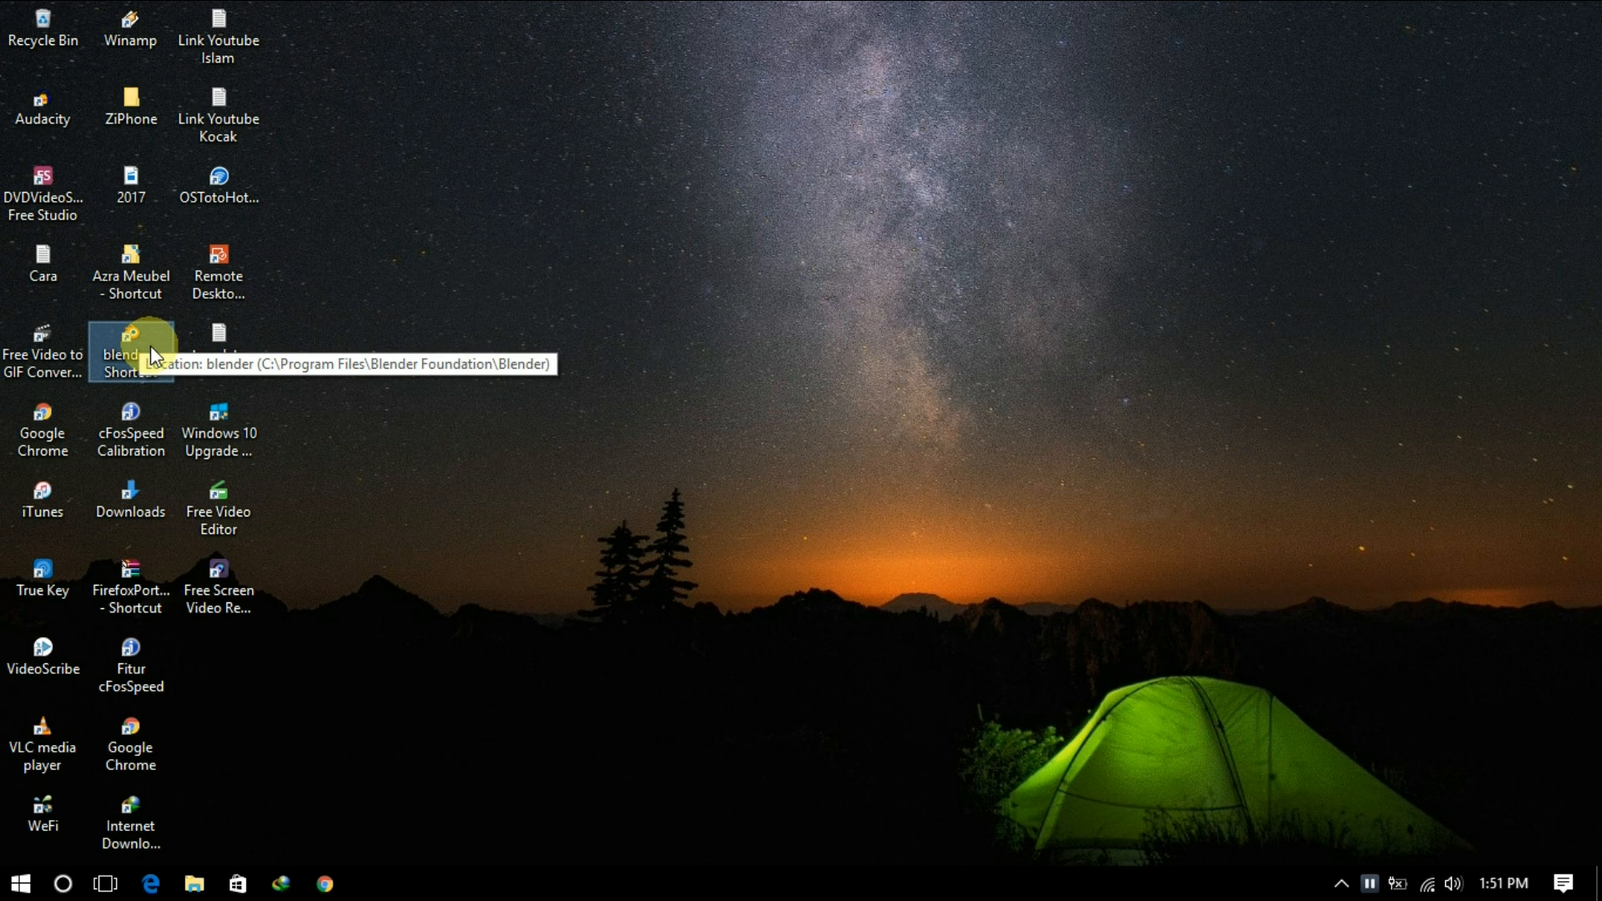
Step: Open Blender and load the recent file Pinisi2.blend
double_click(151, 345)
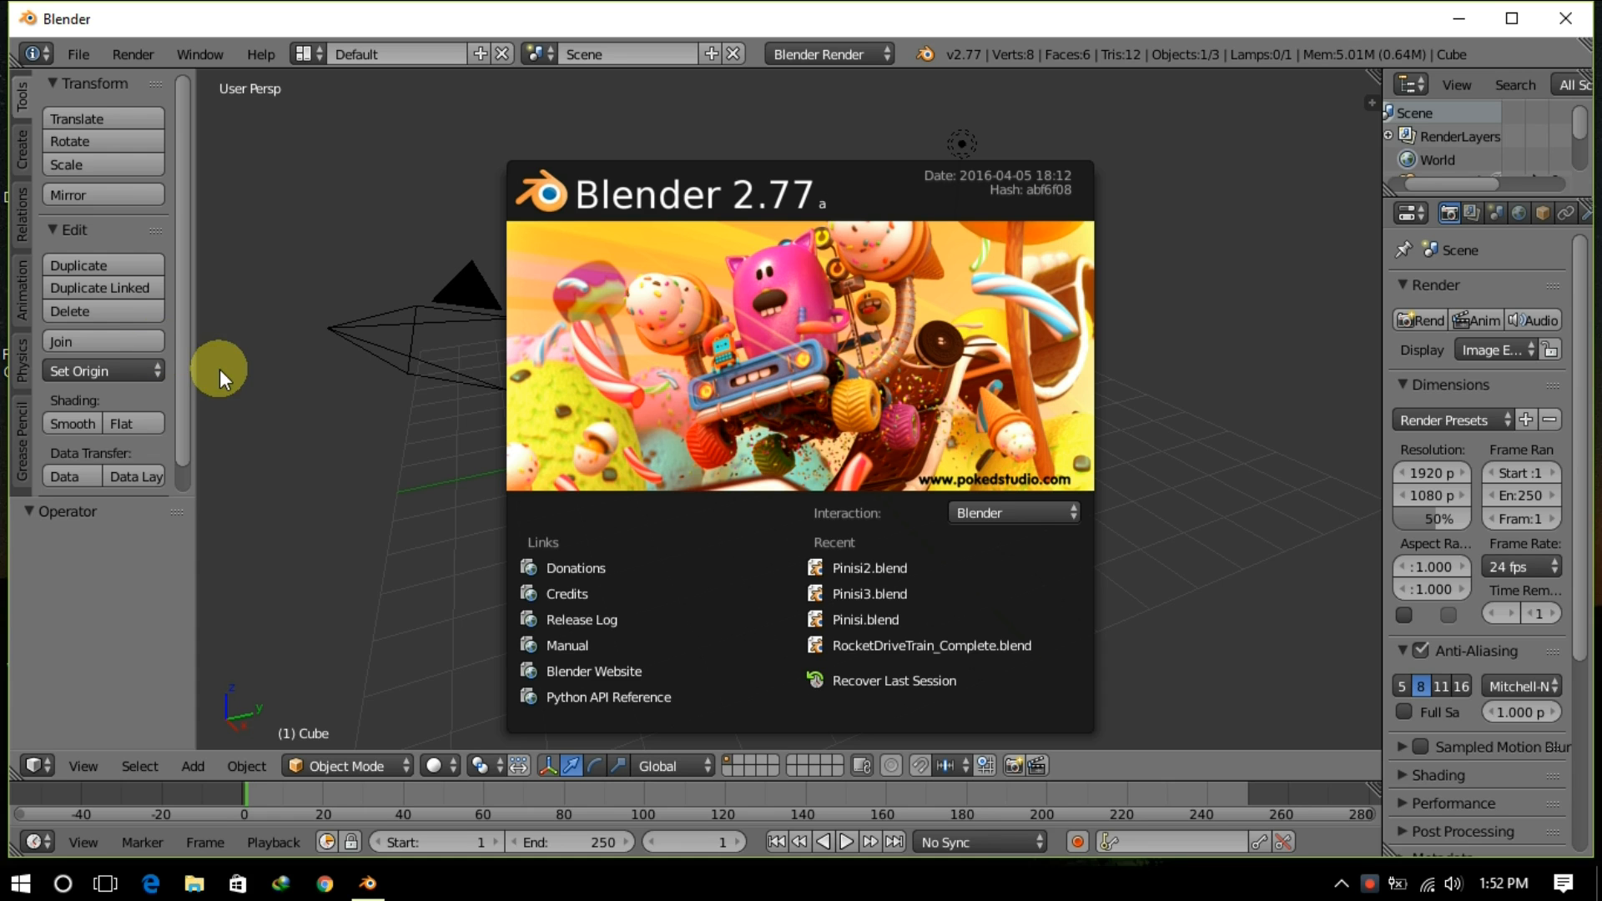
left_click(851, 570)
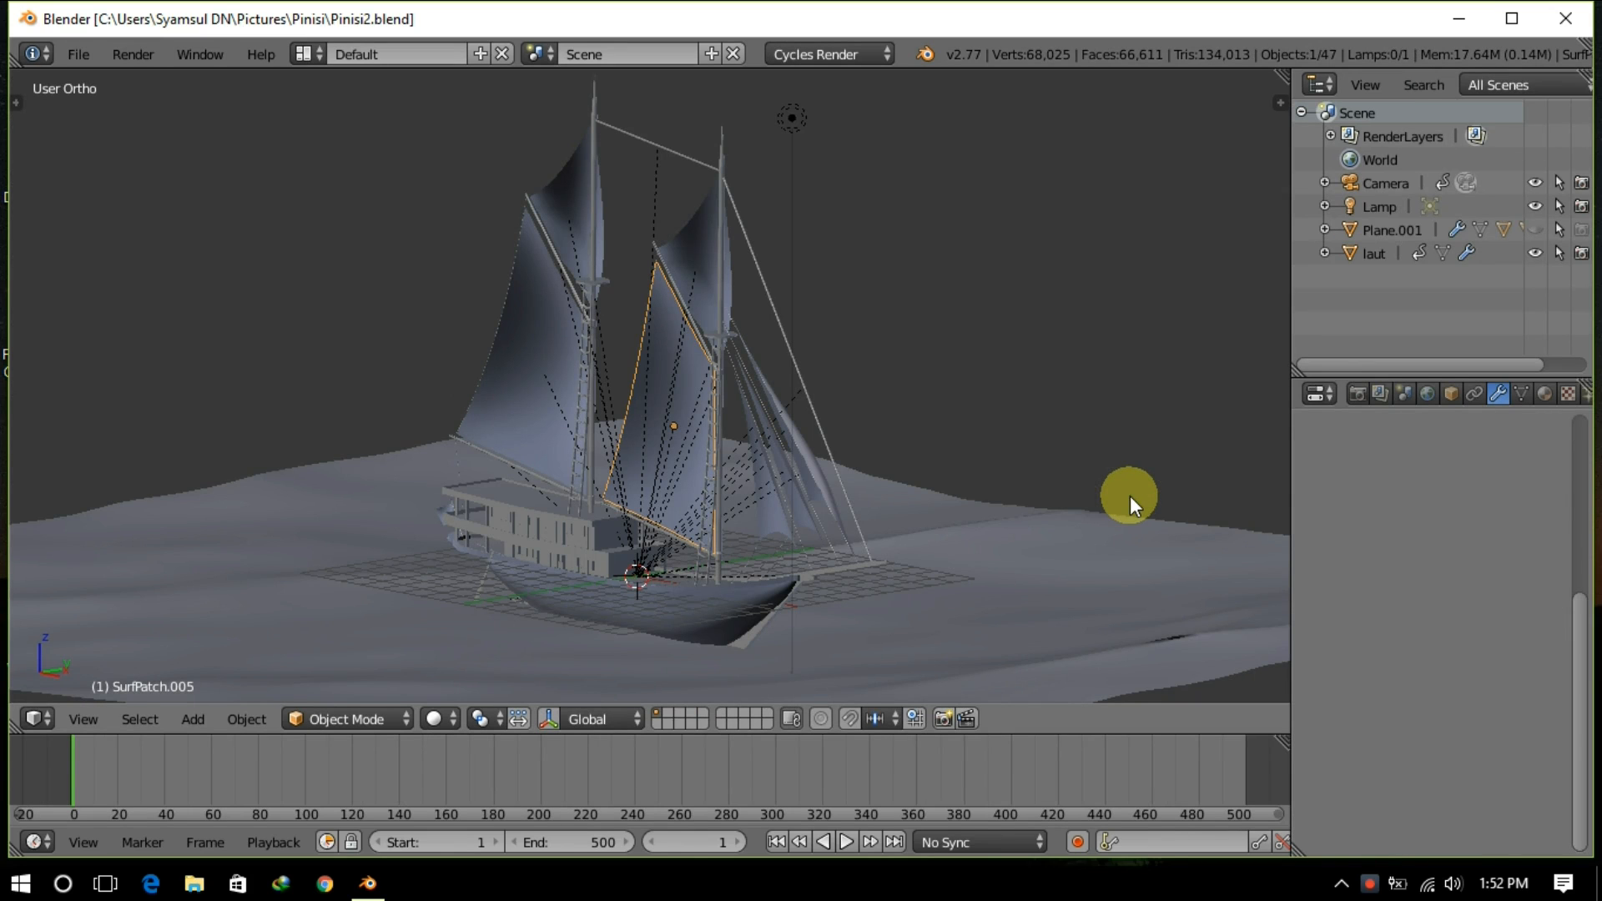
Step: Play the sailing ship animation, deselect everything, switch to wireframe display, and stop the playback at frame 380
scroll(945, 539, "down", 2)
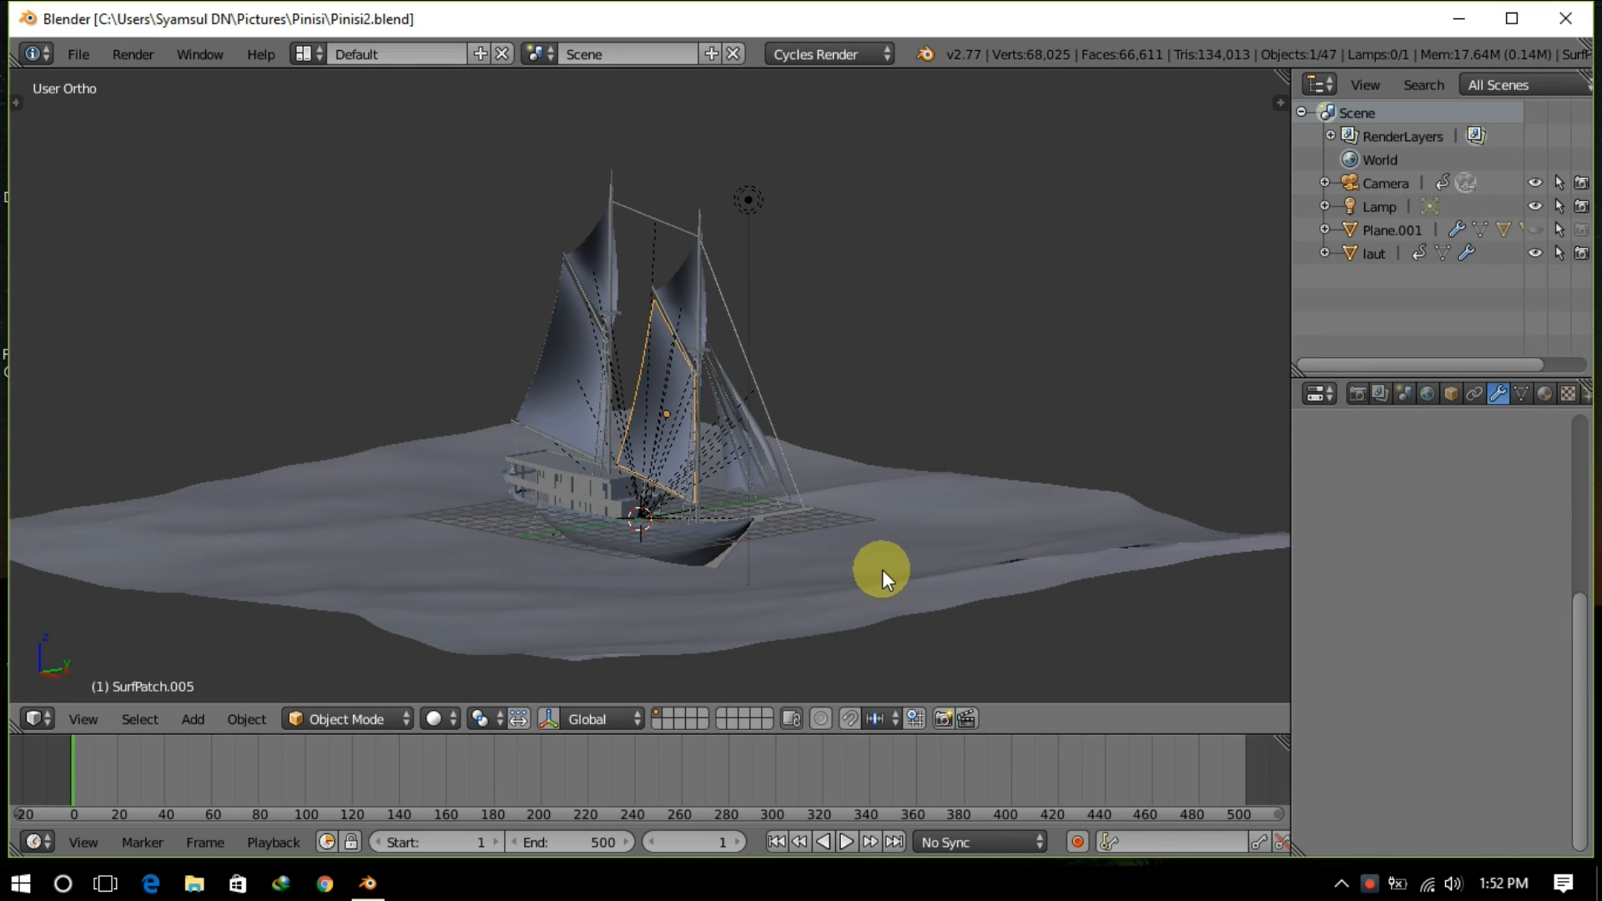
mouse_move(890, 598)
middle_mouse_down()
mouse_move(897, 614)
mouse_move(896, 600)
middle_mouse_up()
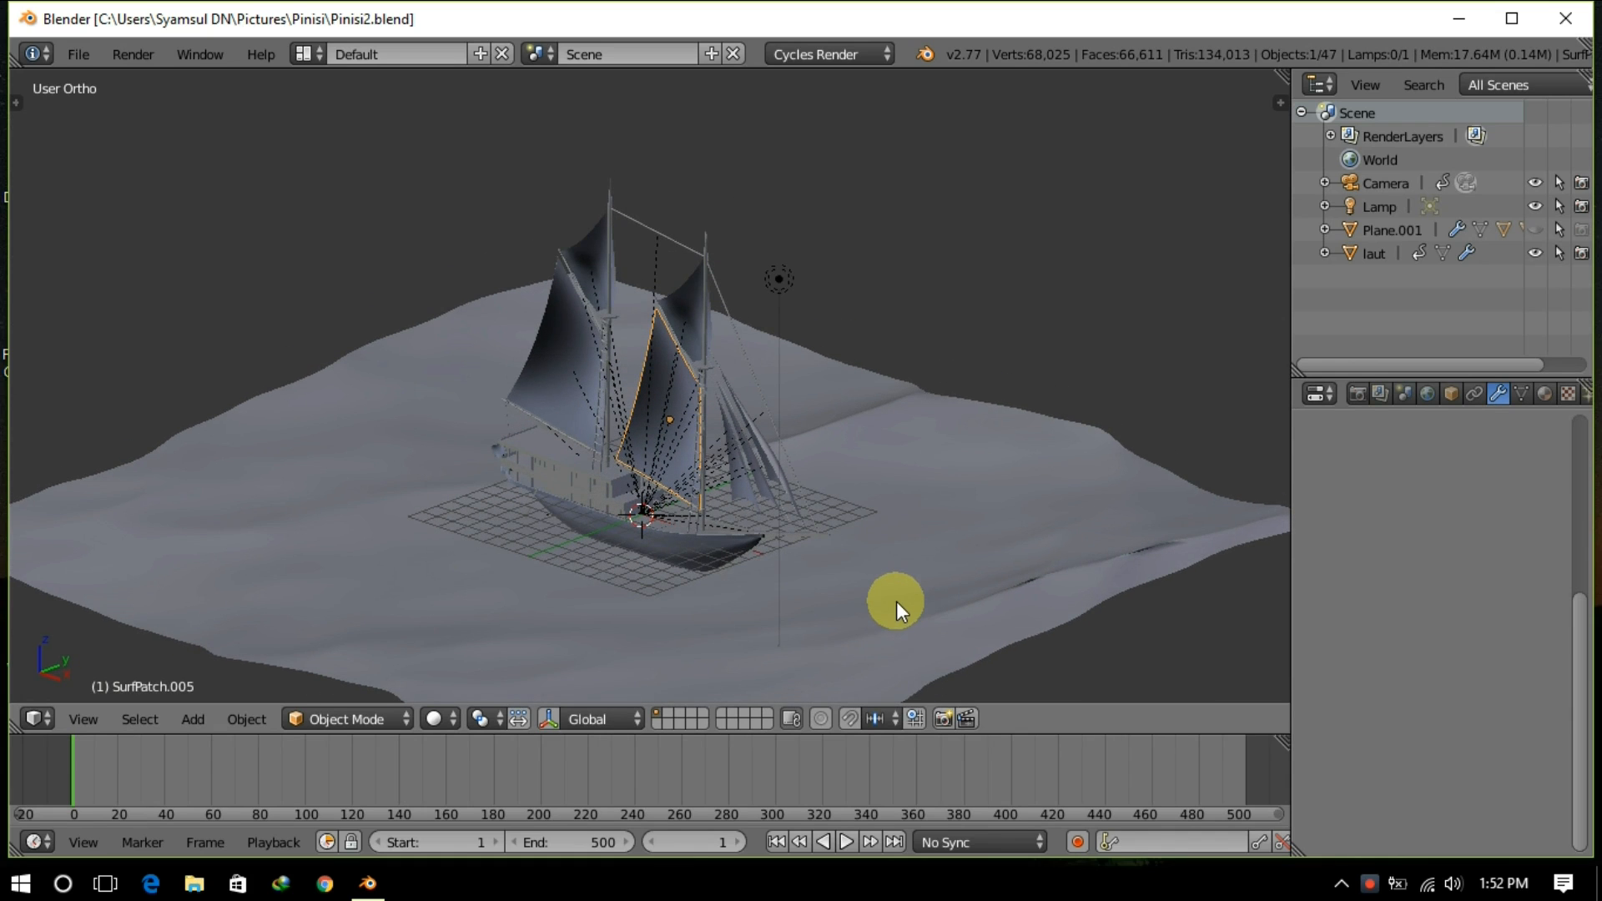
left_click(846, 843)
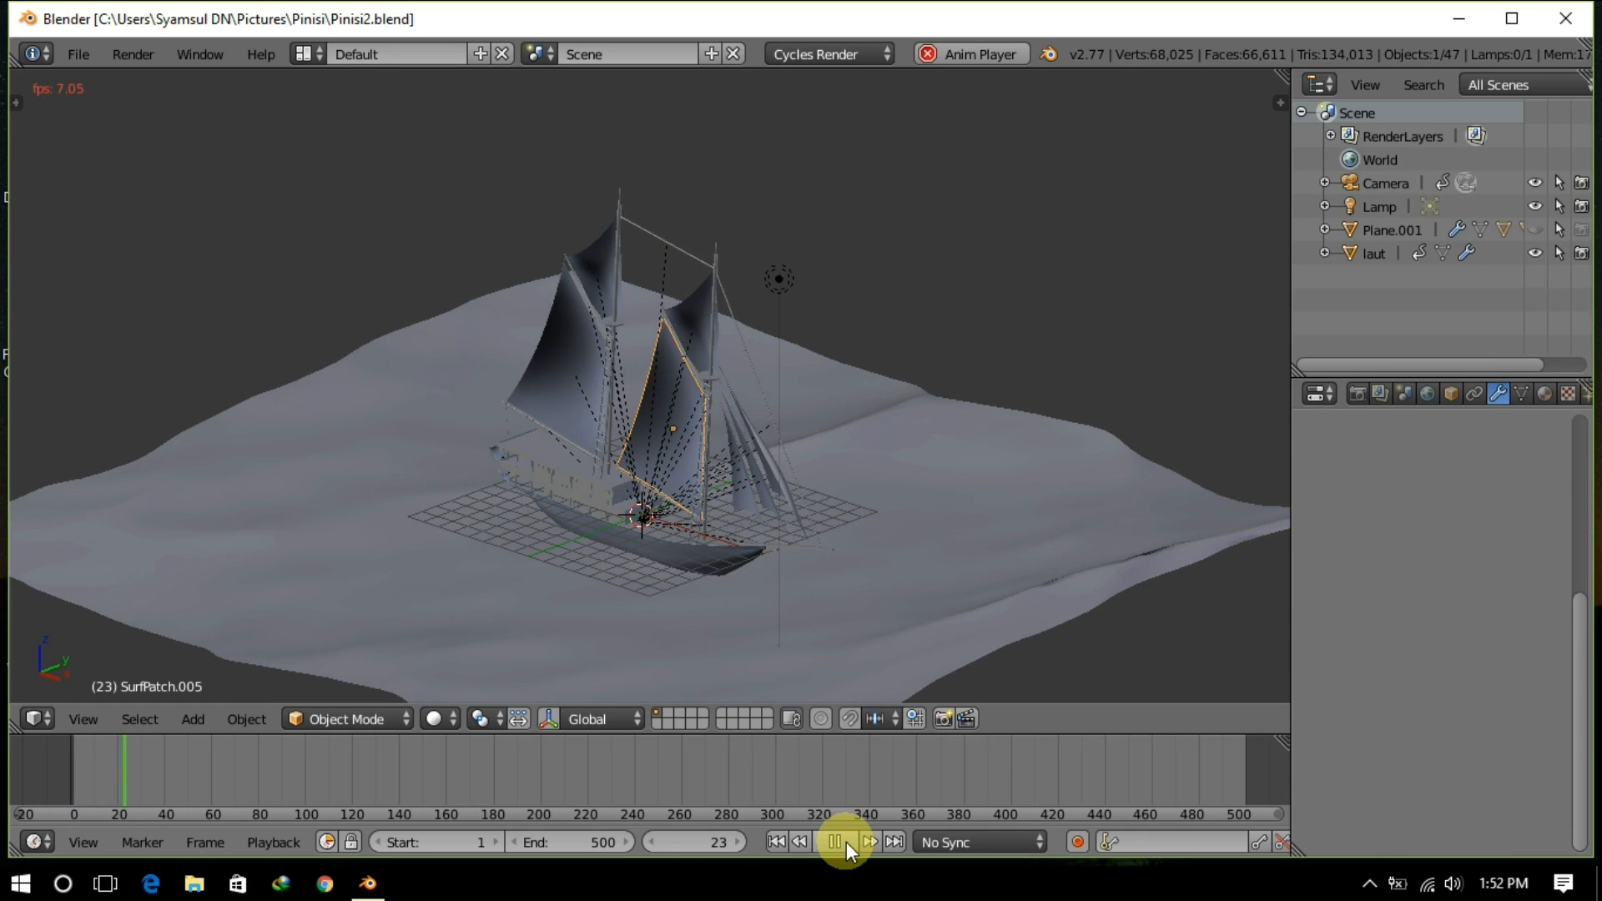
key("a")
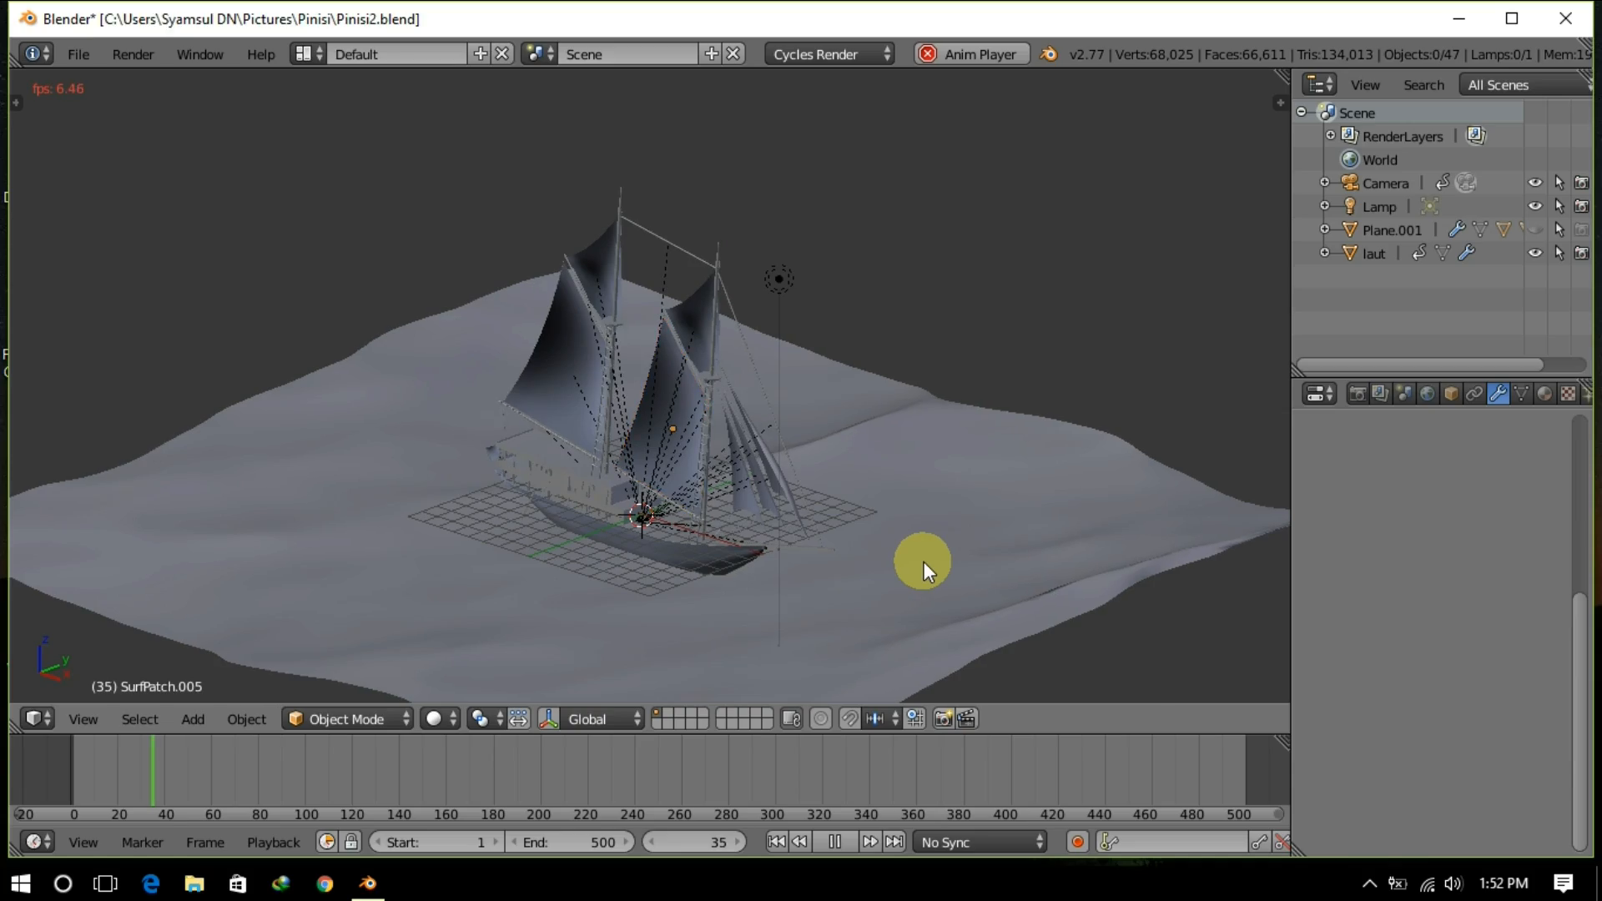
key("z")
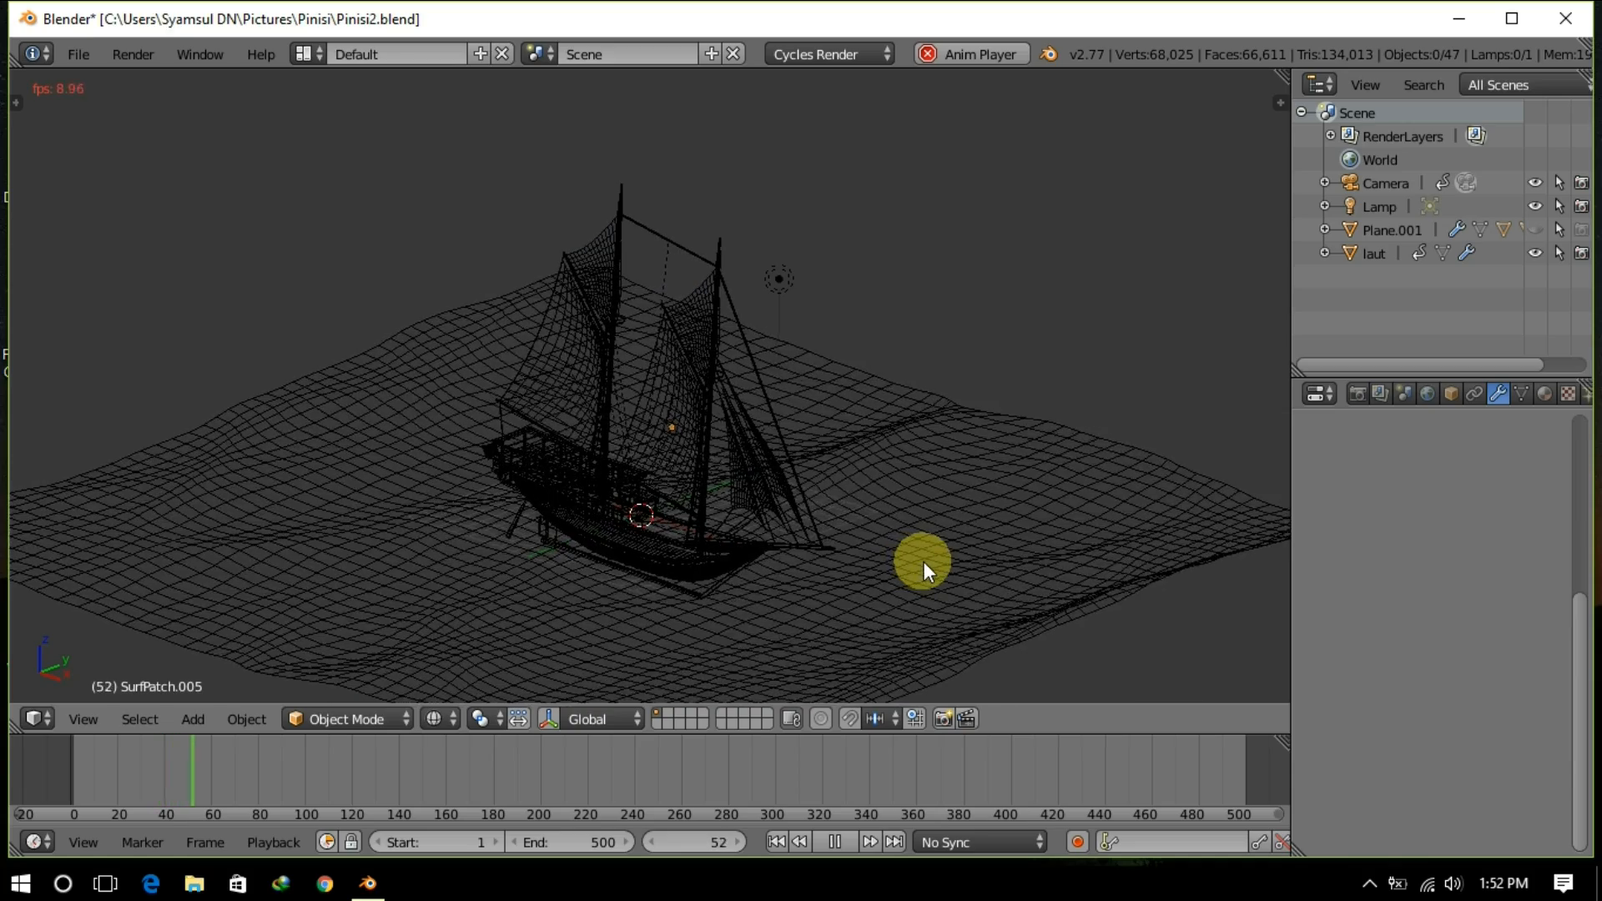
middle_click_drag(843, 605, 974, 574)
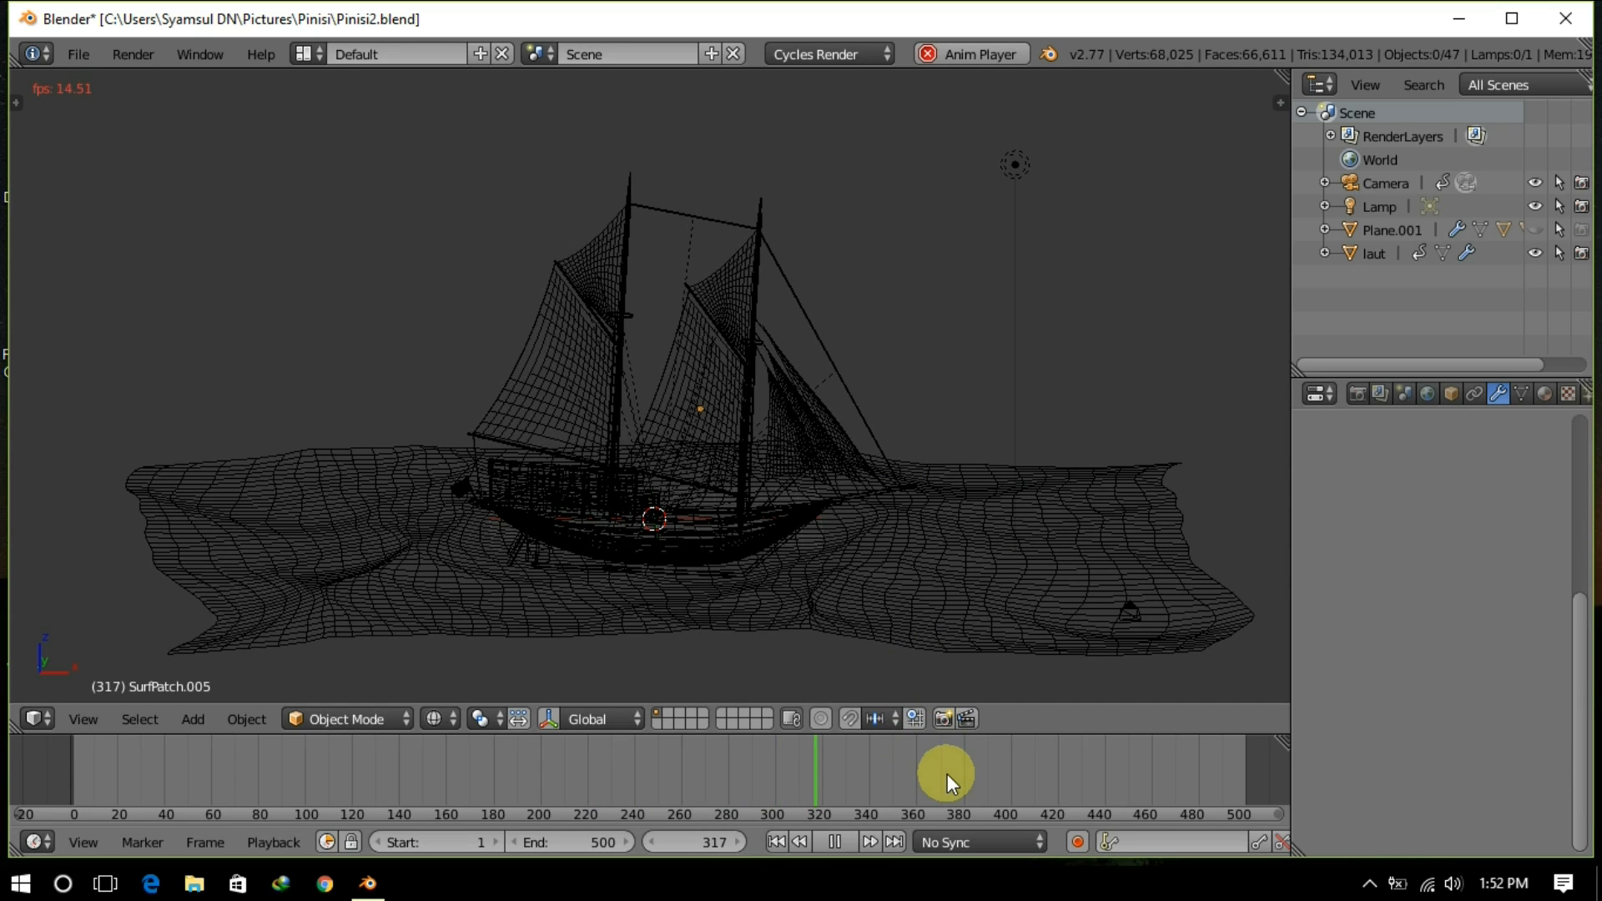
left_click(834, 842)
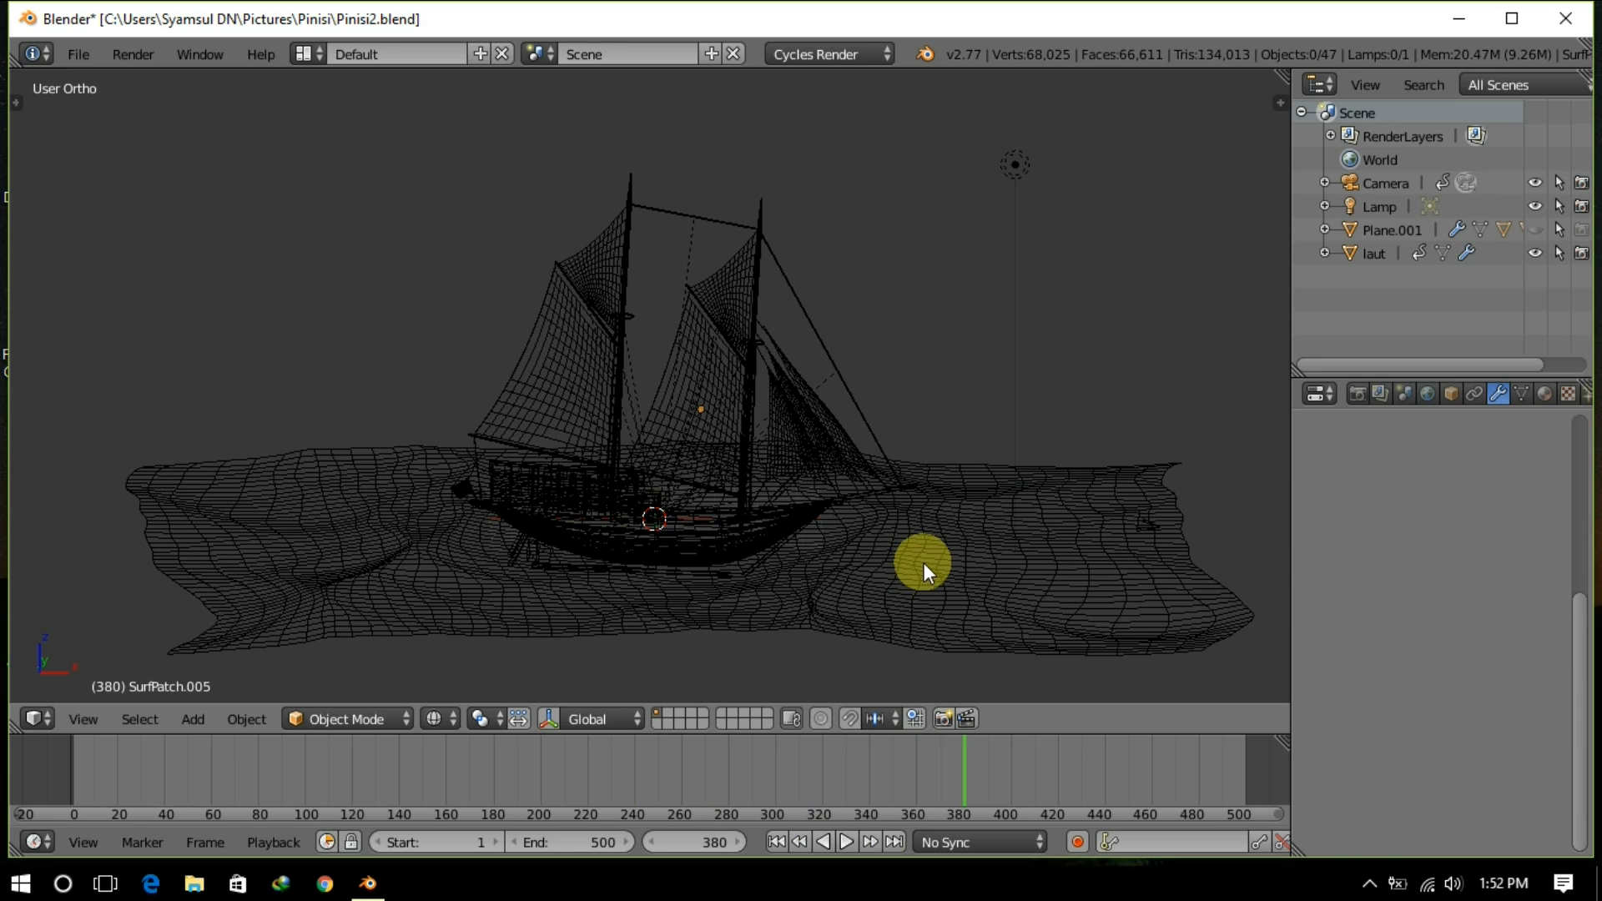
Step: Delete the ocean mesh "laut" around the ship and return the viewport to solid display
middle_click_drag(924, 562, 818, 594)
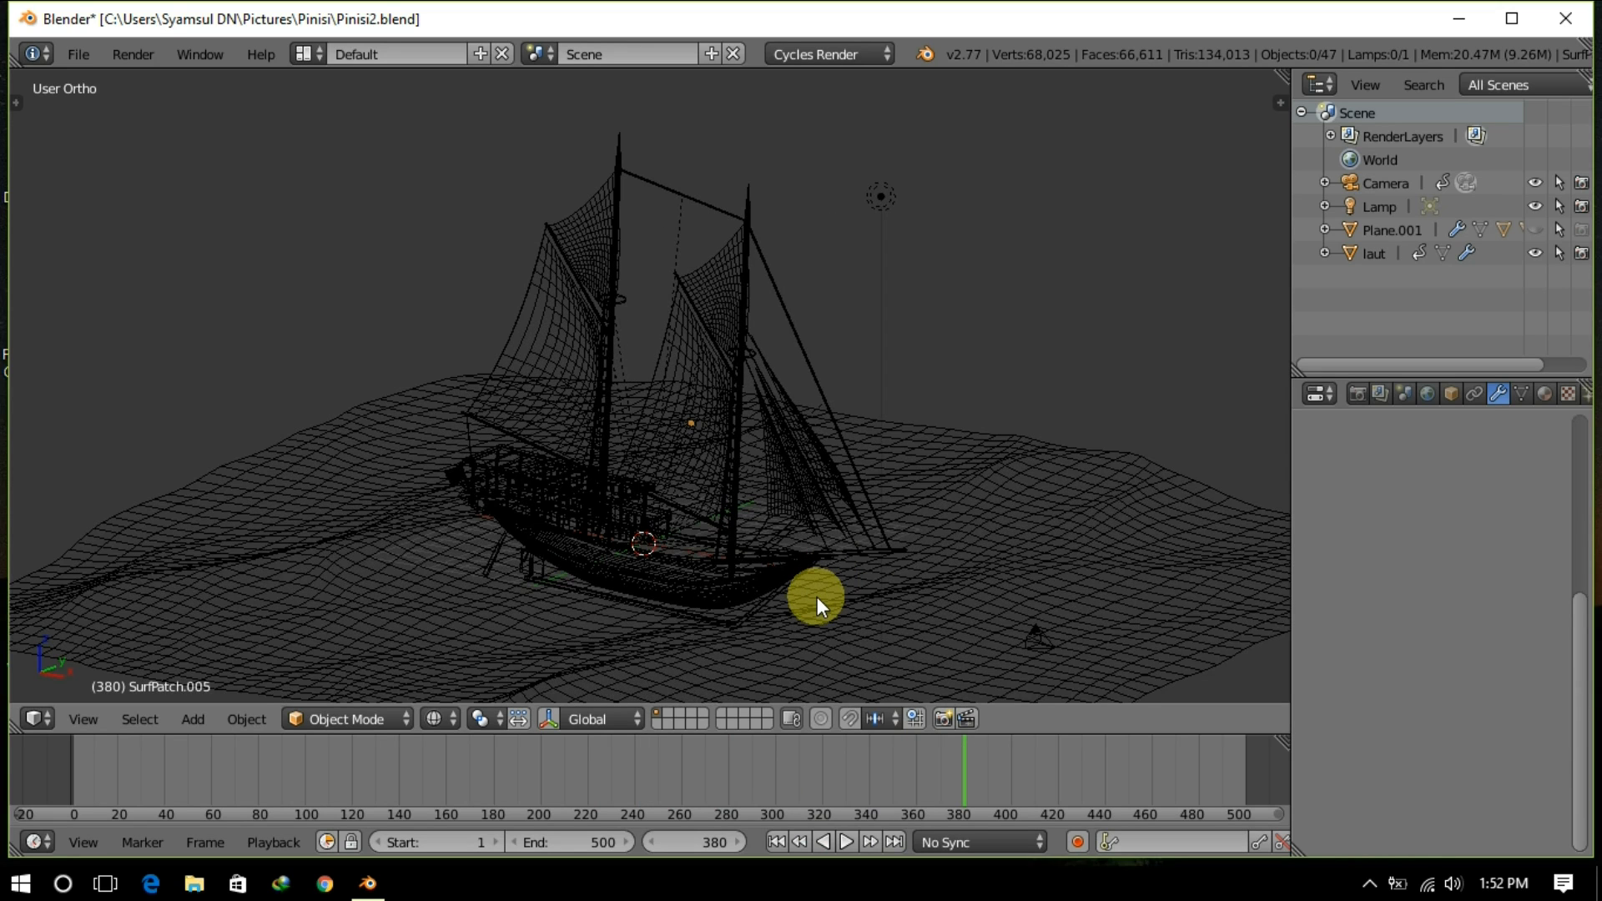
right_click(853, 619)
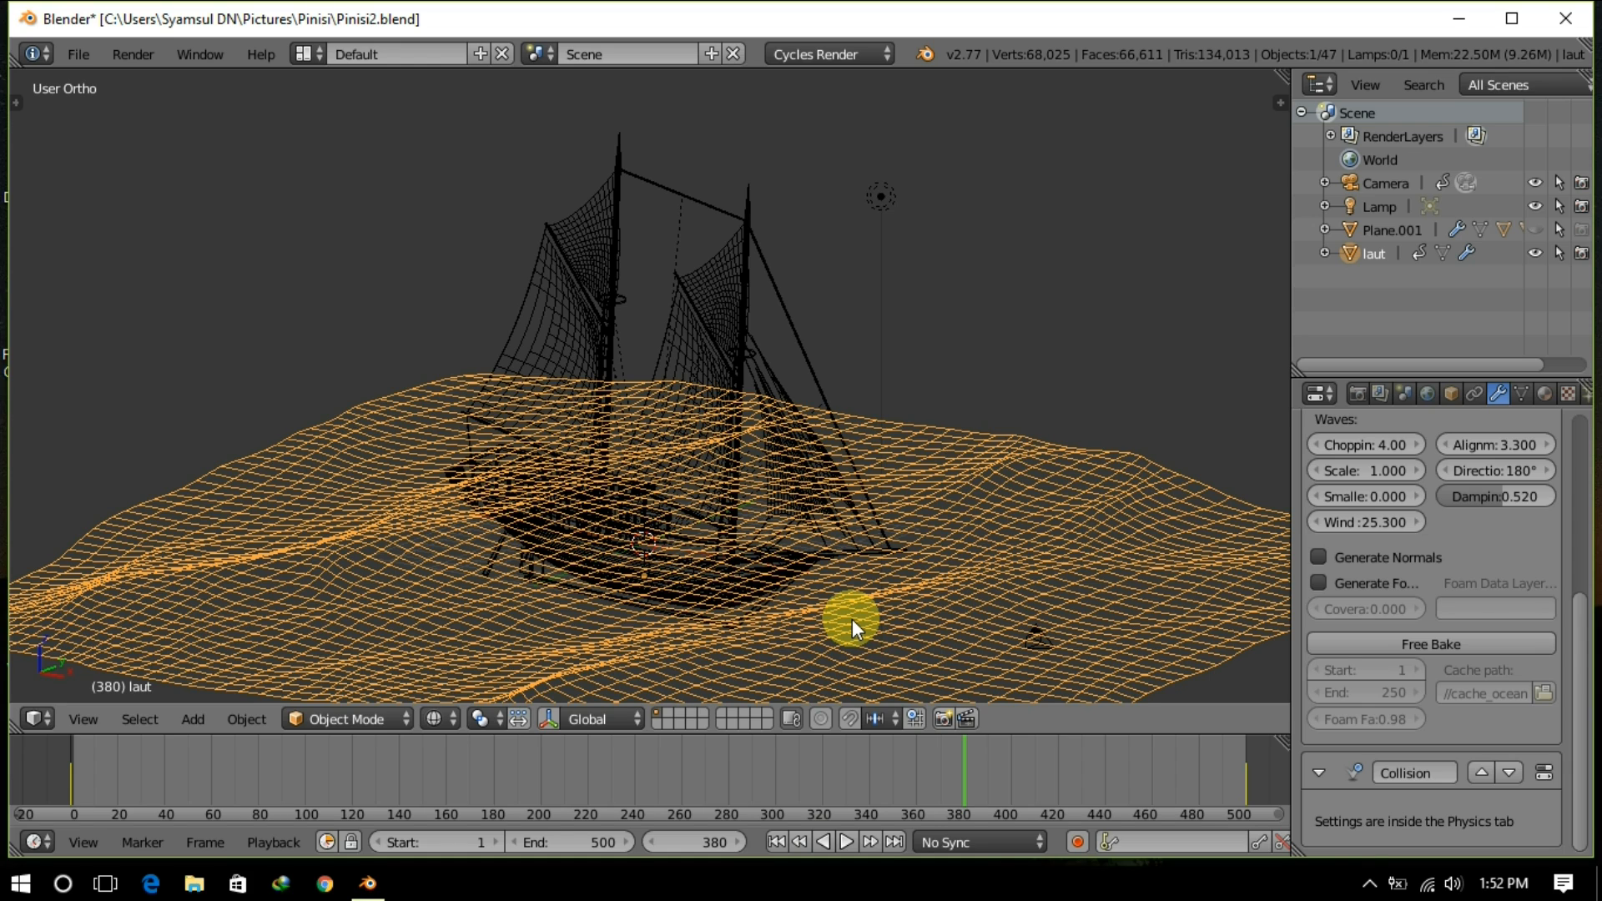
key("z")
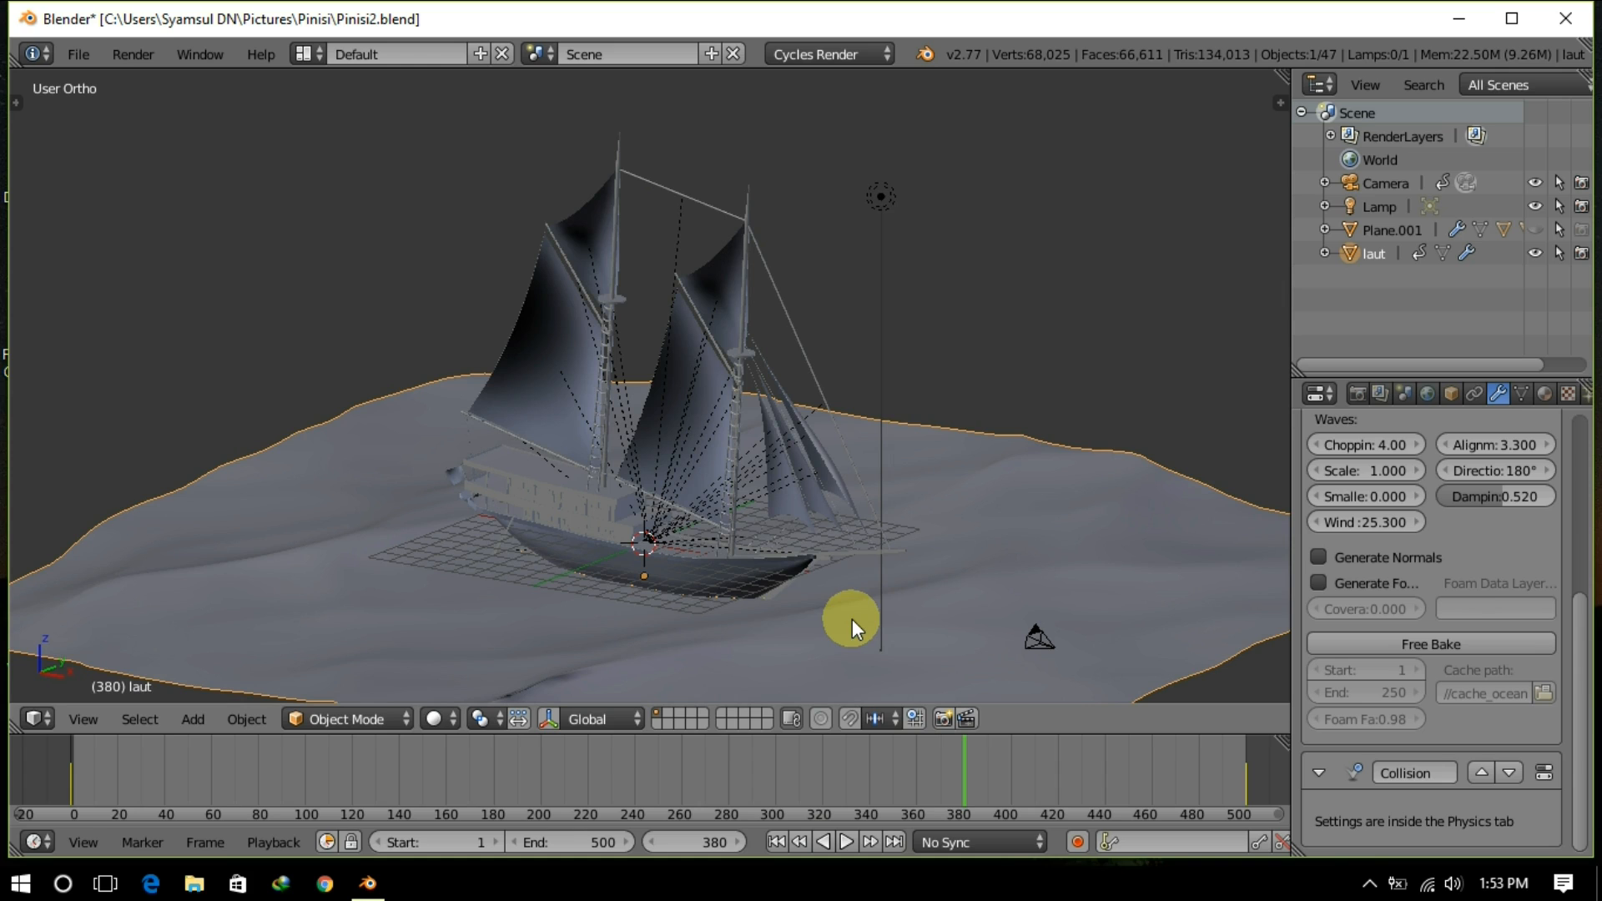
key("x")
left_click(835, 620)
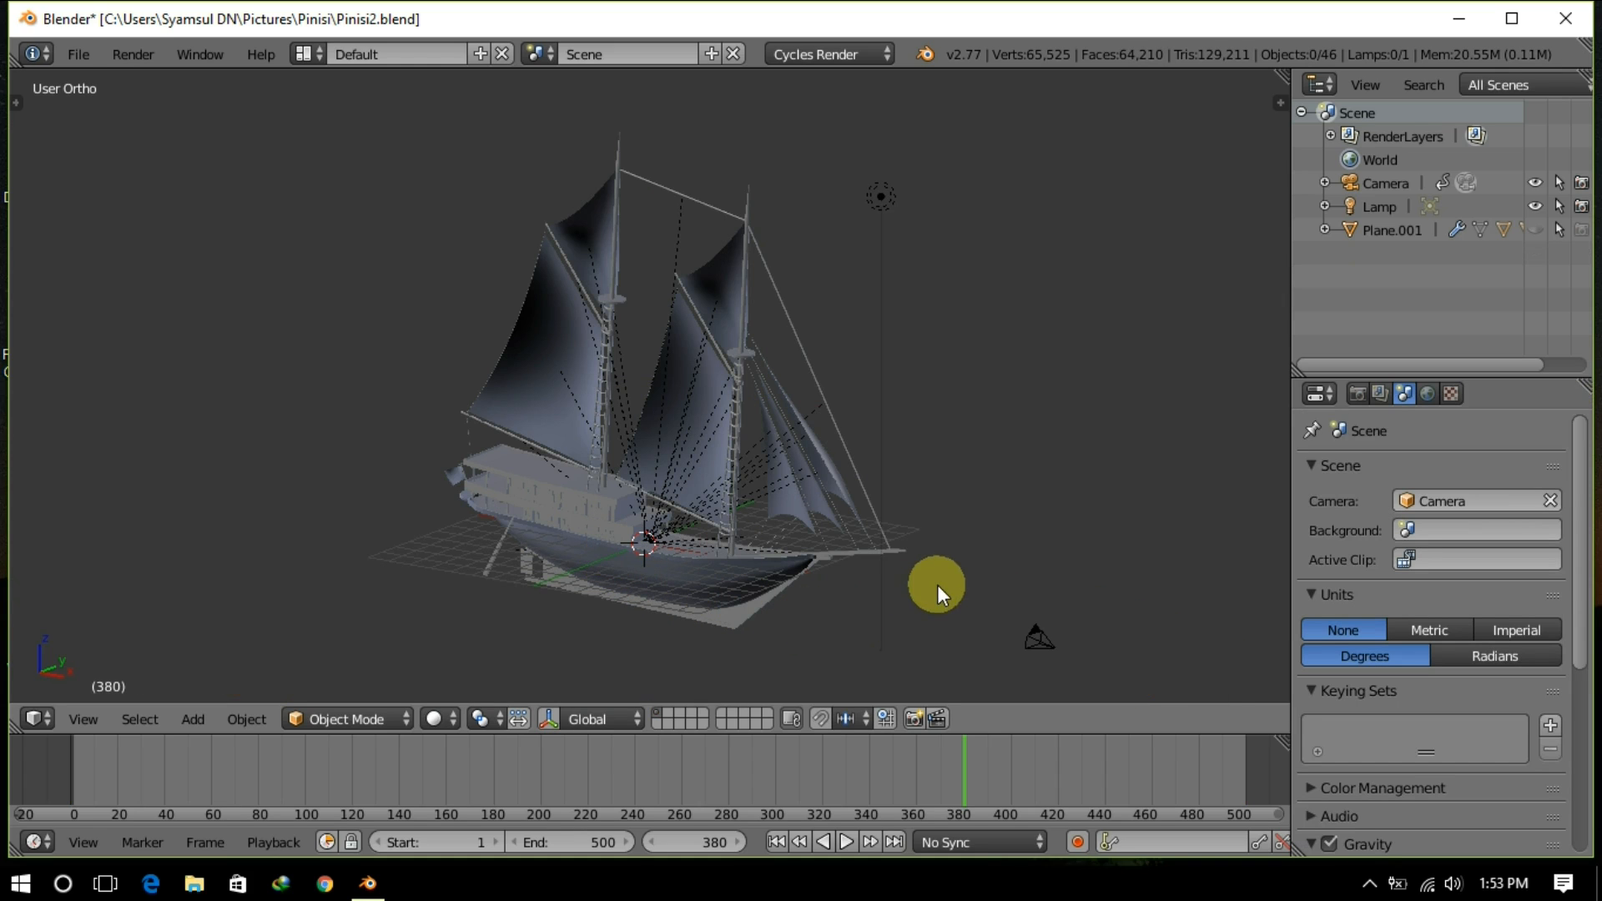
Step: Unhide the Plane.001 object and delete it from the scene
right_click(748, 573)
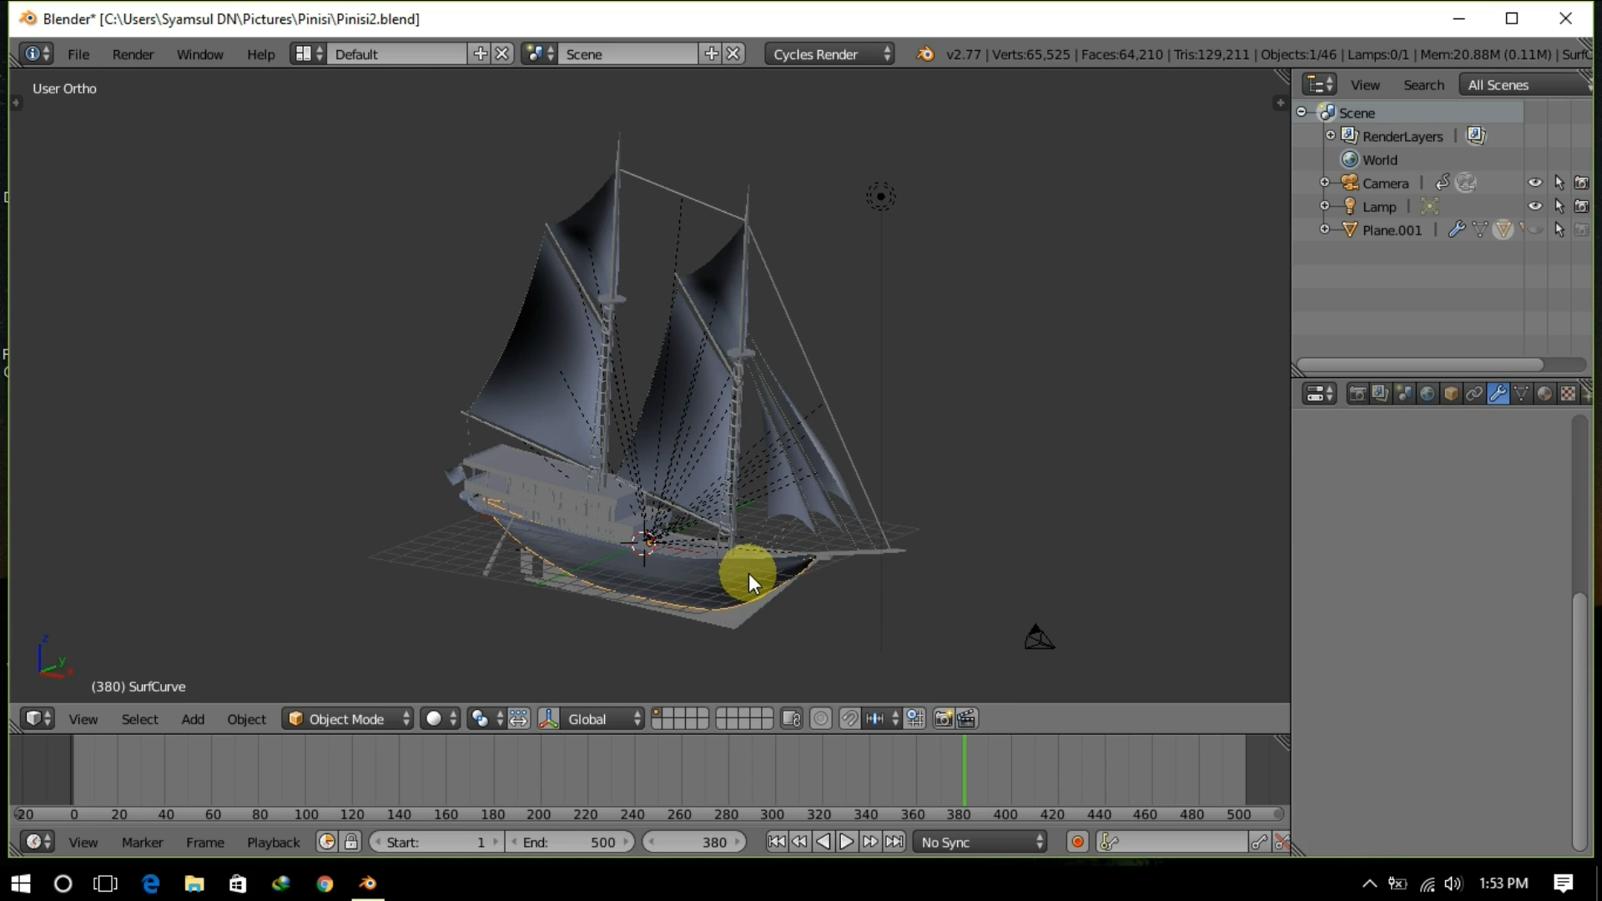
left_click(1536, 229)
right_click(502, 568)
key("x")
left_click(502, 568)
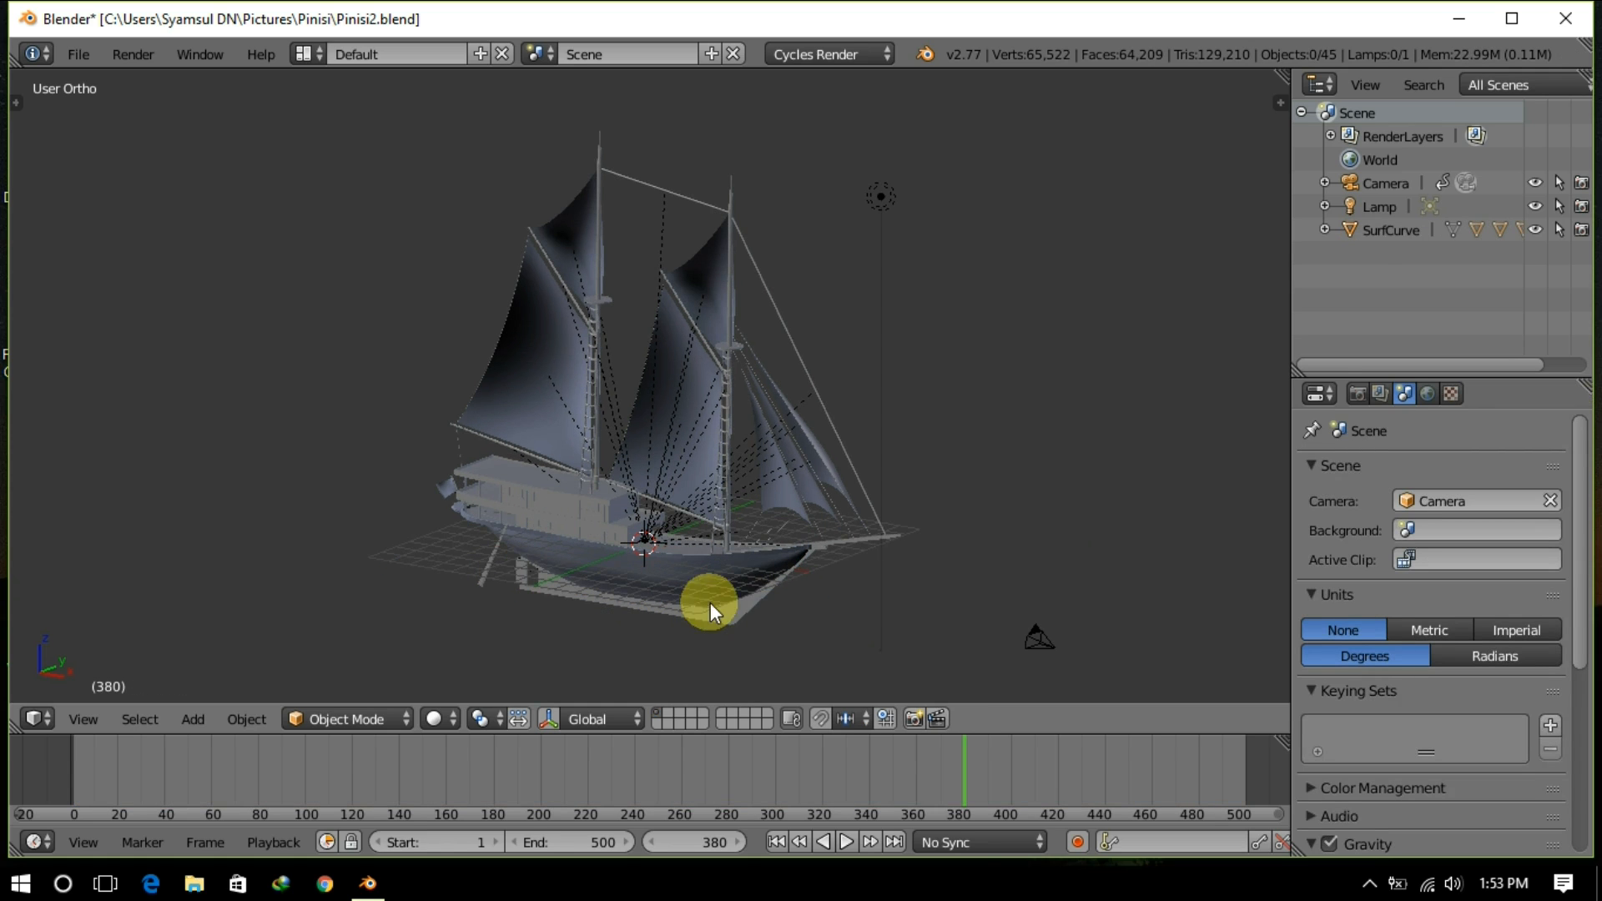
Step: Select the camera from its camera view and clear all its location and rotation keyframes
middle_click_drag(878, 571, 798, 579)
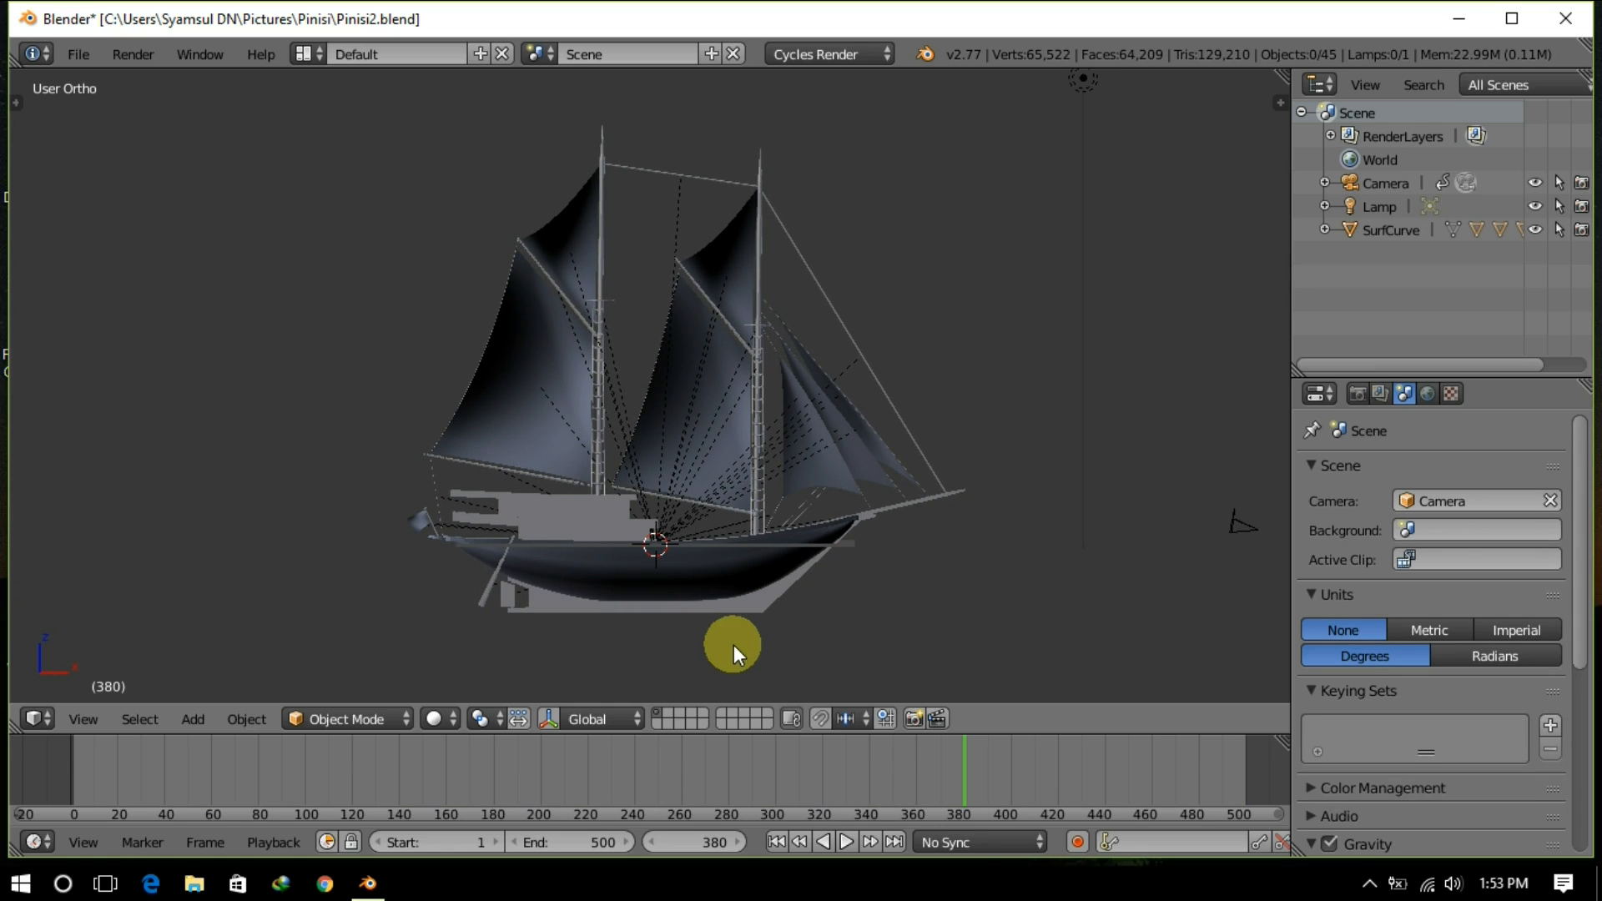
key("KP_1")
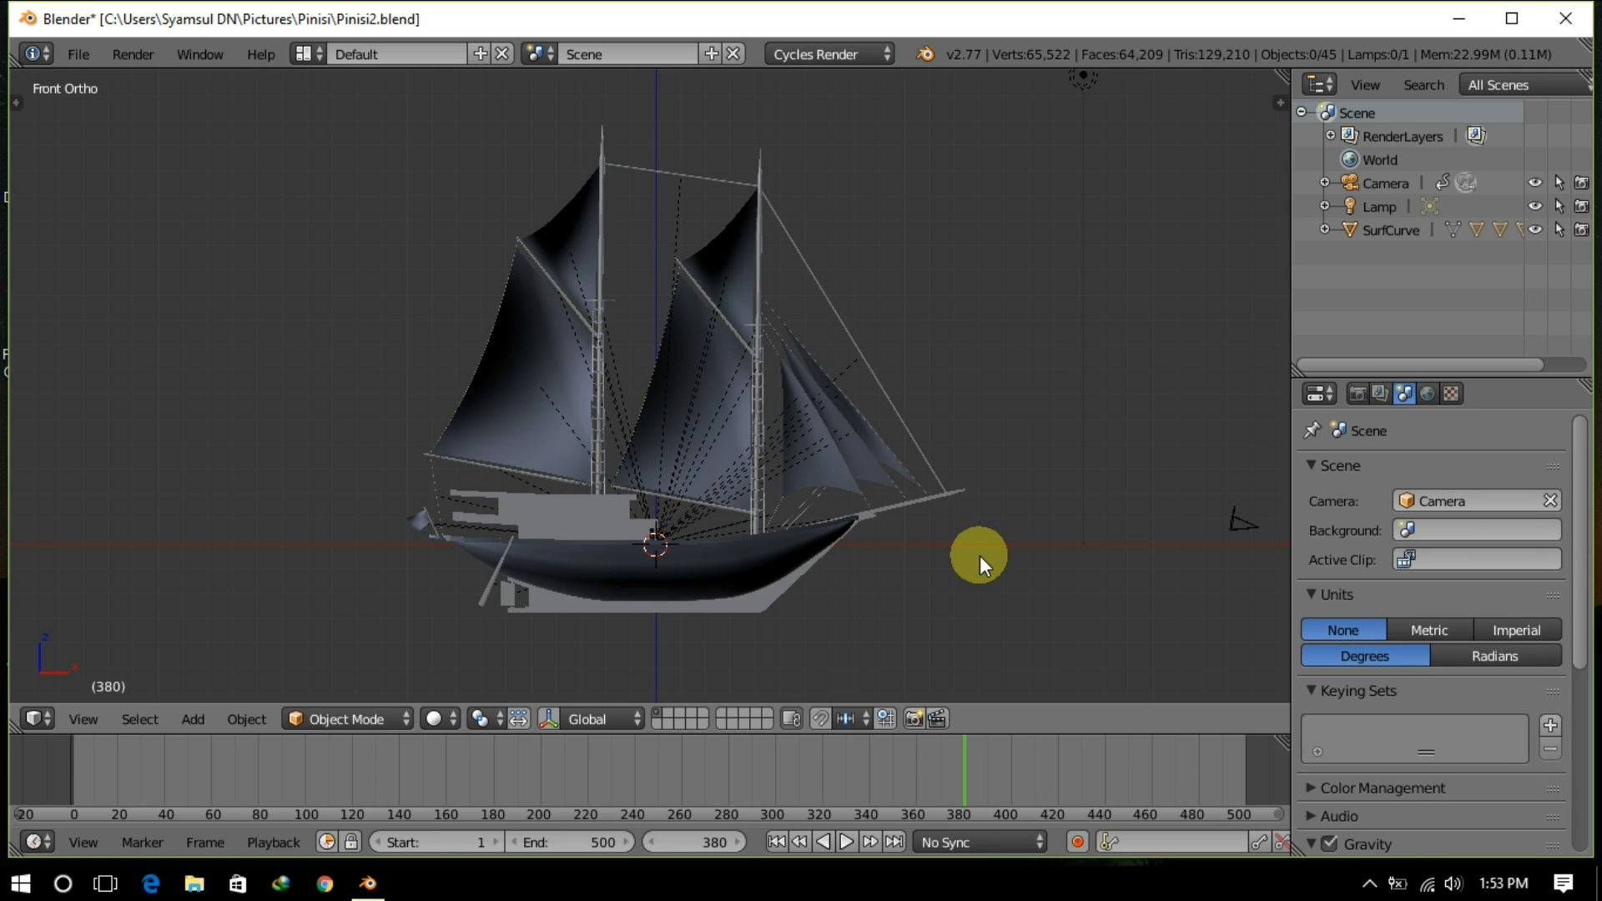
key("KP_3")
key("KP_1")
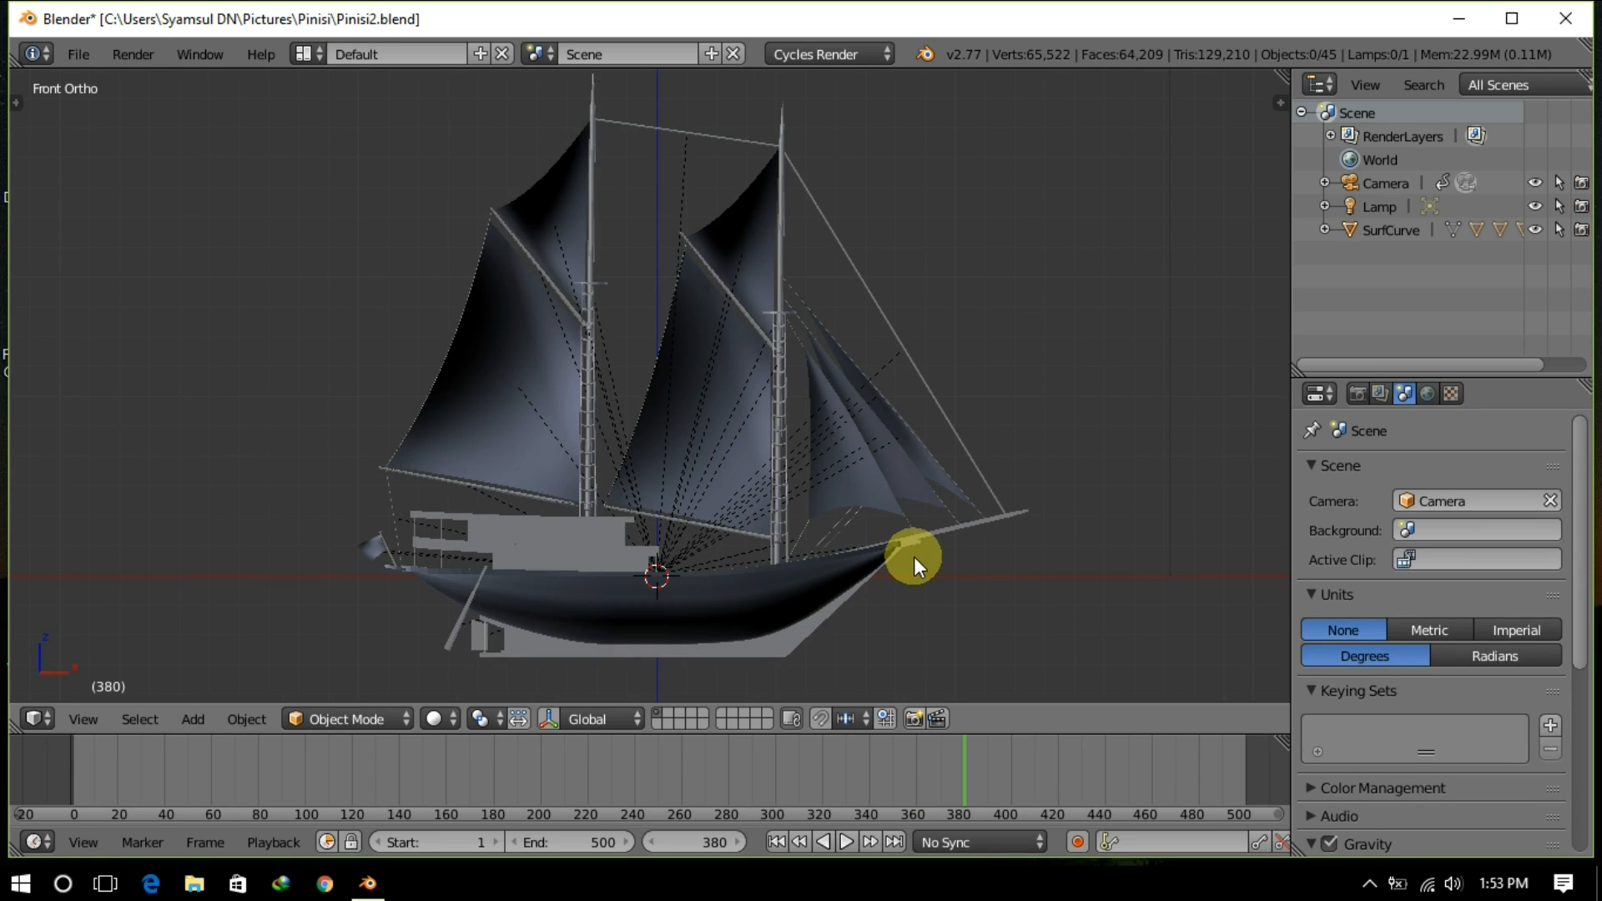
key("KP_0")
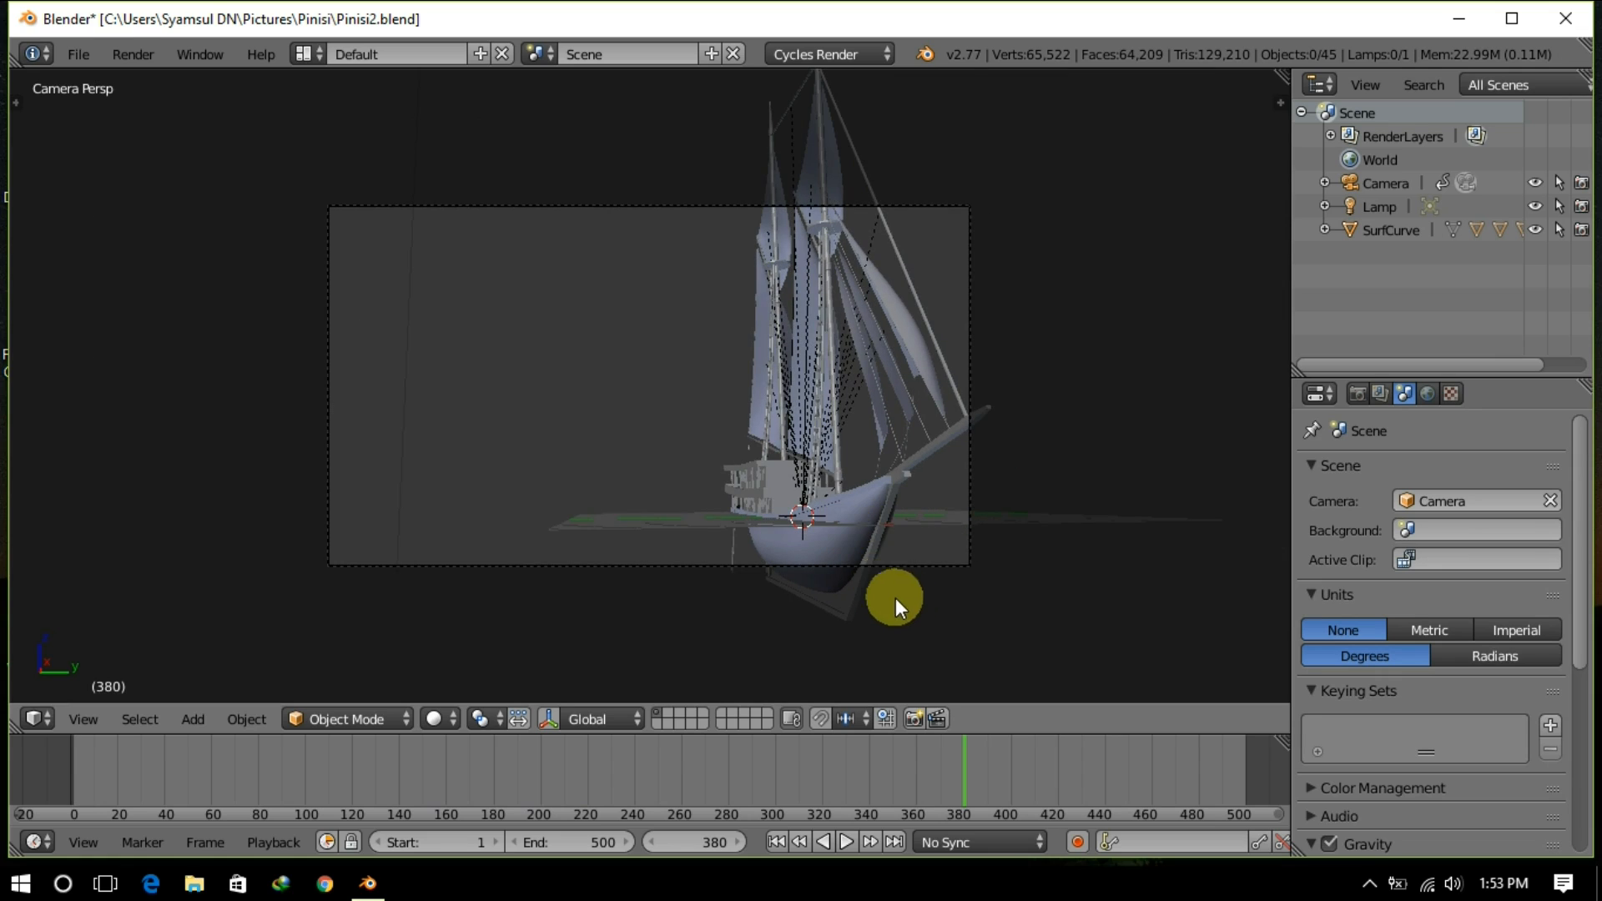
right_click(904, 563)
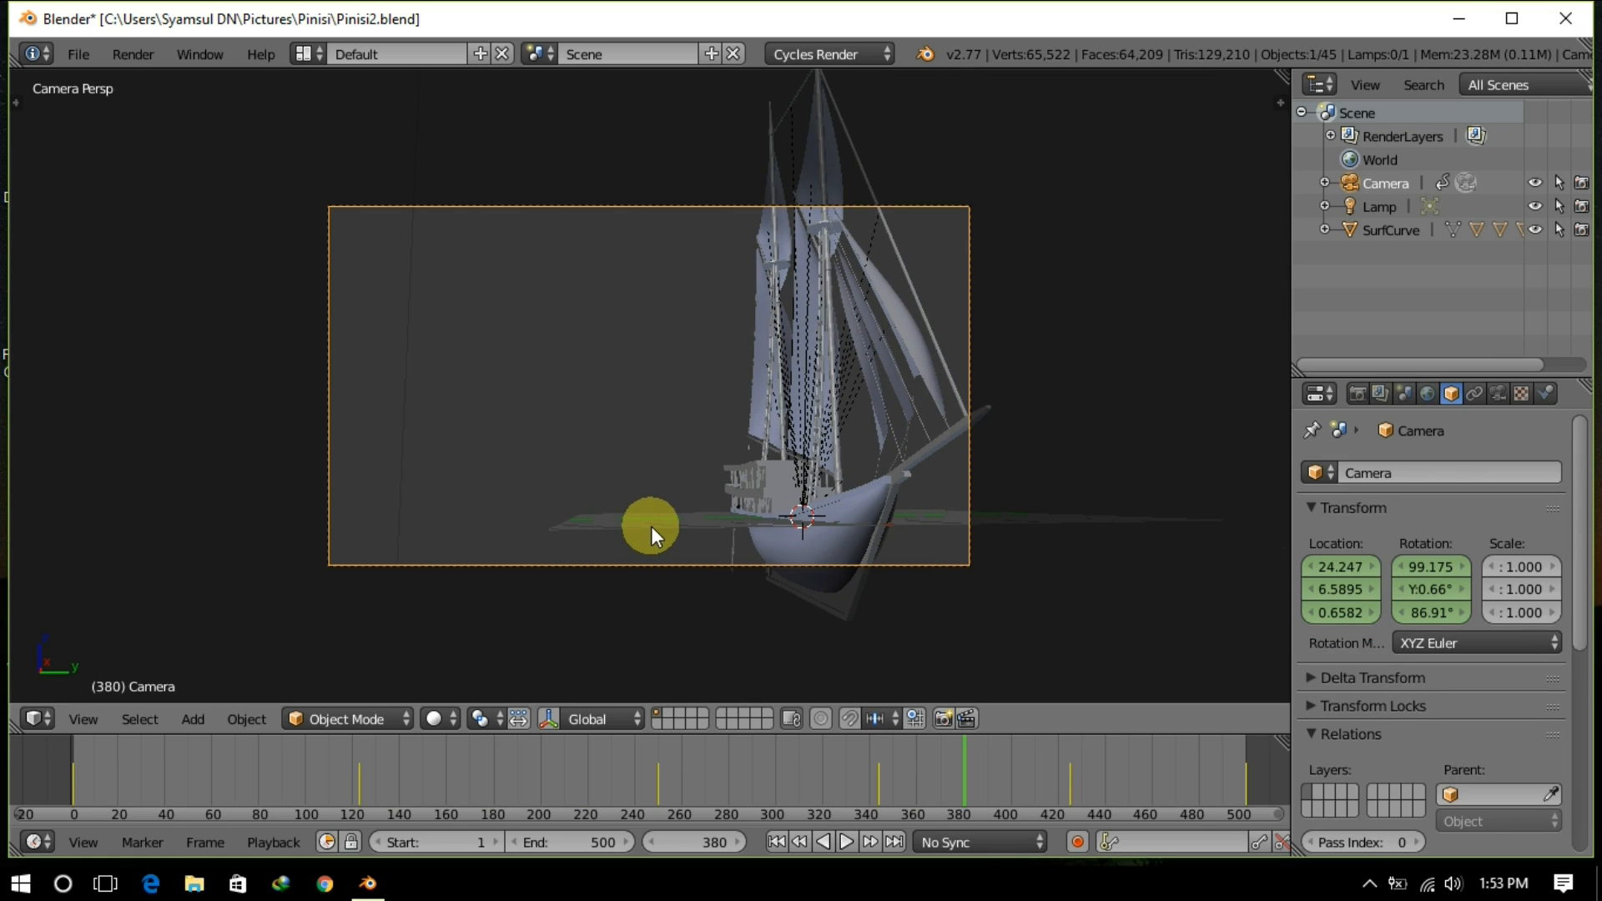
right_click(1335, 564)
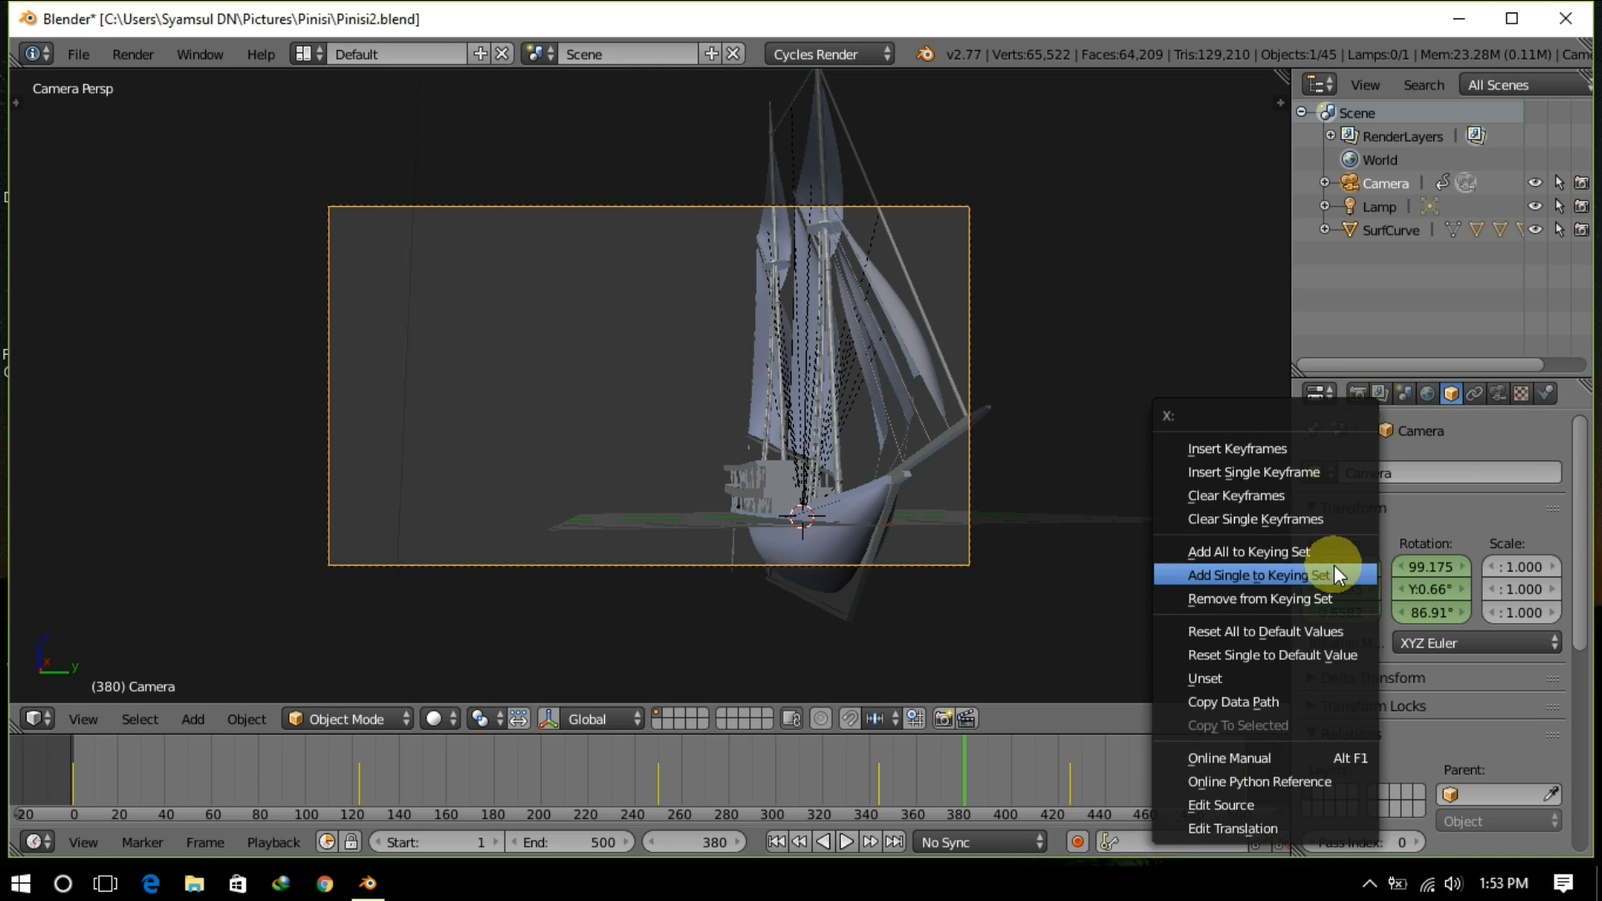
left_click(1298, 501)
right_click(1405, 590)
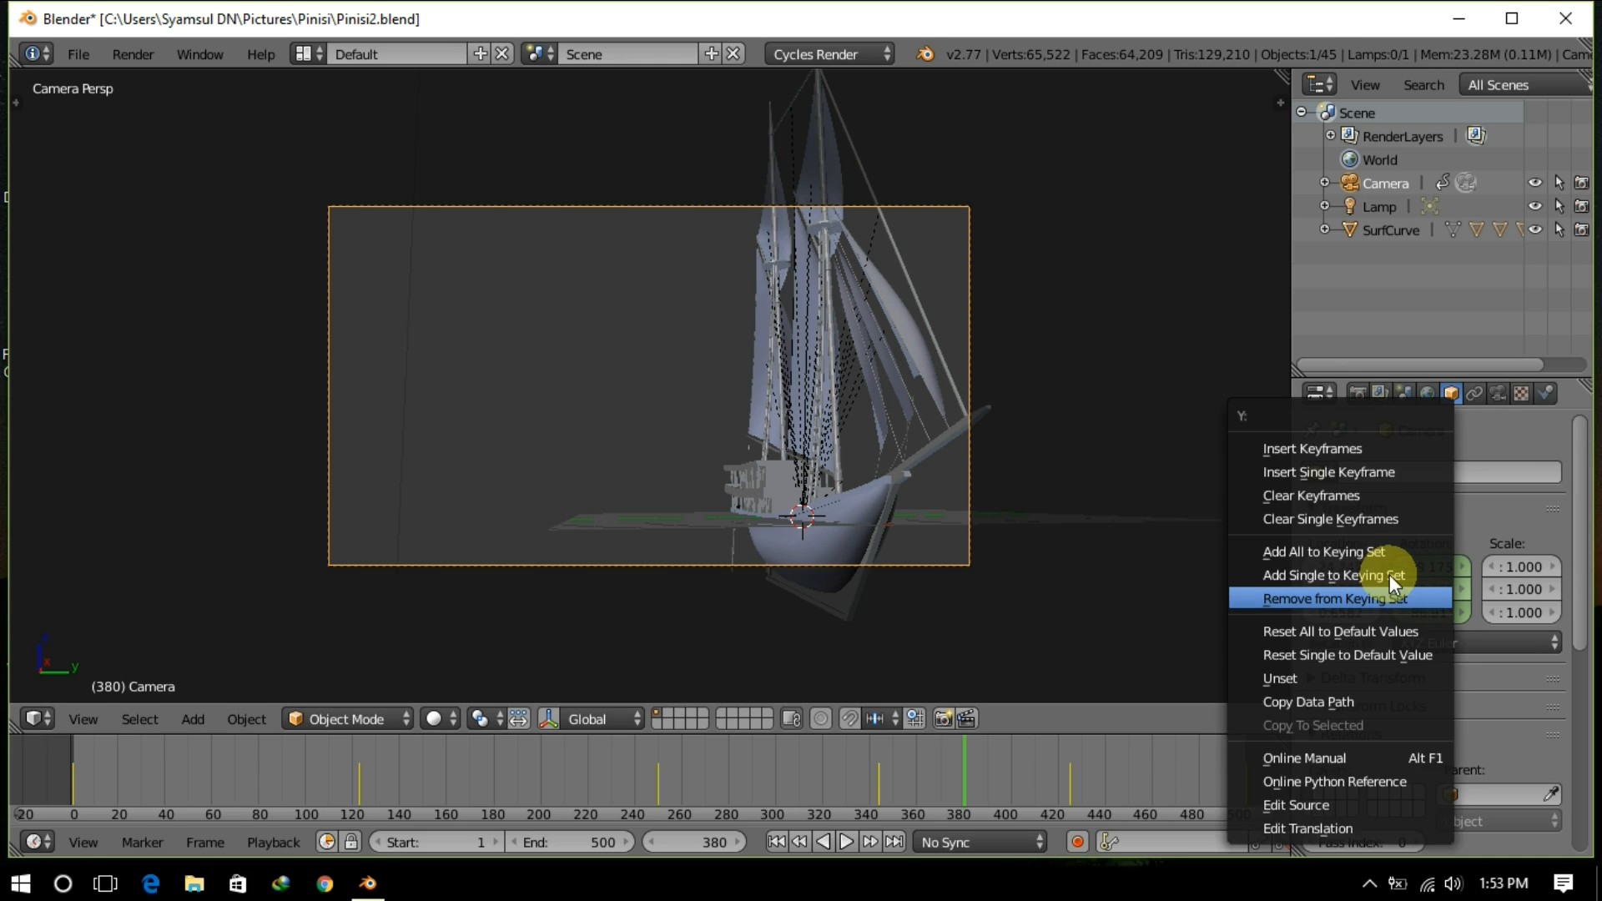
left_click(1344, 492)
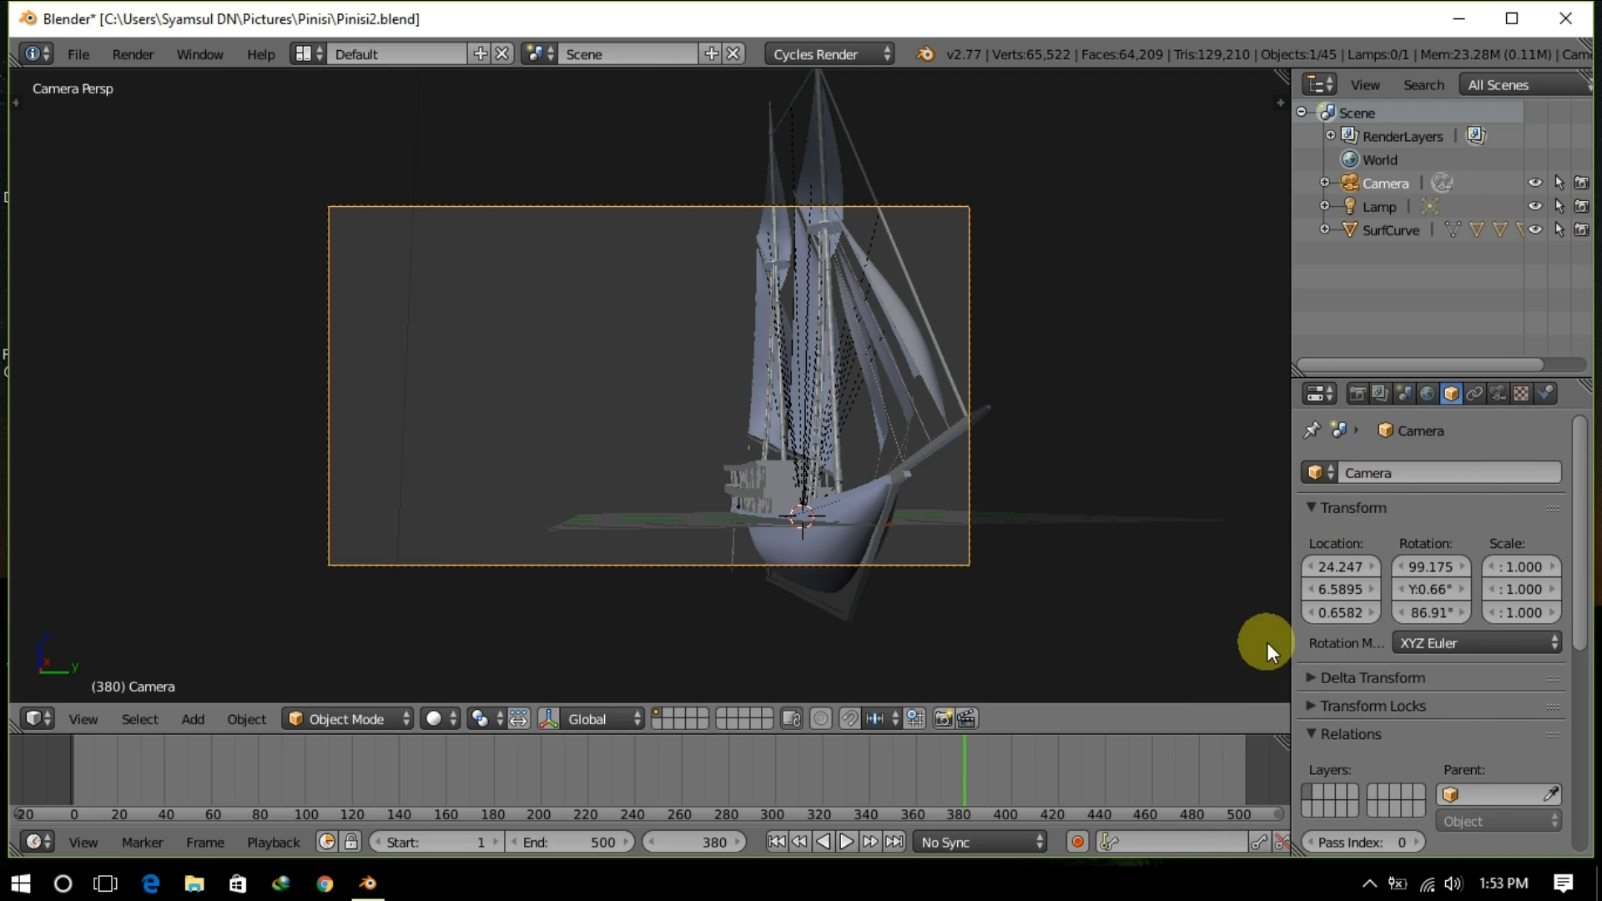
Step: At frame 0, lock the camera to the view and reframe it so the whole ship is seen from the side
left_click_drag(790, 784, 67, 764)
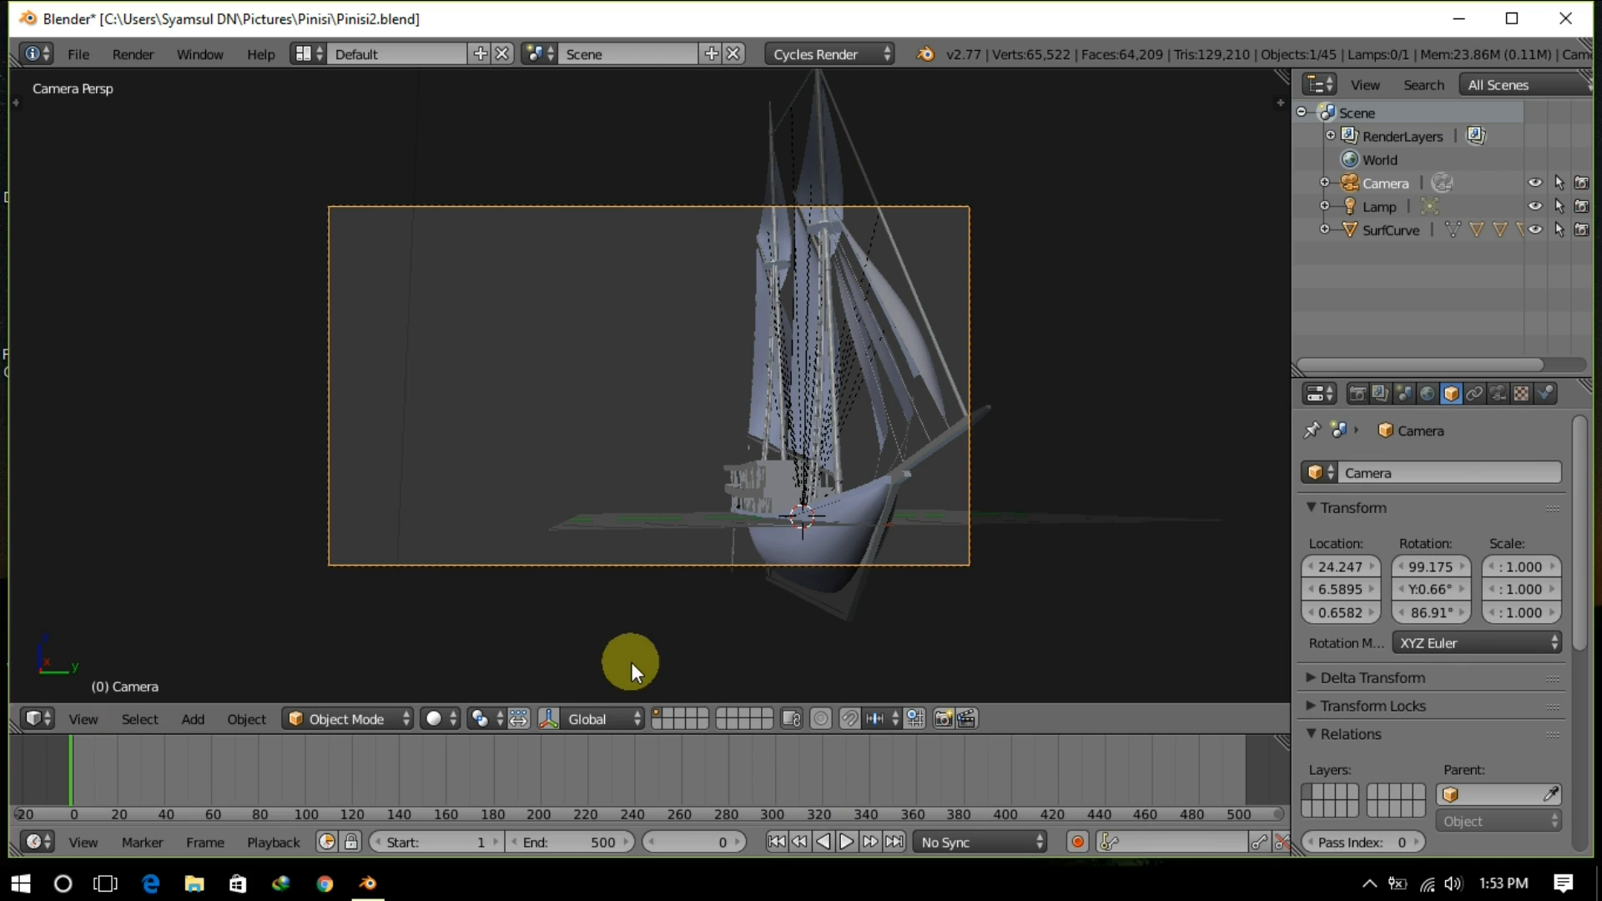
key("KP_0")
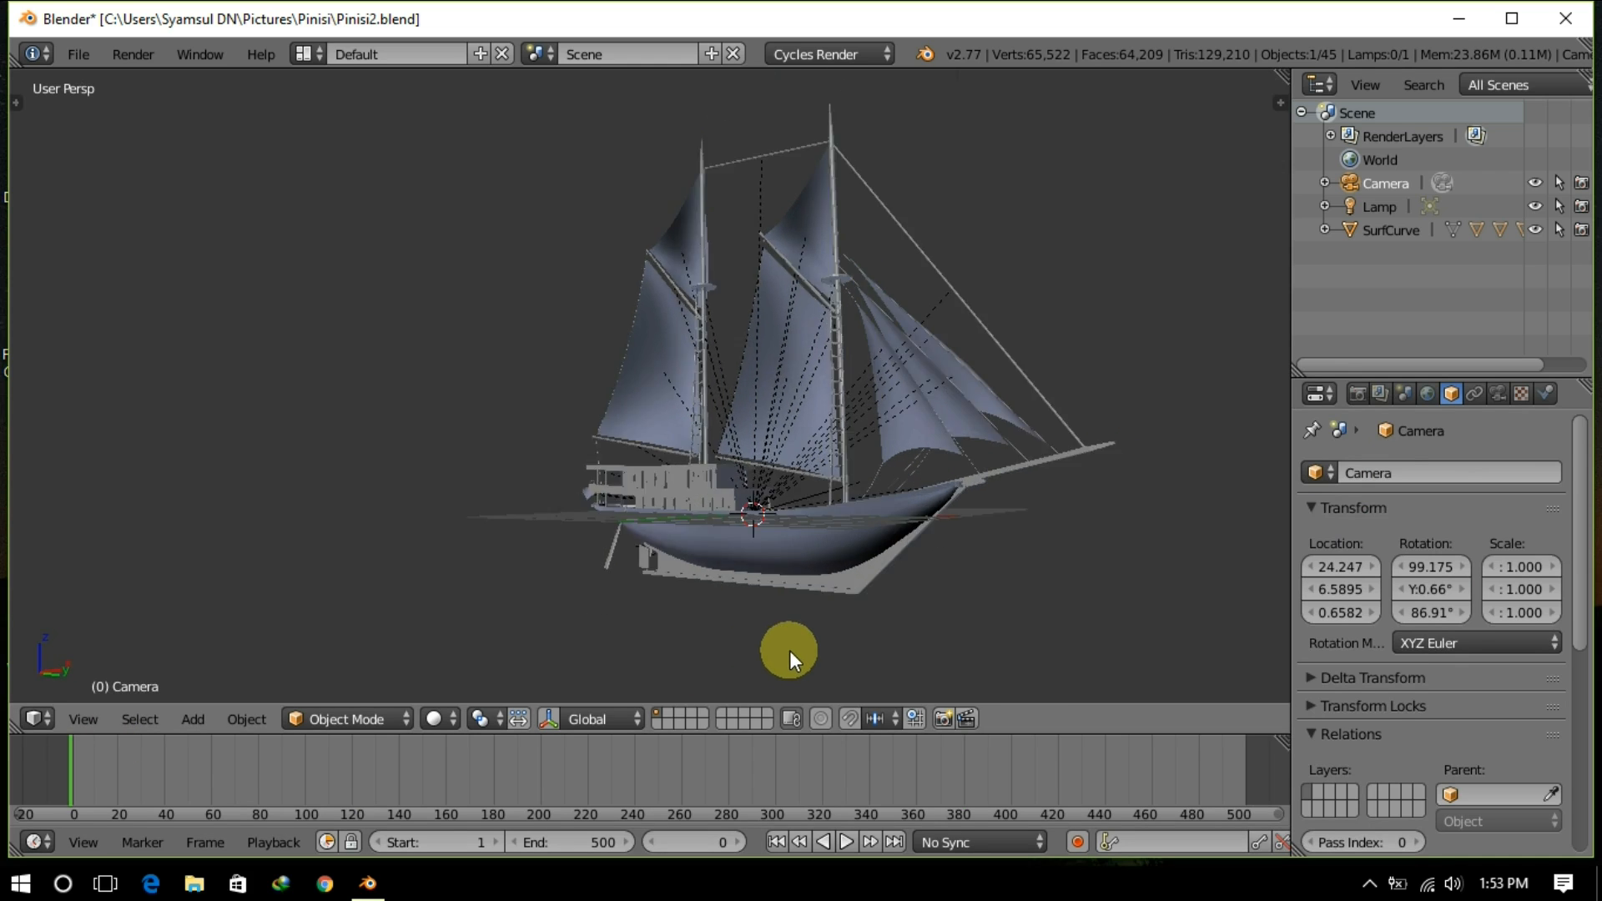
key("KP_0")
key("n")
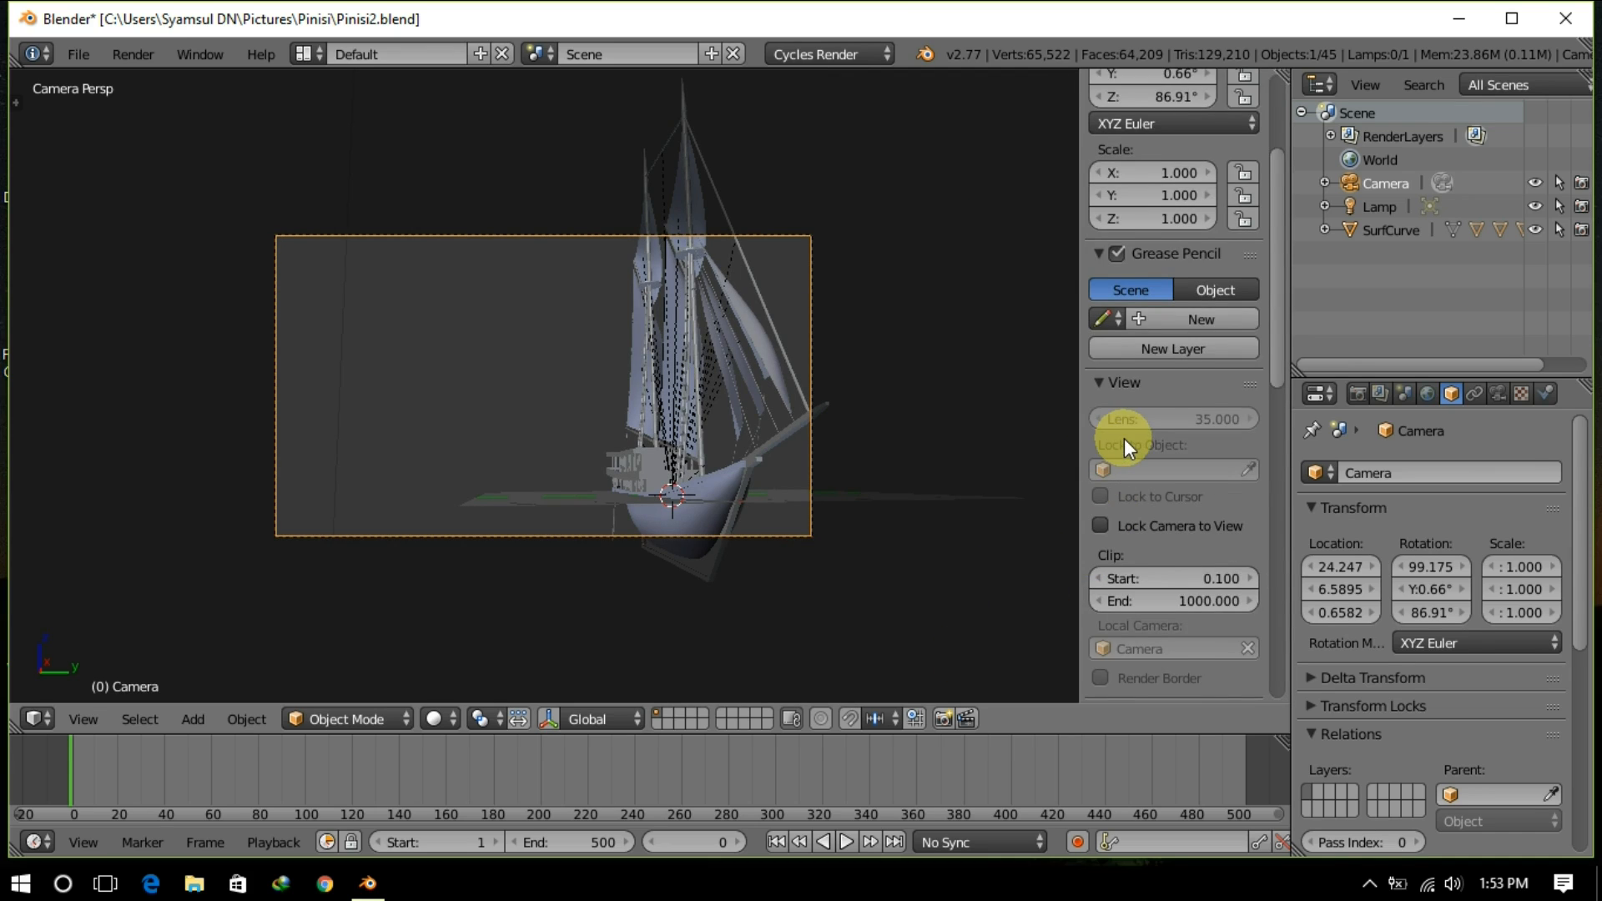
scroll(1153, 501, "up", 5)
scroll(1154, 504, "down", 8)
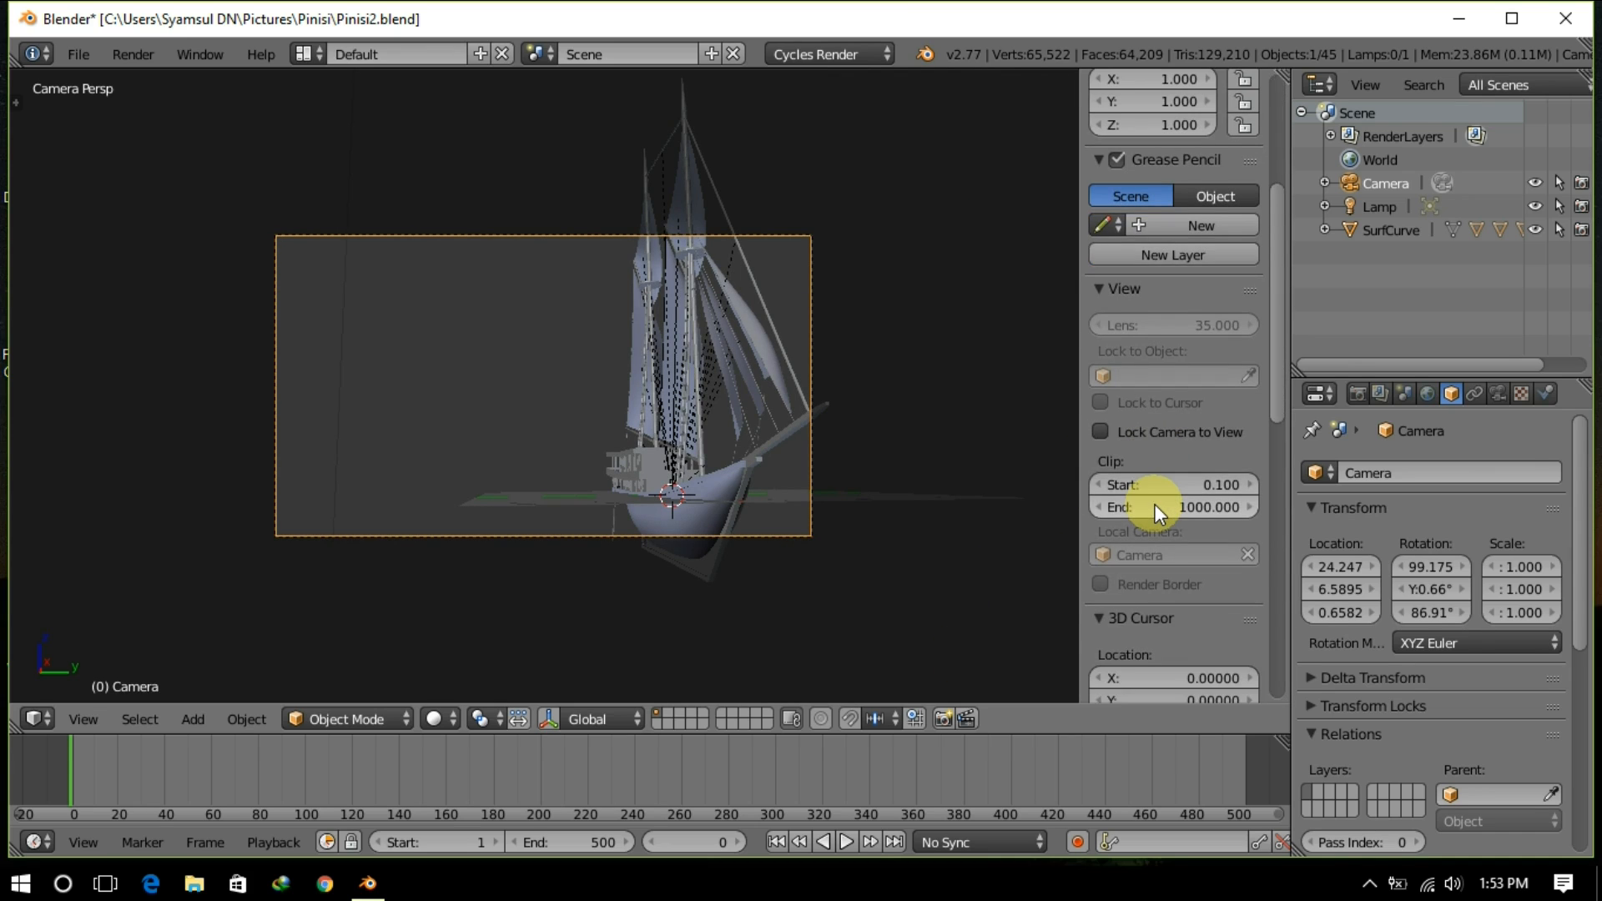
left_click(1118, 338)
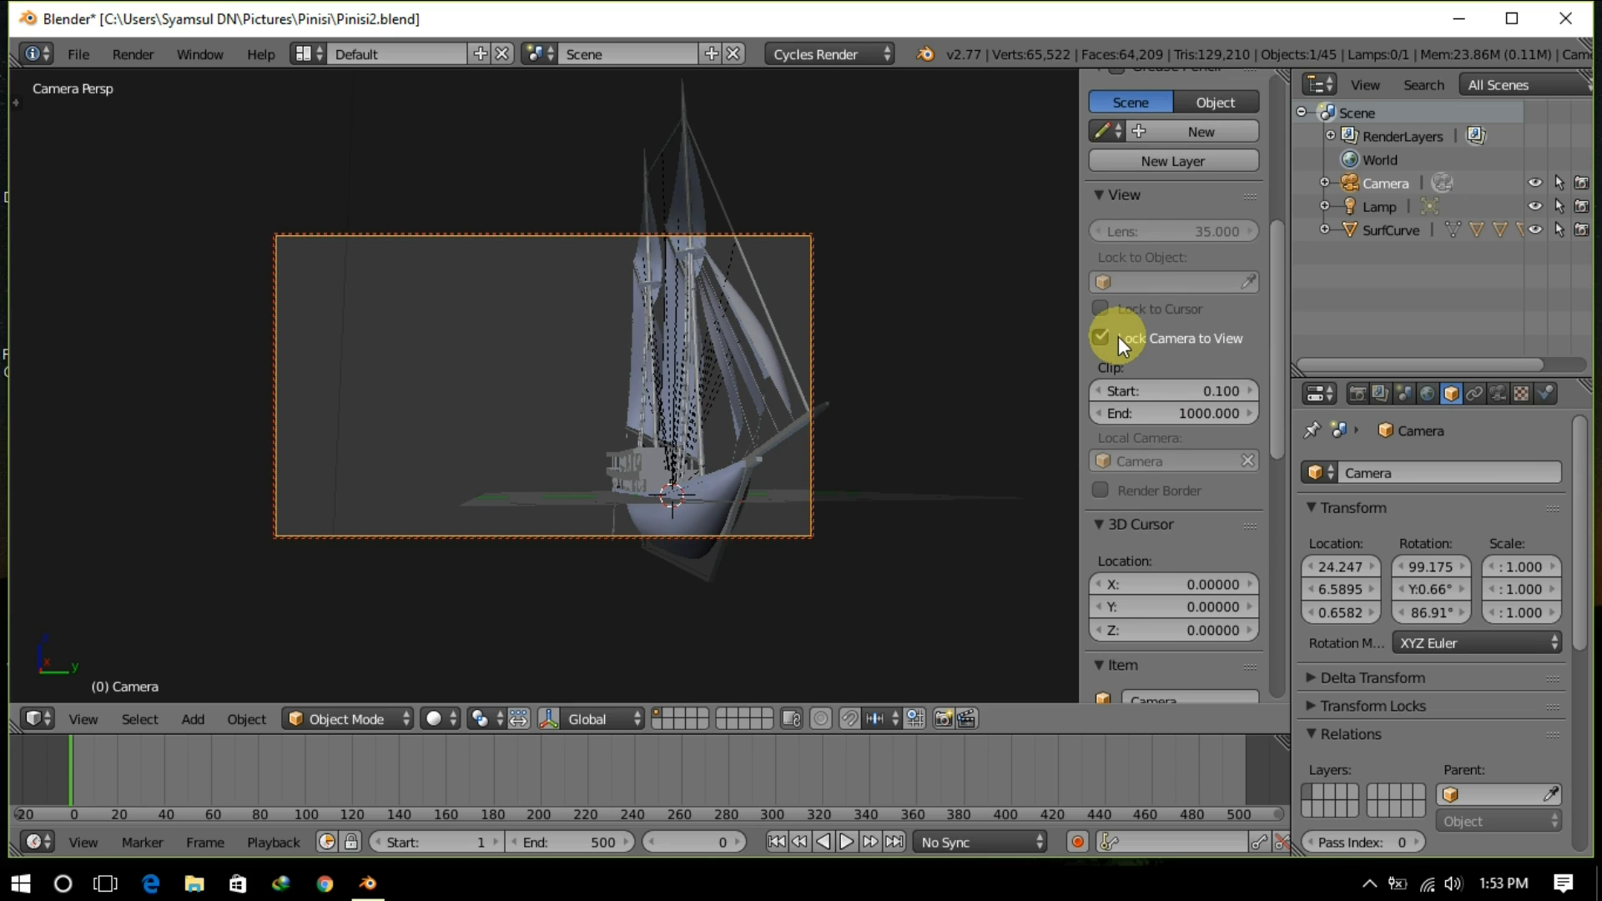
middle_click_drag(658, 589, 762, 624)
scroll(761, 614, "down", 2)
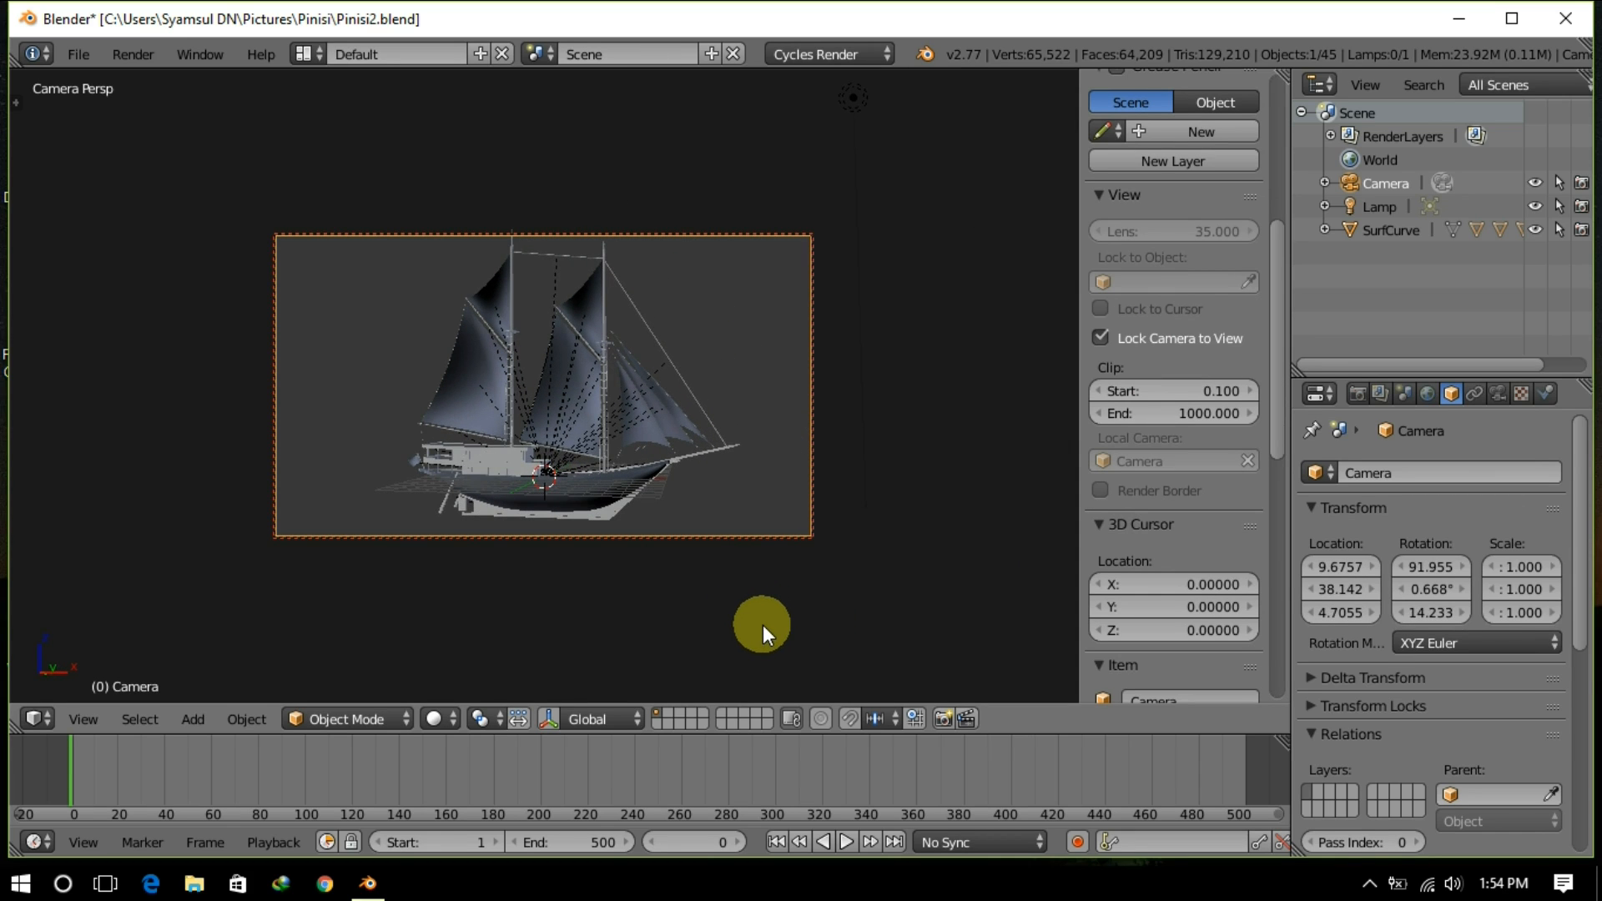
scroll(763, 624, "up", 1)
scroll(762, 624, "down", 1)
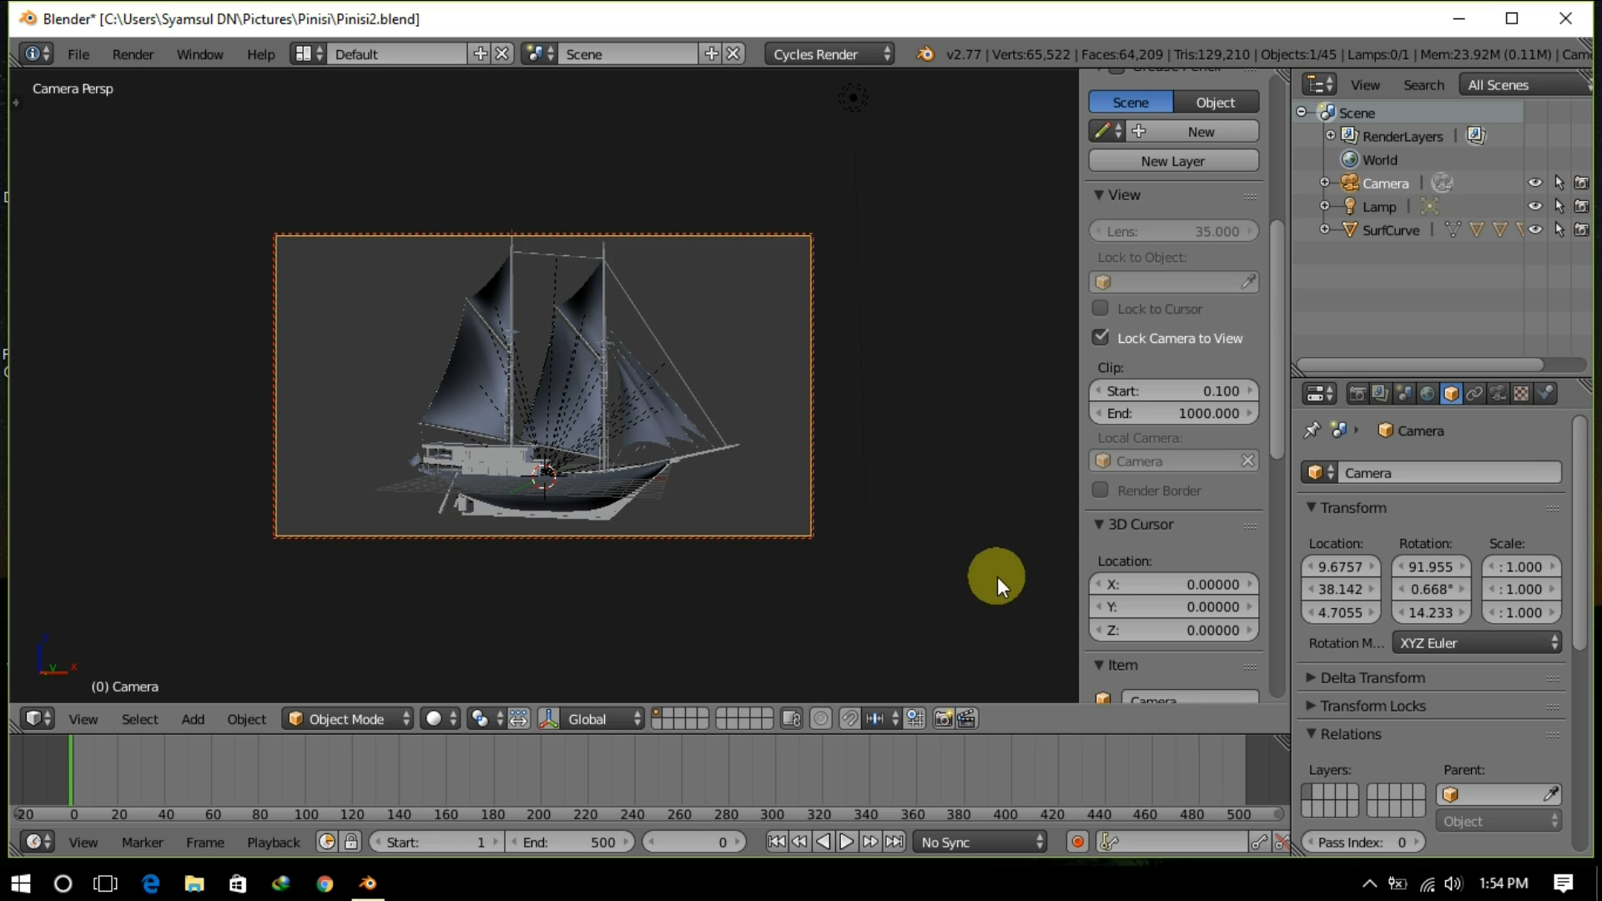
Step: Unlock the camera from the view and hide the viewport properties
left_click(1135, 333)
scroll(794, 559, "up", 4)
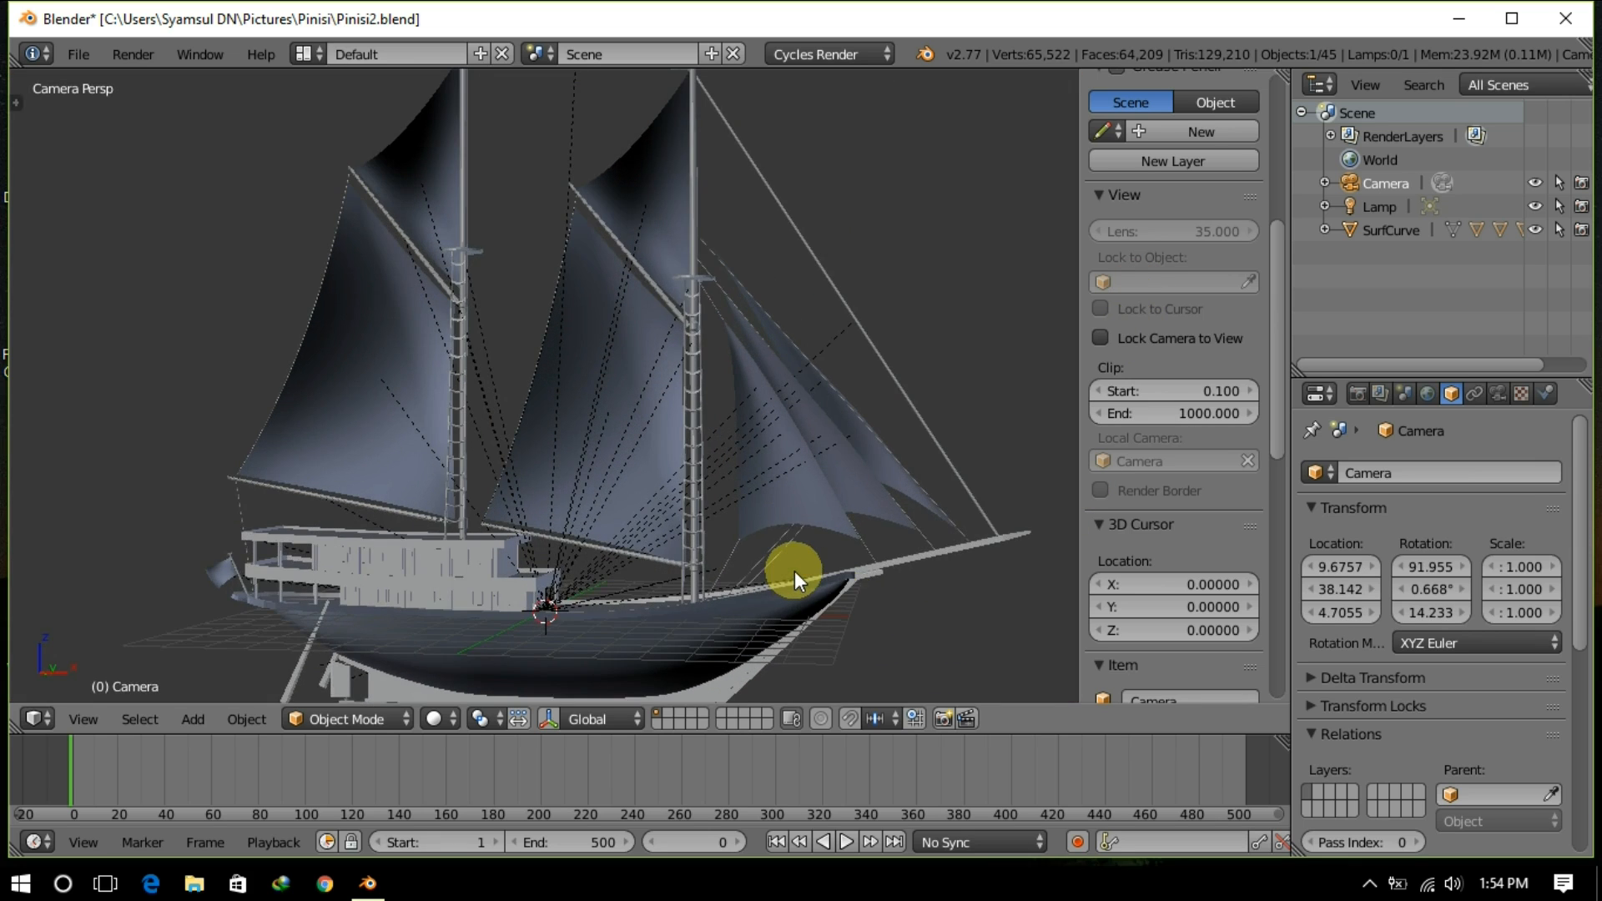
key("n")
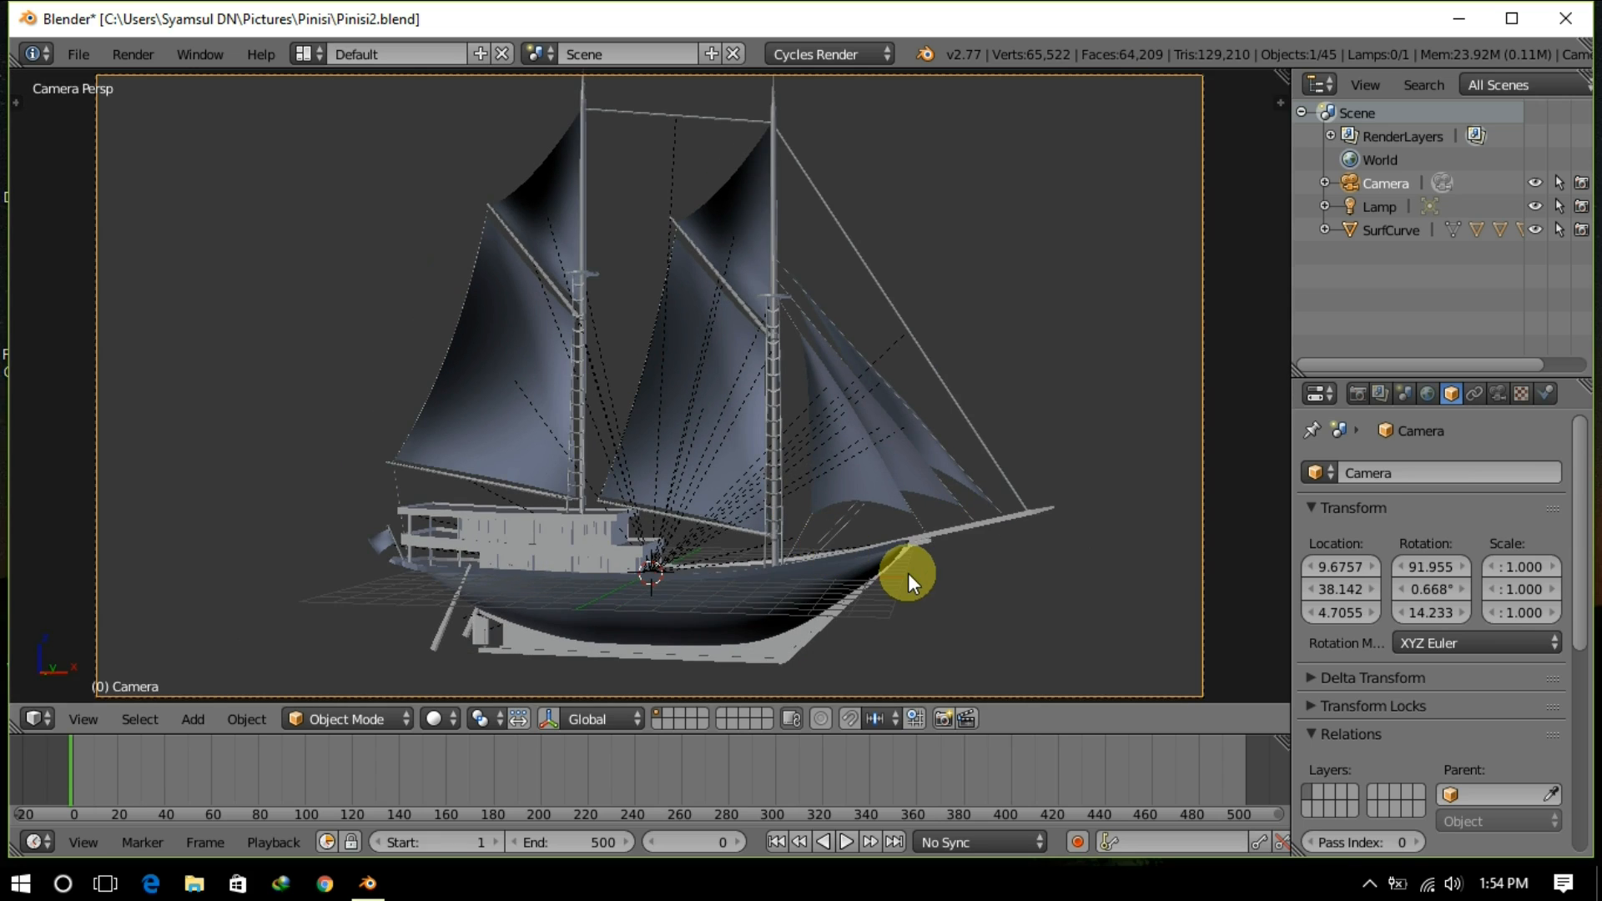
Step: Leave the camera view for an orthographic user view and select the ship's hull, SurfCurve
key("KP_0")
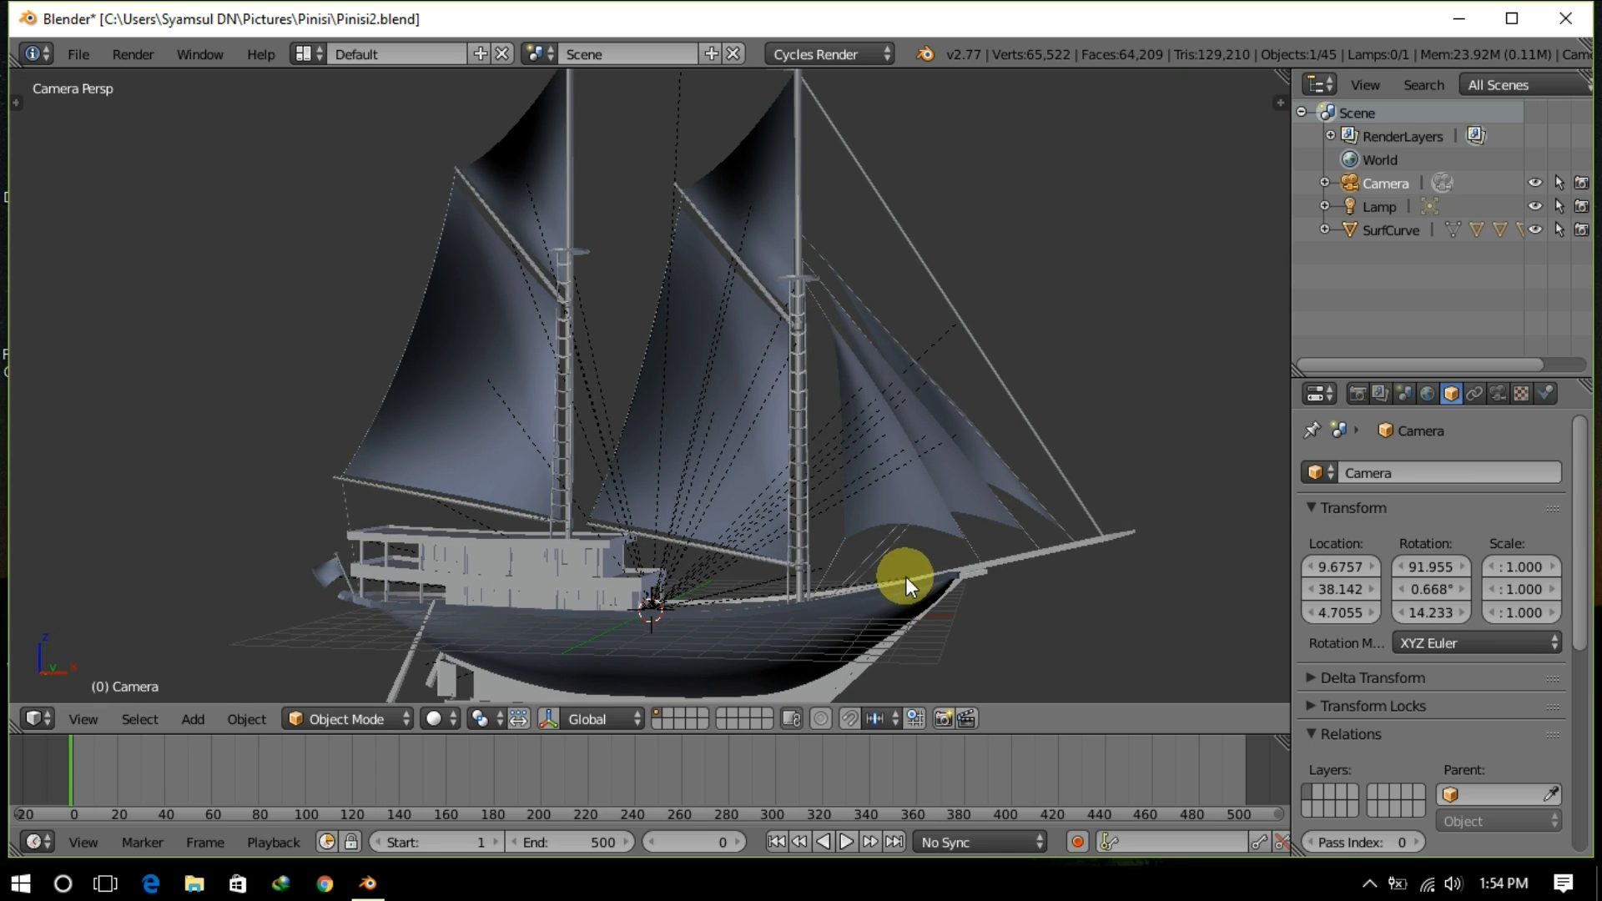
key("KP_5")
middle_click_drag(926, 587, 1020, 608)
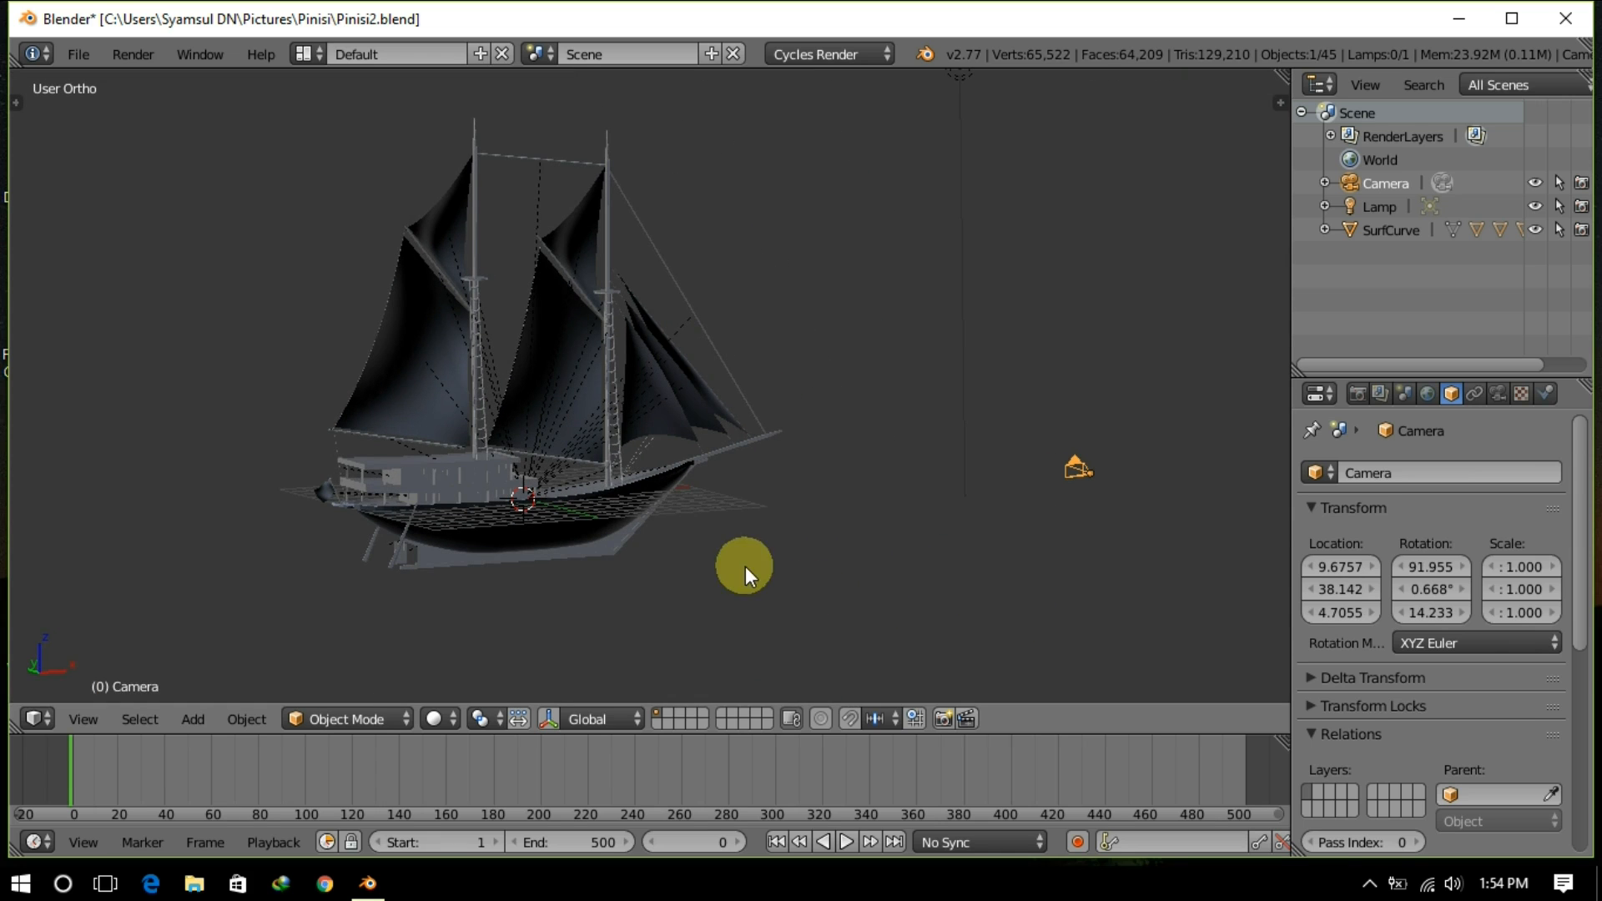
right_click(594, 528)
middle_click_drag(764, 571, 674, 578)
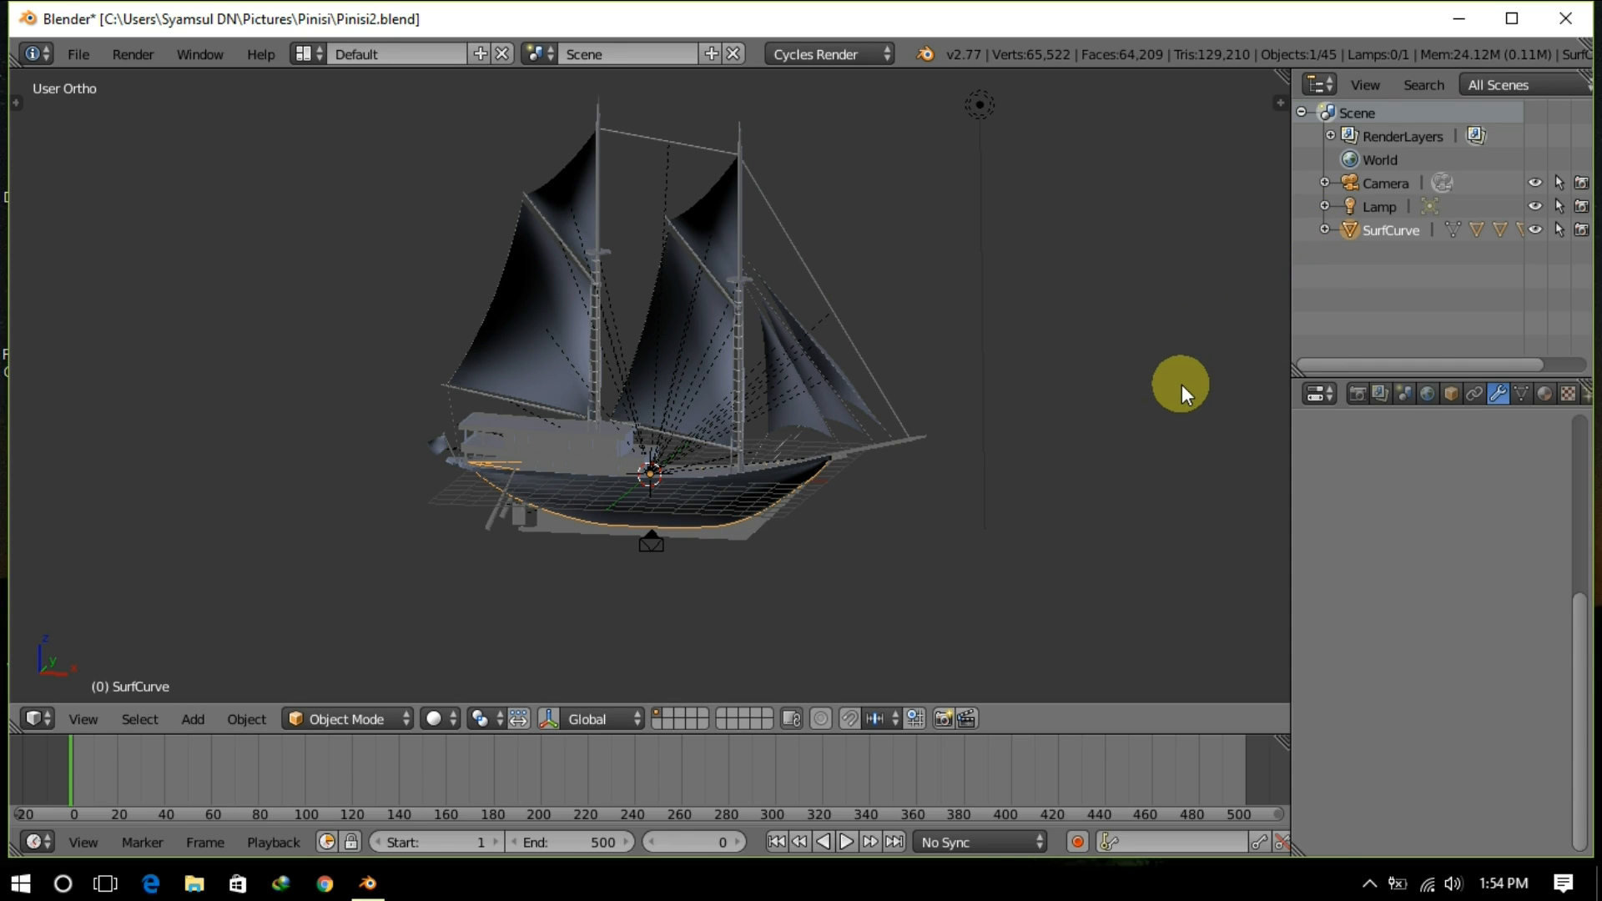
Step: Select all parts of the ship and clear their parent relations while keeping the transformation
left_click(1324, 230)
left_click(1324, 230)
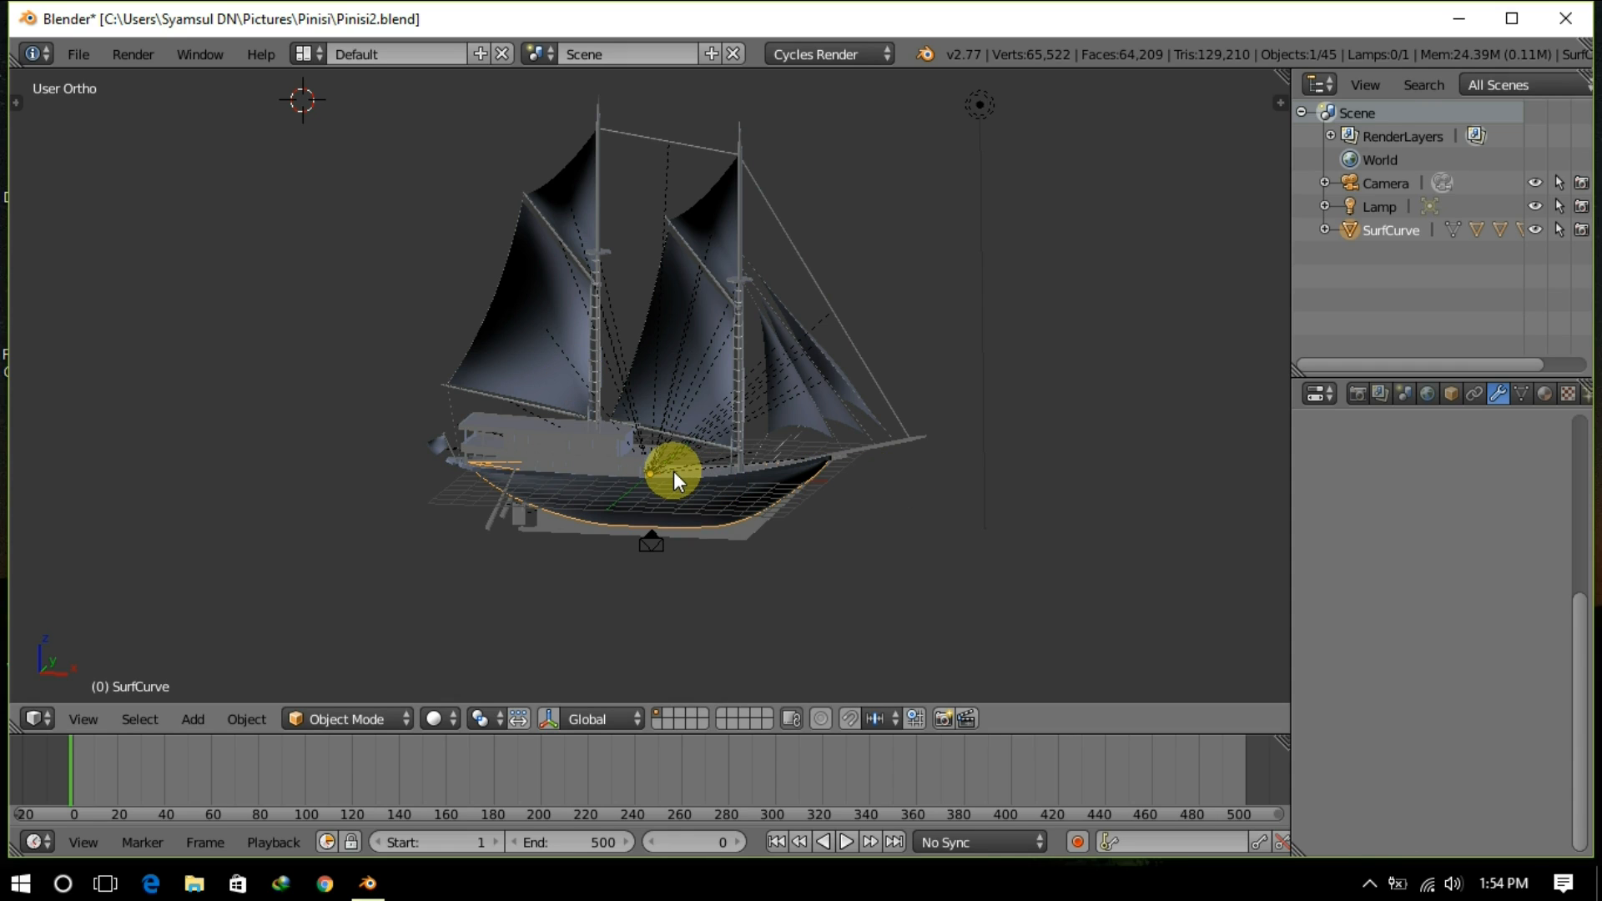
left_click_drag(285, 82, 959, 599)
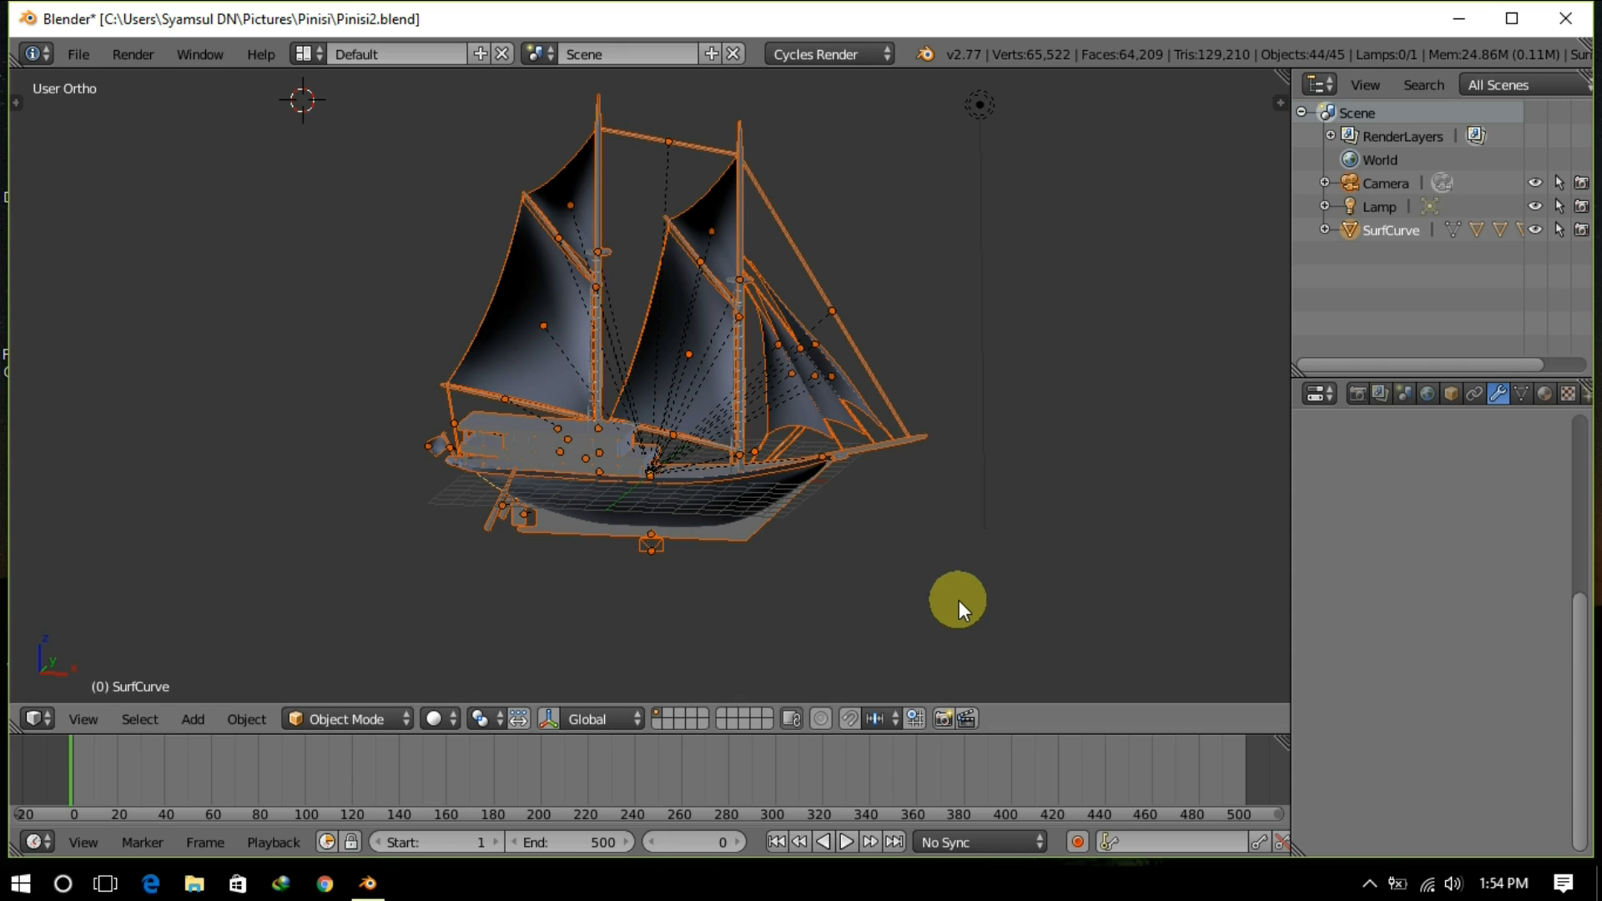
key("alt+p")
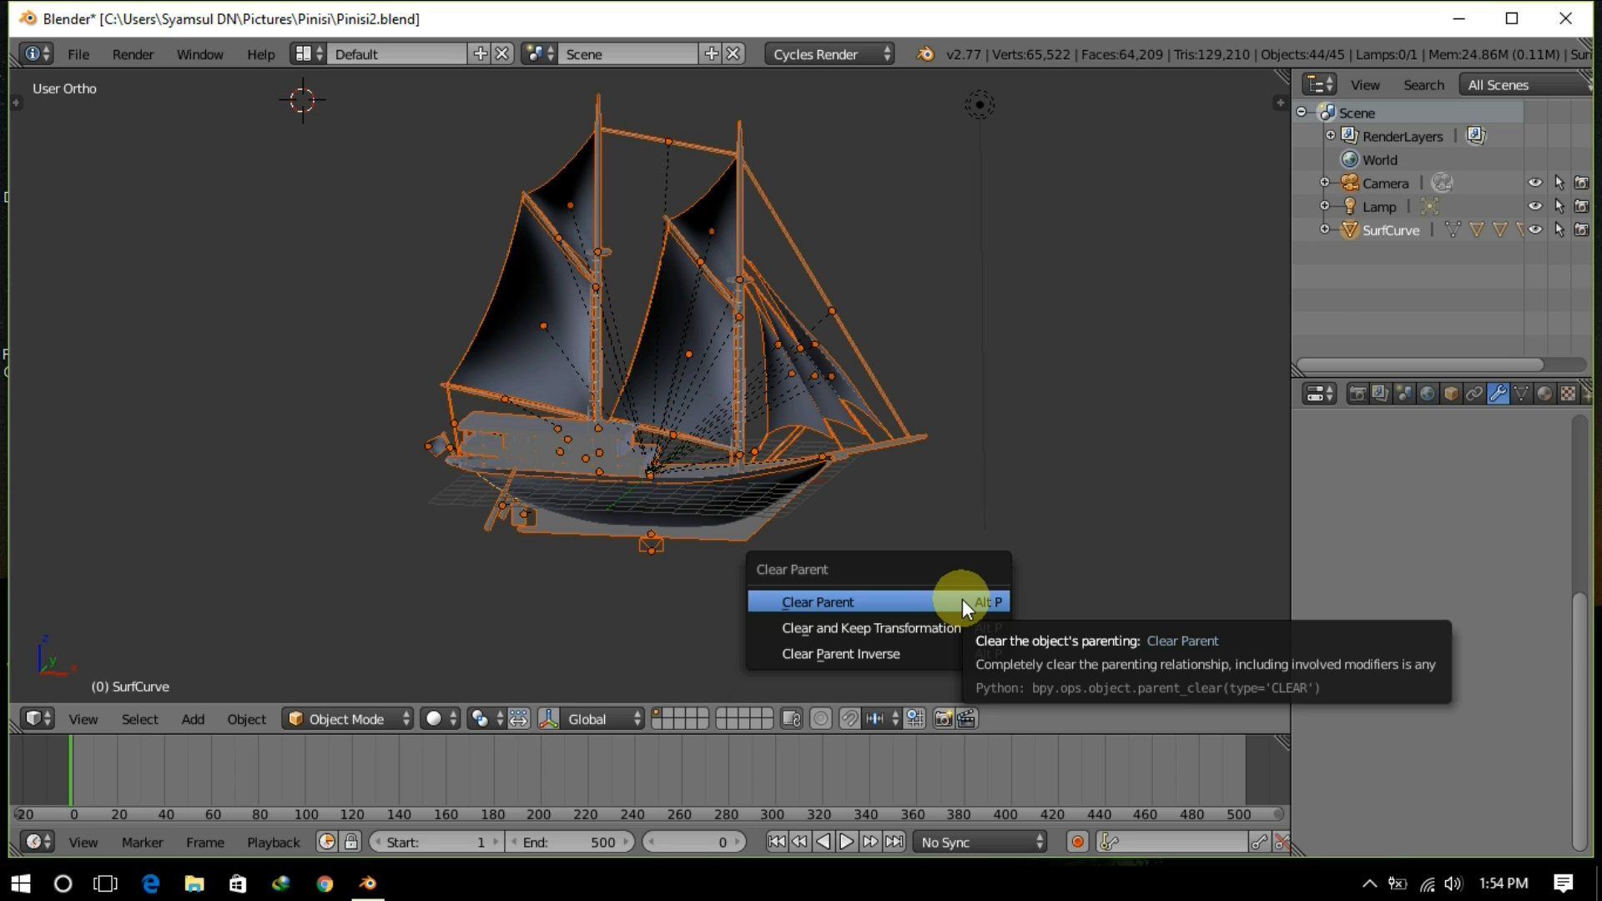
left_click(865, 624)
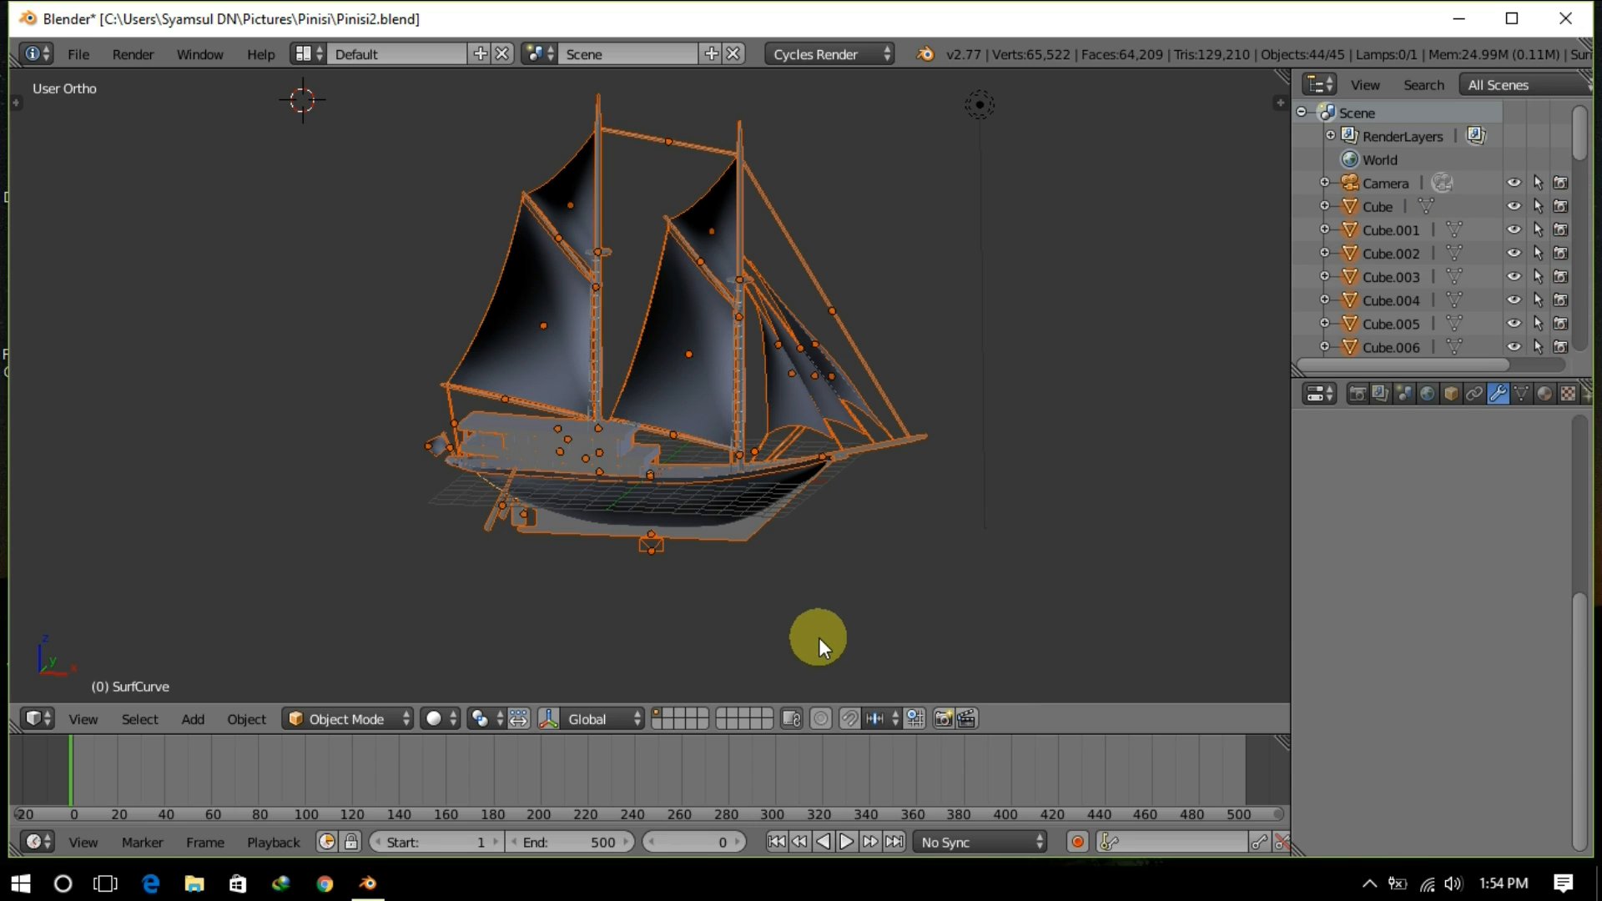
middle_click_drag(818, 638, 743, 572)
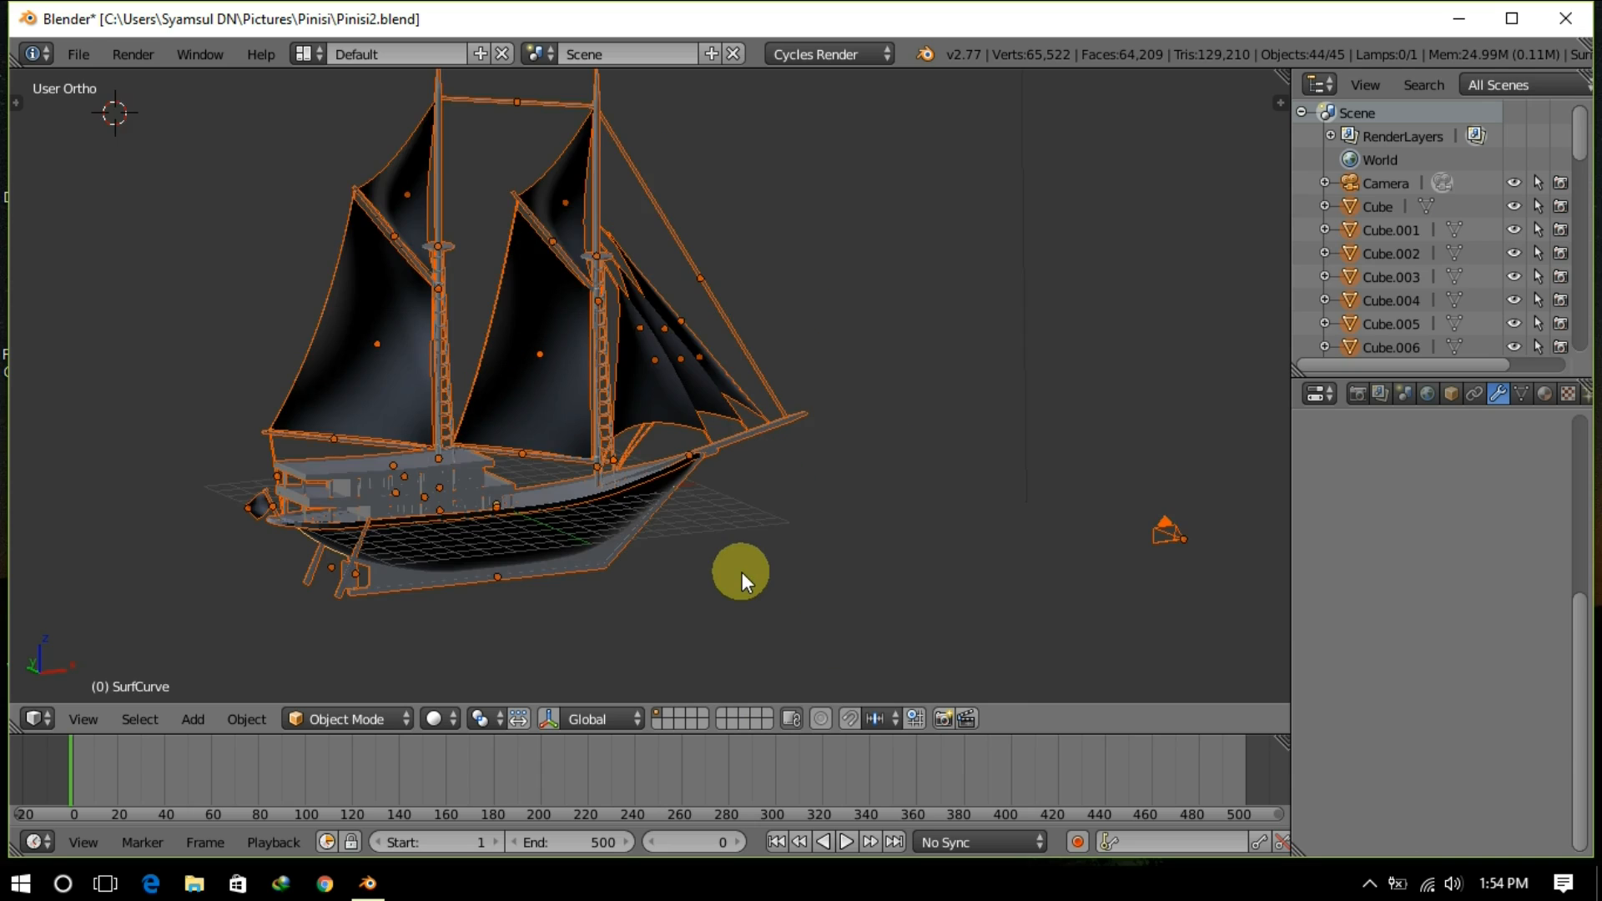
Step: Show the ship in wireframe and select hull, keel, cabin and sail parts one by one to check they are separate
right_click(618, 539)
key("KP_1")
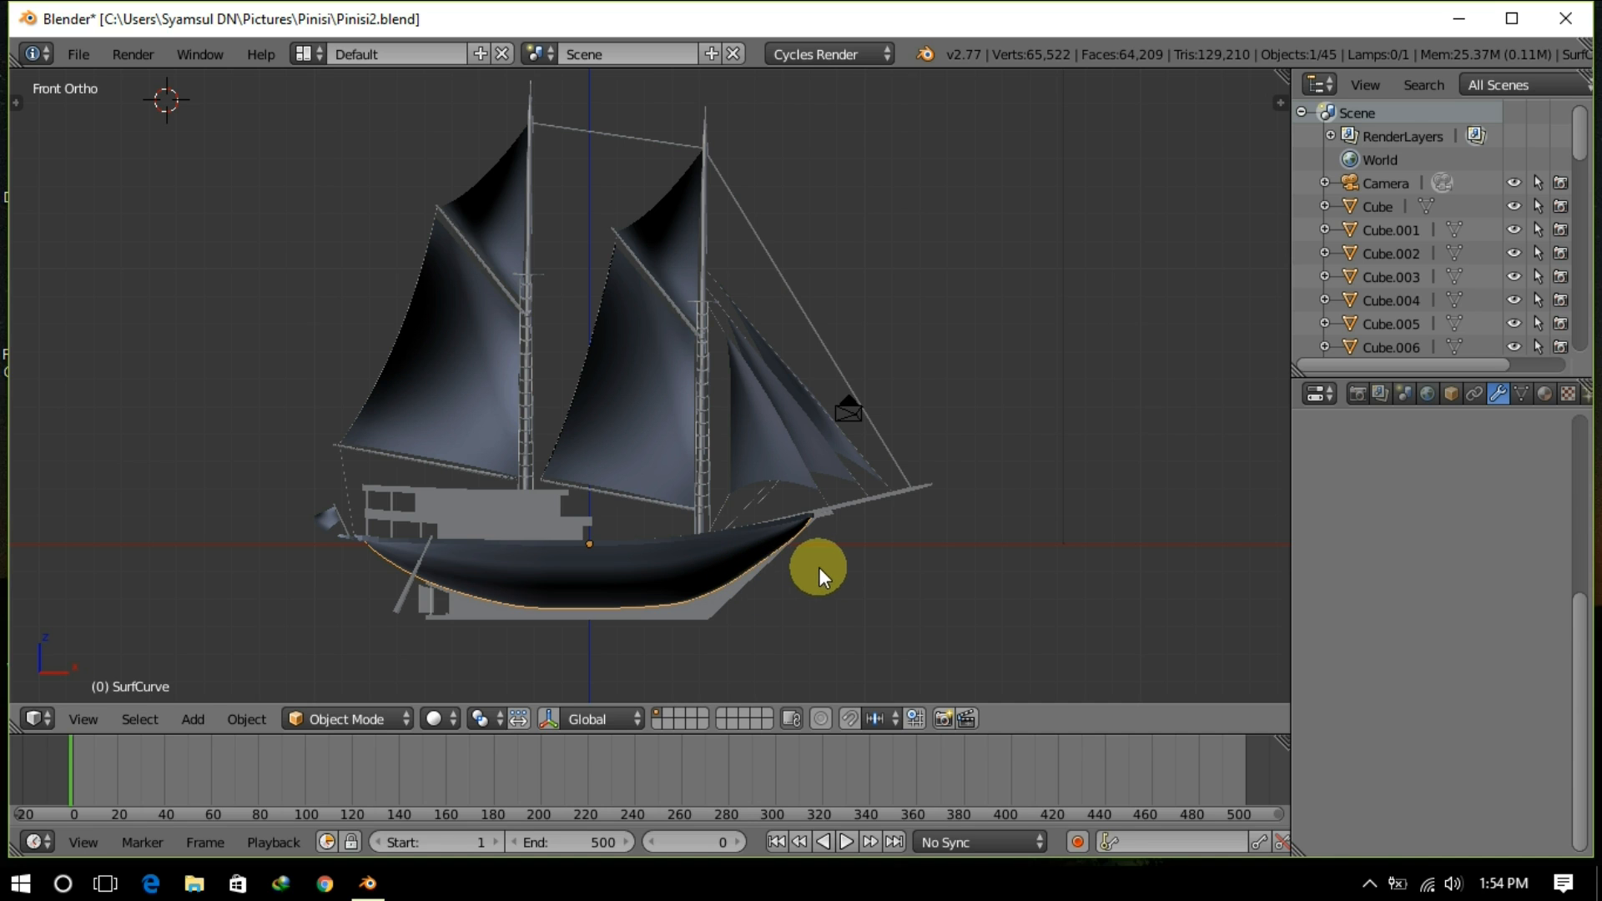
middle_click_drag(828, 568, 749, 548)
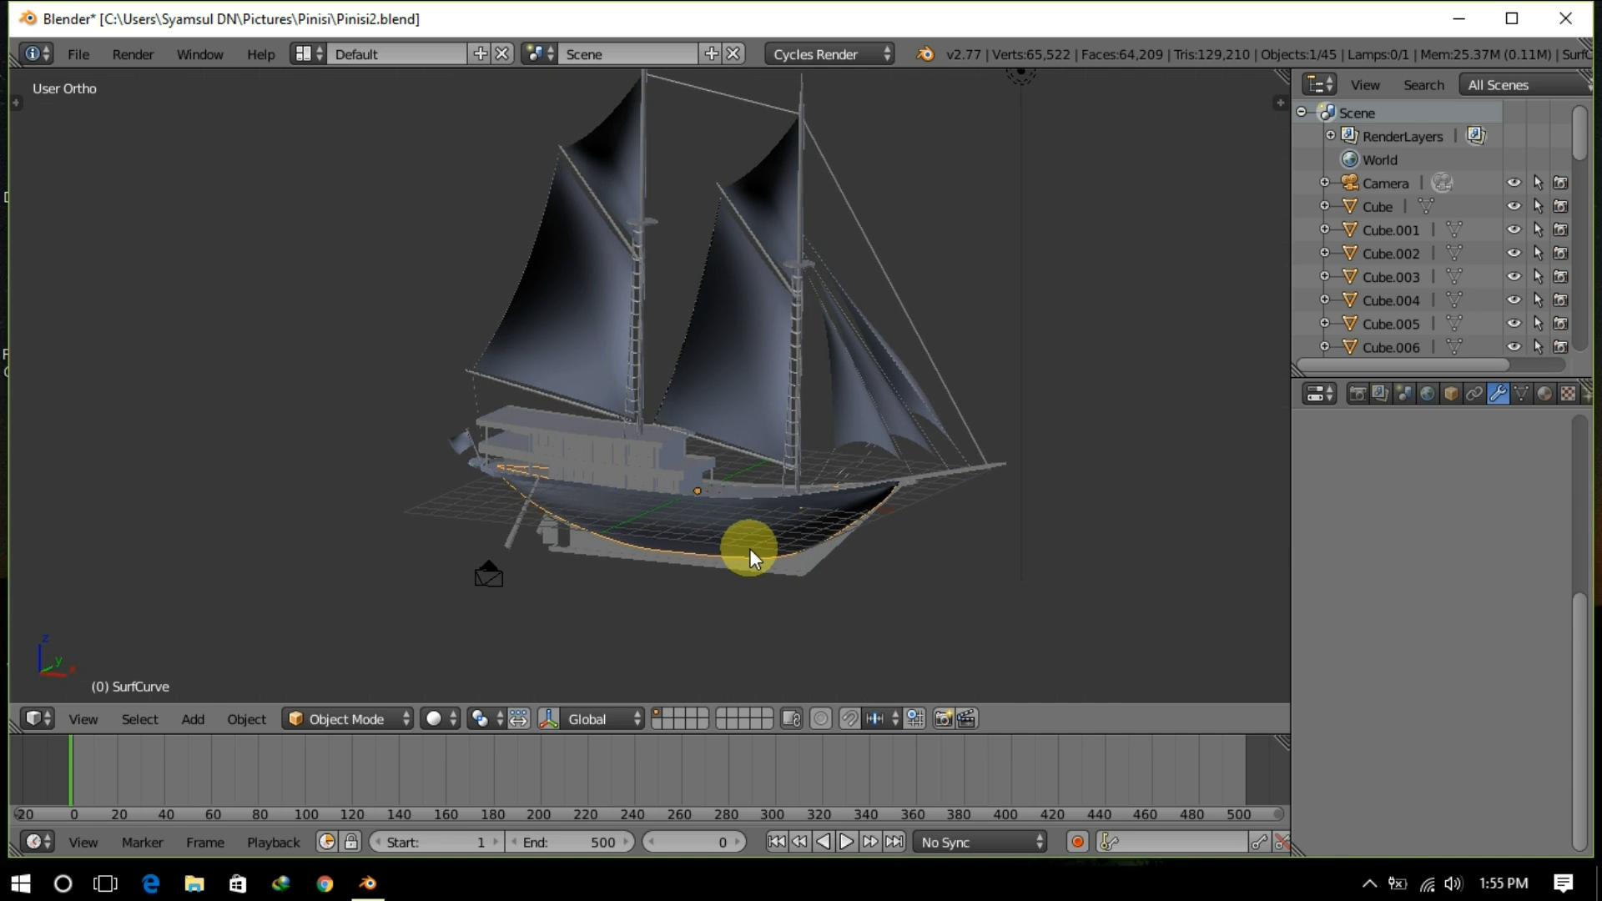
key("z")
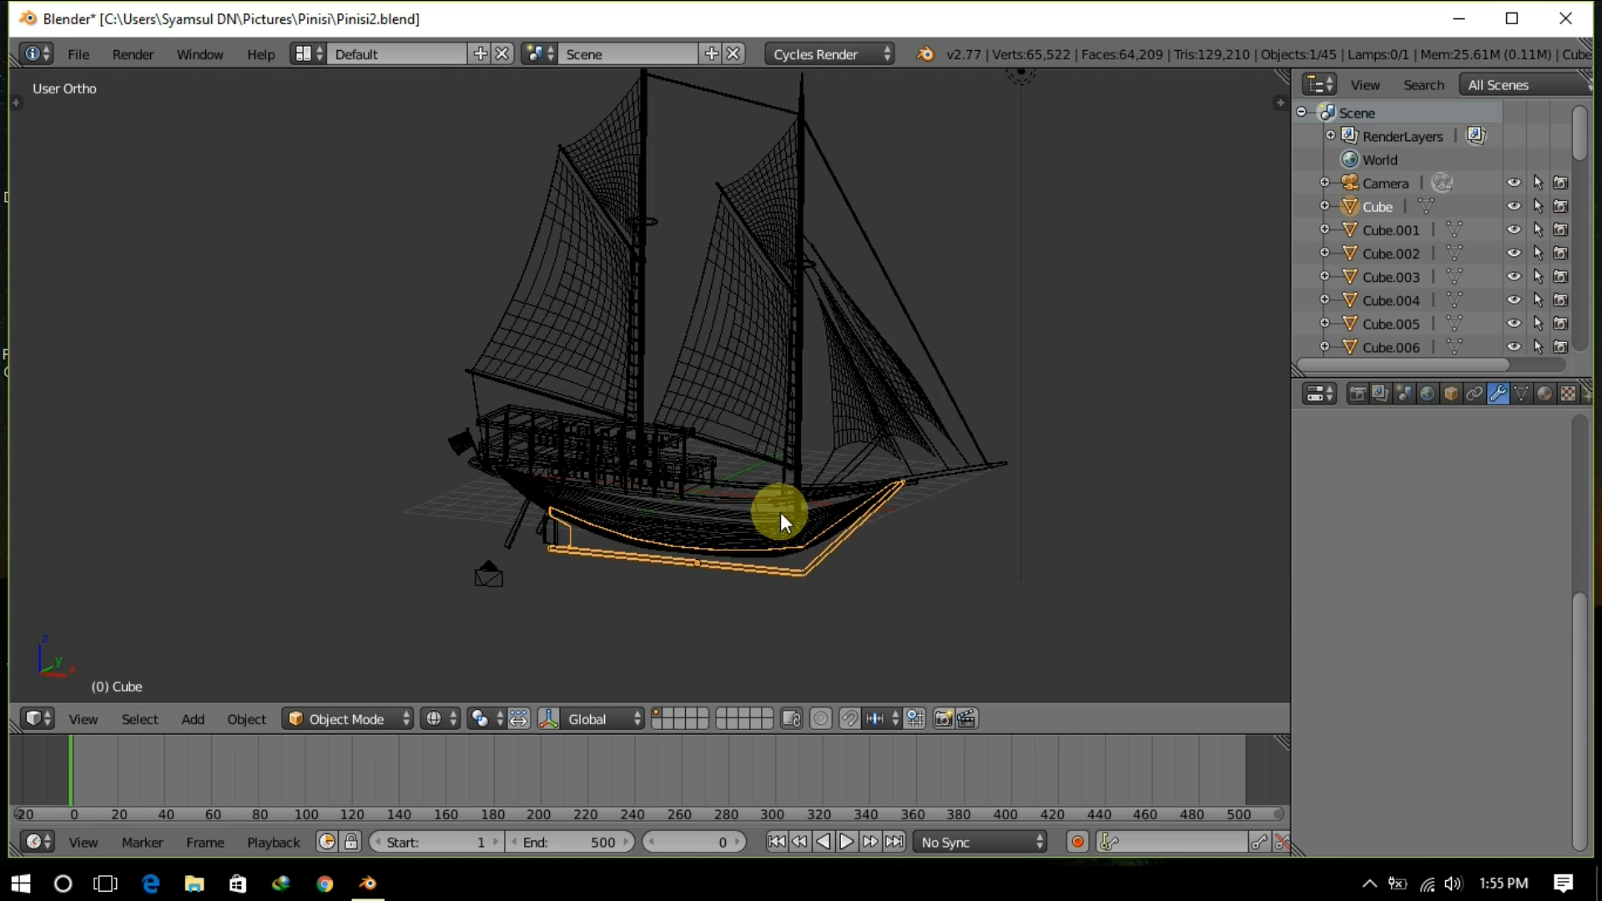
right_click(801, 561)
right_click(749, 525)
right_click(793, 573)
right_click(769, 522)
right_click(802, 563)
right_click(617, 457)
right_click(767, 215)
right_click(865, 392)
Step: Rename the ship's hull, SurfCurve, as Badan Pinisi
right_click(838, 489)
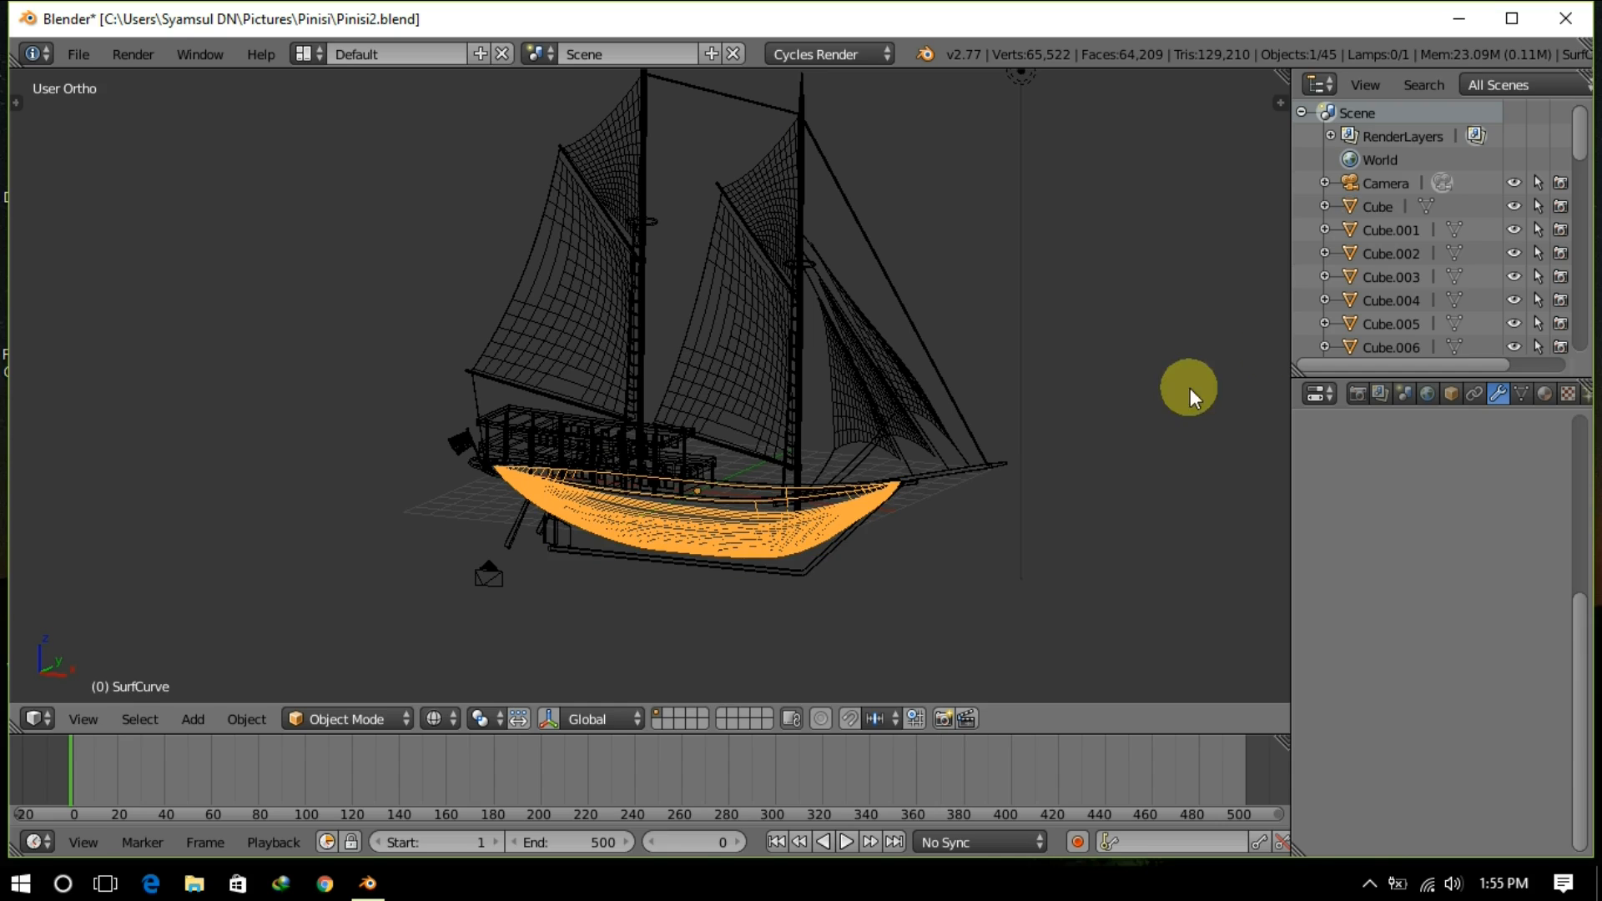
scroll(1381, 286, "down", 10)
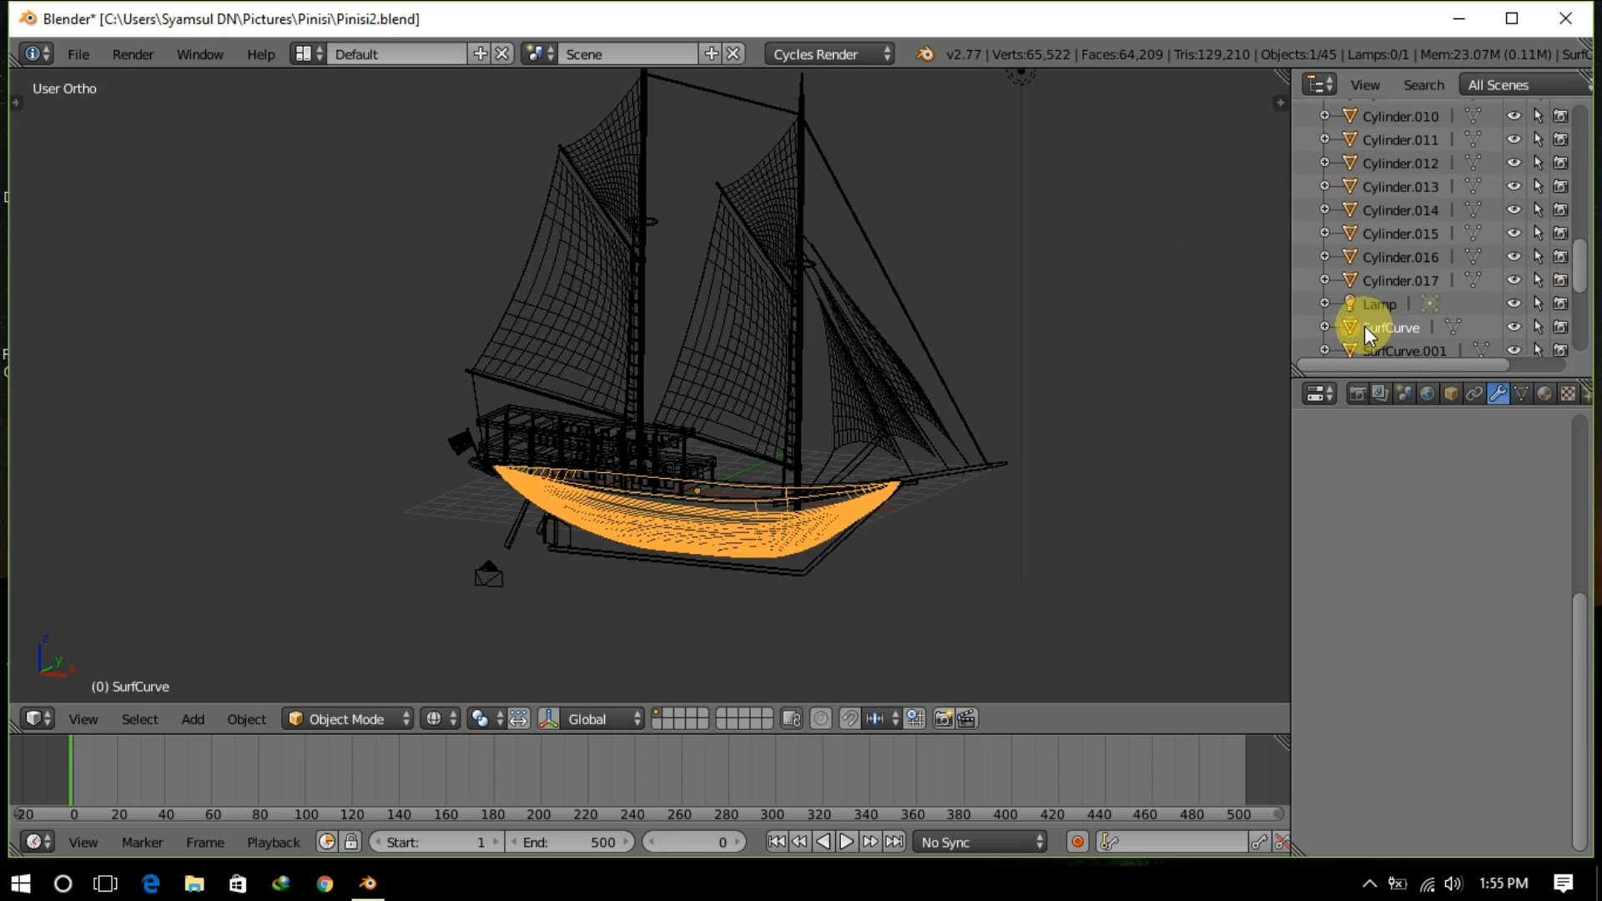
double_click(1368, 327)
key("BackSpace")
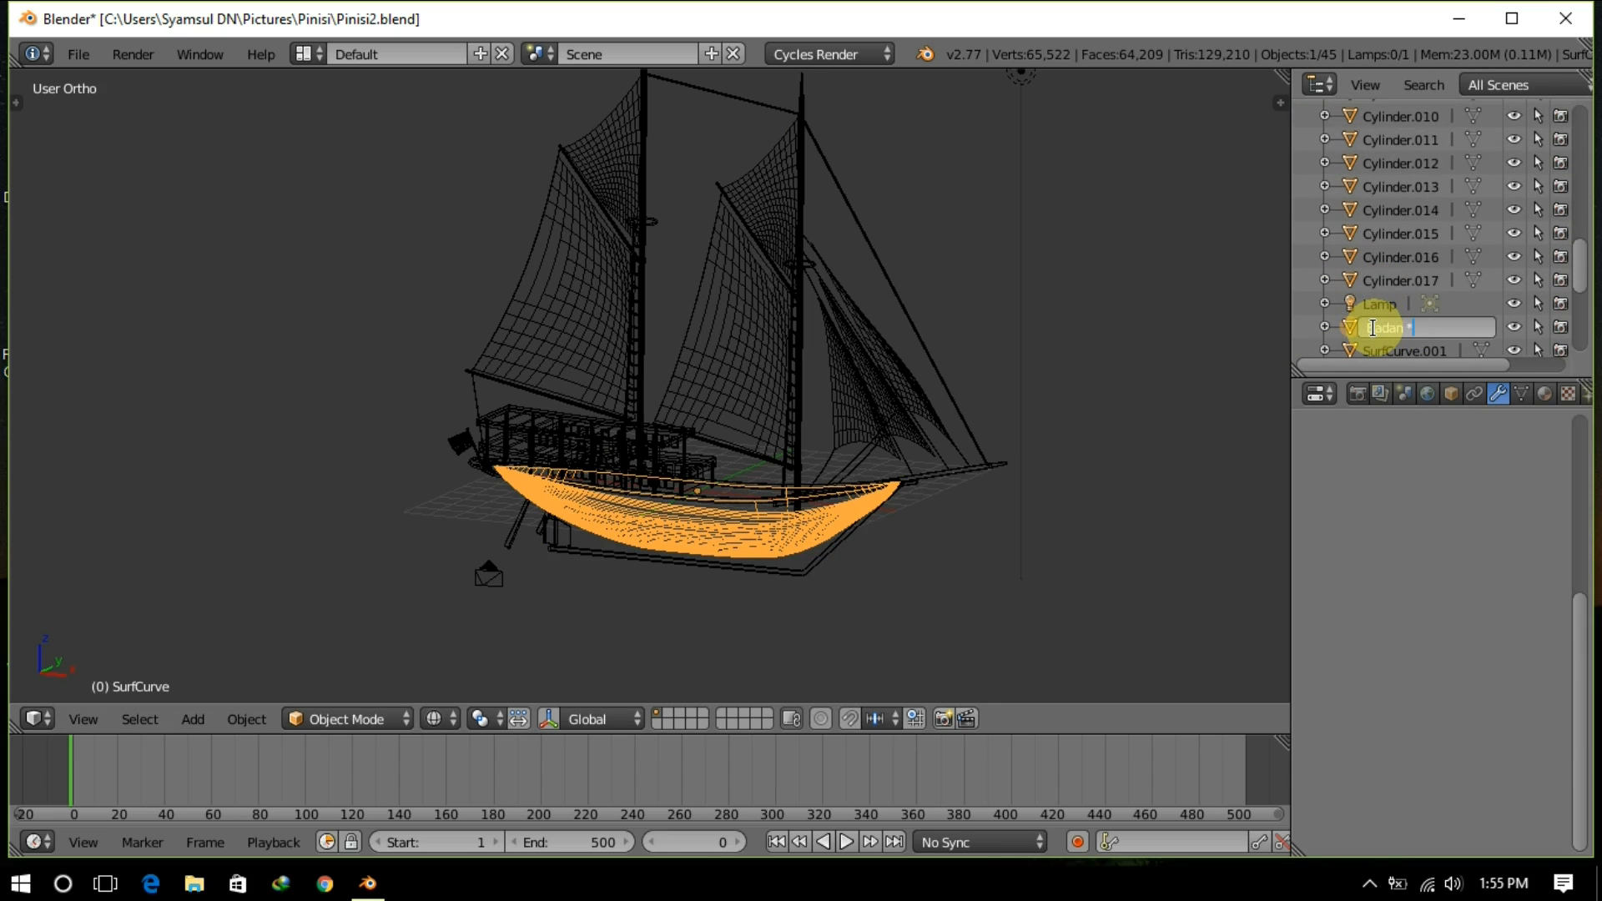
type("Badan Pinisi")
key("Return")
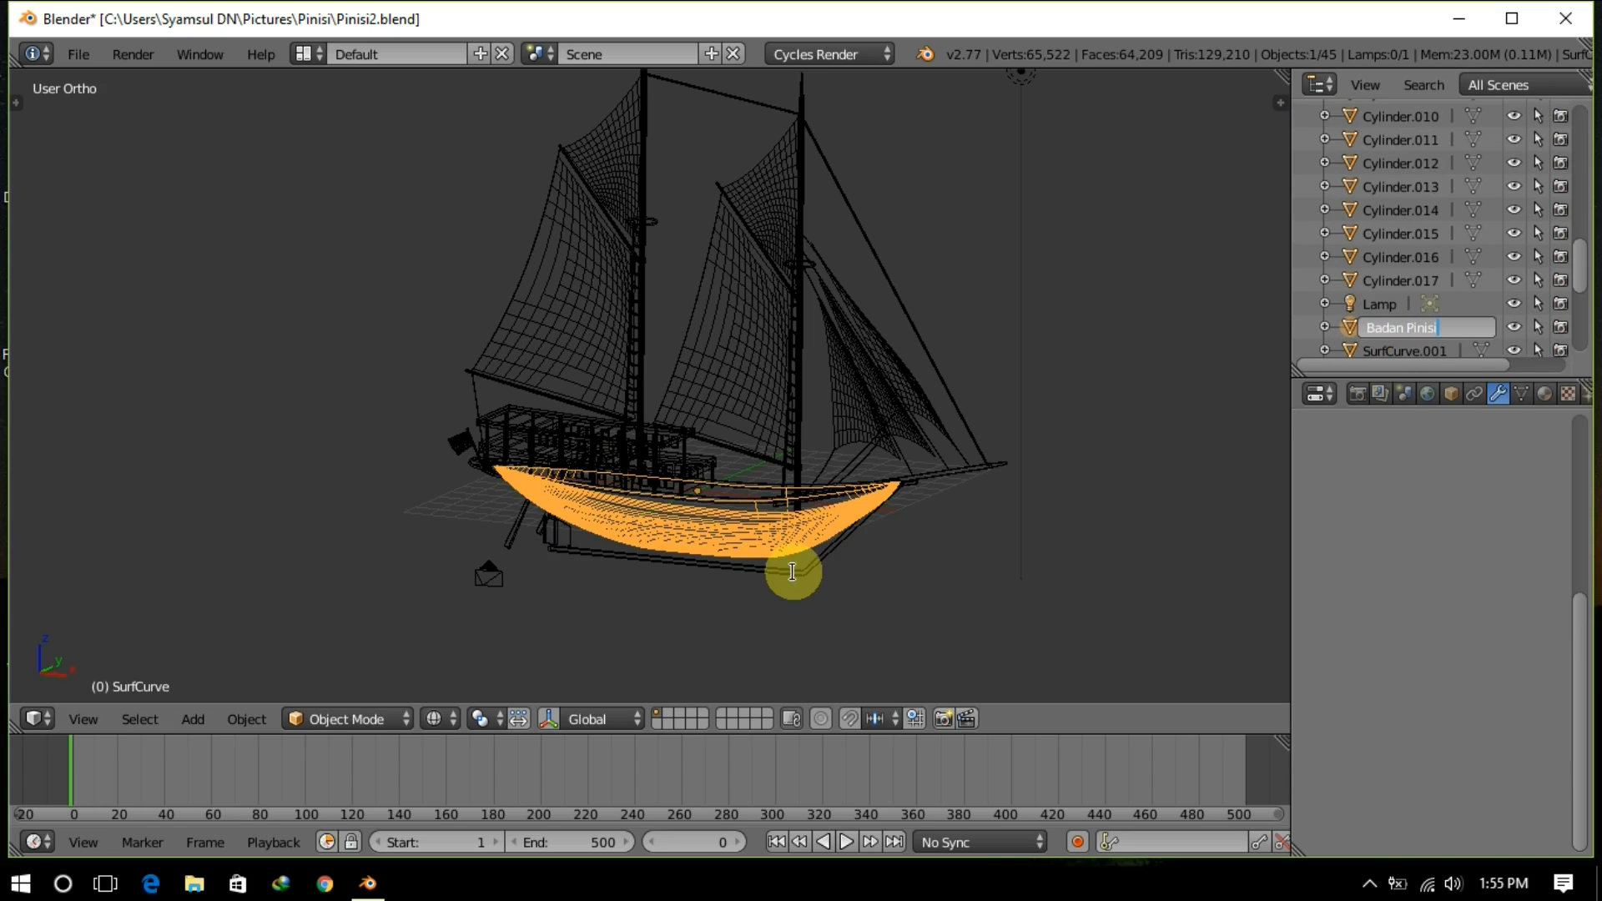
Step: Rename the long keel beneath the hull, Cube, as Sirip Bawah
right_click(794, 565)
scroll(1398, 339, "up", 10)
double_click(1369, 227)
key("BackSpace")
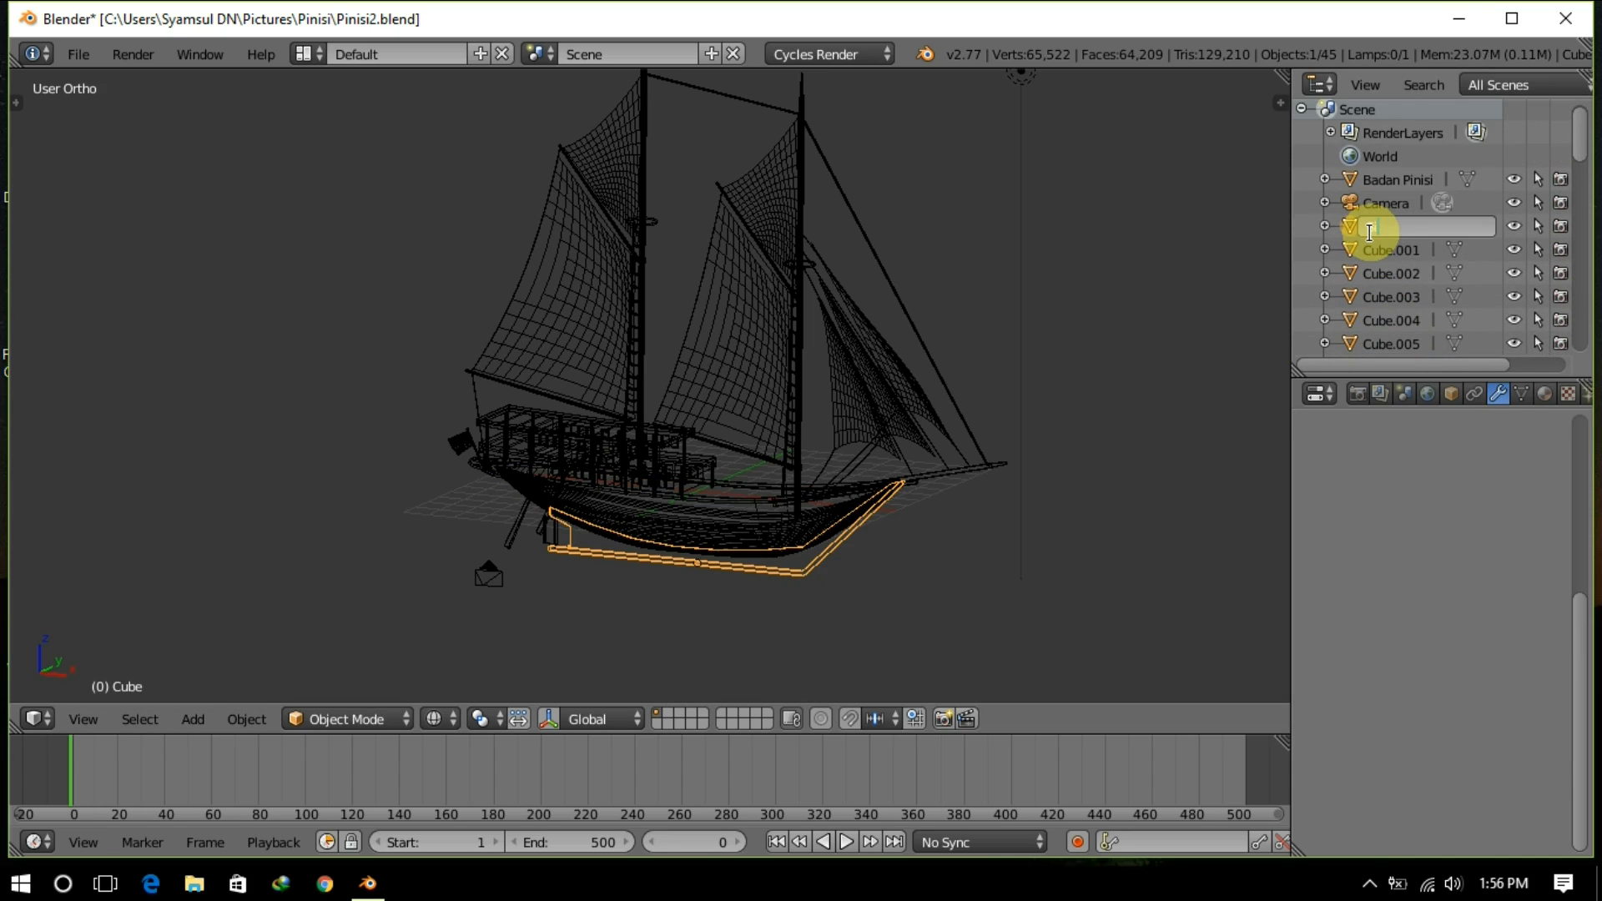
type("Sirip B")
key("Return")
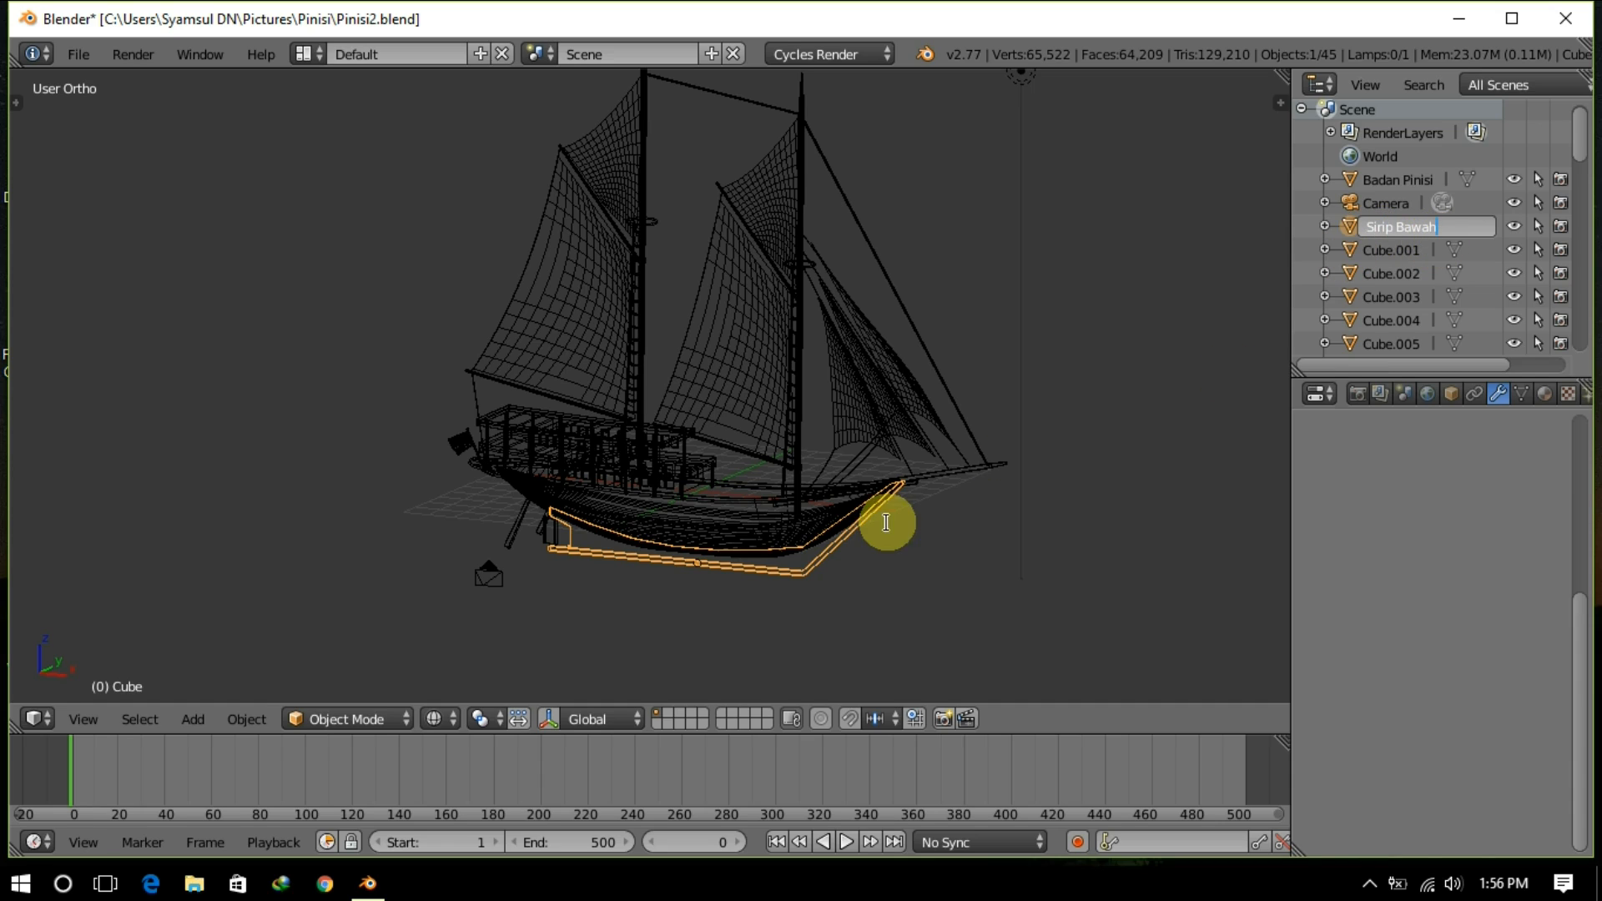
Step: Rename the small fin behind the keel as Sirip Belakang and the pair of slanted stern blades as Sirip Ganda
right_click(552, 531)
double_click(1351, 226)
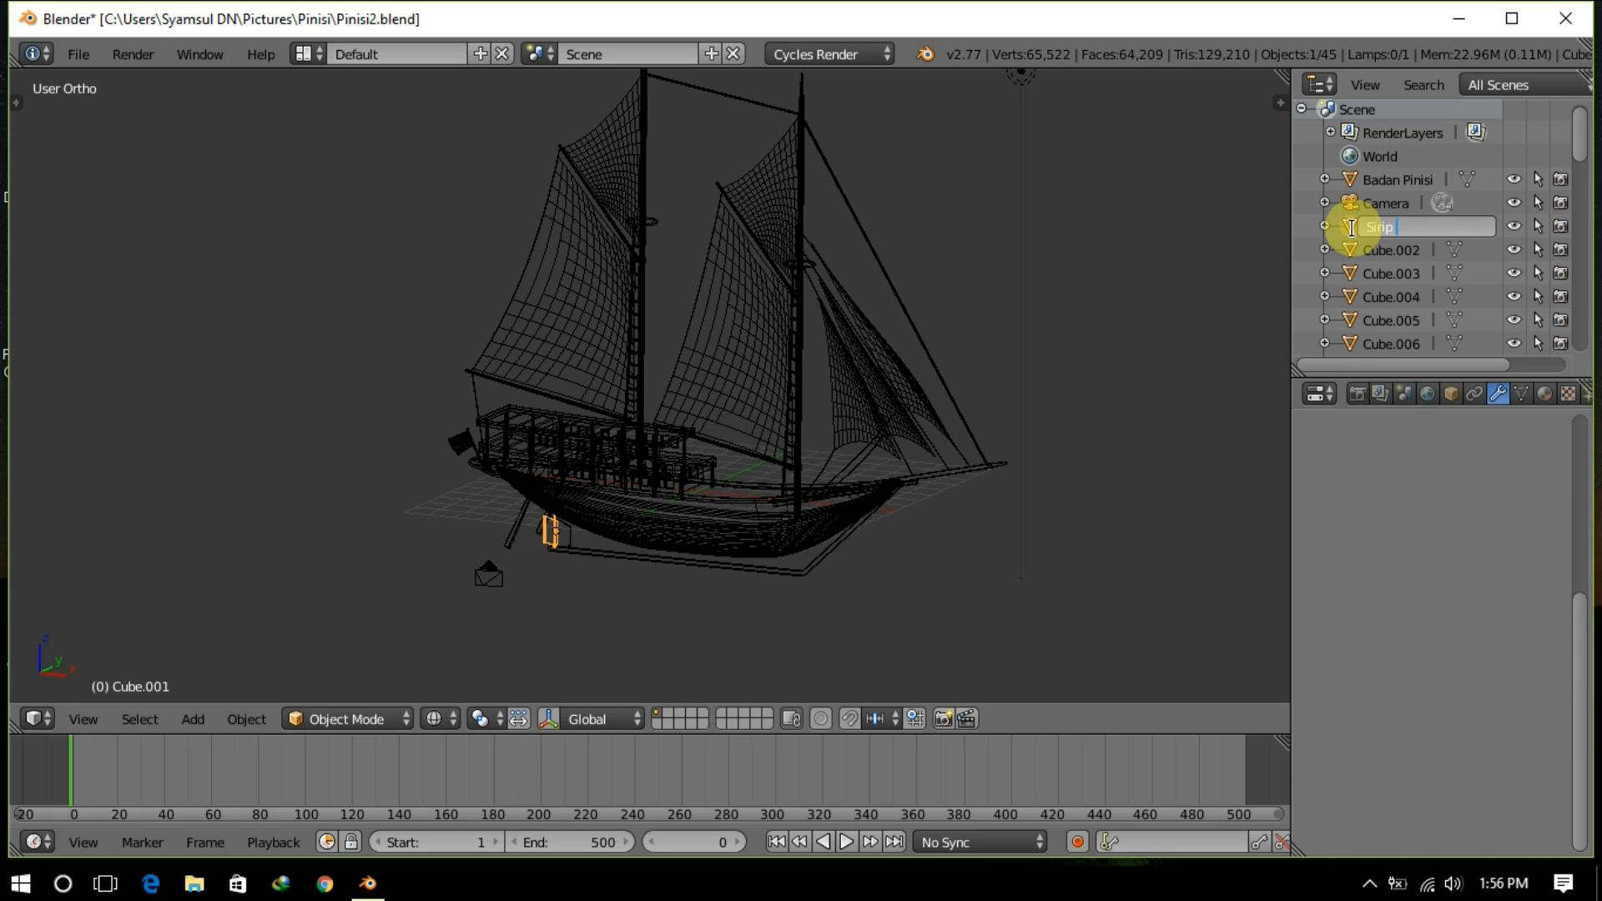
right_click(537, 537)
double_click(1399, 227)
type("Sirip")
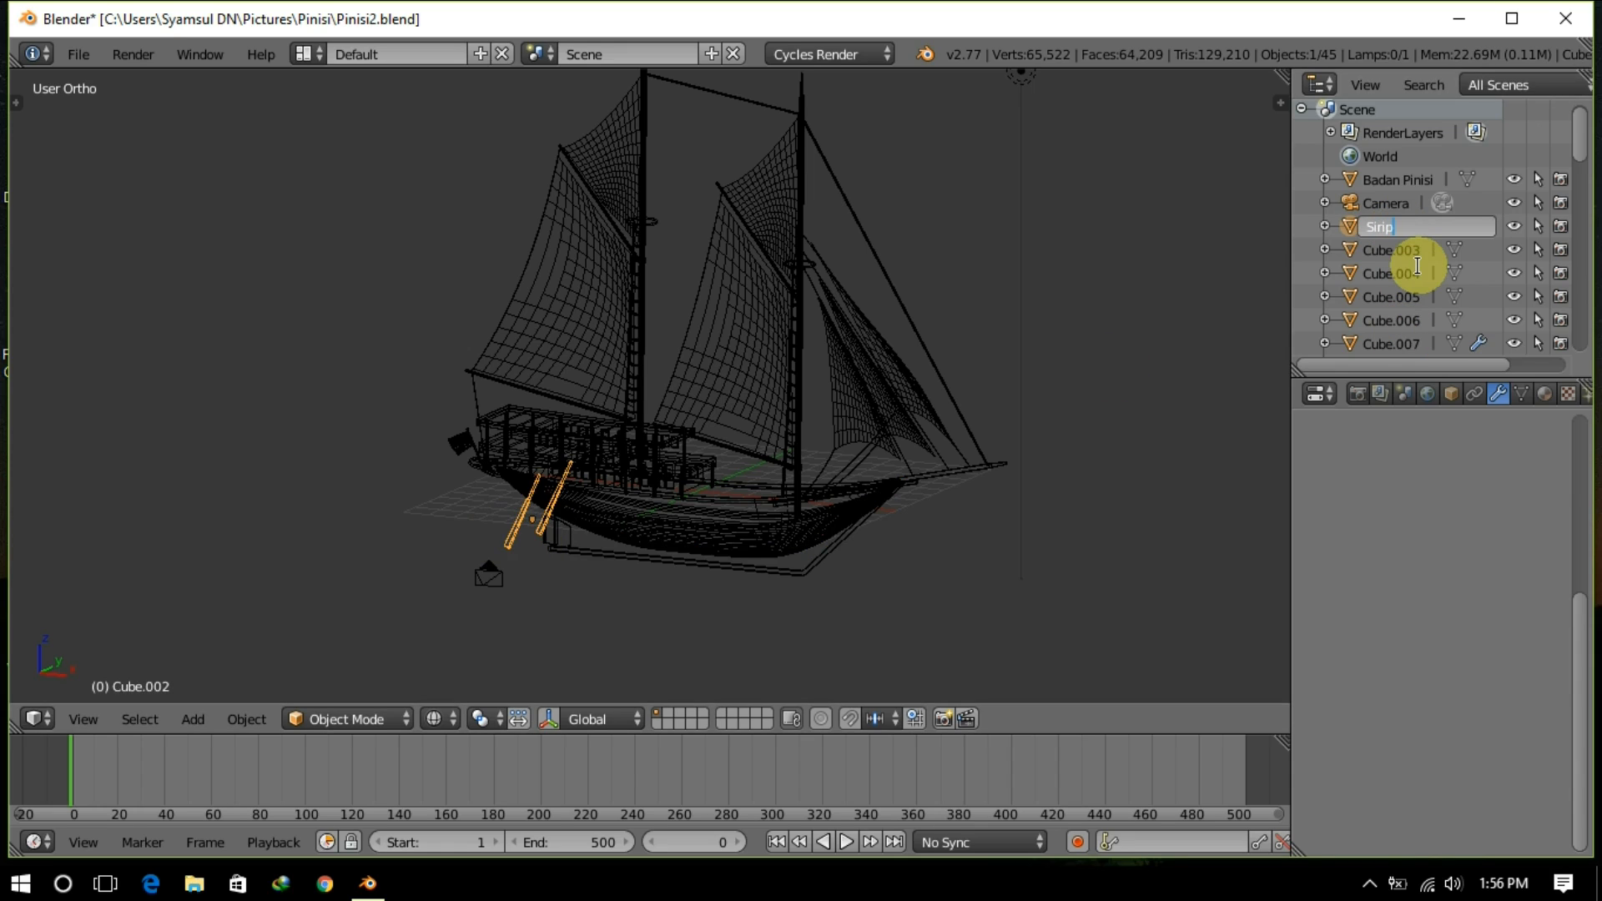
type(" Gn")
key("Return")
Step: Rename the bowsprit at the ship's bow, Cube.009, as Hidung Pinisi
right_click(607, 499)
right_click(888, 484)
scroll(1346, 344, "down", 5)
double_click(1394, 193)
type("Hidung ")
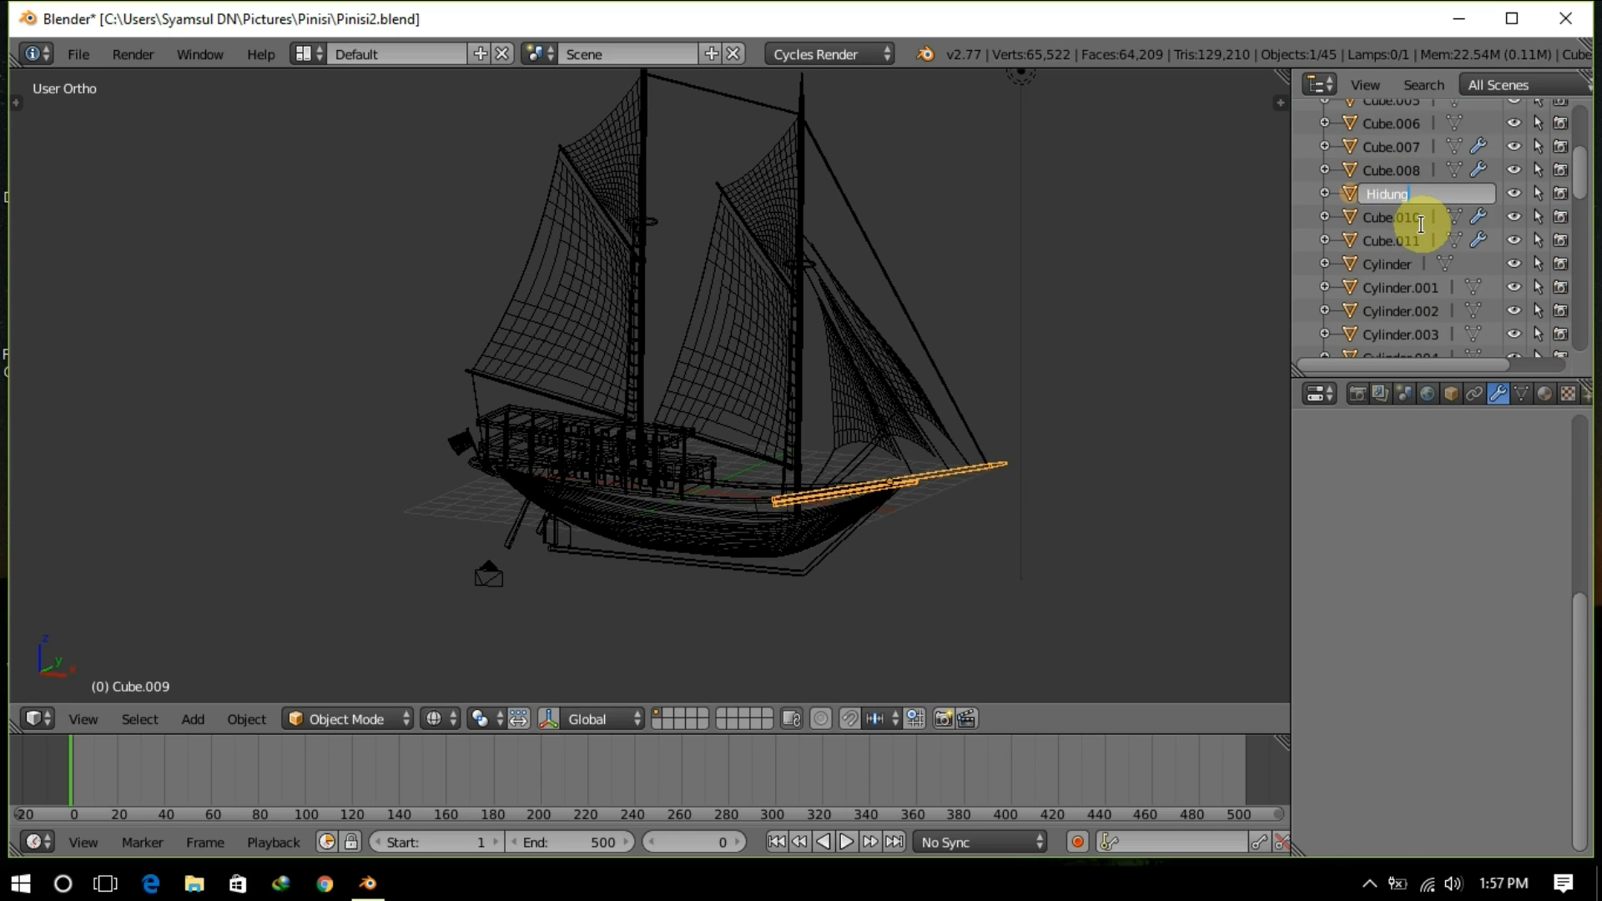
type("Gn")
key("Return")
Step: Rename the front mast as Tiang Depan and the rear mast as Tiang Belakang
right_click(680, 473)
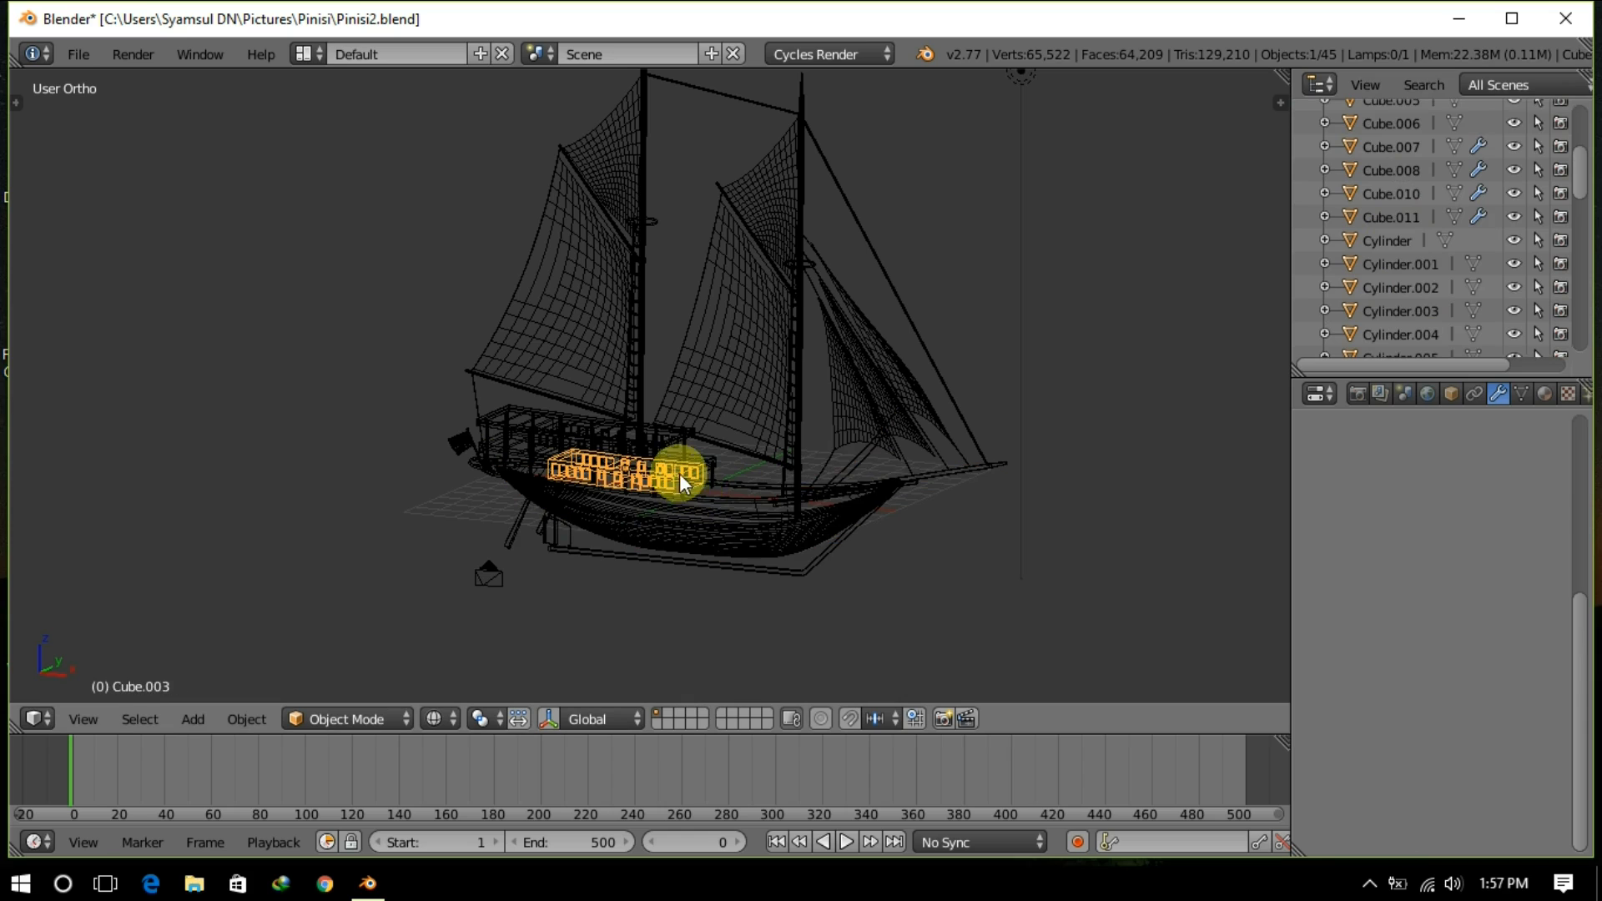
left_click(1395, 242)
double_click(1395, 242)
type("Tiang Depan")
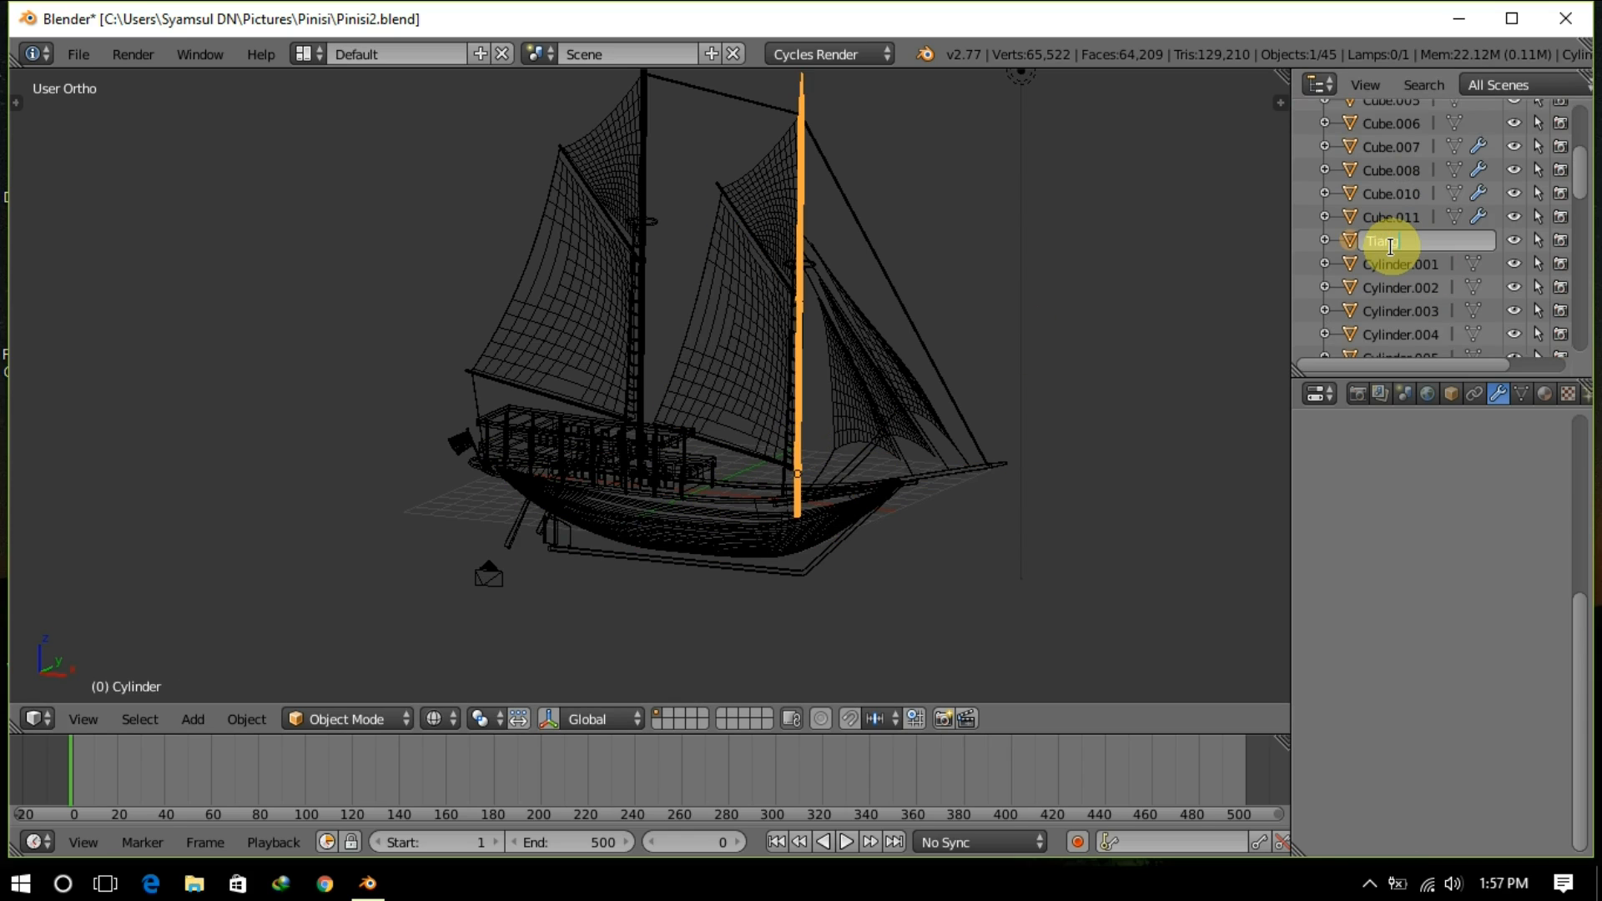
key("Return")
right_click(643, 400)
double_click(1305, 243)
type("Tiang Belakang")
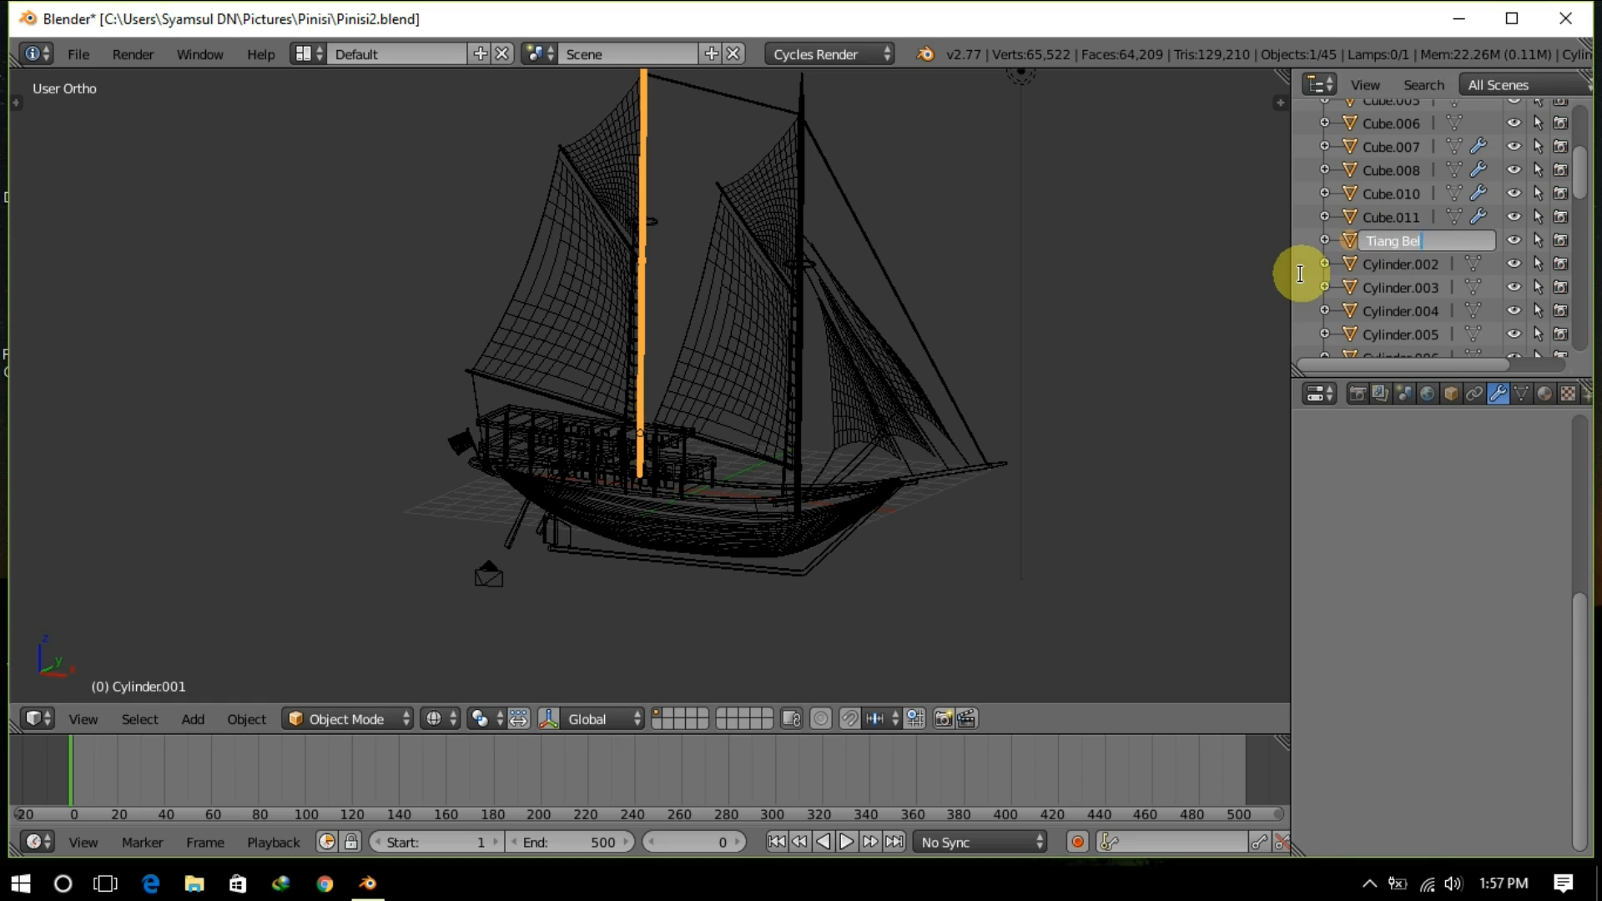
key("Return")
Step: Rename the foremost triangular headsail, SurfPatch.002, as Layar 1
right_click(693, 367)
right_click(766, 212)
right_click(917, 389)
right_click(916, 388)
scroll(1399, 267, "down", 14)
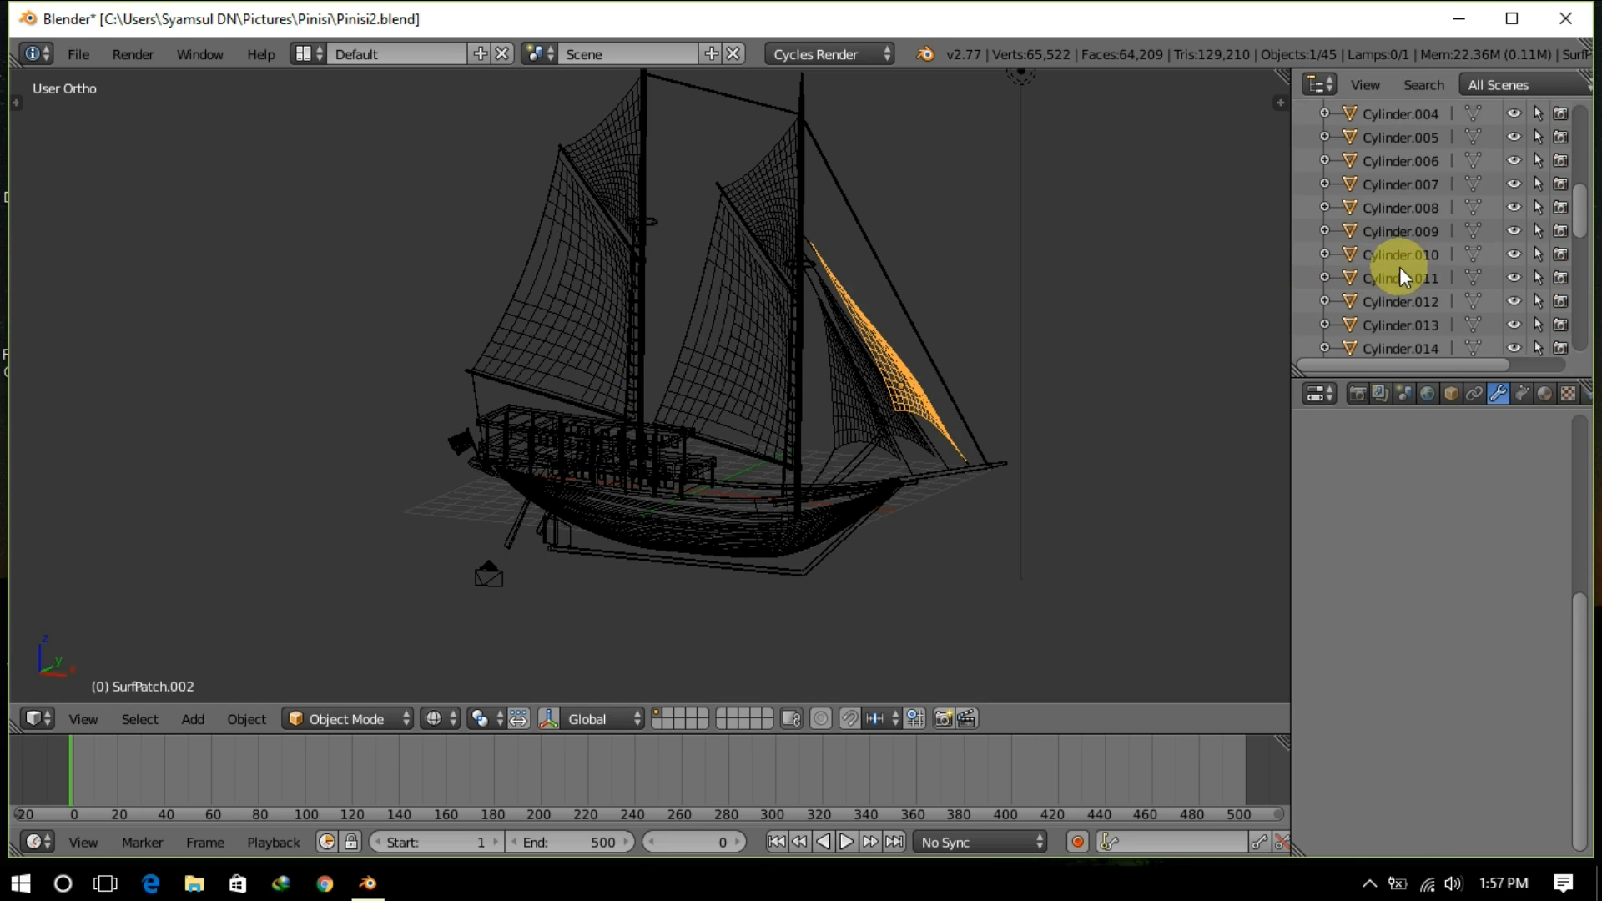
double_click(1402, 197)
type("Layar 1")
key("Return")
Step: Rename the middle headsail as Layar 2 and the innermost headsail as Layar 3
right_click(901, 425)
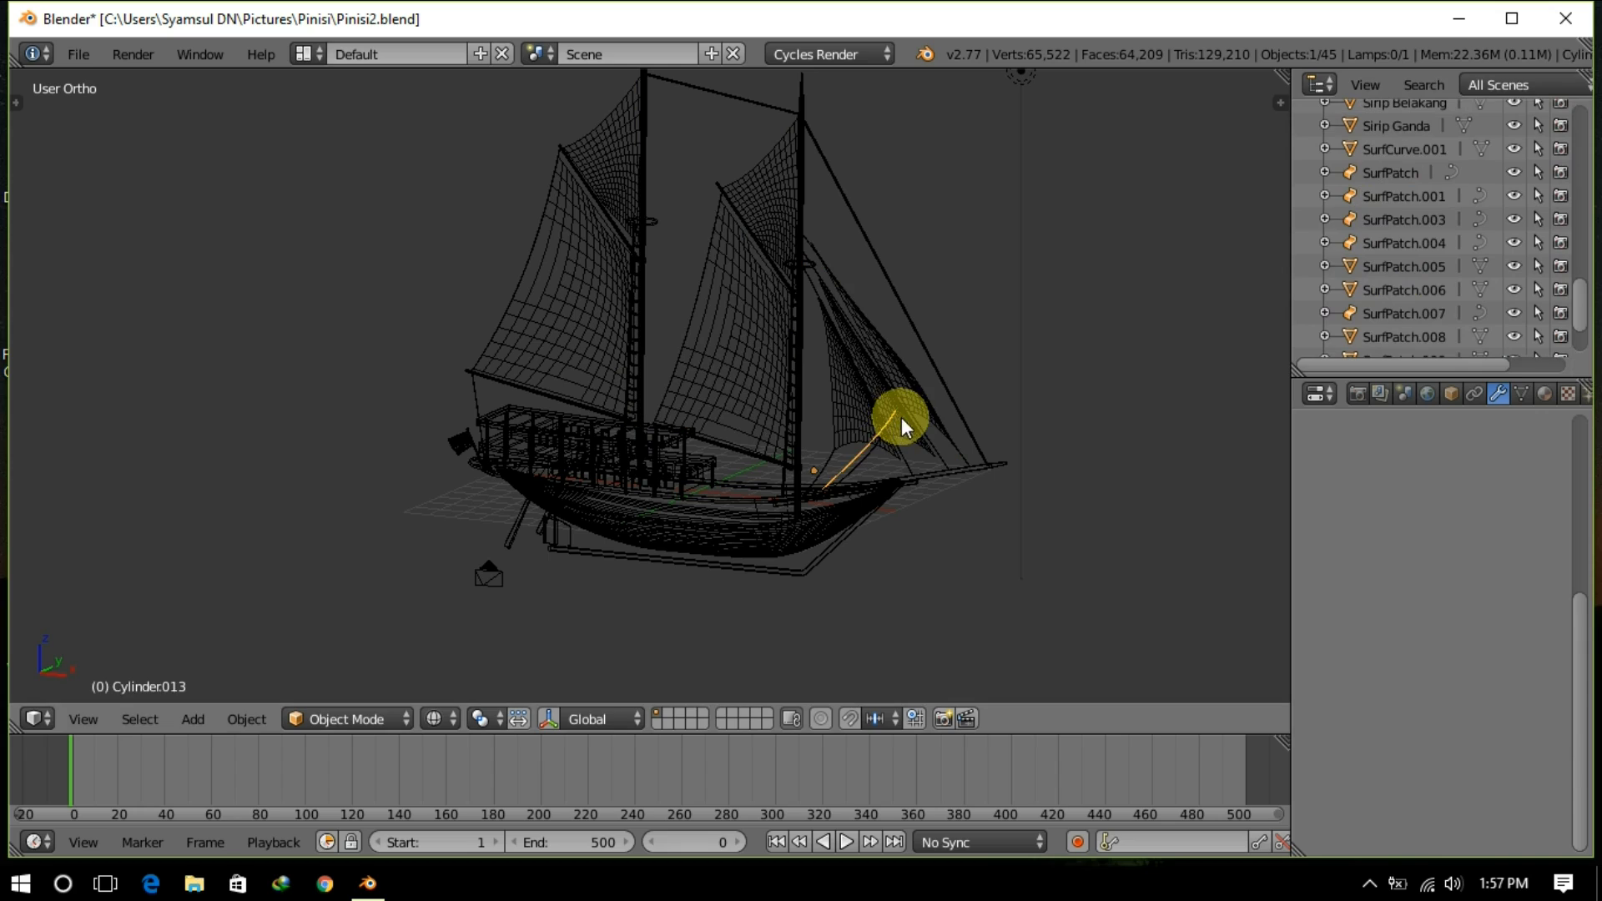
right_click(901, 425)
double_click(1420, 220)
type("Latr 3")
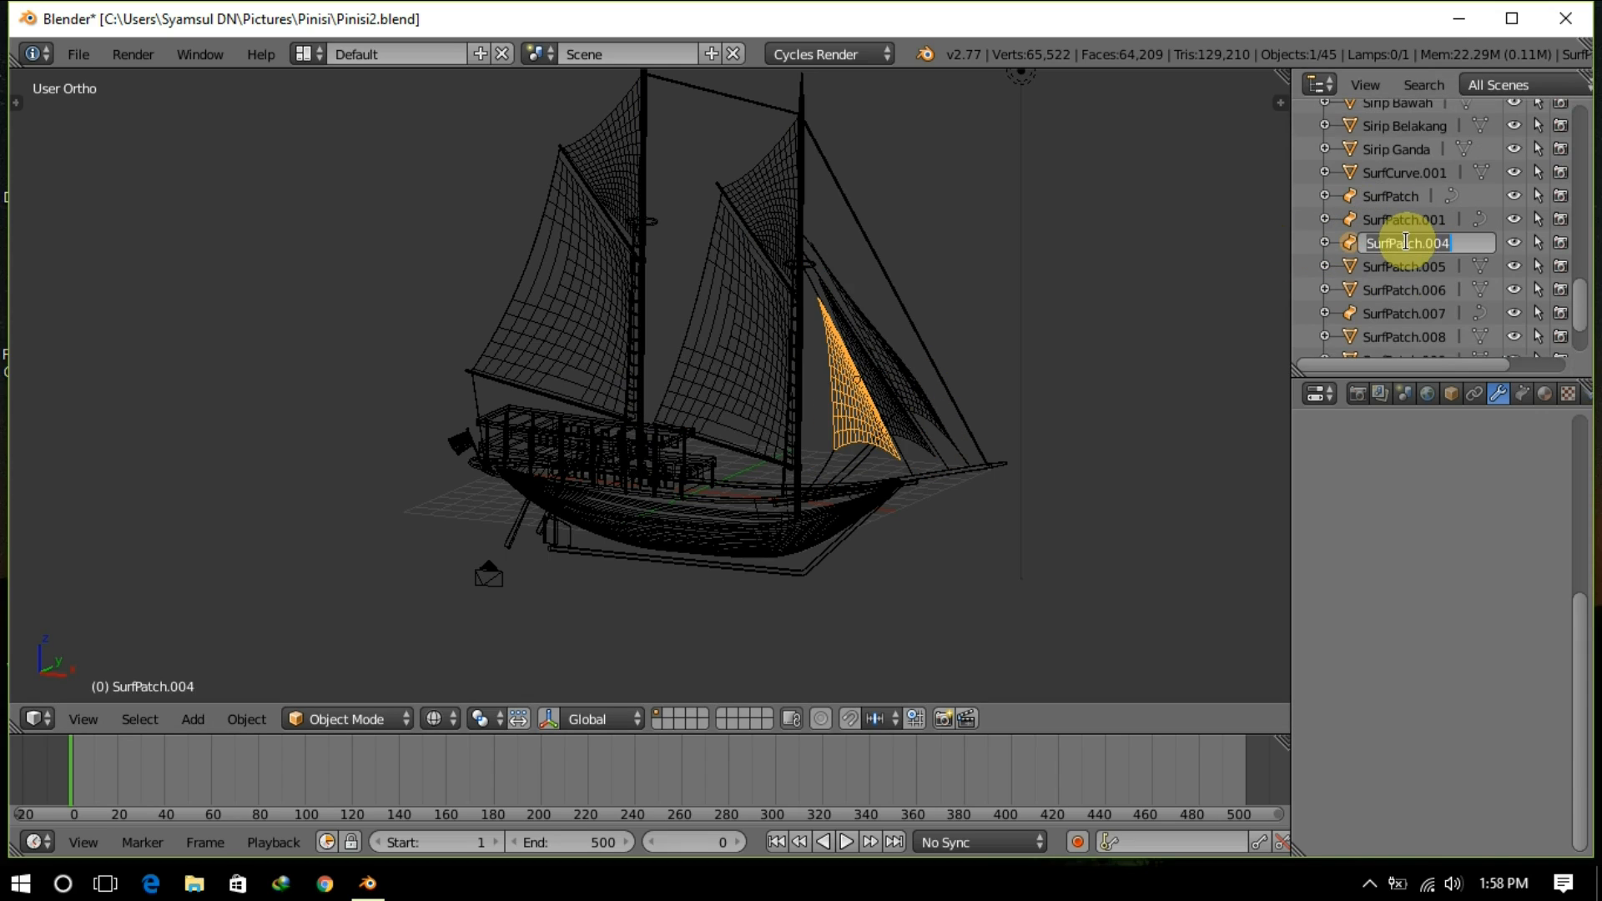
key("Return")
Step: Rename the front mast's upper sail as Layar Atas Depan and its lower sail as Layar Bawah Depan
double_click(1391, 221)
type("Layar A")
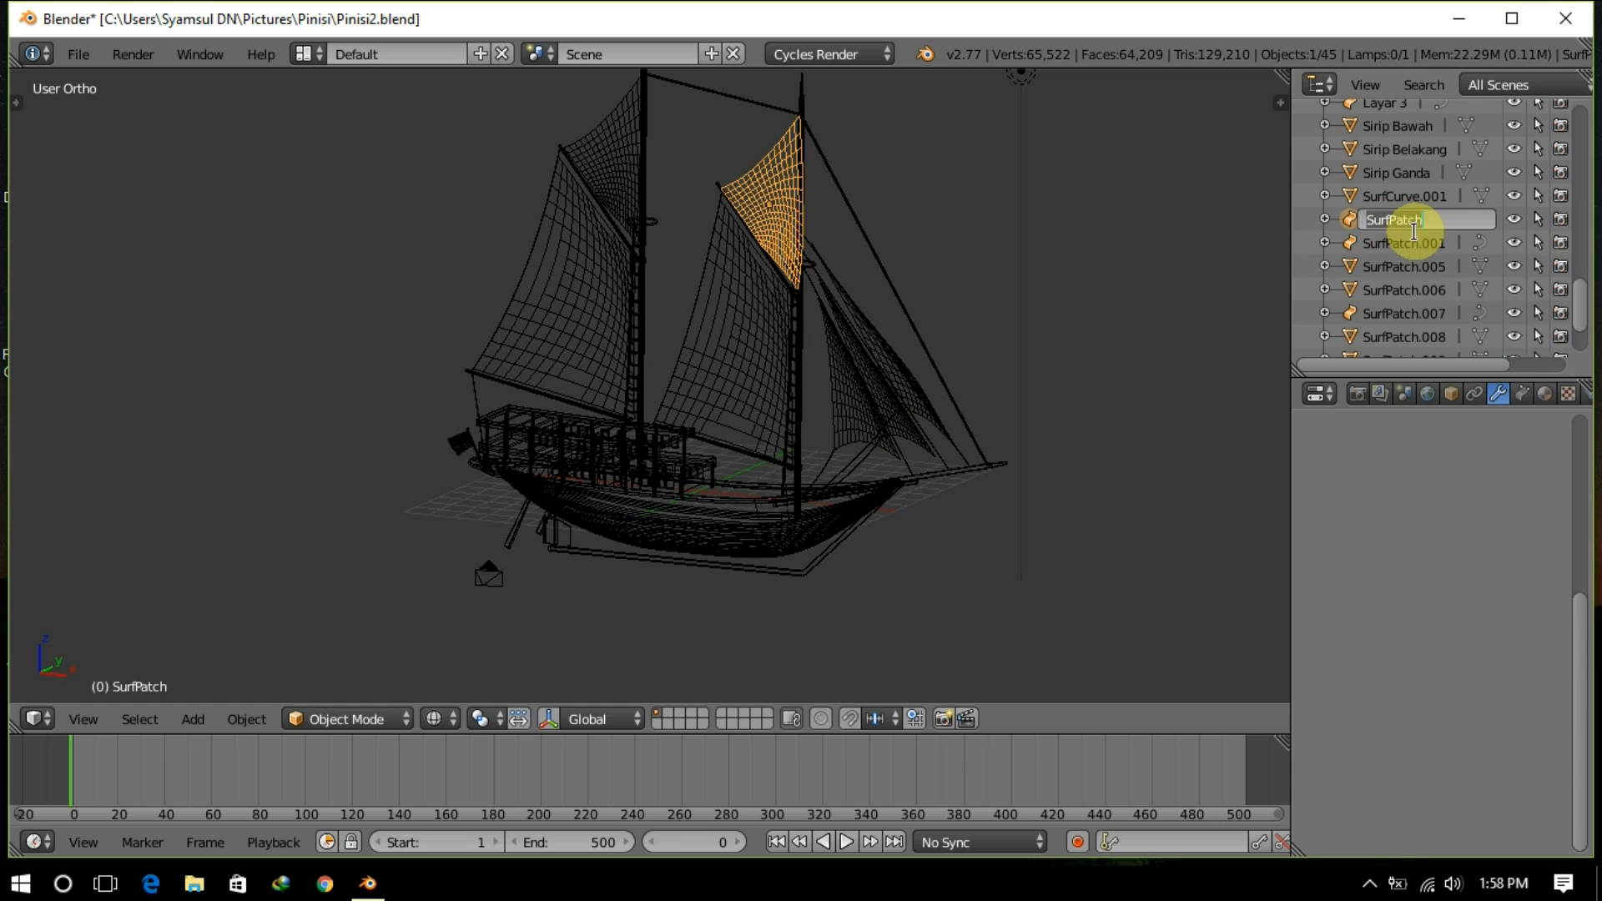
type("tas Depan")
key("Return")
double_click(1394, 265)
type("Layar Bawah Depan")
key("Return")
Step: Rename the rear mast's upper sail as Layar Atas Belakang and its lower sail as Layar Bawah Belakang
left_click(1388, 267)
double_click(1389, 267)
type("Layar Atas Belakang")
key("Return")
left_click(1386, 290)
double_click(1354, 292)
type("Layar Bawah Belakang")
key("Return")
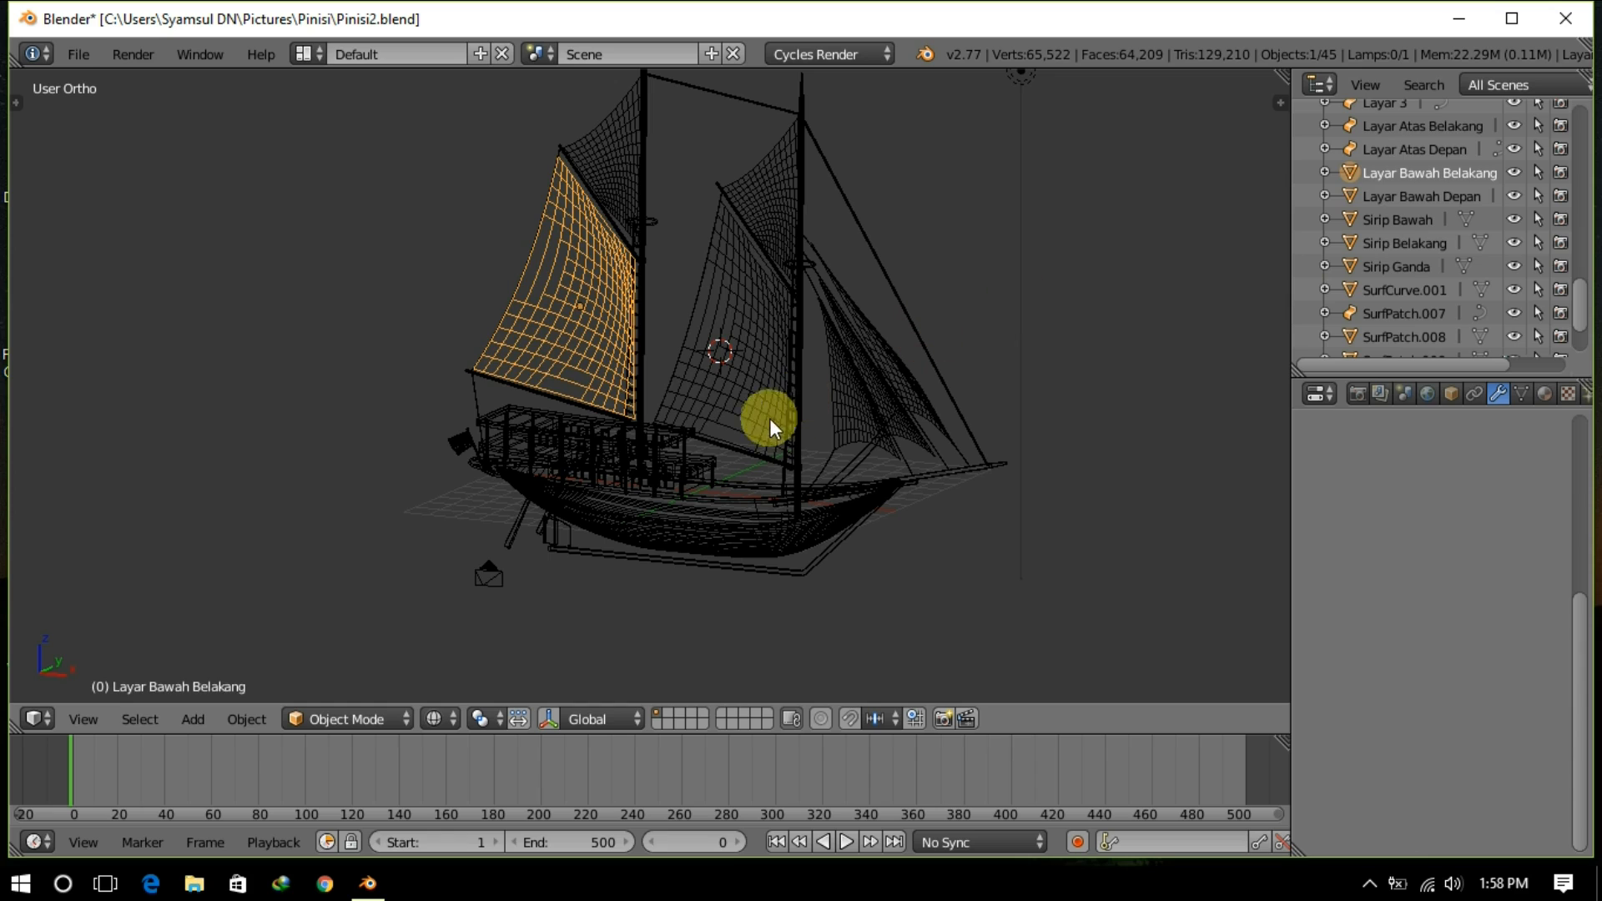
Step: Rename the rope ladder on the front mast, Cube.010, as Tangga Tali Depan
right_click(788, 415)
right_click(789, 416)
scroll(1442, 278, "up", 5)
scroll(1441, 278, "up", 5)
double_click(1379, 323)
type("Tangga Tali Depan")
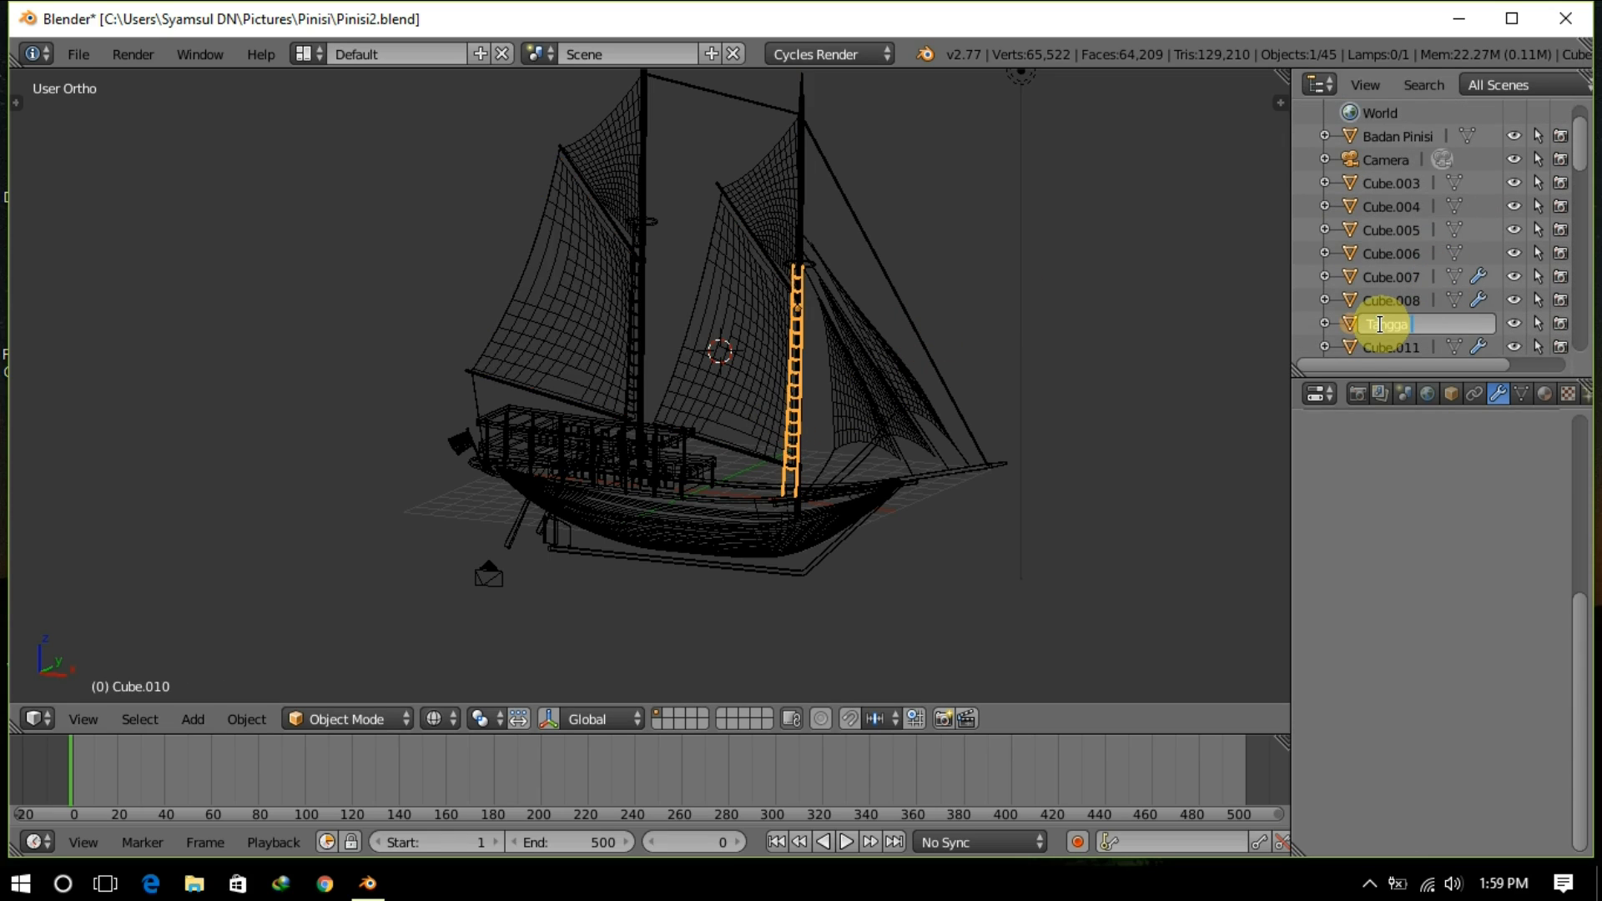
key("Return")
right_click(627, 415)
left_click(123, 324)
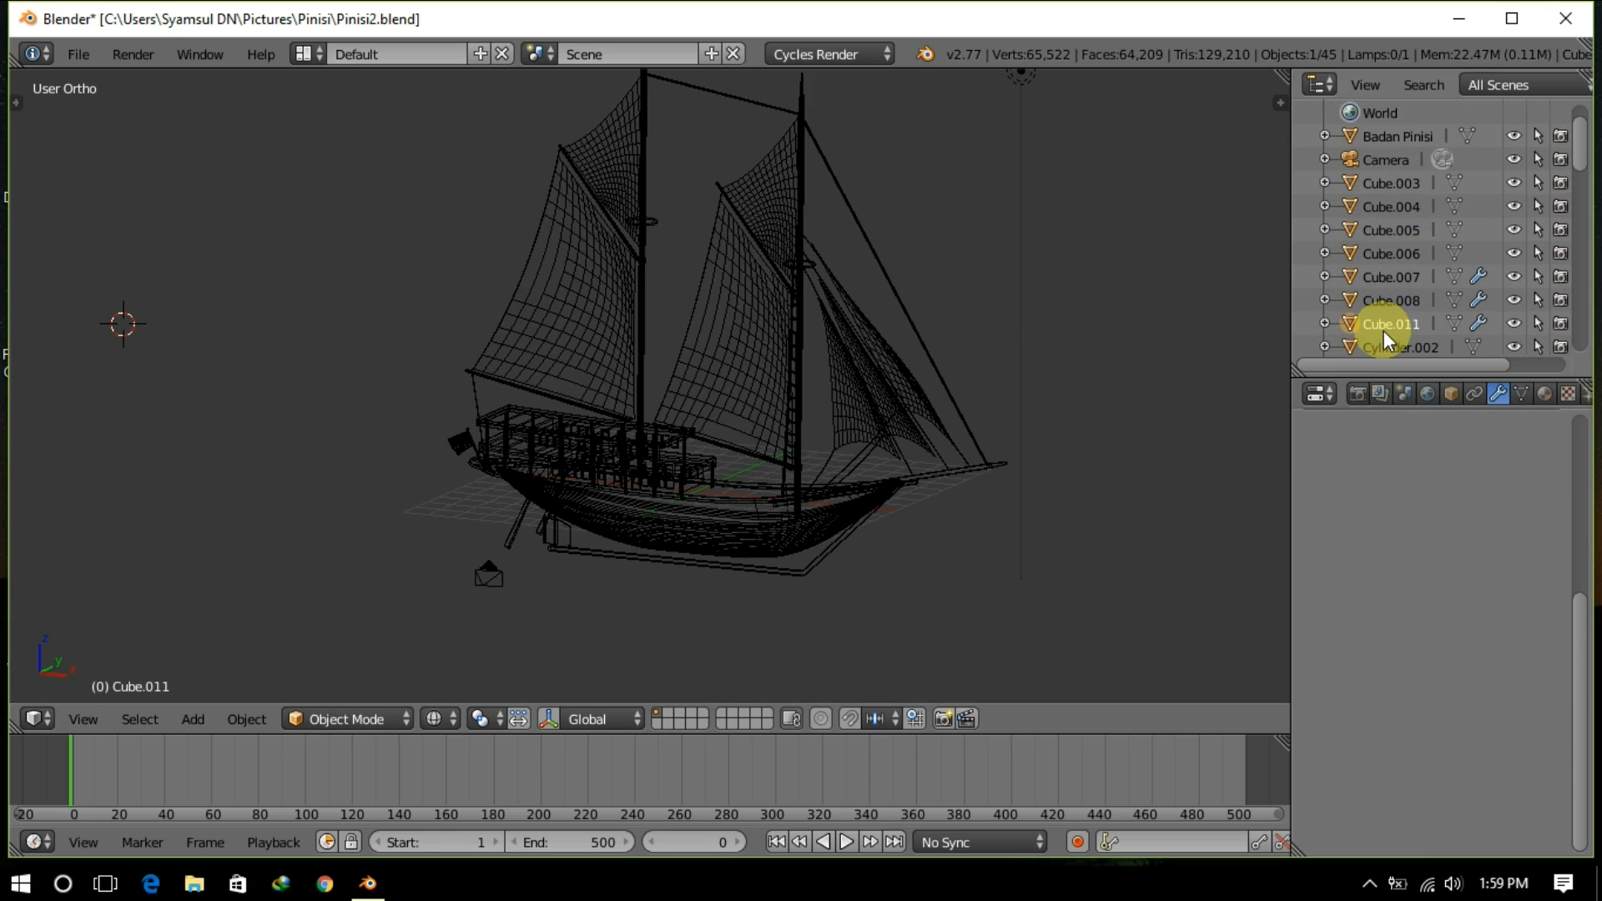
double_click(1383, 324)
type("Tangga Tali Belakang")
key("Return")
right_click(906, 459)
right_click(875, 326, "shift")
right_click(871, 333, "shift")
scroll(1143, 413, "down", 2)
key("ctrl+z")
key("ctrl+z")
key("ctrl+z")
key("ctrl+z")
Step: Rename the rope ladder on the rear mast, Cube.011, as Tangga Tali Belakang
double_click(1392, 324)
type("Tangga Tali Belakang")
key("Return")
Step: Select the foremost headsail, Layar 1, together with its stay and its lower rope
scroll(872, 398, "up", 3)
right_click(978, 472, "shift")
right_click(867, 513, "shift")
key("ctrl+p")
left_click(1066, 454)
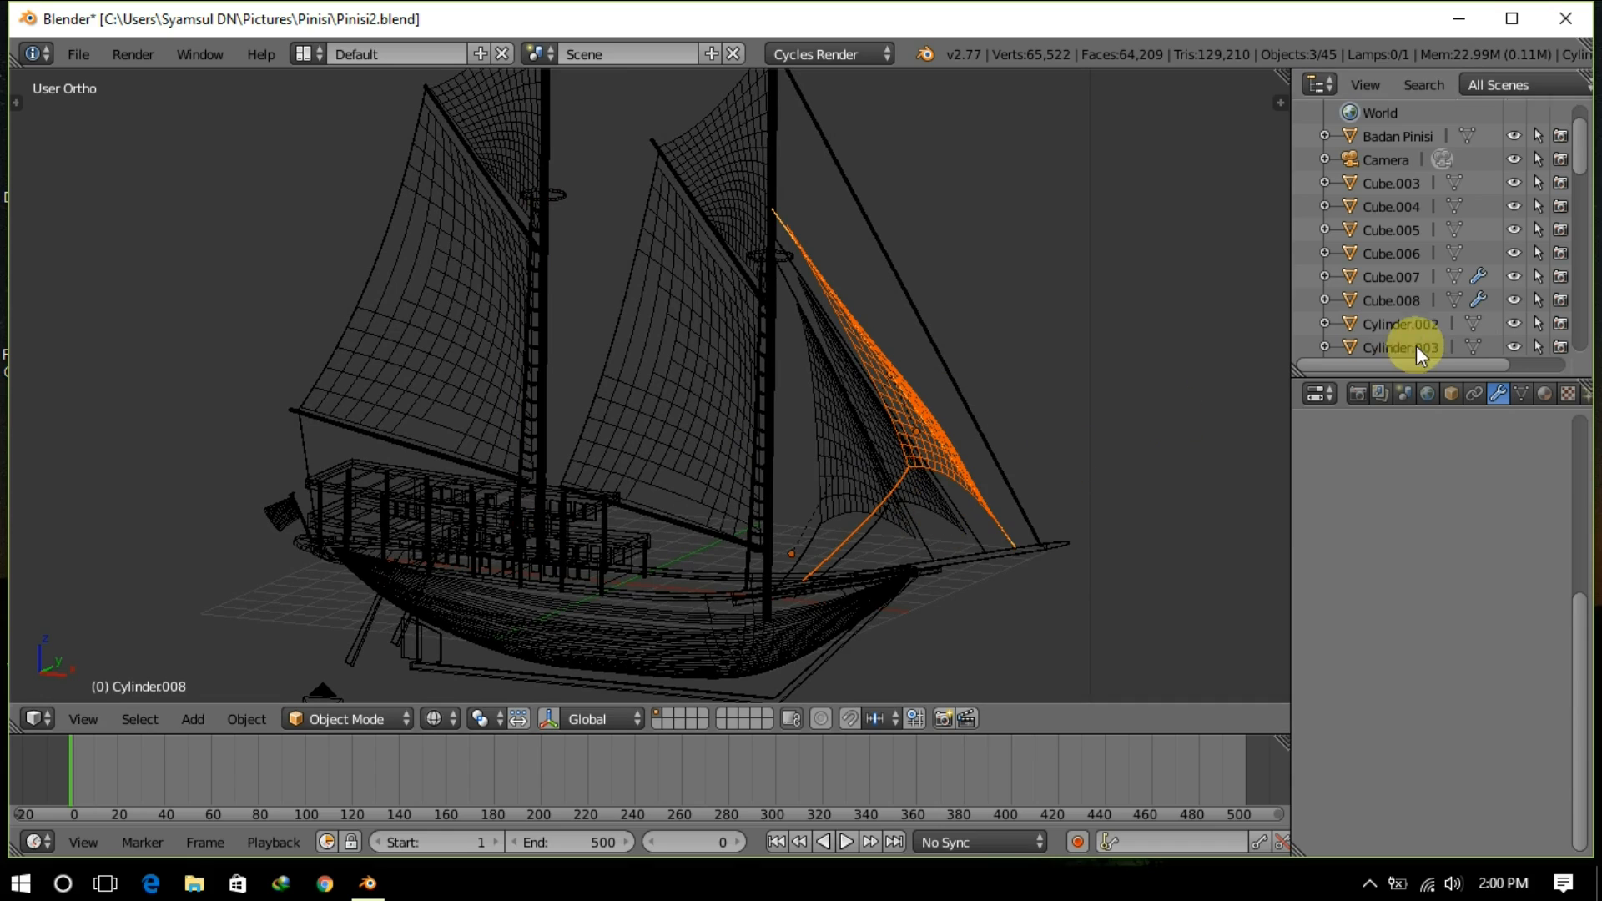
scroll(1415, 345, "down", 3)
left_click(1324, 291)
right_click(933, 452)
scroll(1380, 349, "down", 2)
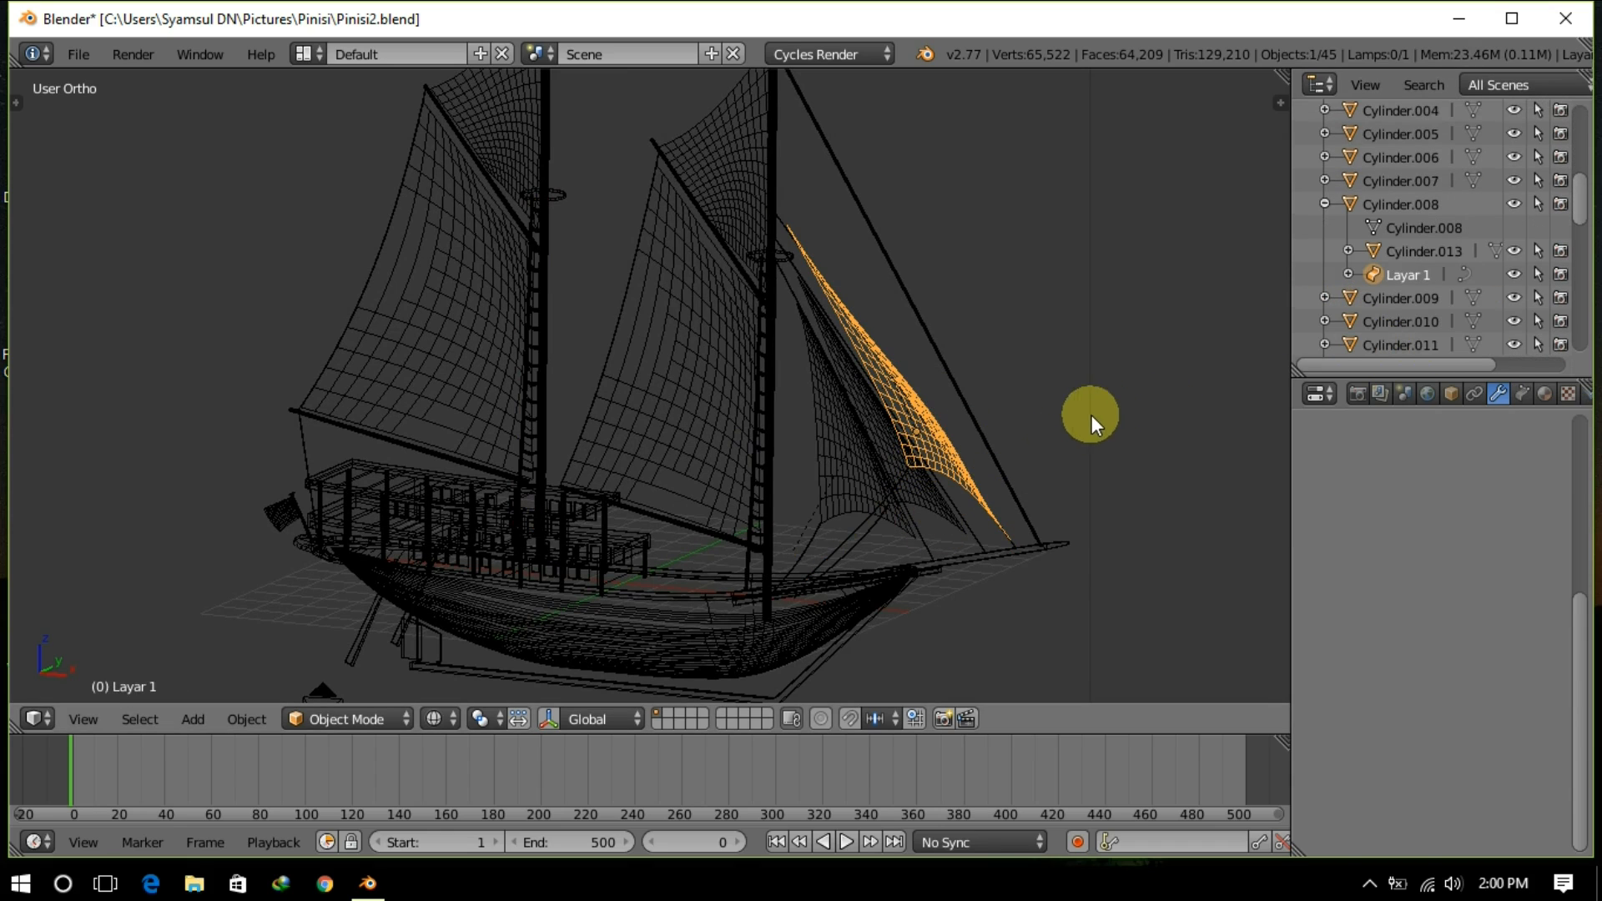
key("ctrl+z")
key("ctrl+z")
Step: Make Layar 1 the active object and parent its two ropes to it as object children
right_click(939, 446, "shift")
key("ctrl+p")
left_click(975, 456)
scroll(1368, 309, "down", 4)
scroll(826, 448, "down", 2)
Step: Parent the stay and lower rope of the middle headsail to Layar 2
scroll(827, 448, "up", 3)
right_click(1038, 549)
right_click(904, 558, "shift")
key("ctrl+z")
right_click(901, 555, "shift")
right_click(997, 524, "shift")
key("ctrl+p")
left_click(1078, 460)
Step: Parent the stay and lower rope of the innermost headsail to Layar 3
right_click(863, 574)
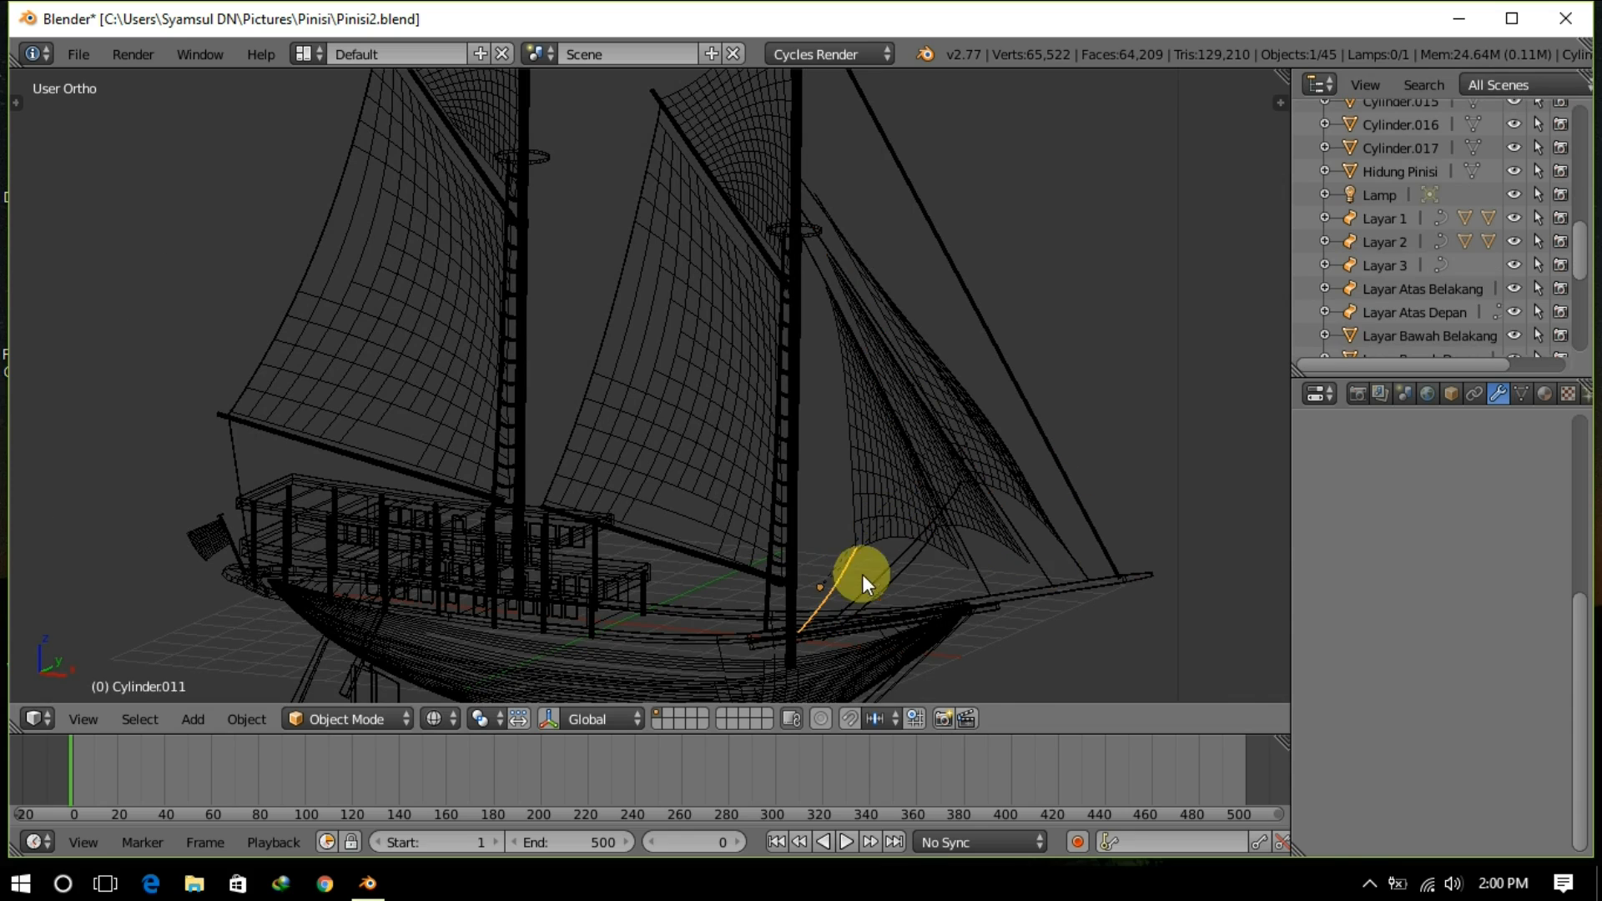
right_click(914, 503, "shift")
key("ctrl+p")
left_click(885, 336)
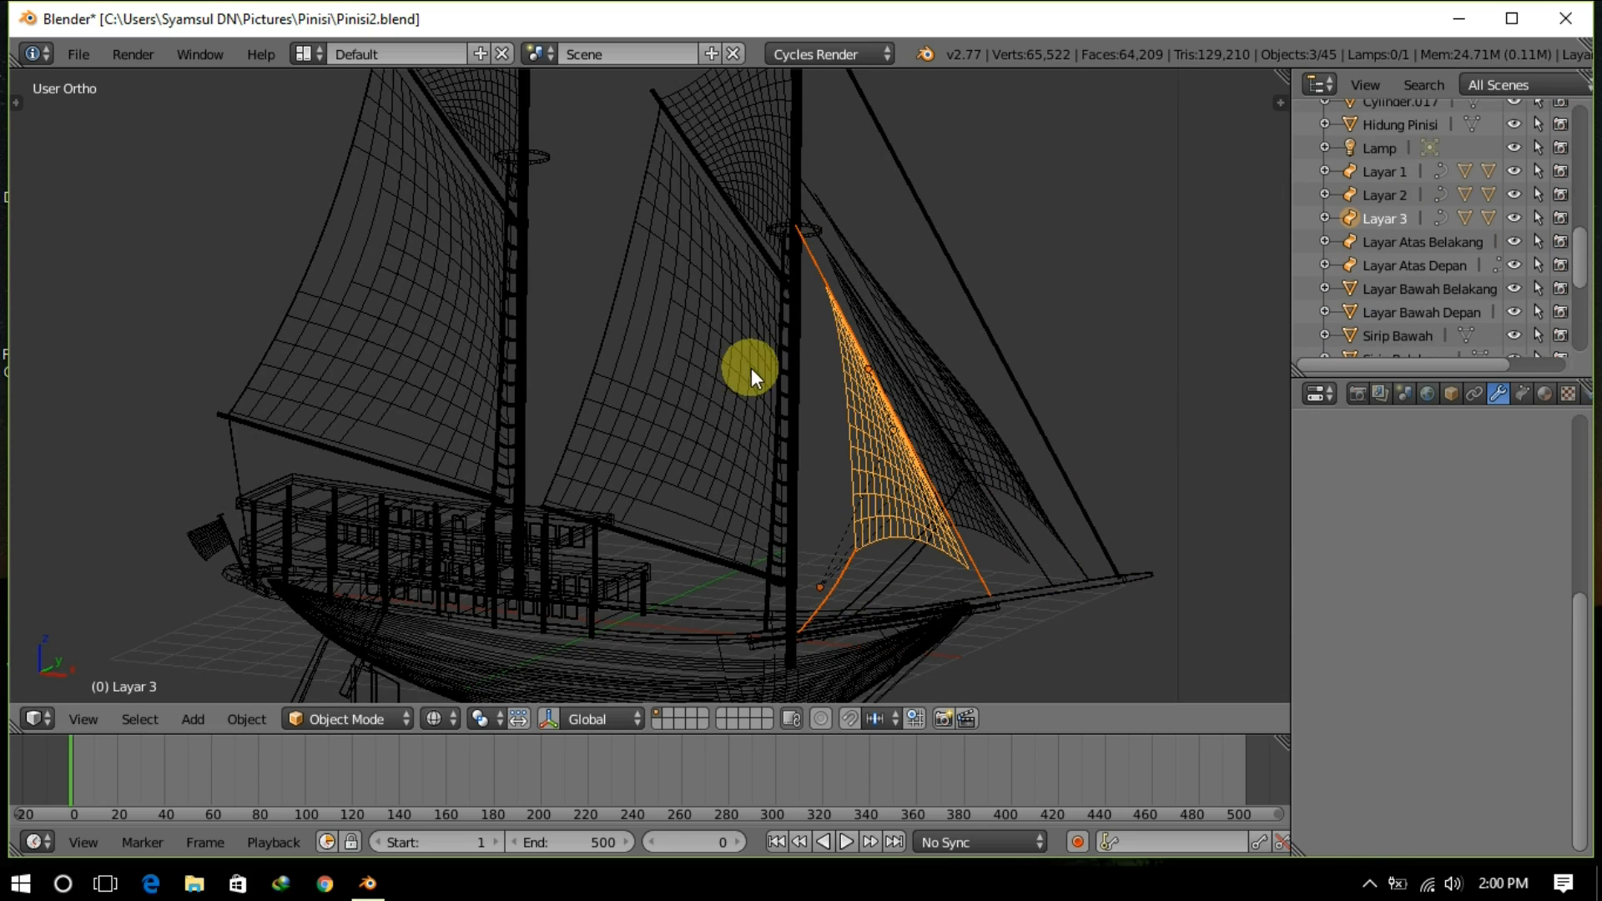
scroll(754, 370, "down", 1)
Step: Parent the front mast's two sails, both spars, rope ladder and ring to the mast Tiang Depan
right_click(776, 405)
scroll(821, 380, "down", 1)
middle_click_drag(845, 359, 874, 418, "shift")
right_click(739, 323, "shift")
right_click(731, 482, "shift")
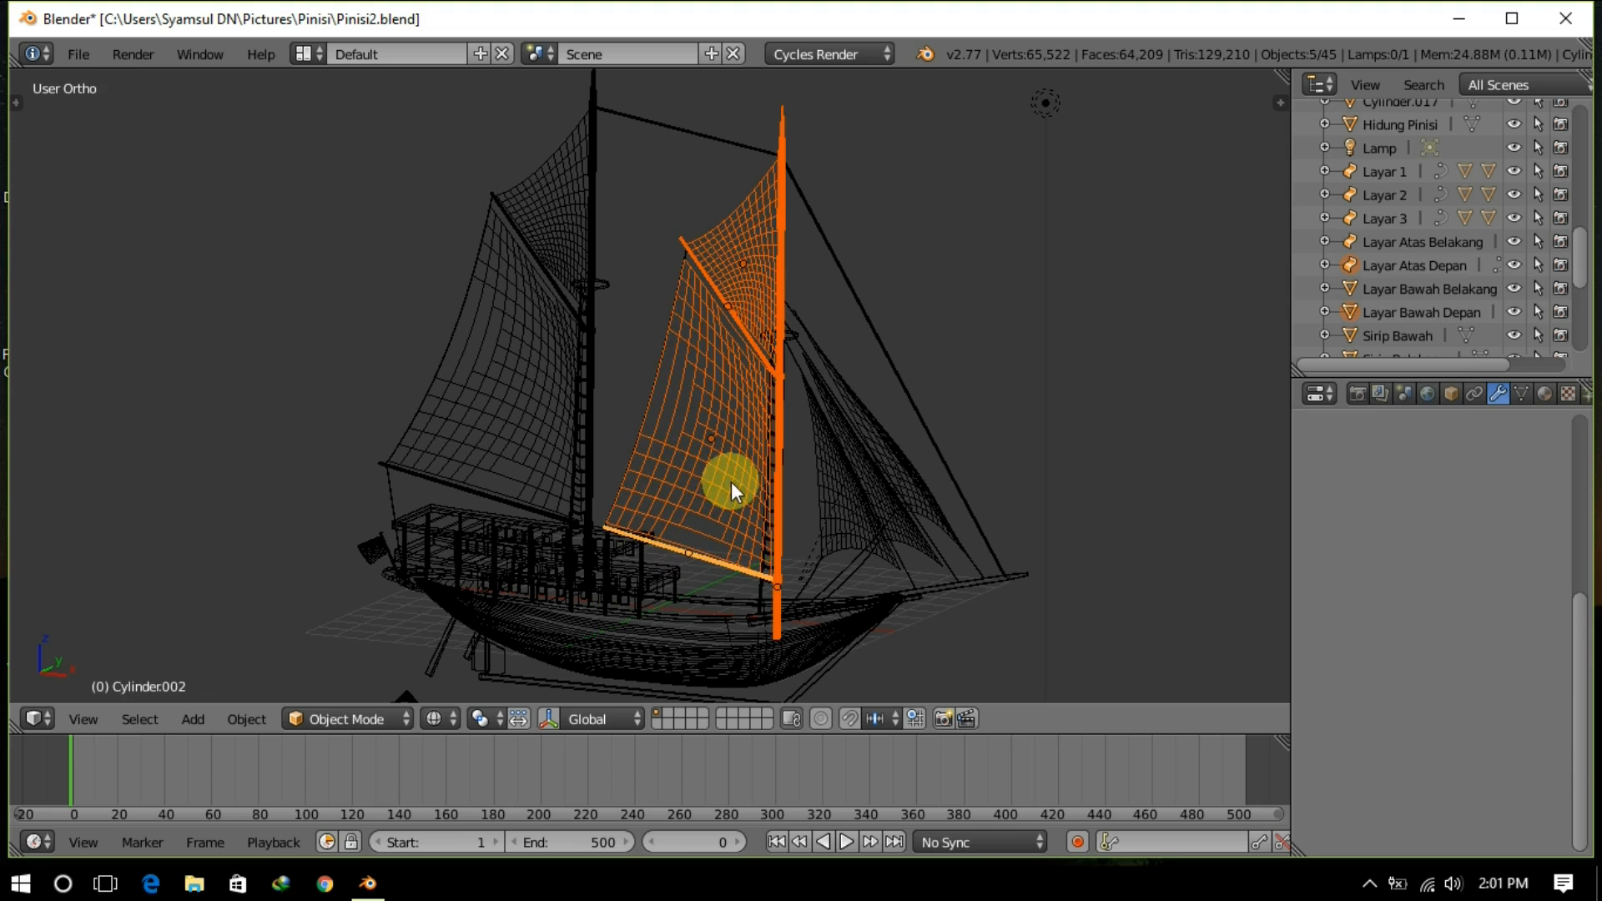
right_click(791, 341, "shift")
scroll(788, 346, "up", 2)
right_click(893, 279, "shift")
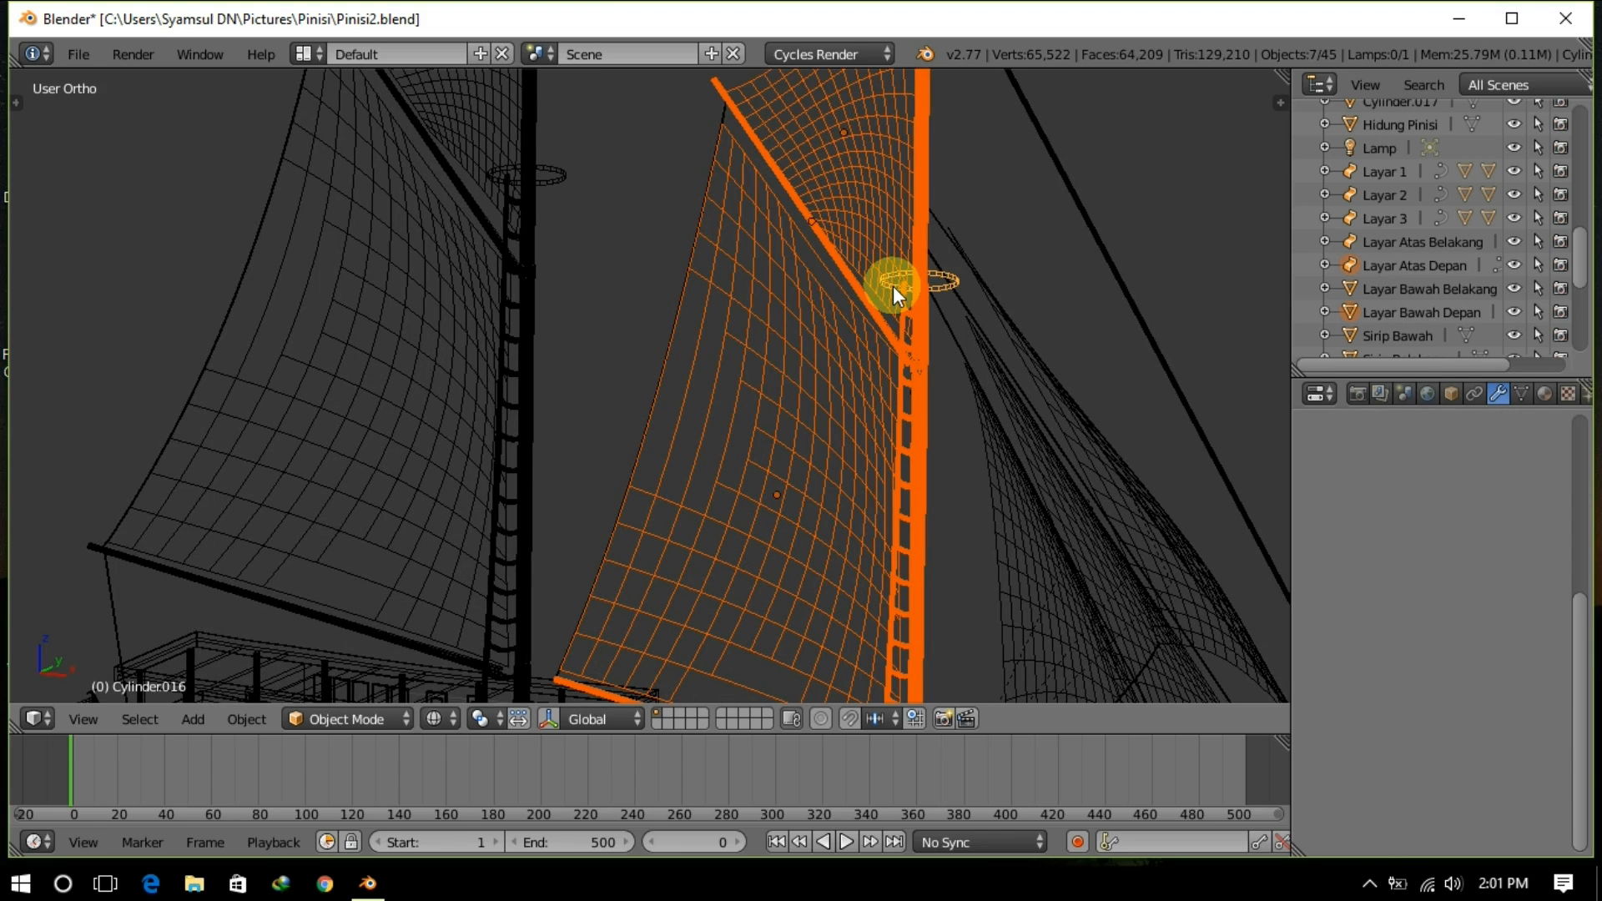
right_click(899, 282, "shift")
scroll(905, 351, "down", 2)
key("ctrl+p")
left_click(878, 402)
Step: Parent the rear mast's two sails, both spars, rope ladder and ring to the mast Tiang Belakang
right_click(584, 347)
right_click(558, 248, "shift")
right_click(590, 275, "shift")
right_click(601, 286, "shift")
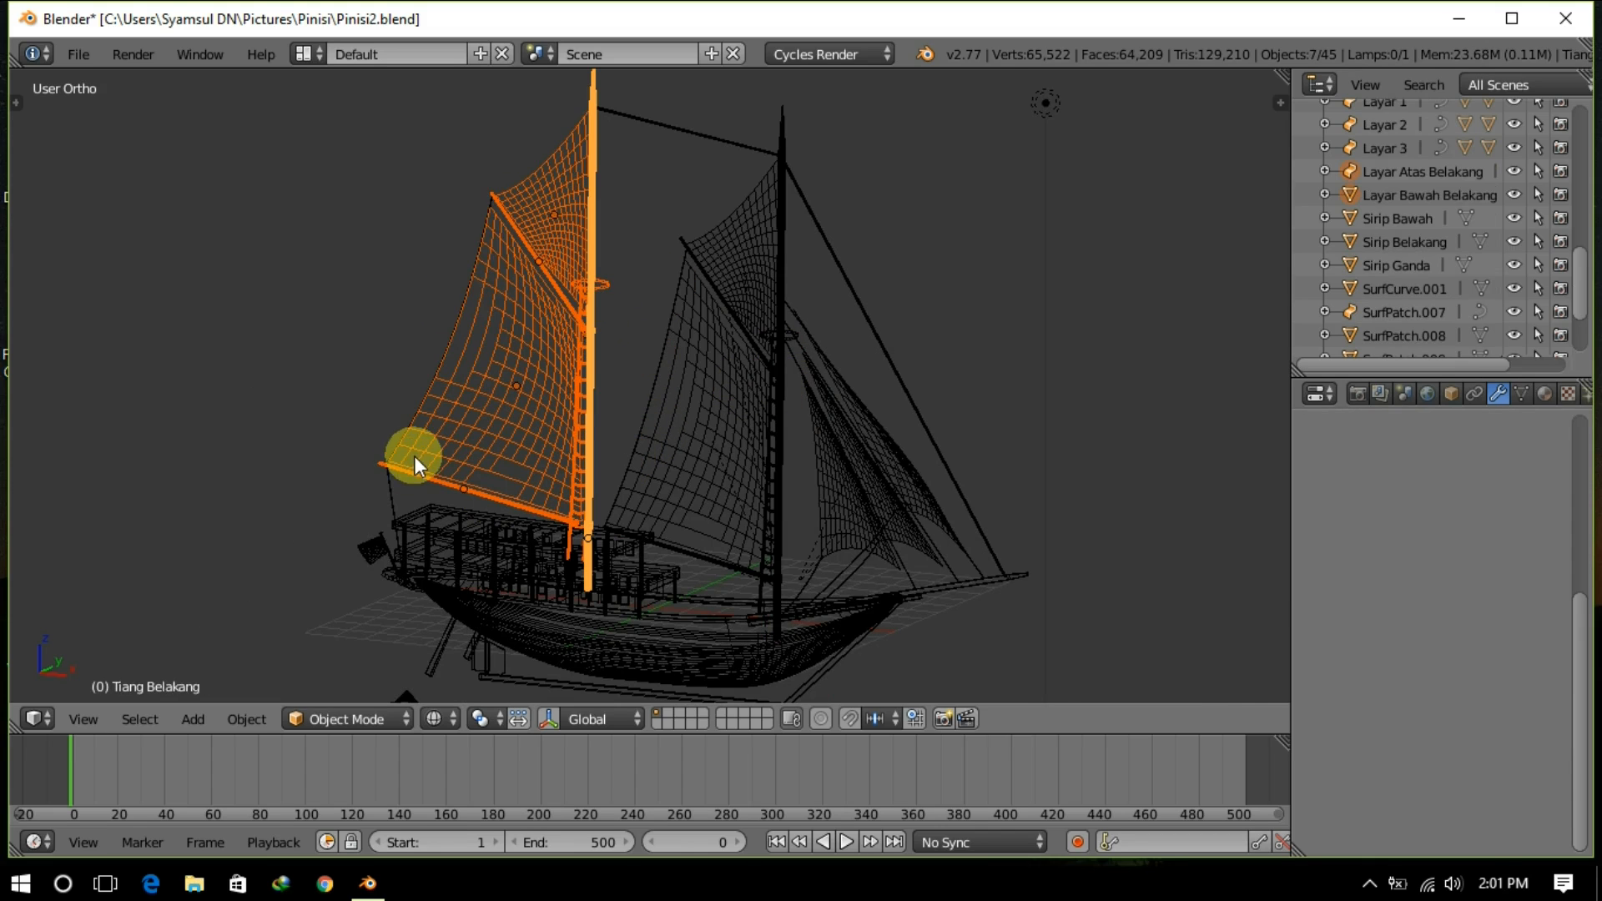
scroll(590, 314, "up", 4)
right_click(590, 314, "shift")
Step: Parent the rope along the rear edge of the front mast's large lower sail to the mast Tiang Depan
right_click(987, 393)
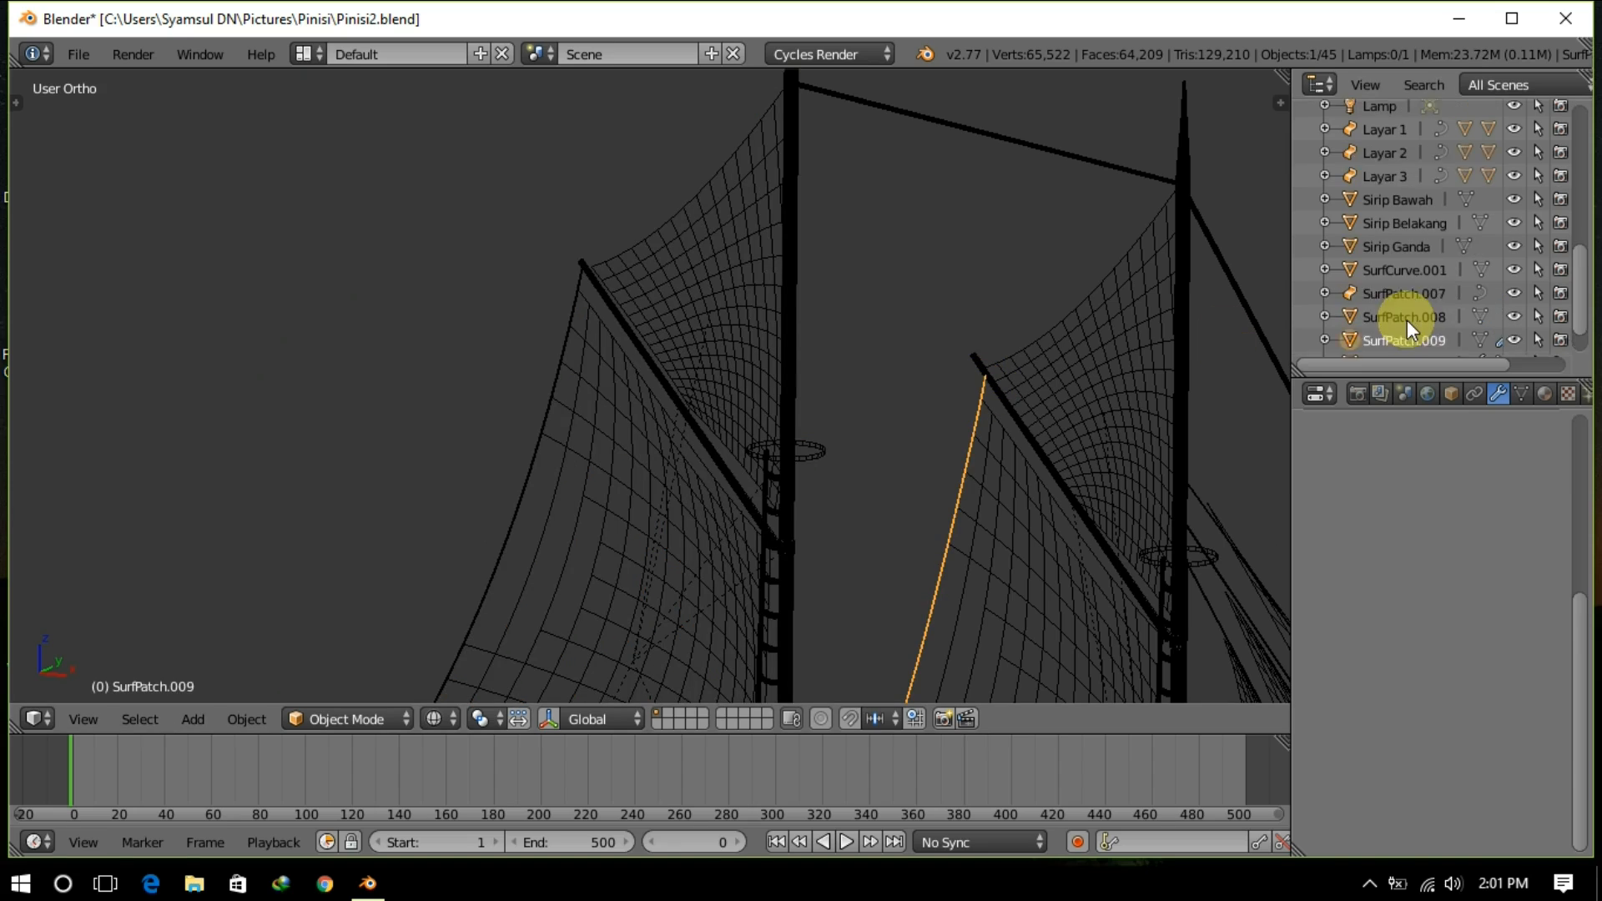
left_click_drag(1364, 347, 1355, 343)
scroll(1119, 416, "down", 6)
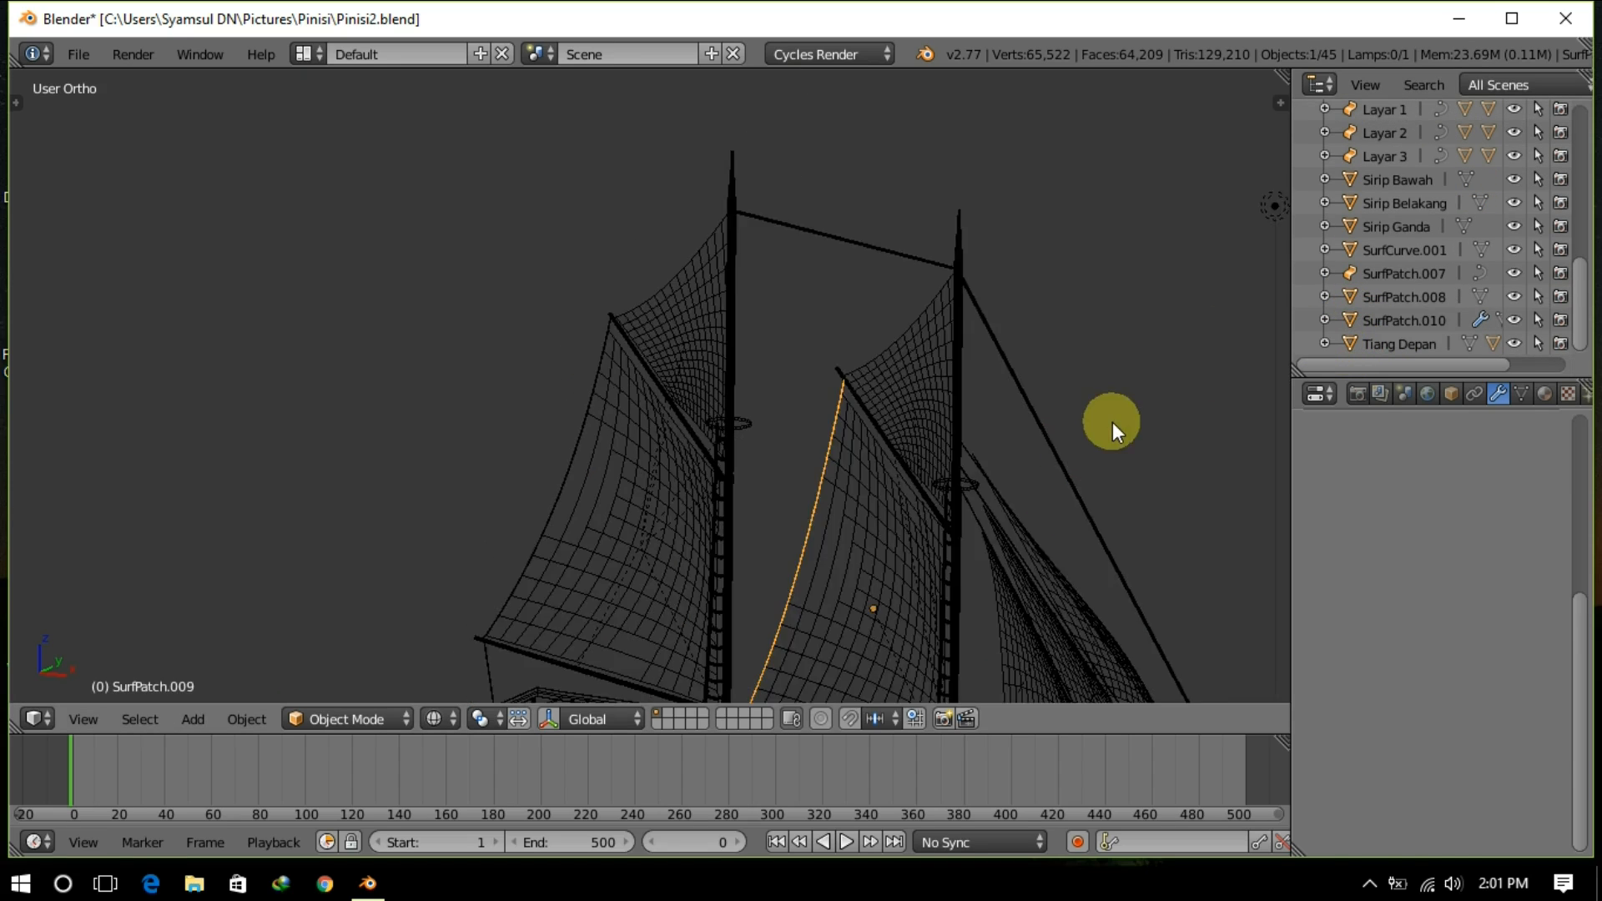
Step: Parent the stern flag SurfPatch.007 to its pole Cylinder.015
right_click(789, 246)
scroll(924, 401, "up", 1)
right_click(830, 434)
right_click(904, 565)
right_click(926, 402)
right_click(753, 203, "shift")
right_click(506, 503, "shift")
middle_click_drag(667, 592, 789, 597)
key("z")
right_click(477, 624)
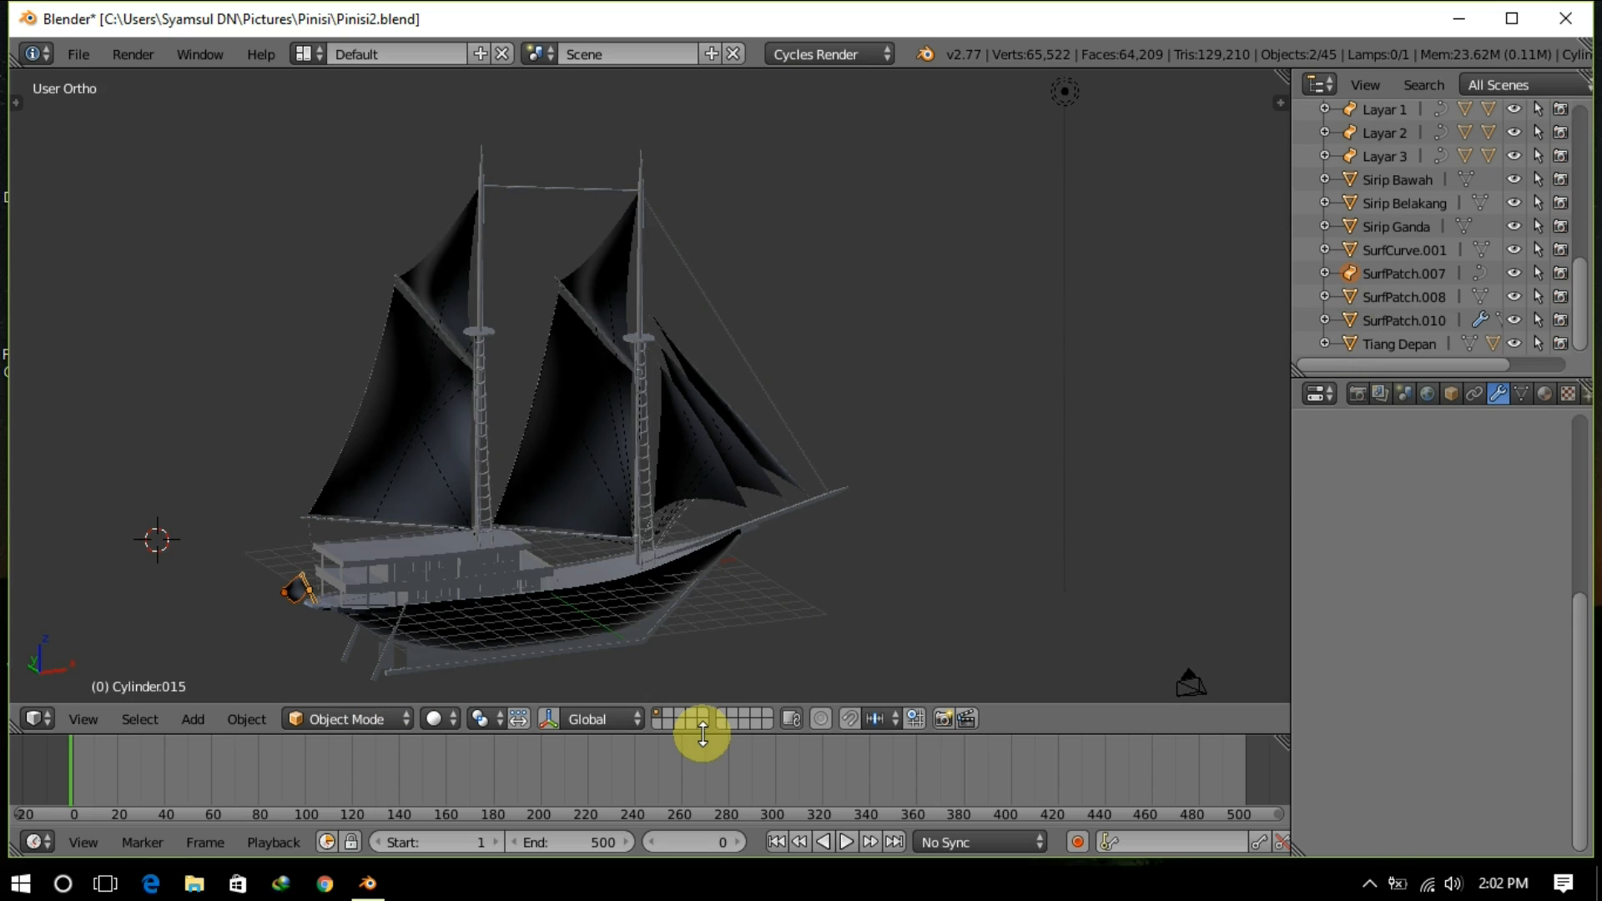
mouse_move(1156, 277)
middle_mouse_down()
mouse_move(913, 448)
mouse_move(808, 569)
middle_mouse_up()
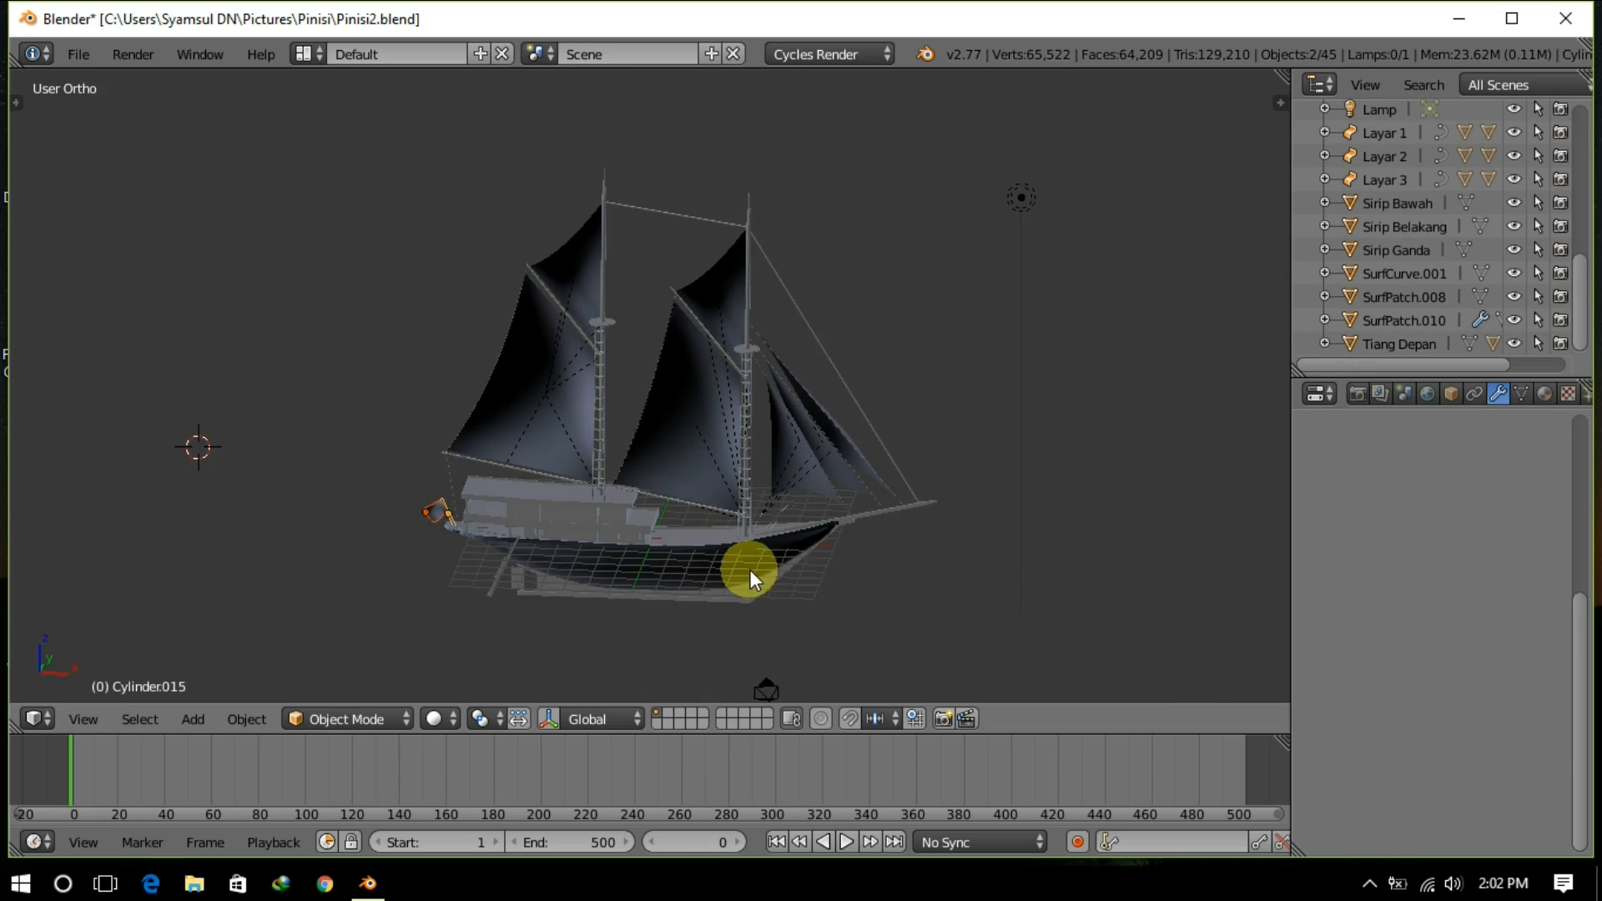
Step: Parent the fins, rudders, bowsprit, deck parts and deckhouse parts to the hull Badan Pinisi
right_click(797, 576)
key("z")
right_click(512, 582, "shift")
right_click(496, 584, "shift")
scroll(773, 509, "up", 3)
middle_click_drag(773, 509, 753, 371, "shift")
right_click(286, 498, "shift")
right_click(285, 498, "shift")
right_click(604, 508, "shift")
right_click(564, 510, "shift")
right_click(548, 464, "shift")
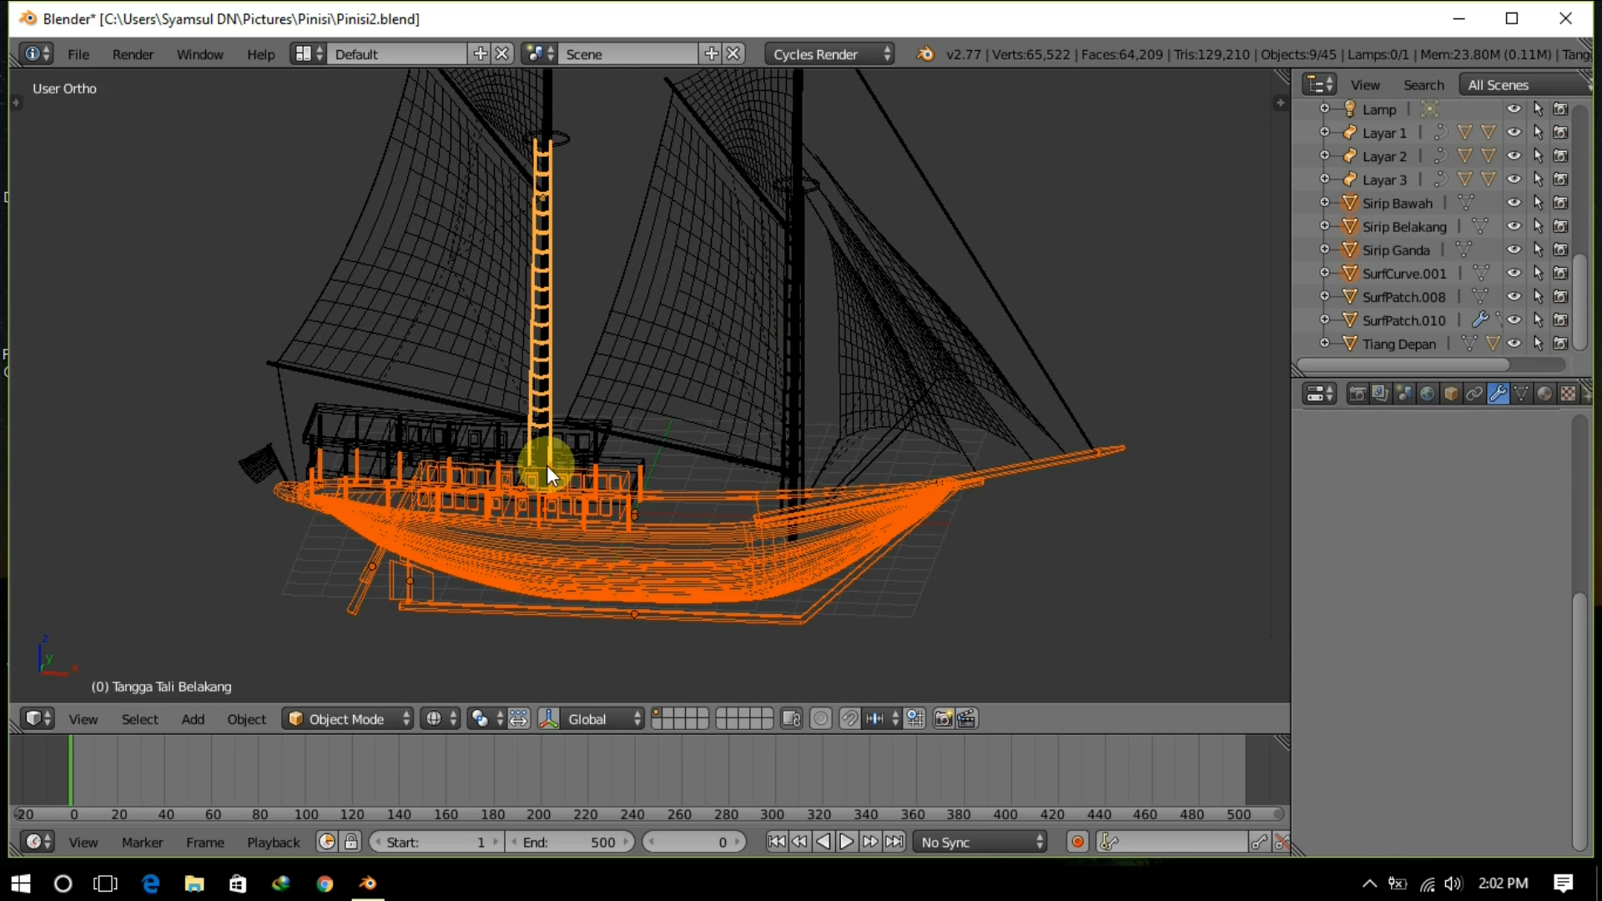
key("ctrl+z")
right_click(534, 460, "shift")
right_click(474, 436, "shift")
right_click(343, 421, "shift")
right_click(344, 409, "shift")
right_click(802, 582, "shift")
key("ctrl+p")
left_click(773, 644)
scroll(893, 612, "down", 2)
middle_click_drag(794, 523, 779, 629, "shift")
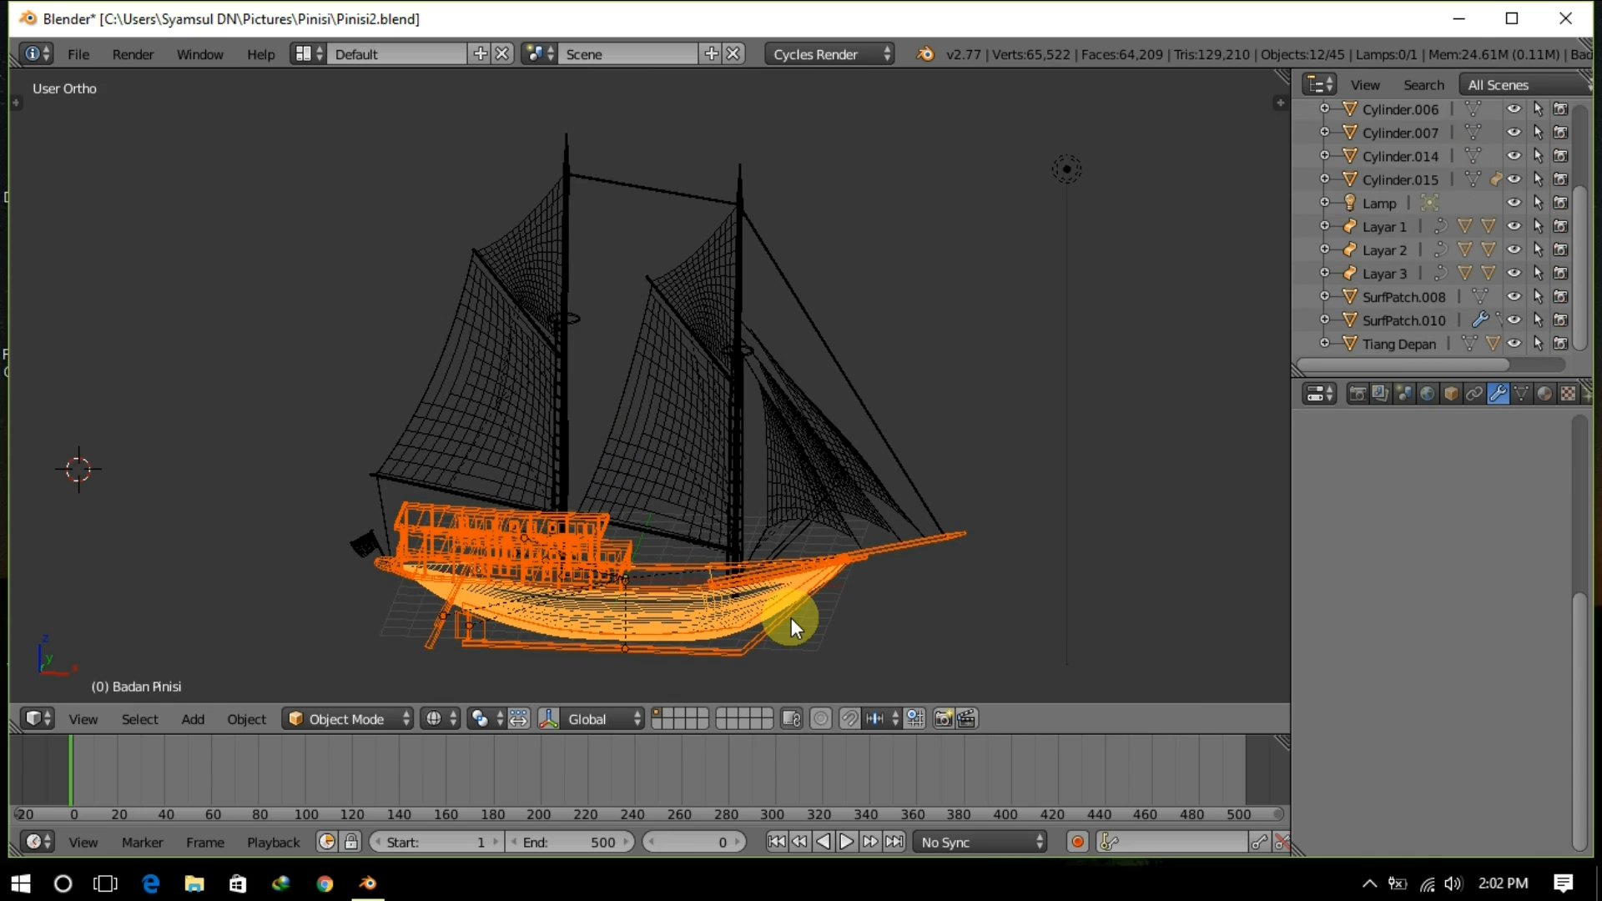
Step: Parent all remaining ship objects to the hull Badan Pinisi with Object (Keep Transform), leaving out the camera and lamp
key("a")
key("b")
left_click_drag(275, 103, 1036, 682)
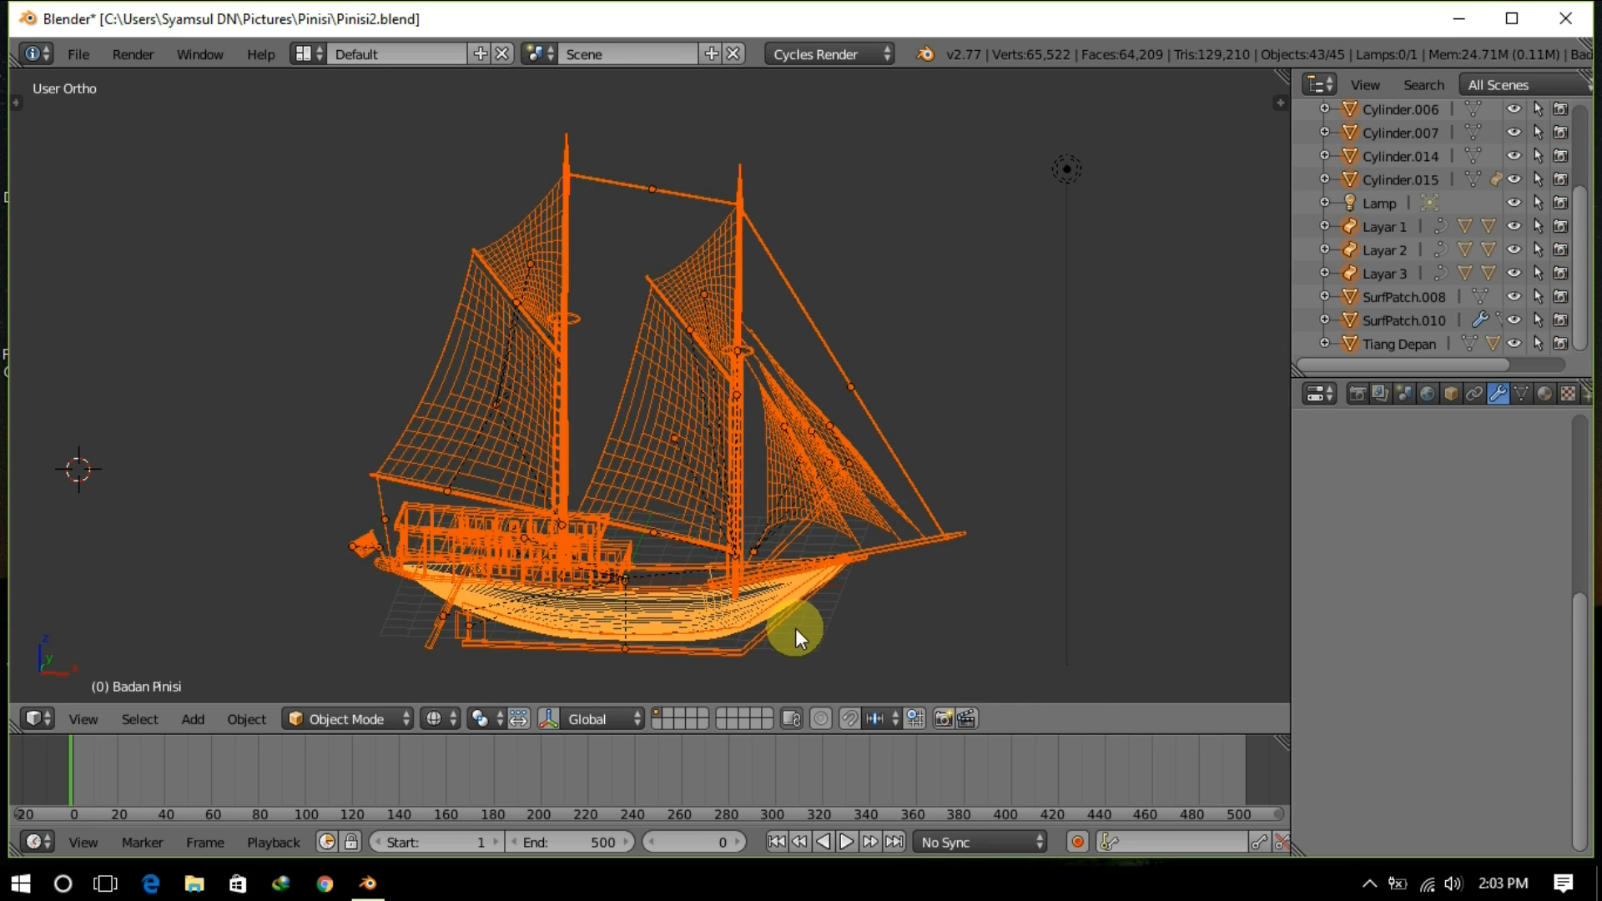
right_click(675, 618)
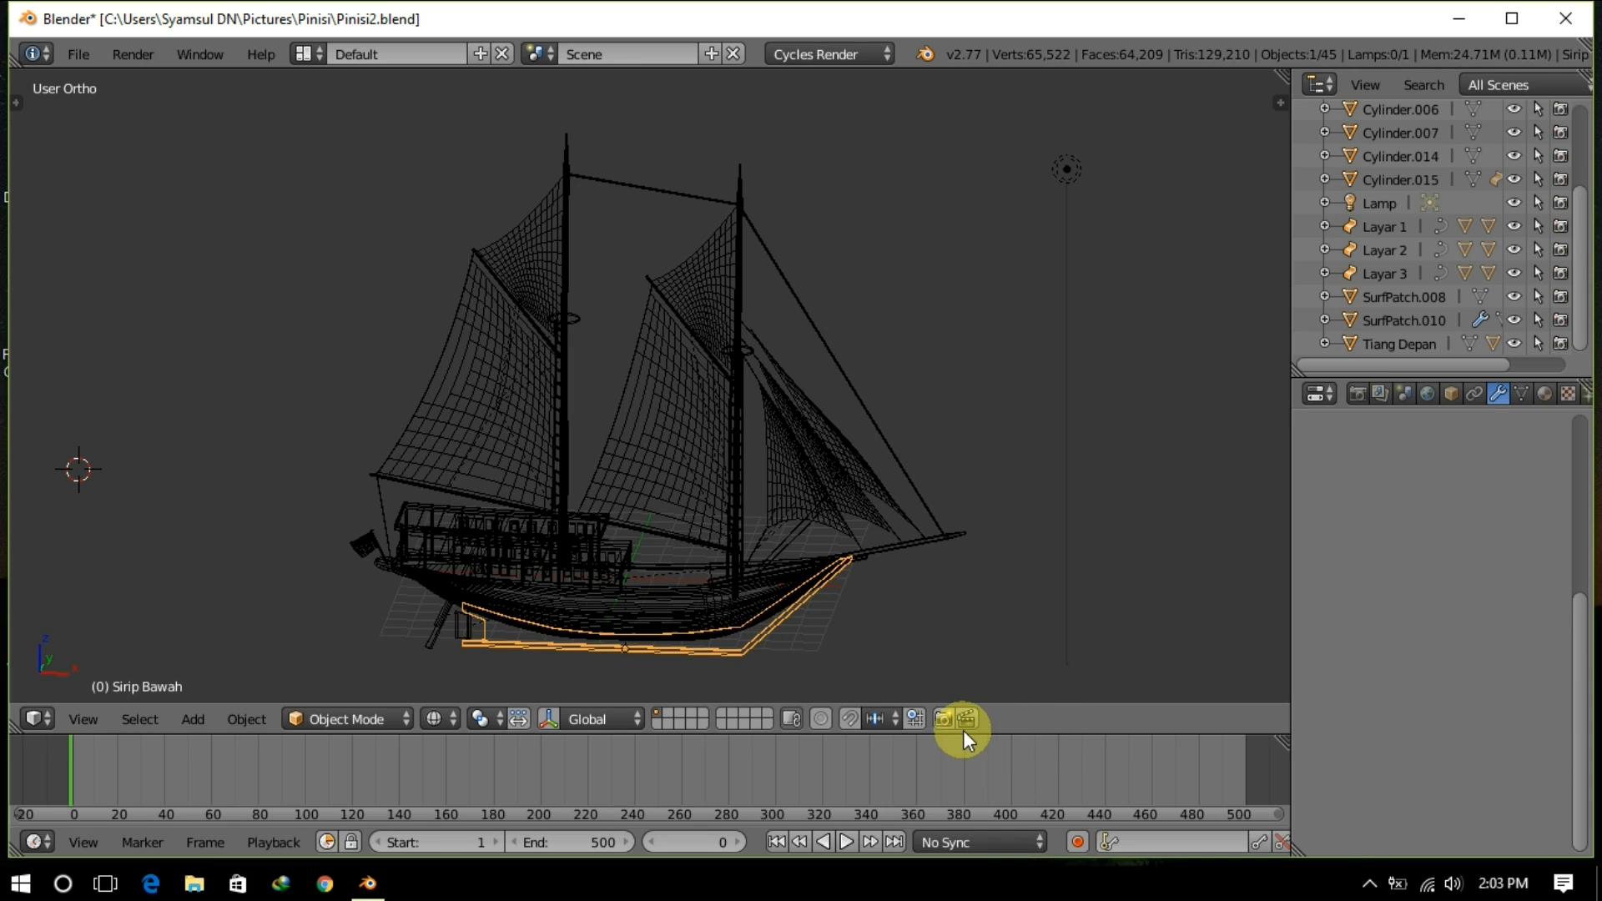
key("b")
left_click_drag(292, 117, 1054, 667)
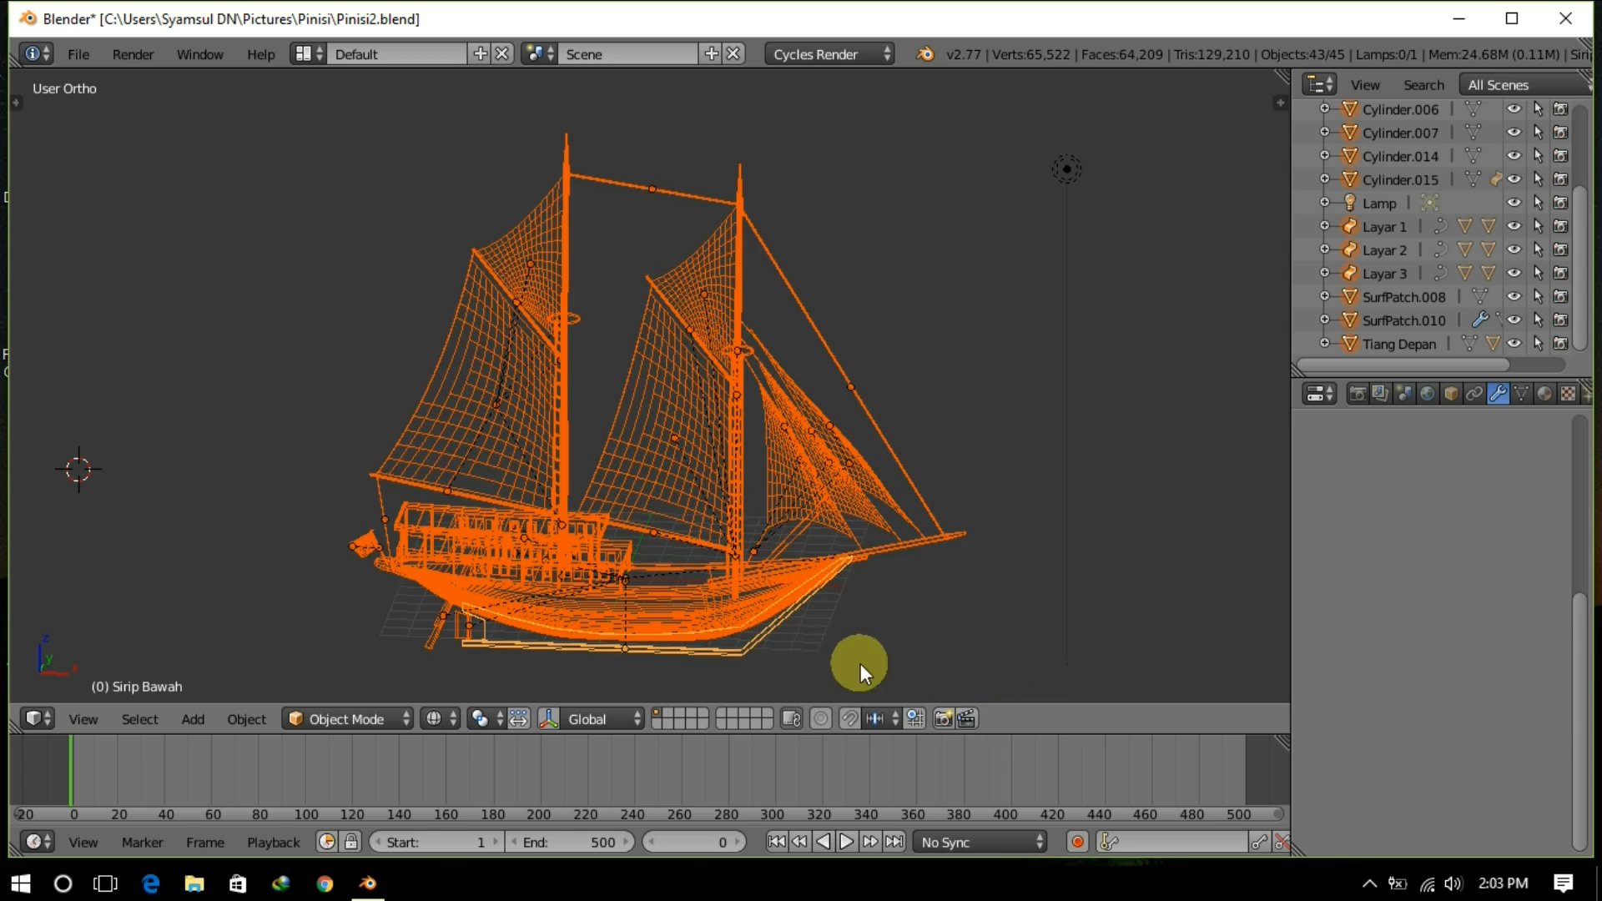
right_click(713, 614, "shift")
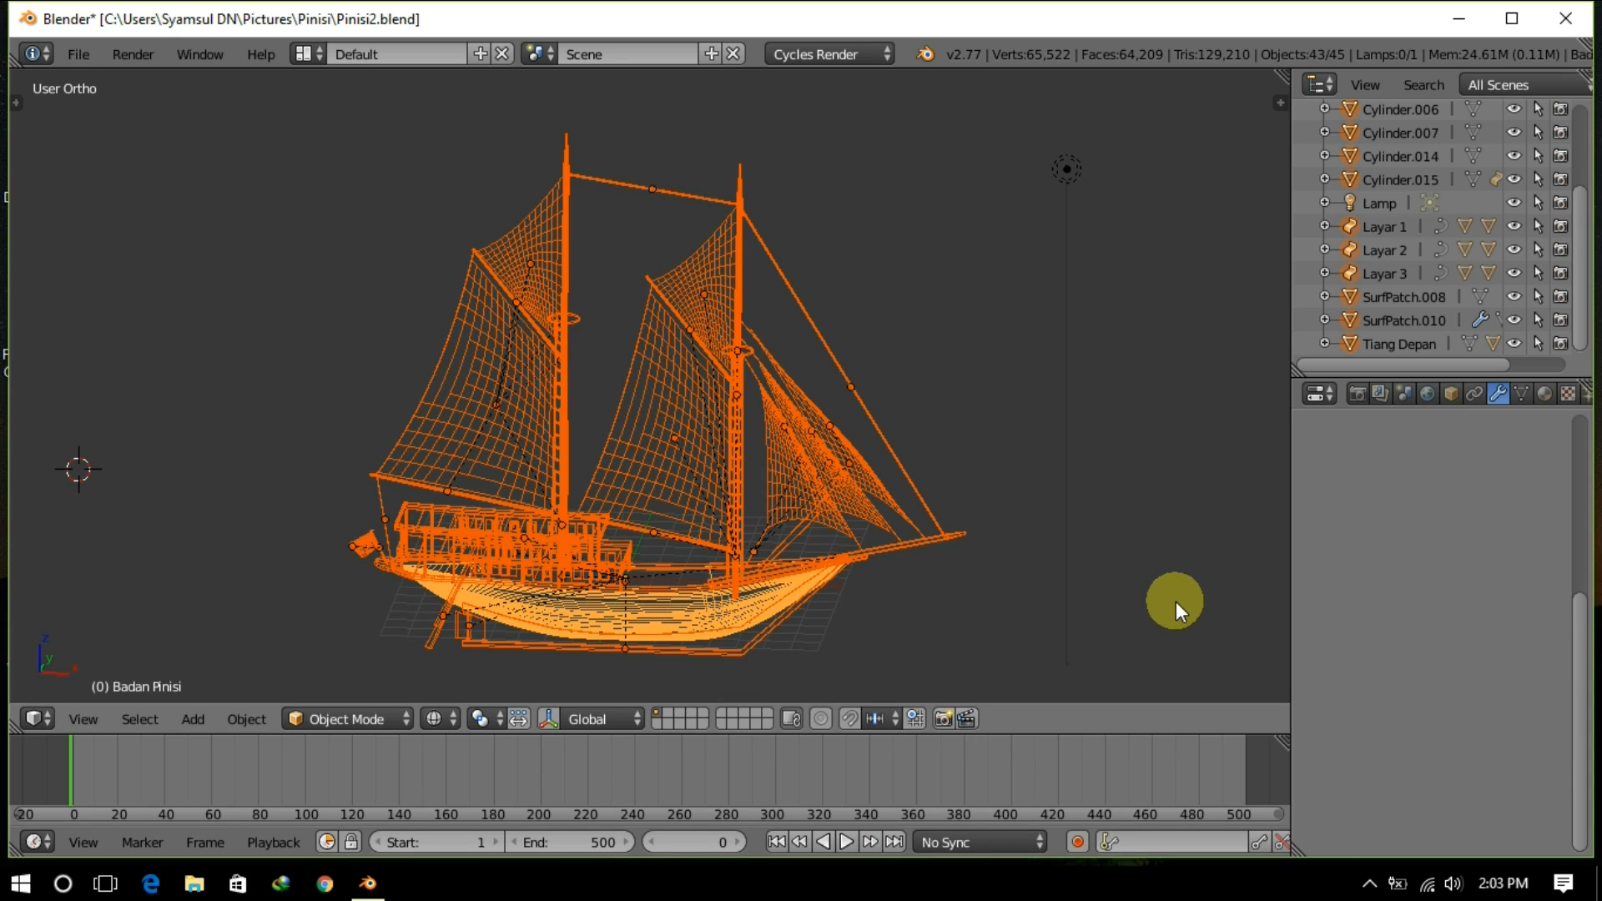
key("ctrl+p")
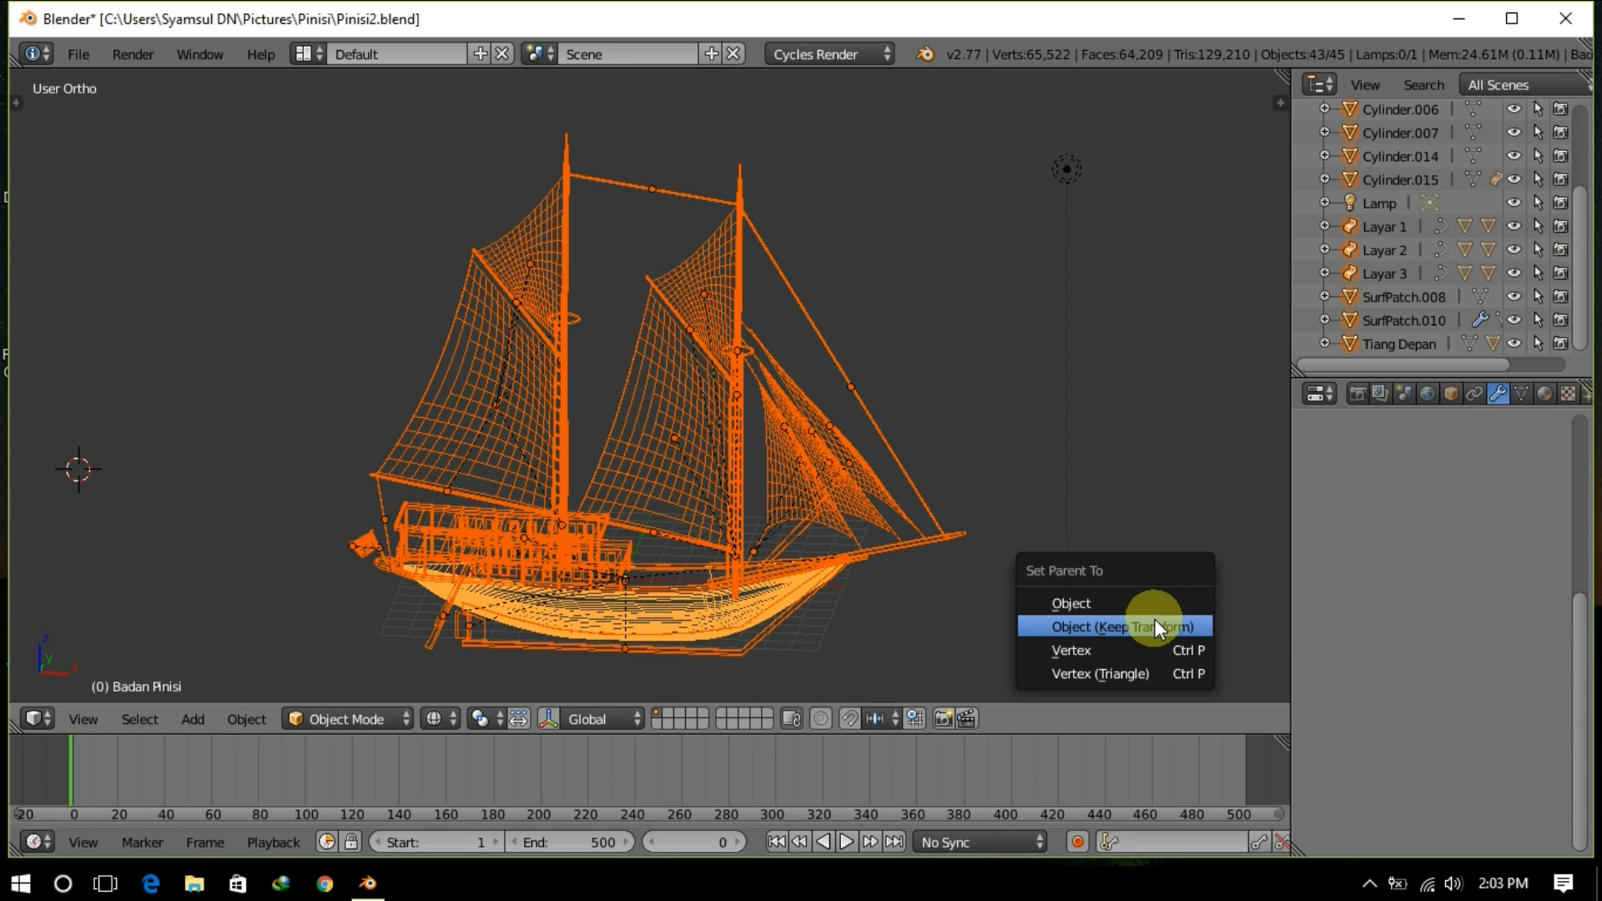
left_click(1155, 626)
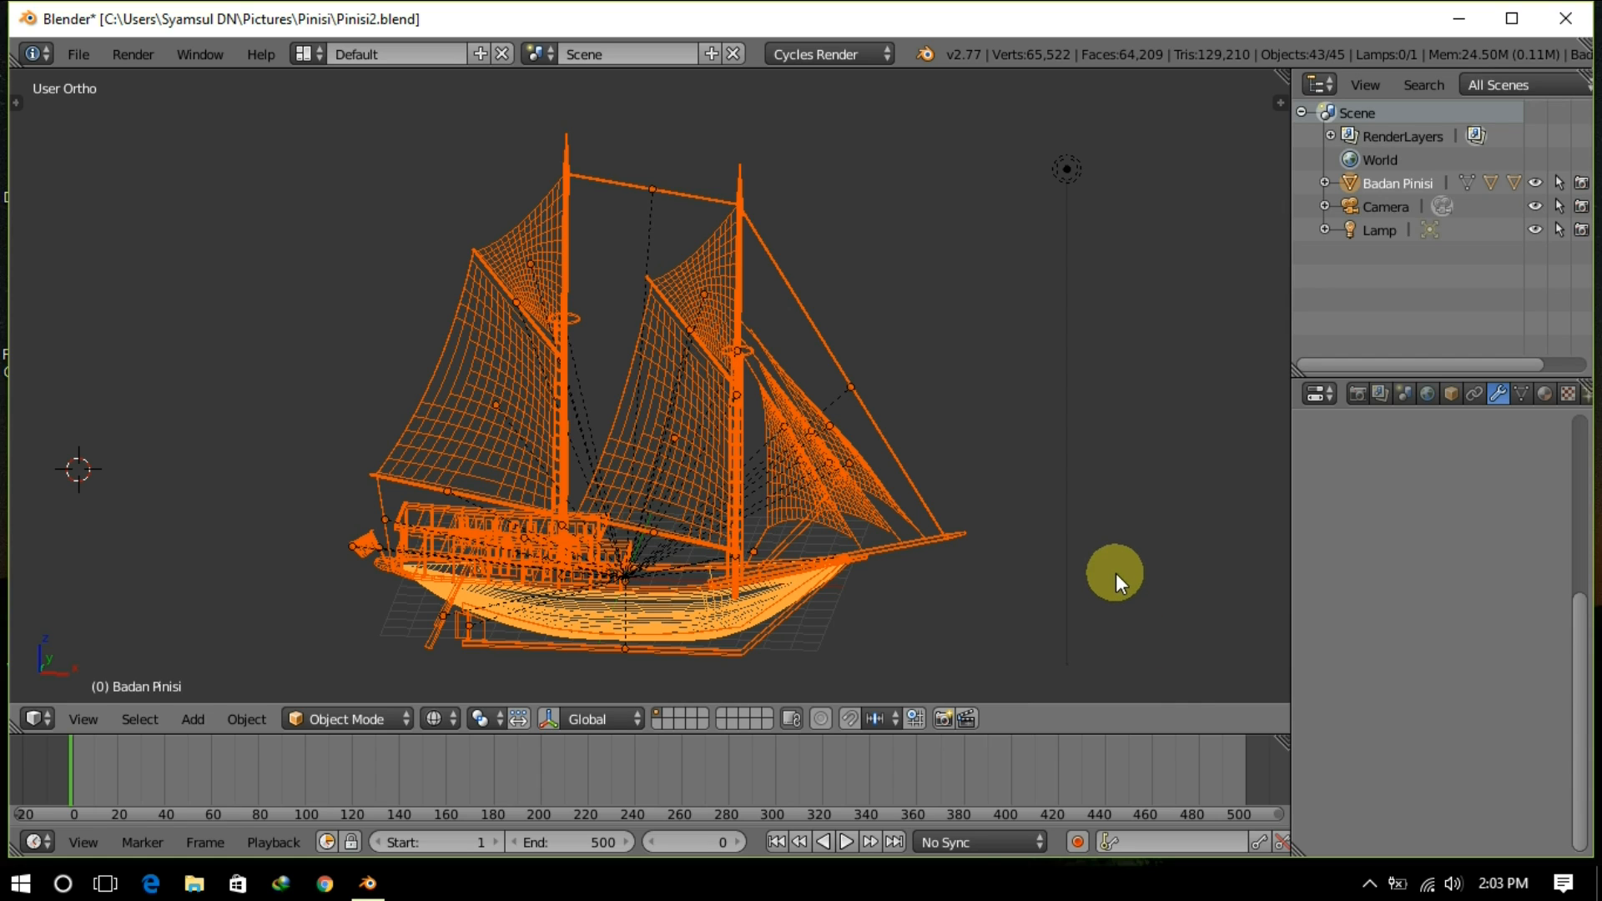
Step: Show the ship in solid shading and select only the hull Badan Pinisi
key("z")
scroll(1071, 585, "up", 3)
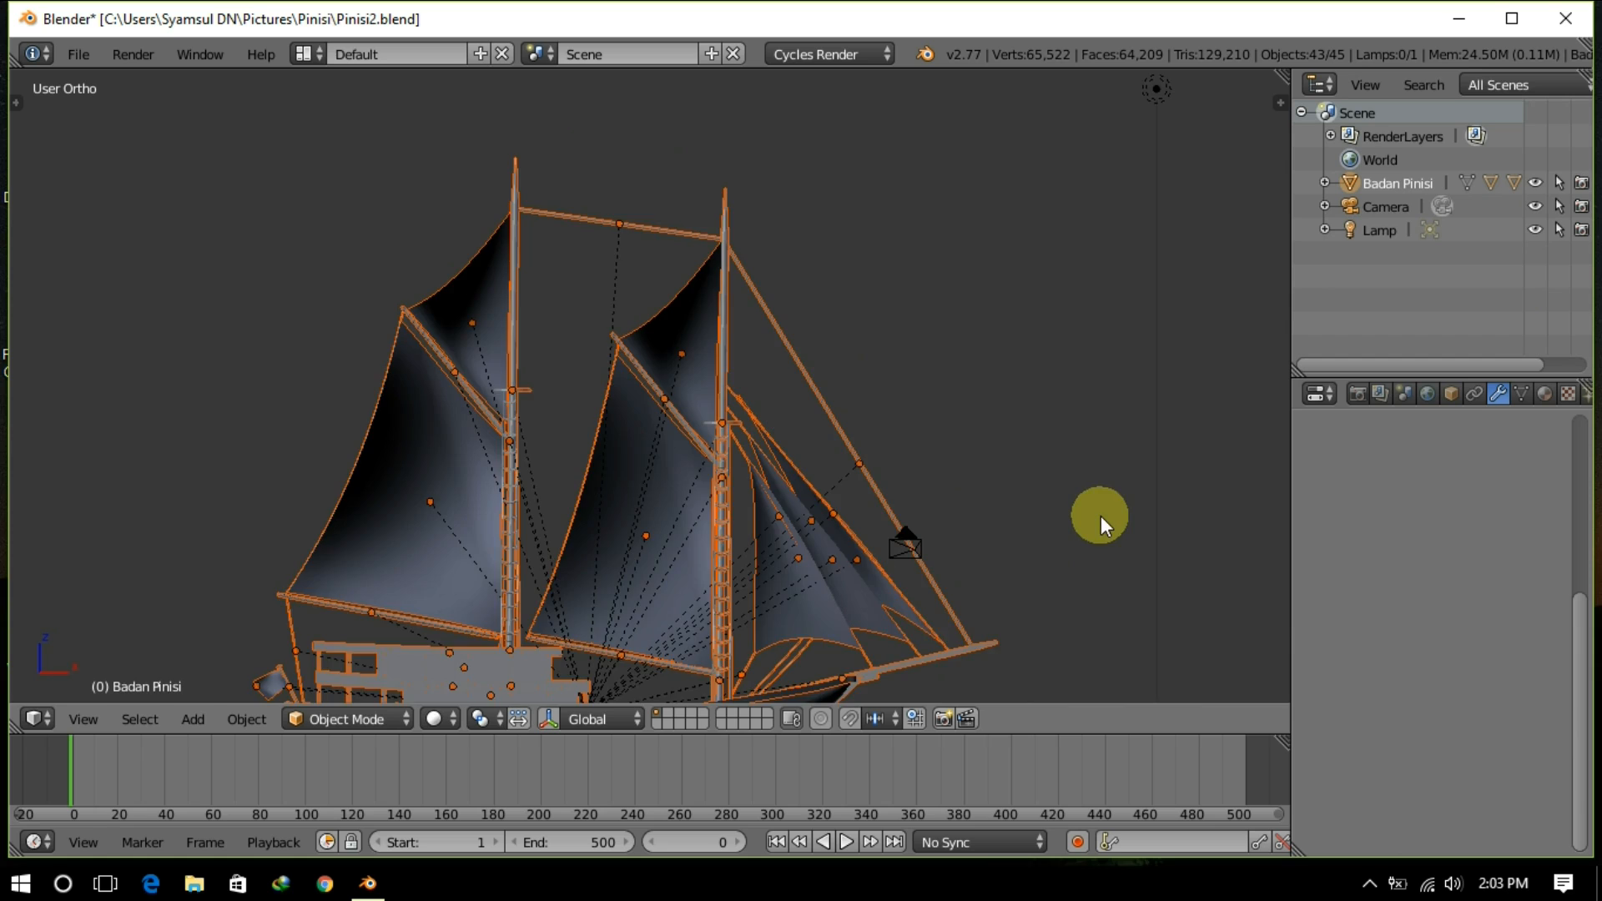
middle_click_drag(1038, 559, 1035, 559)
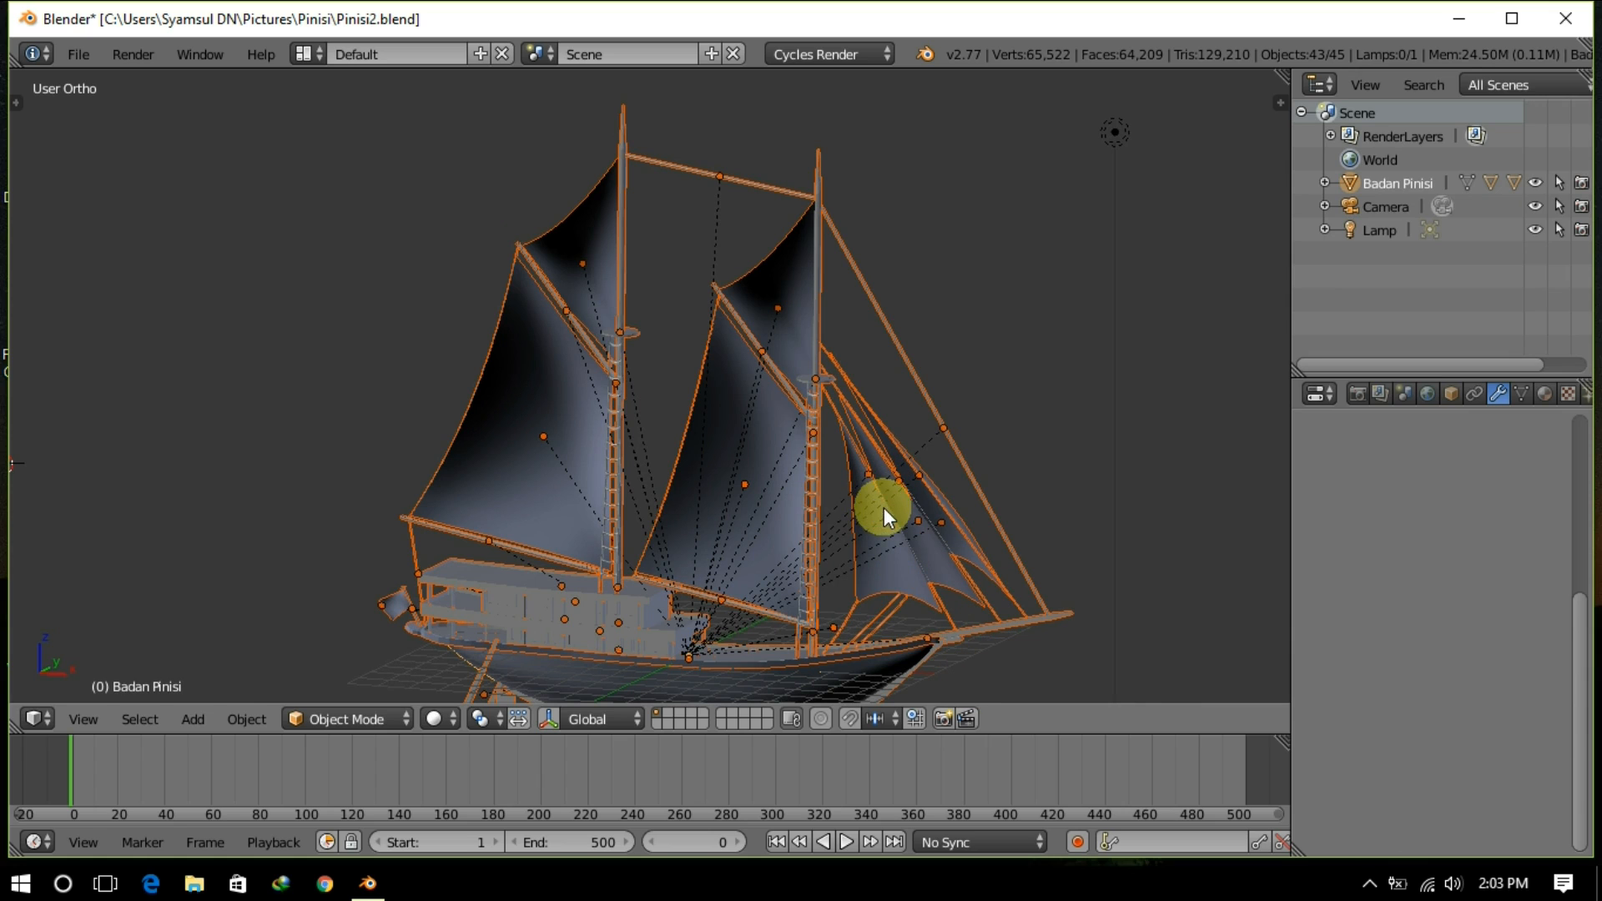
scroll(921, 533, "down", 3)
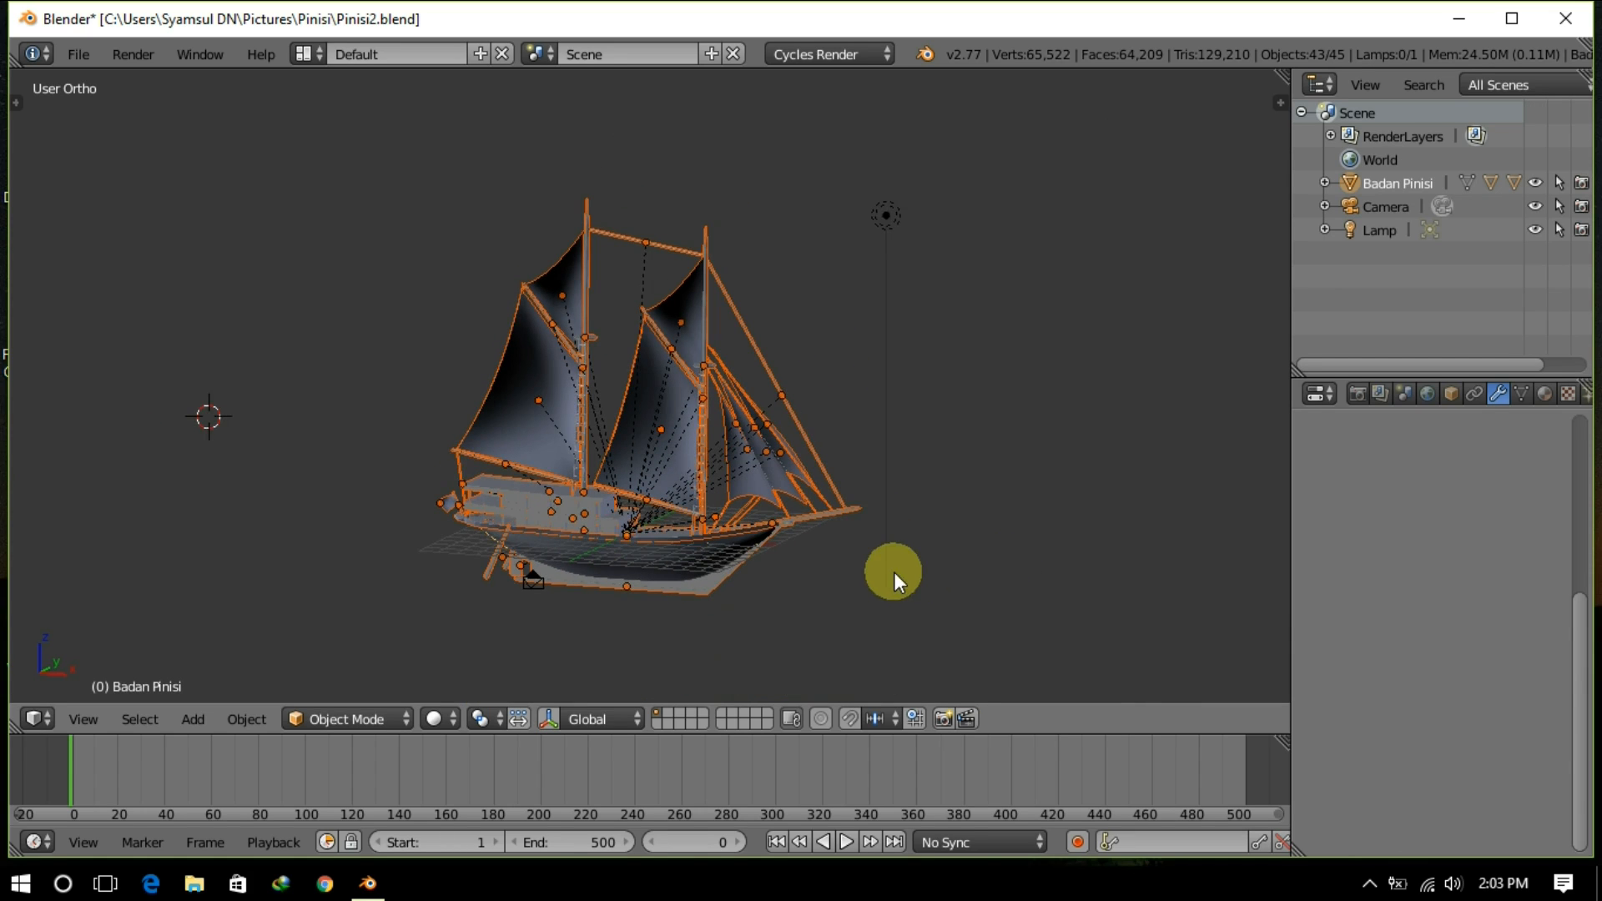
middle_click_drag(798, 589, 926, 565, "shift")
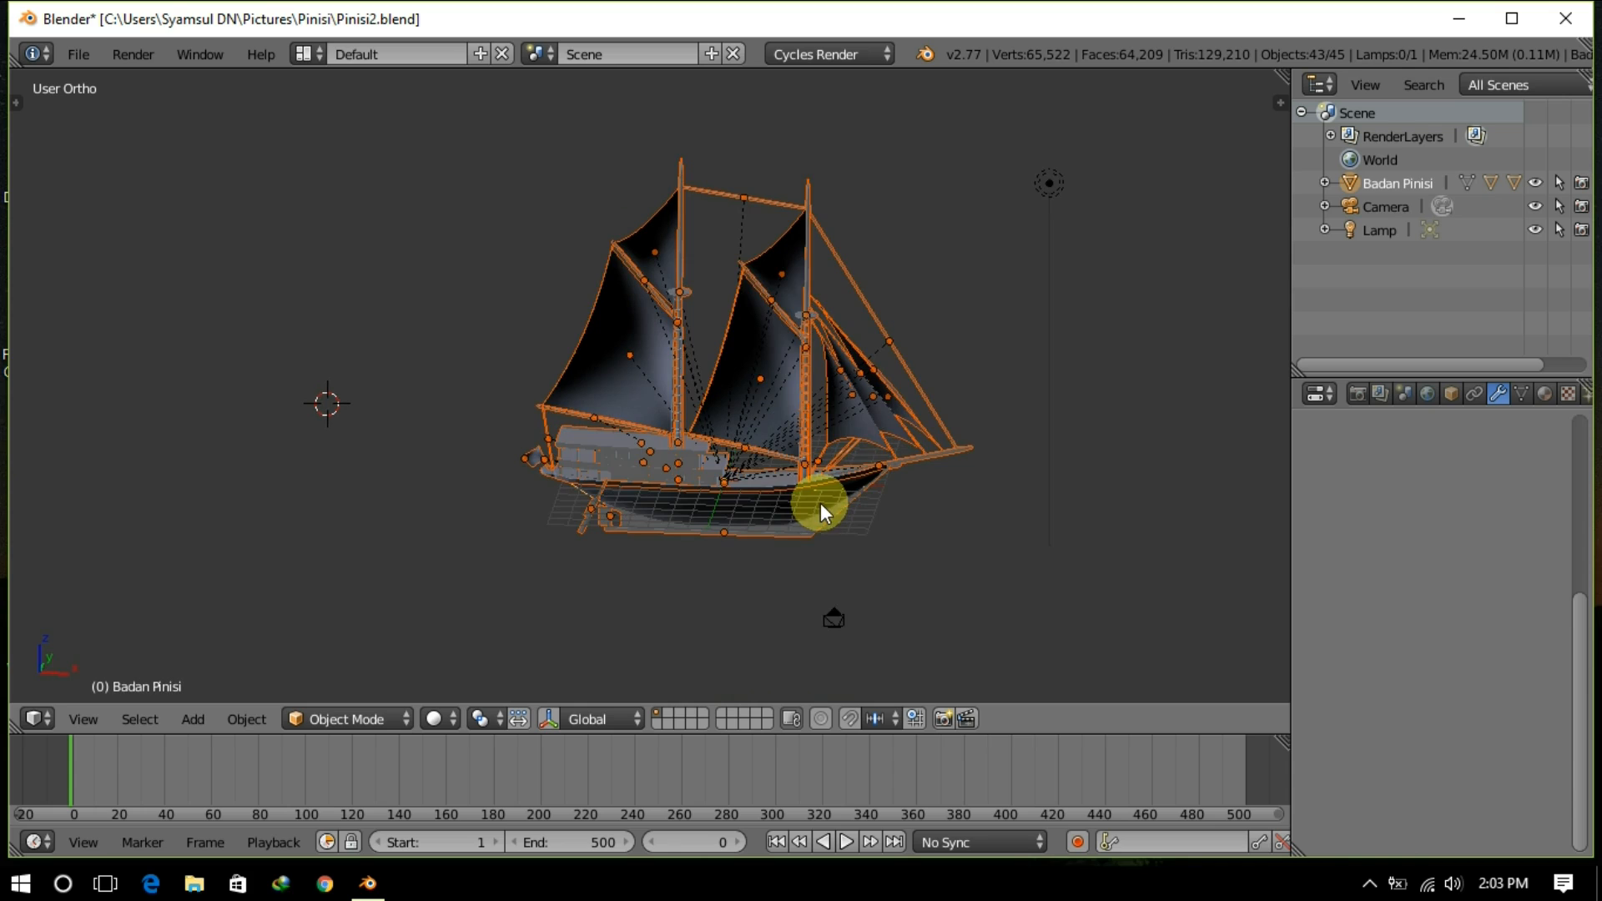
right_click(817, 504)
right_click(803, 497)
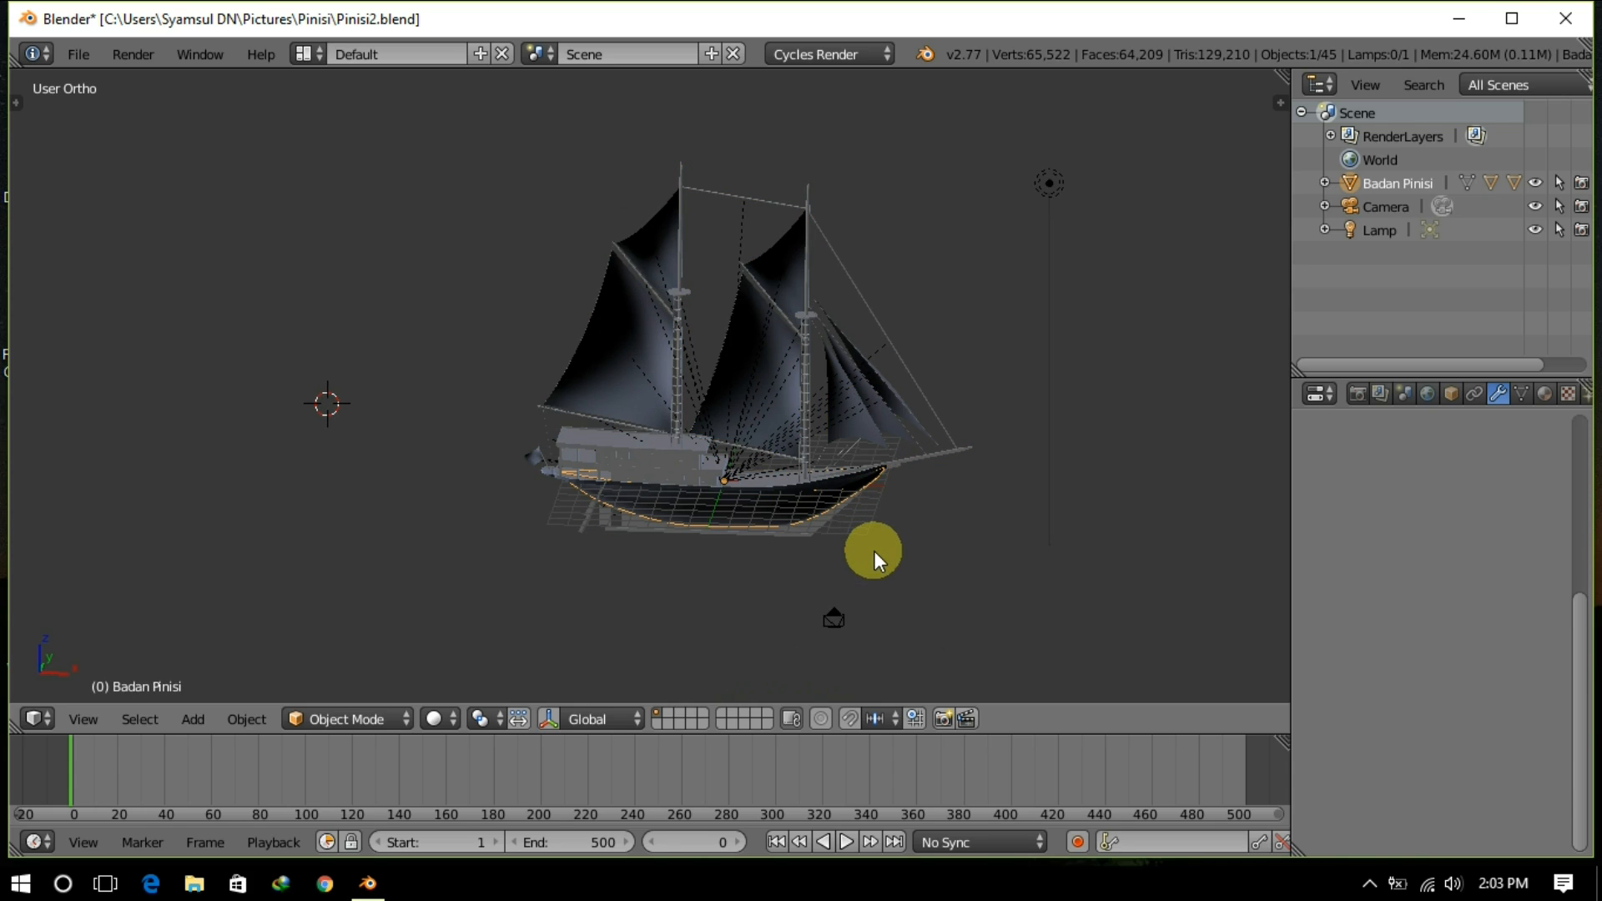
Step: Try moving the ship by its hull and rotating it freely and around the global Z axis
key("g")
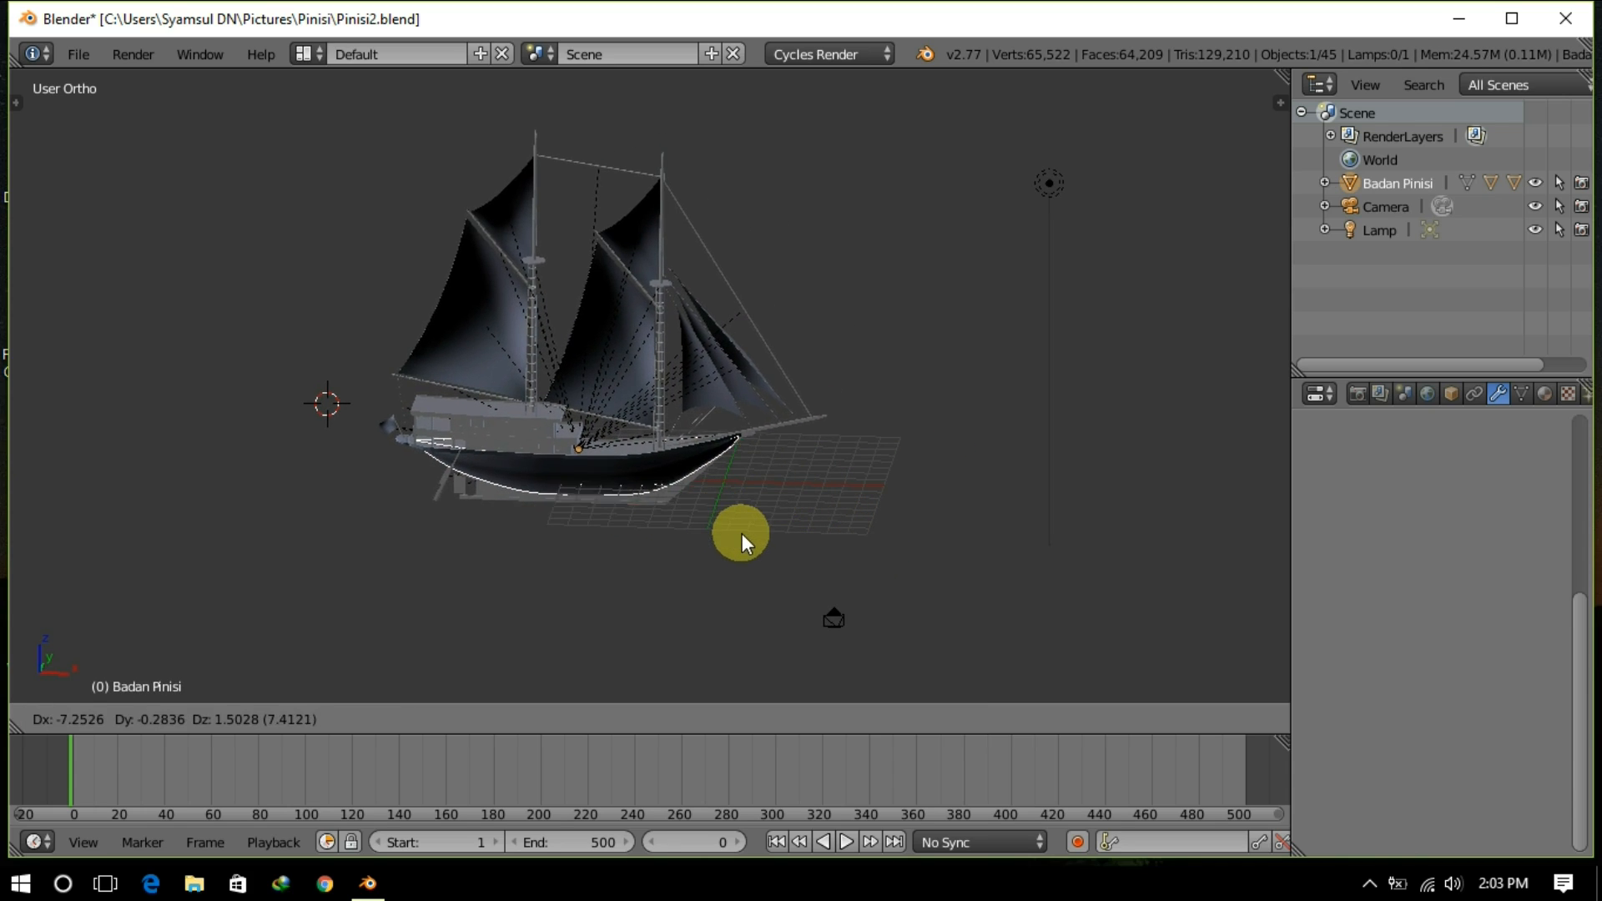
key("r")
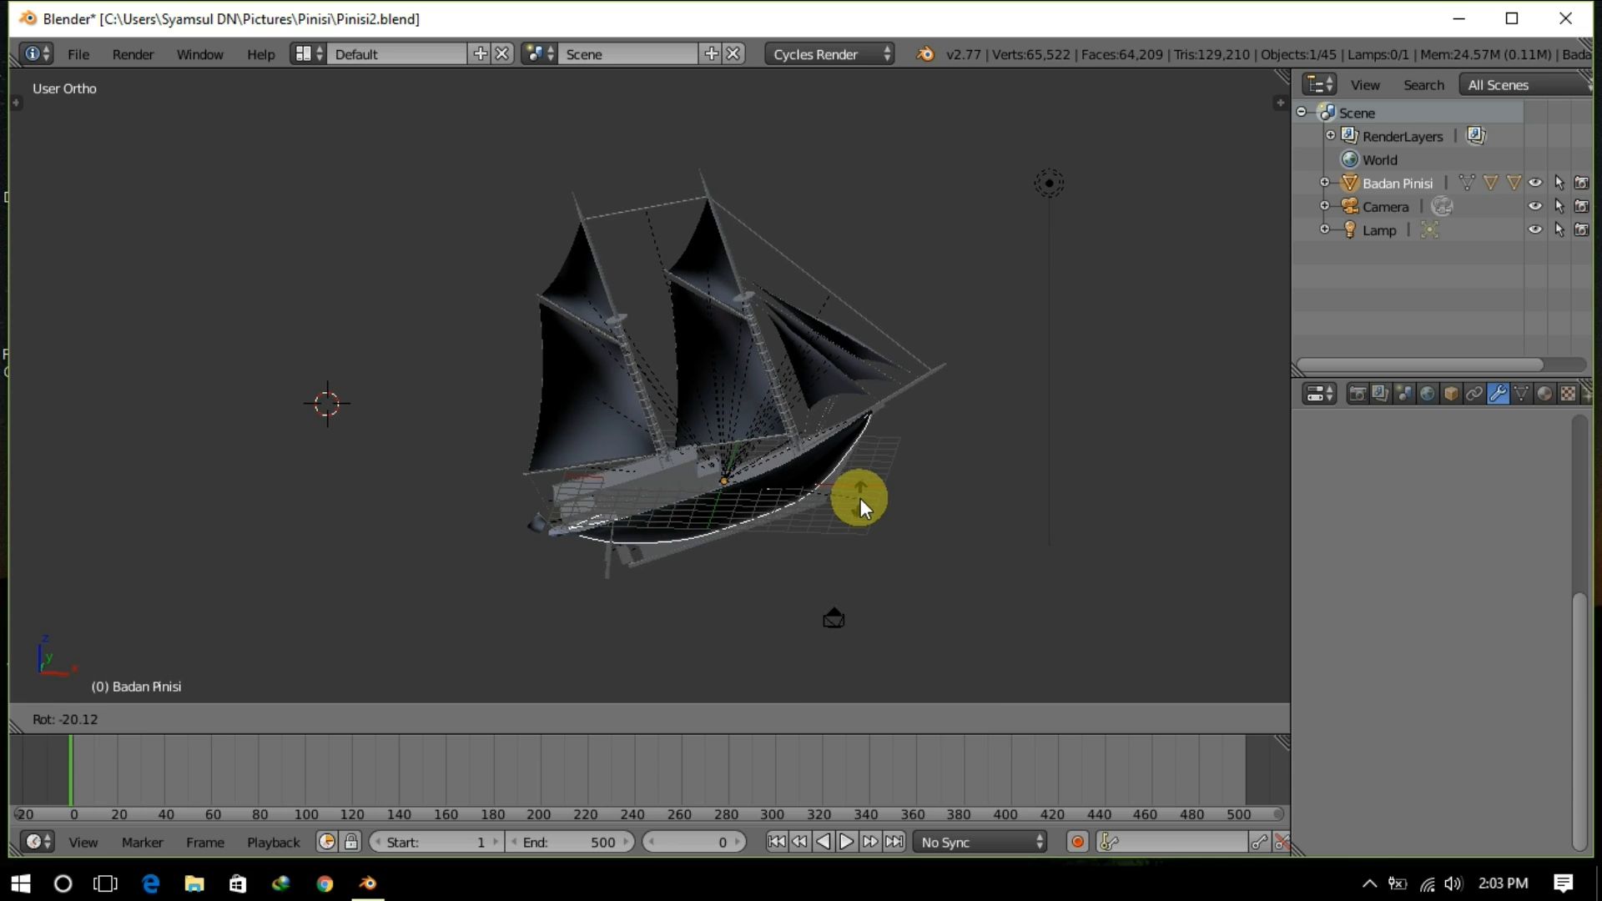
key("r")
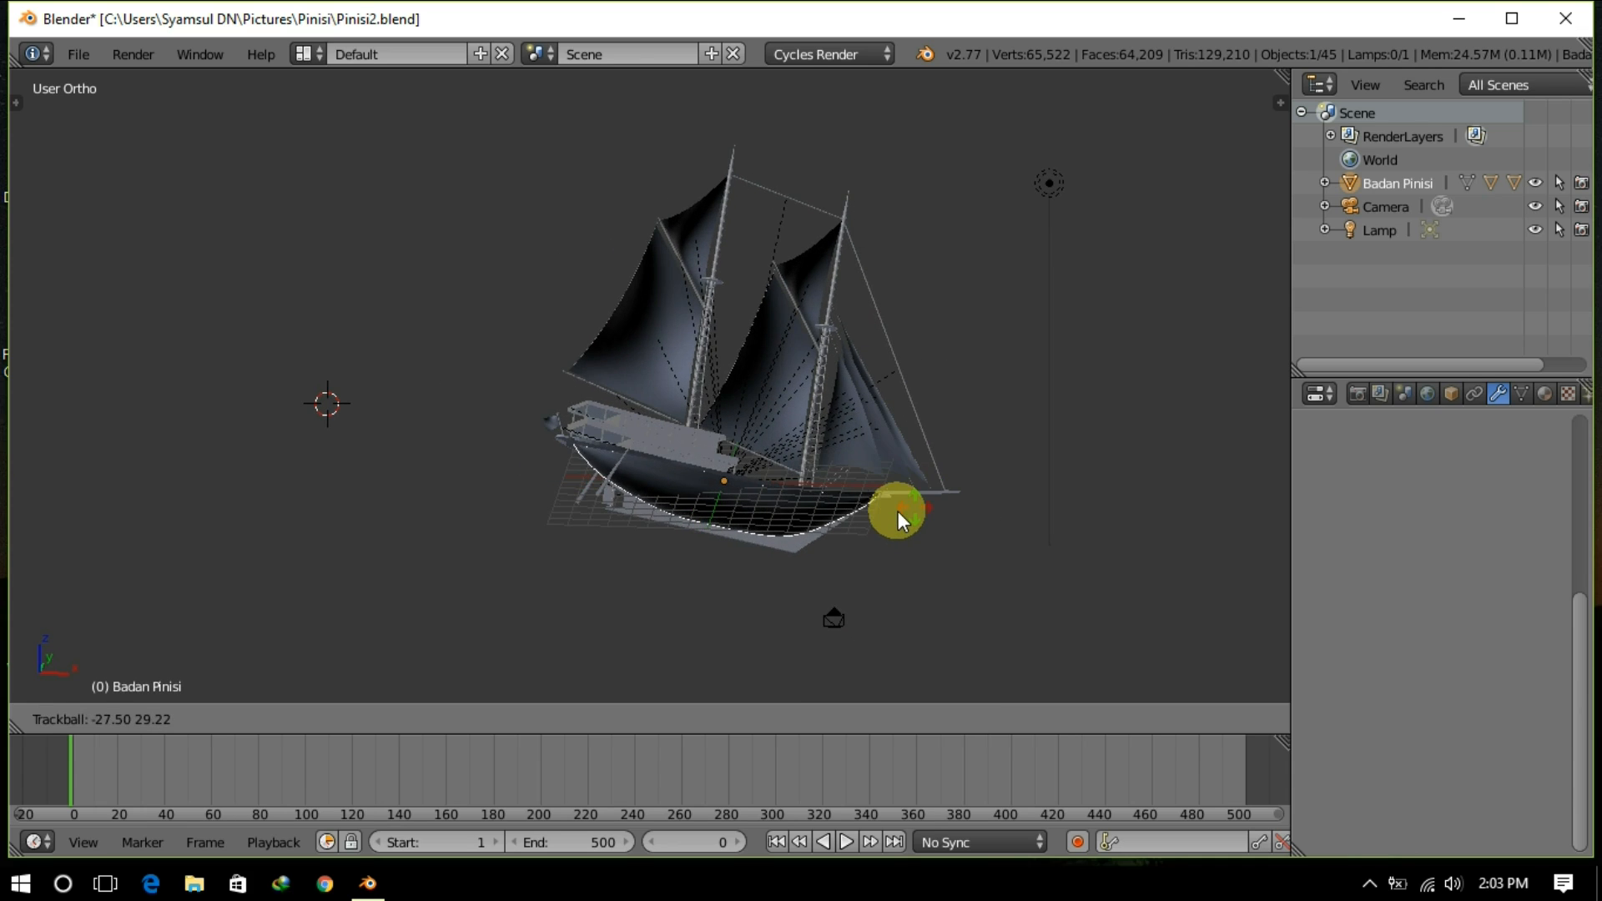
right_click(832, 564)
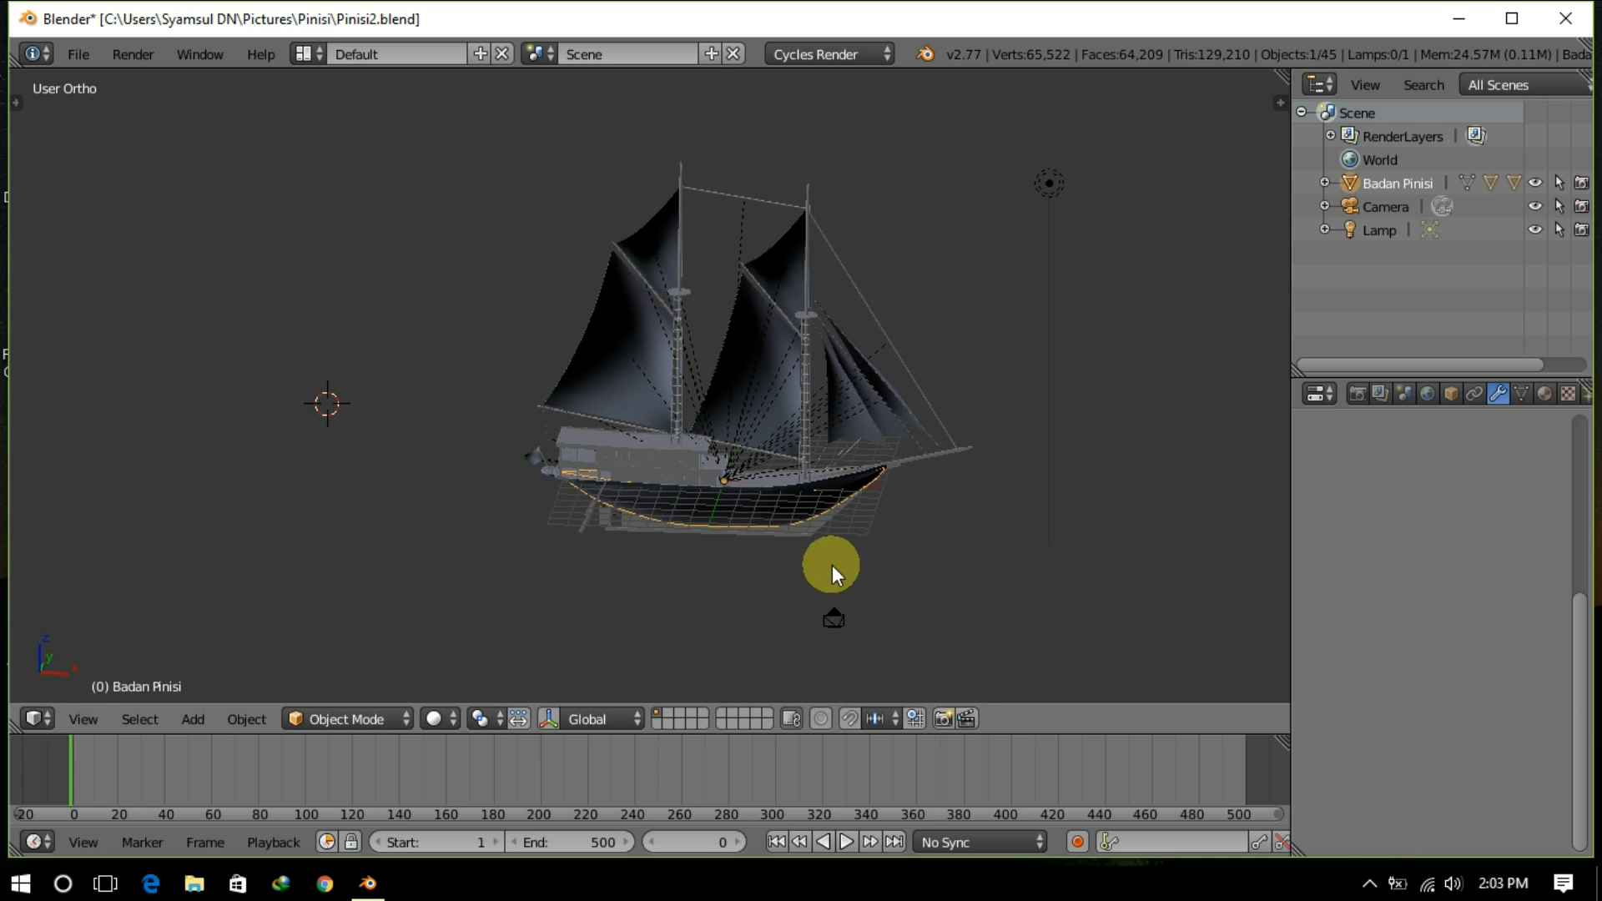
key("r")
key("z")
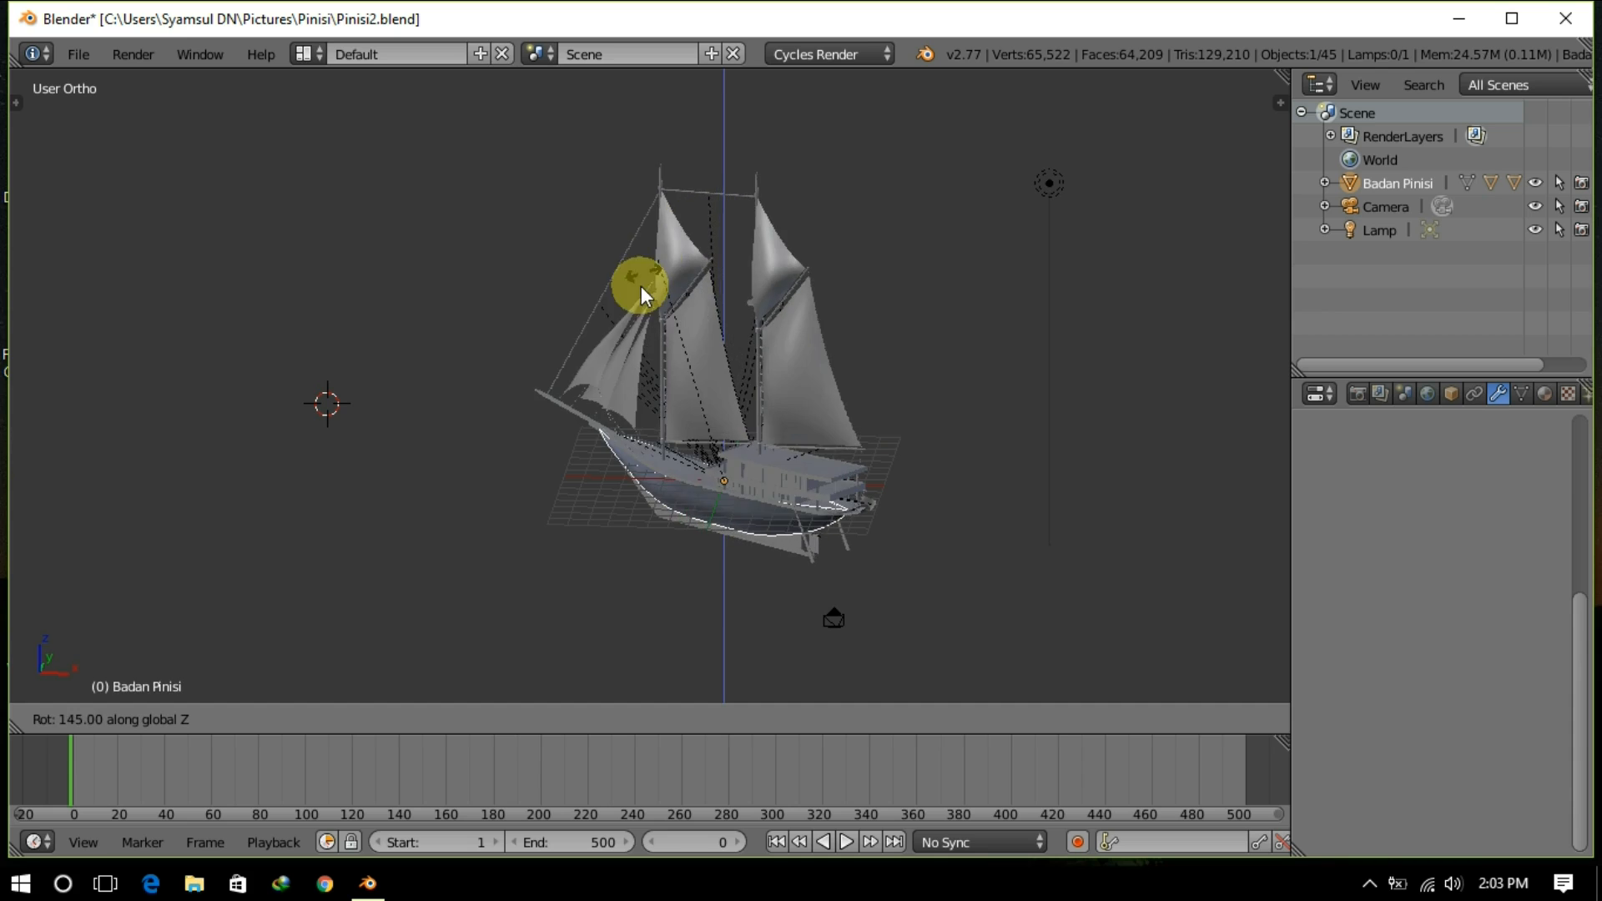
right_click(1014, 538)
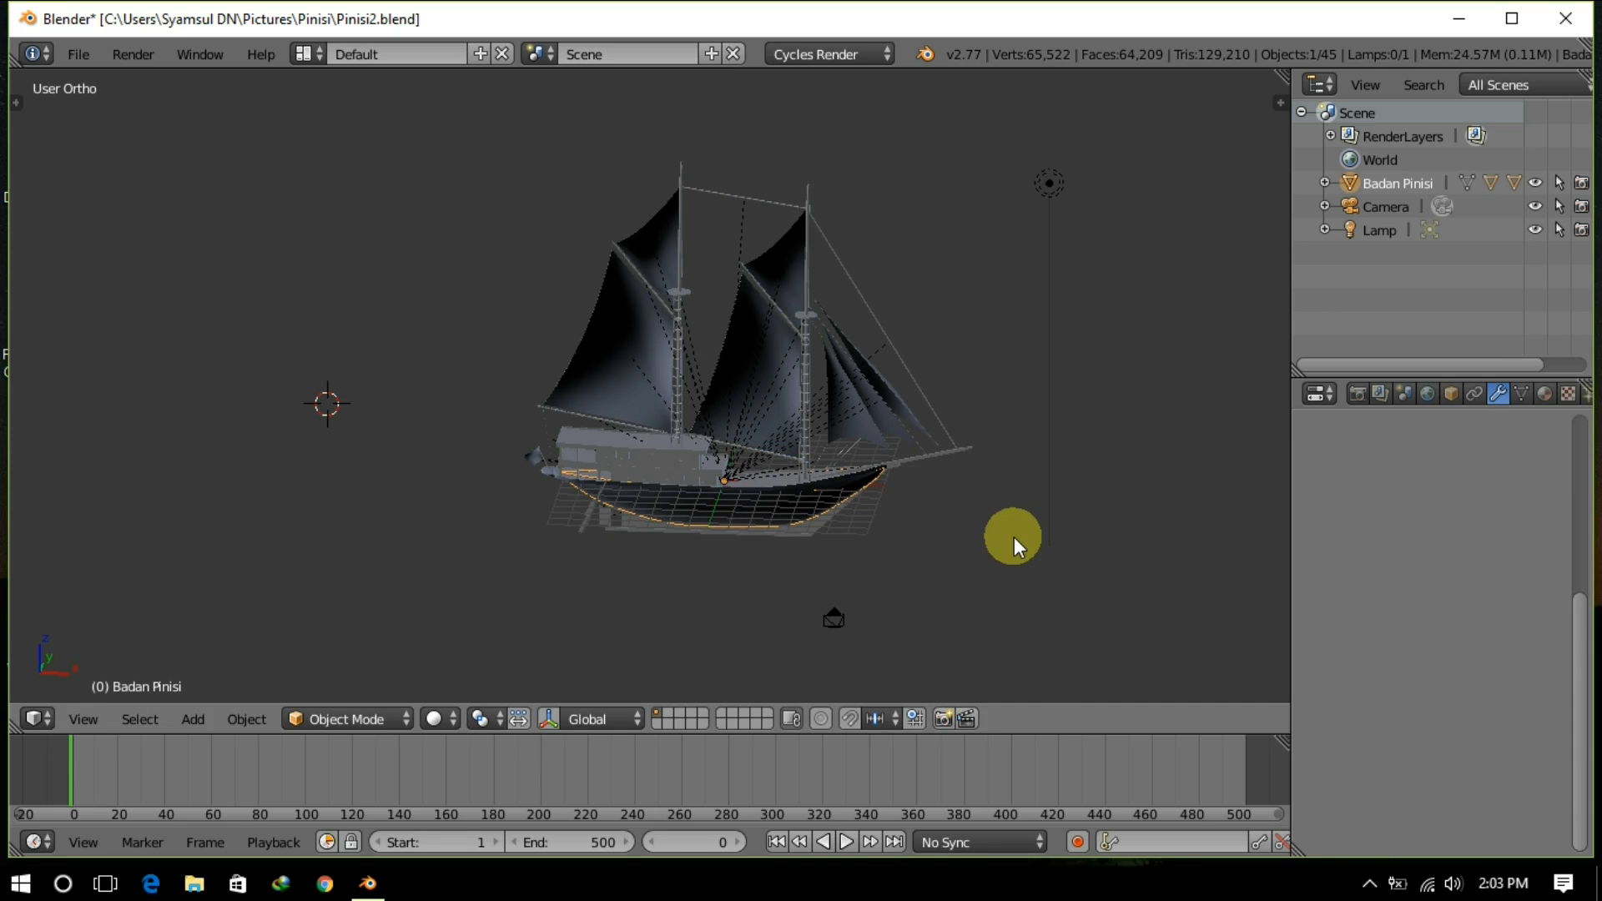
Step: Set the 3D view to front orthographic and widen the viewport
middle_click_drag(1040, 543, 911, 550)
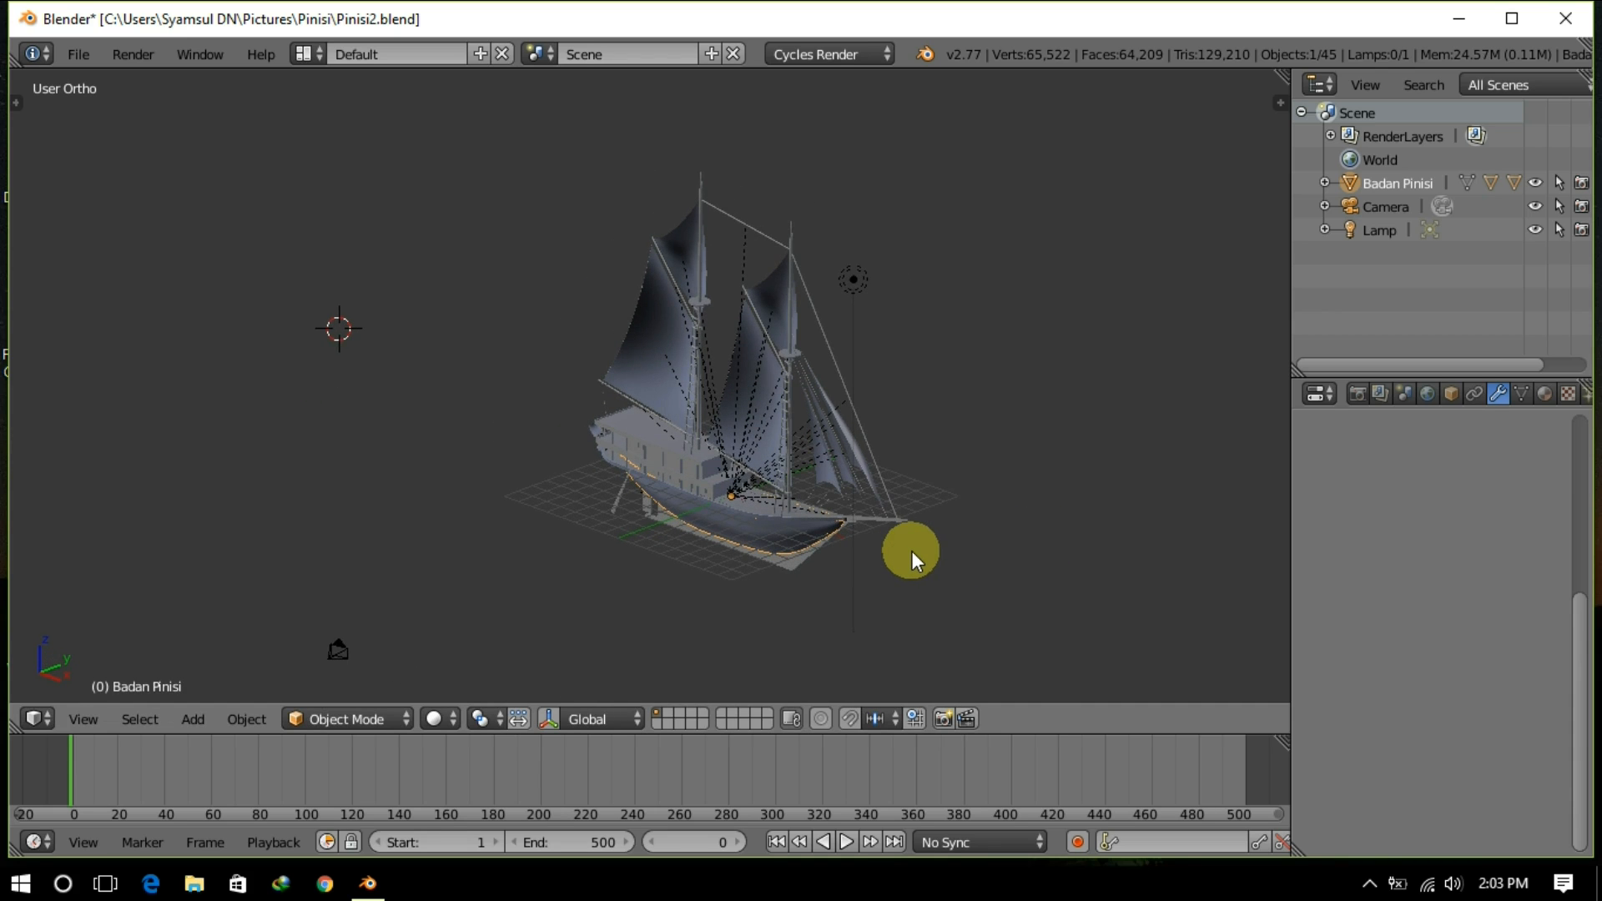
key("KP_1")
scroll(905, 546, "up", 2)
scroll(963, 515, "down", 1, "ctrl")
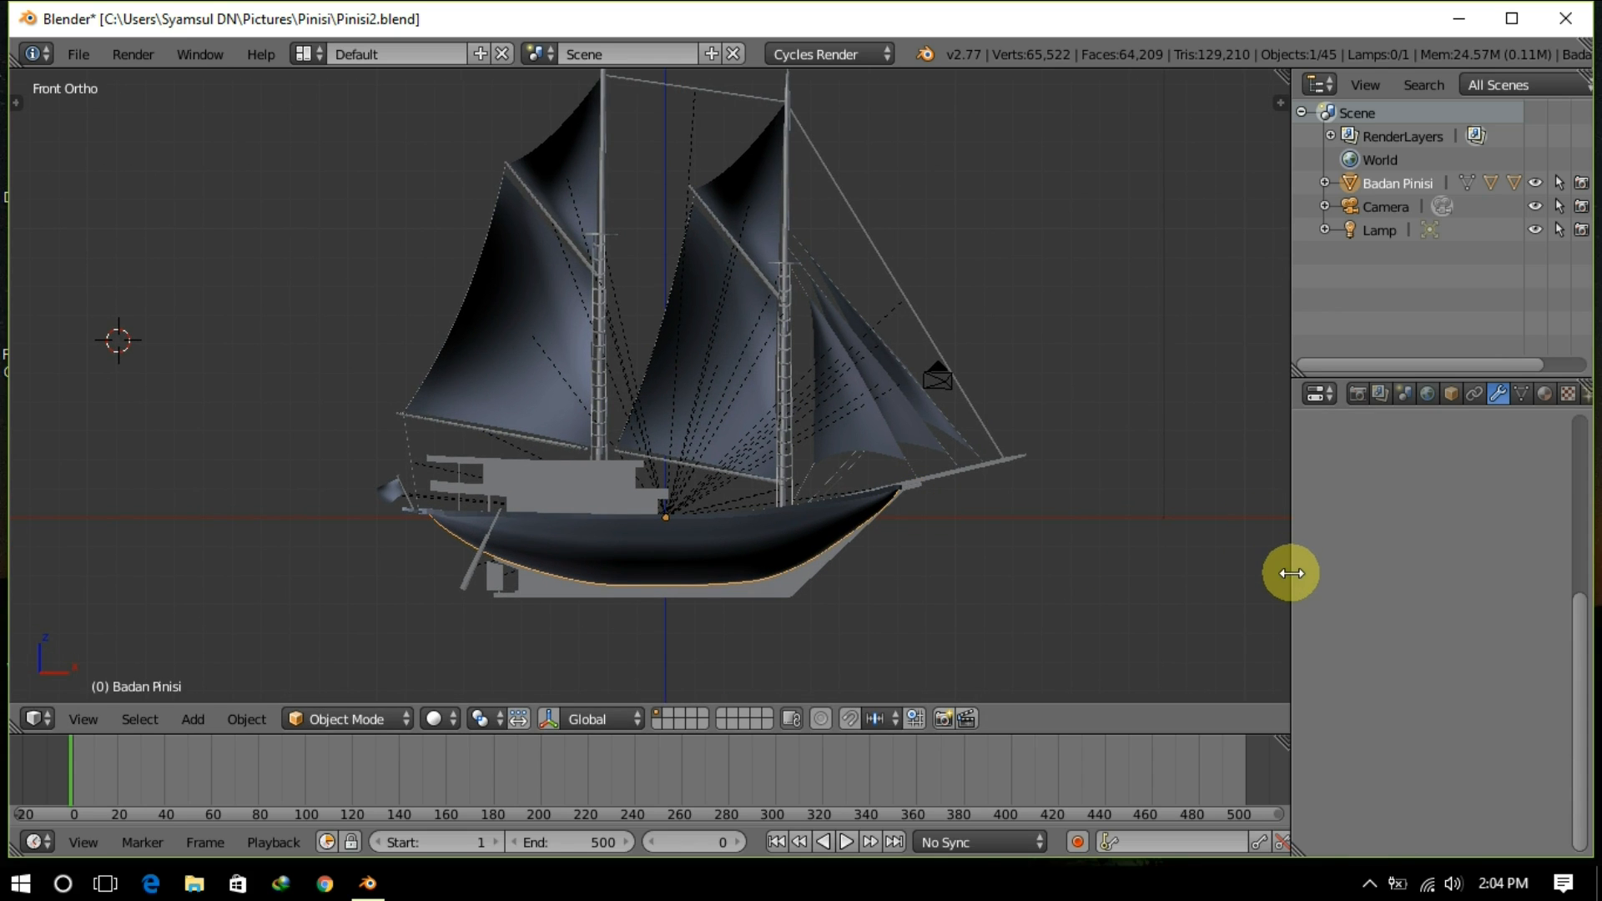
left_click_drag(1293, 572, 1418, 572)
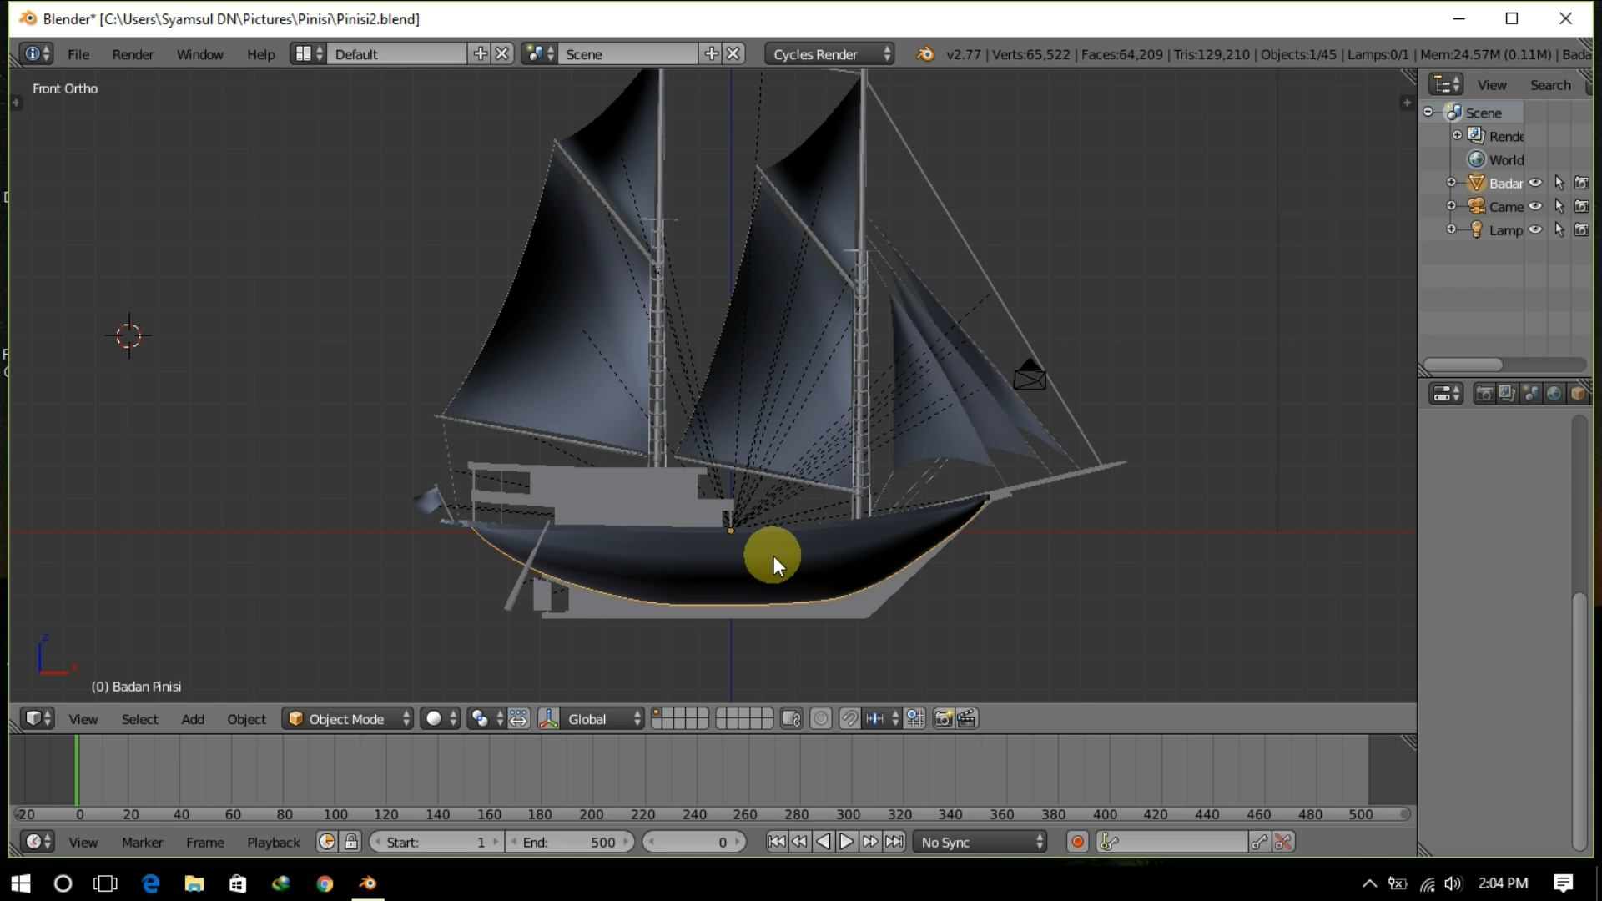
Step: Reset the 3D cursor to the world origin and add a plane mesh there
key("shift+c")
scroll(773, 553, "up", 3)
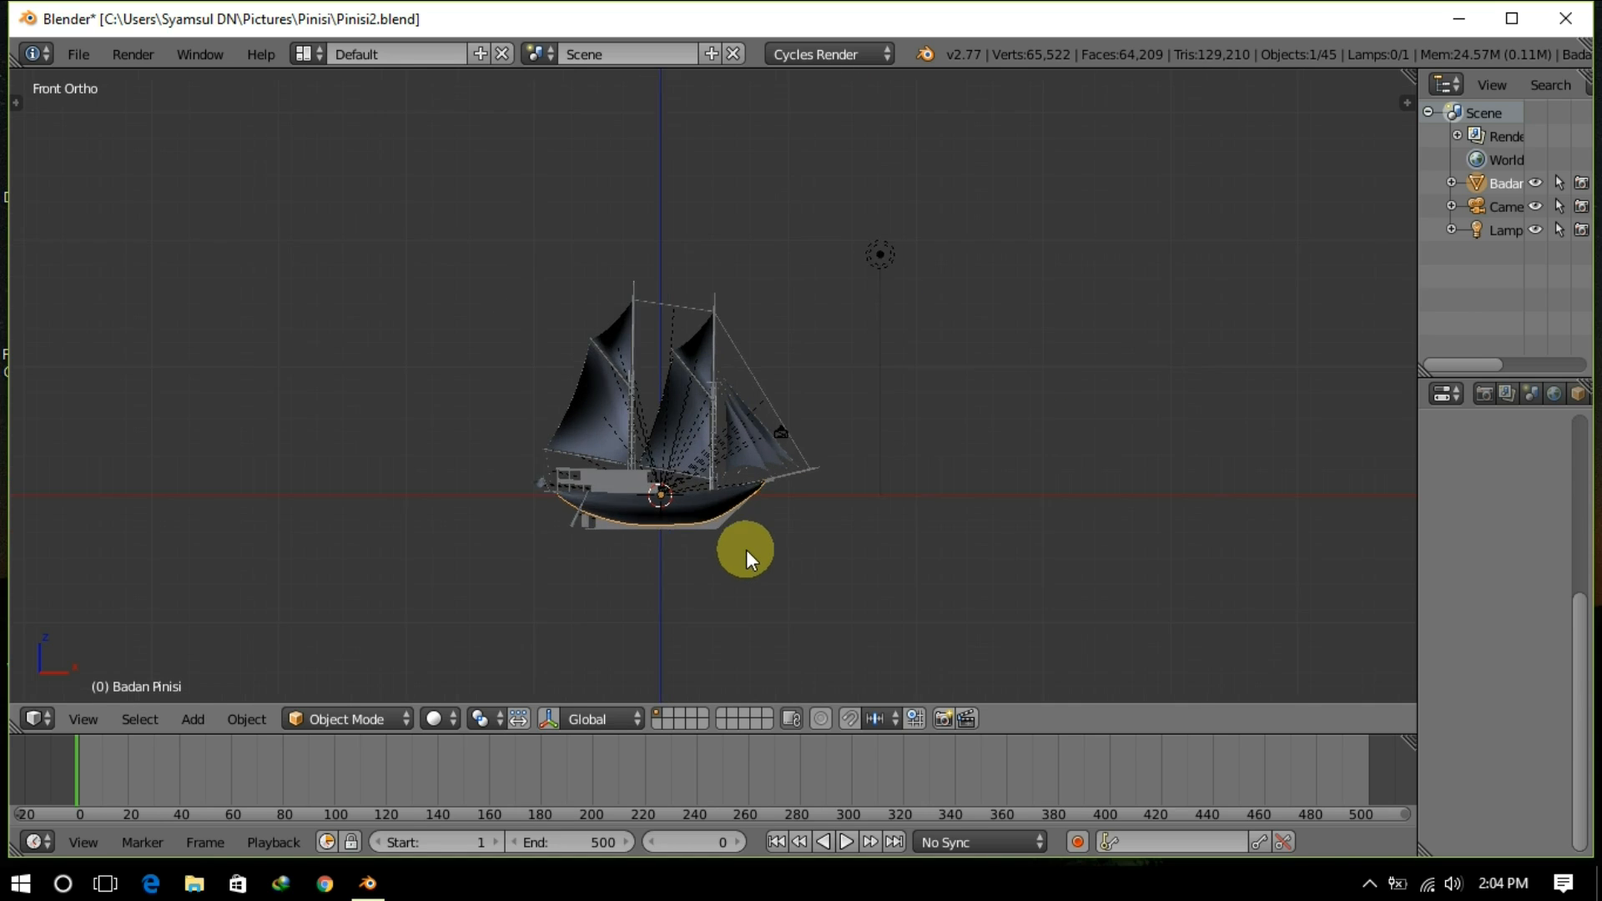
middle_click_drag(908, 564, 988, 499, "shift")
scroll(918, 539, "up", 4)
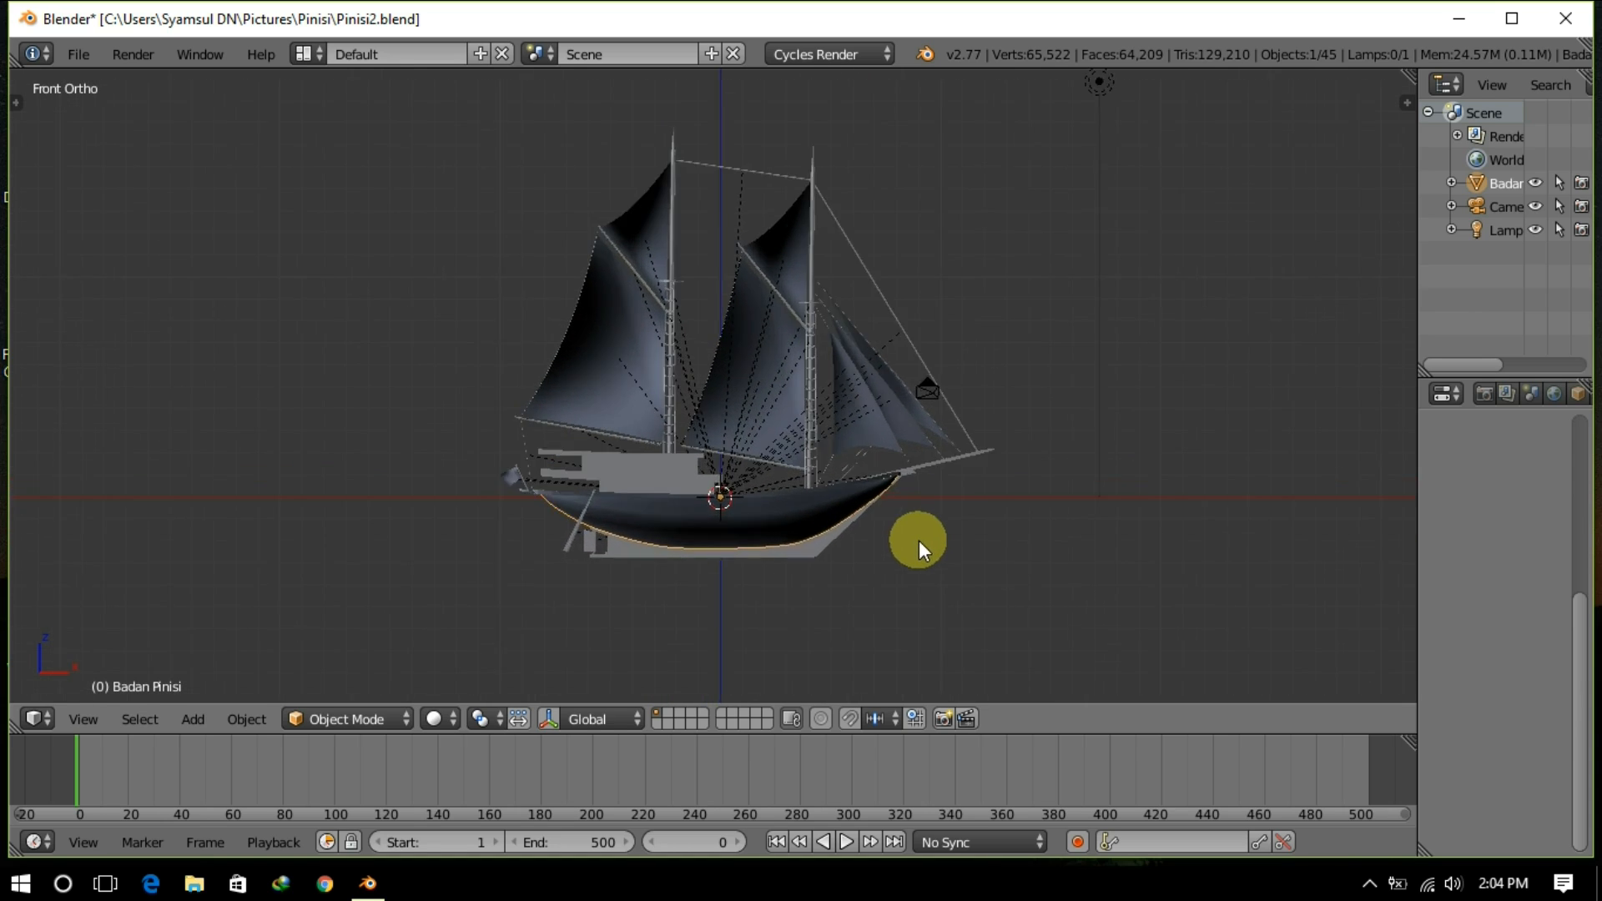
scroll(938, 603, "down", 3)
middle_click_drag(969, 579, 967, 557, "shift")
key("shift+a")
mouse_move(924, 498)
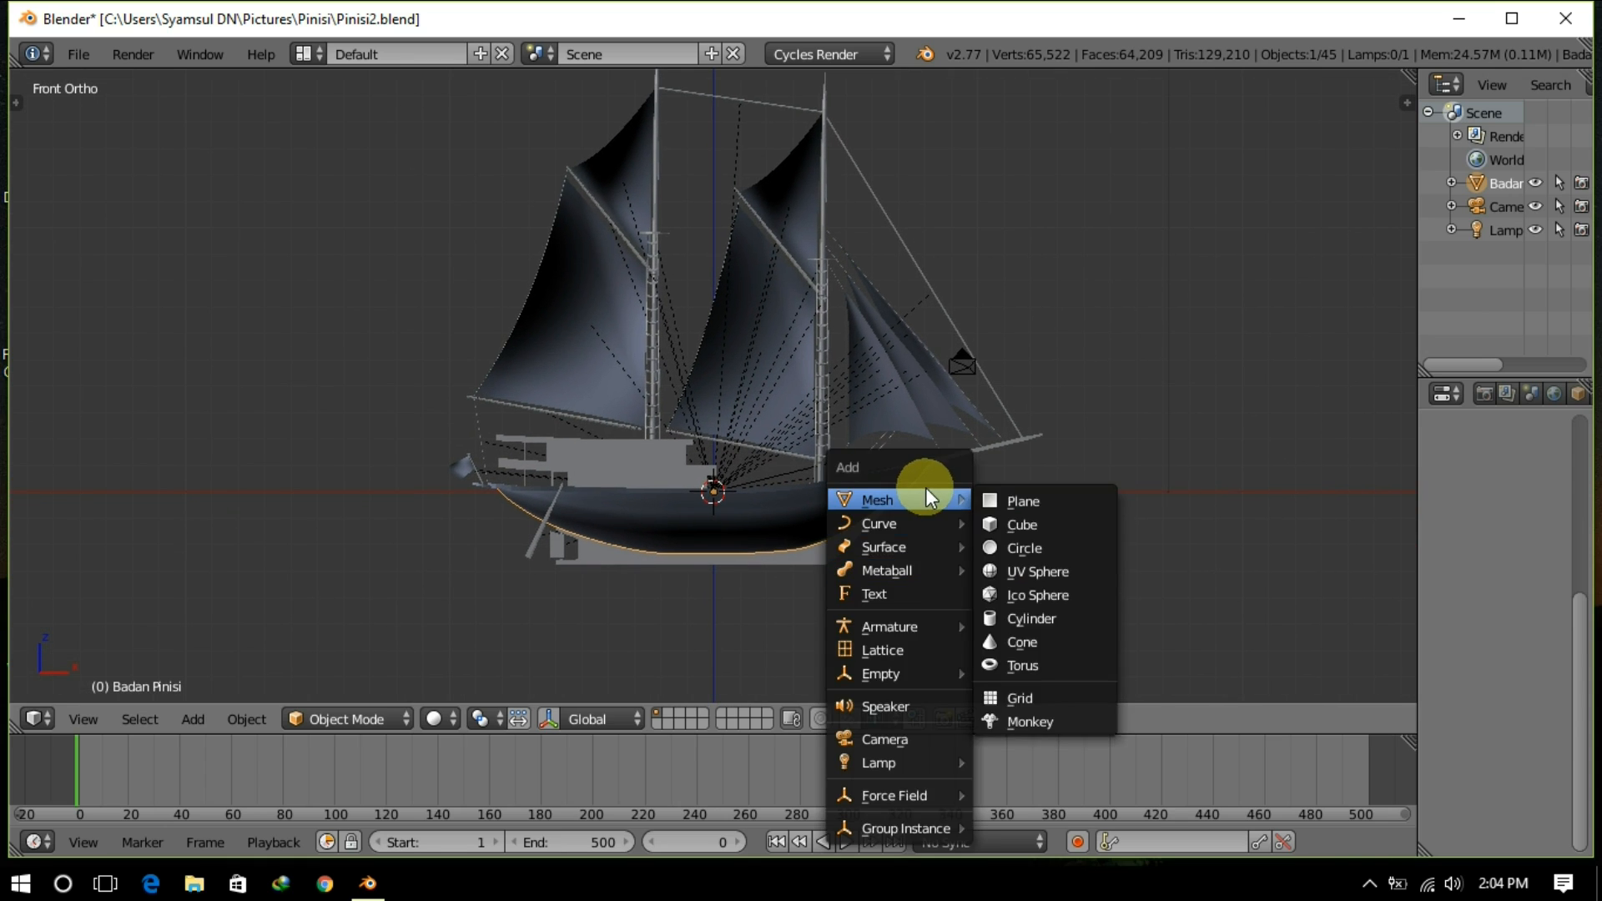
left_click(985, 497)
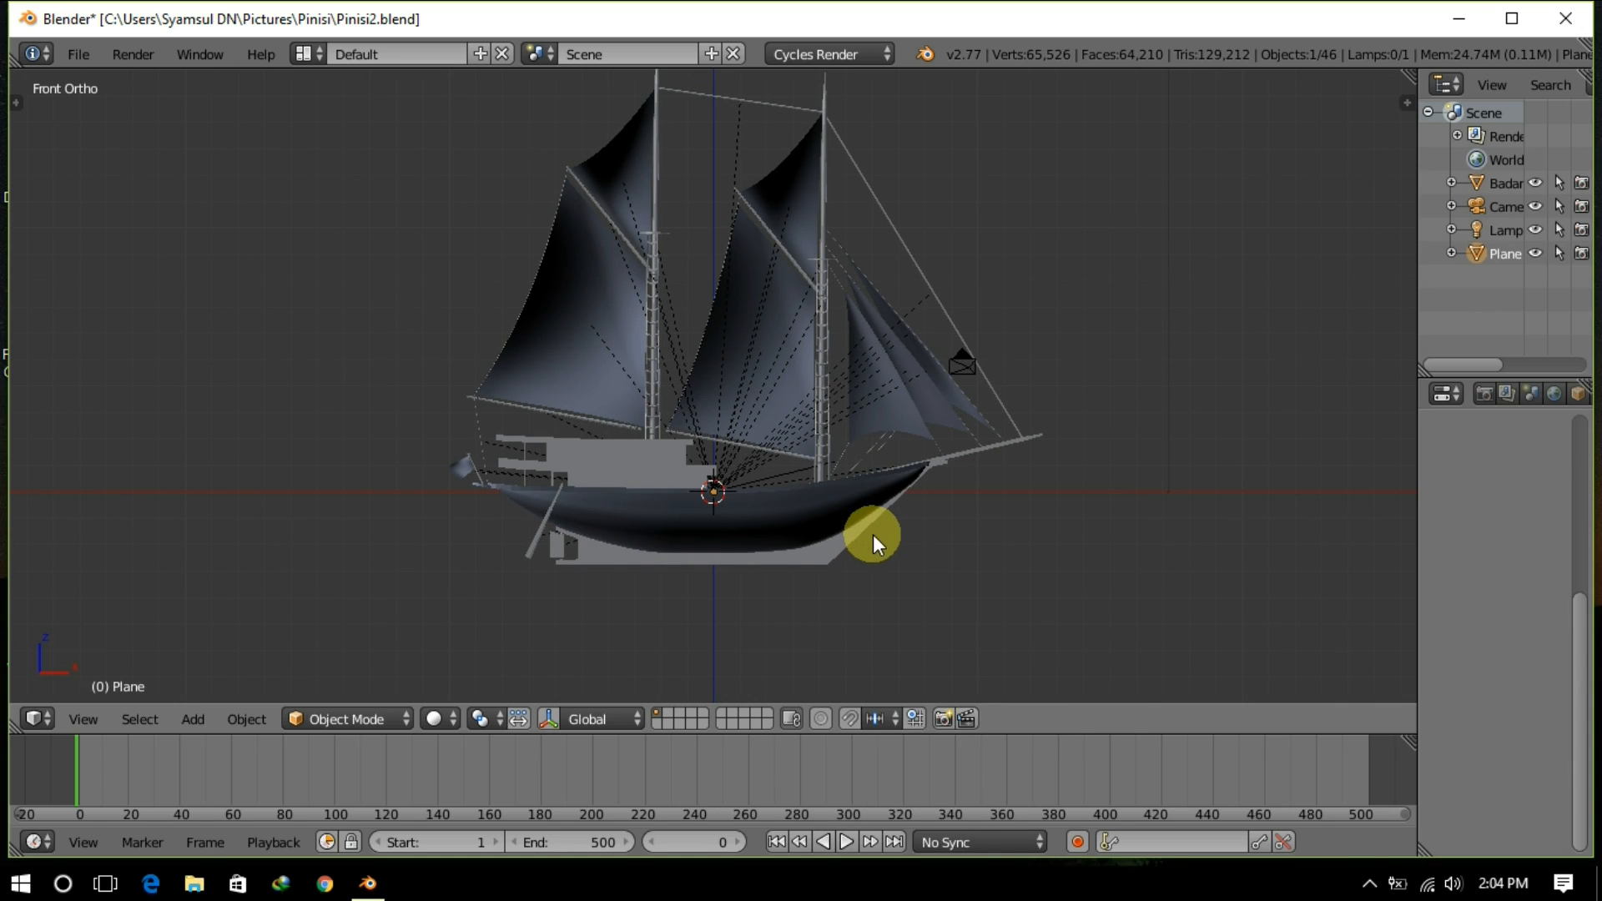
Step: Show the scene in wireframe and add an Ocean modifier to the plane
key("z")
middle_click_drag(953, 544, 913, 601)
scroll(1554, 397, "down", 2)
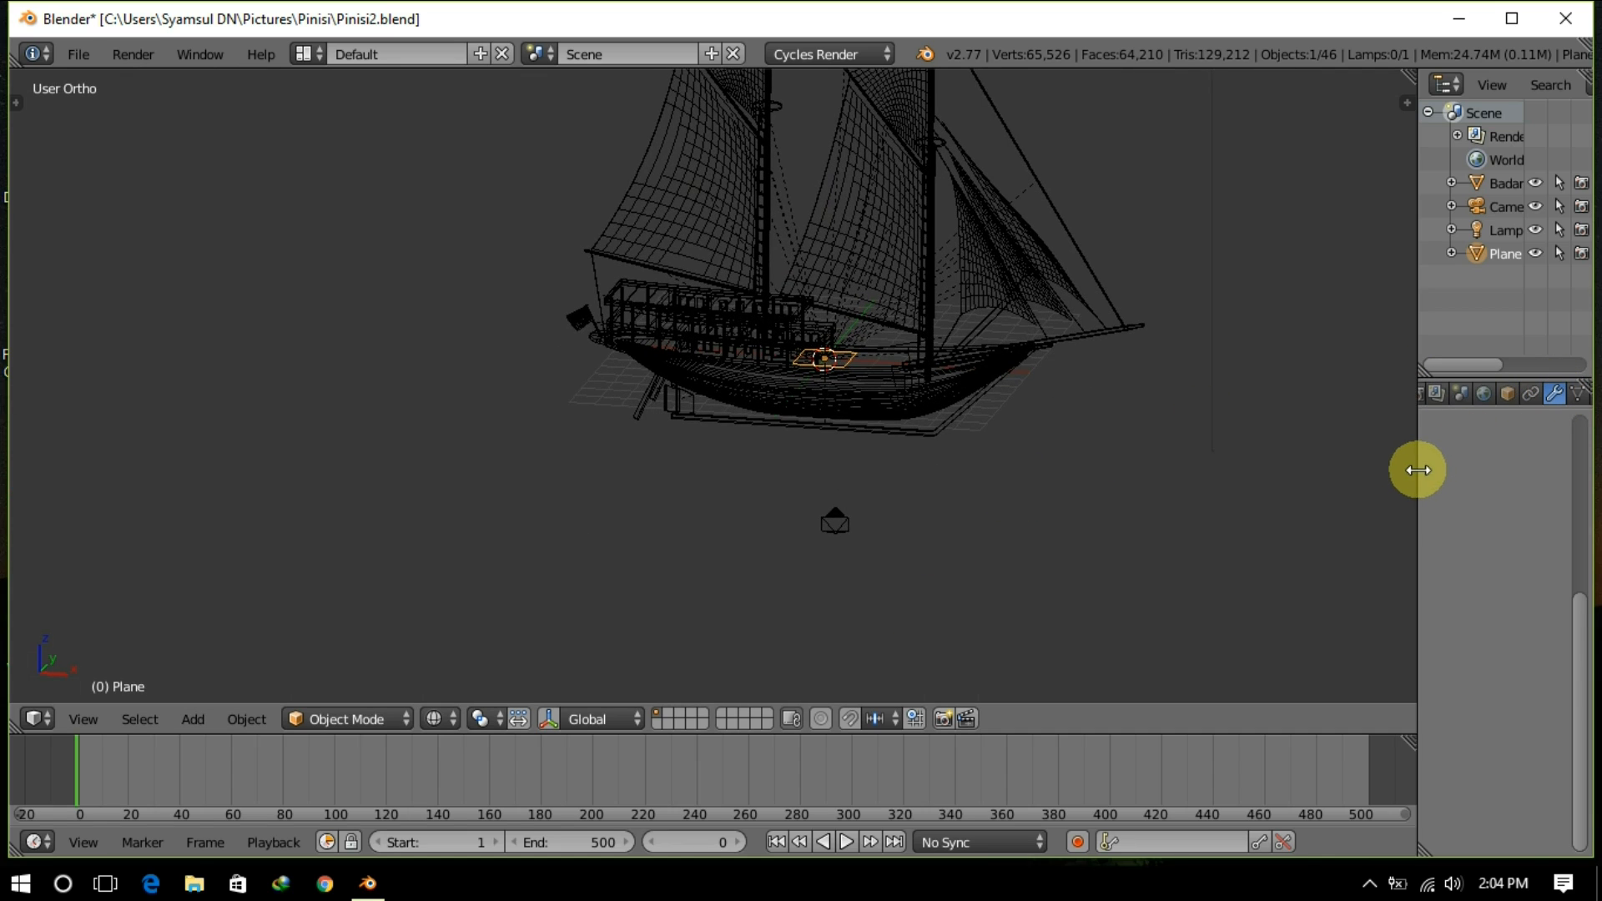
left_click_drag(1416, 470, 1358, 466)
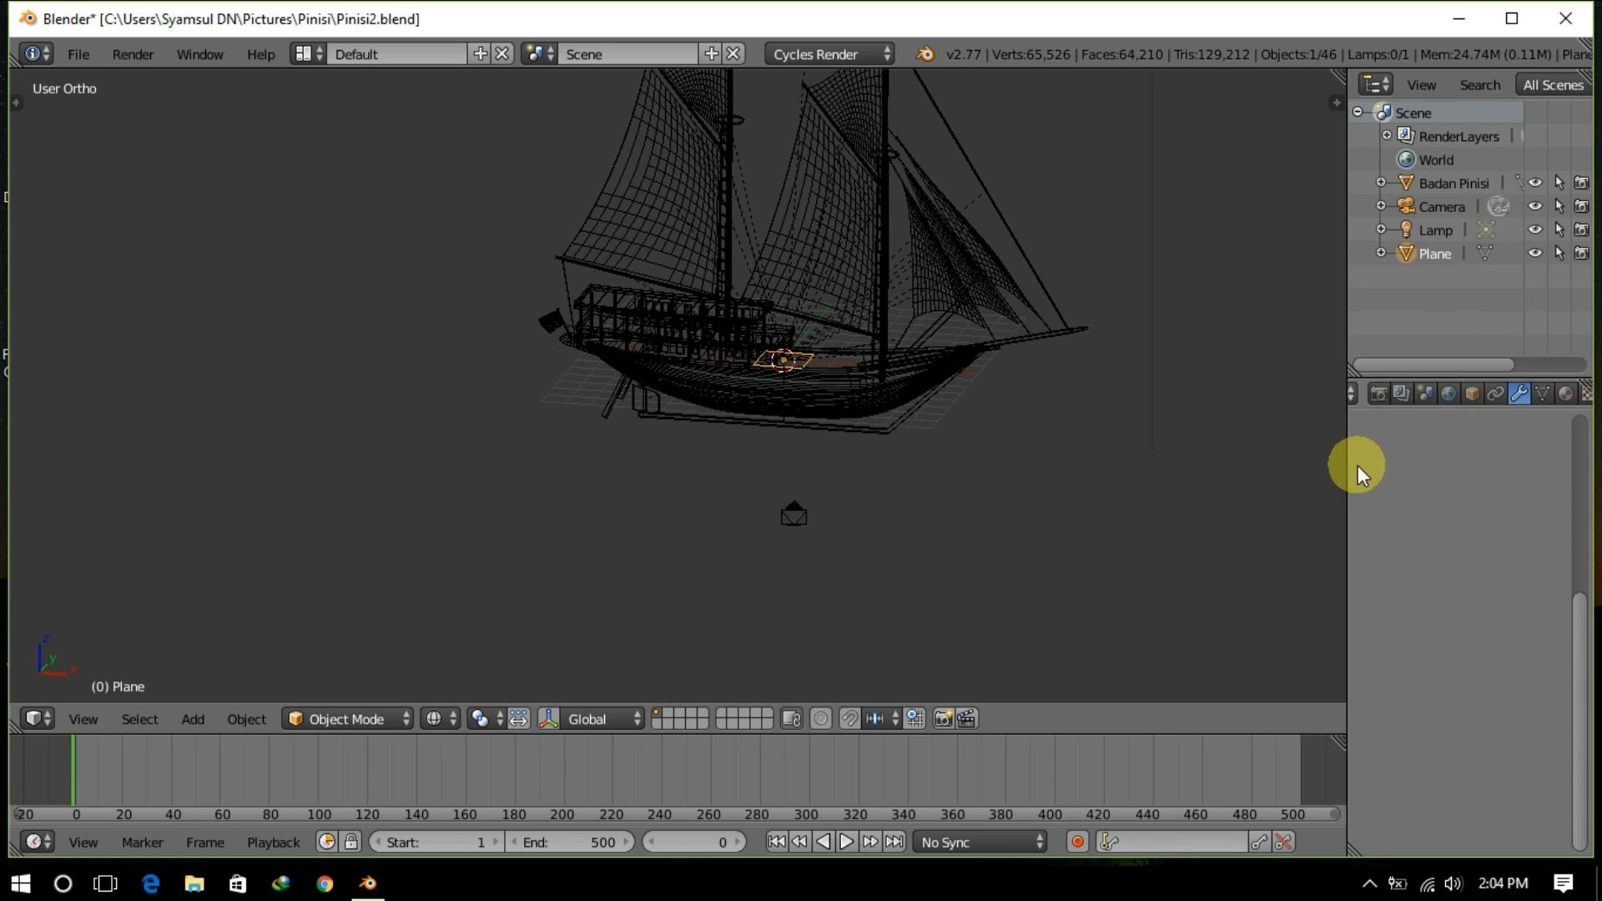
left_click(1517, 397)
left_click(1494, 471)
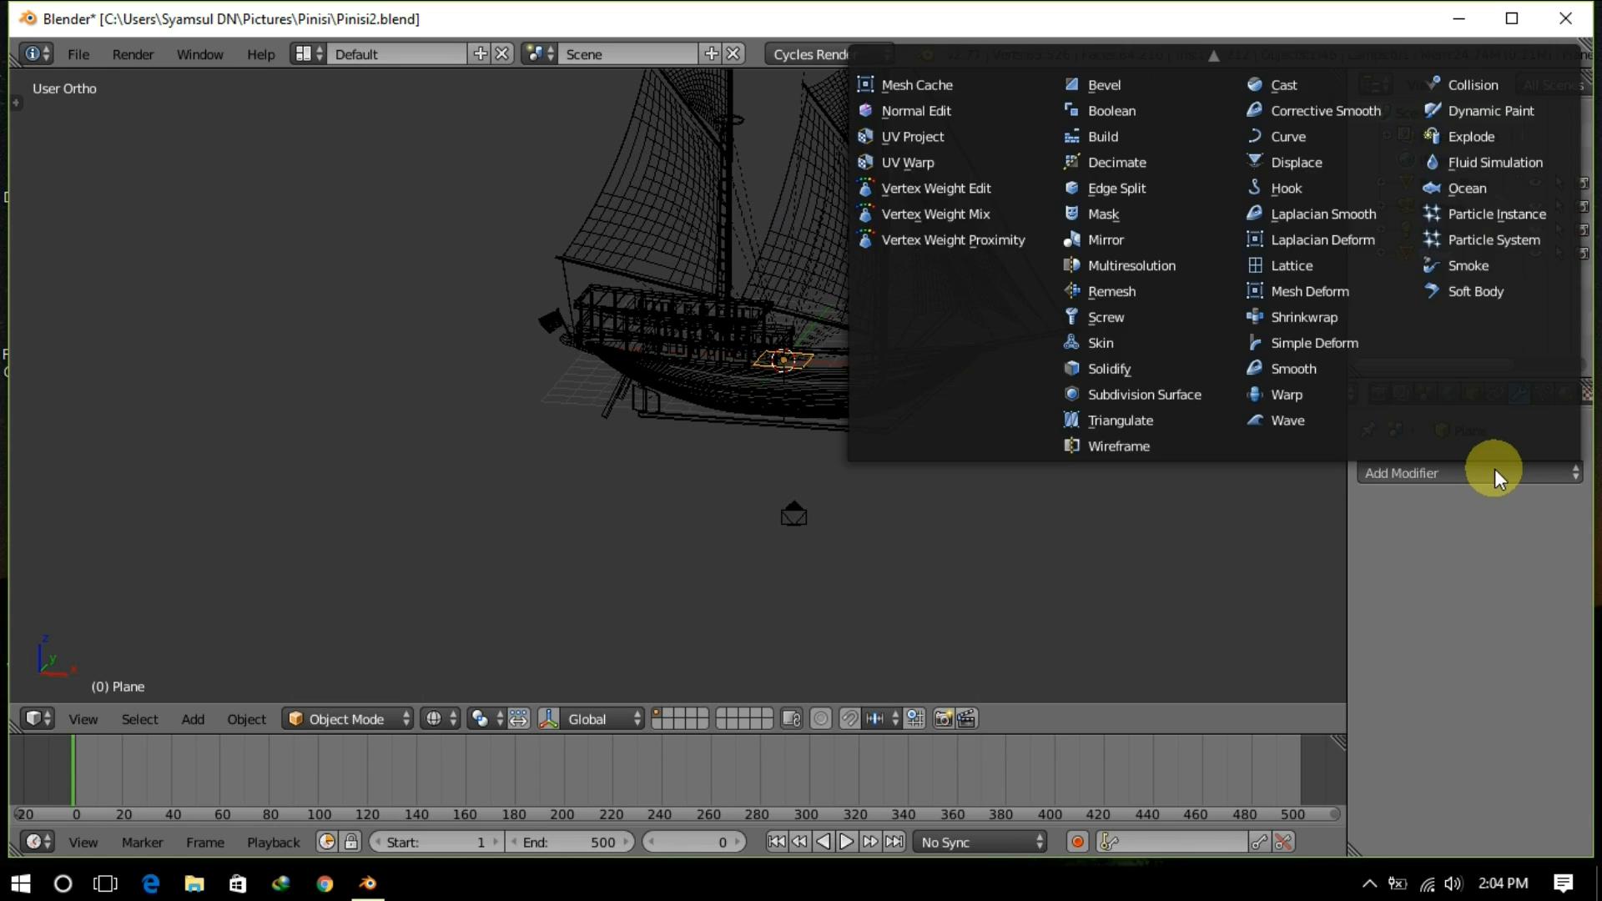
left_click(1455, 191)
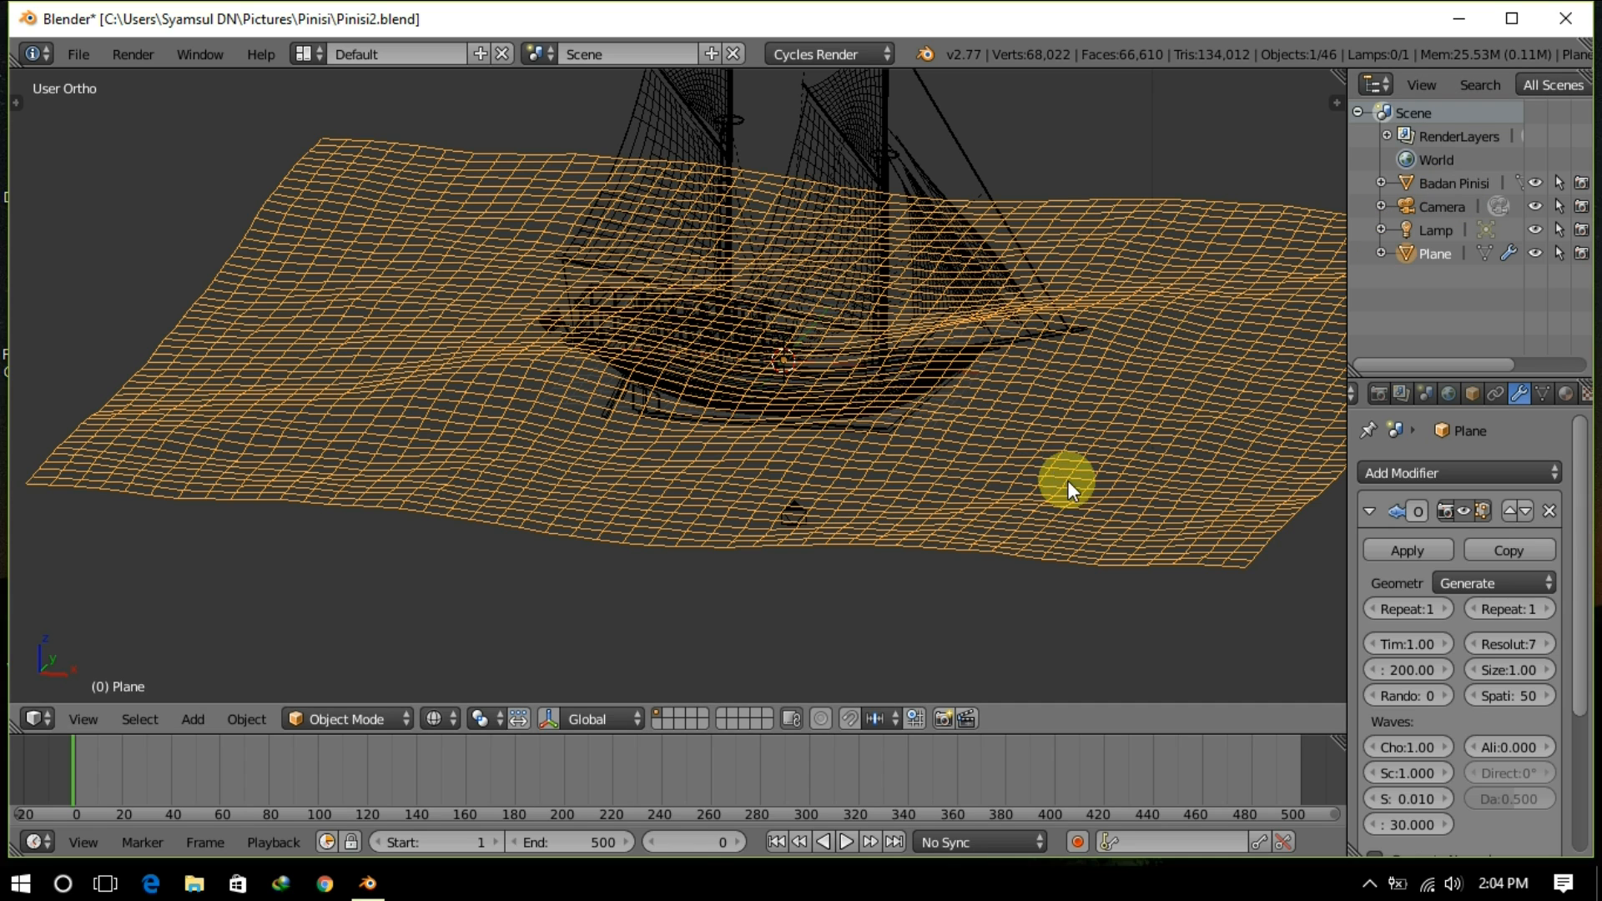
scroll(1218, 579, "down", 3)
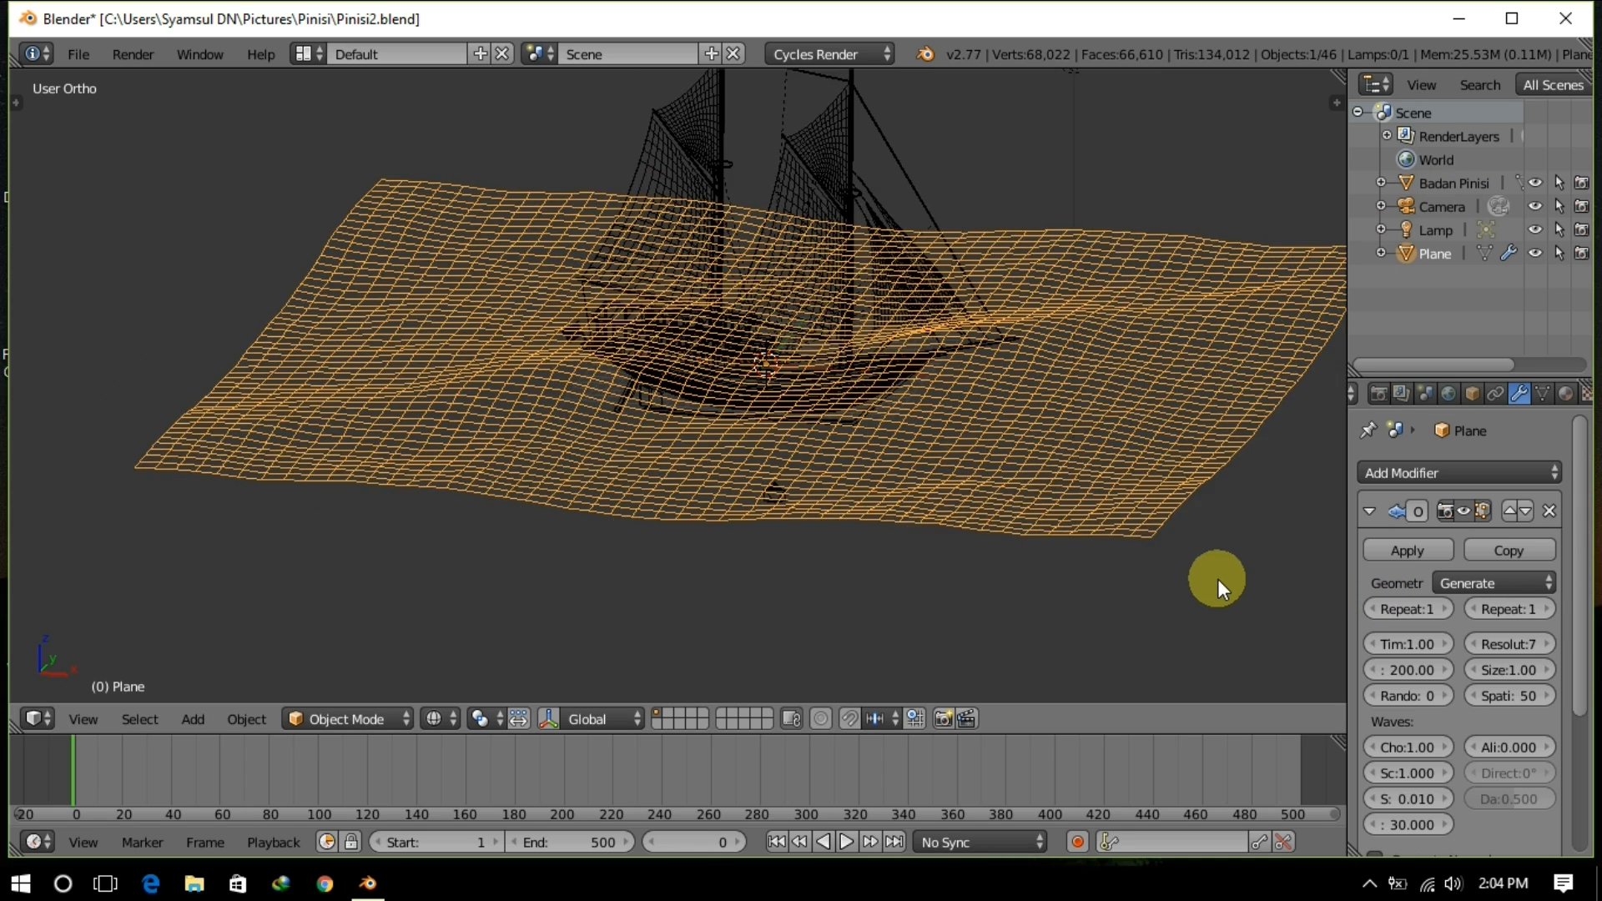
Step: Return the viewport to solid shading and show the ship and ocean plane in front orthographic view
key("z")
middle_click_drag(1212, 574, 1080, 594)
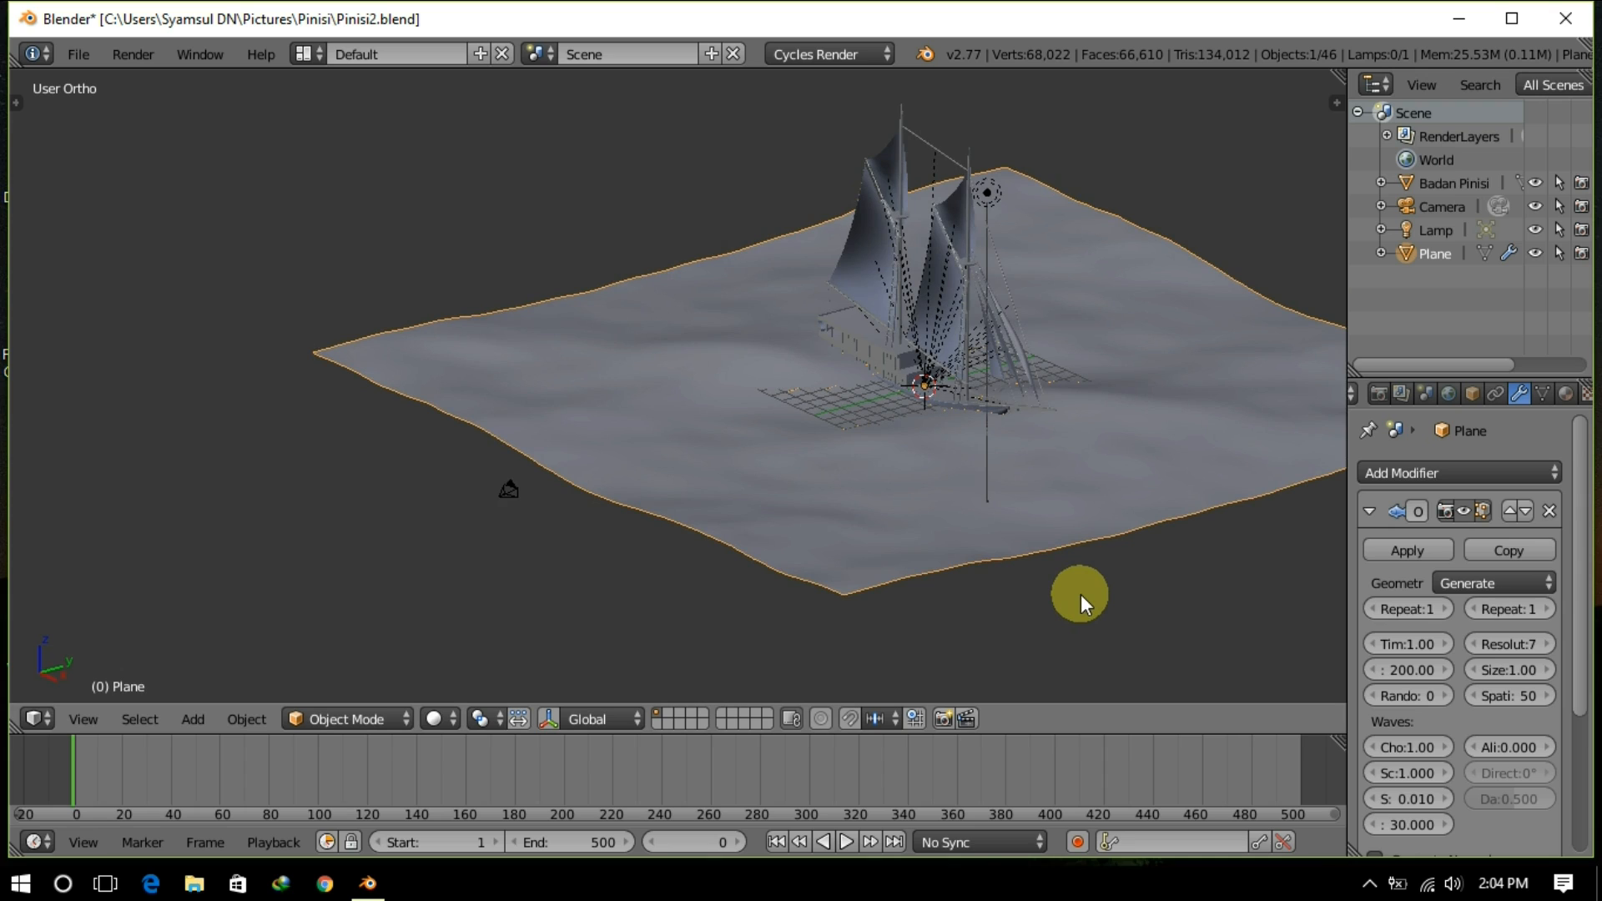
key("KP_1")
scroll(1074, 553, "up", 1)
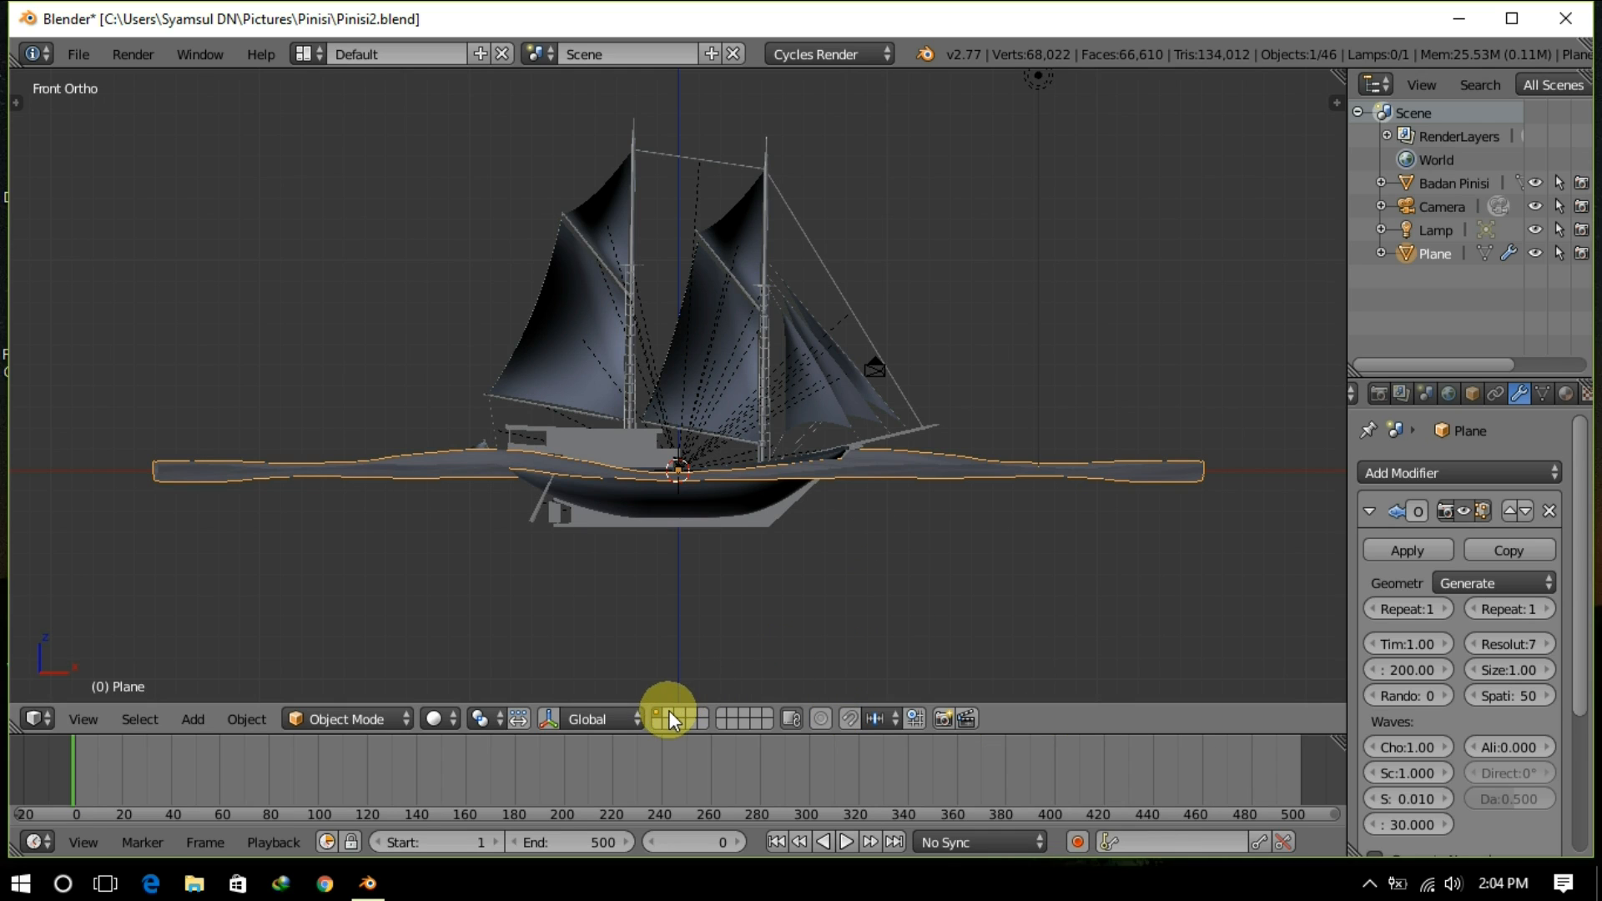
Step: Move the ocean plane to layer 2 and display only that layer
key("m")
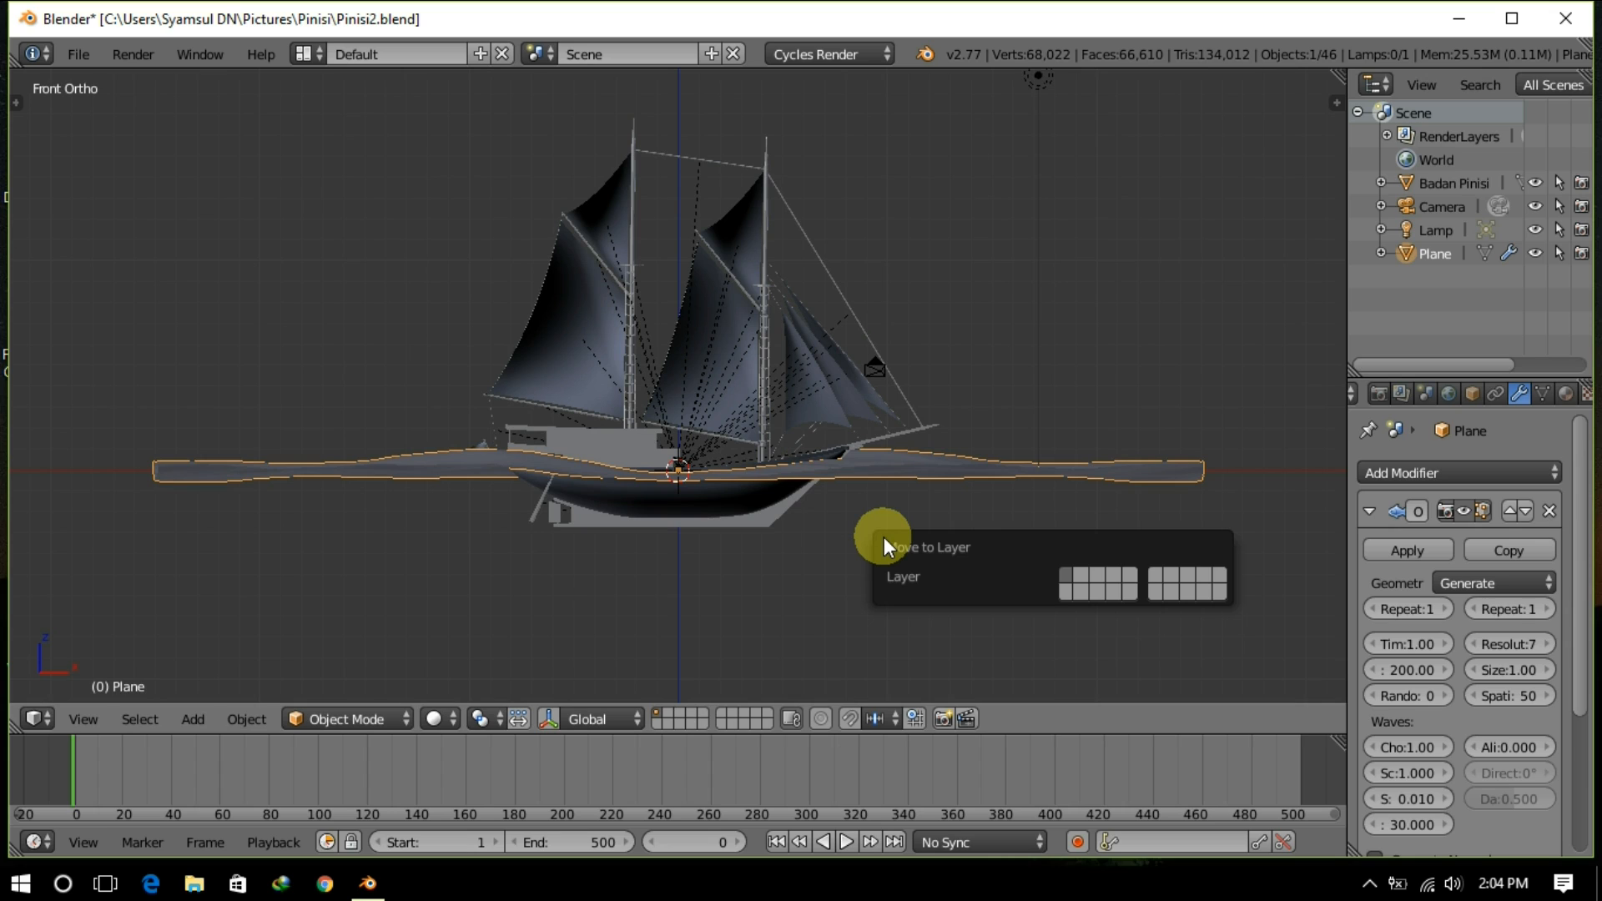
key("2")
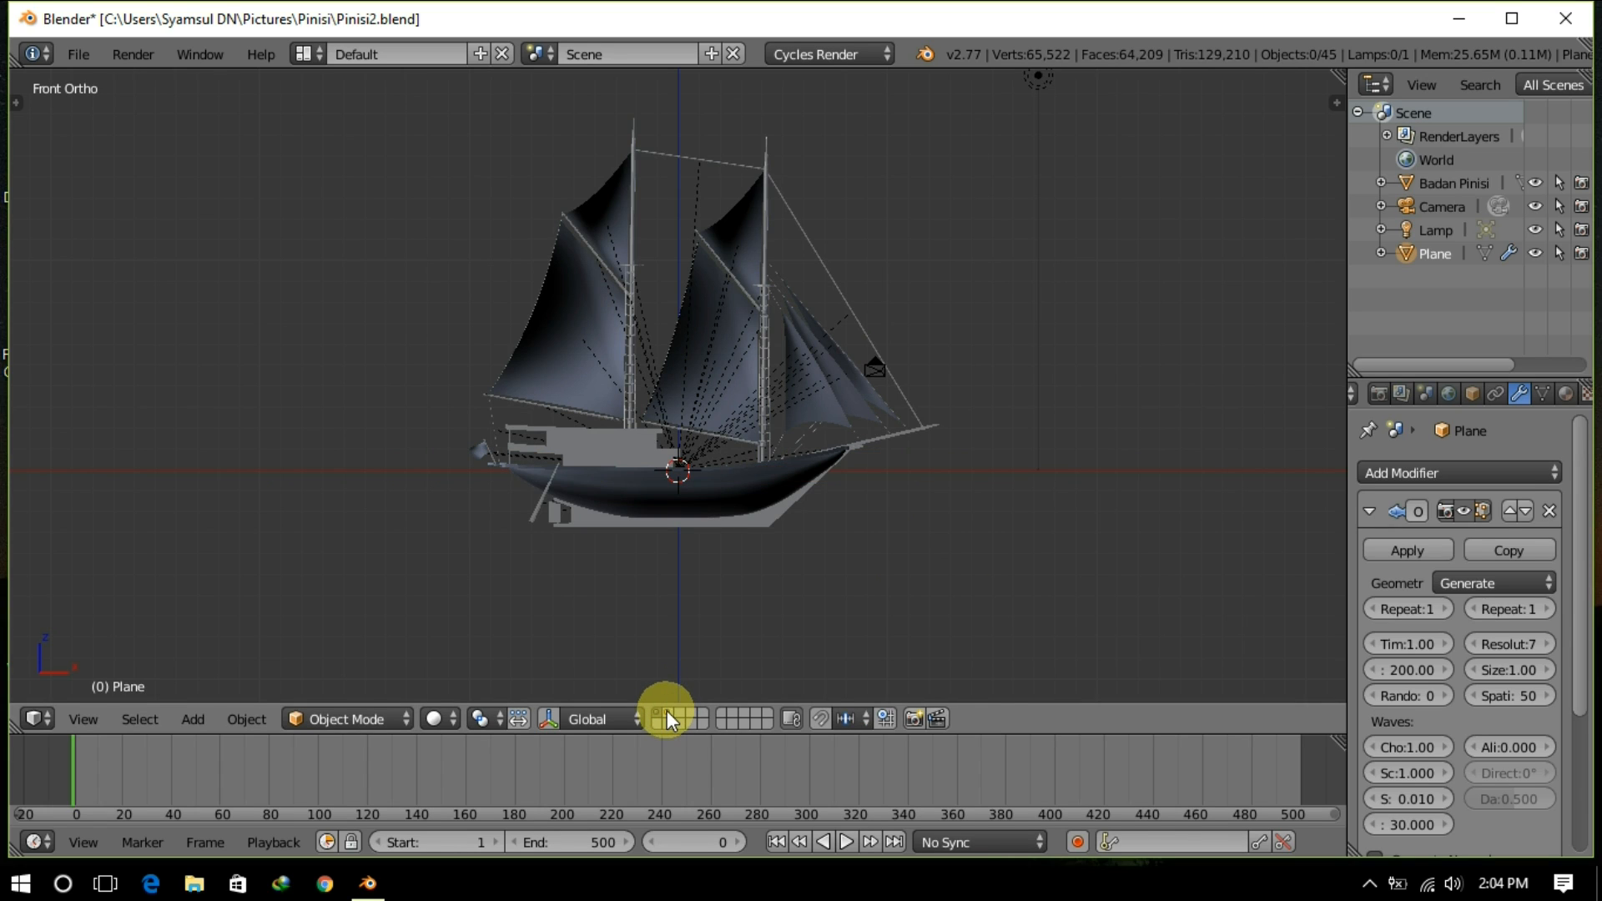
left_click(667, 711)
Step: Rename the ocean plane object as Laut
middle_click_drag(734, 659, 945, 569)
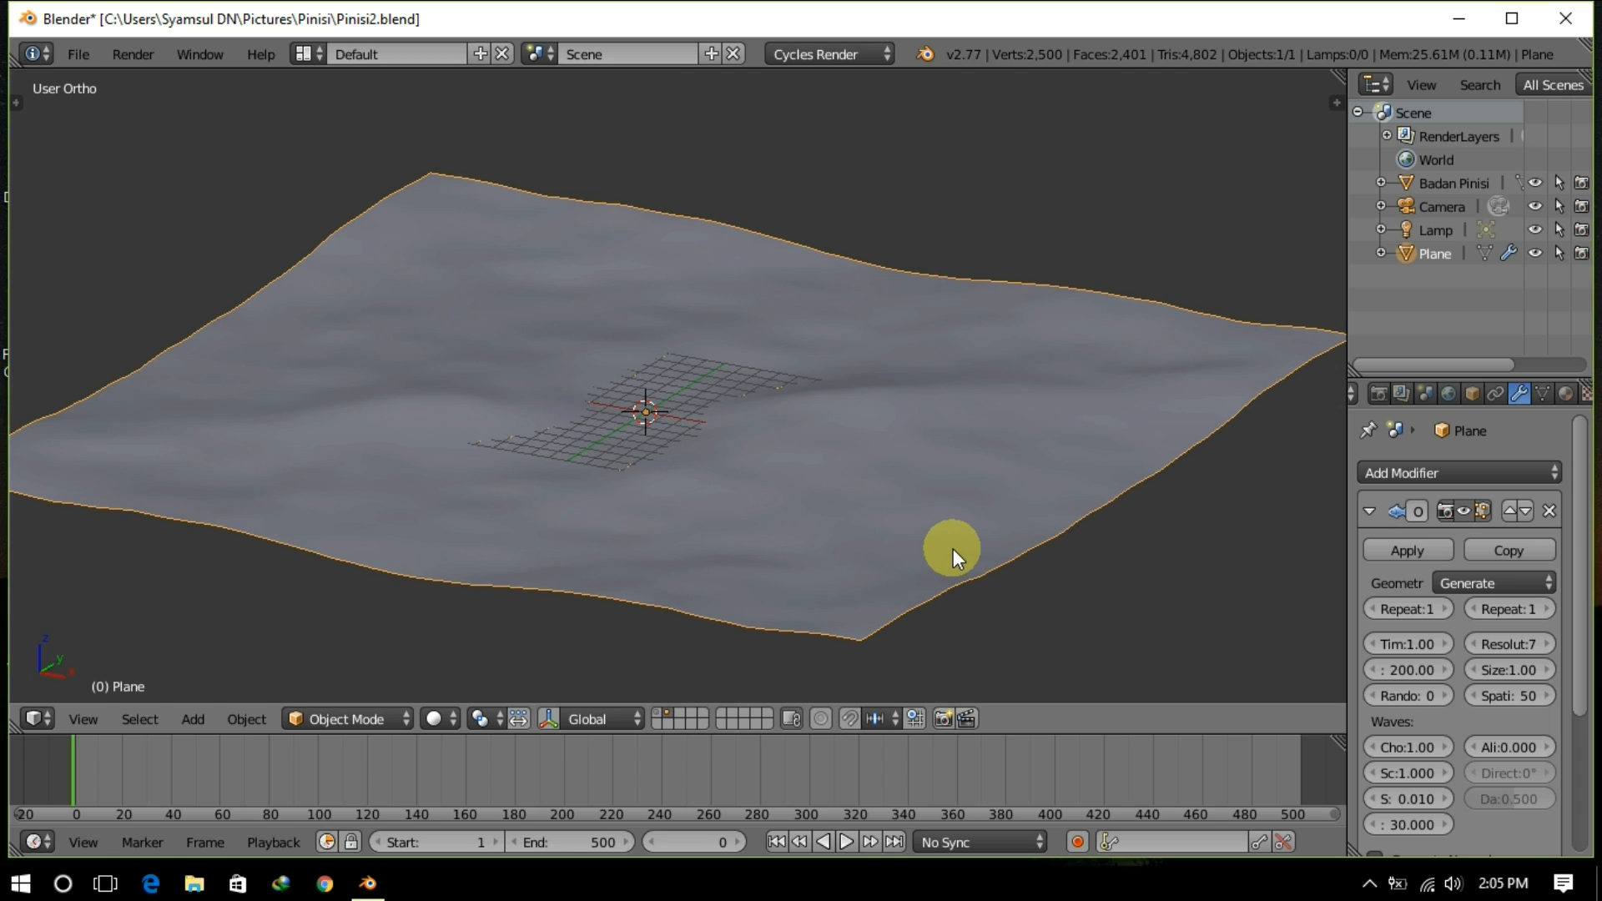
double_click(1435, 254)
type("Laut")
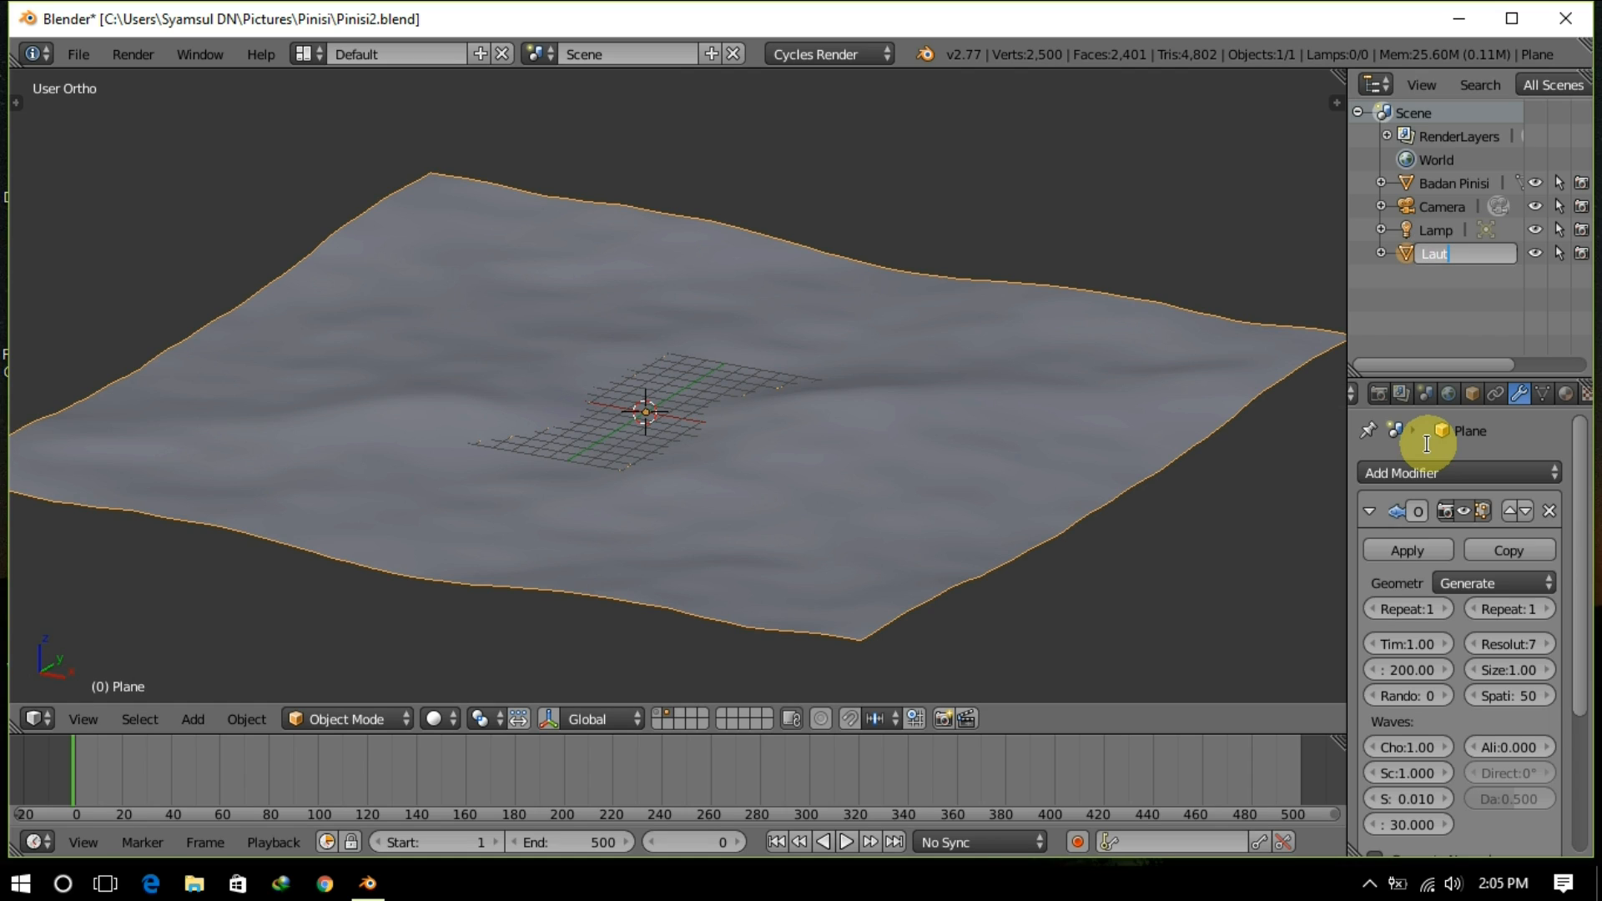
key("Return")
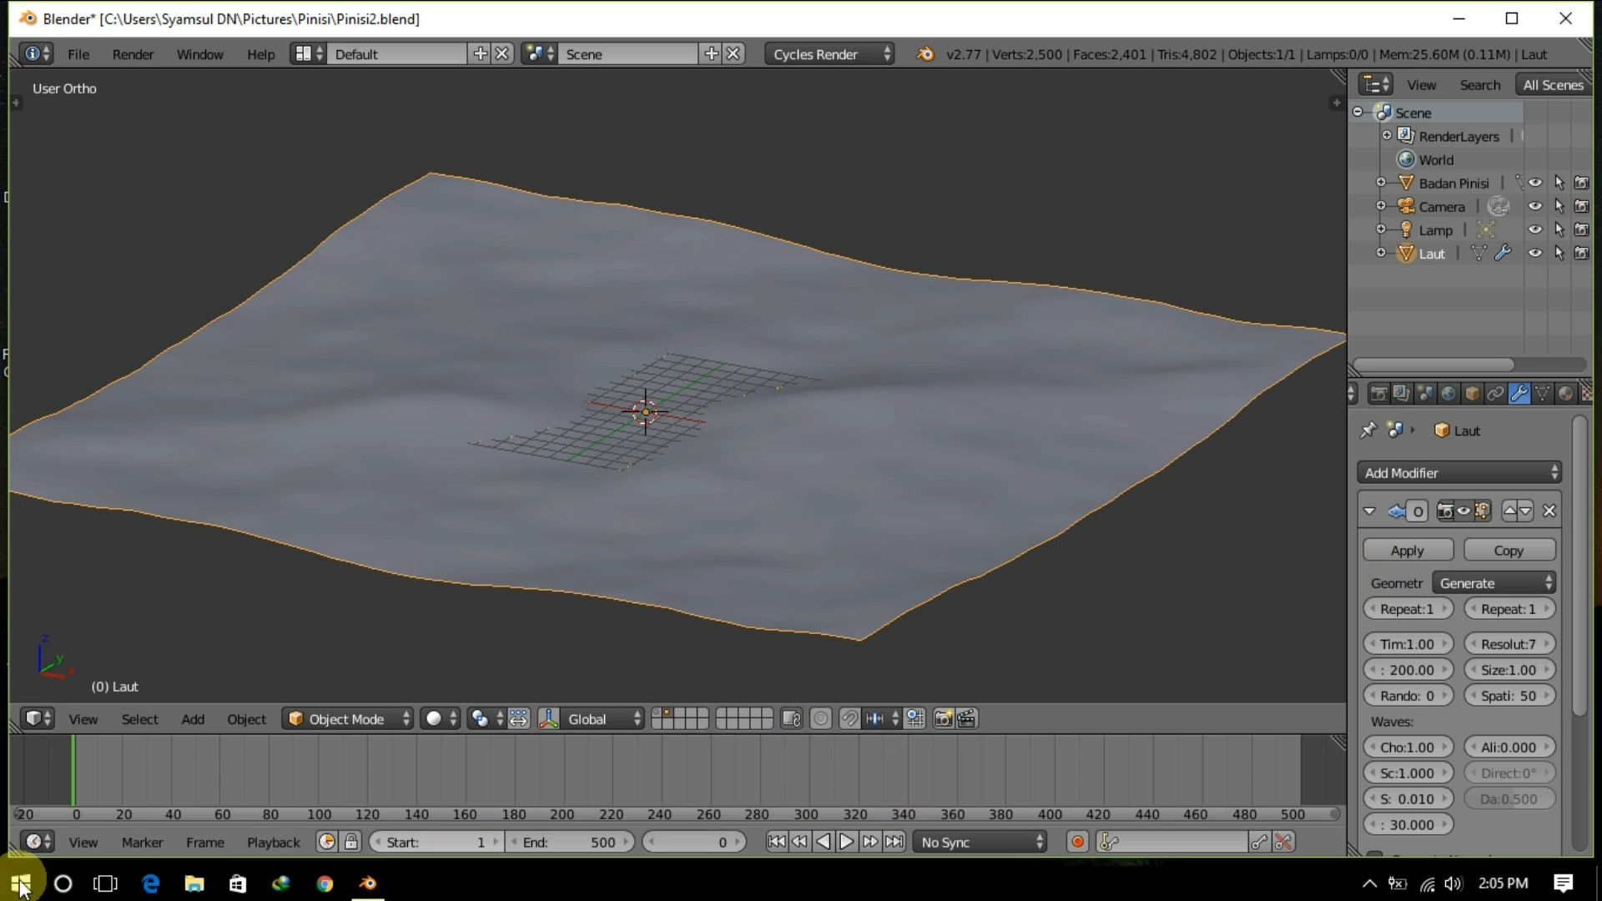
Step: Play the animation to check the ocean's motion, stop it and return to frame 0
key("alt+a")
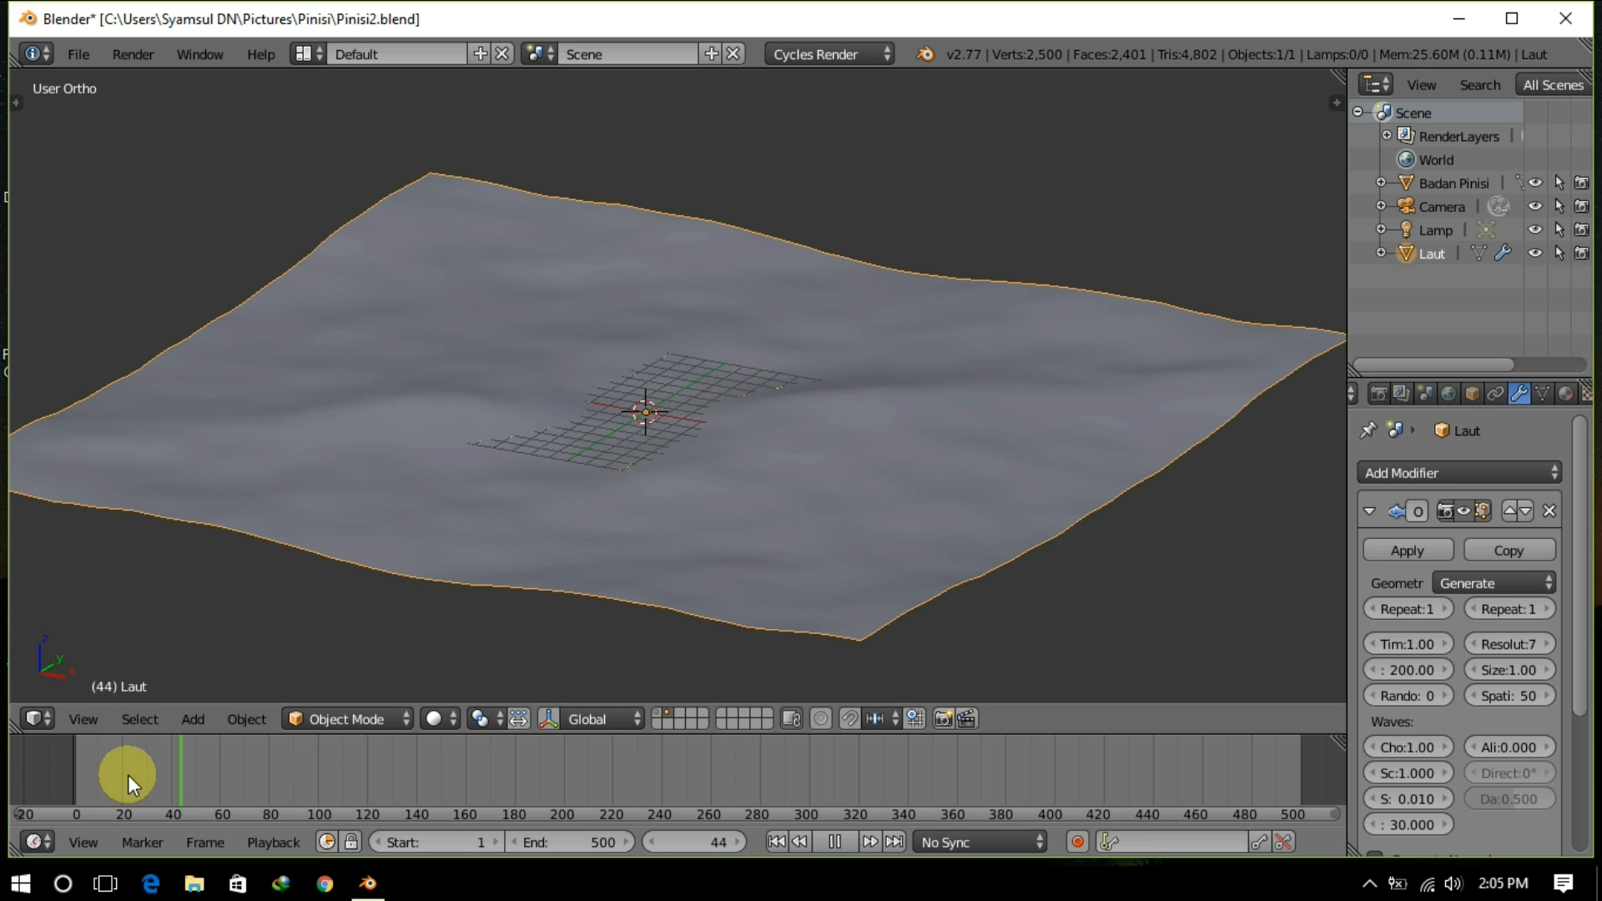
key("Escape")
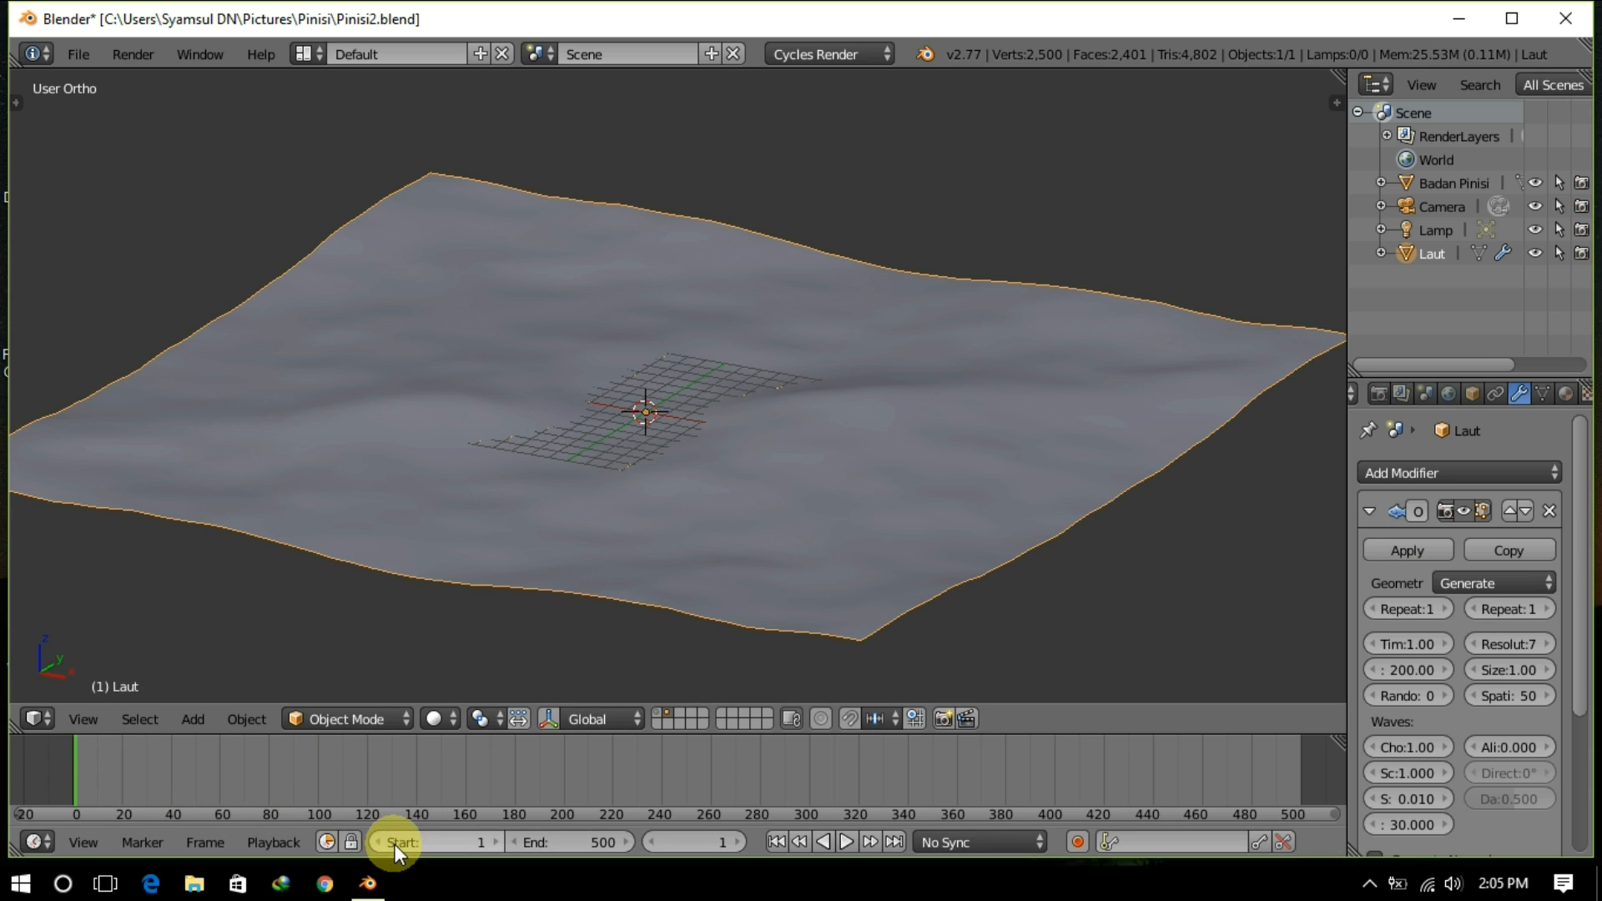
left_click(73, 762)
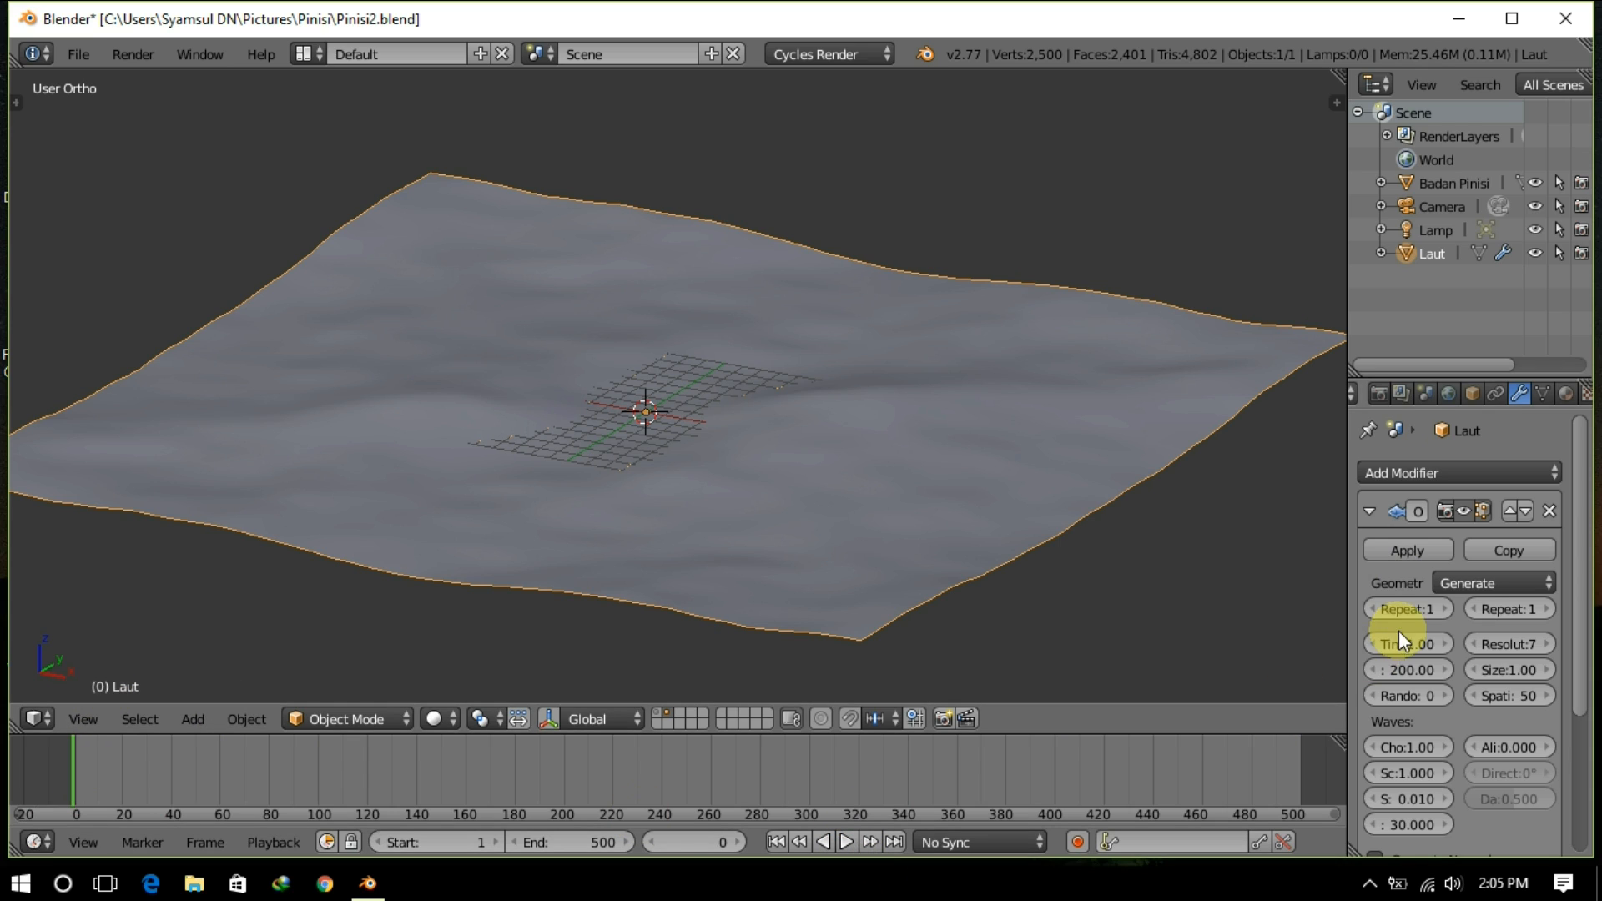
Step: Enlarge the modifier settings area and insert a keyframe on the Ocean modifier's Time value of 1.00 at frame 0
scroll(1415, 639, "down", 3)
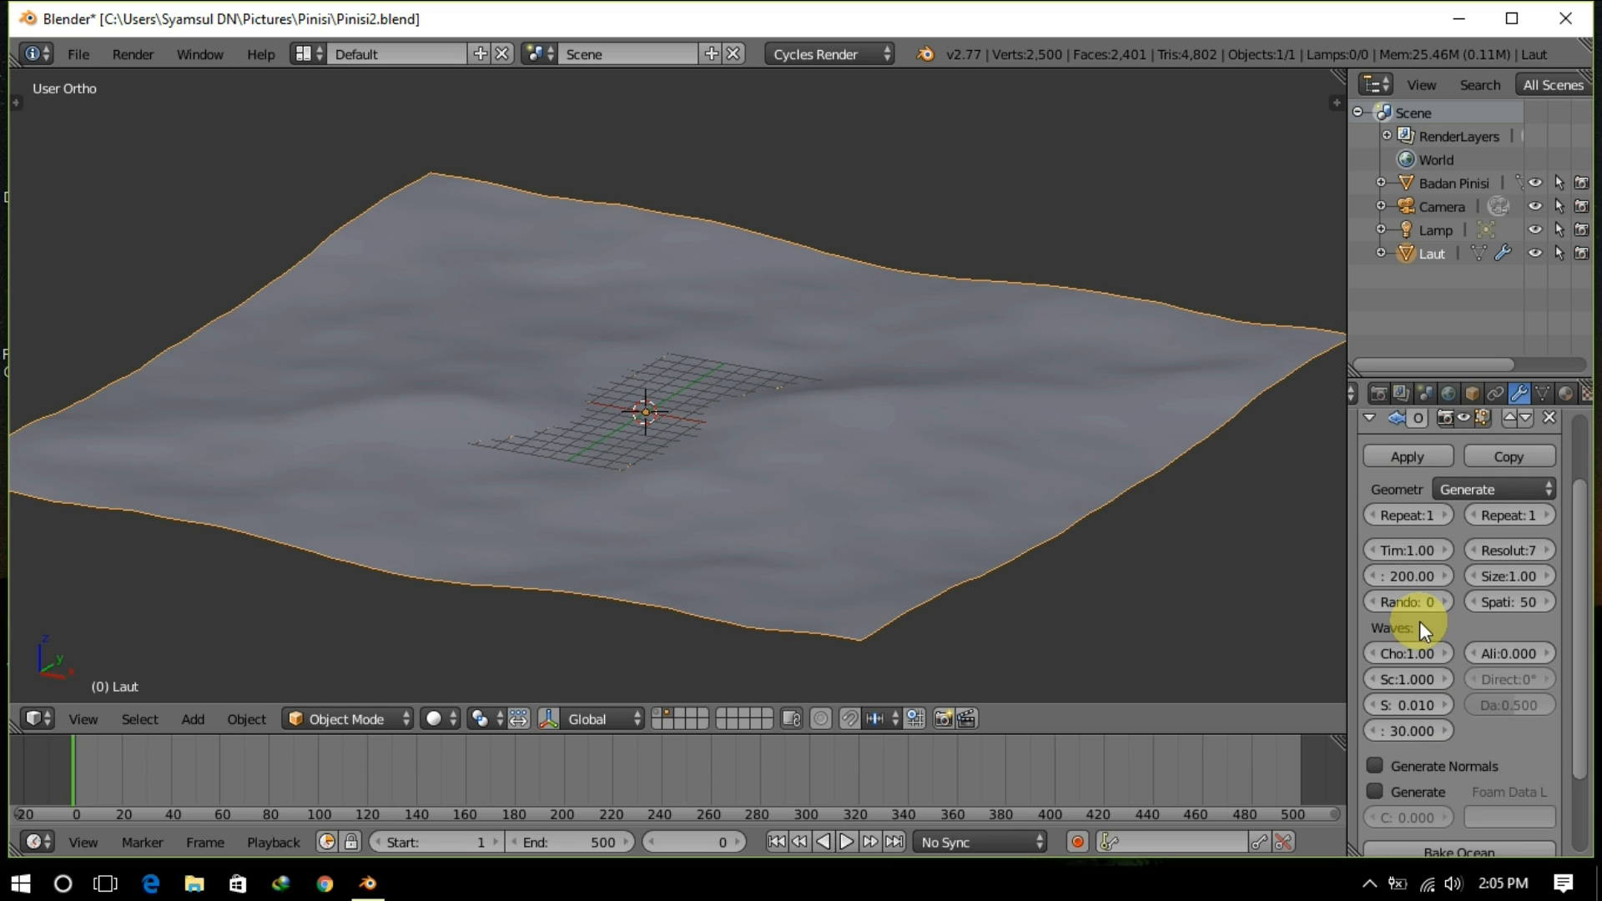
scroll(1420, 630, "up", 2)
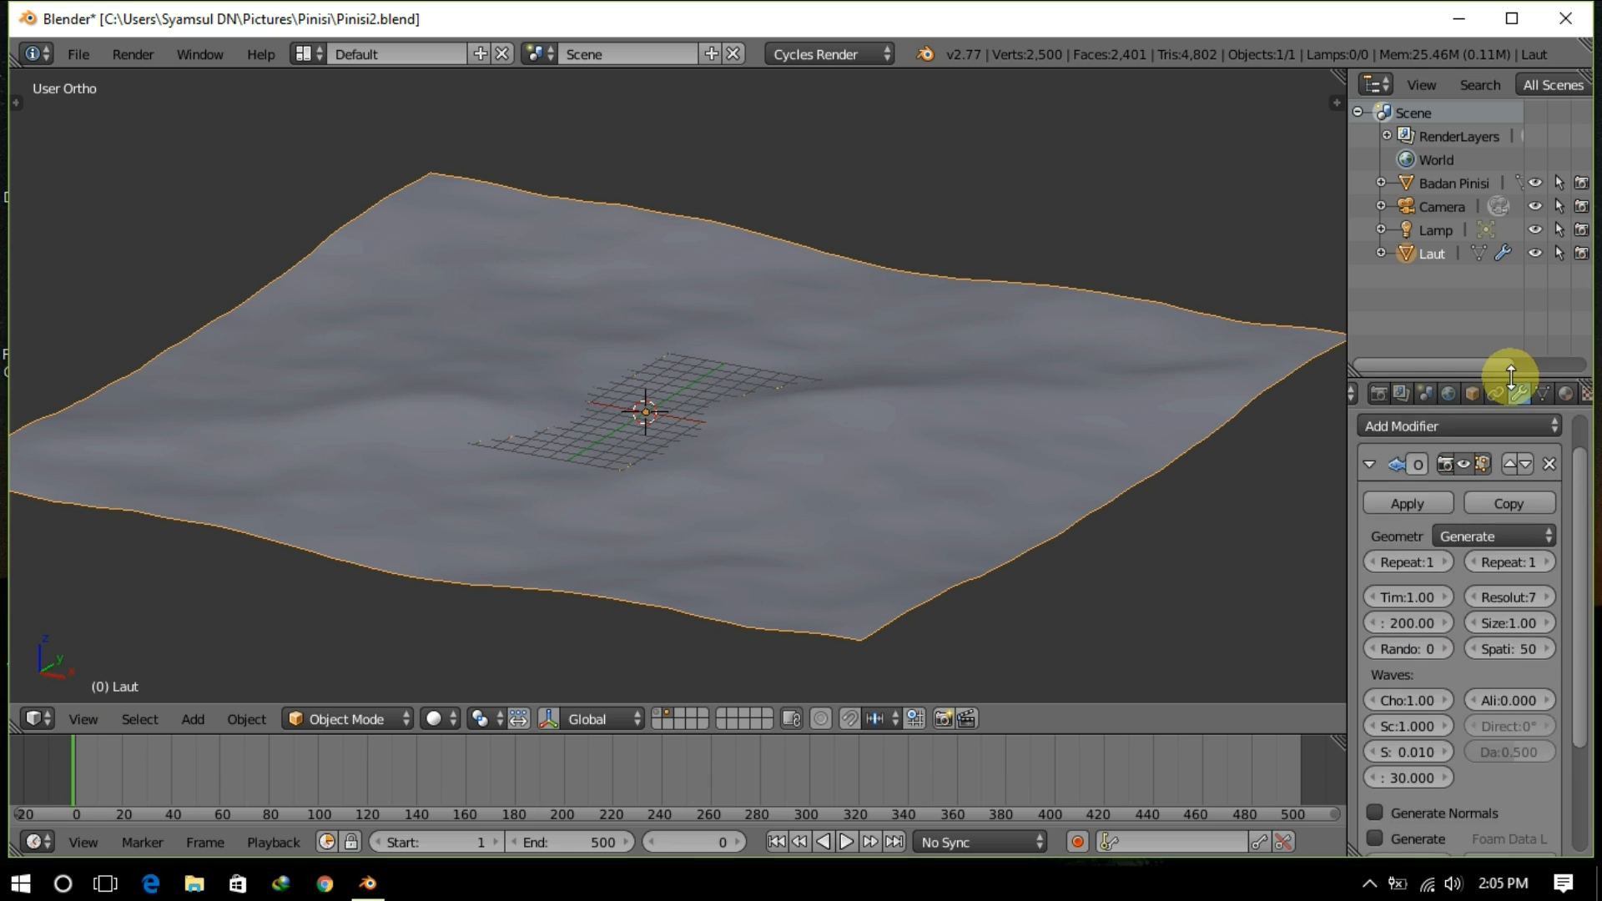
left_click_drag(1516, 377, 1516, 298)
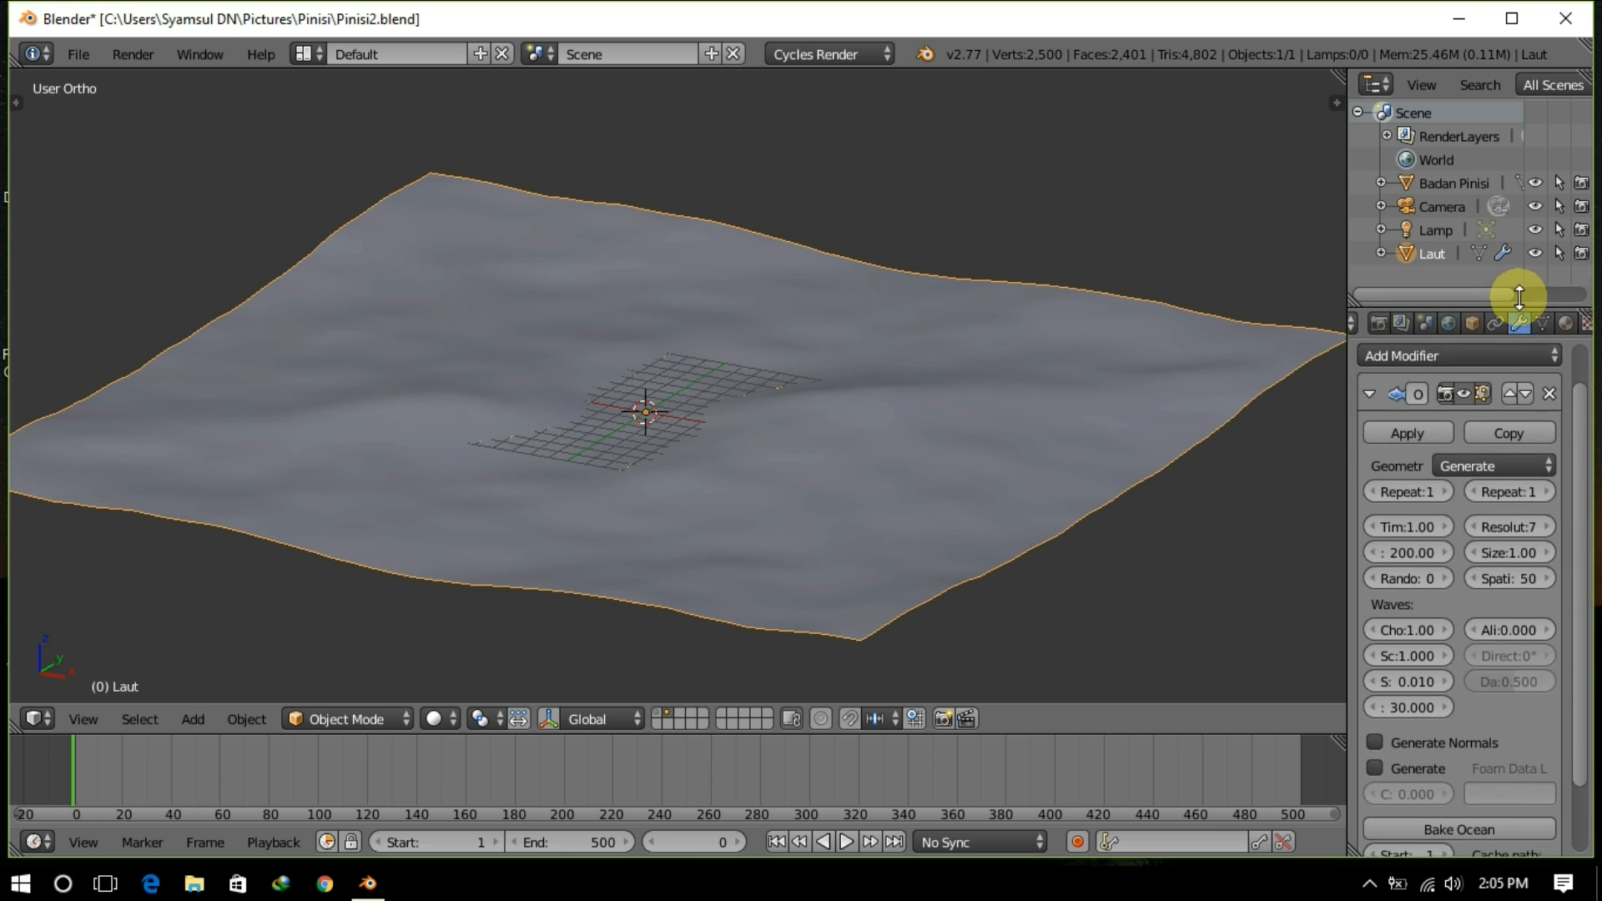
right_click(1398, 516)
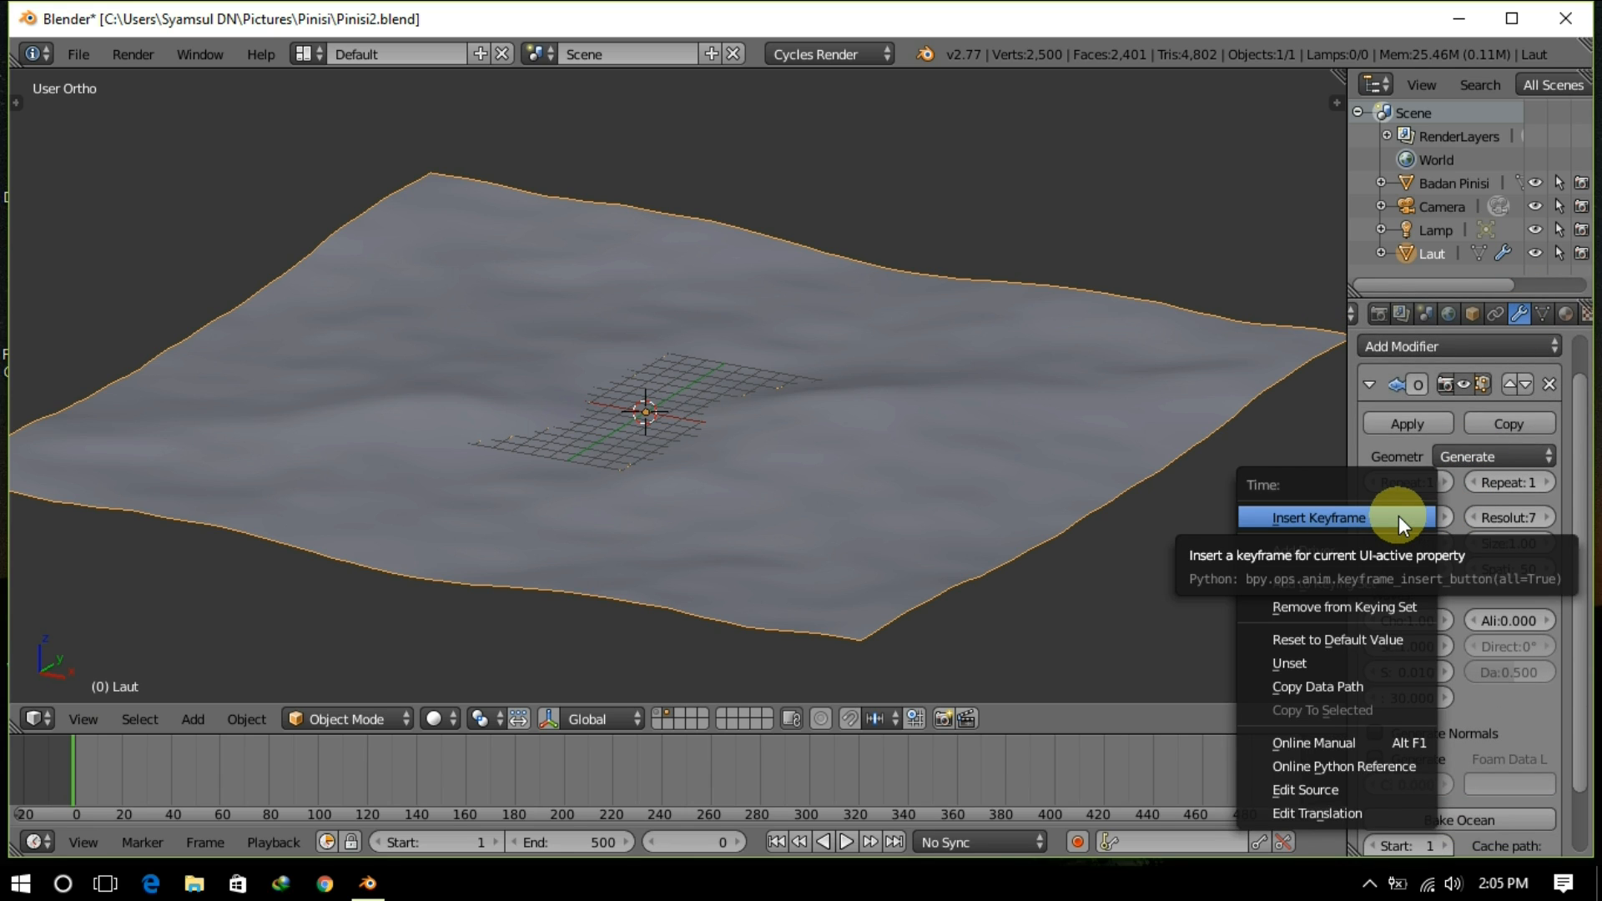
left_click(1398, 516)
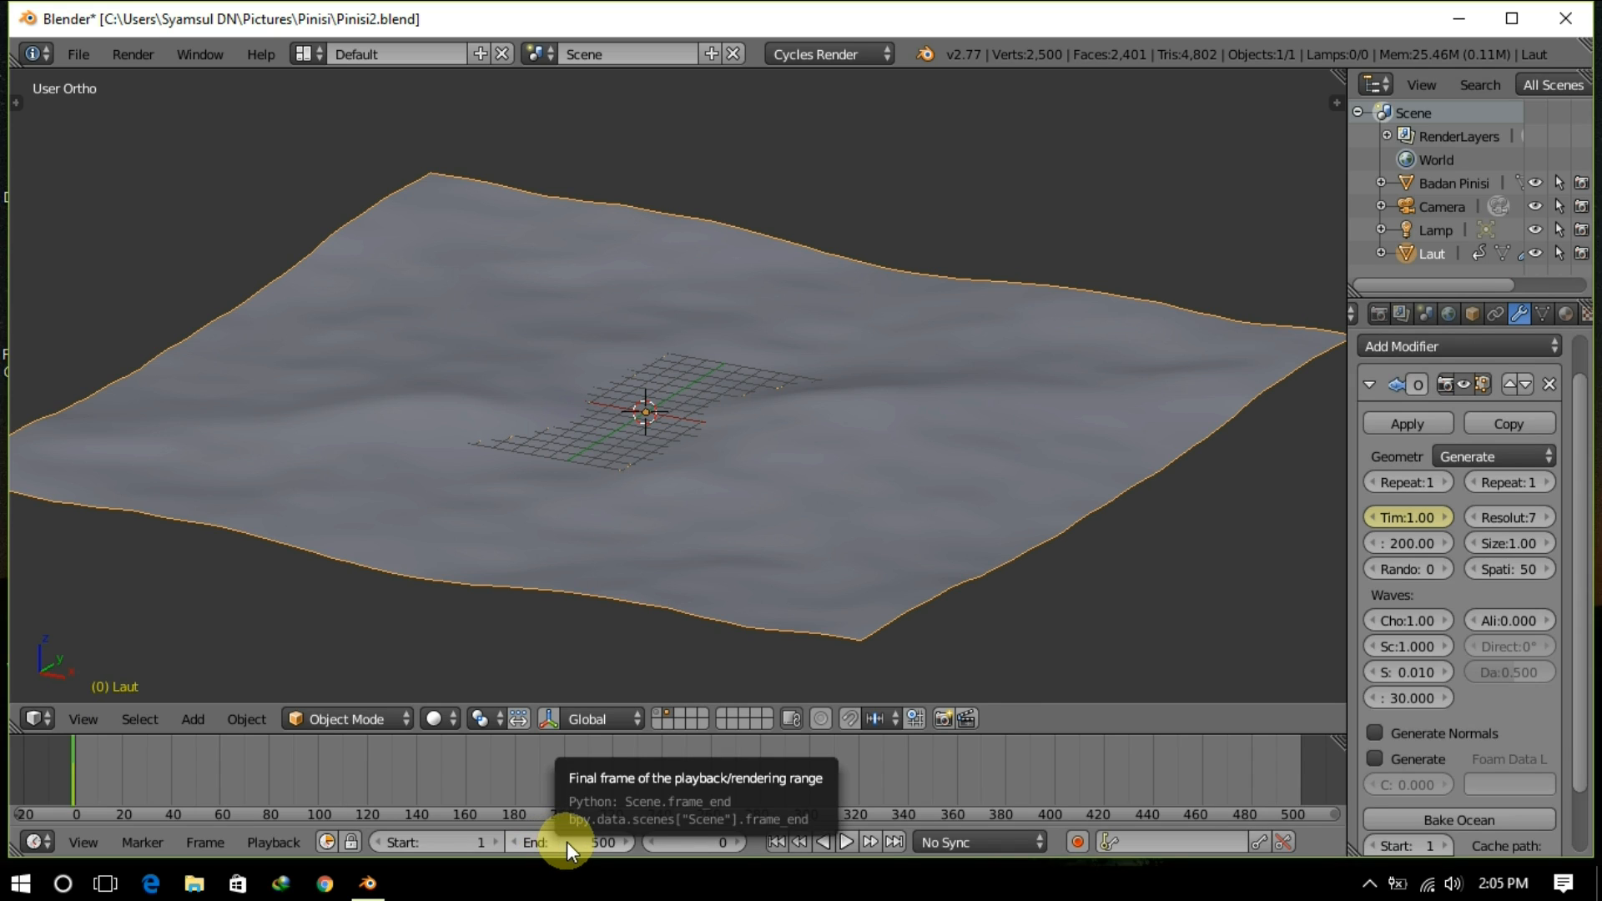
Step: Set the current frame to 500, the end of the playback range
mouse_move(573, 843)
left_mouse_down()
mouse_move(215, 842)
mouse_move(576, 842)
left_mouse_up()
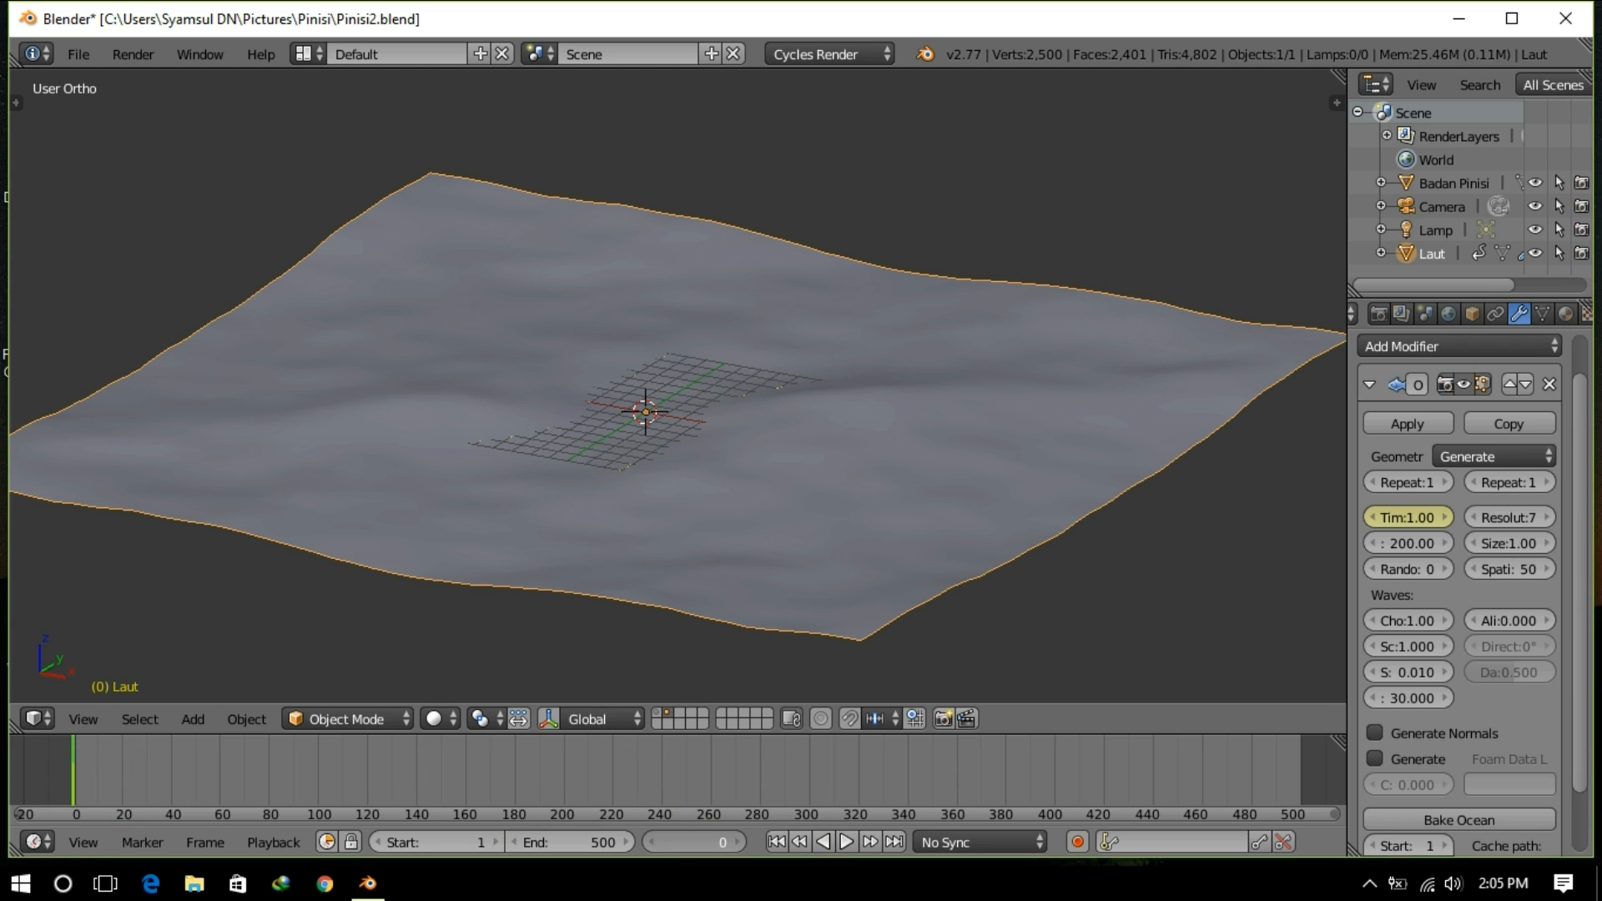
key("alt+a")
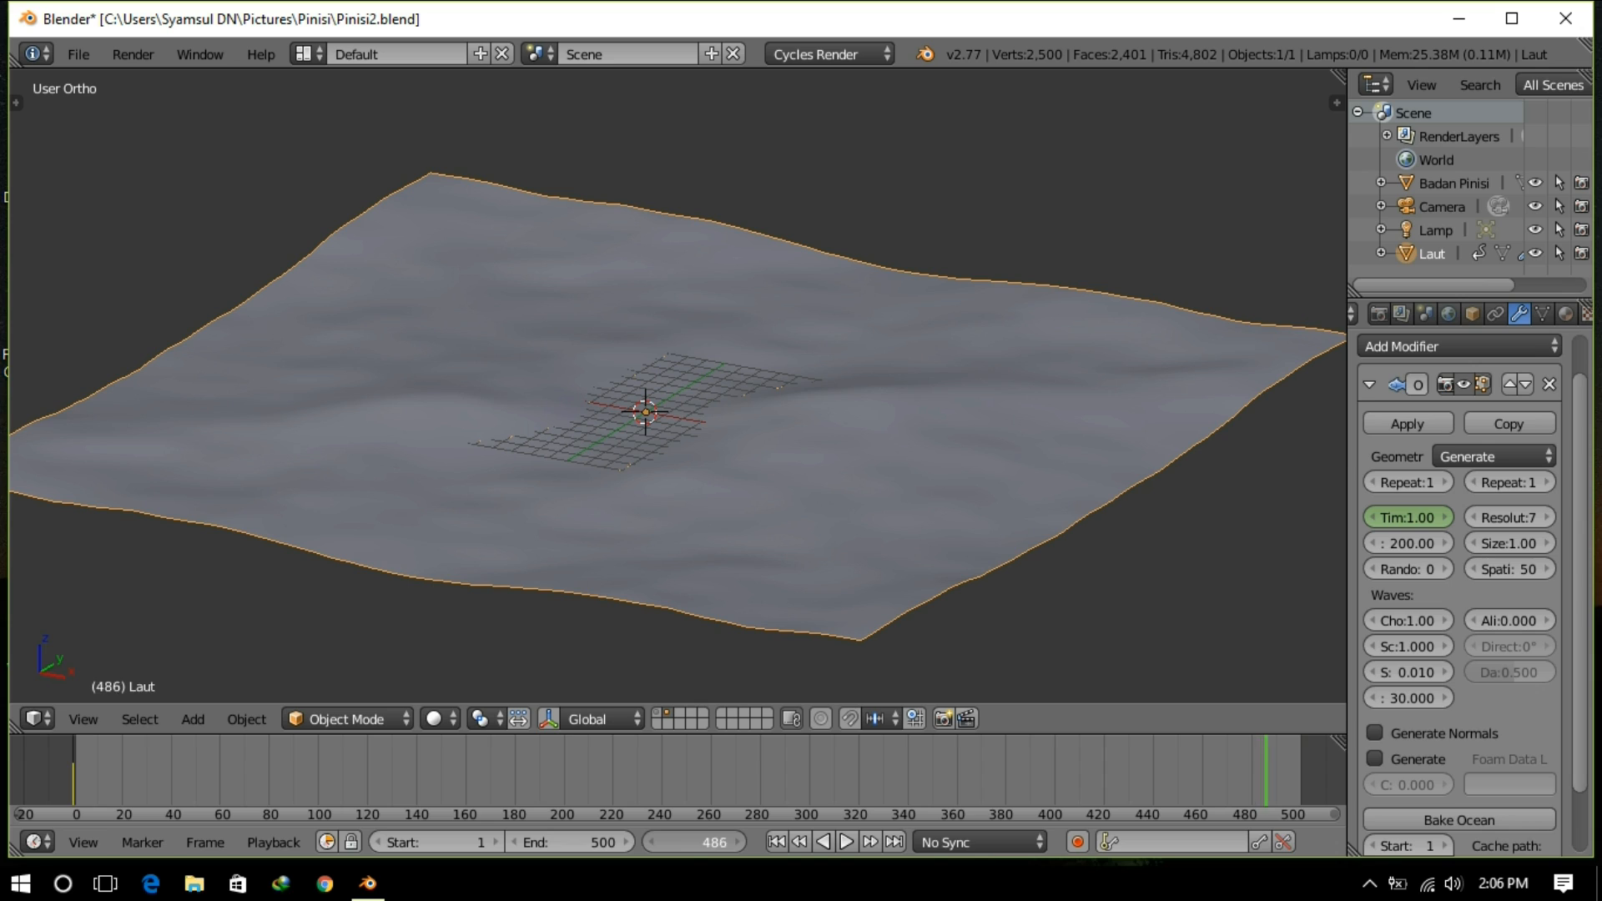
left_click(684, 842)
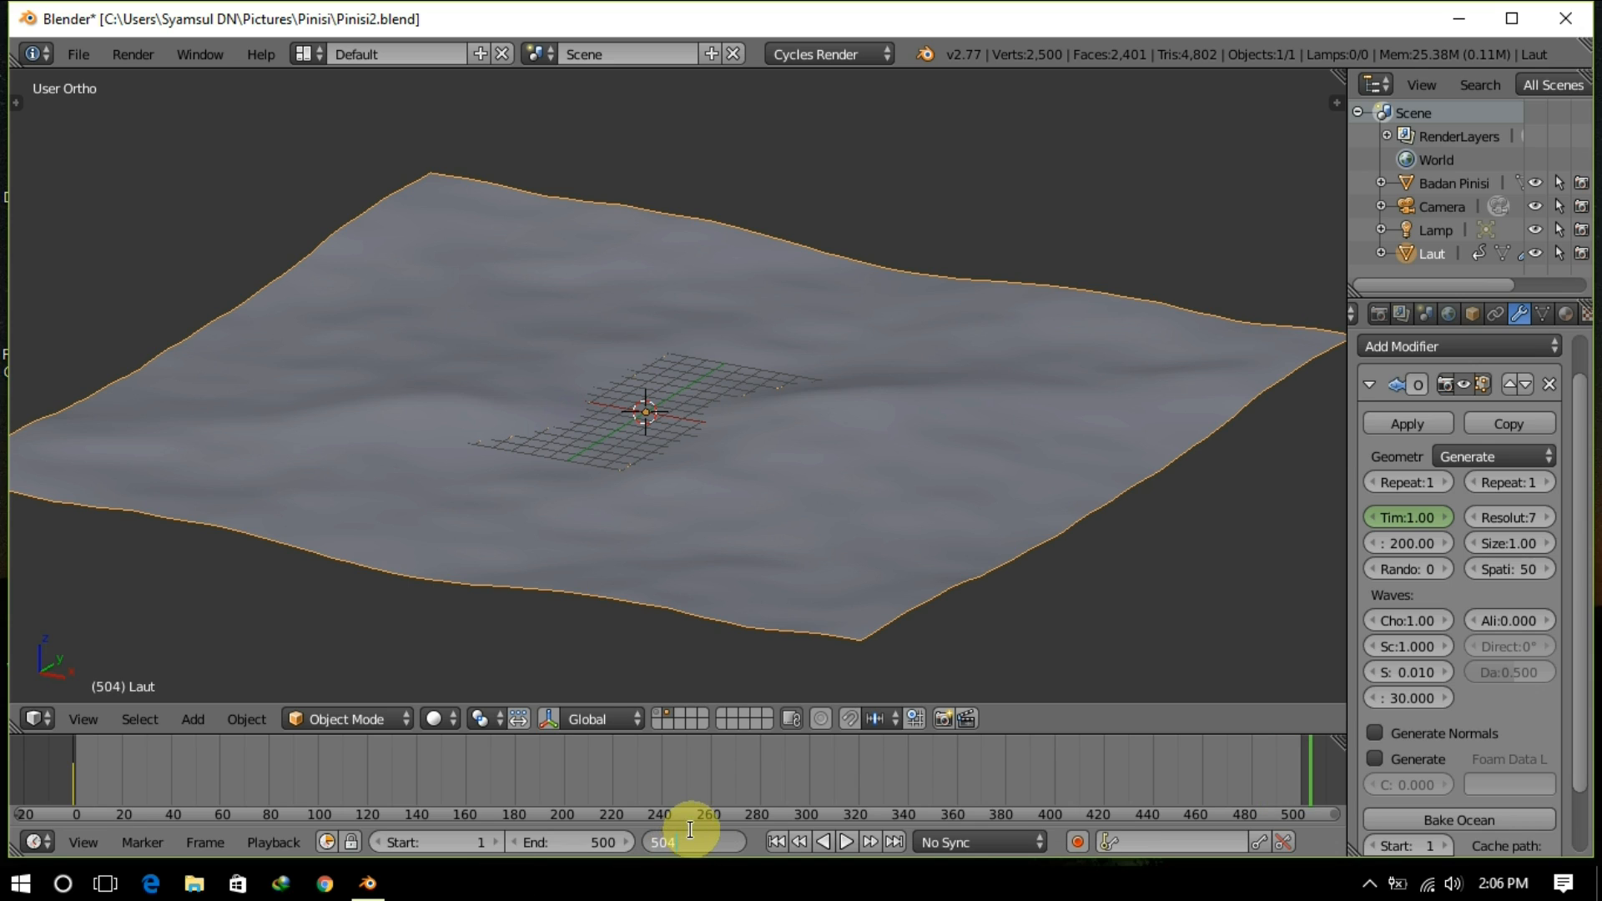
left_click(678, 819)
left_click(656, 840)
left_click(657, 839)
left_click(657, 839)
left_click(657, 840)
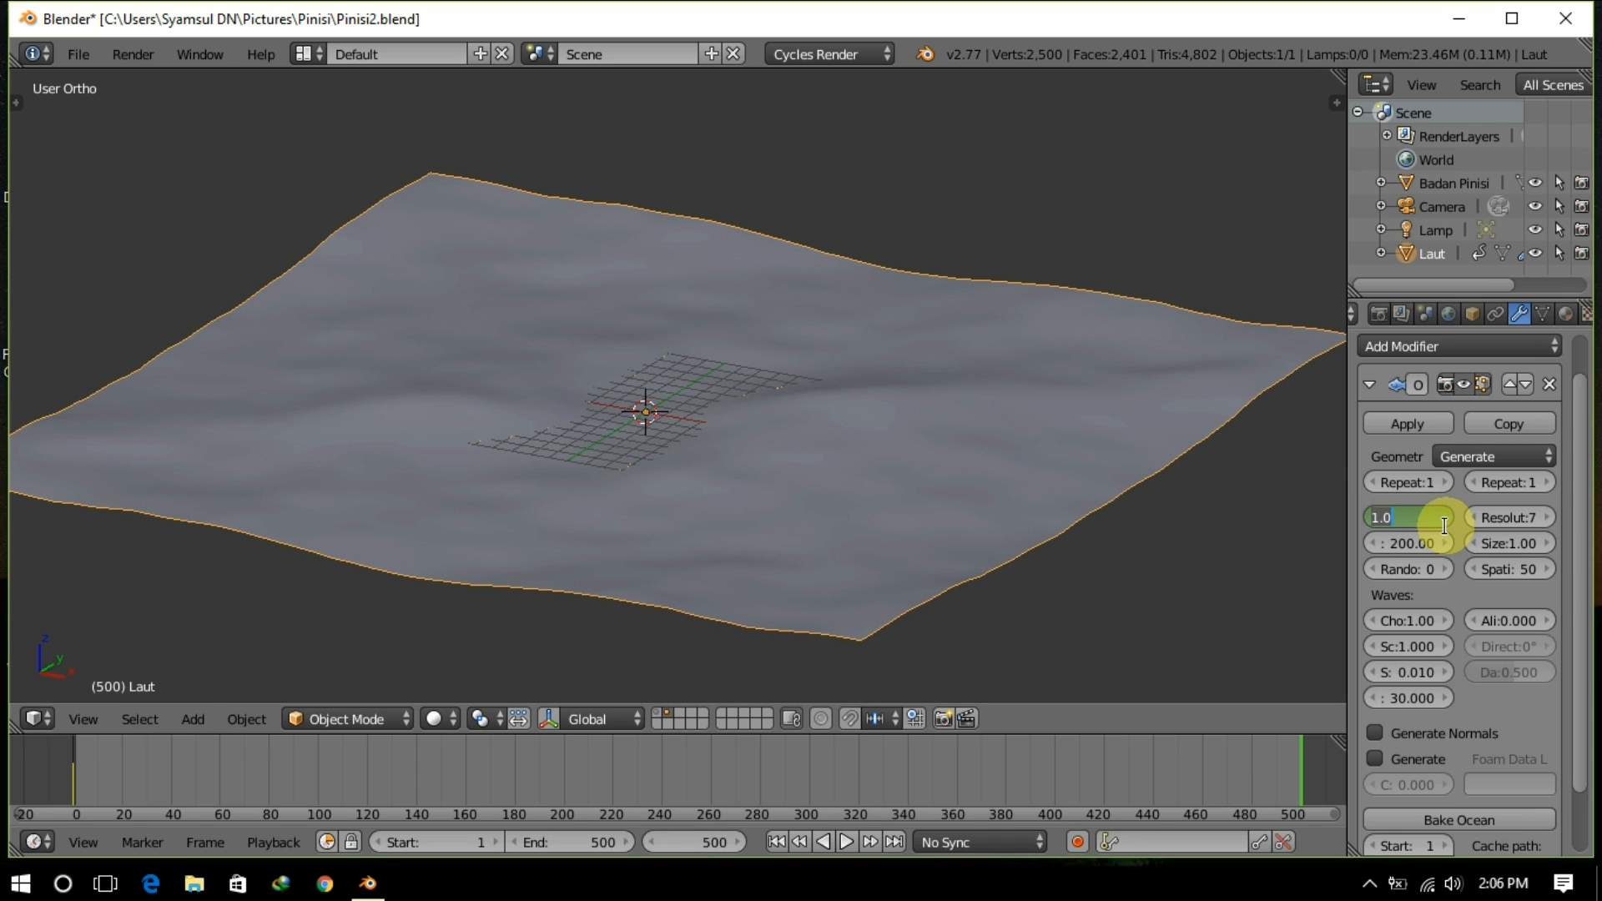
Step: Set the Ocean modifier's Time to 20 and insert a keyframe for it at frame 500
type("20")
key("Return")
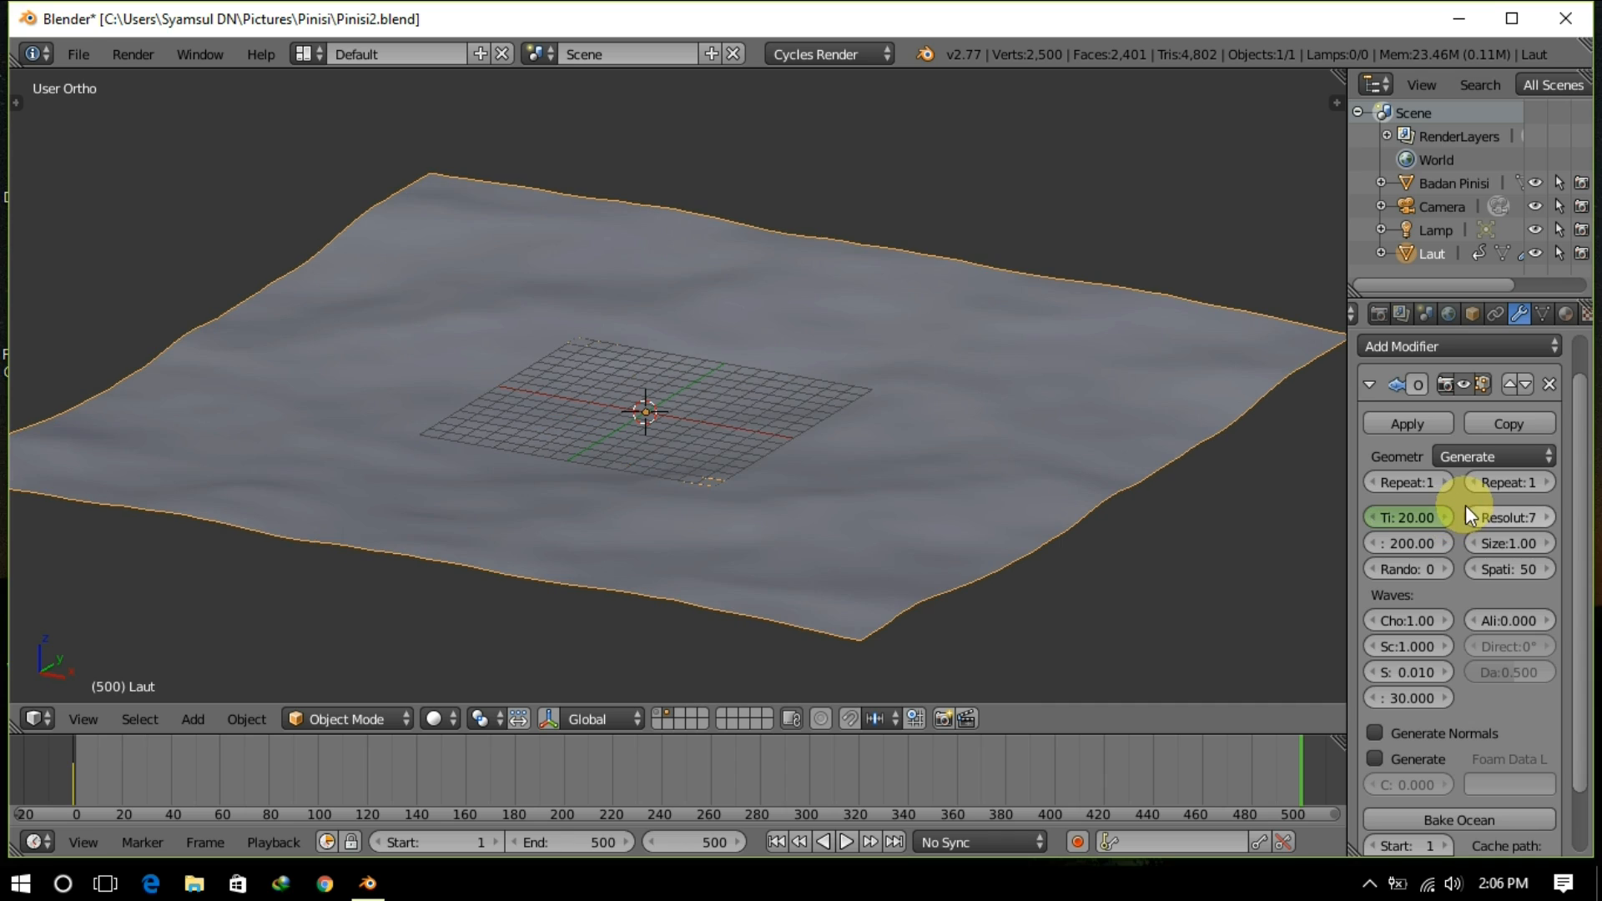
right_click(1425, 517)
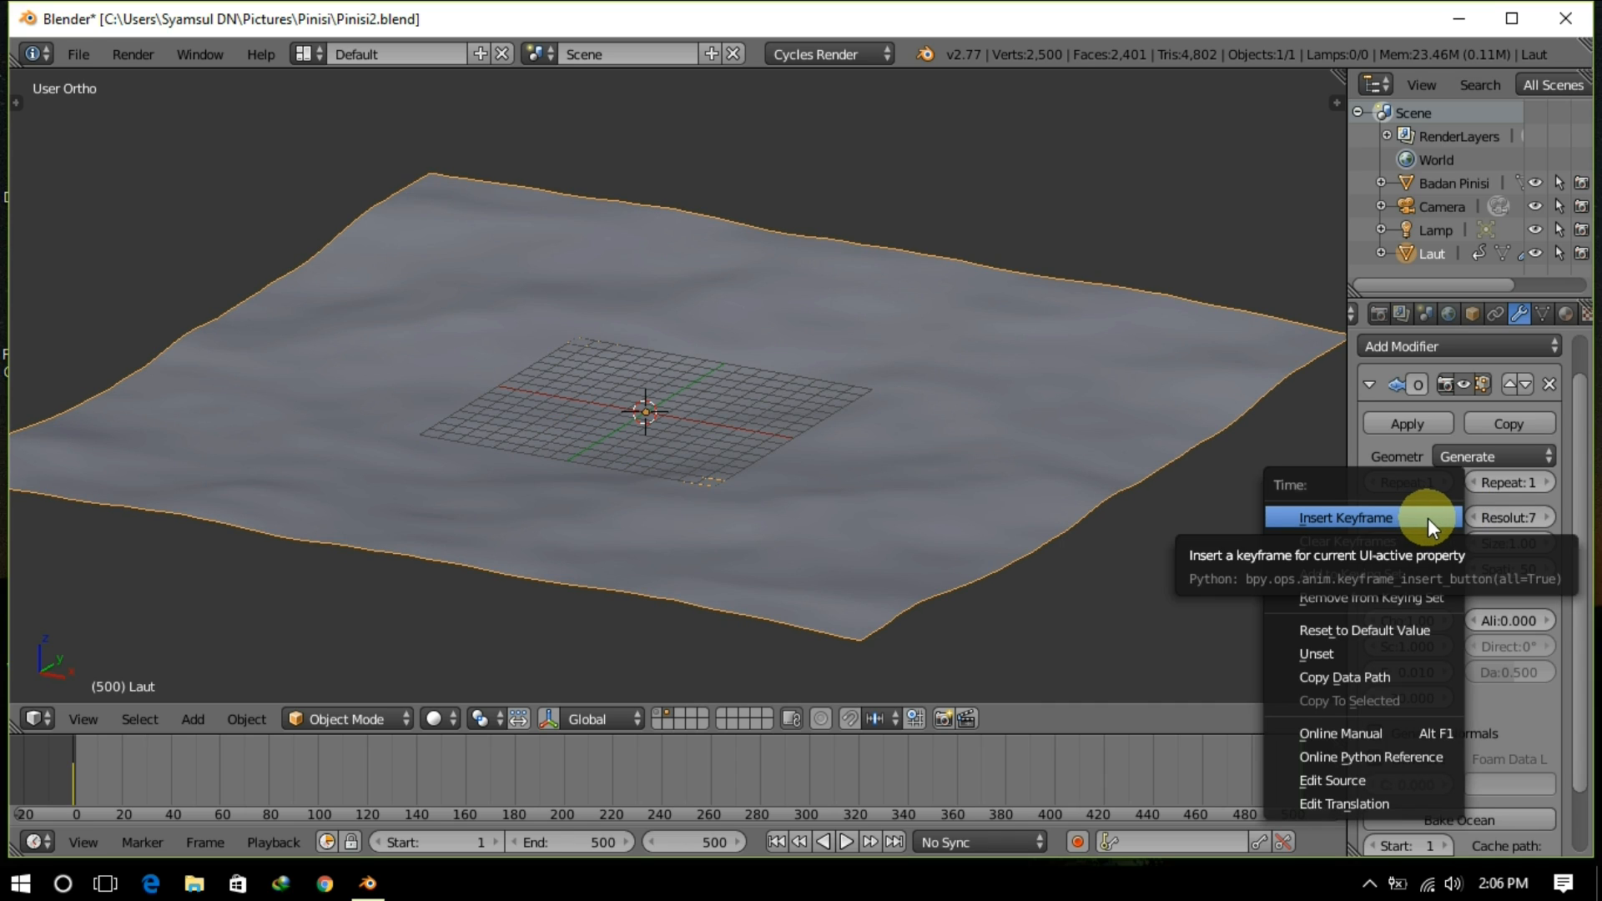
left_click(1395, 521)
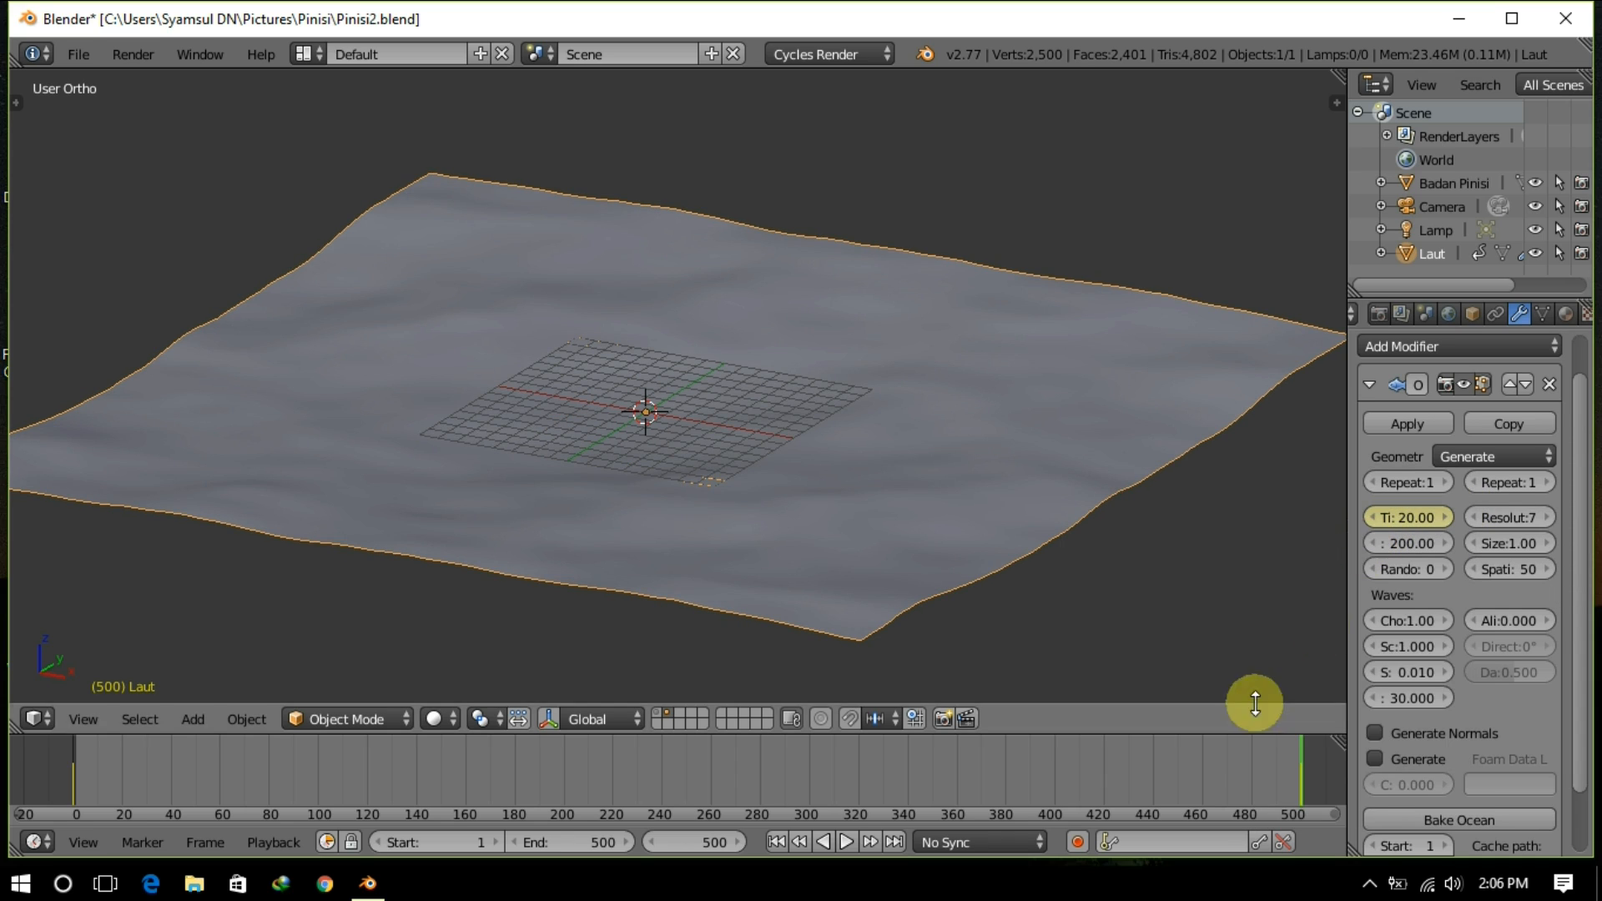
Step: Play the ocean animation, inspect the waves in wireframe, solid and front views, and return to the first frame
left_click(845, 841)
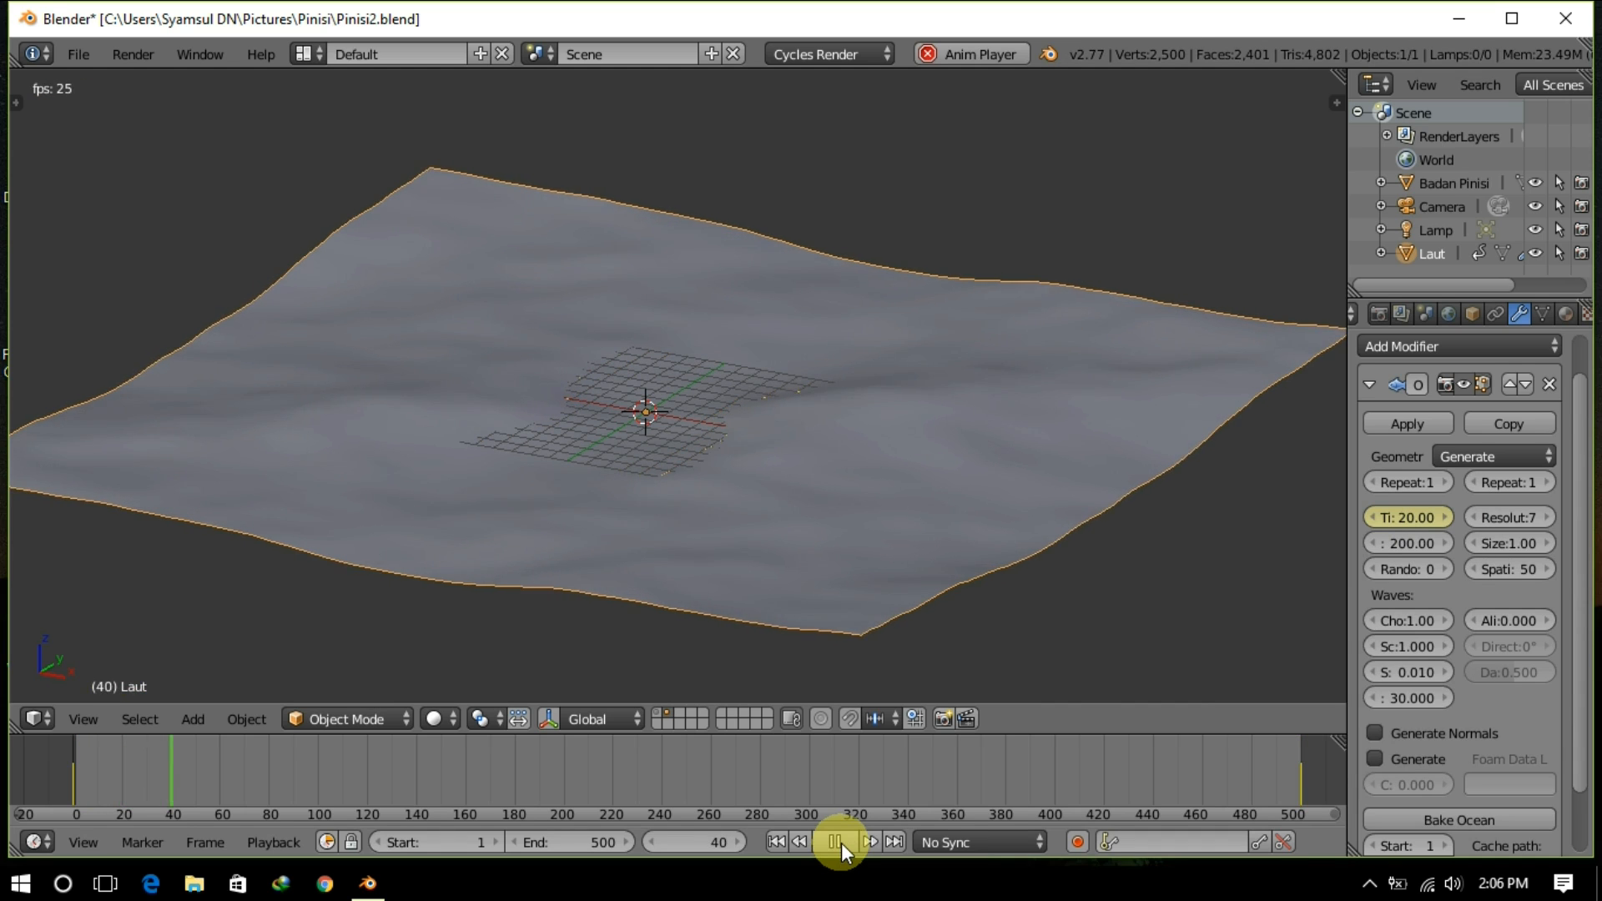
key("z")
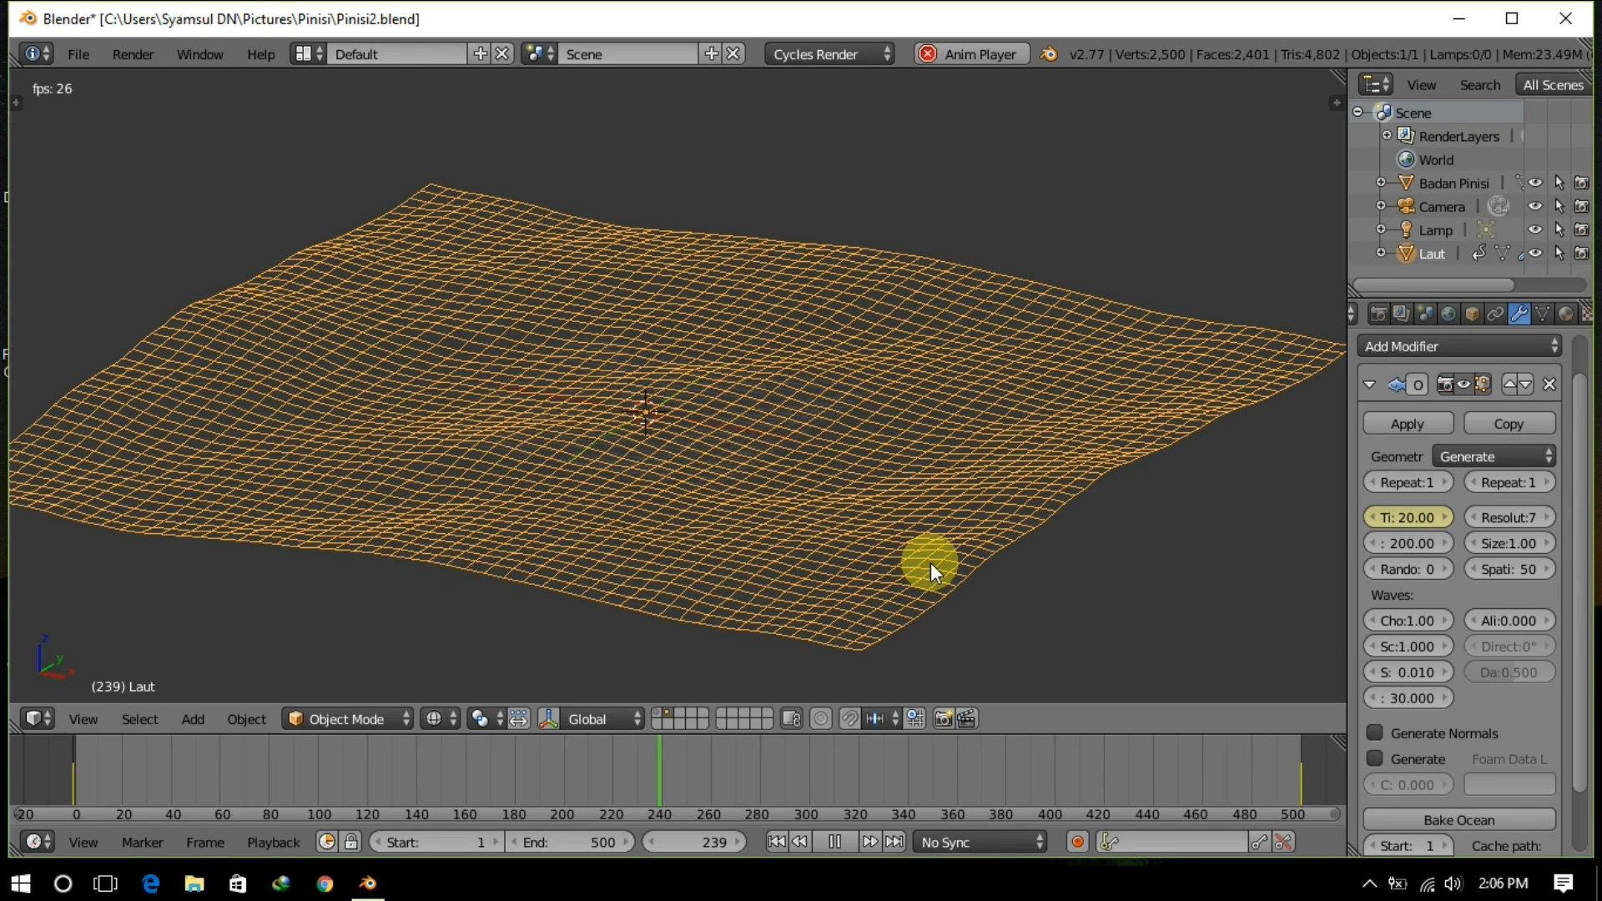
key("z")
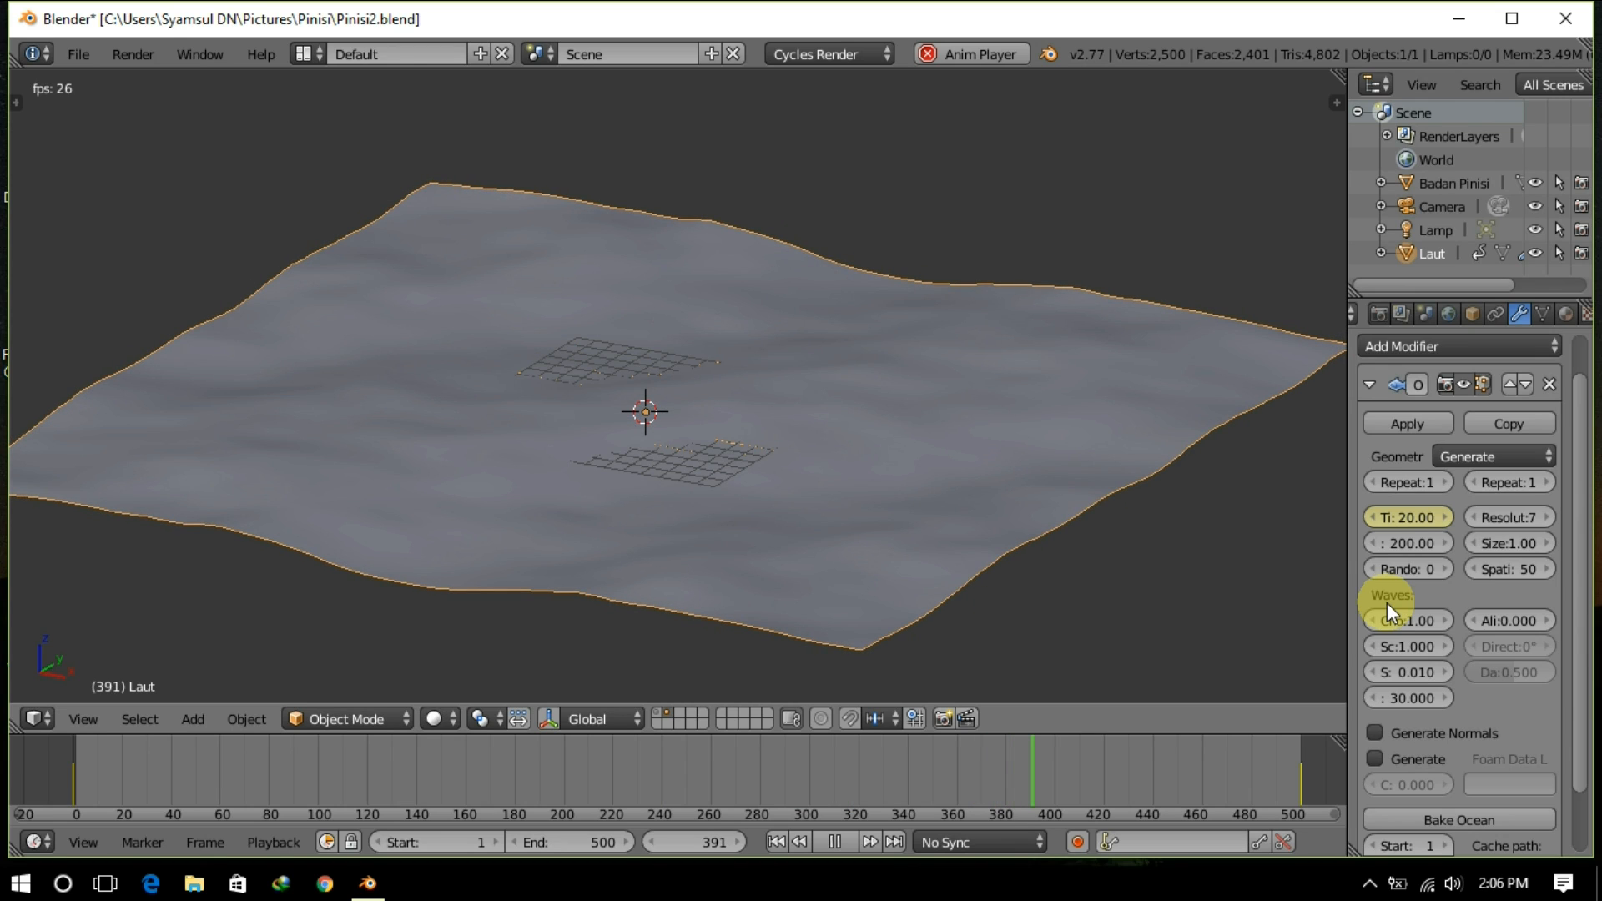
key("KP_1")
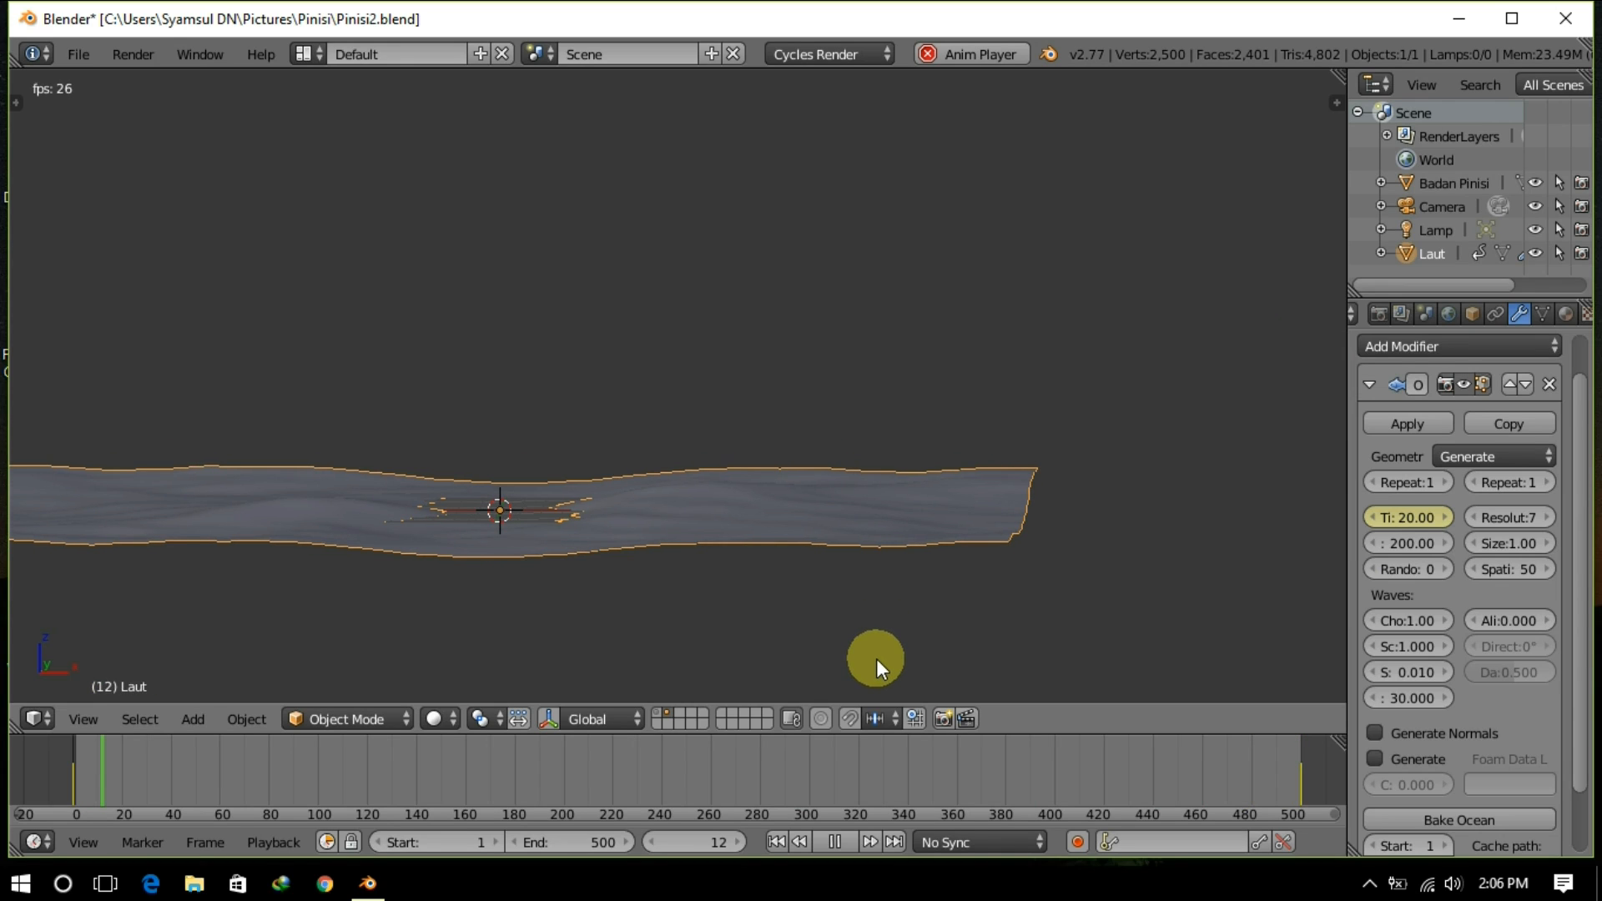
middle_click_drag(856, 618, 1088, 602, "shift")
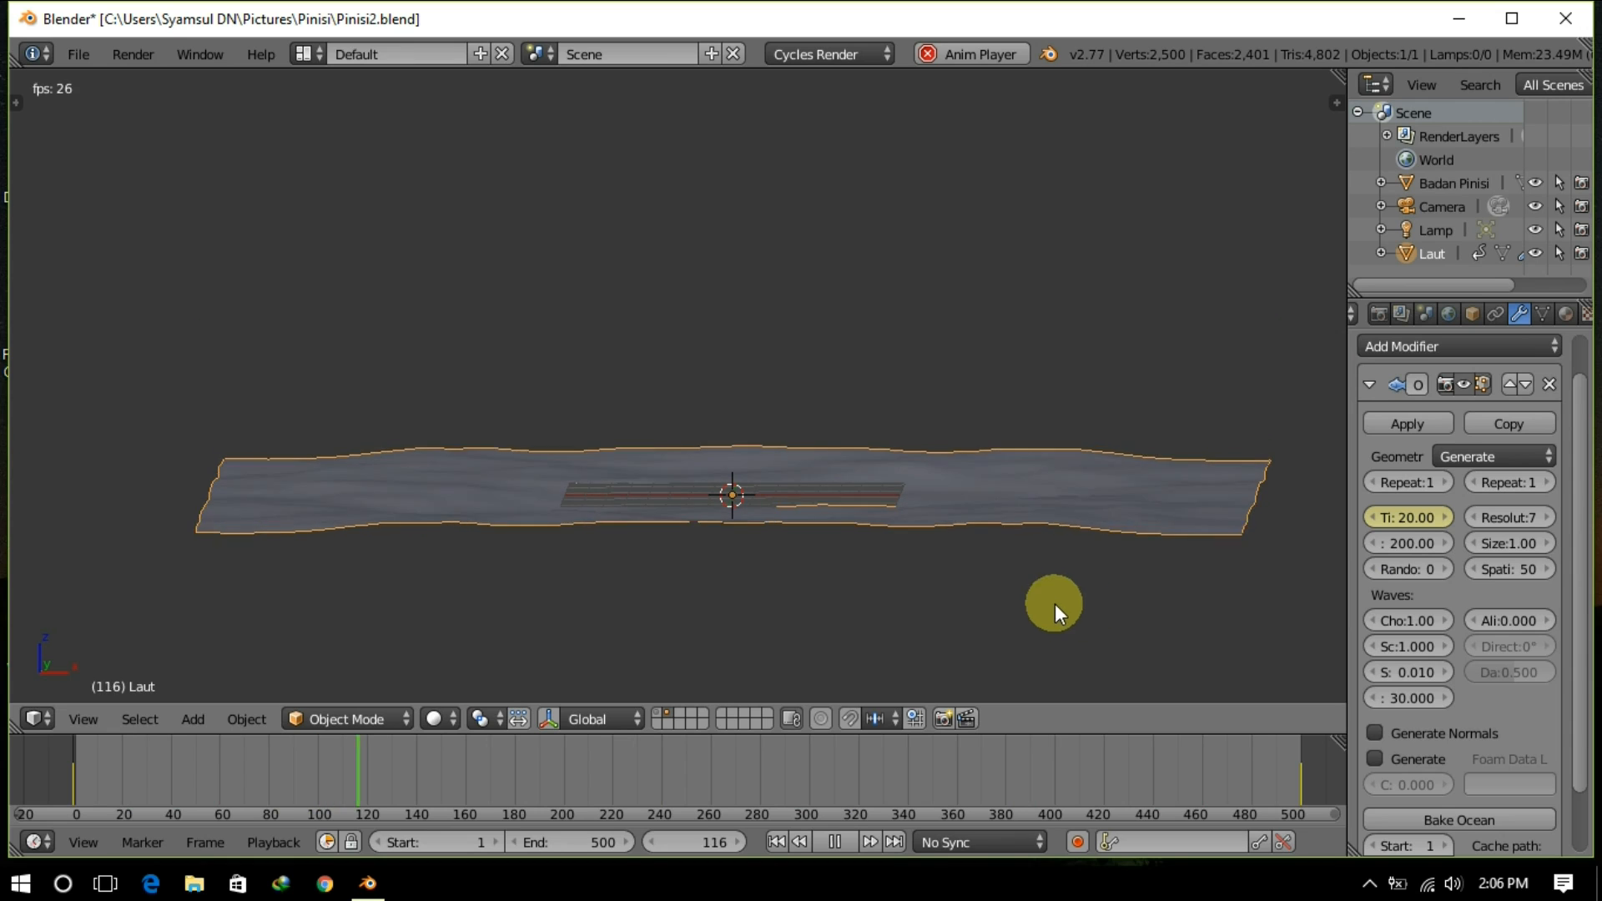
middle_click_drag(1055, 603, 978, 643)
left_click(834, 842)
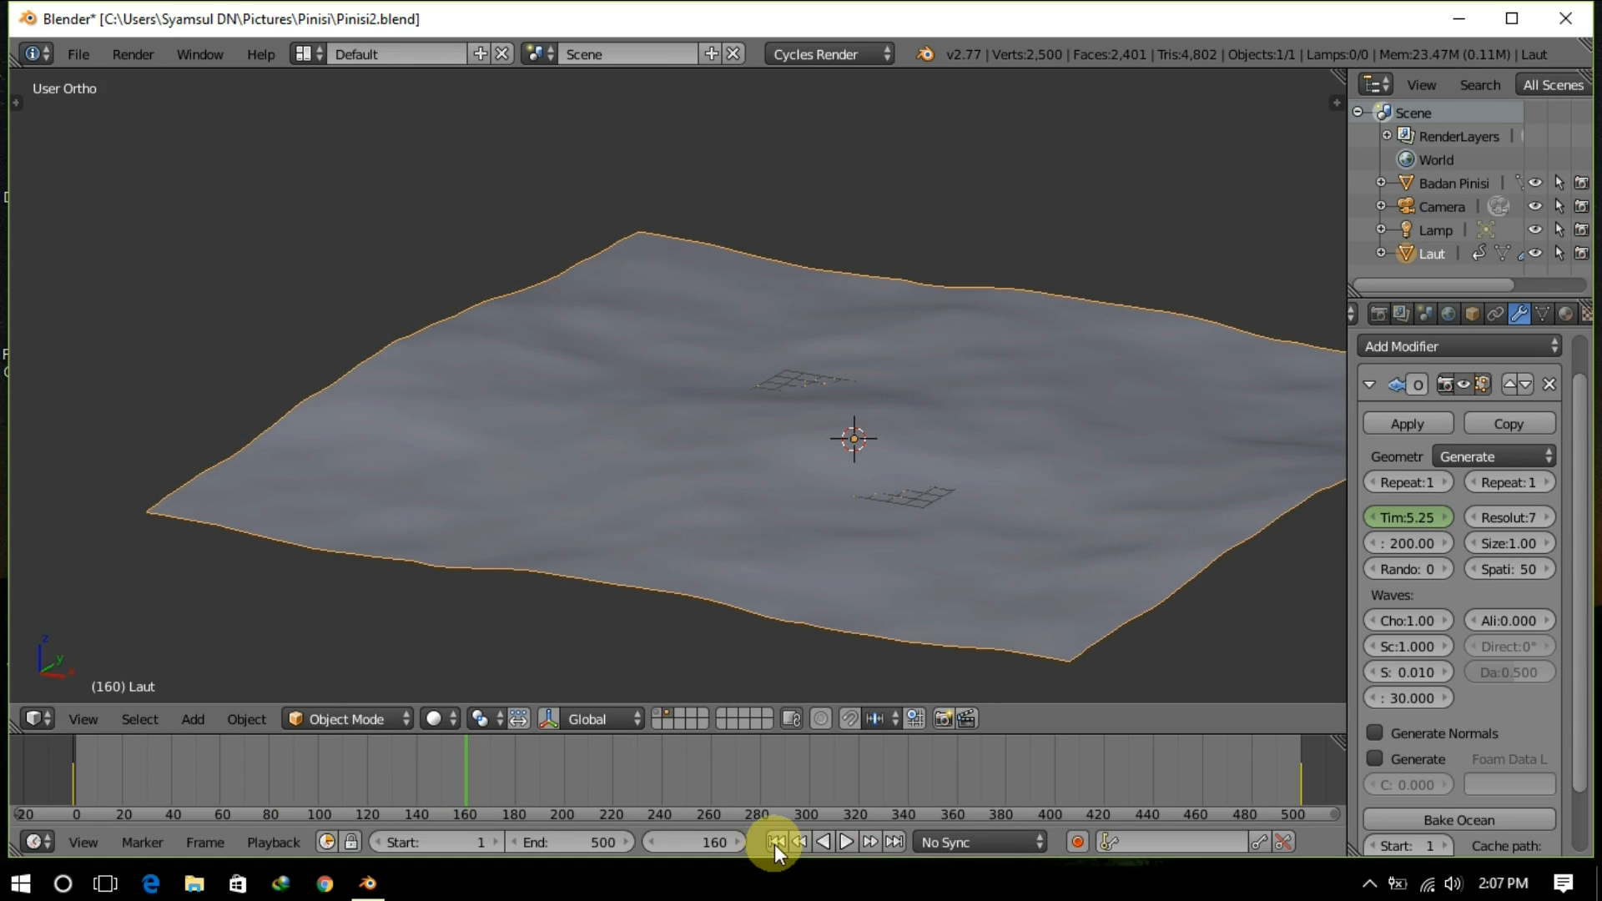
left_click(775, 842)
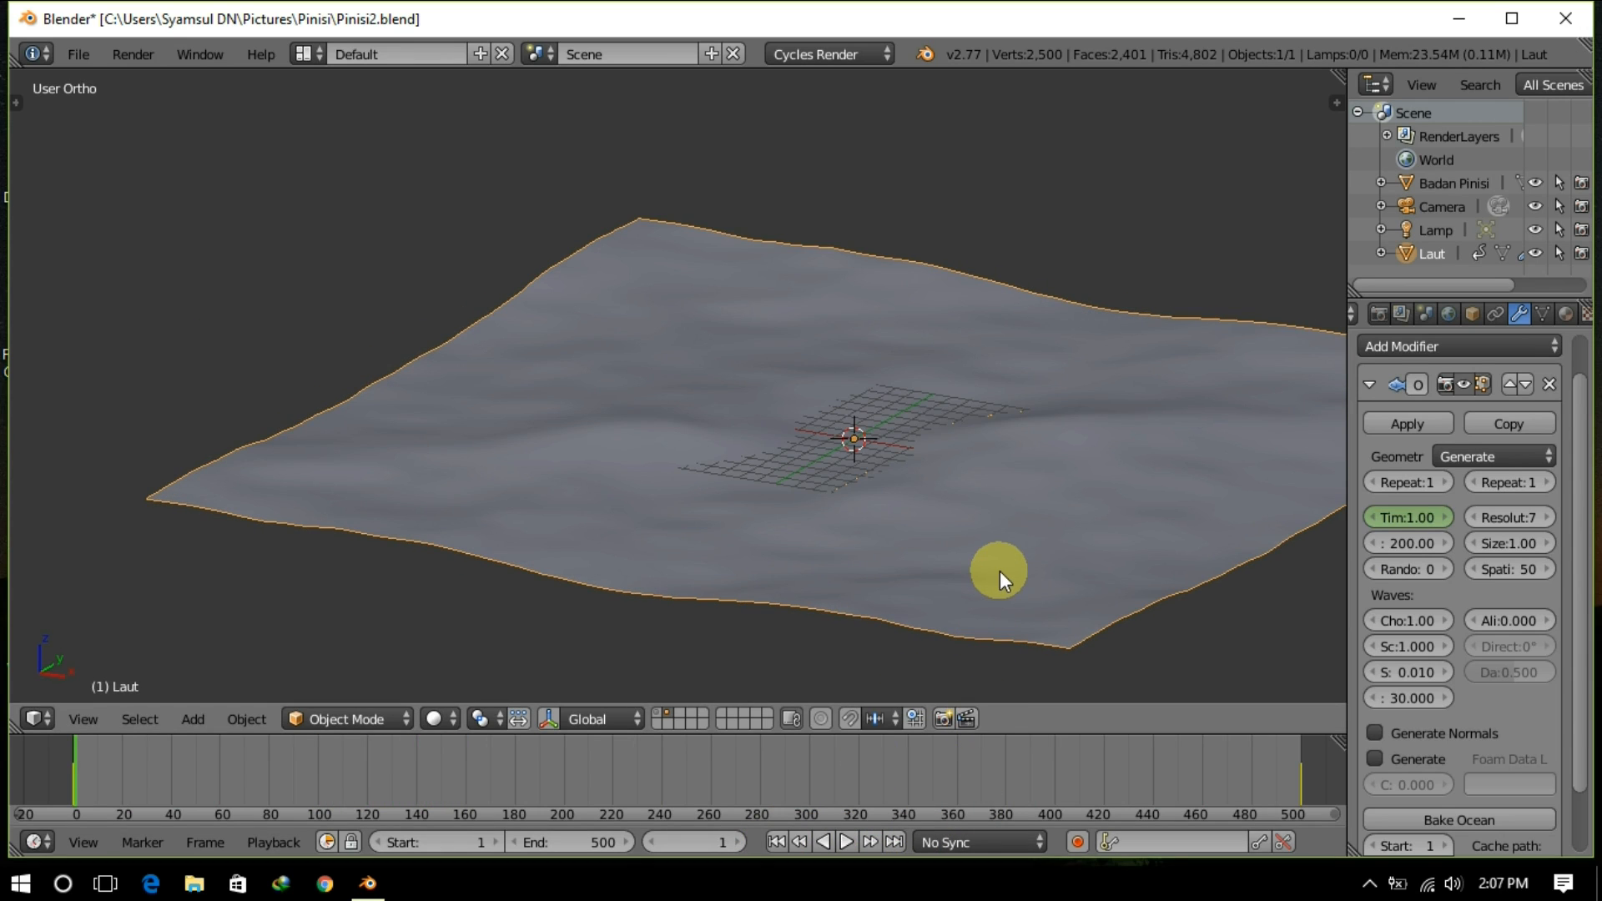
Step: Move the Laut ocean back to layer 1 and display that layer with the ship
key("m")
left_click(1198, 575)
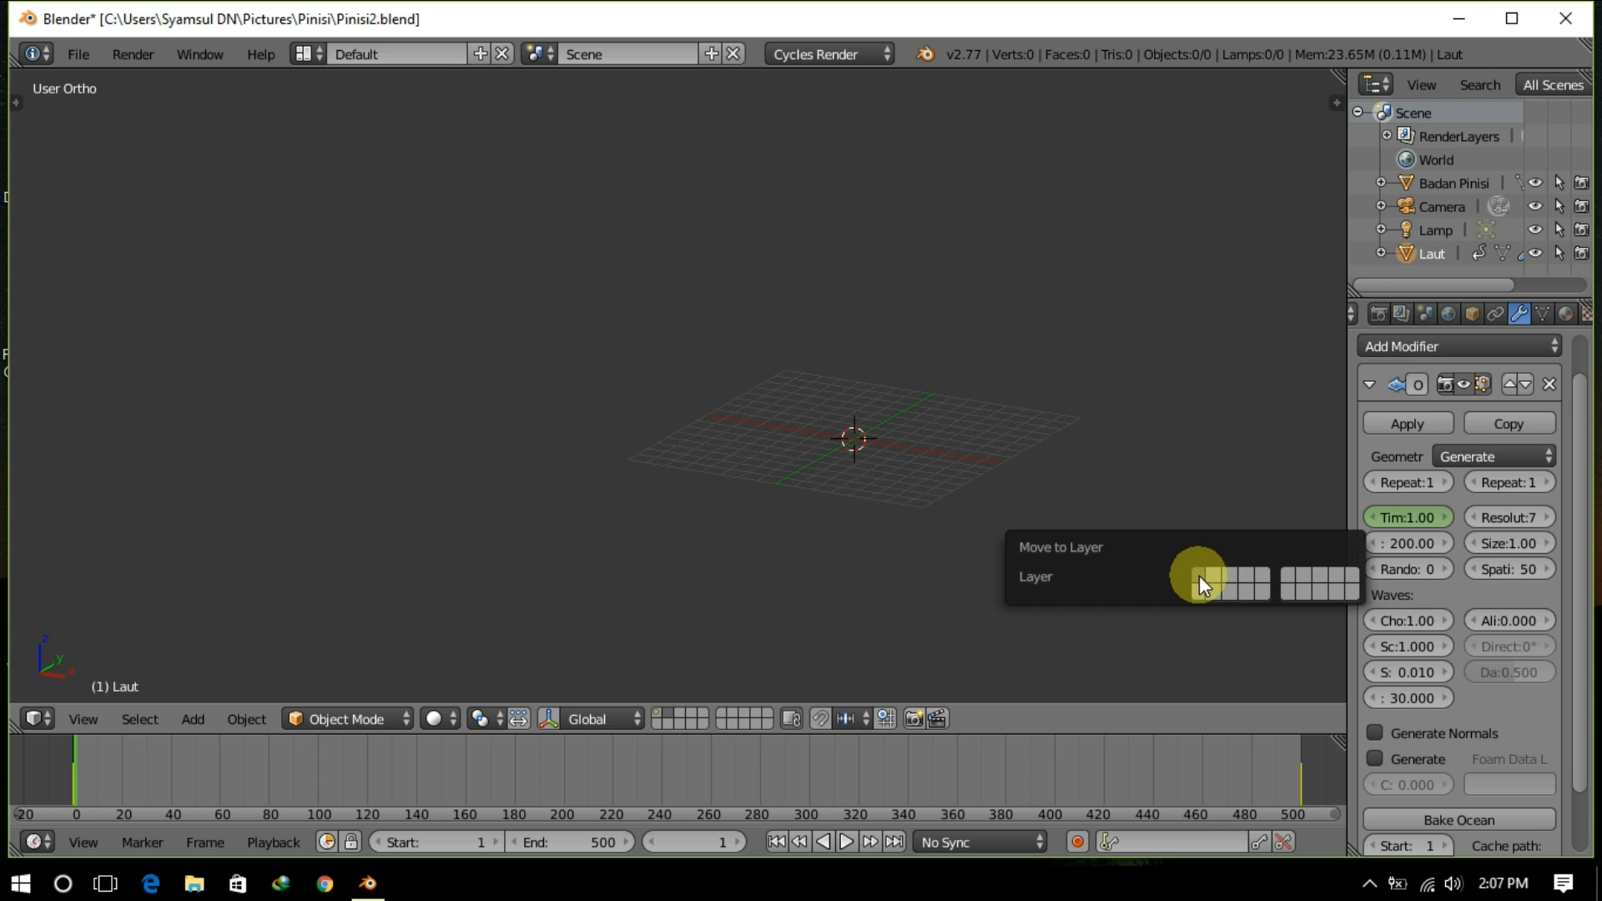
left_click(657, 713)
middle_click_drag(989, 546, 701, 611, "shift")
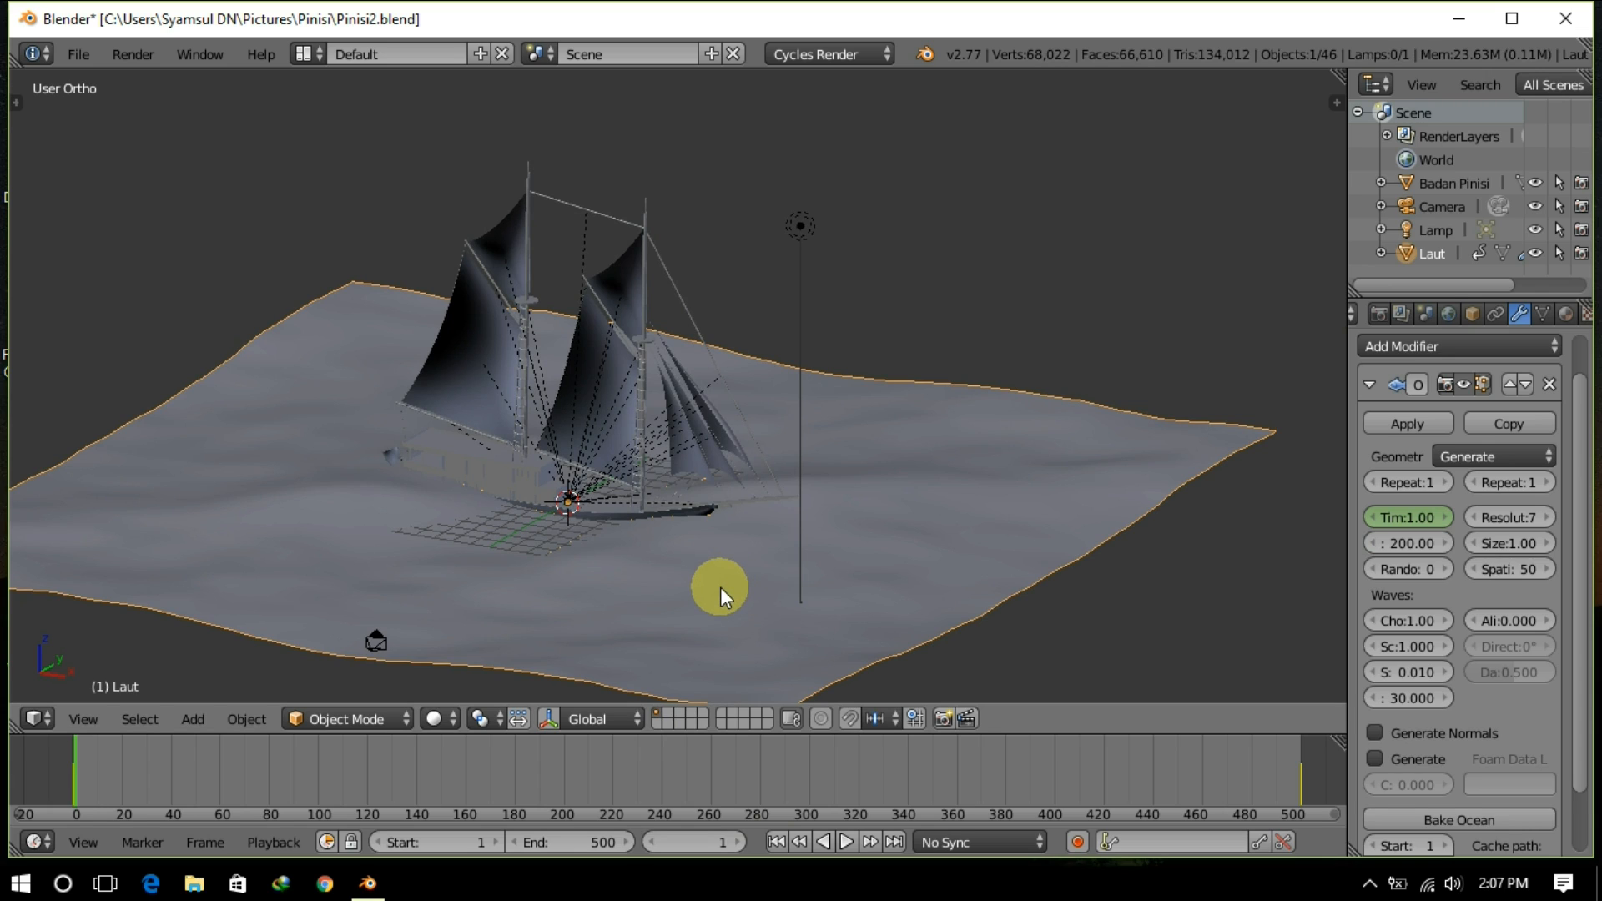
Step: Hide the Laut ocean and add a new plane mesh at the world origin under the ship
key("h")
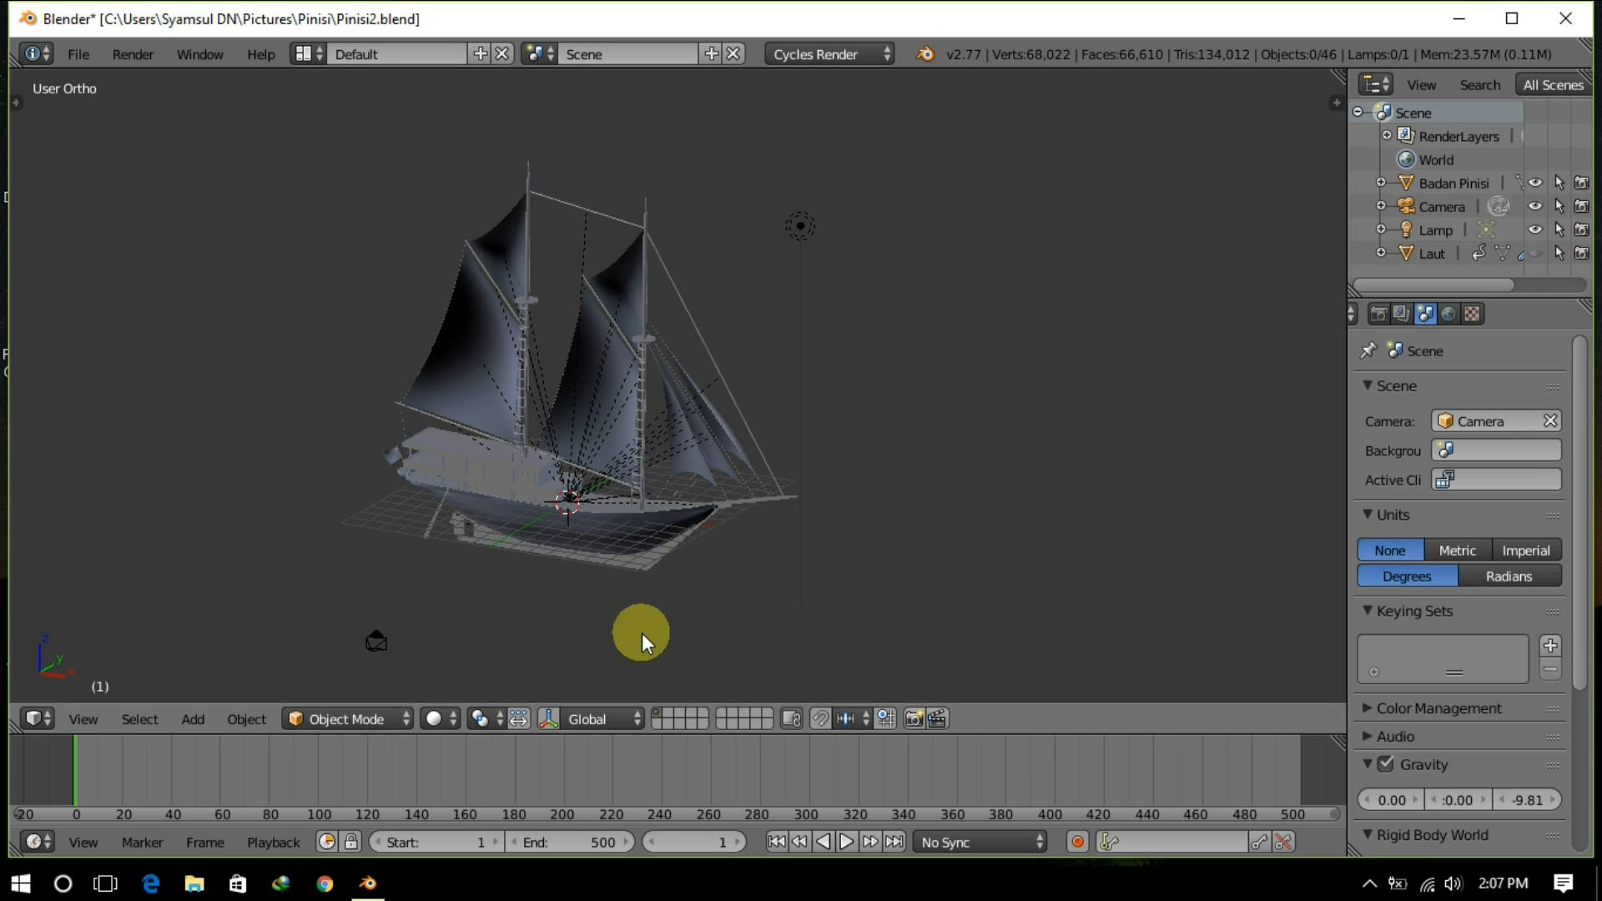
key("KP_1")
middle_click_drag(514, 618, 713, 563, "shift")
scroll(811, 571, "up", 3)
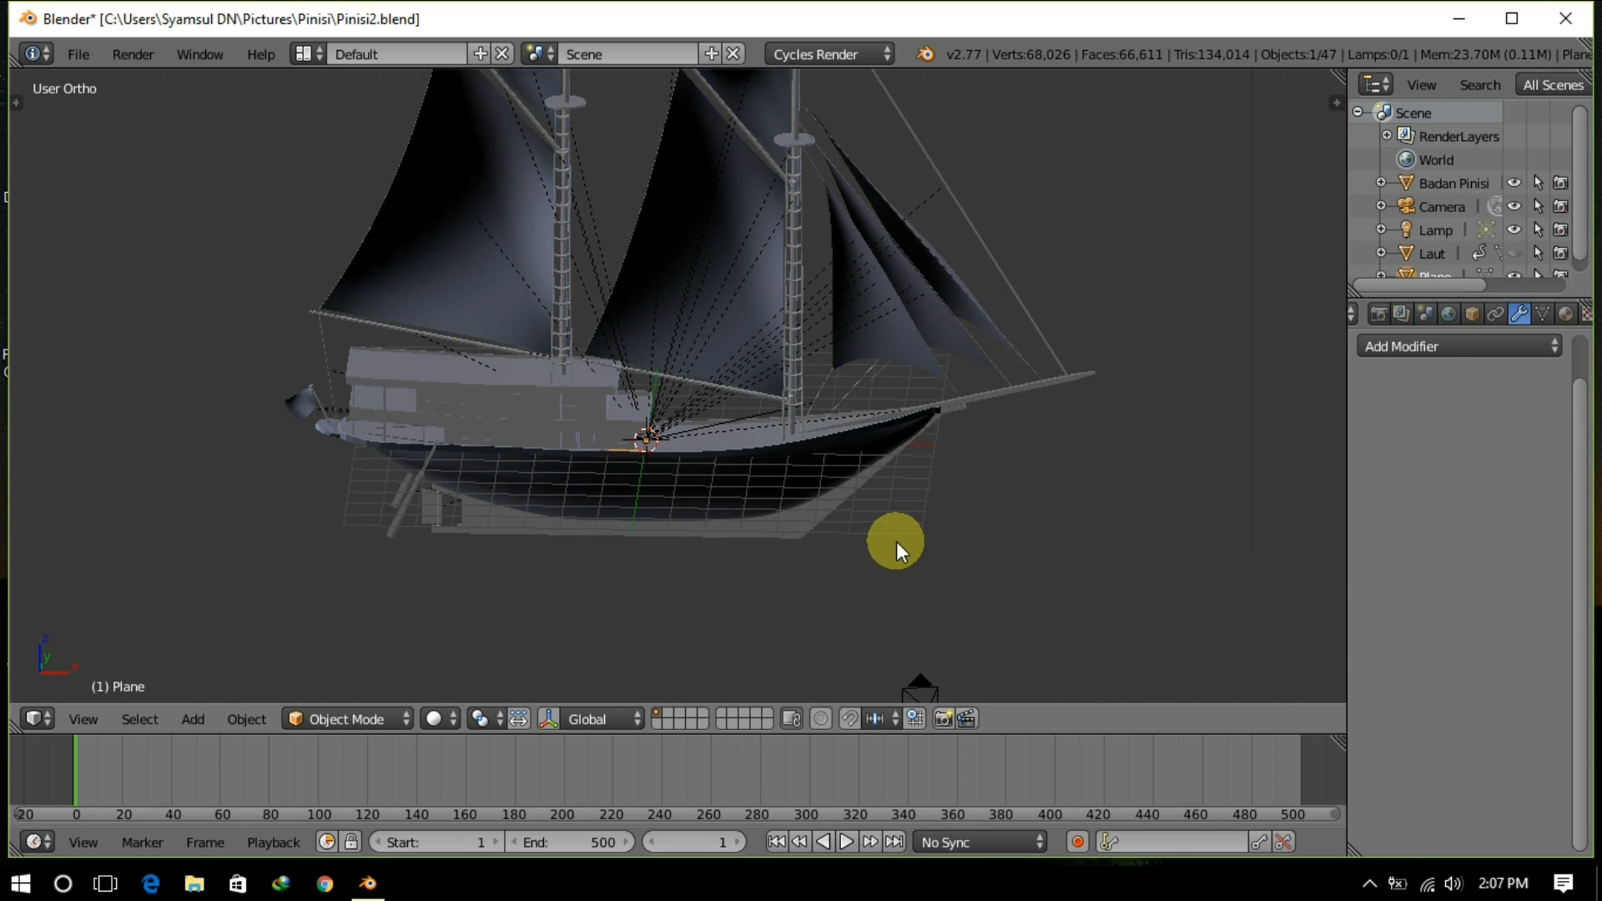
Step: Scale the new plane up uniformly in top view until it spans nearly the whole length of the ship
key("KP_7")
middle_click_drag(823, 417, 834, 602, "shift")
key("s")
left_click(1129, 646)
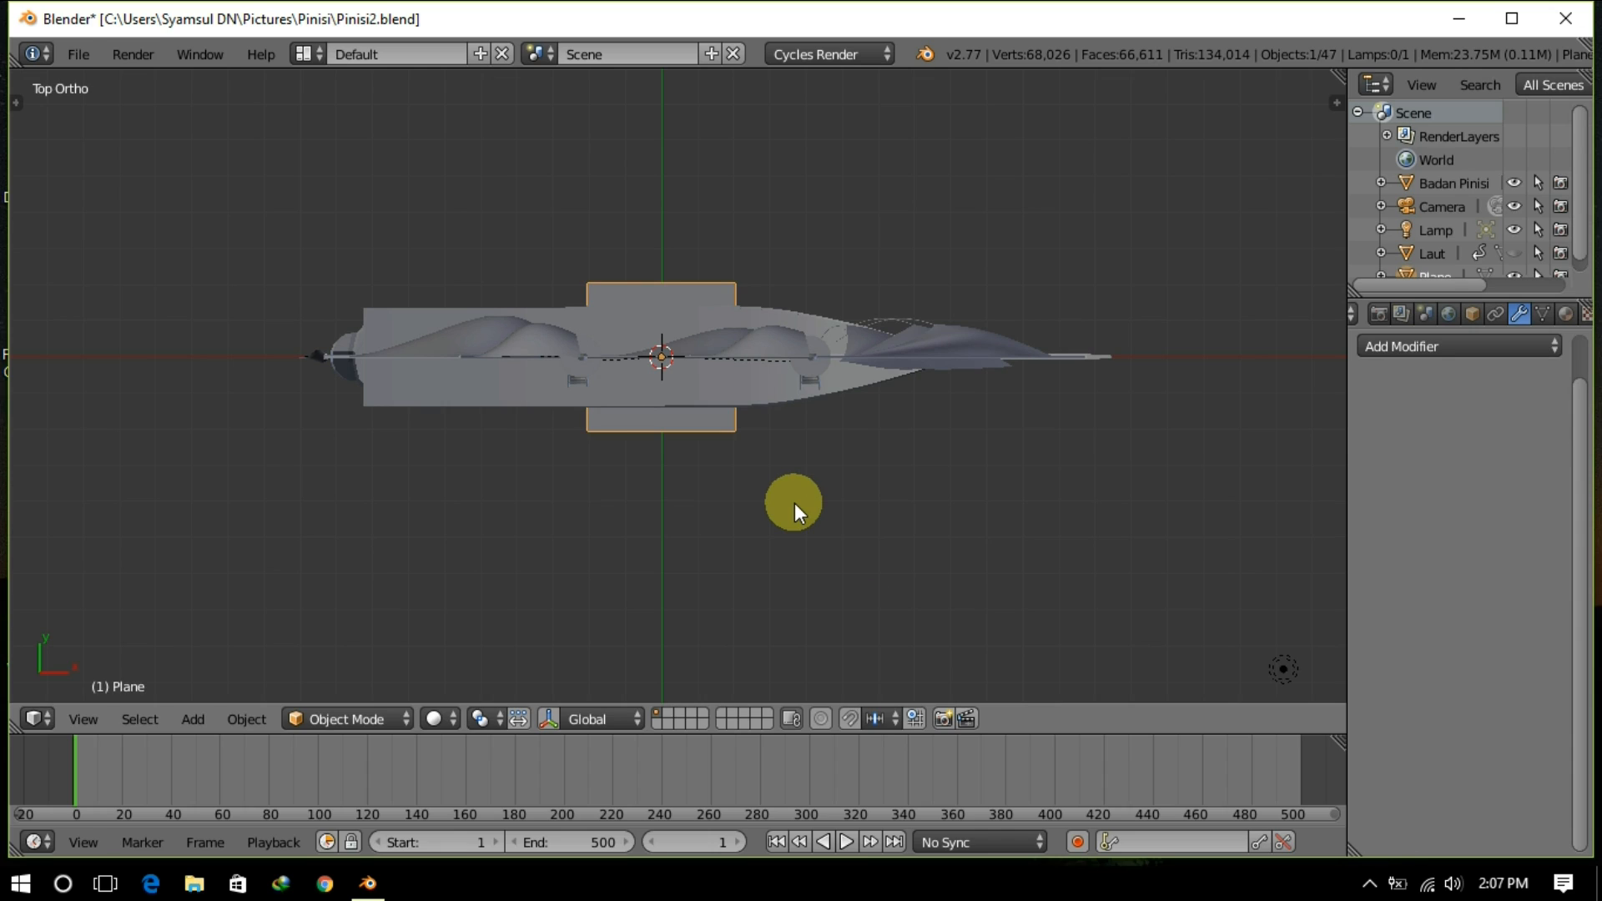
key("s")
left_click(1079, 572)
key("s")
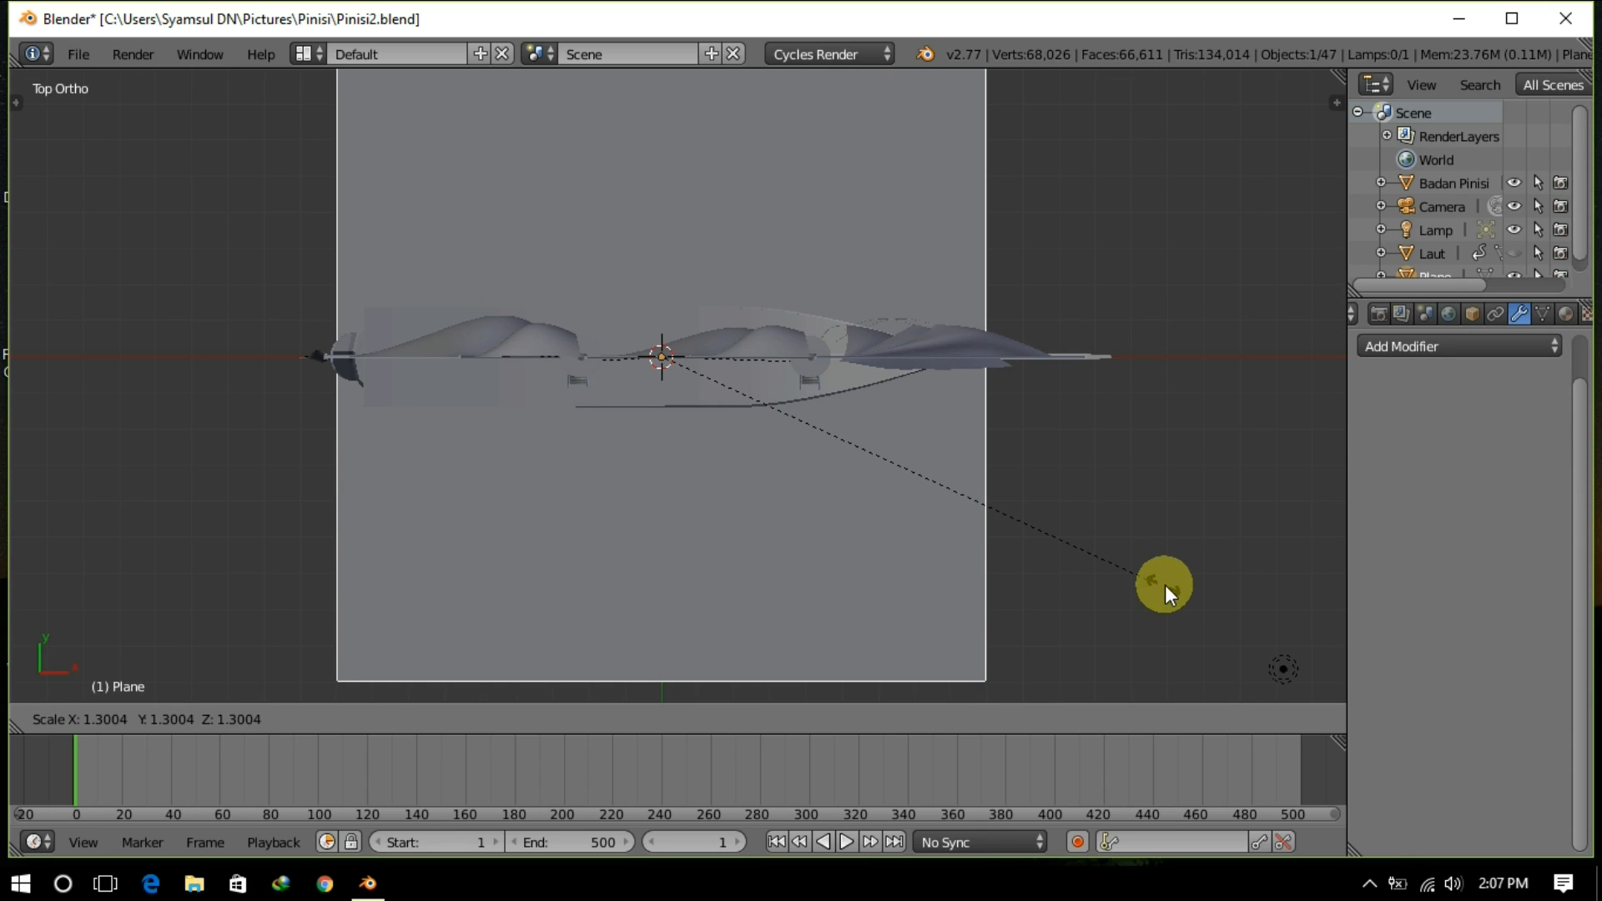
left_click(1164, 584)
scroll(1075, 524, "down", 3)
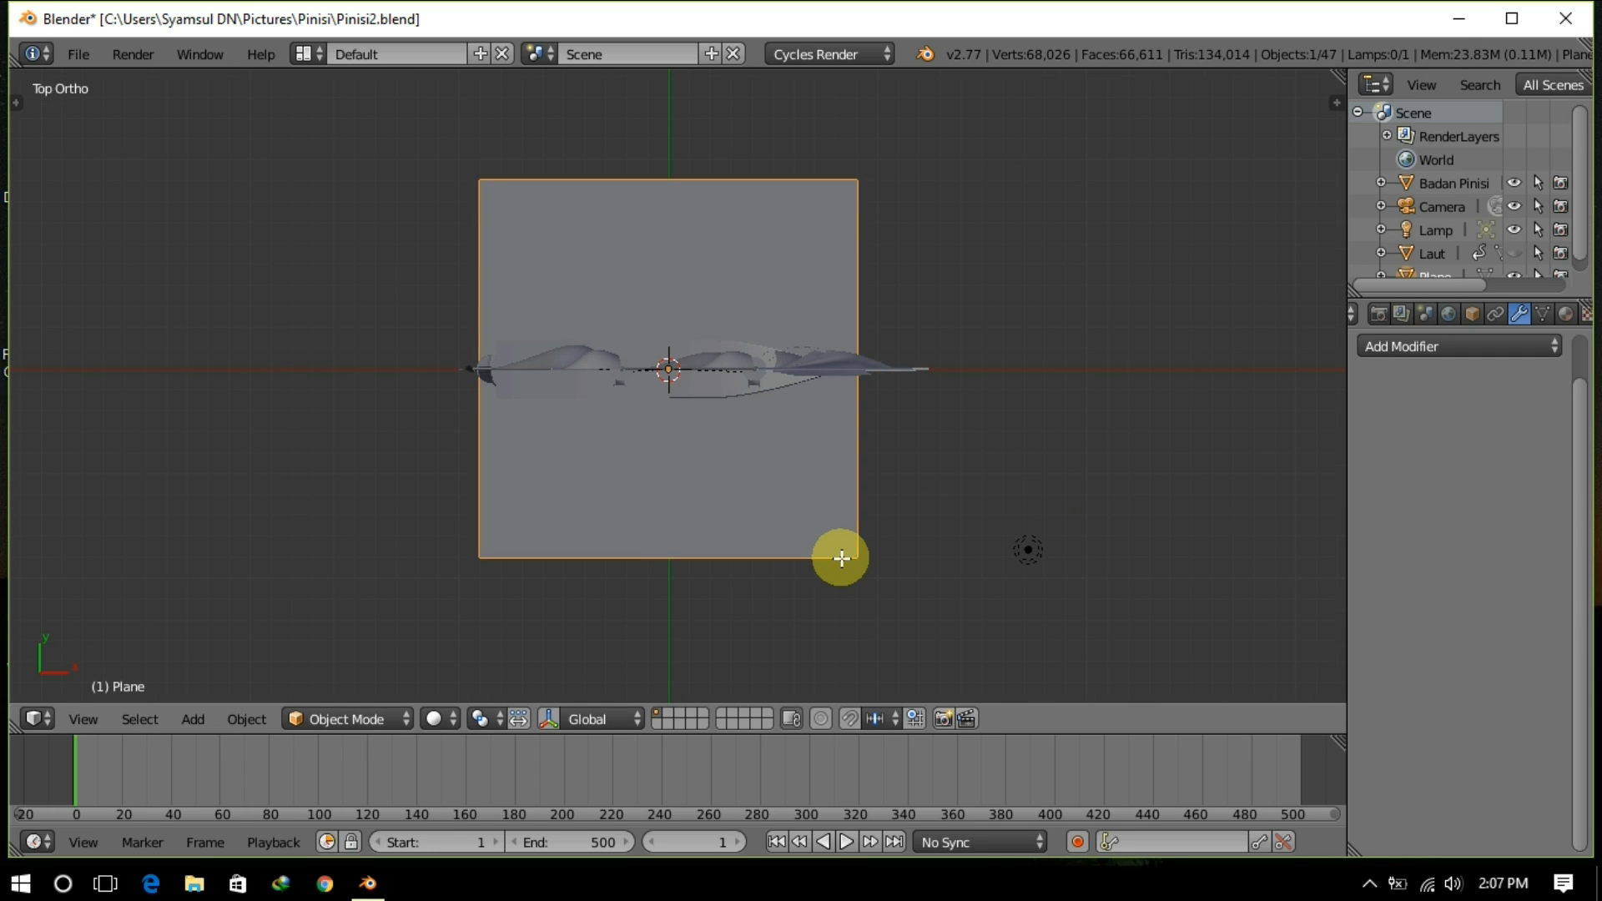
Step: Switch to wireframe shading and subdivide the plane's mesh with one cut
key("Tab")
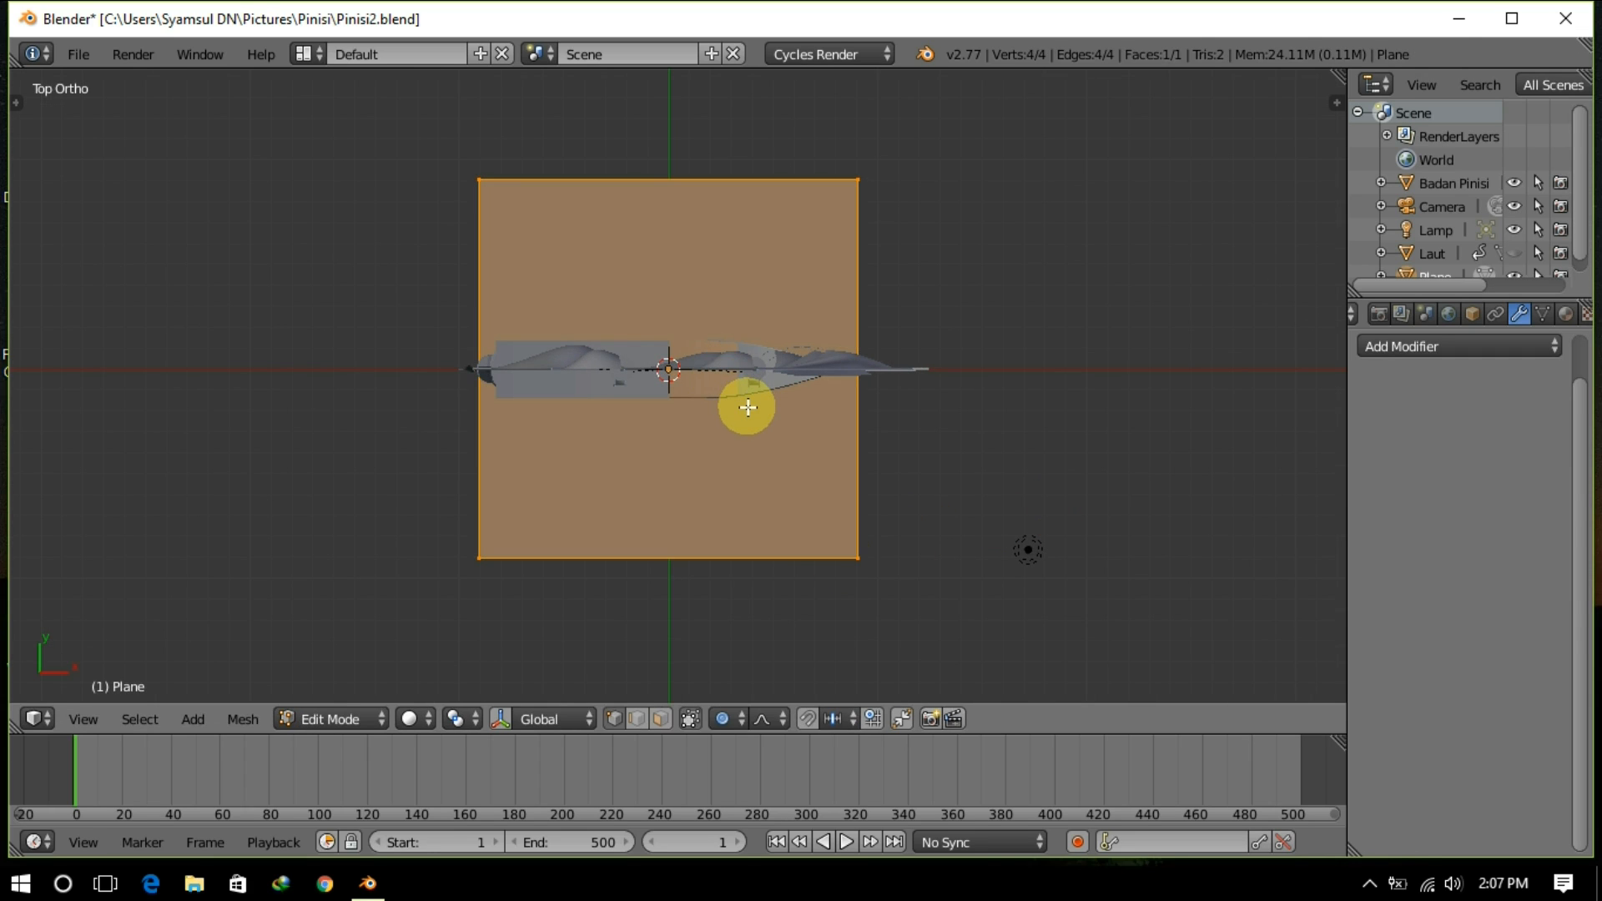
key("z")
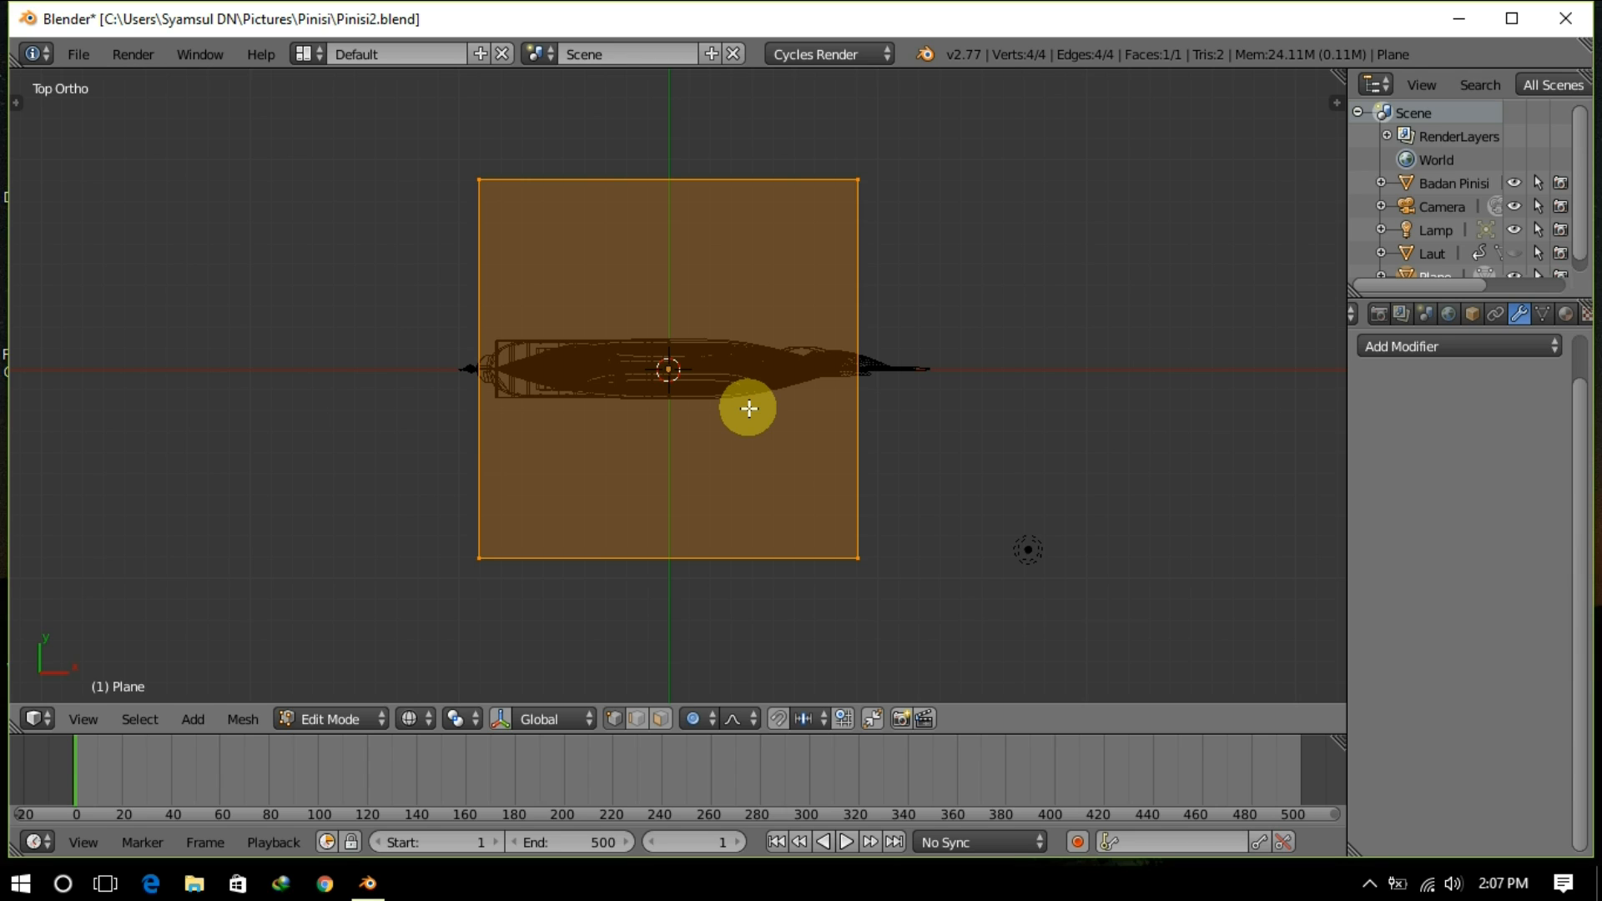
key("t")
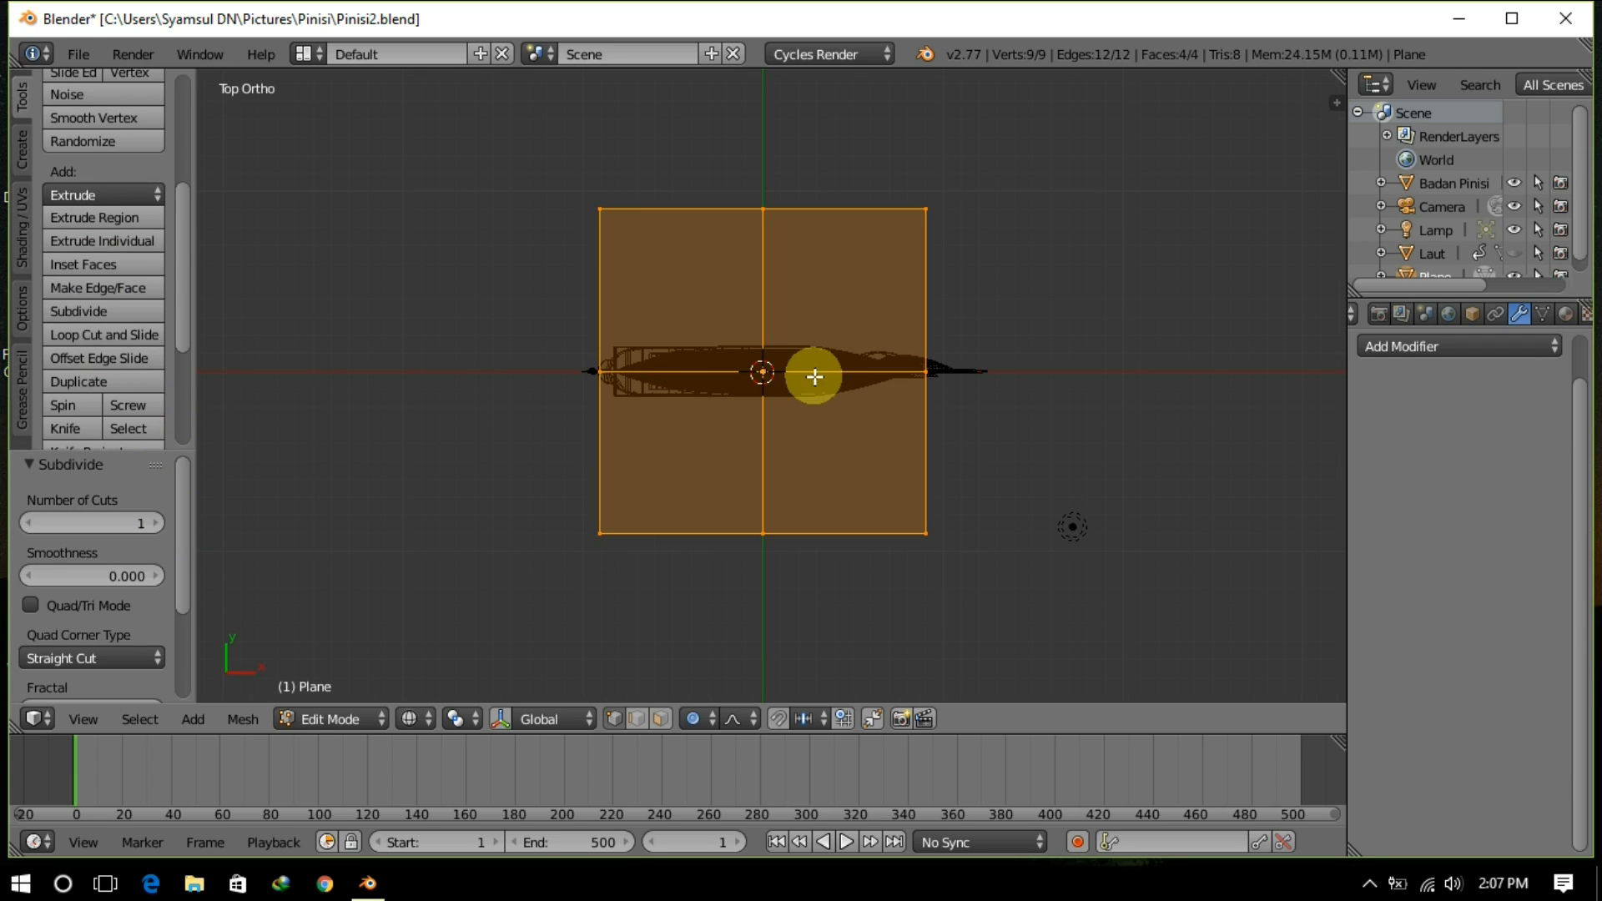
key("t")
Step: Delete all the plane's vertices except the two stern corners and the bow-side midpoint, and fill those three with a triangular face
right_click(858, 557)
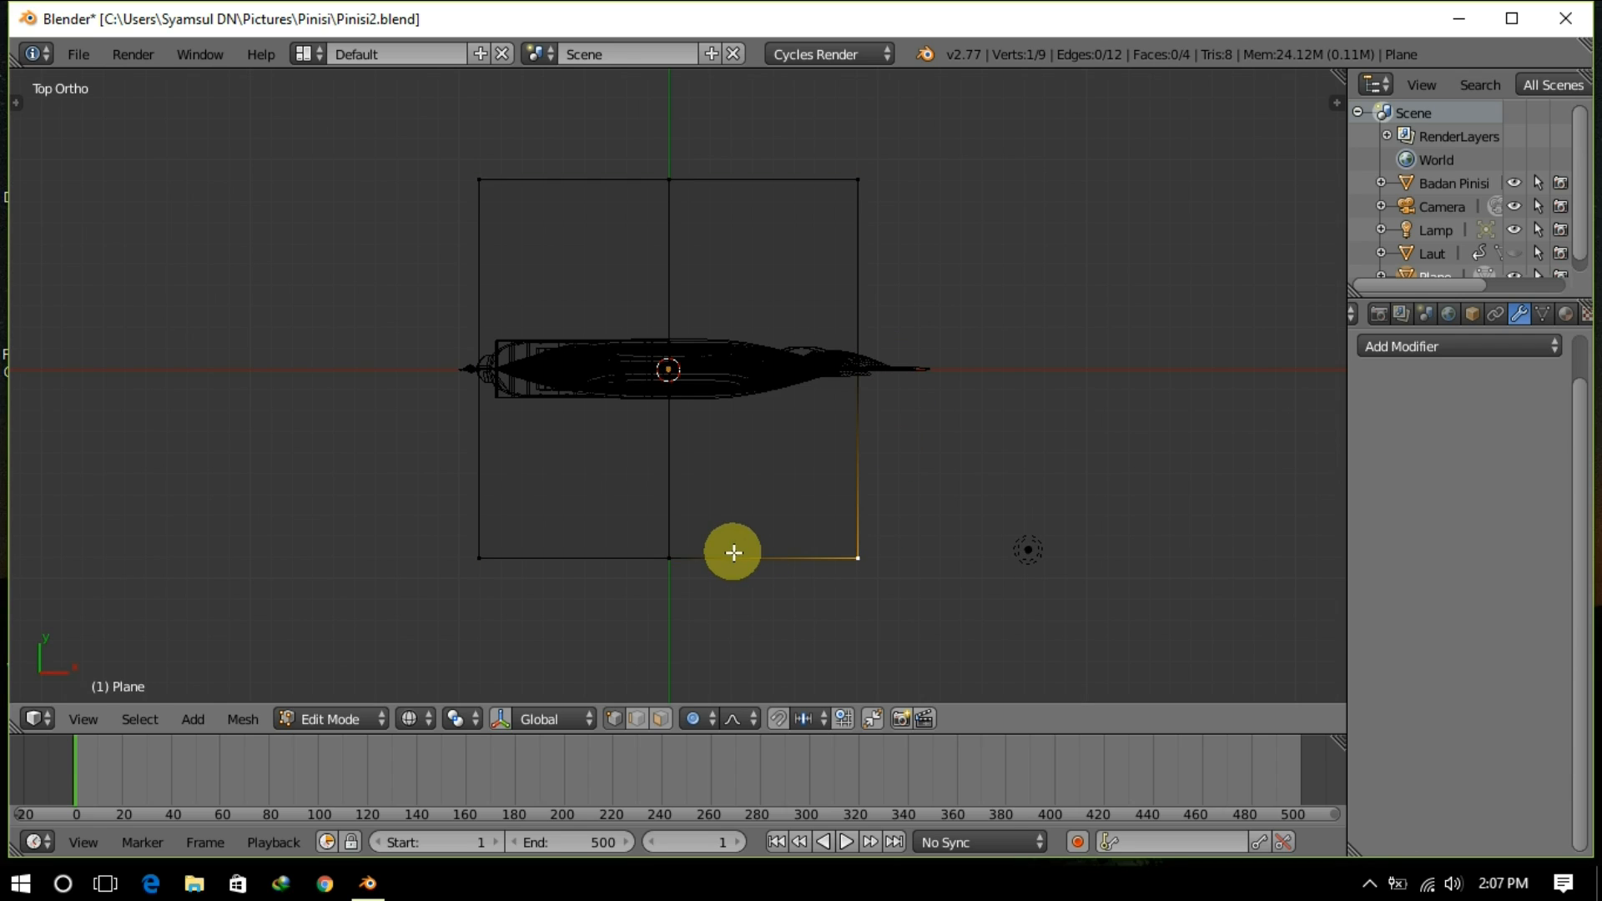
right_click(686, 557, "shift")
right_click(675, 370, "shift")
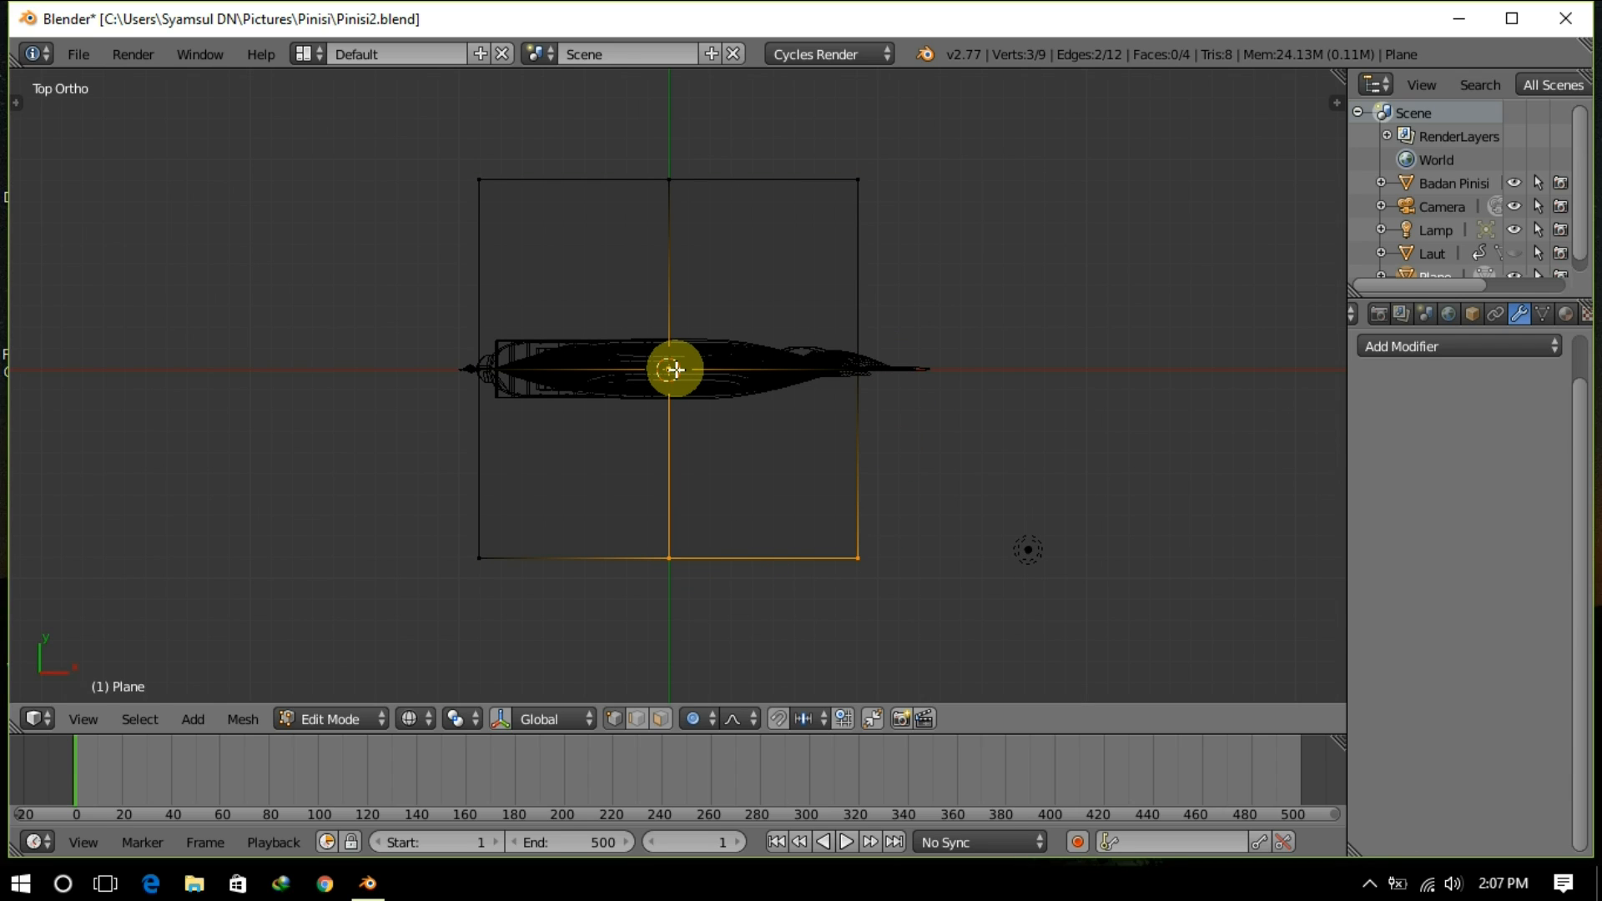
right_click(857, 181, "shift")
right_click(670, 181, "shift")
right_click(480, 366, "shift")
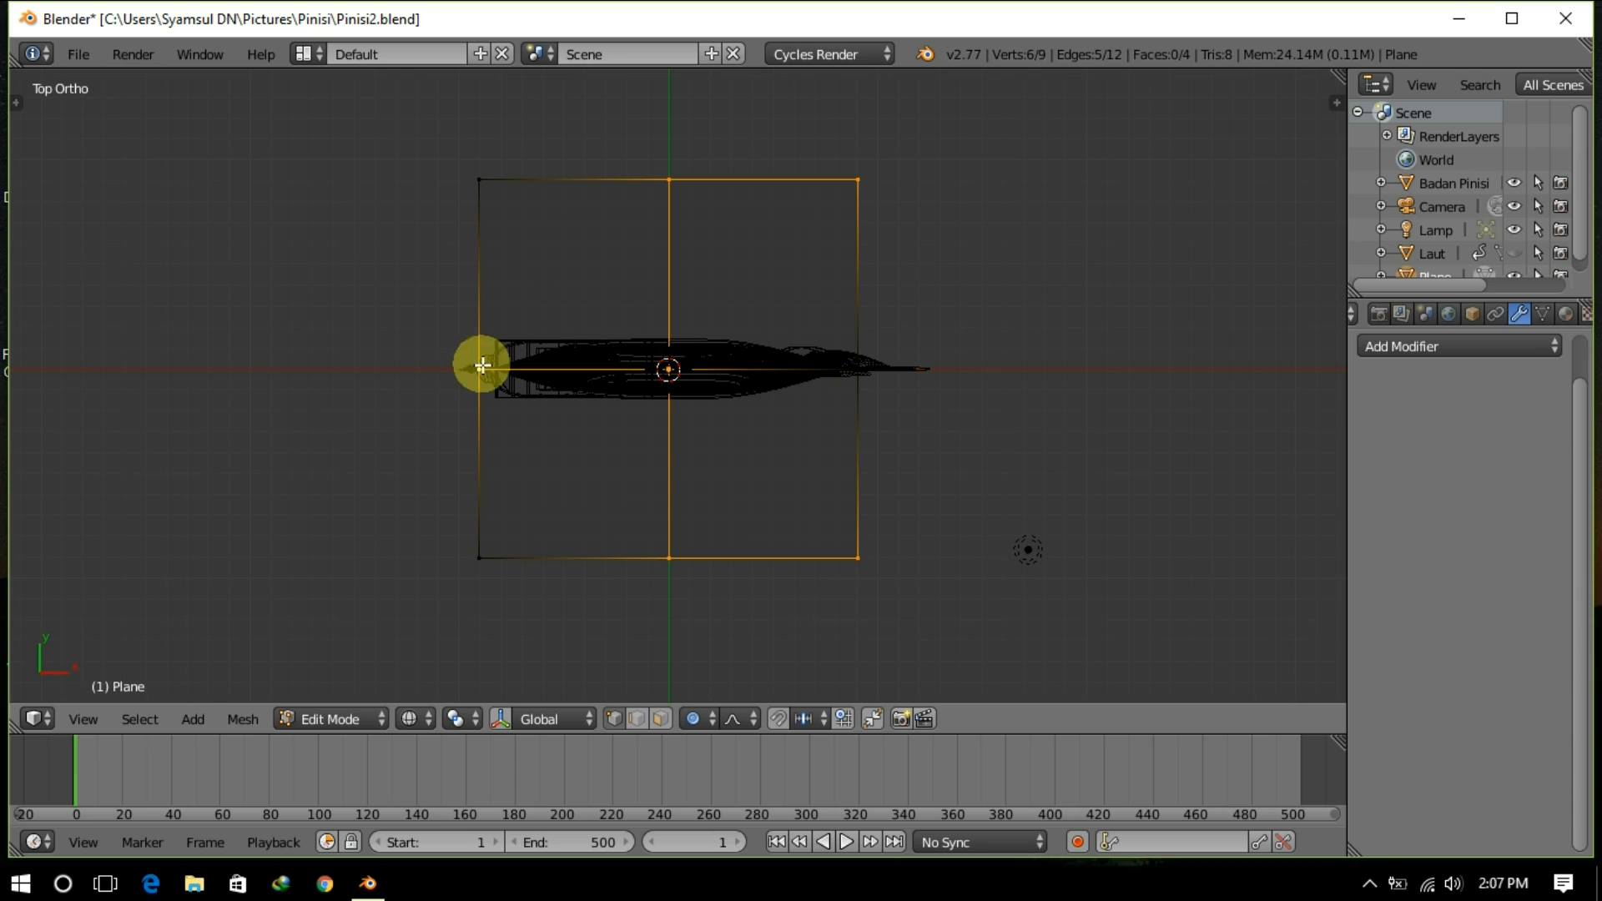
key("x")
left_click(632, 392)
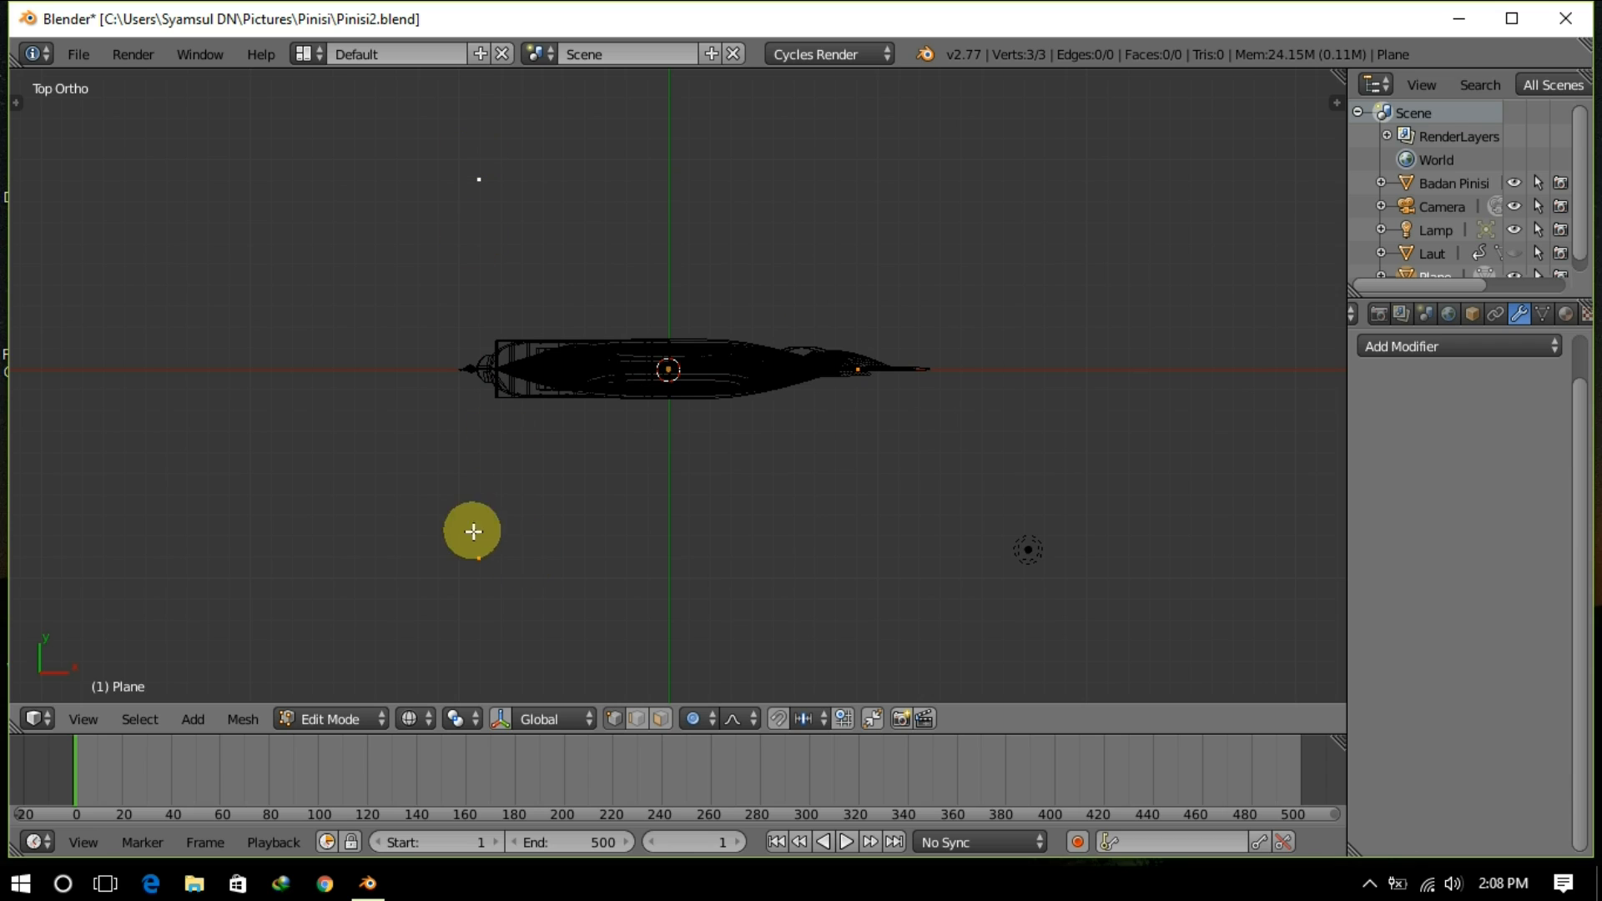
key("f")
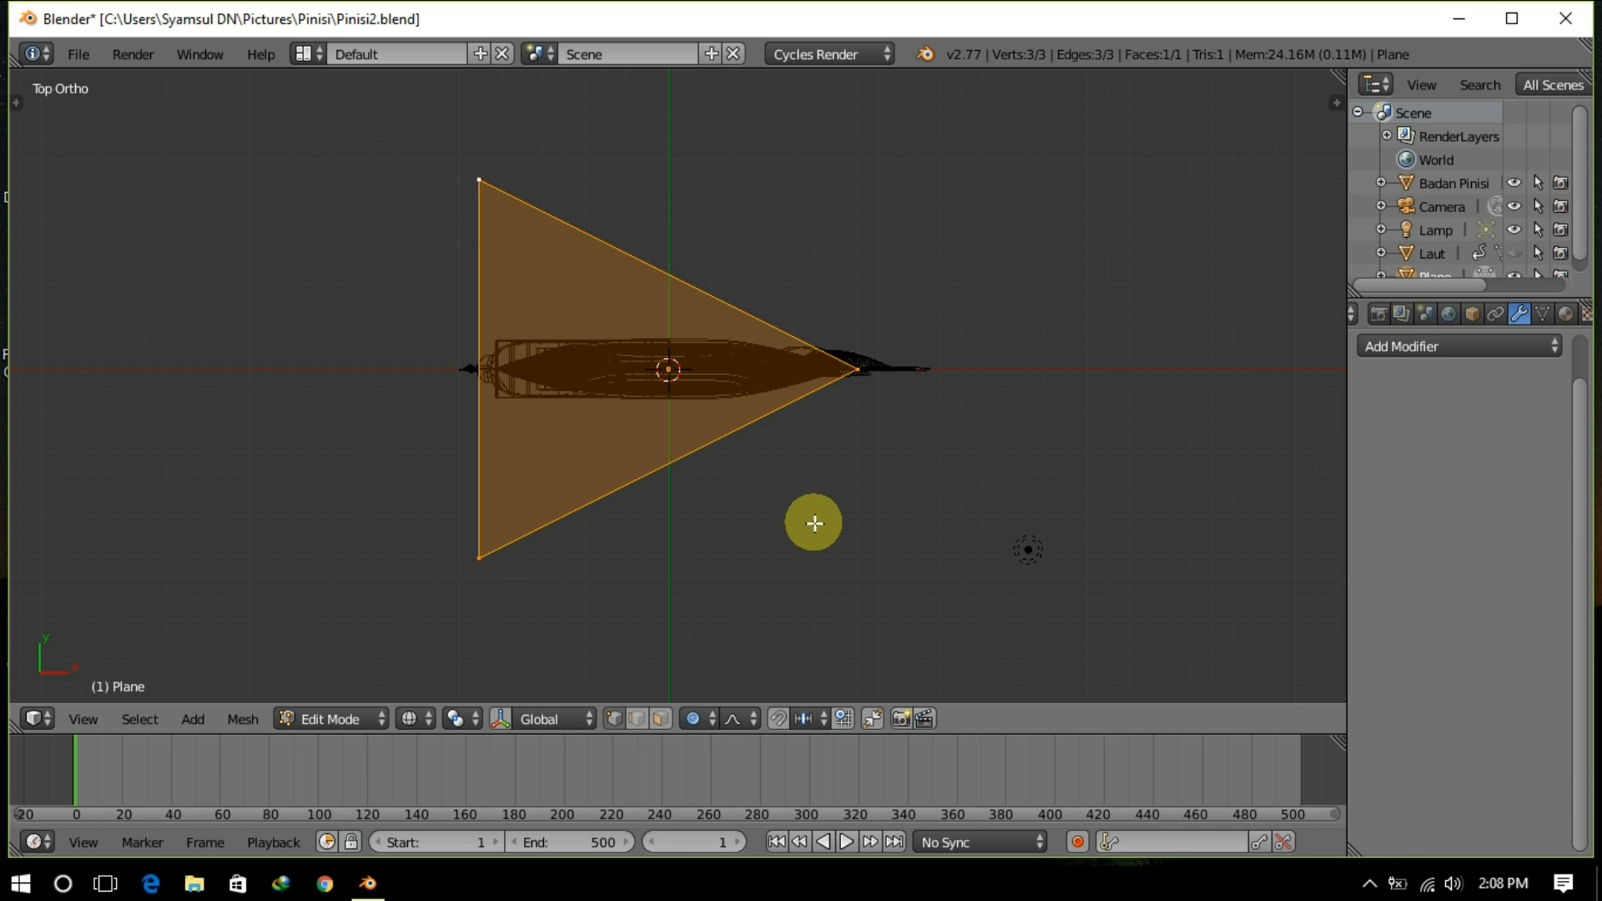
Step: Scale the triangle's stern edge along Y to about 0.47 to narrow it around the hull
right_click(506, 563)
right_click(497, 168, "shift")
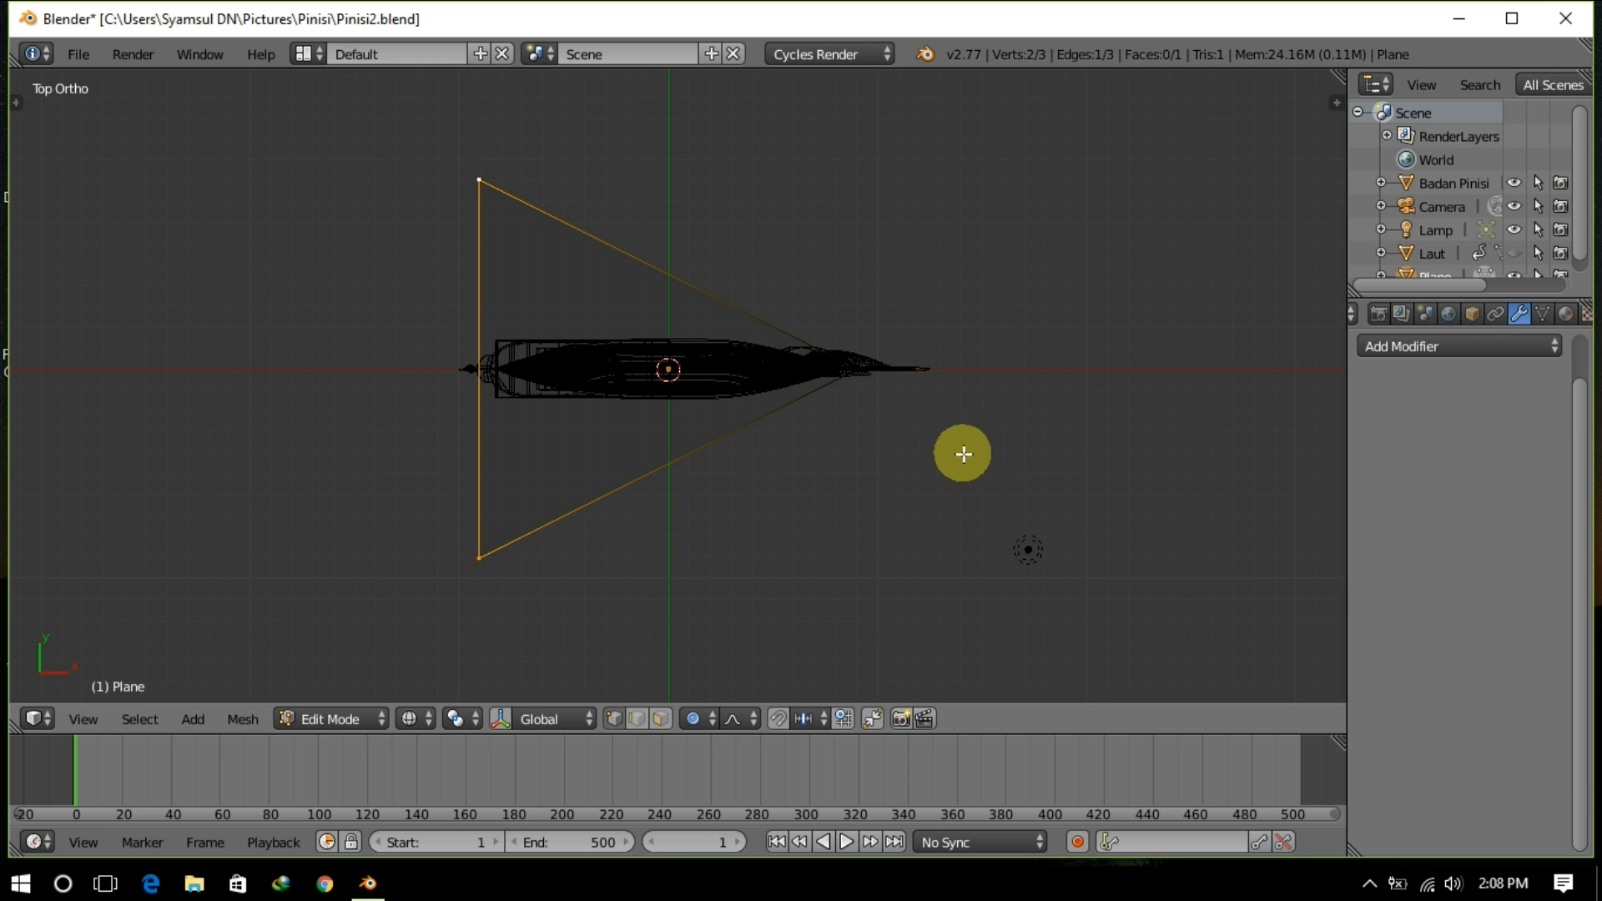
key("s")
key("y")
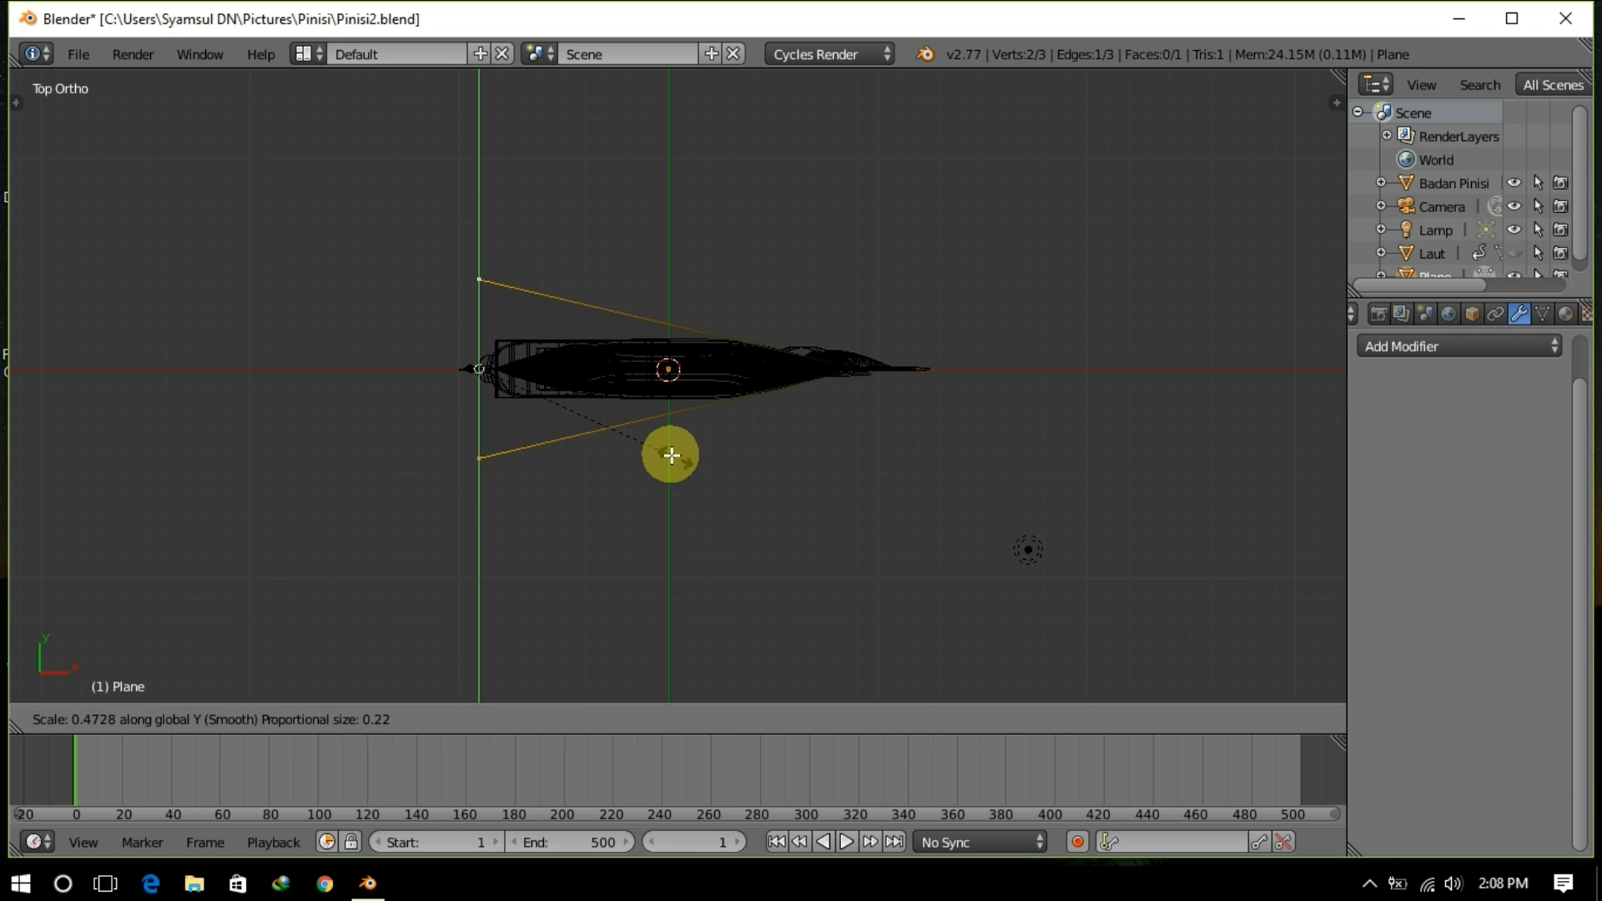
left_click(704, 443)
Step: Move the triangle's bow vertex forward along X to about the tip of the bowsprit
right_click(889, 400)
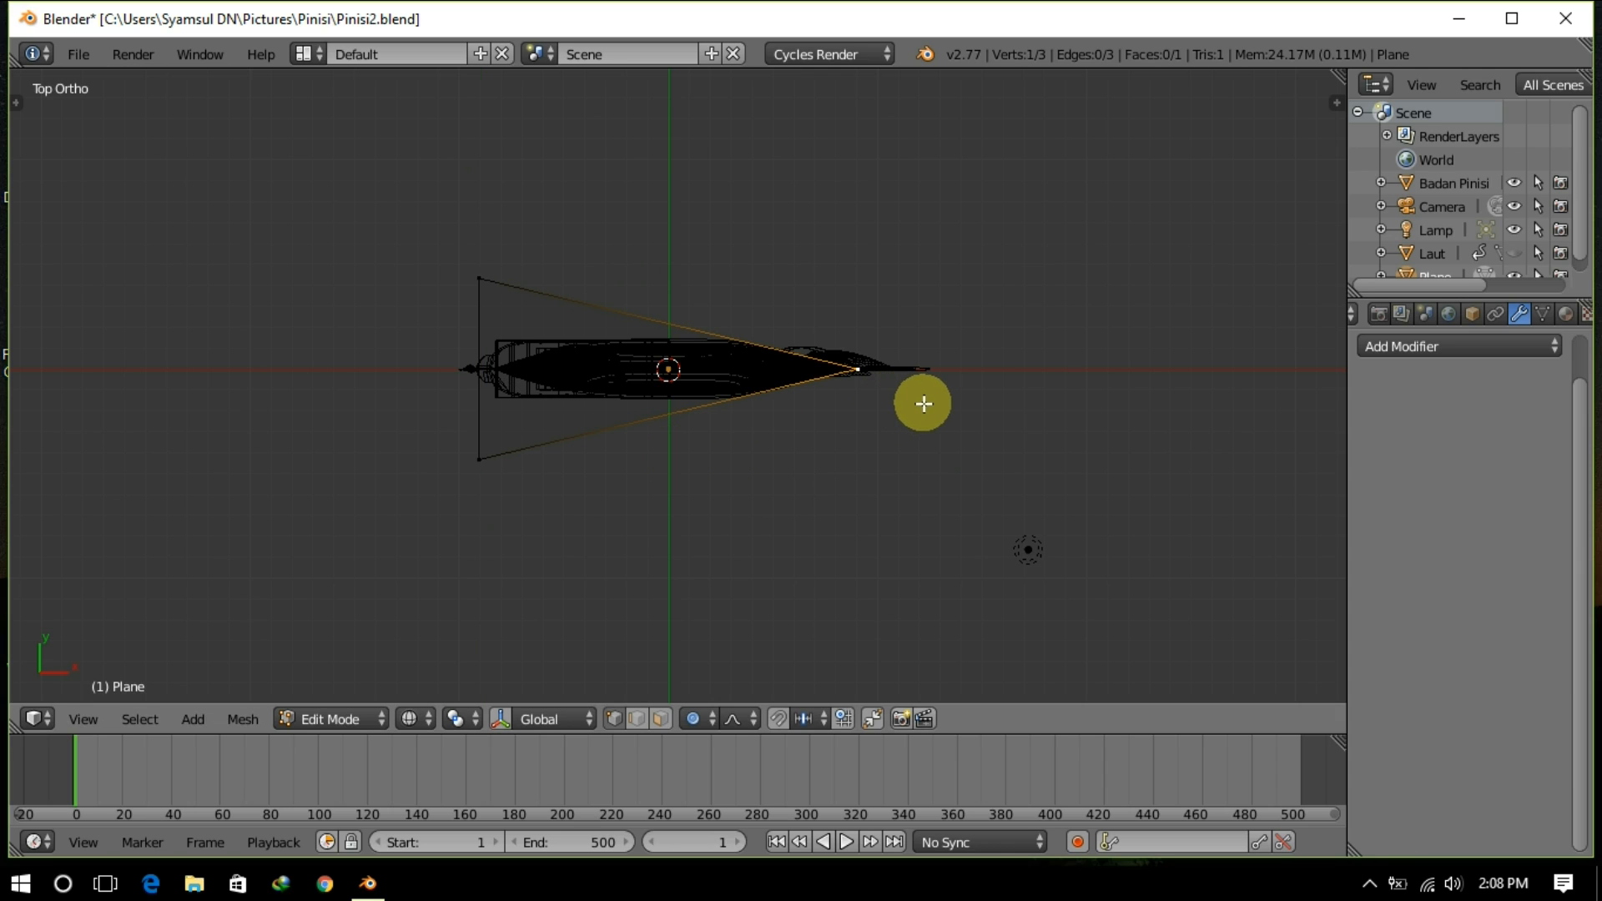
key("g")
key("x")
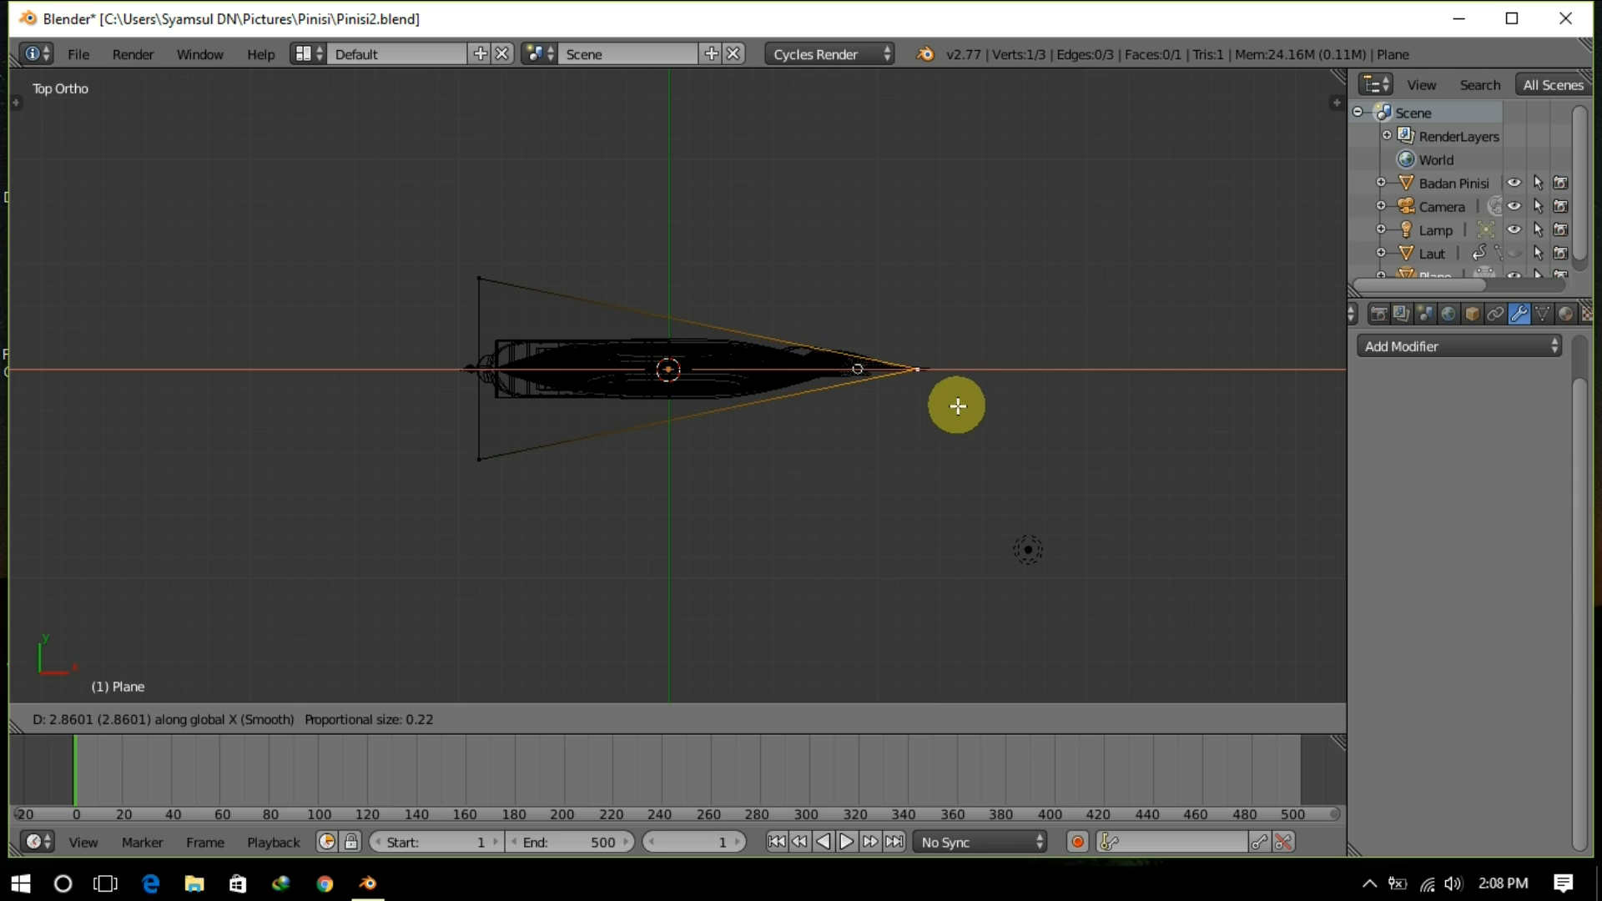
left_click(965, 404)
Step: Lower the triangular plane about 1.63 units along Z in front view so it cuts through the lower hull
middle_click_drag(948, 547, 1059, 347)
key("a")
key("a")
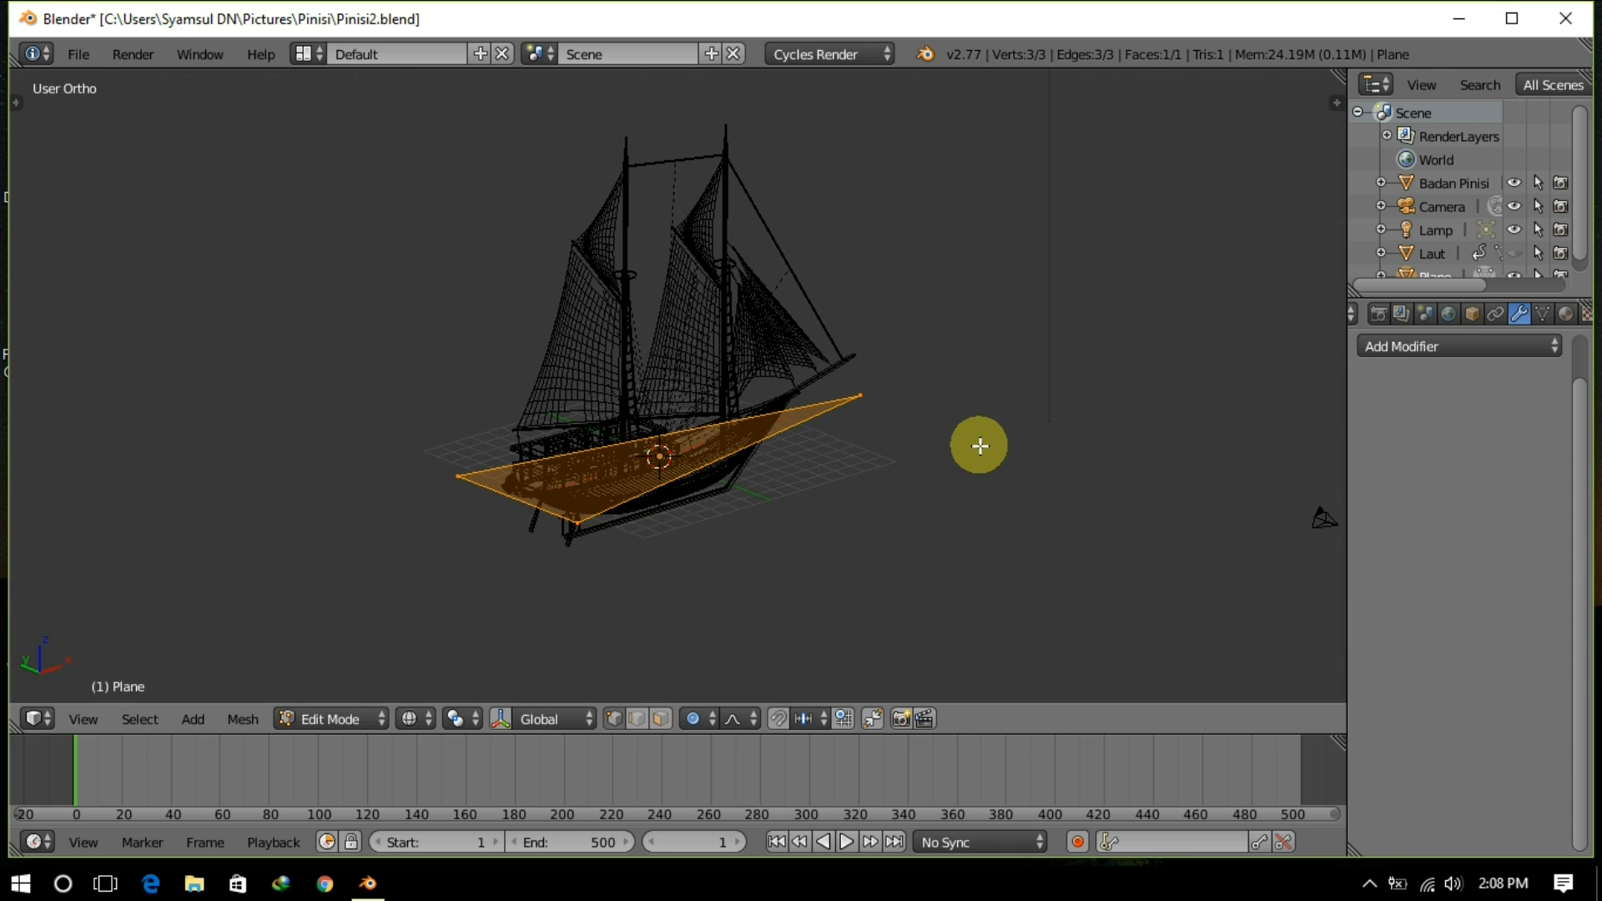
key("KP_1")
key("Tab")
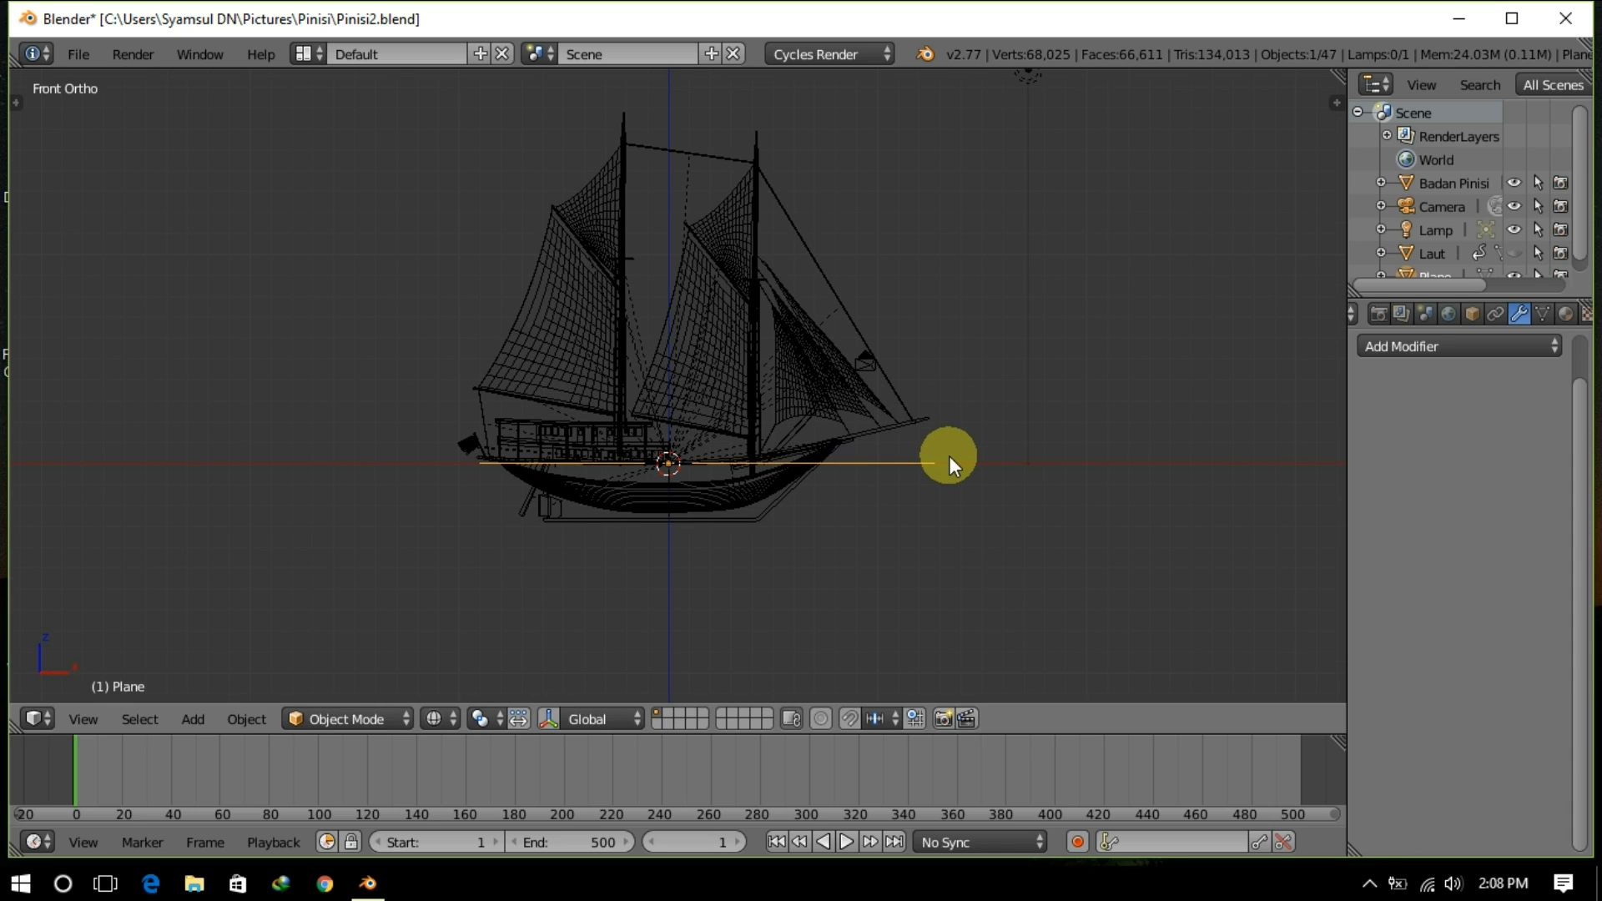
key("g")
key("z")
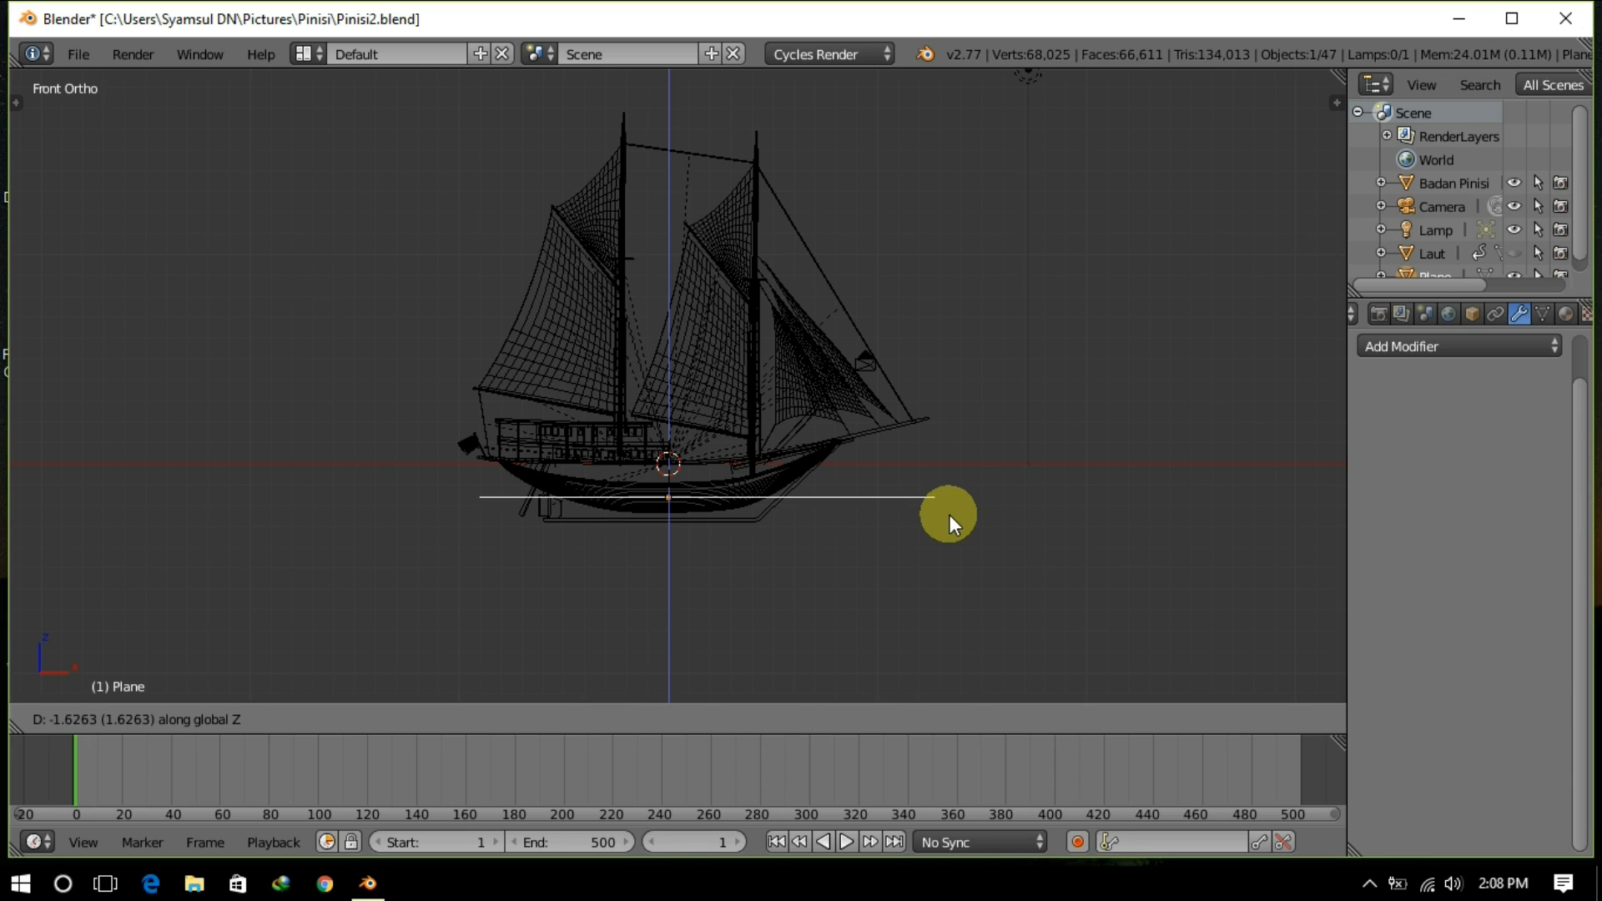
left_click(948, 513)
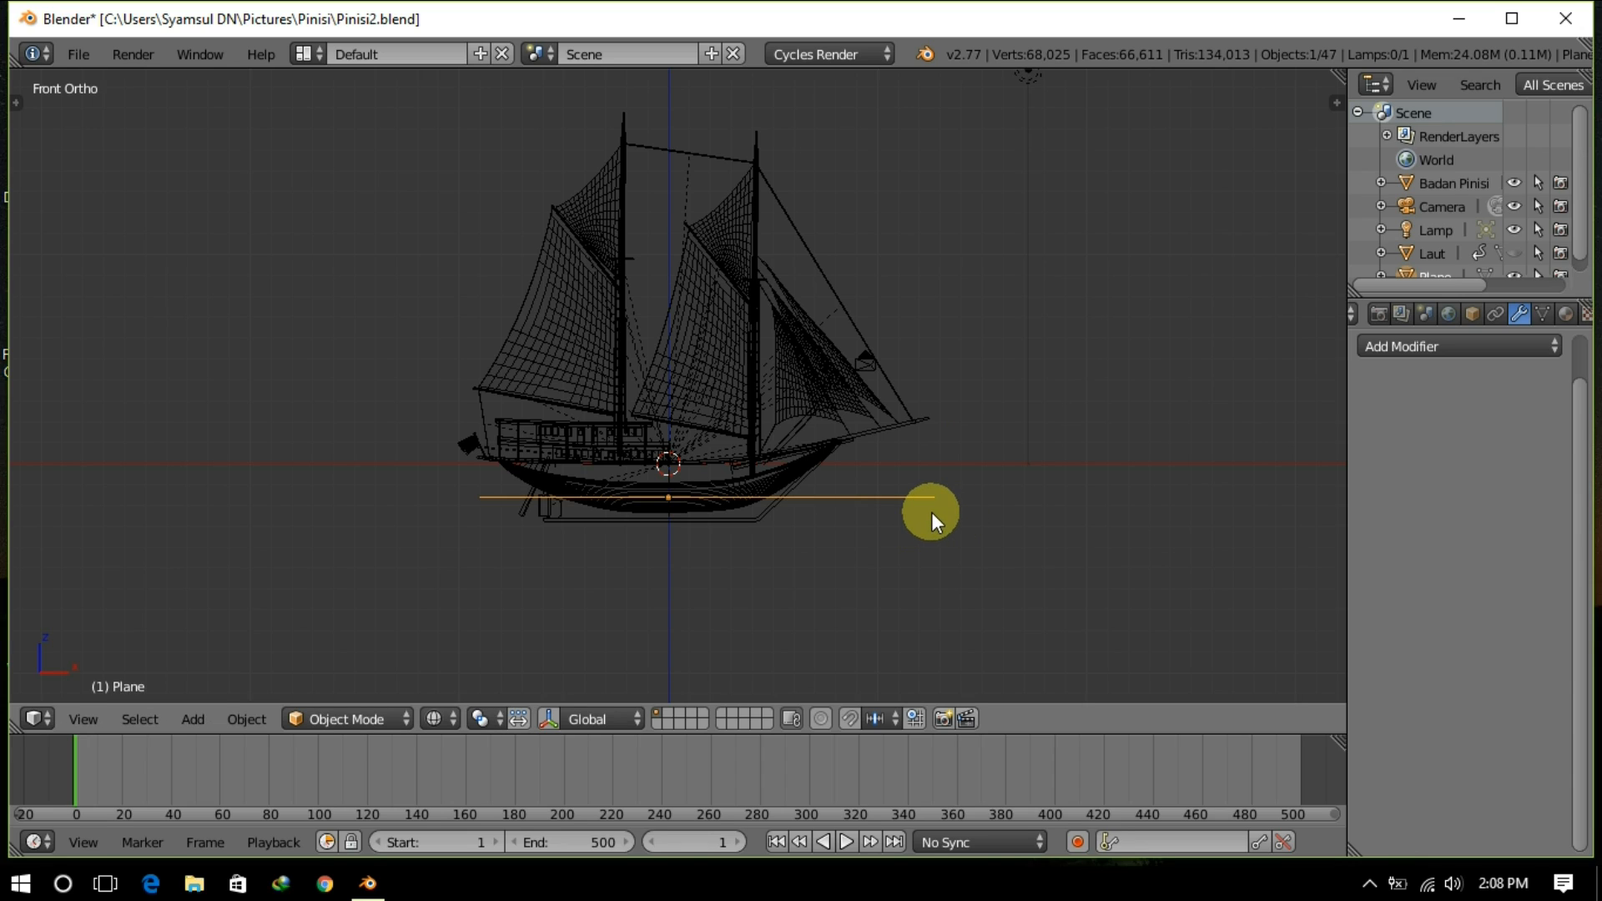
Step: Set the triangular plane's origin to the 3D cursor
key("ctrl+shift+alt+c")
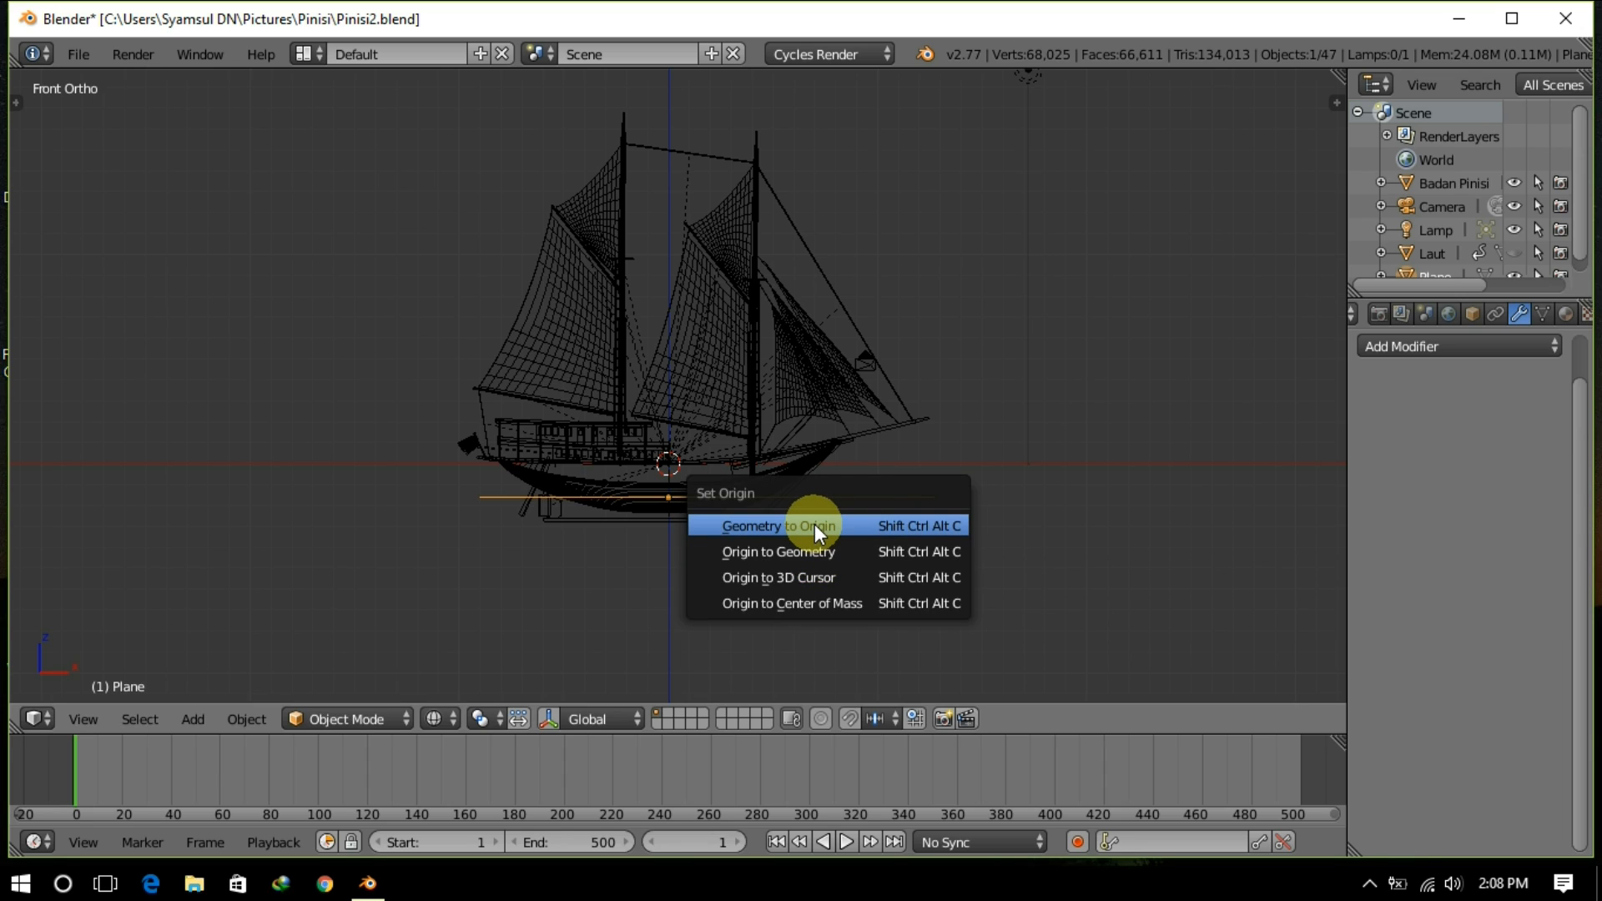
left_click(829, 574)
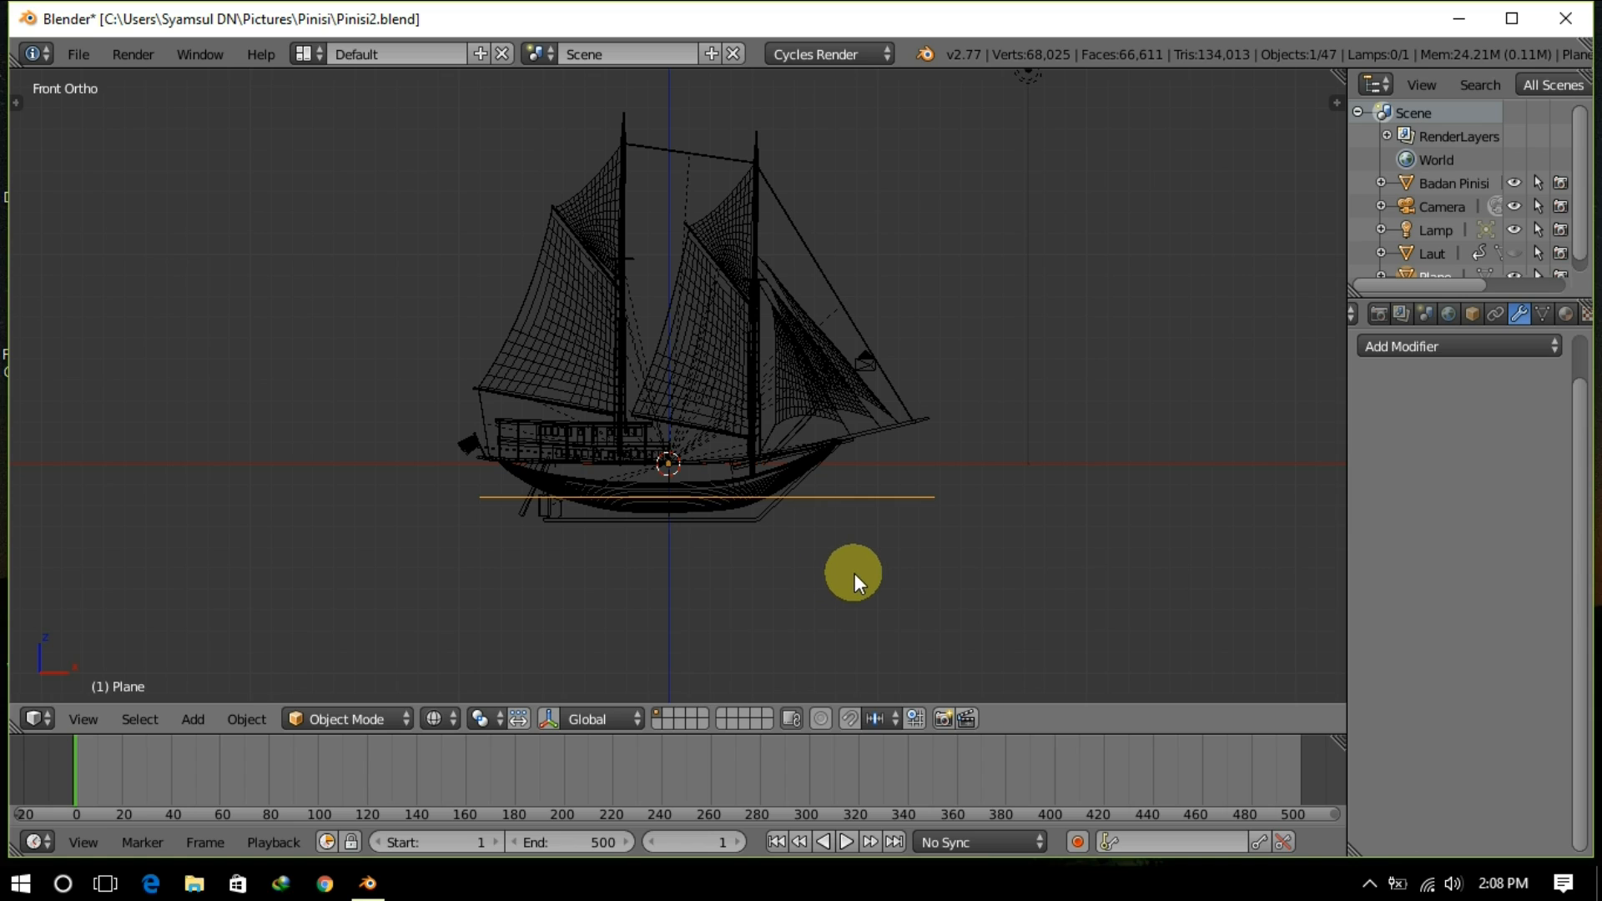
key("Tab")
key("Tab")
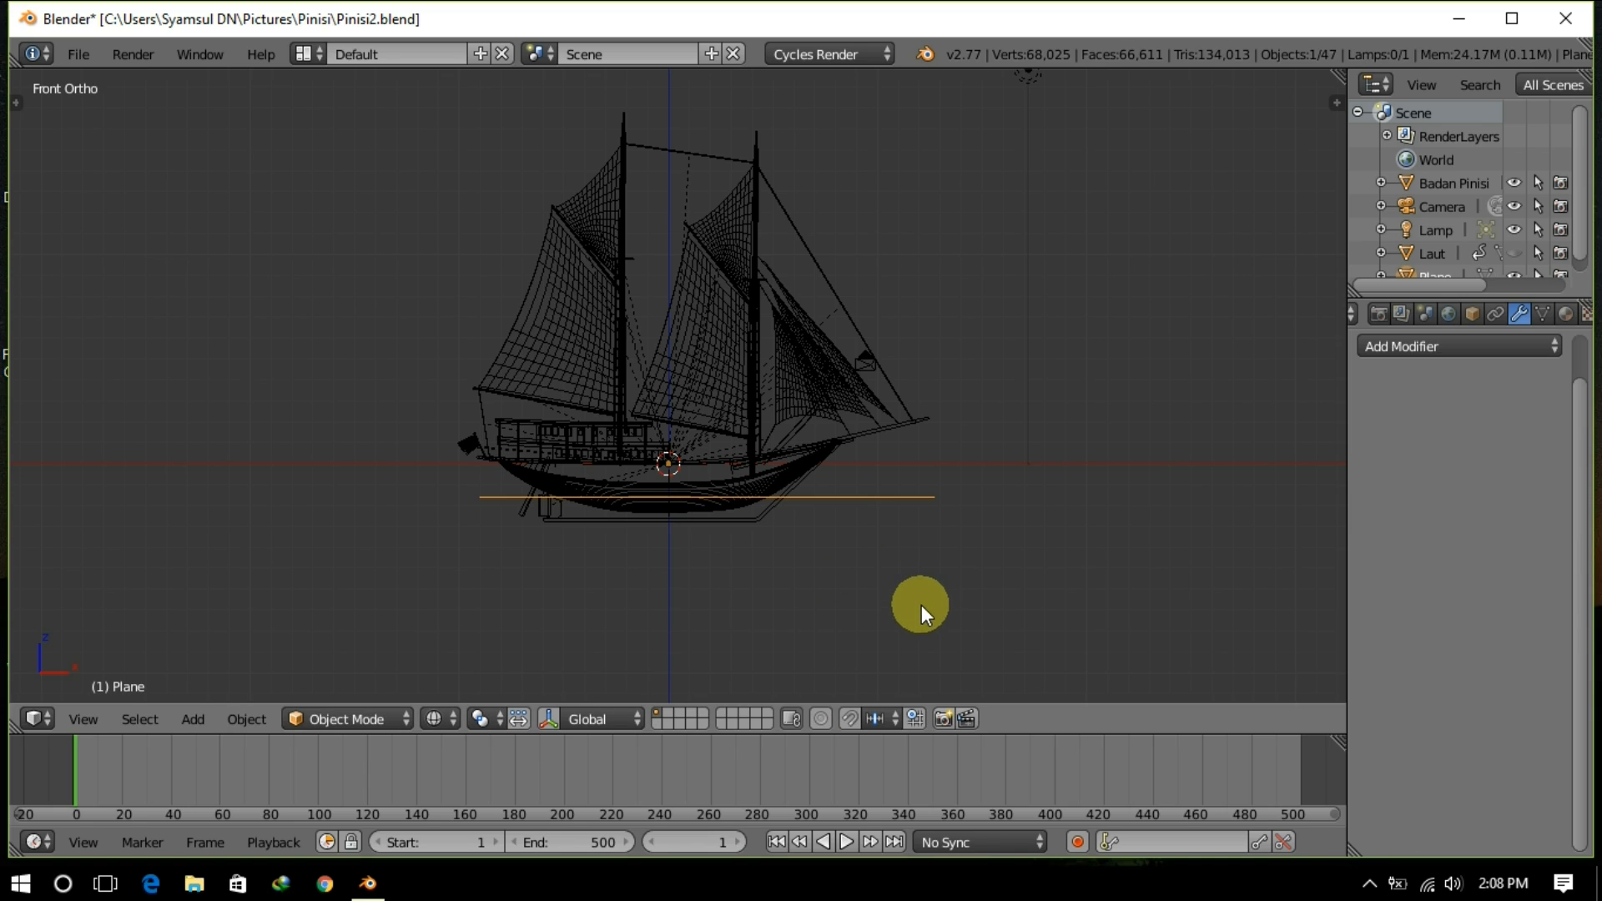
key("r")
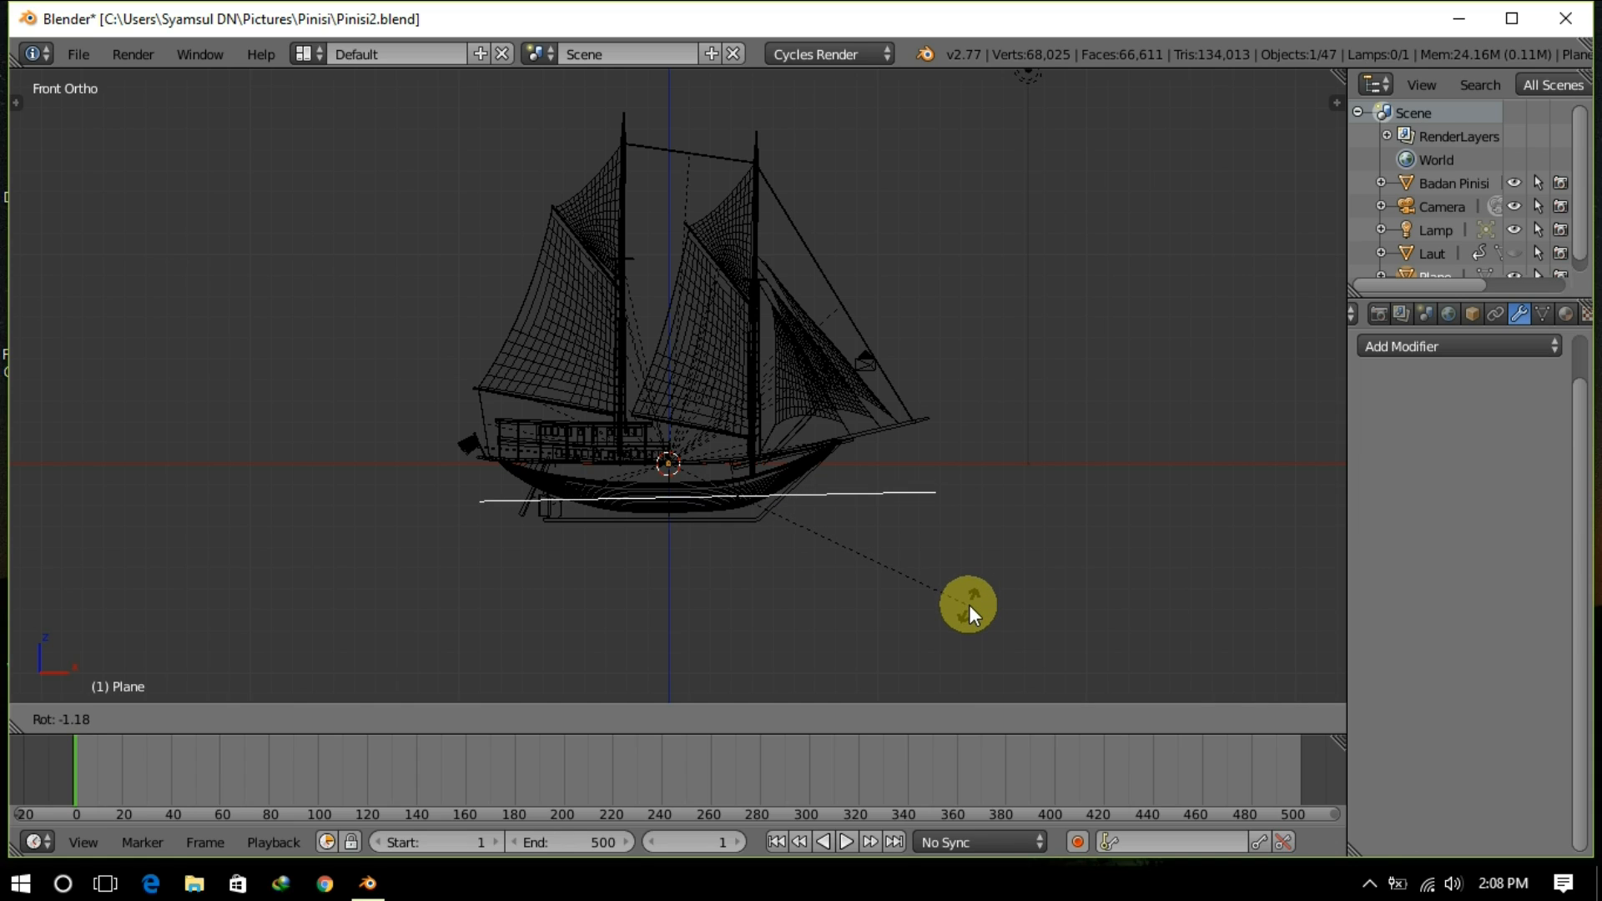
key("Escape")
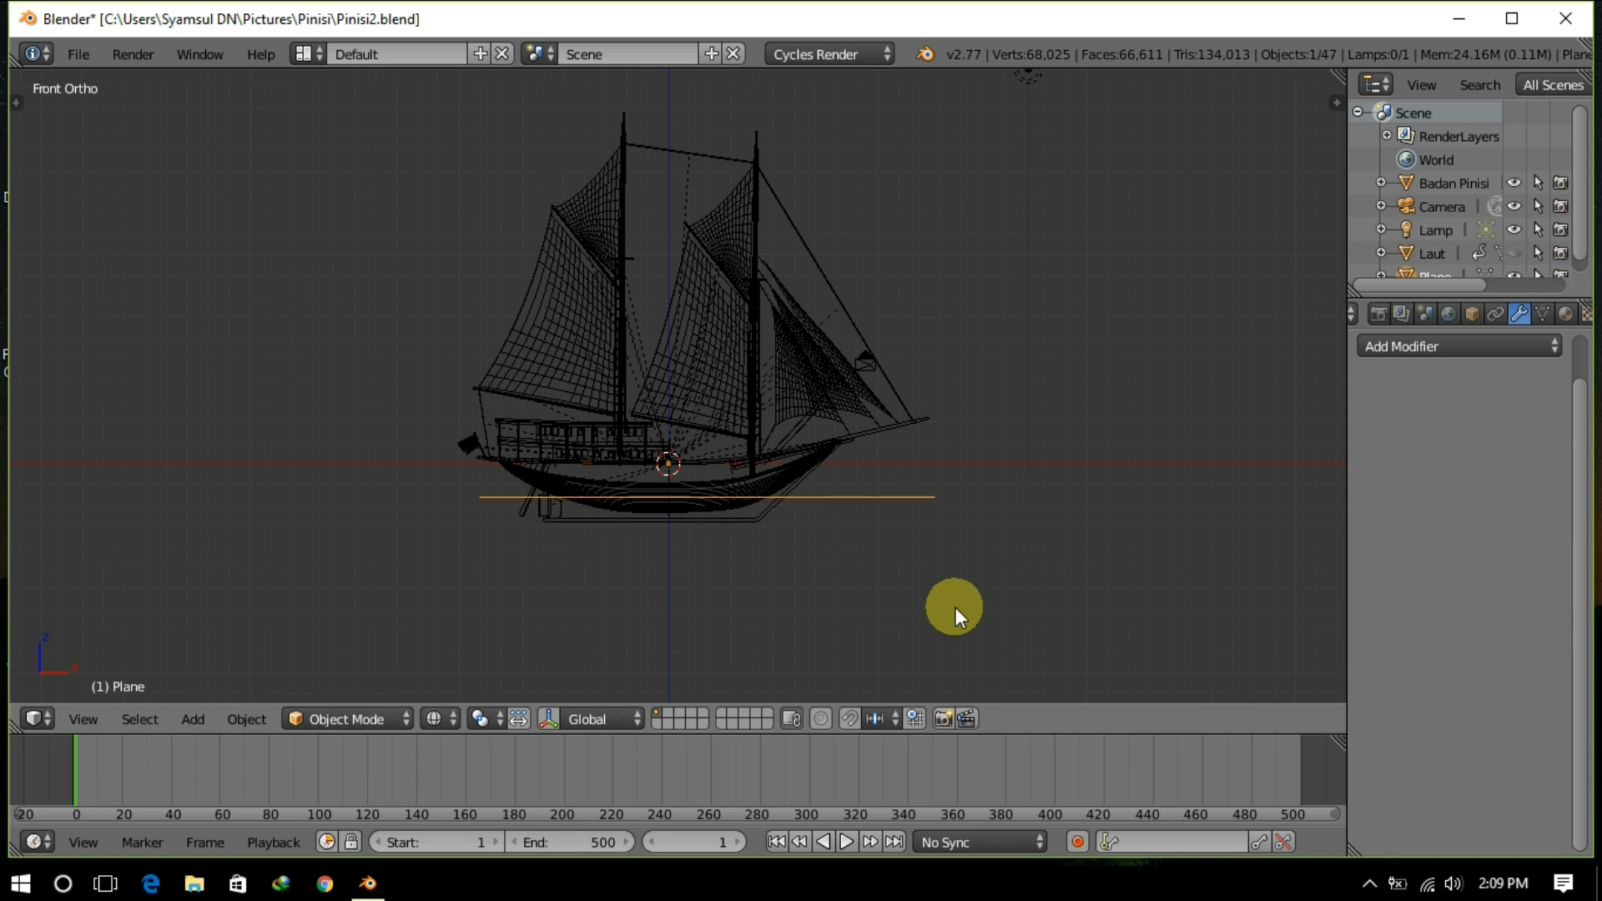
key("r")
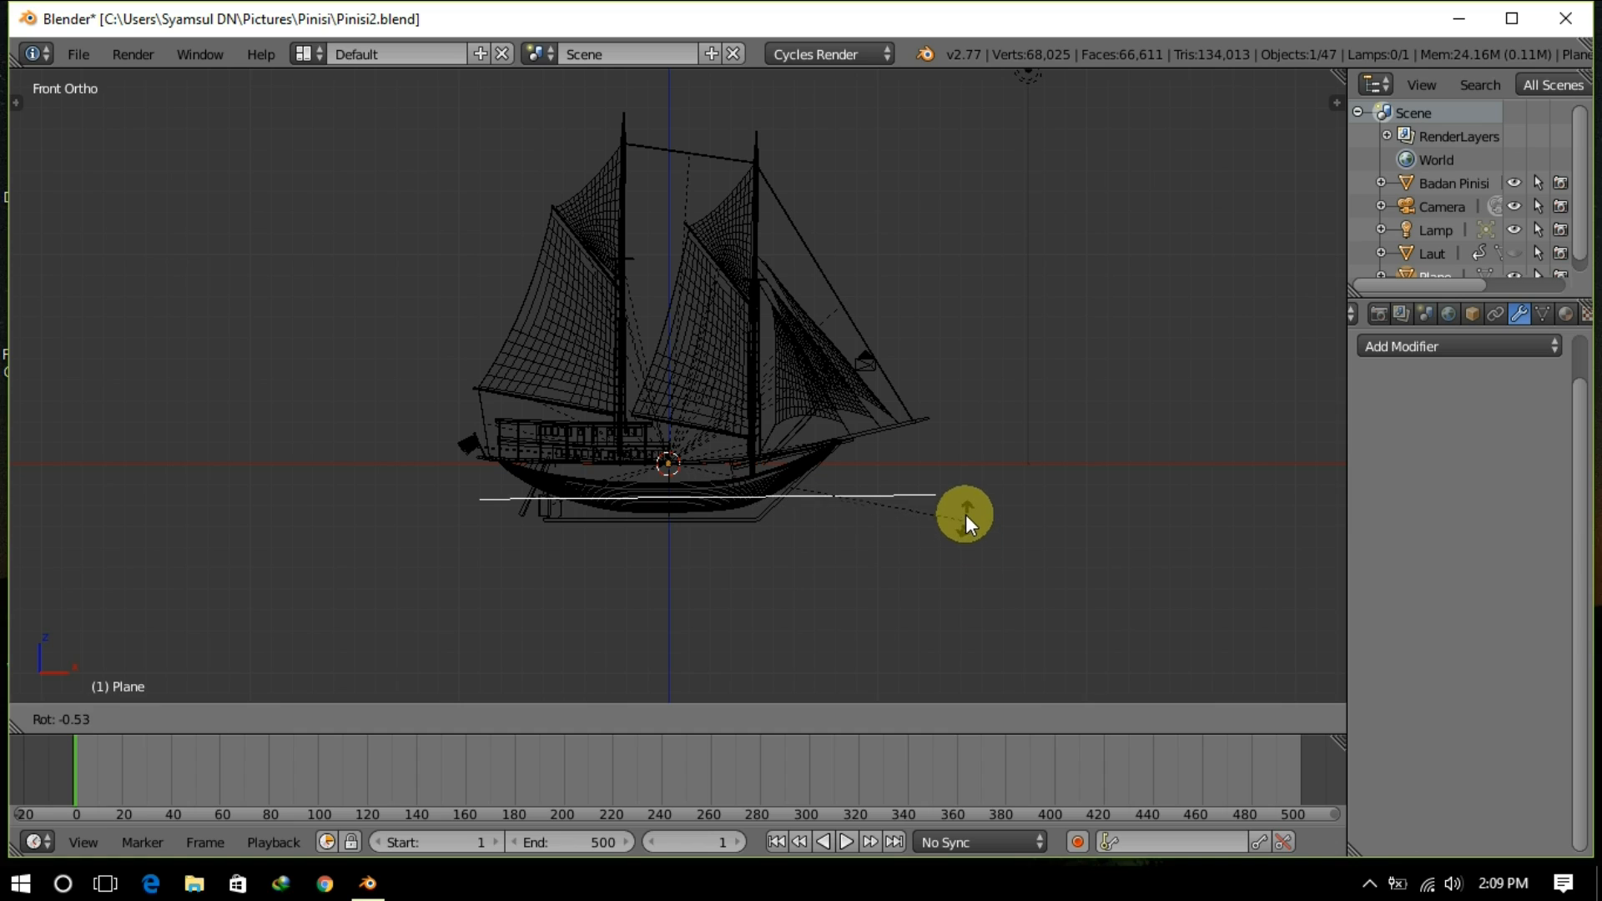
left_click(933, 378)
Step: Make the triangular plane's three vertices the vertex parent of the Badan Pinisi hull, and leave only the plane selected in Object Mode
middle_click_drag(1051, 554, 827, 522)
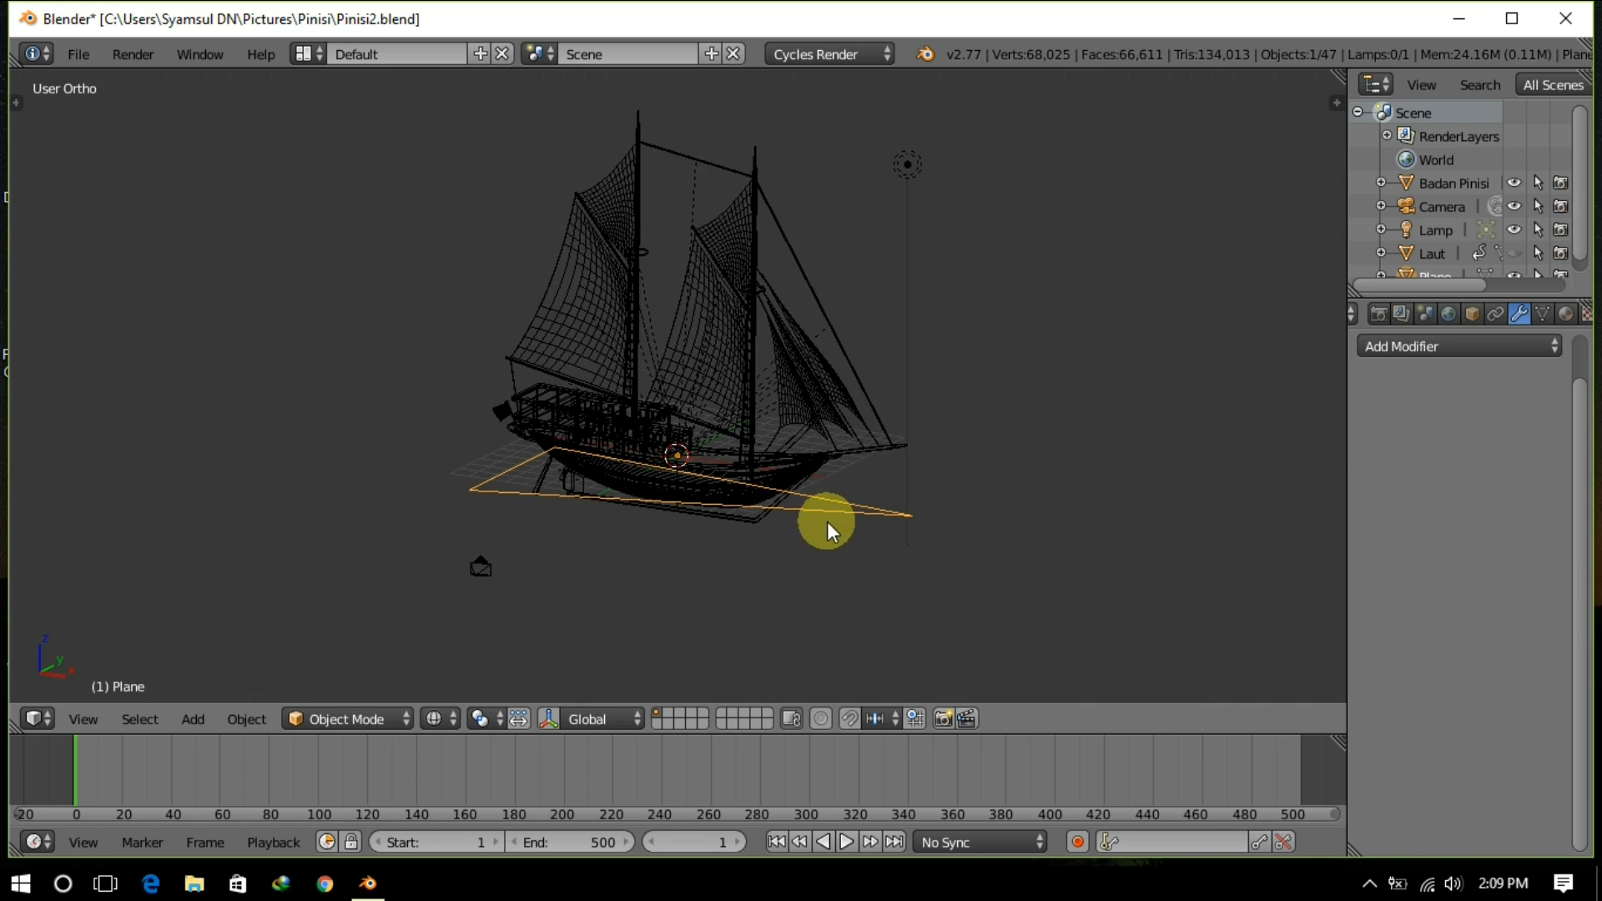
right_click(778, 481)
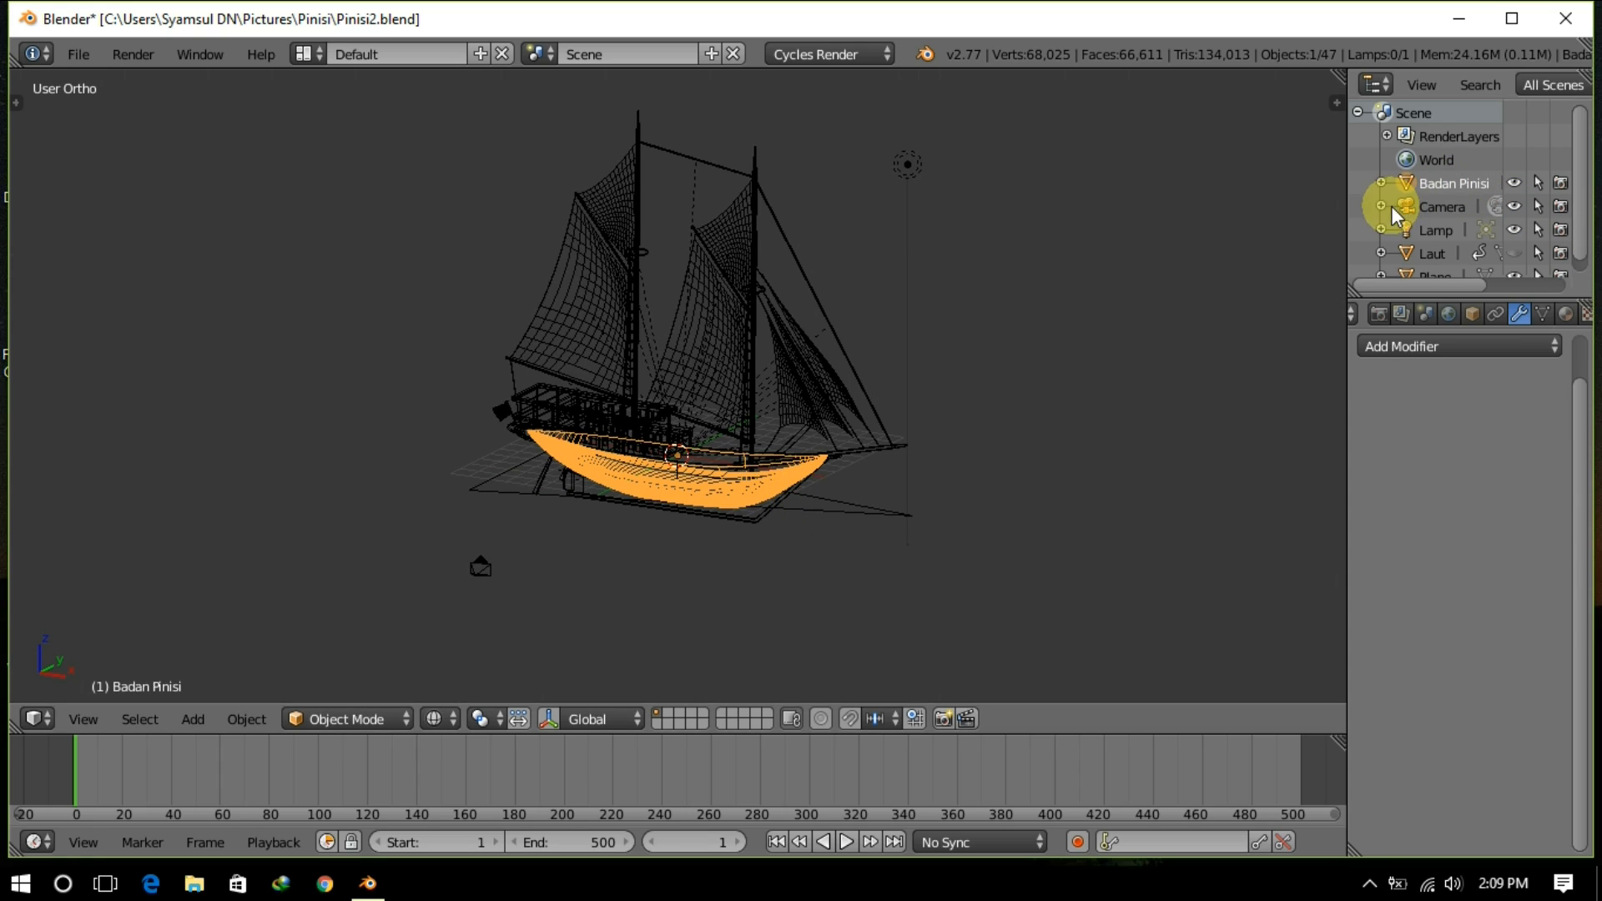
right_click(849, 509, "shift")
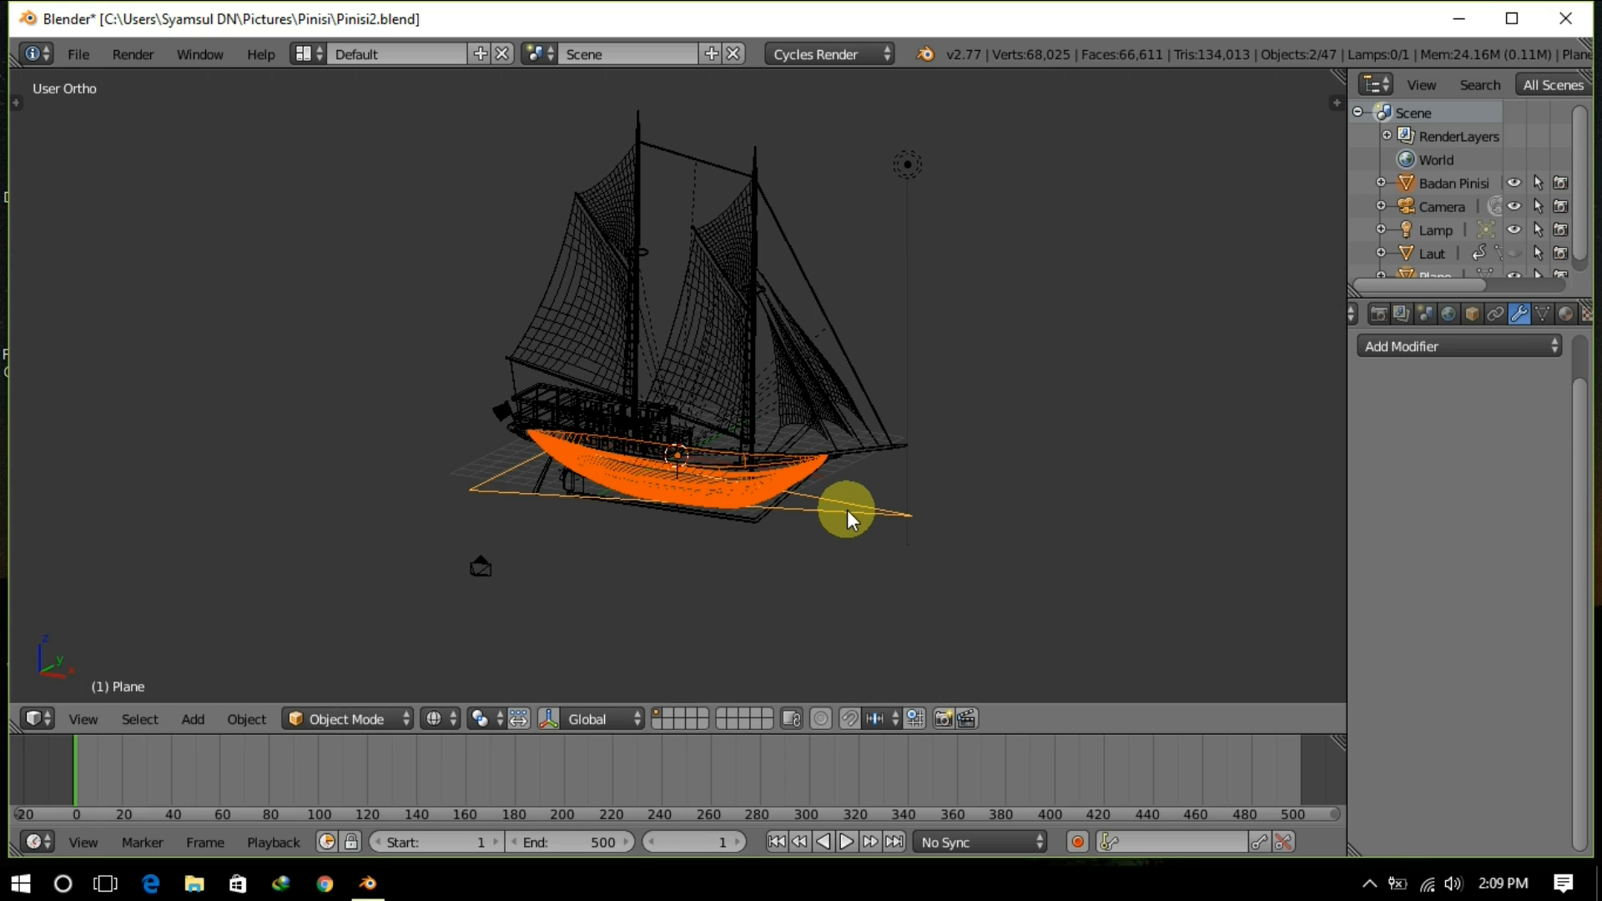
key("ctrl+p")
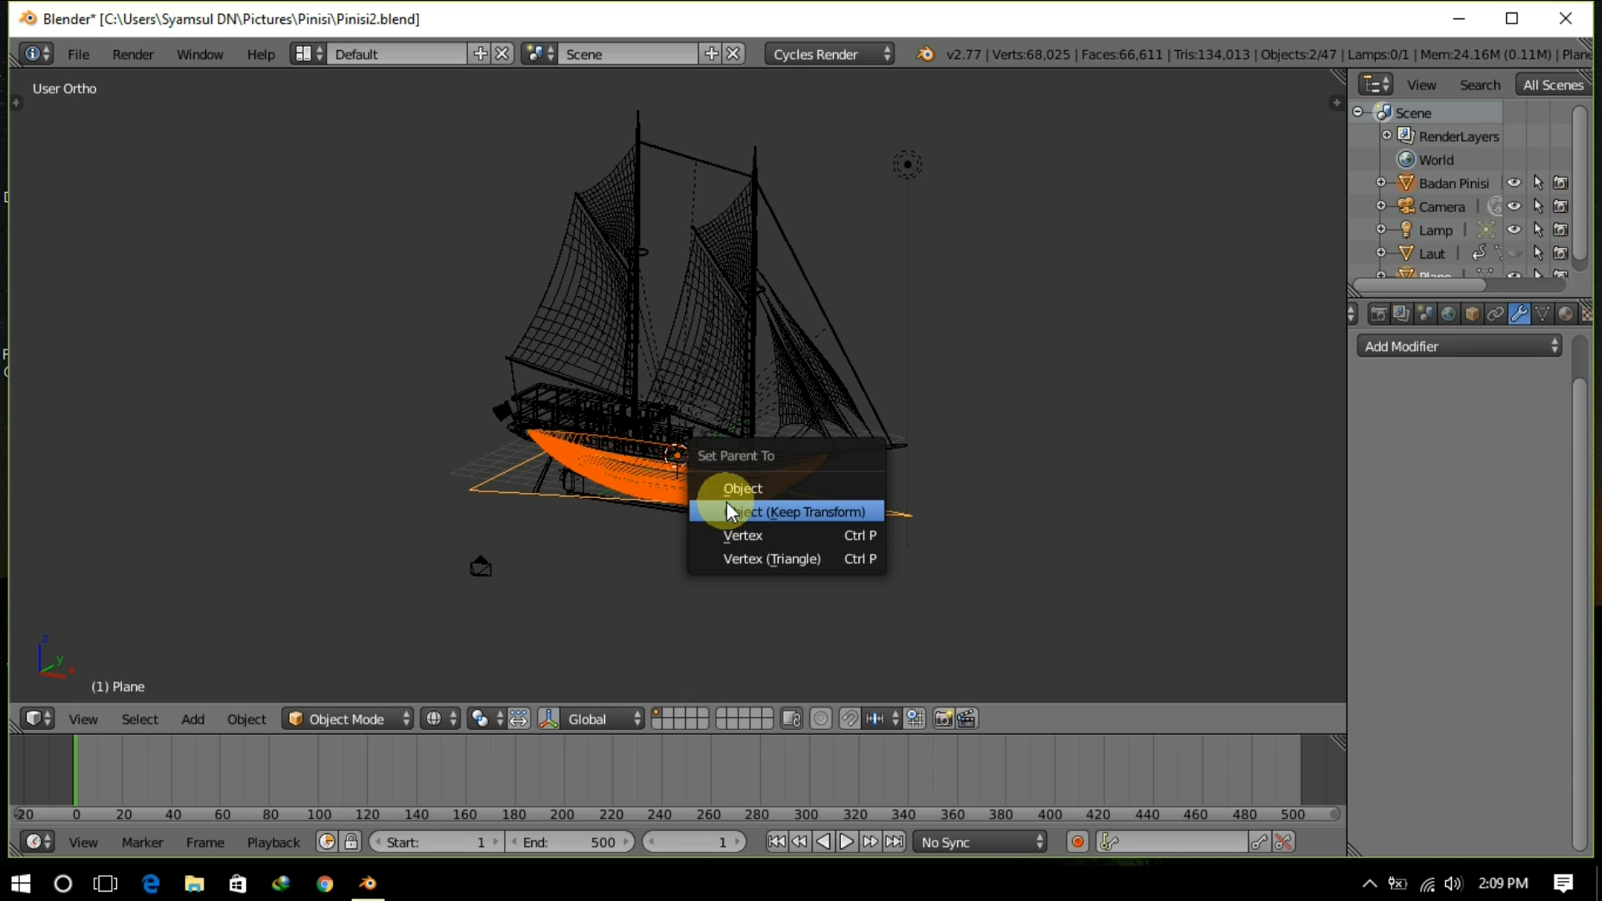
left_click(659, 498)
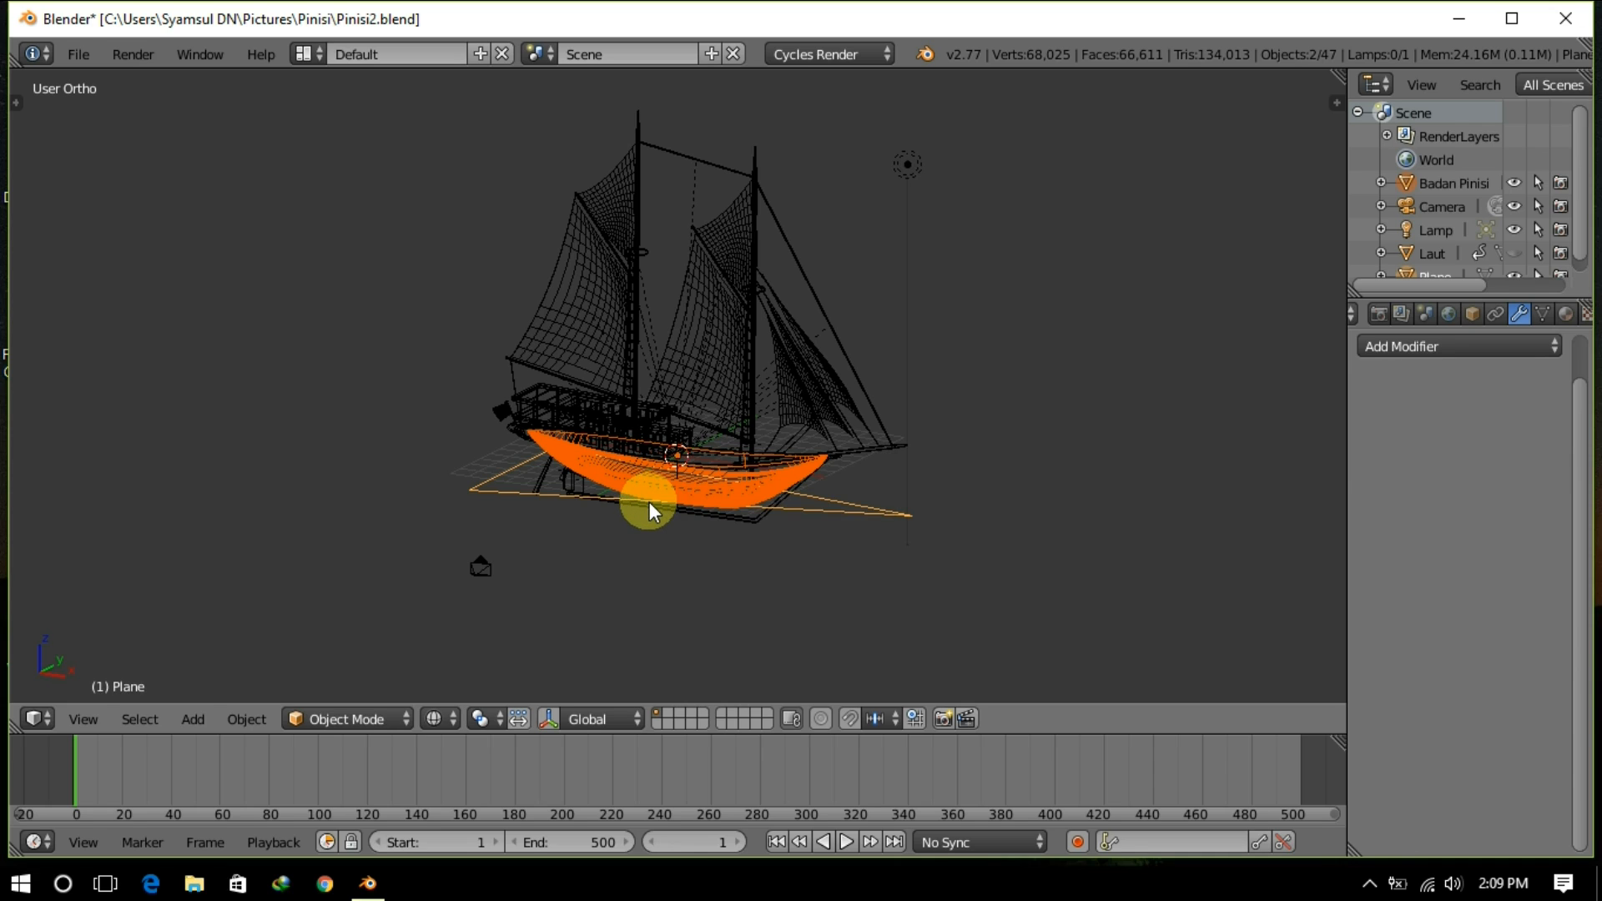
key("Tab")
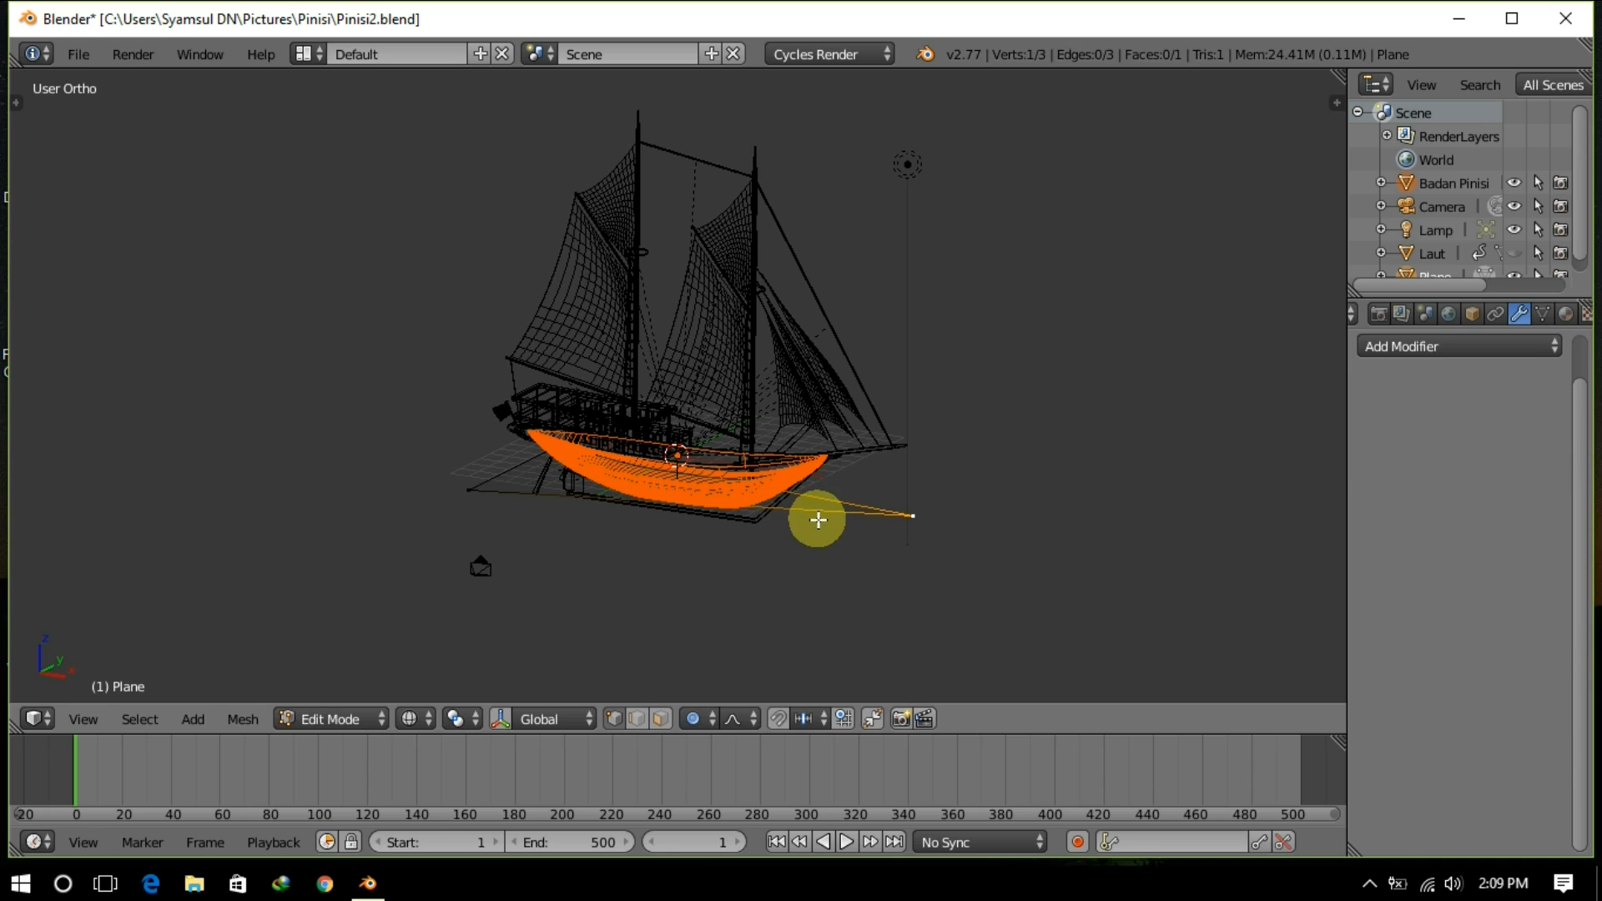
key("a")
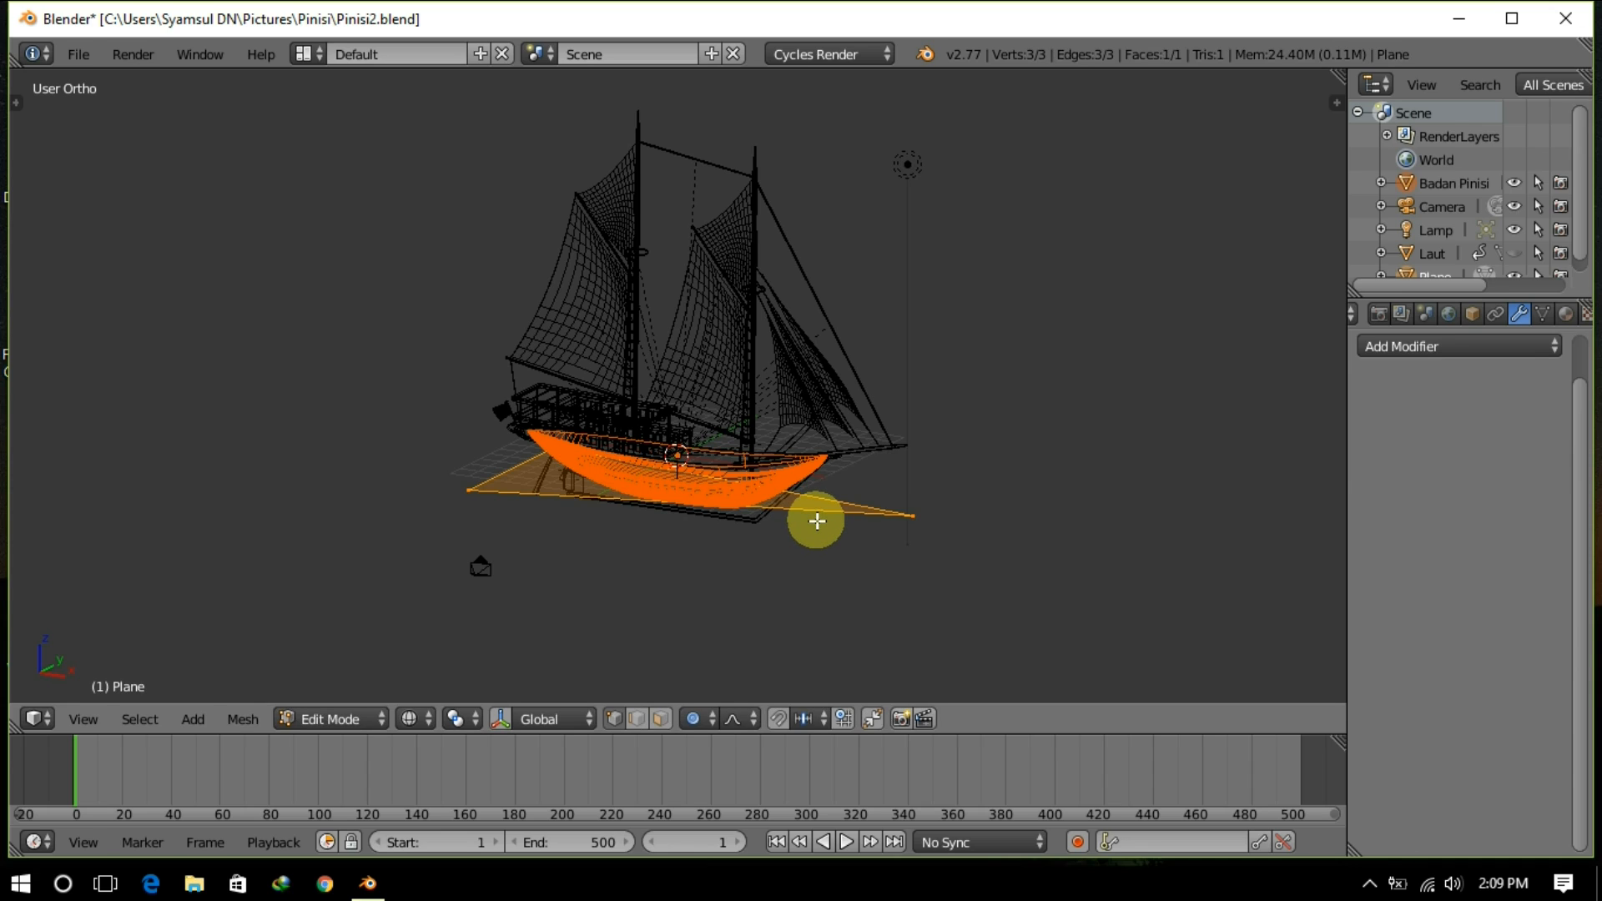
key("ctrl+p")
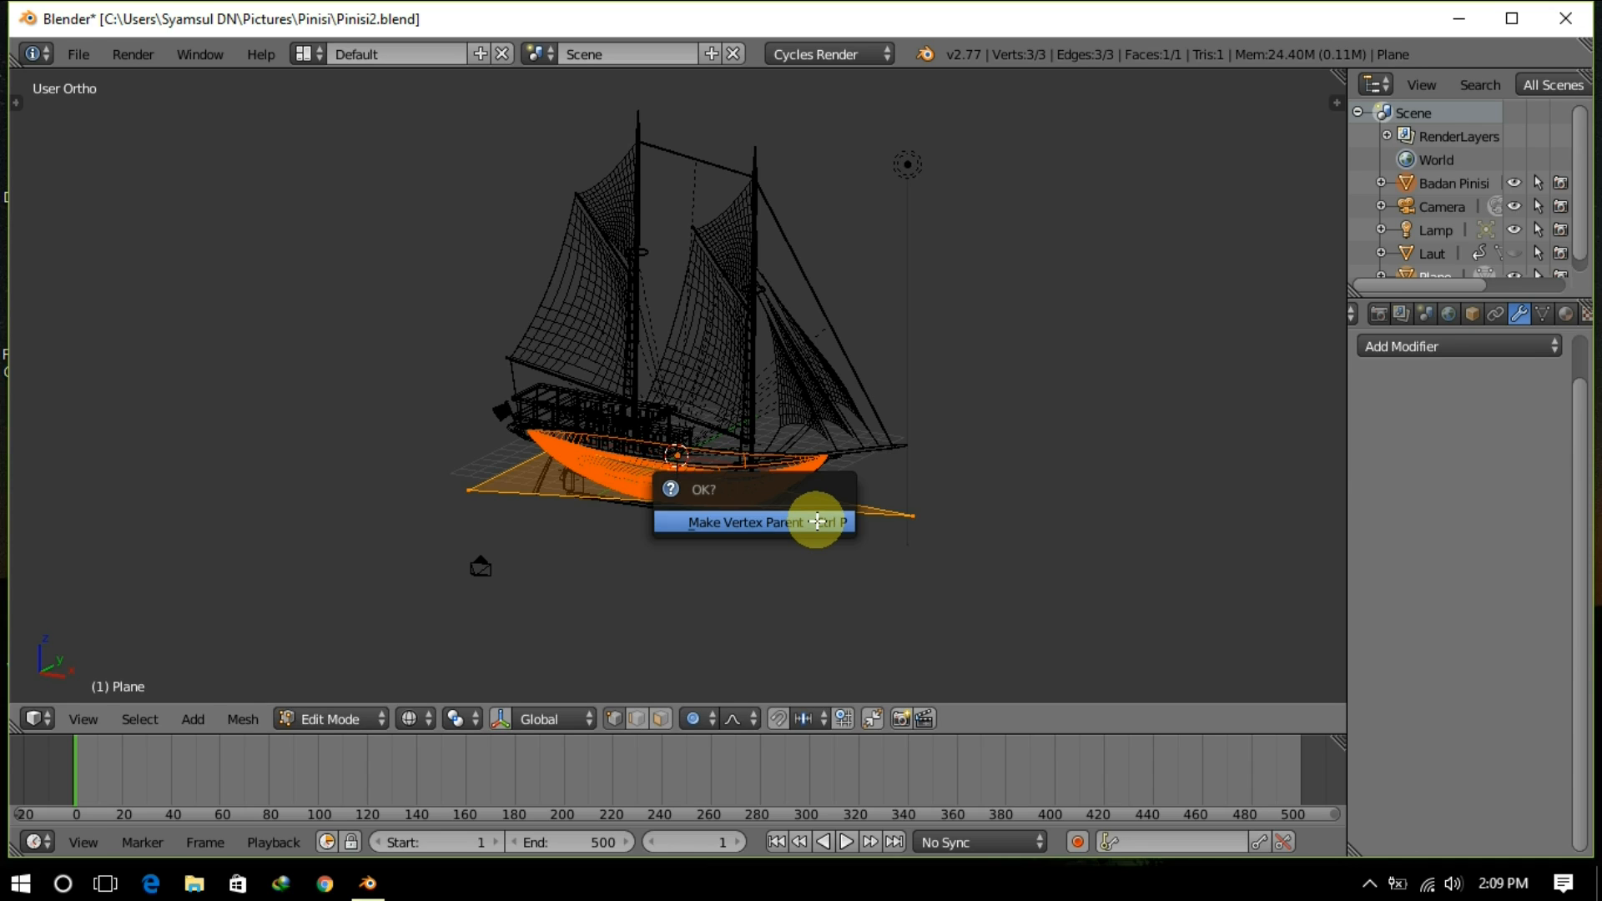
left_click(816, 522)
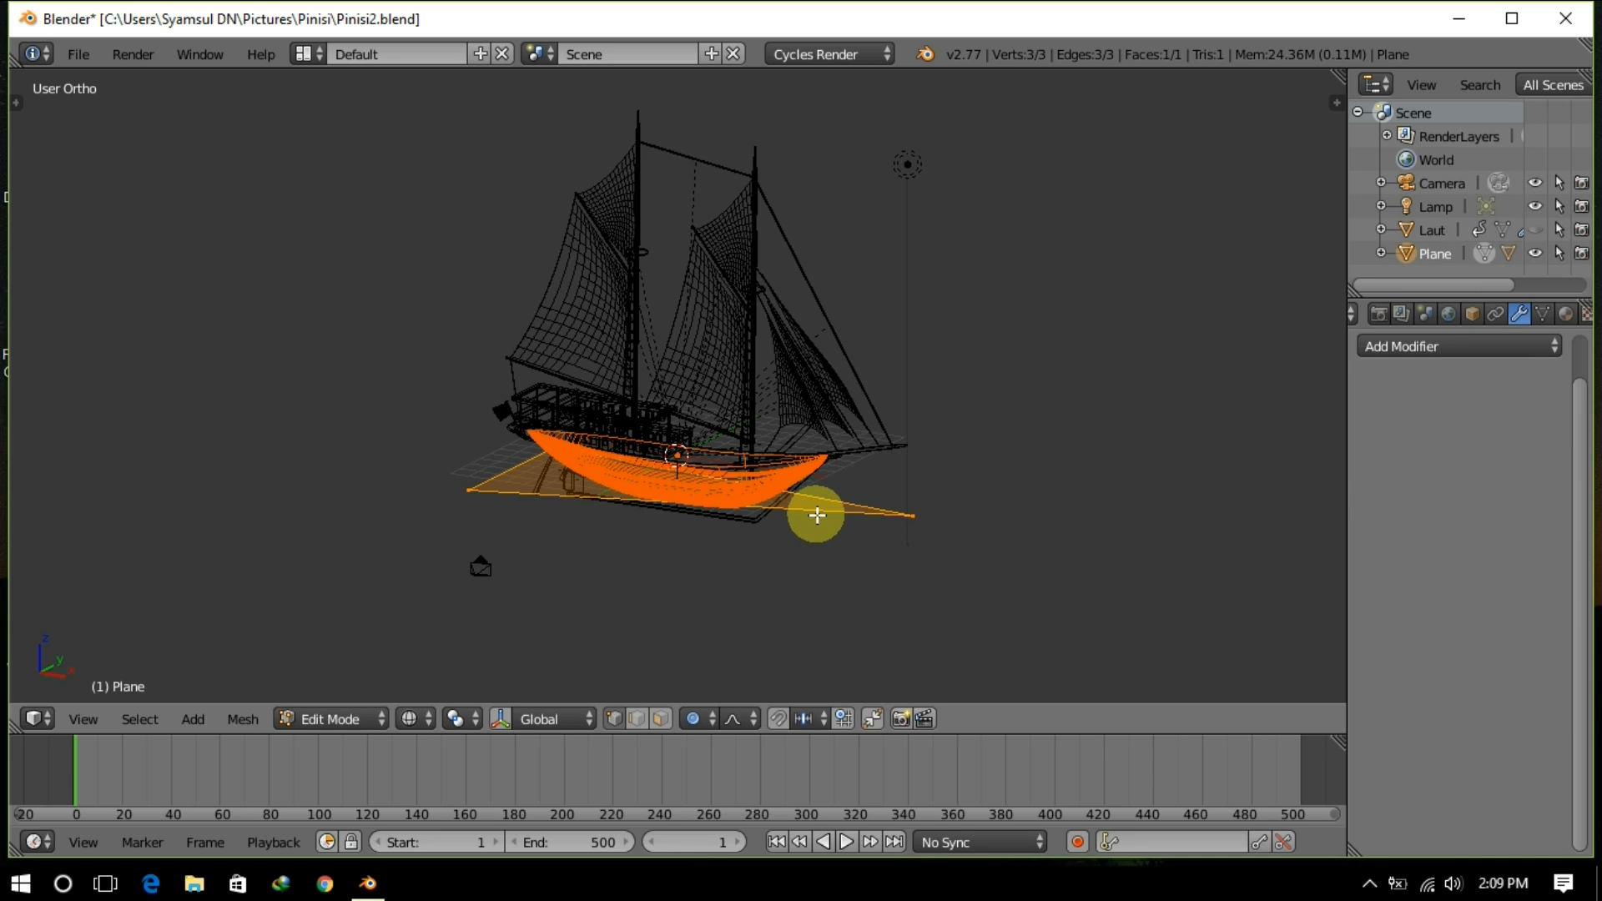
key("Tab")
right_click(831, 510)
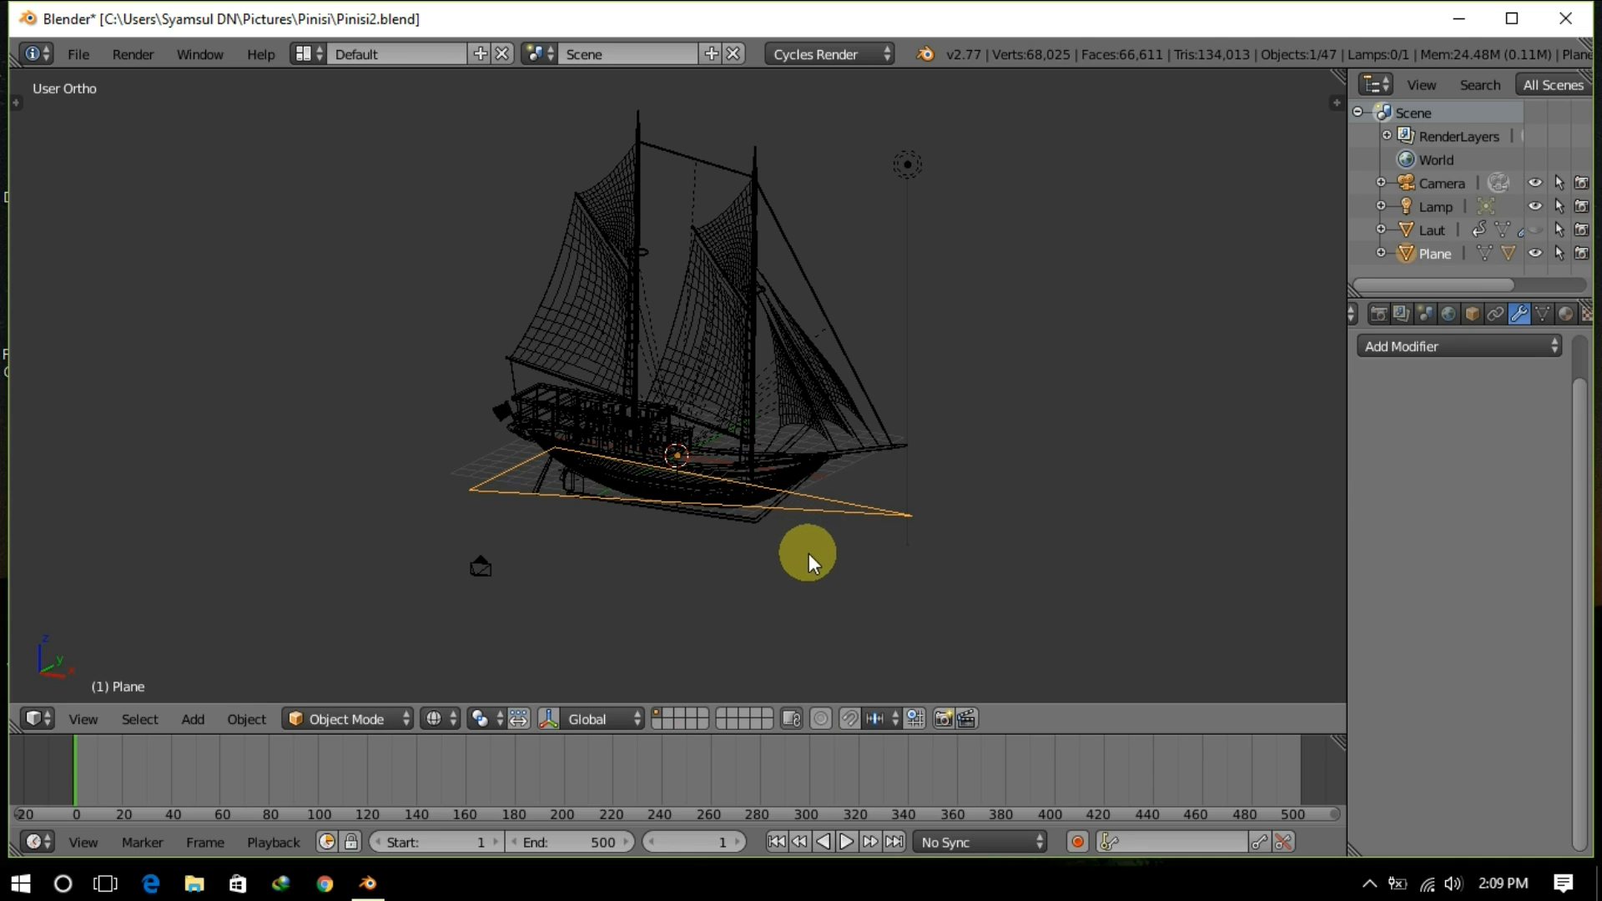
Step: Try moving the triangular plane freely to check that the ship follows it, leaving it at its original position
key("g")
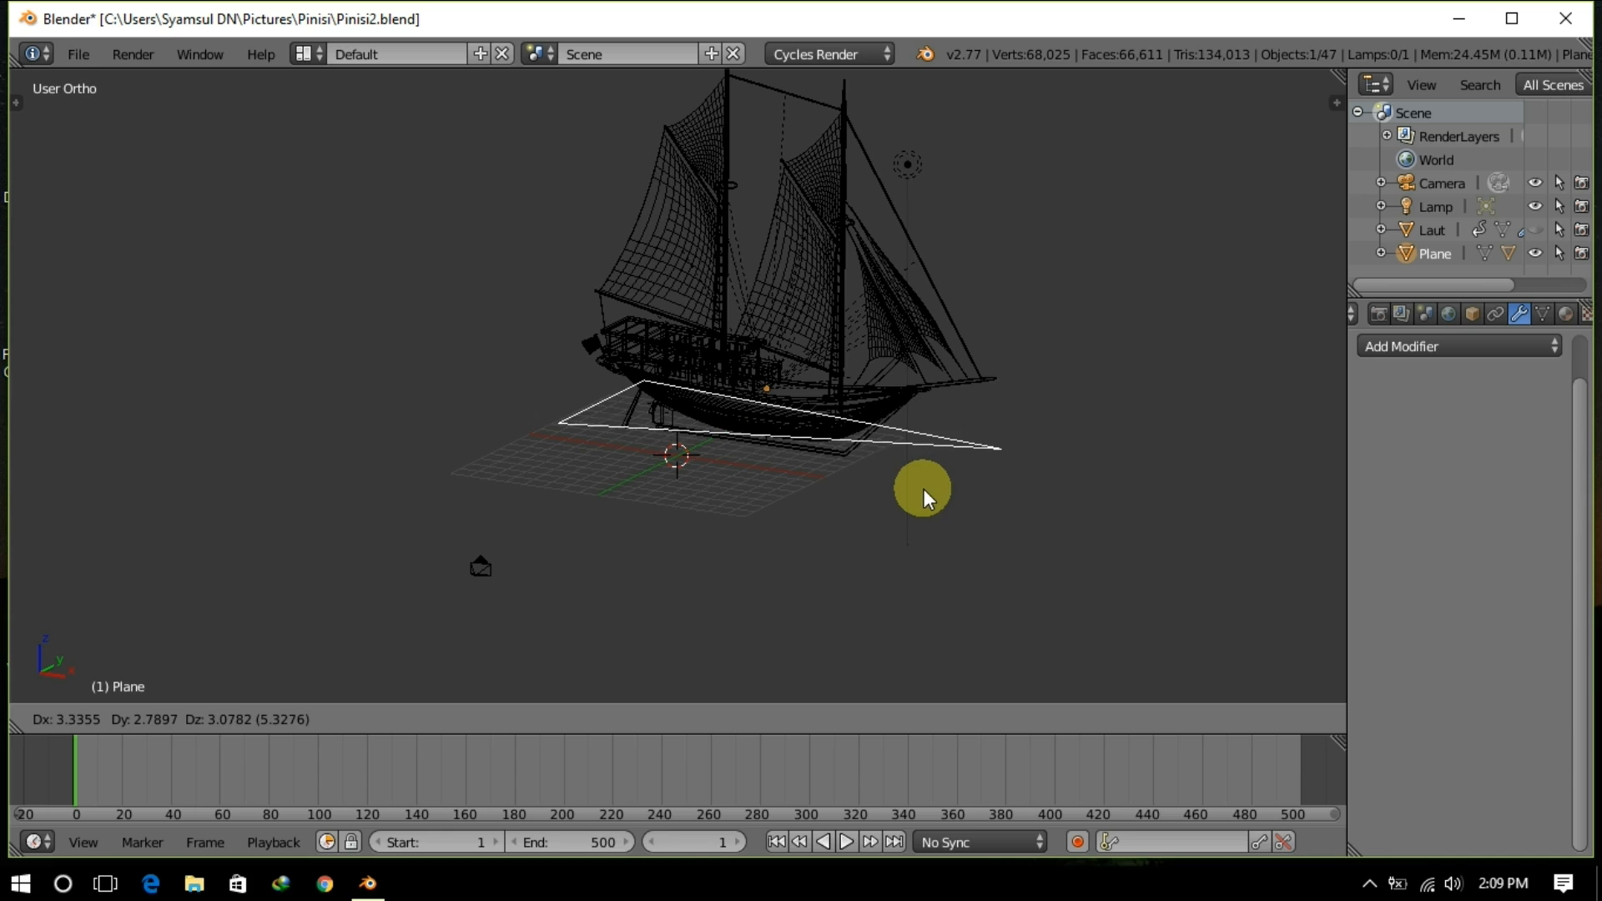
left_click(881, 509)
key("g")
left_click(880, 507)
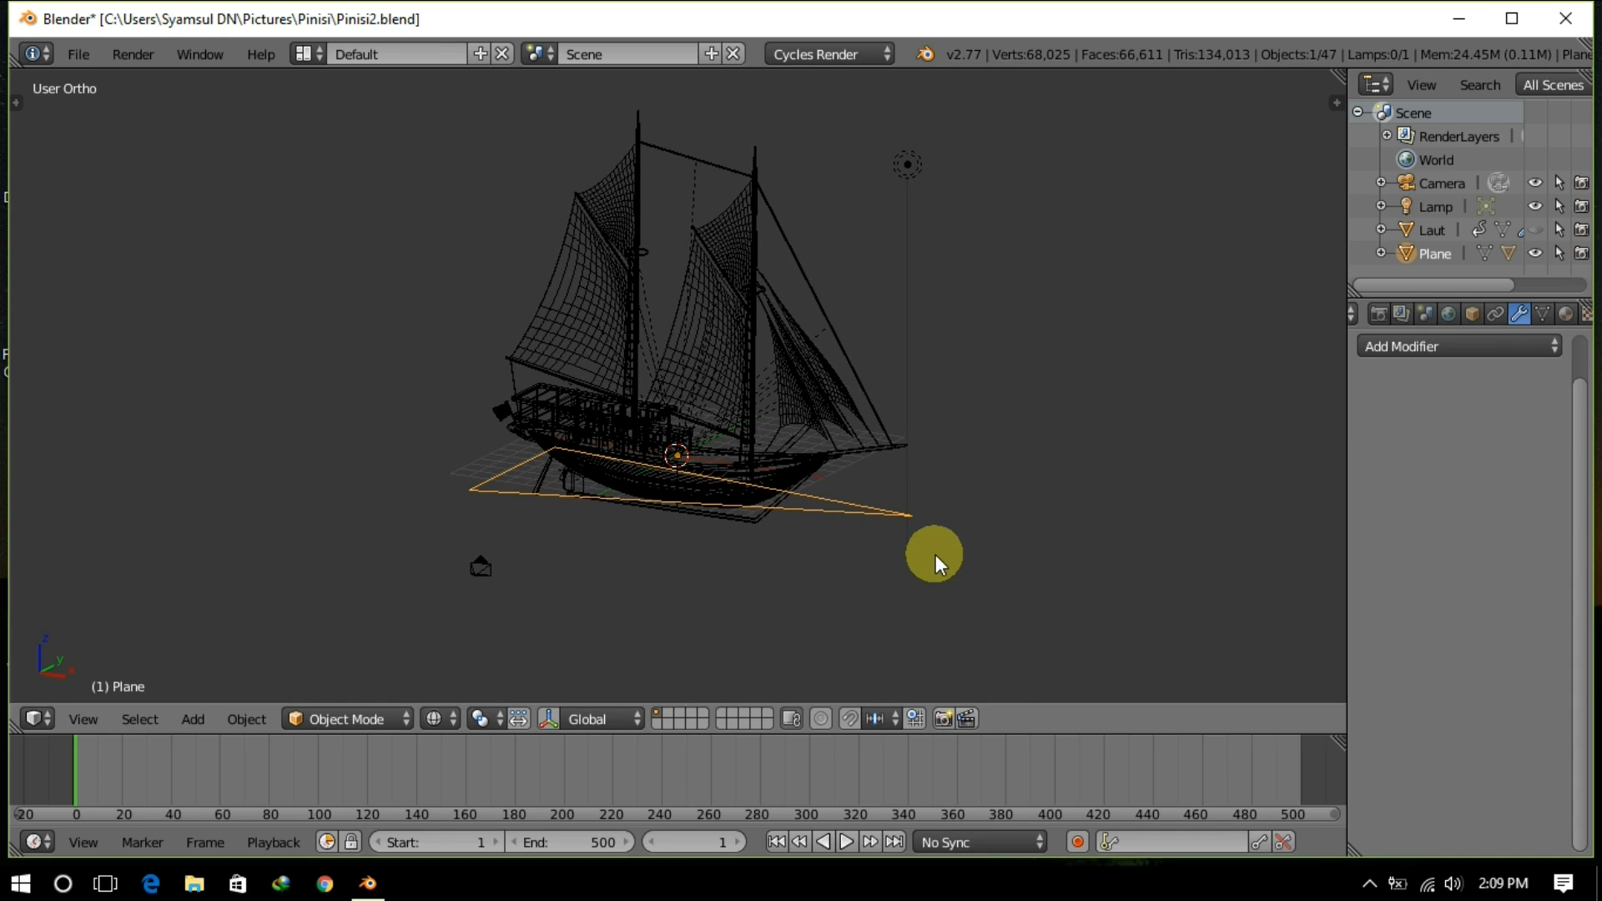
Step: Unhide the Laut ocean and lower it along Z to just beneath the triangular plane, with the viewport in solid shading
key("alt+h")
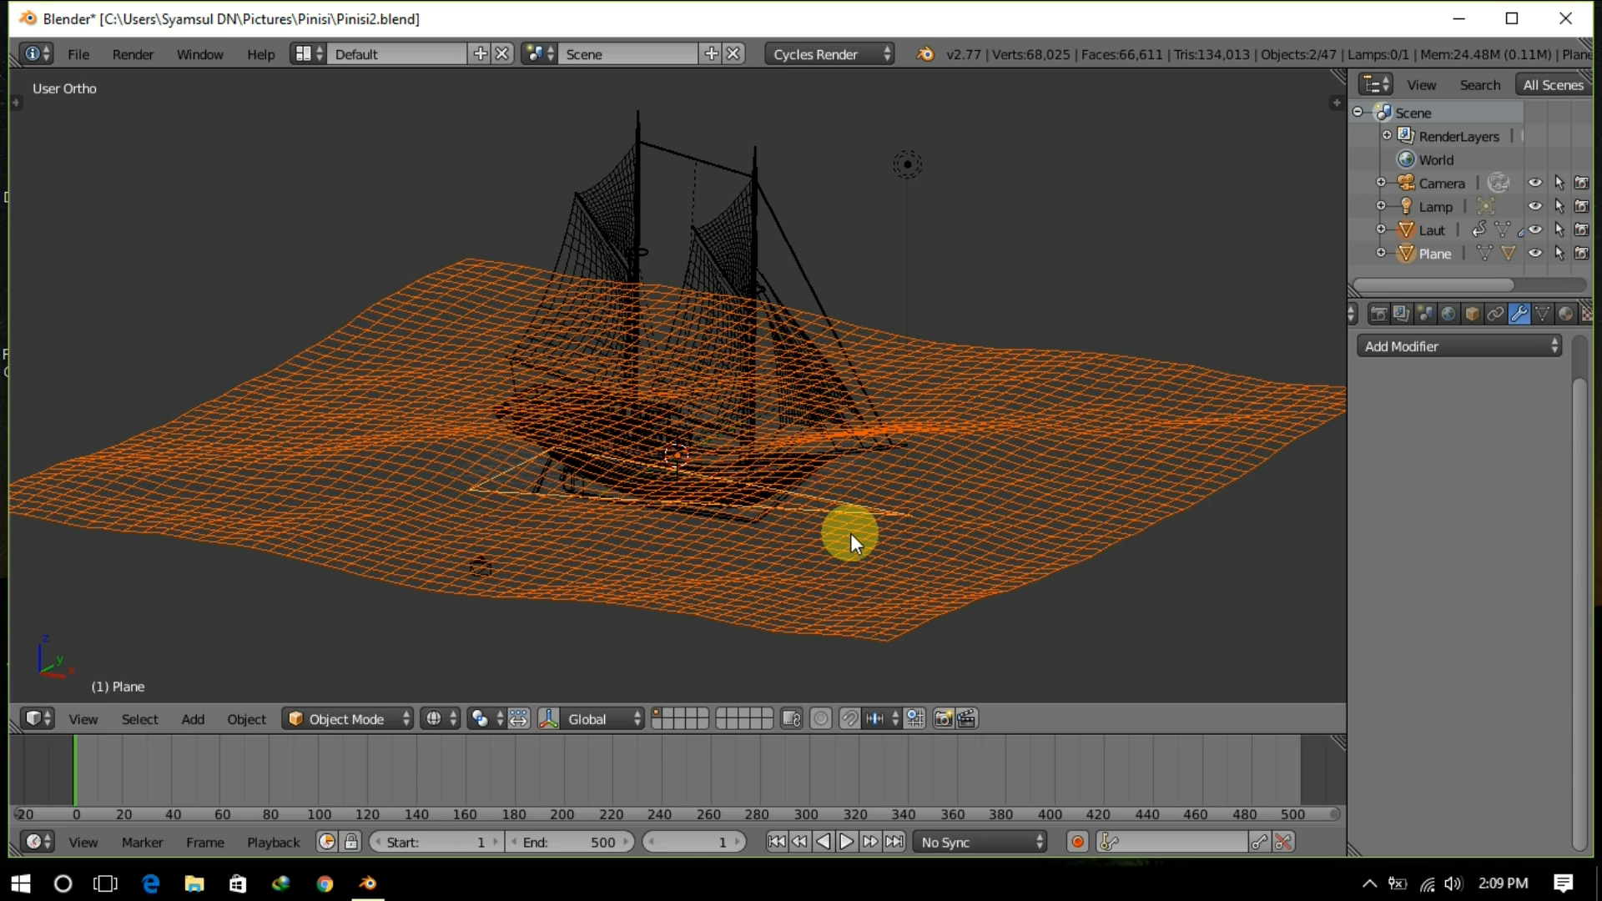
key("KP_1")
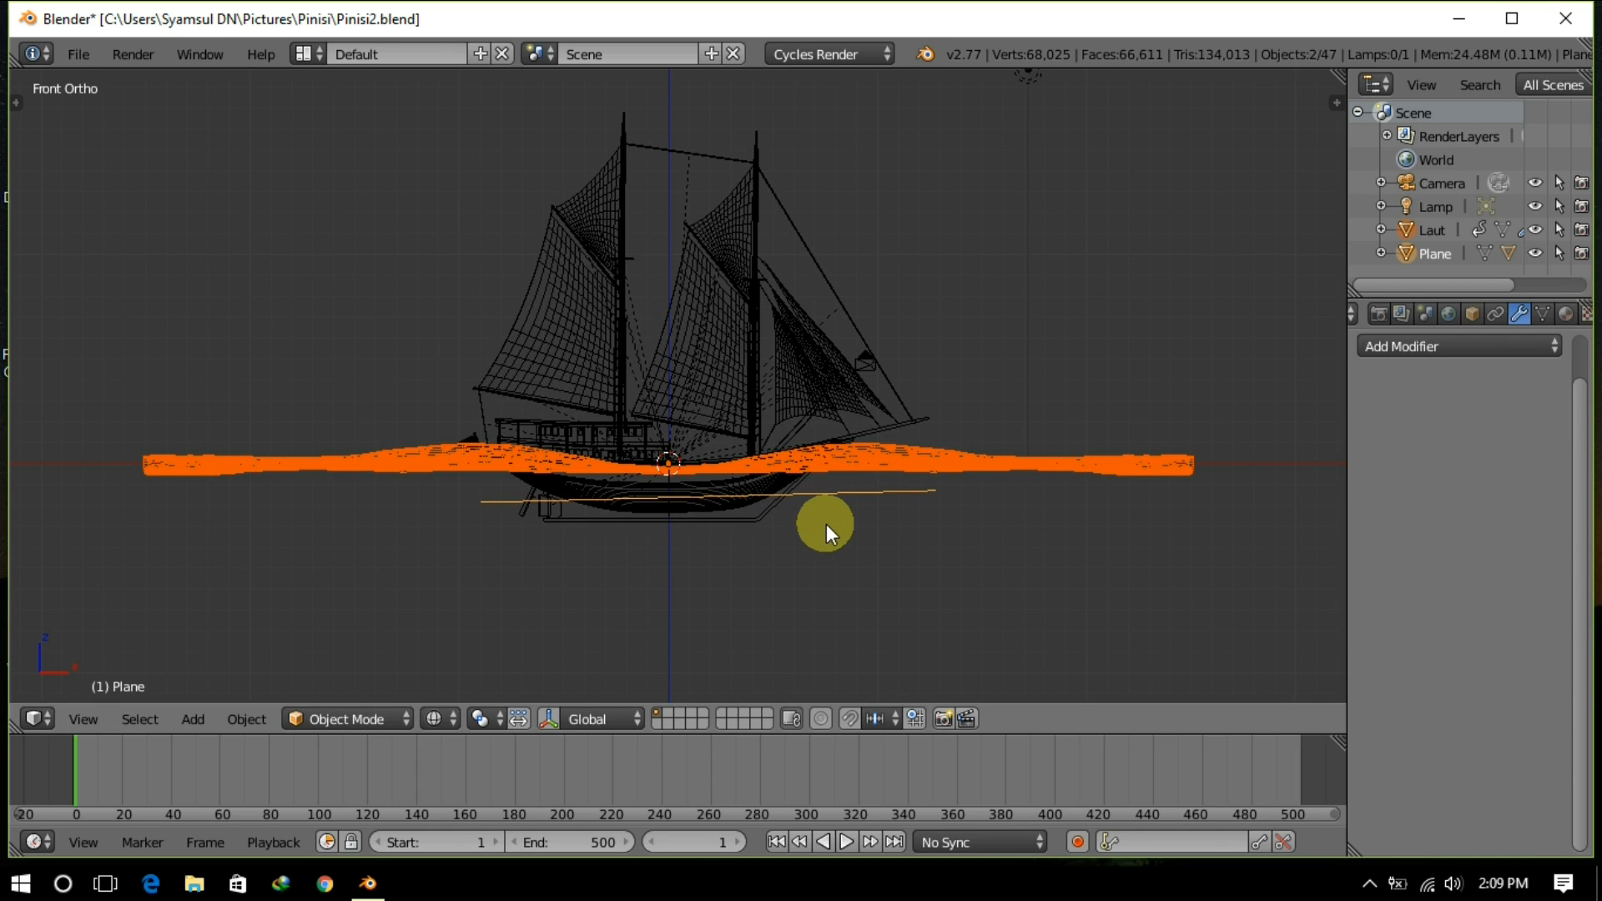
right_click(888, 463)
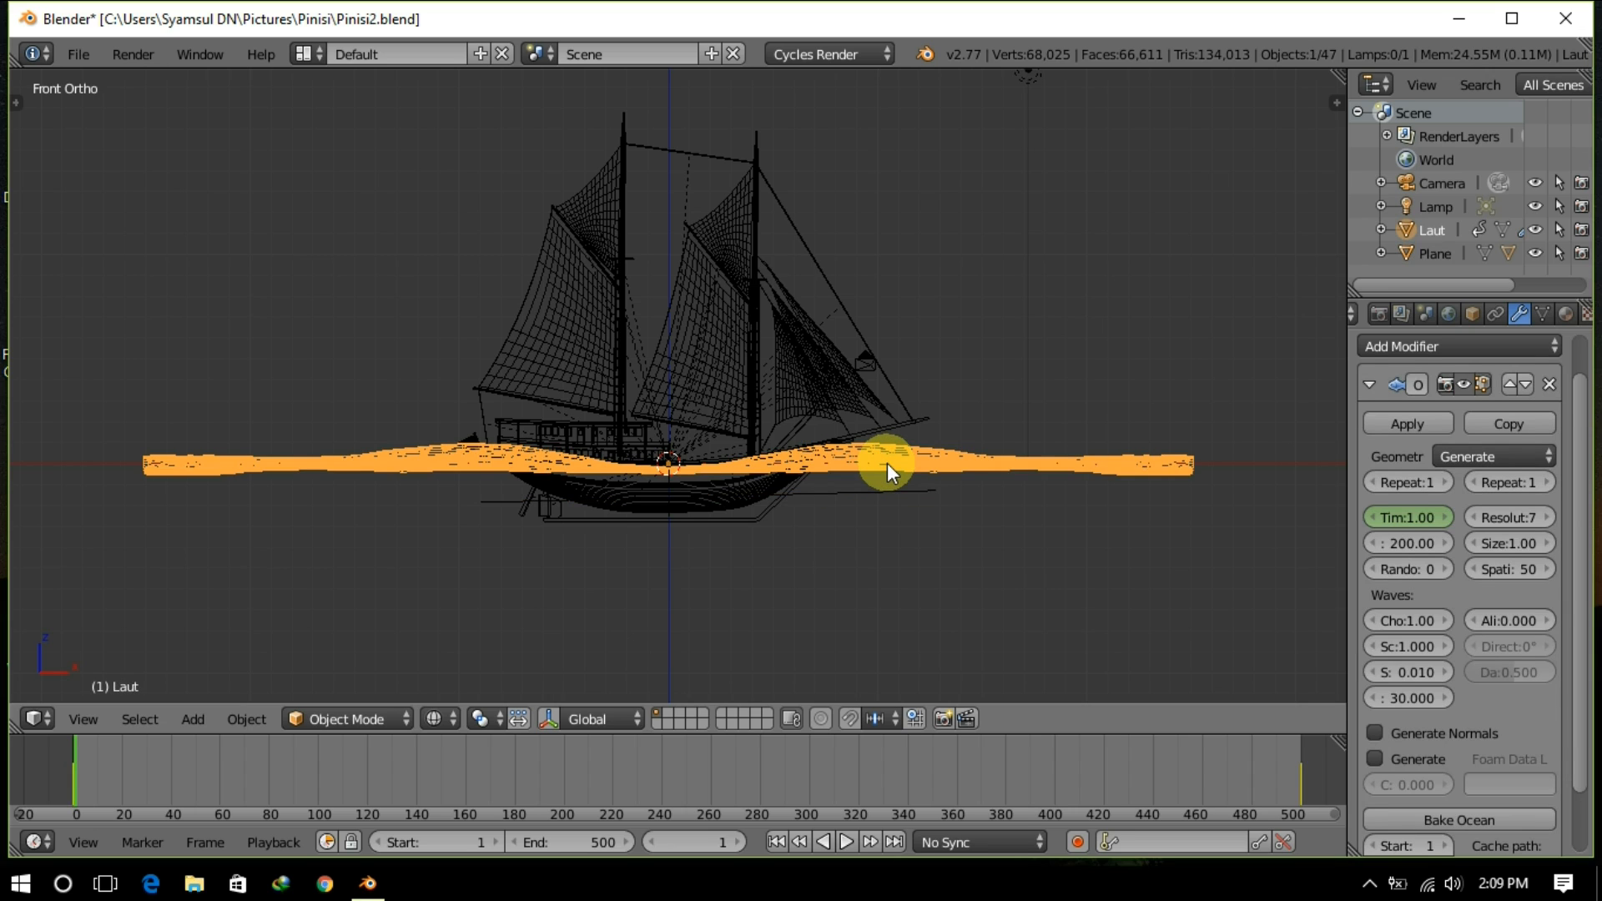
key("g")
key("z")
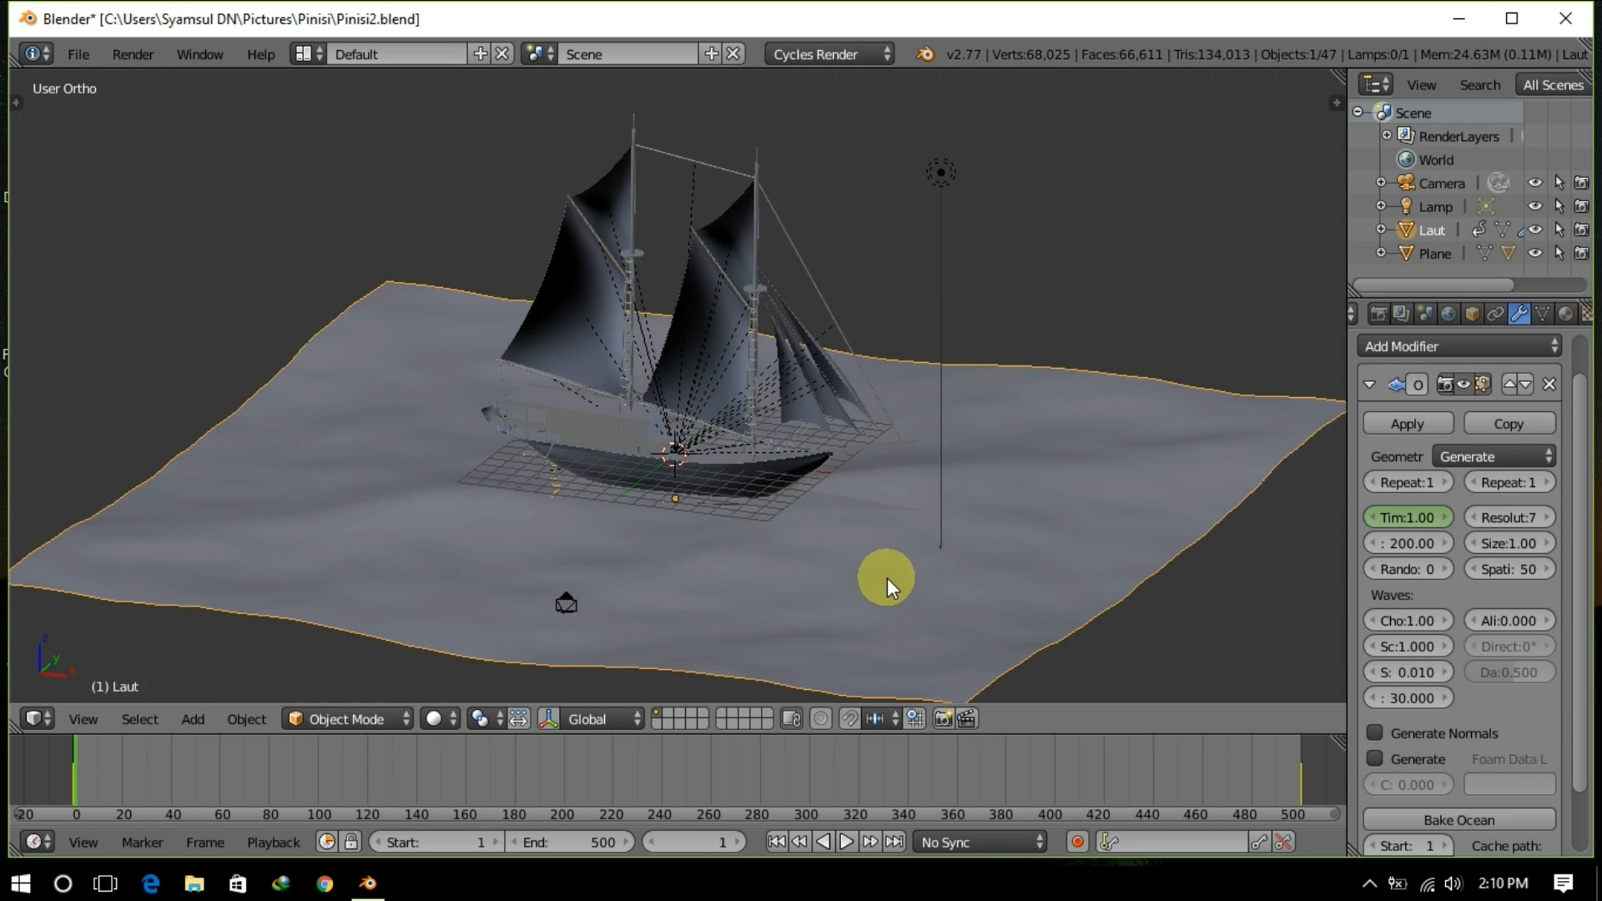
mouse_move(888, 578)
middle_mouse_down()
mouse_move(829, 570)
mouse_move(863, 579)
middle_mouse_up()
key("g")
key("z")
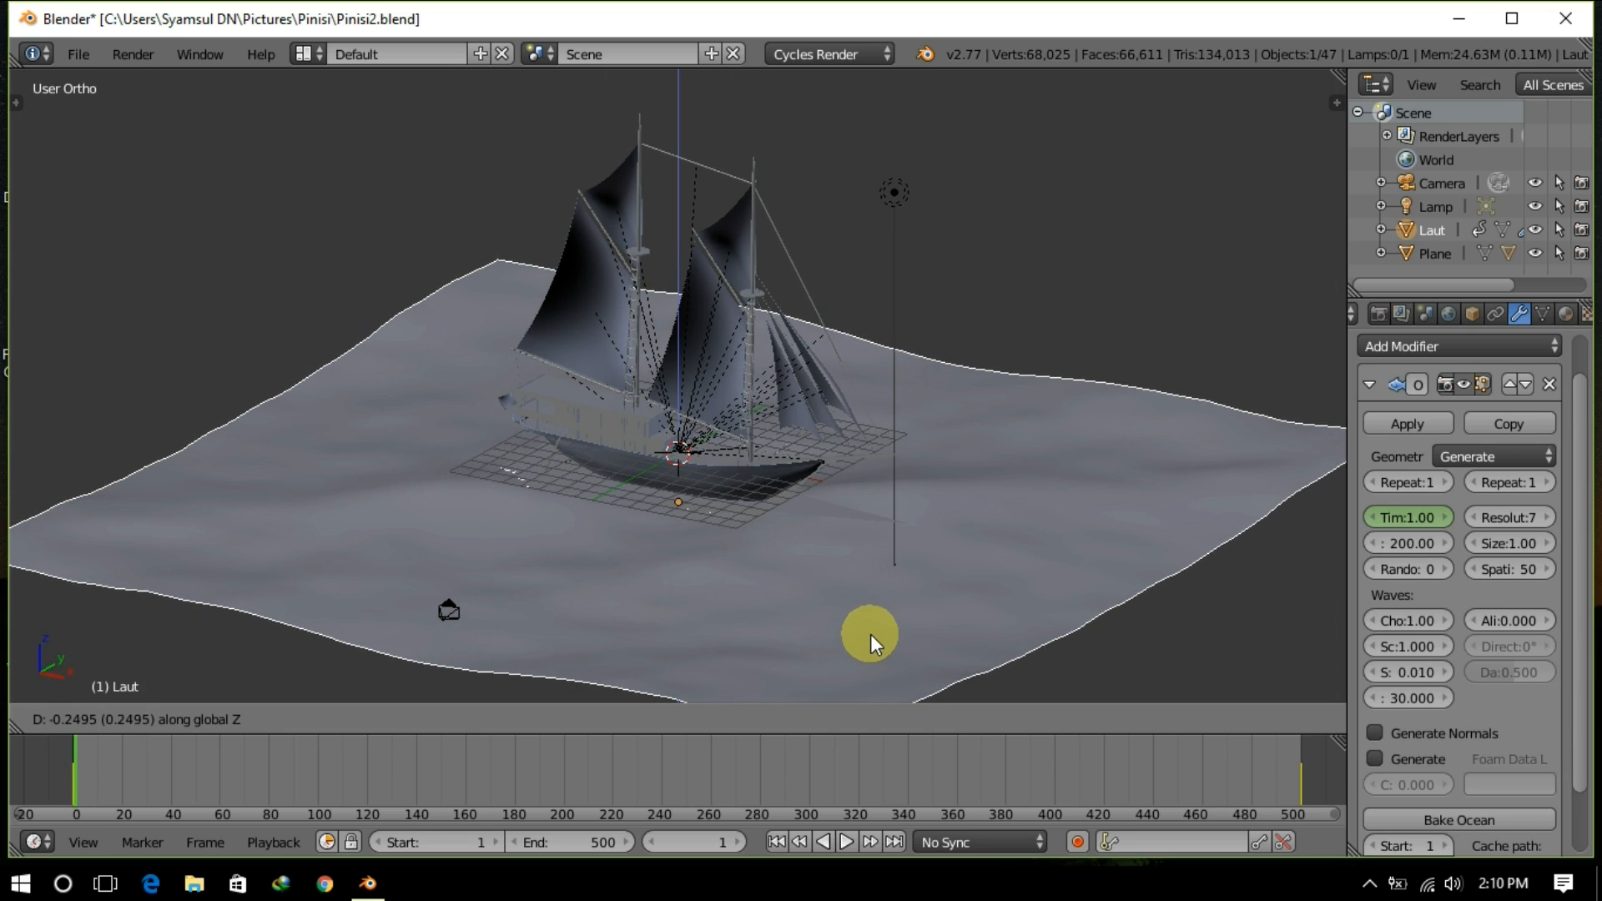
left_click(867, 694)
Step: Select the triangular plane and enable Soft Body physics on it
right_click(829, 503)
middle_click_drag(842, 534, 953, 489)
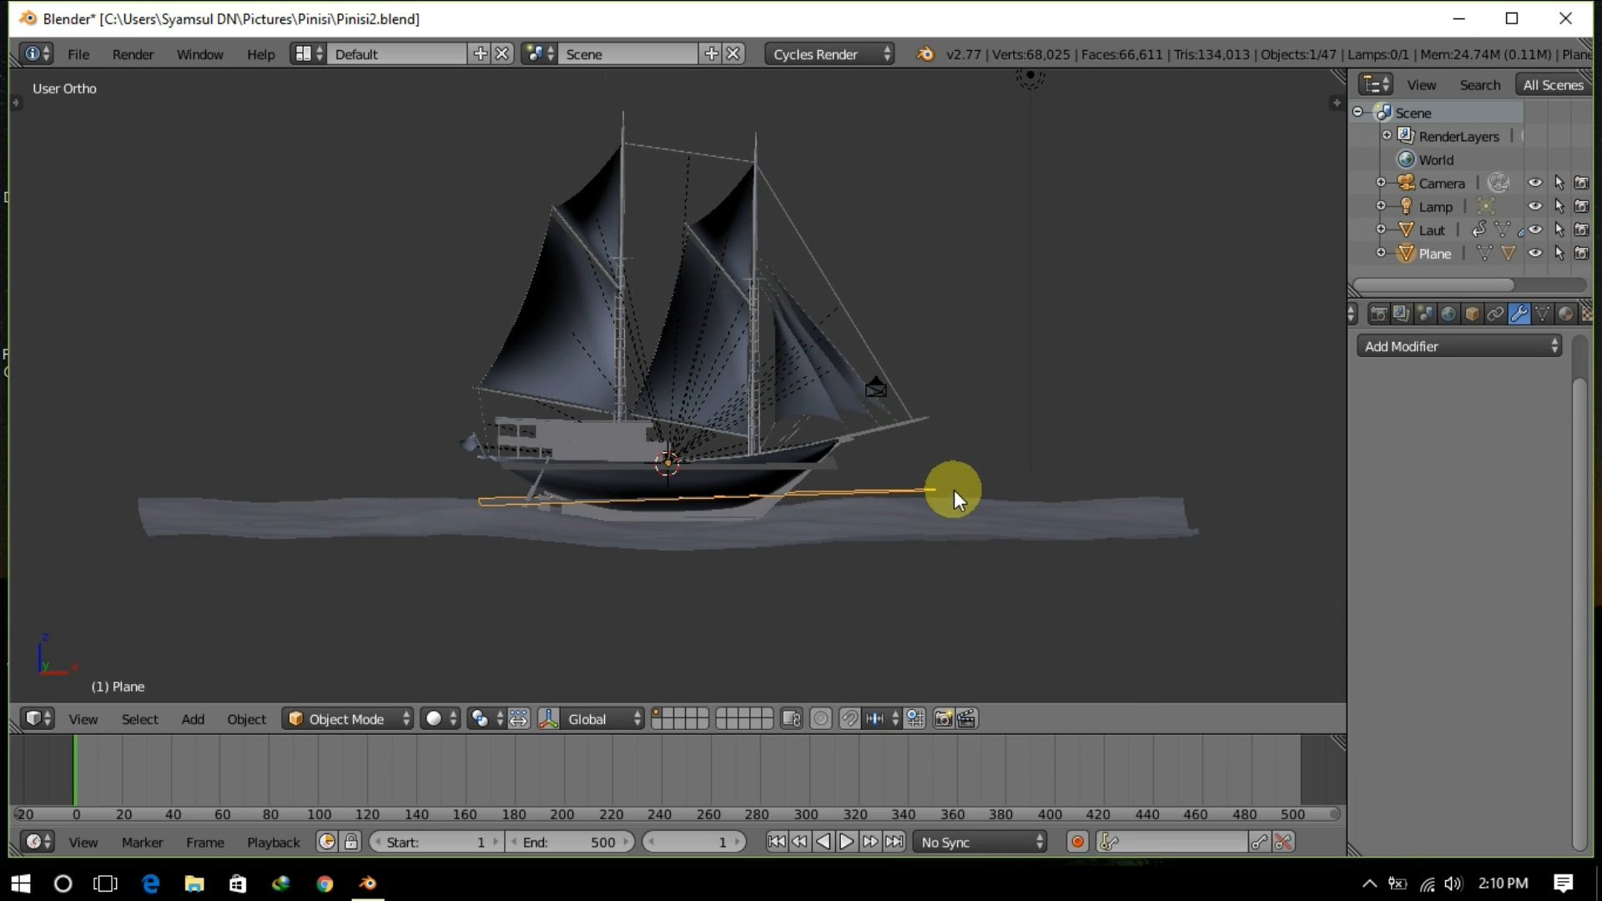
key("KP_1")
scroll(854, 535, "up", 2)
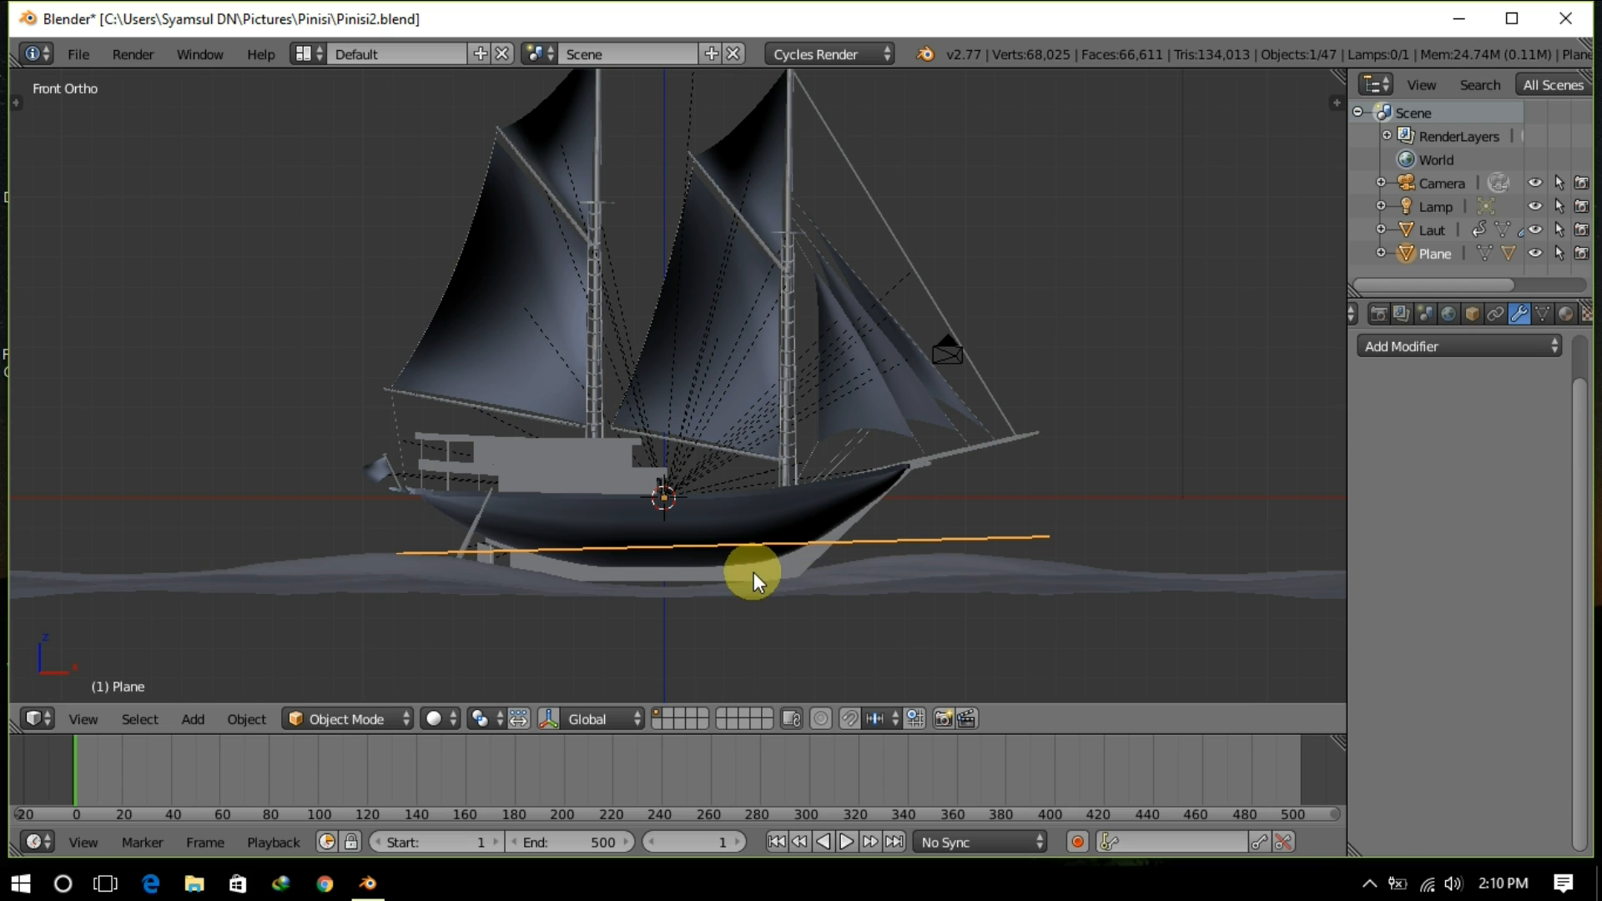
middle_click_drag(693, 598, 969, 568)
scroll(949, 604, "down", 2)
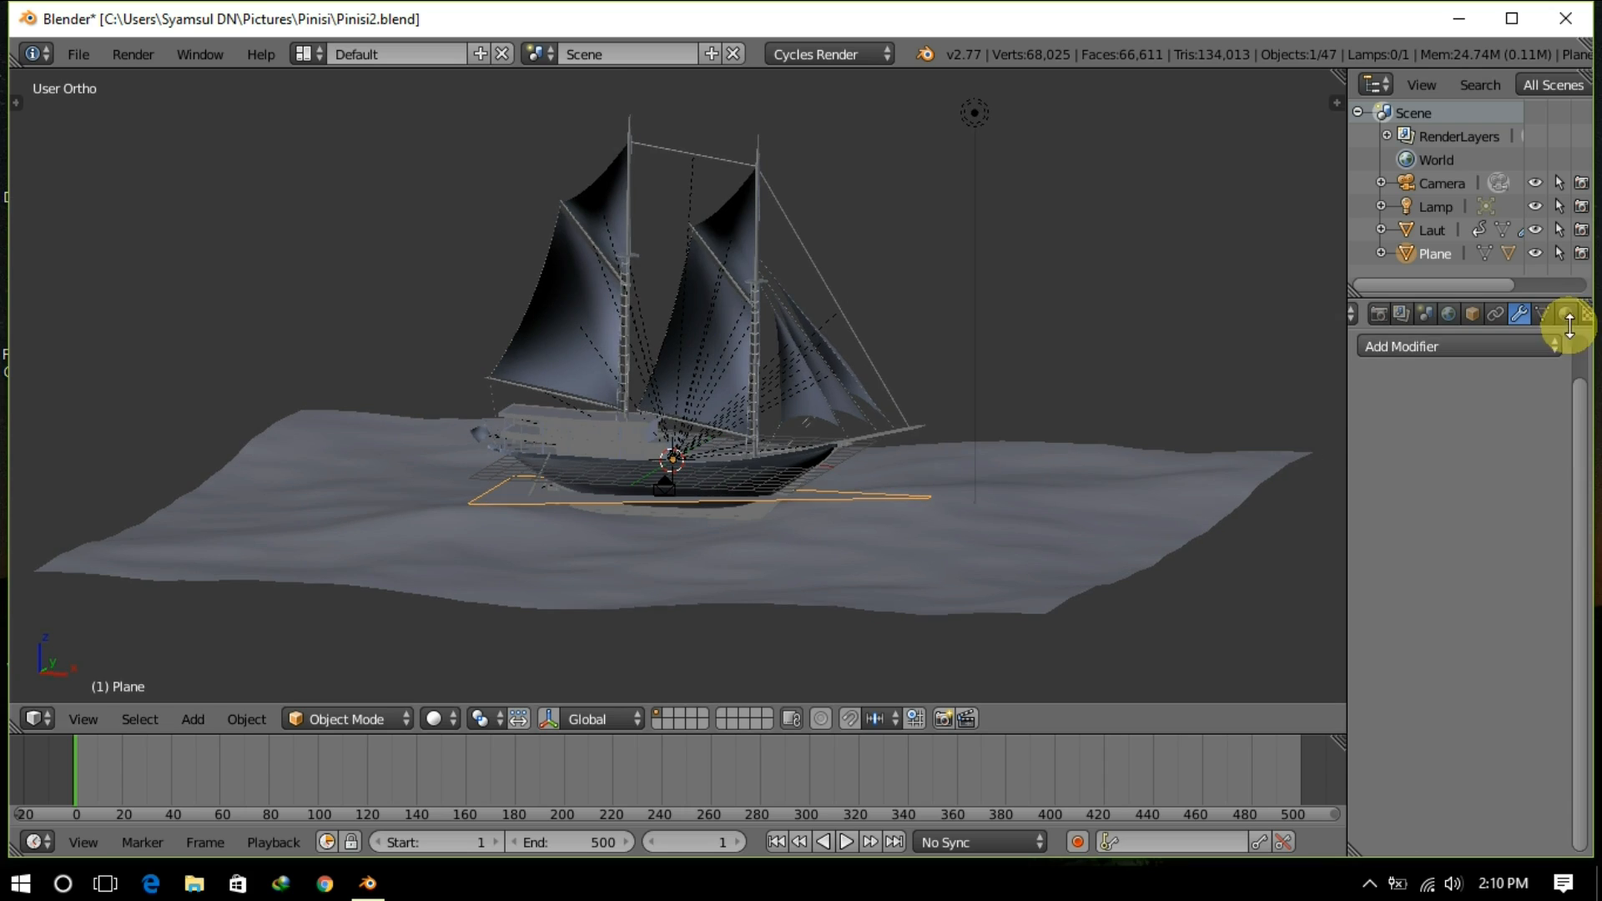
scroll(1557, 313, "down", 3)
left_click(1542, 313)
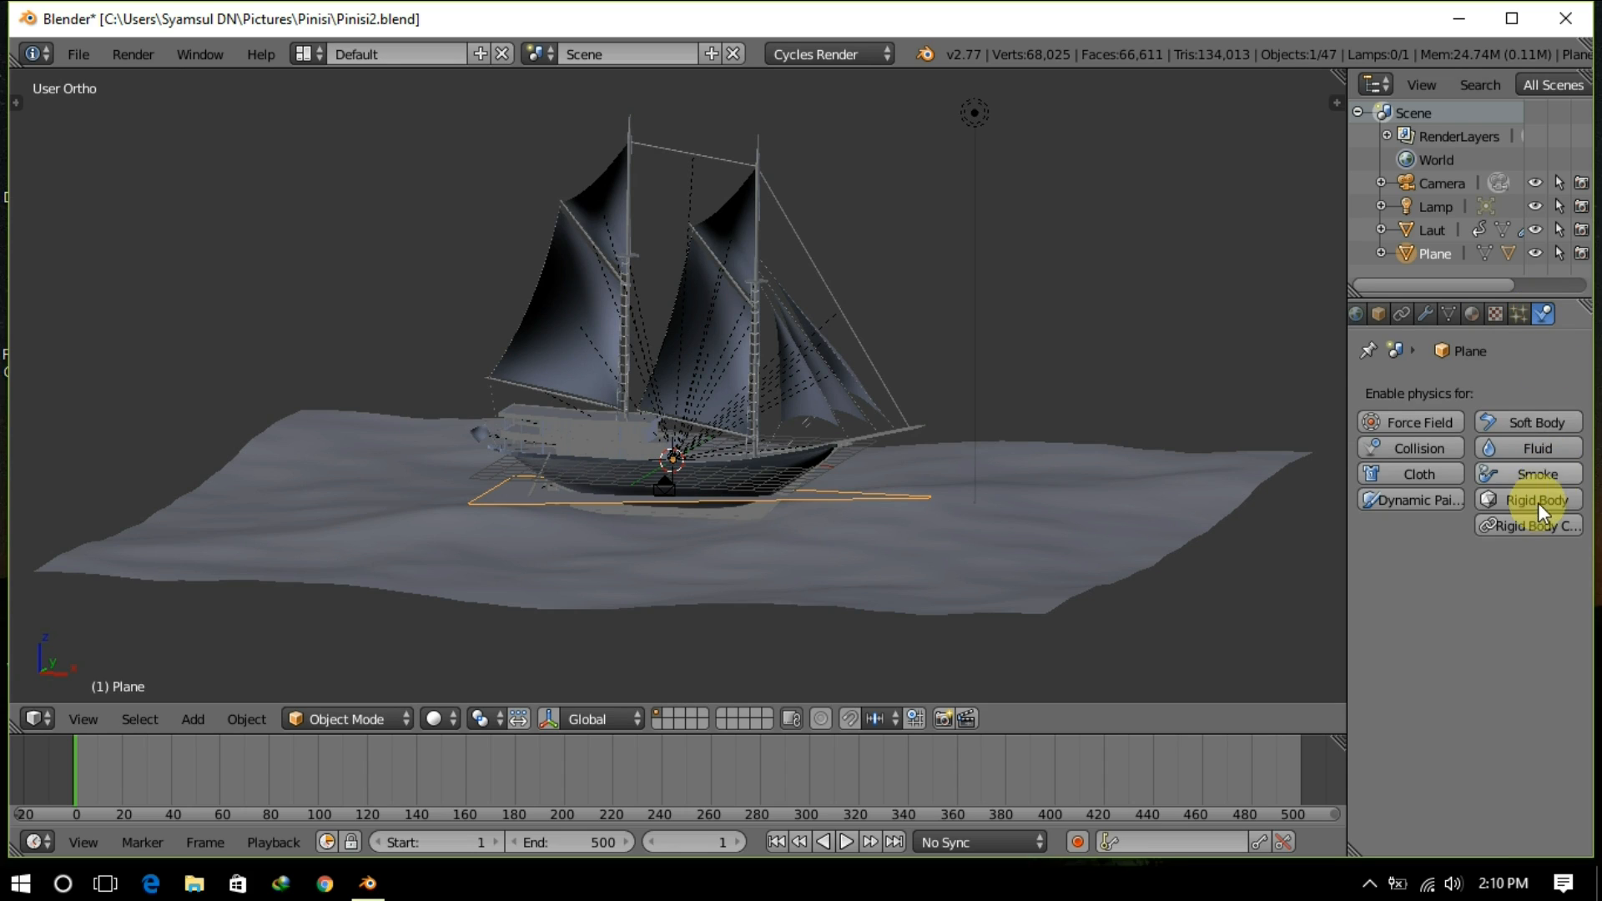
left_click(1525, 418)
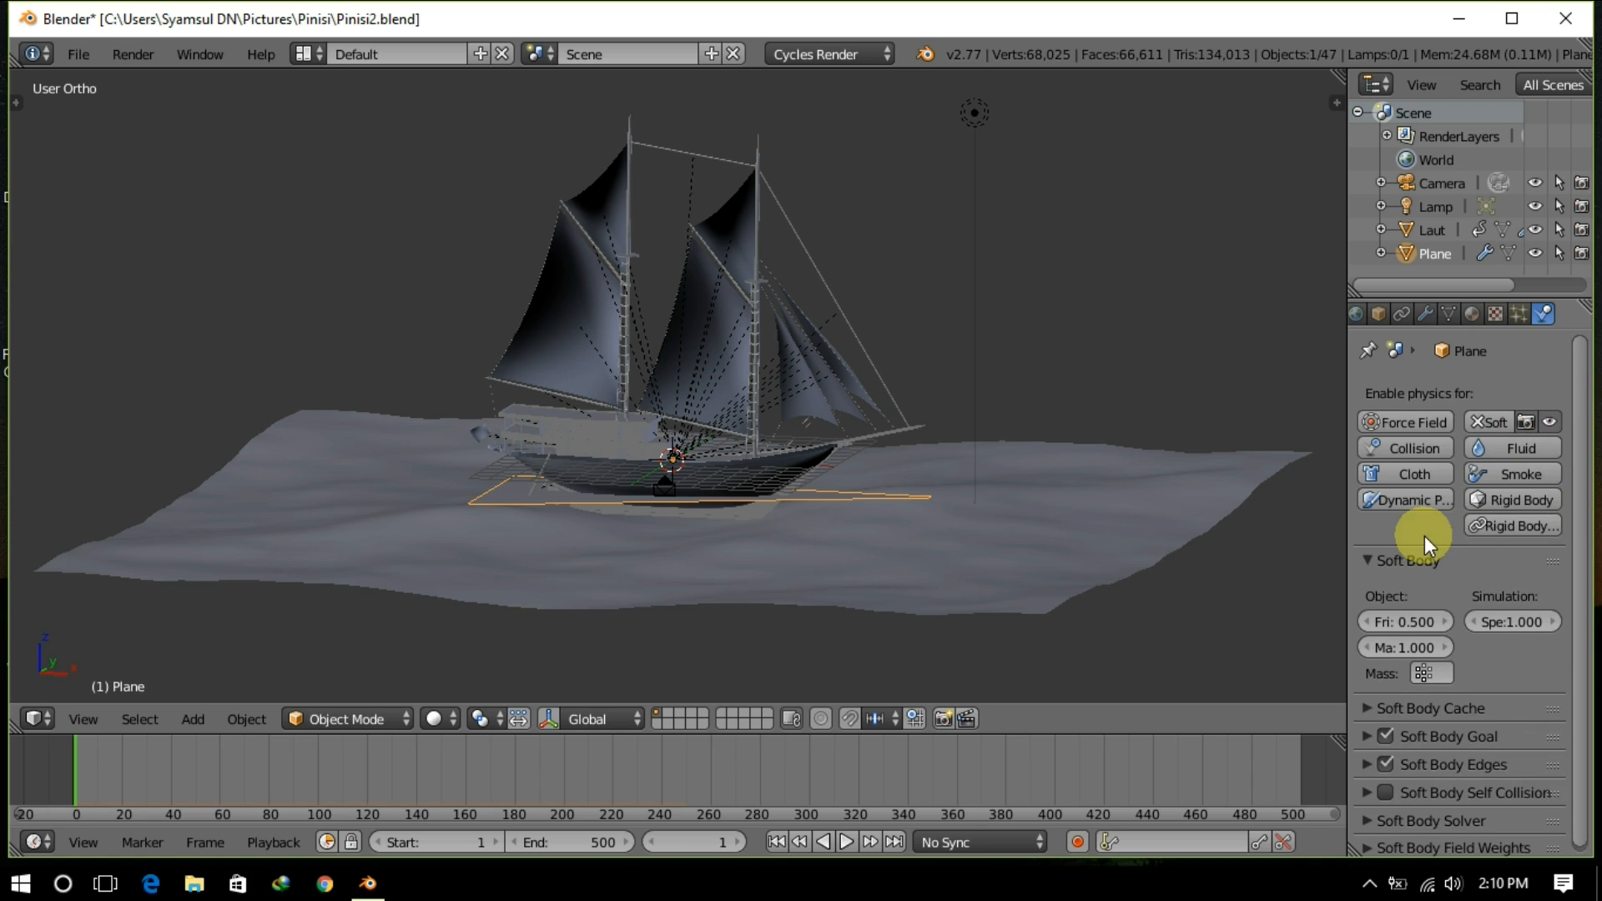
middle_click_drag(1232, 548, 1180, 546)
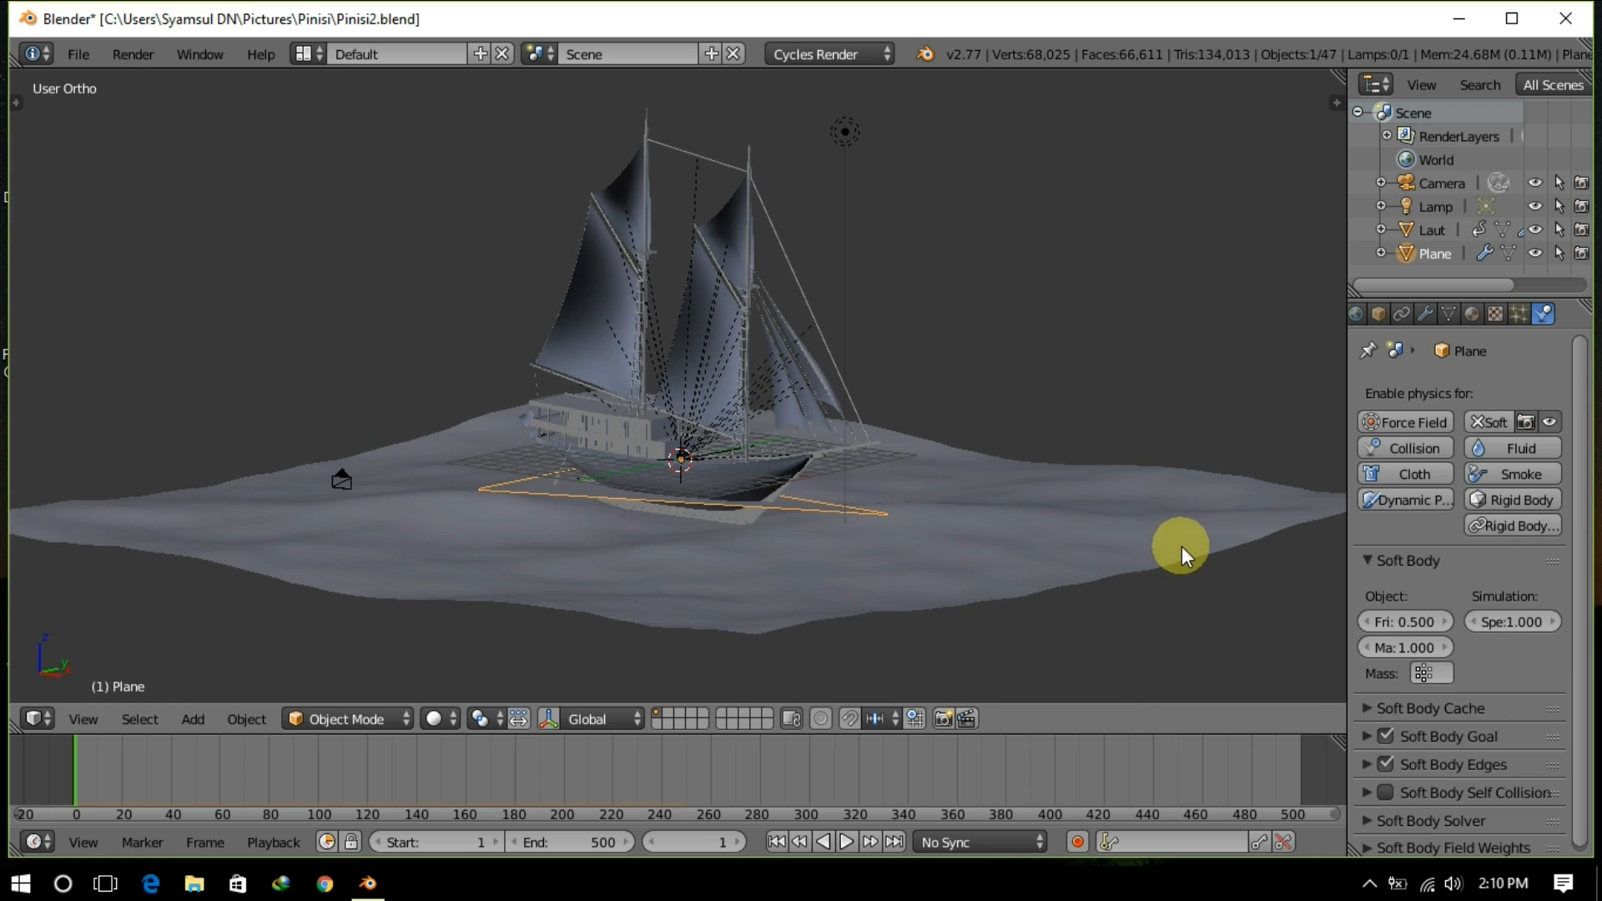
Step: Set the plane's Soft Body Goal default strength to 0.35 and its stiffness to 0.45
left_click(1399, 736)
scroll(1402, 730, "down", 3)
left_click(1415, 710)
type("0")
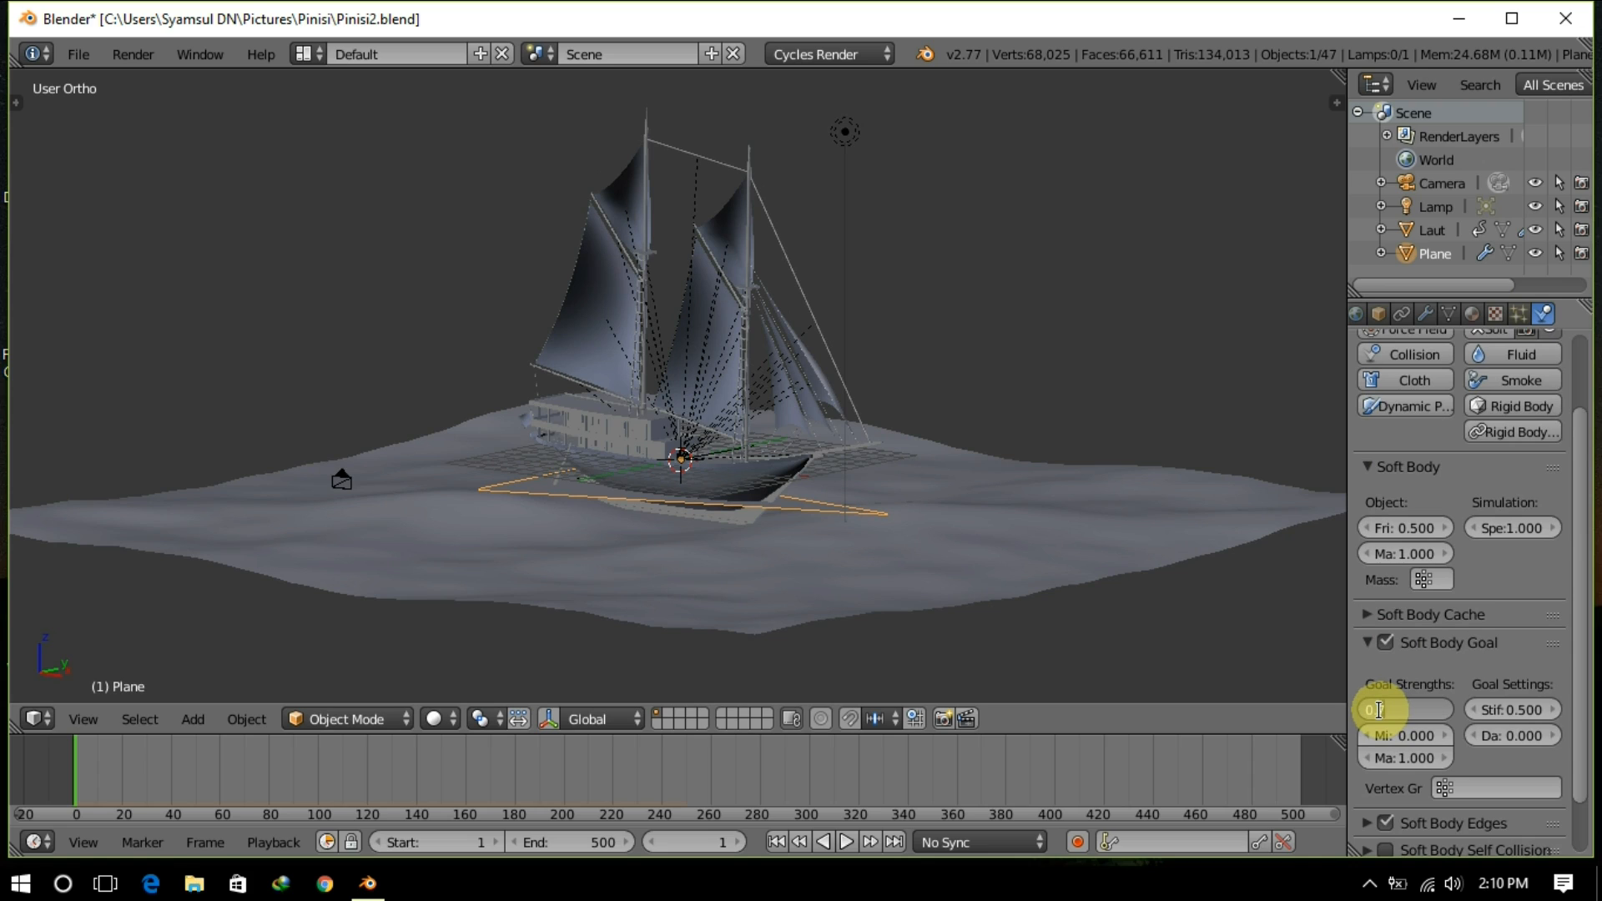
type(".35")
key("Return")
left_click(1512, 708)
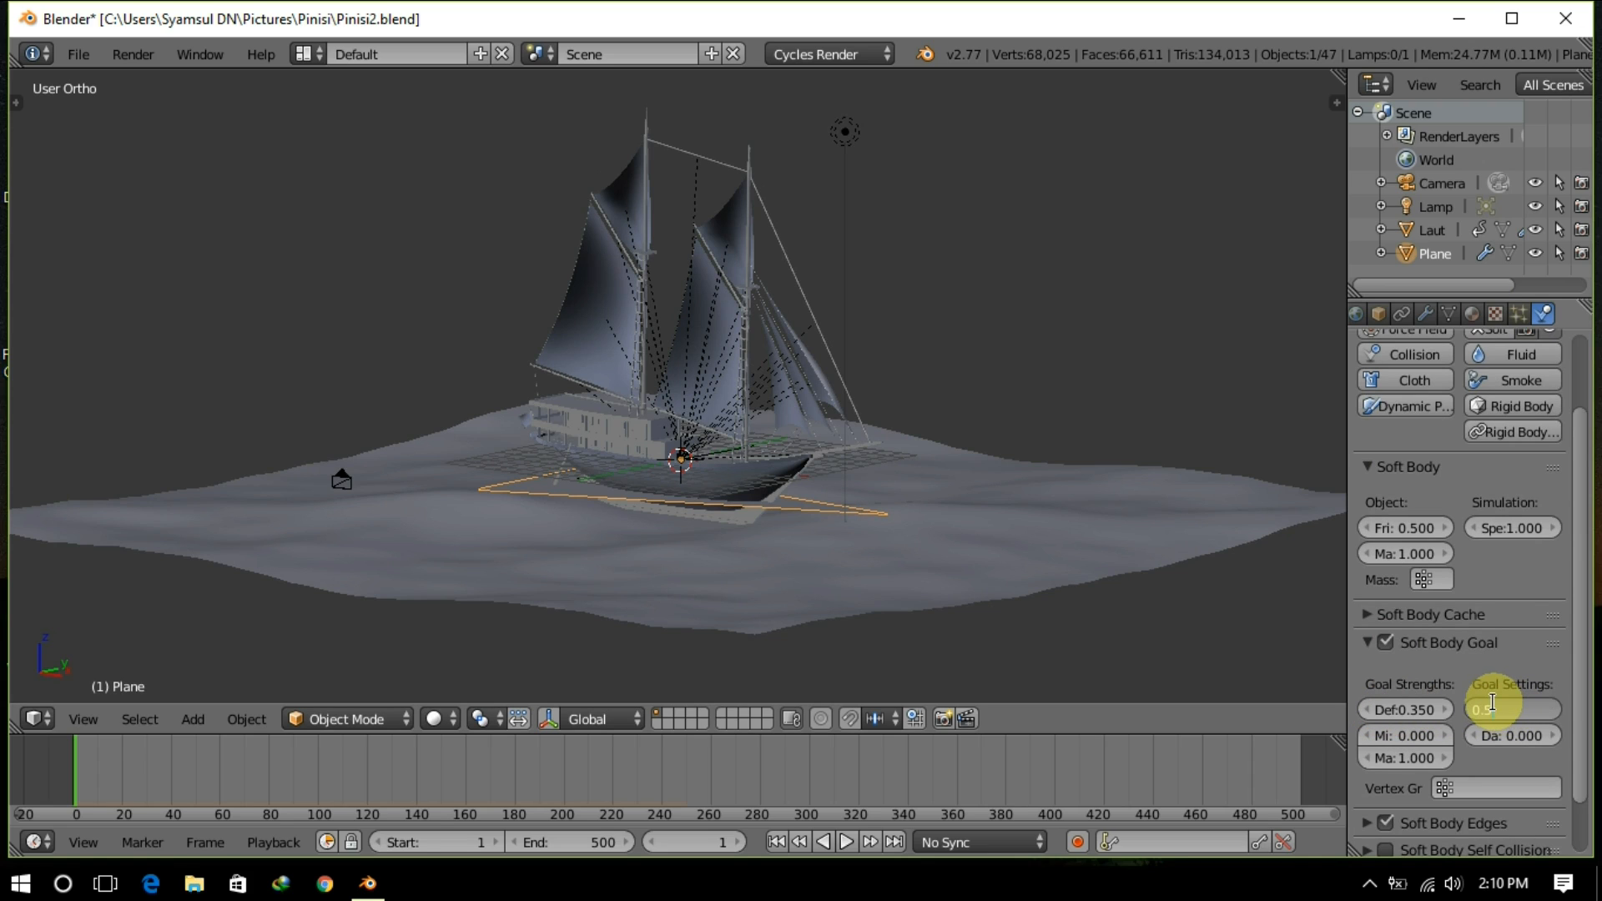
type("0.45")
key("Return")
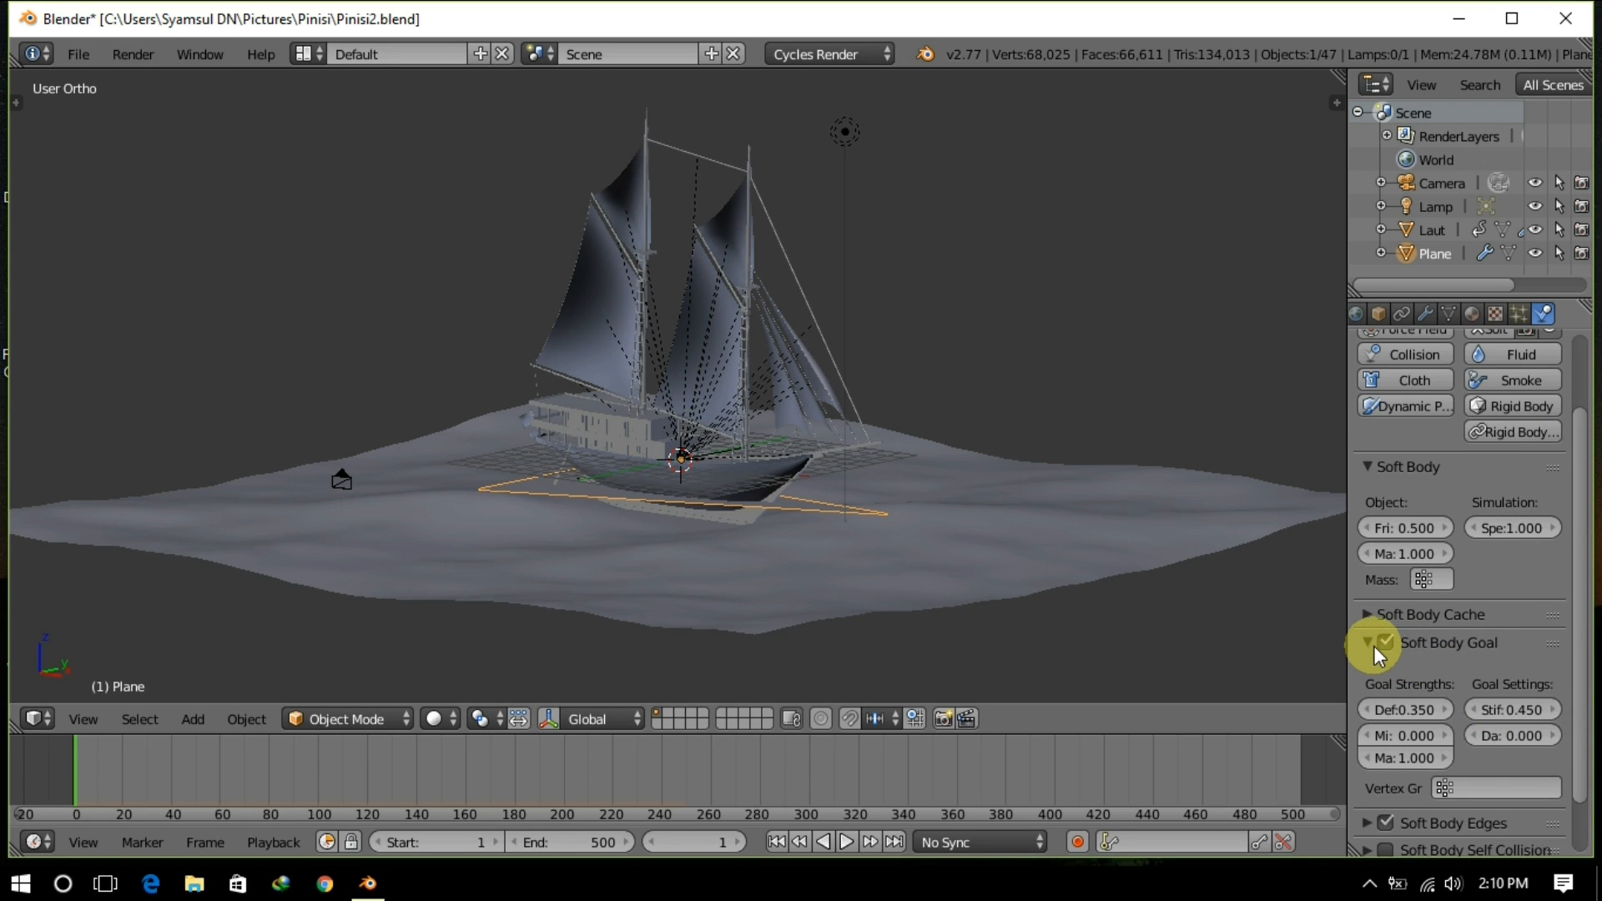
left_click(1368, 644)
Step: Select the Laut ocean and enable Collision physics on it
middle_click_drag(1070, 539, 1139, 548)
right_click(1140, 547)
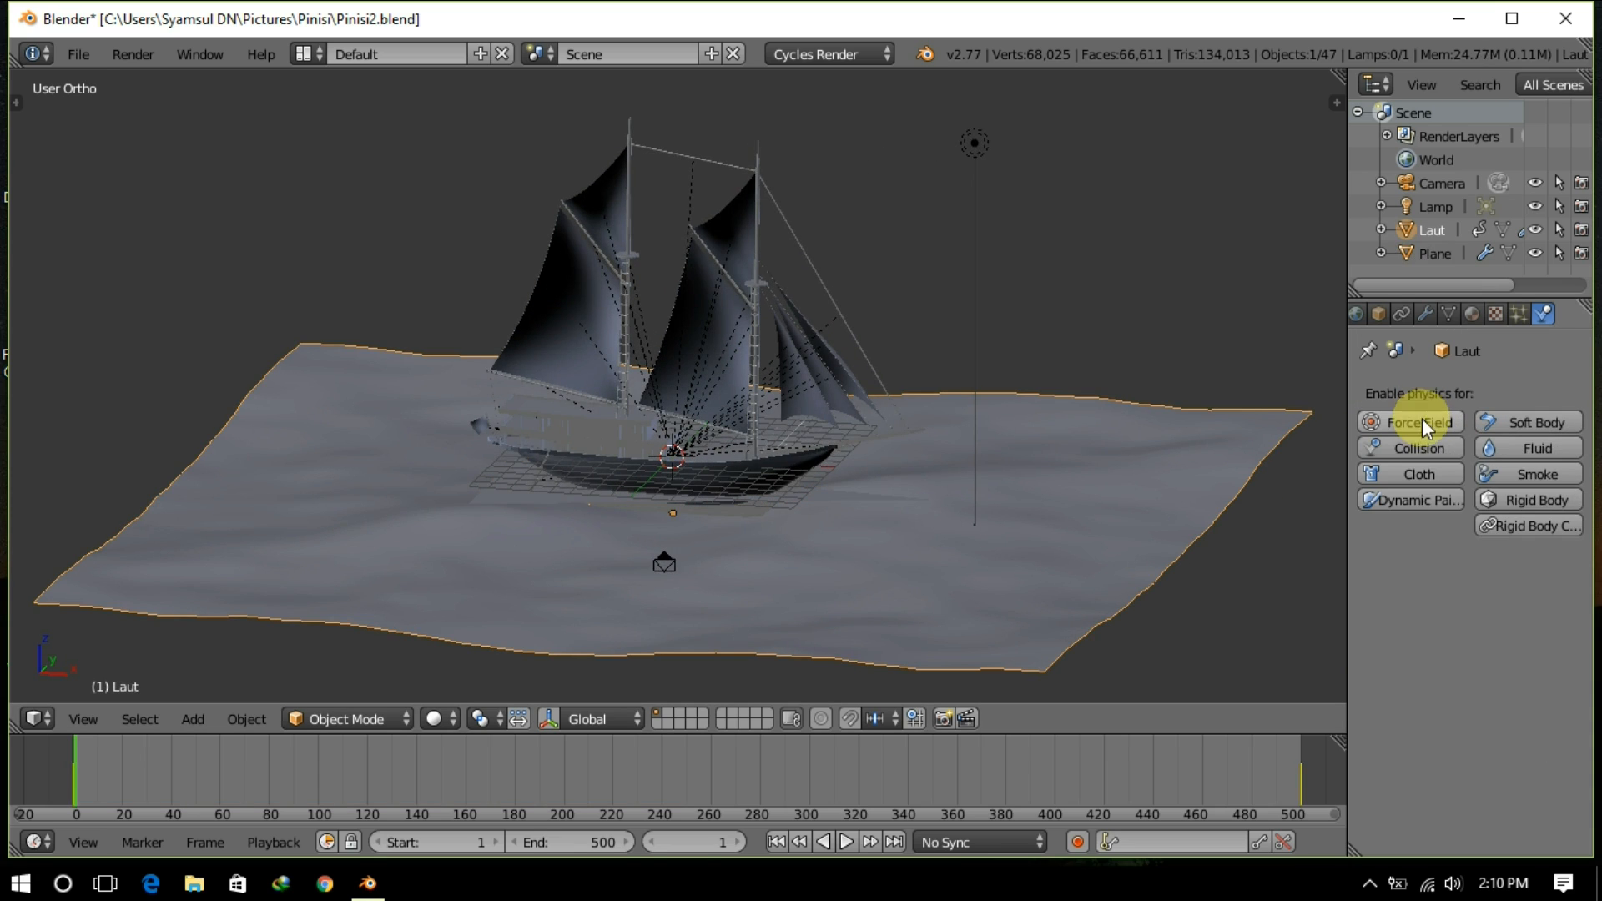
left_click(1421, 449)
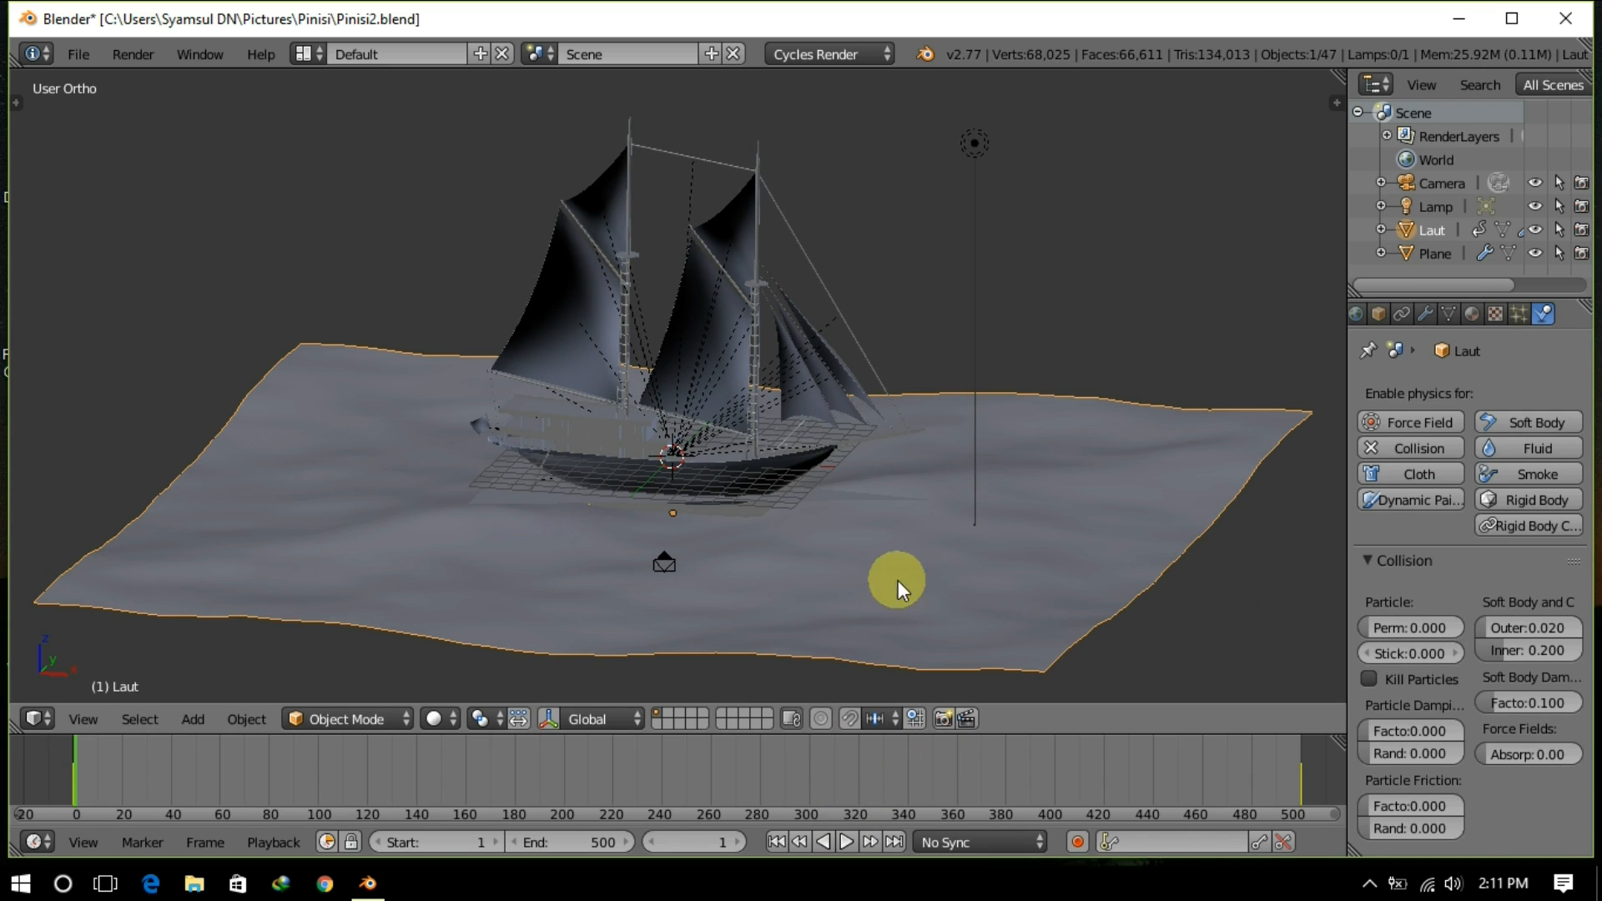
Step: Select the triangular plane and set its Soft Body Cache end frame to 500
right_click(768, 476)
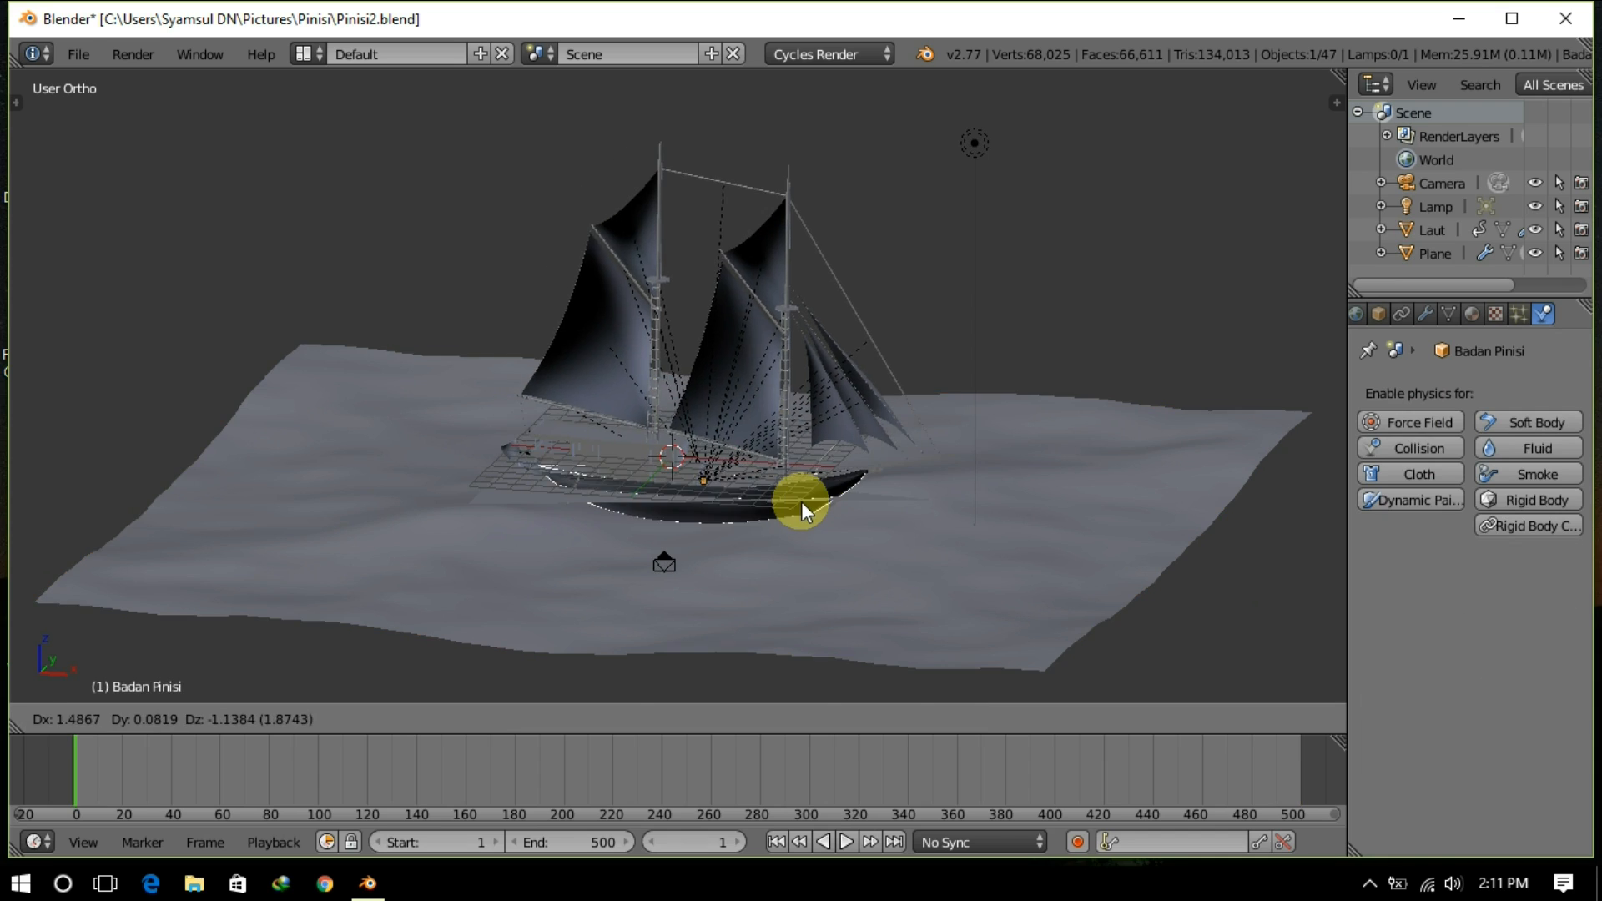
right_click(809, 490)
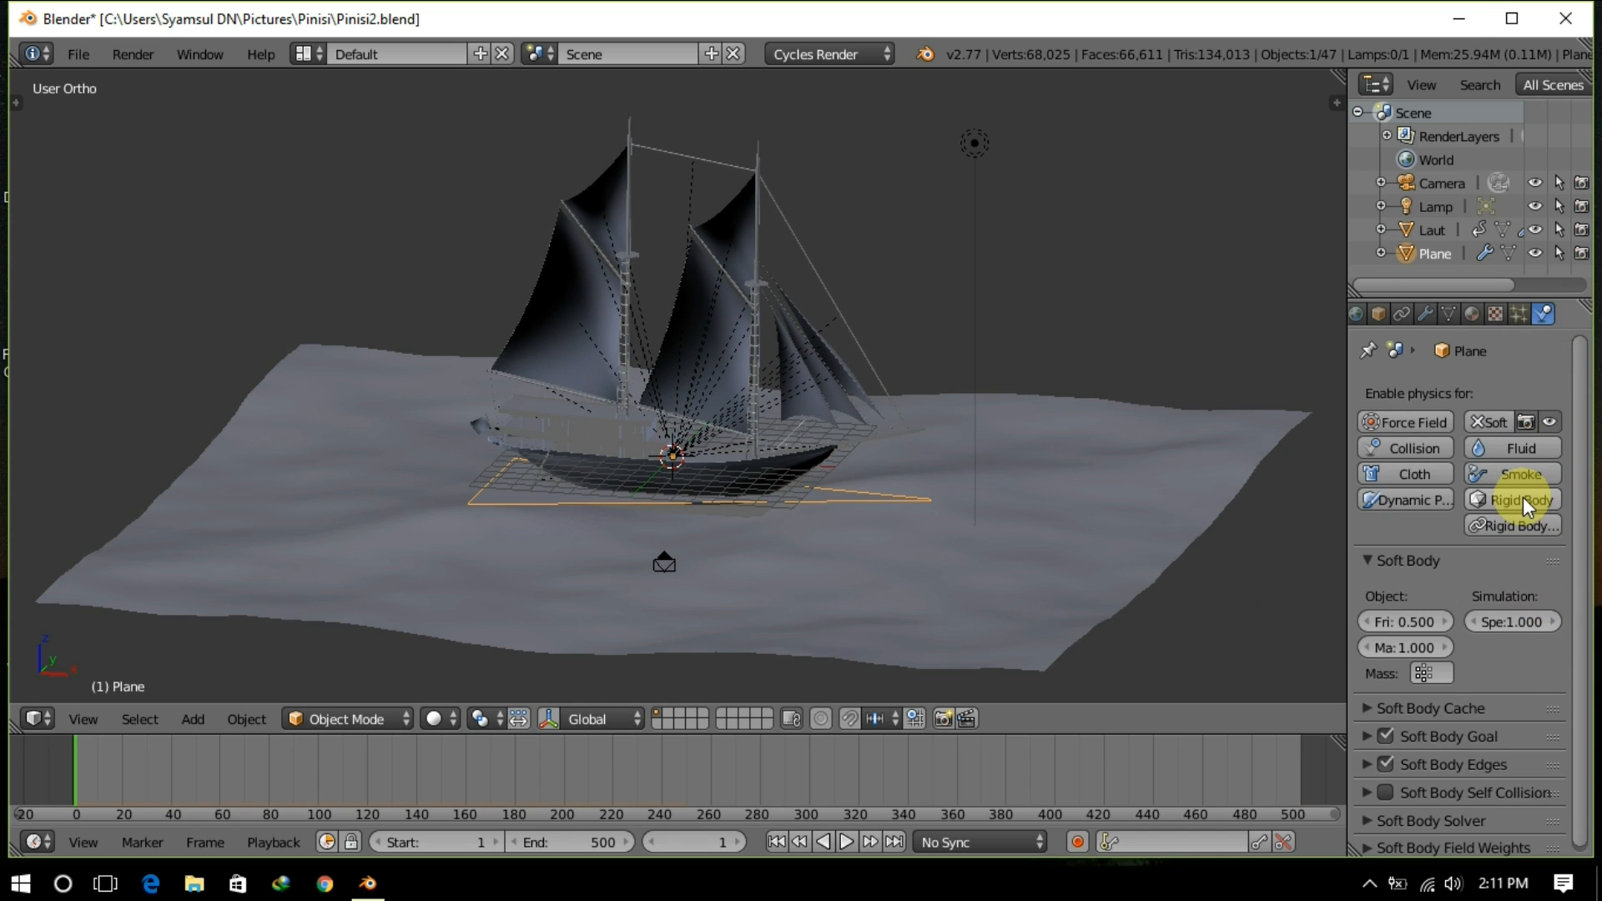
scroll(1427, 701, "down", 1)
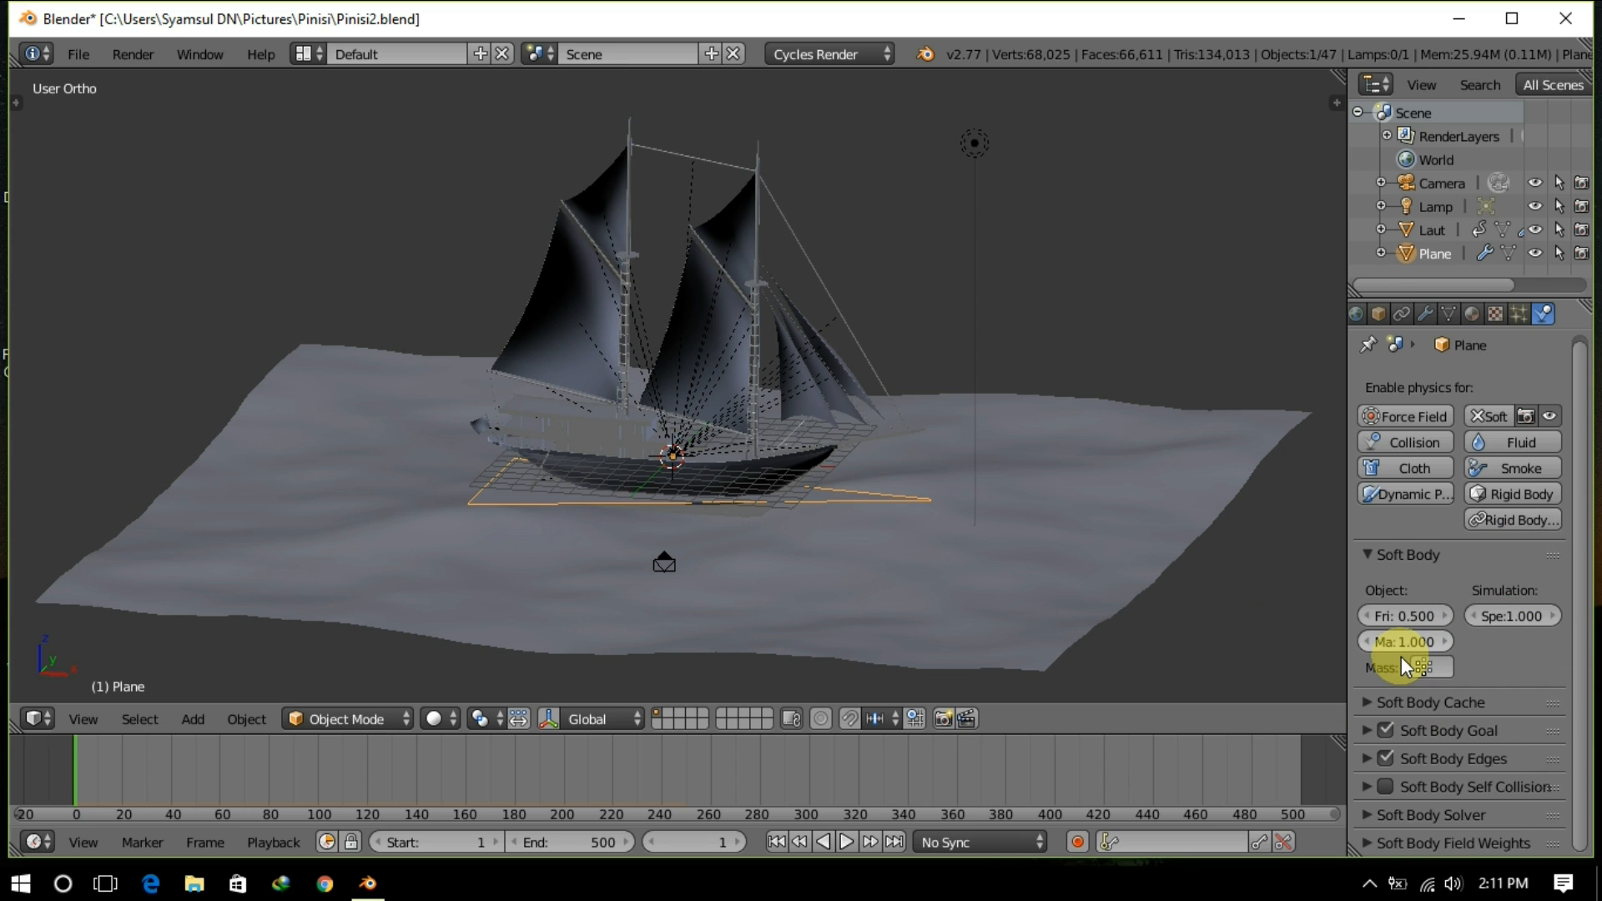
left_click(1423, 701)
scroll(1440, 689, "down", 4)
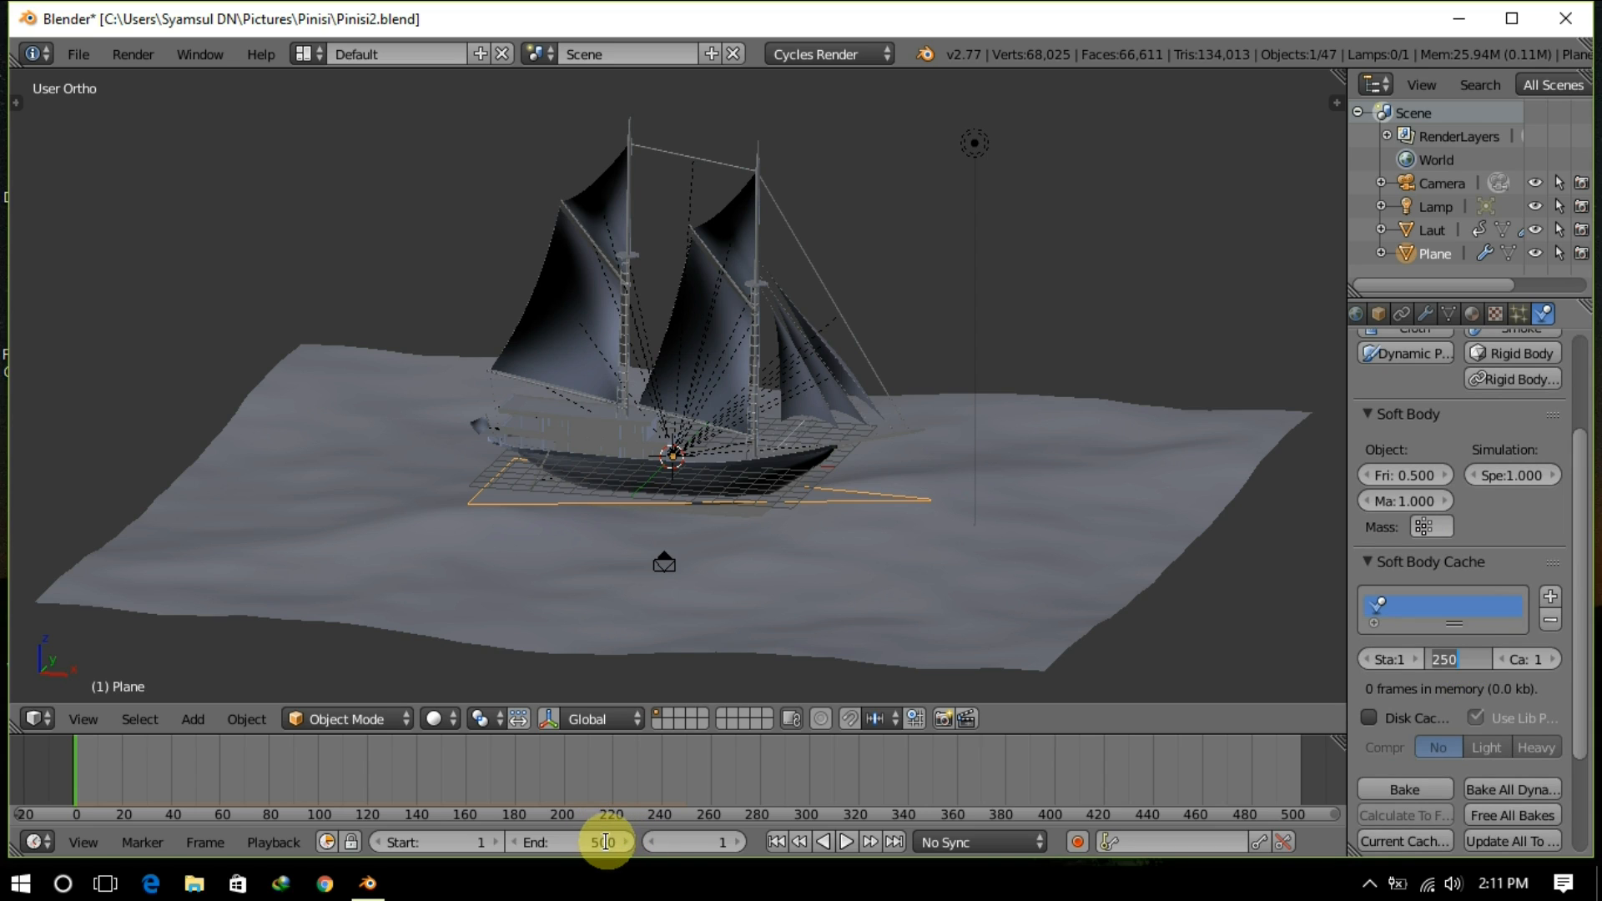
left_click(1436, 658)
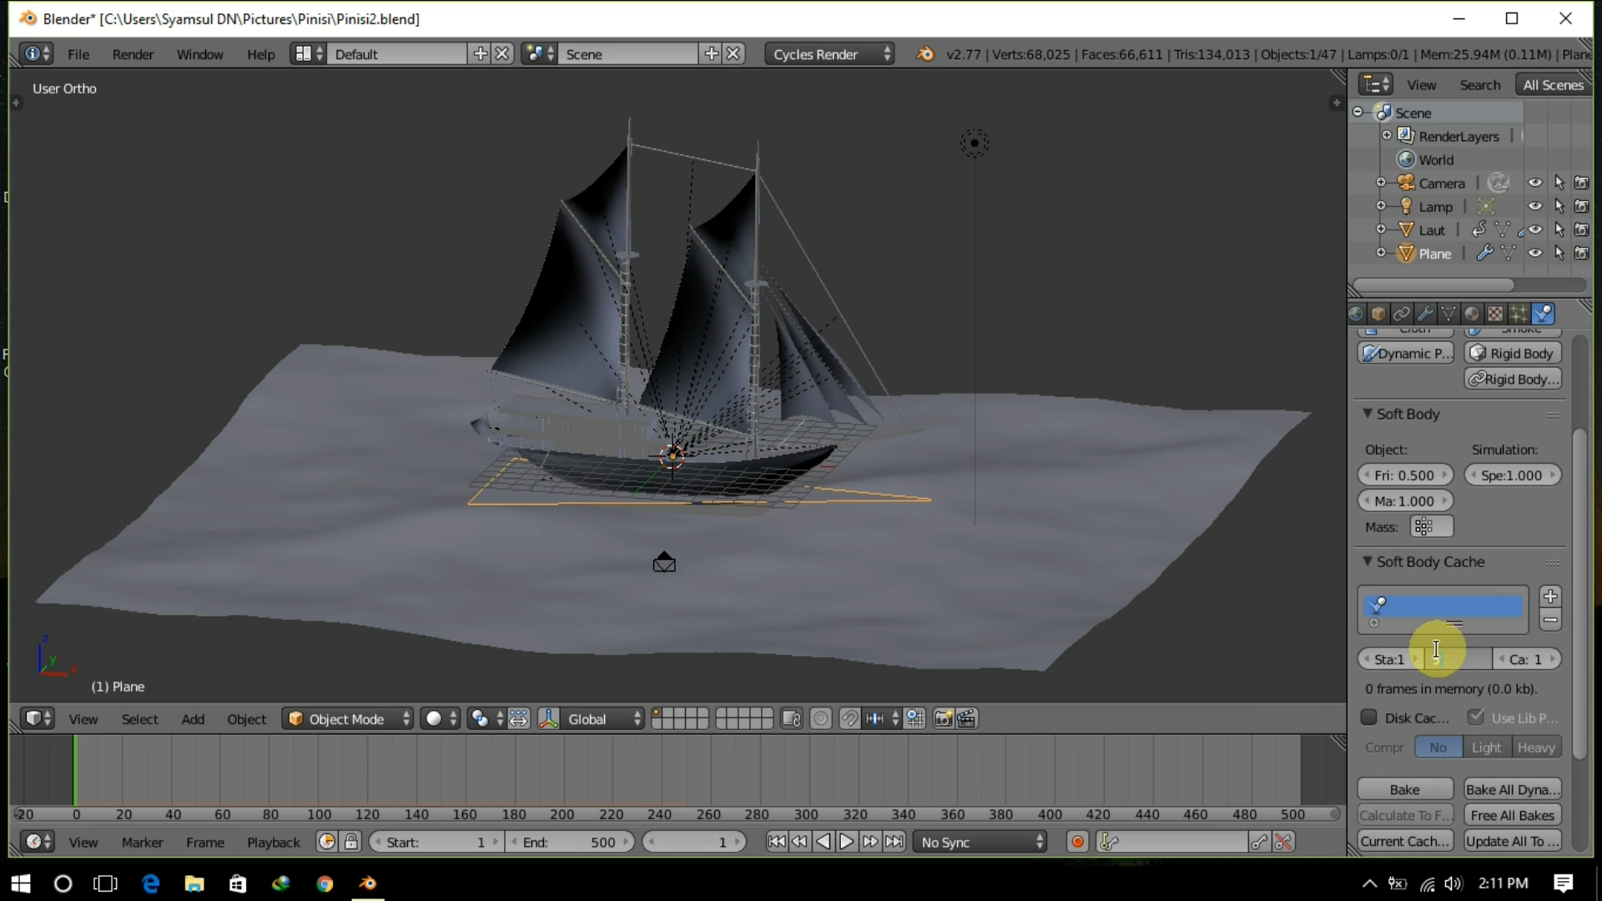
type("500")
key("Return")
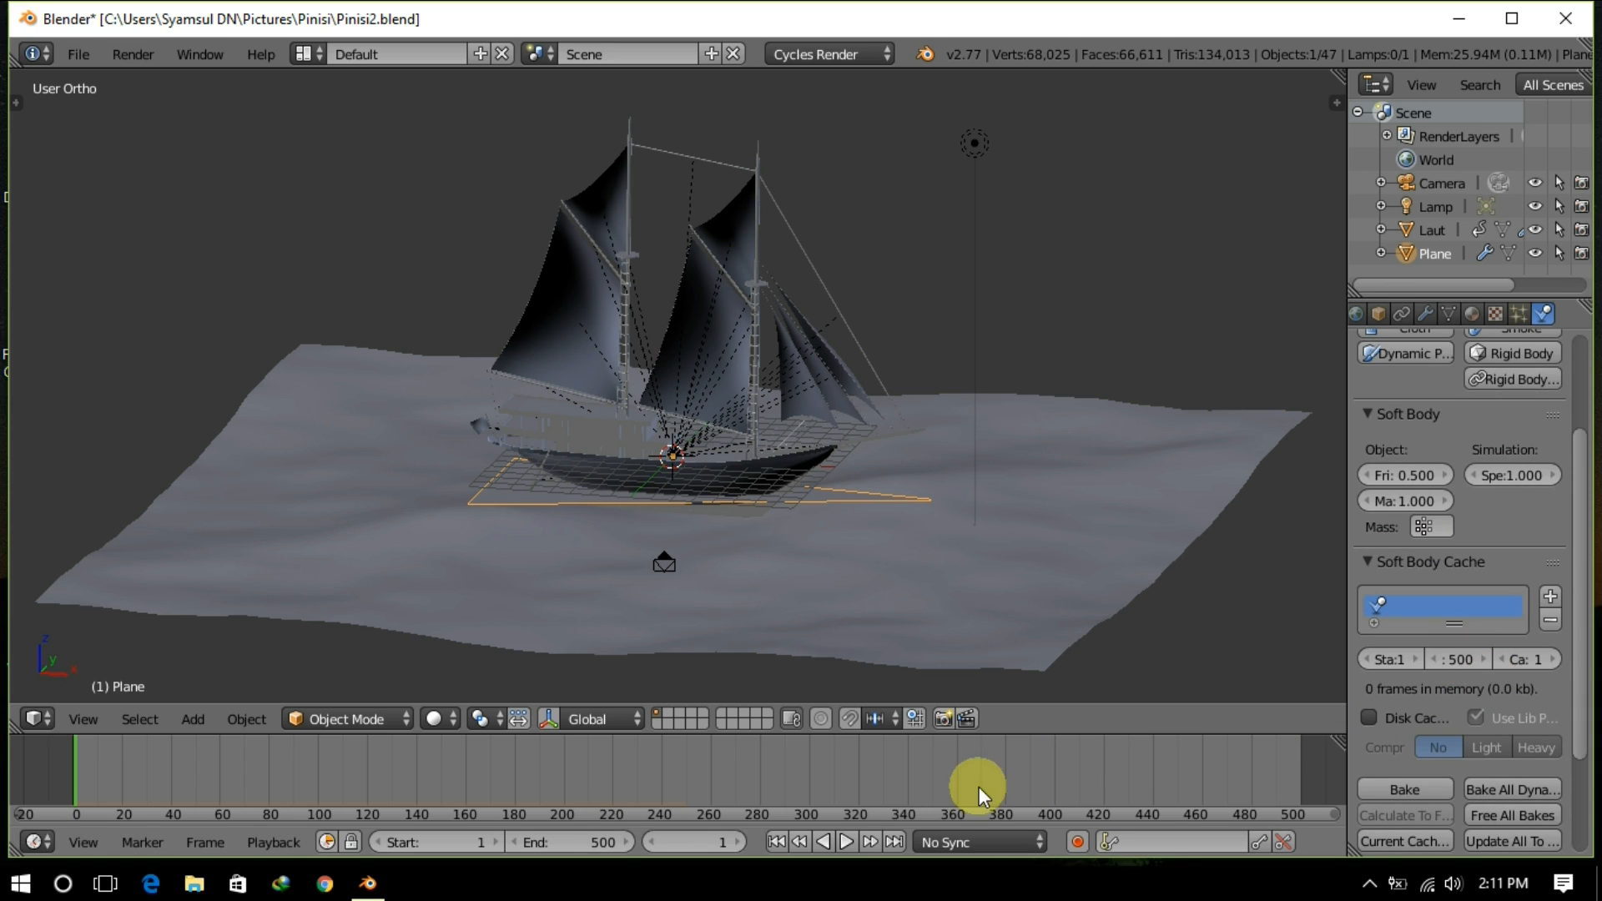
Step: Play the animation in wireframe and examine from several angles how the plane and ship react to the waves
left_click(850, 839)
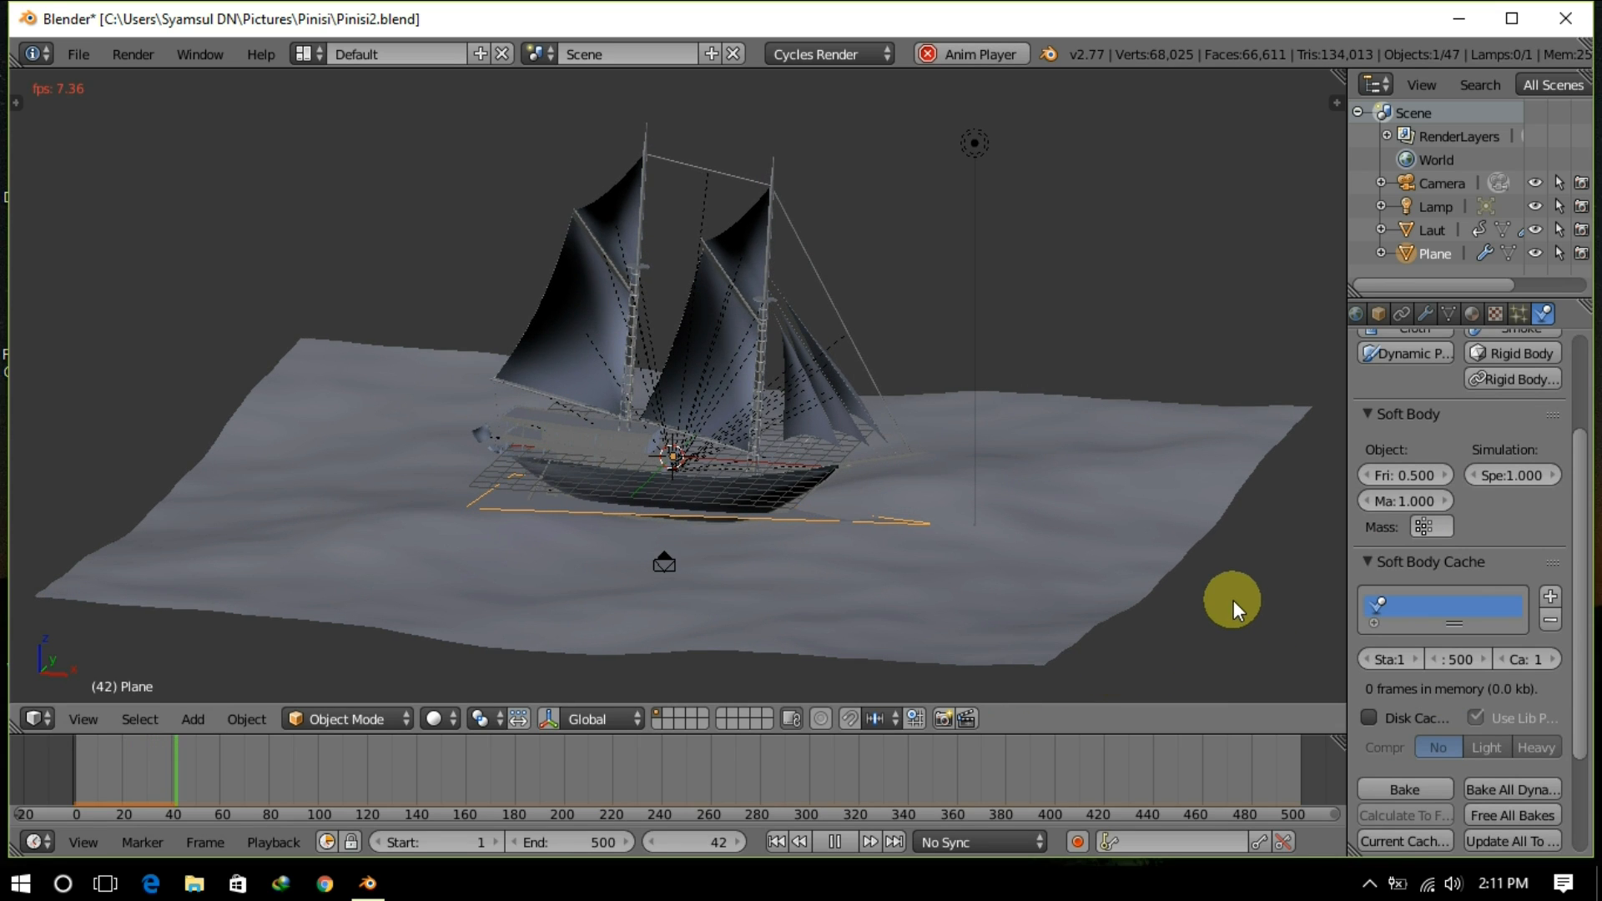
key("z")
mouse_move(1233, 599)
middle_mouse_down()
mouse_move(1173, 639)
mouse_move(1075, 631)
middle_mouse_up()
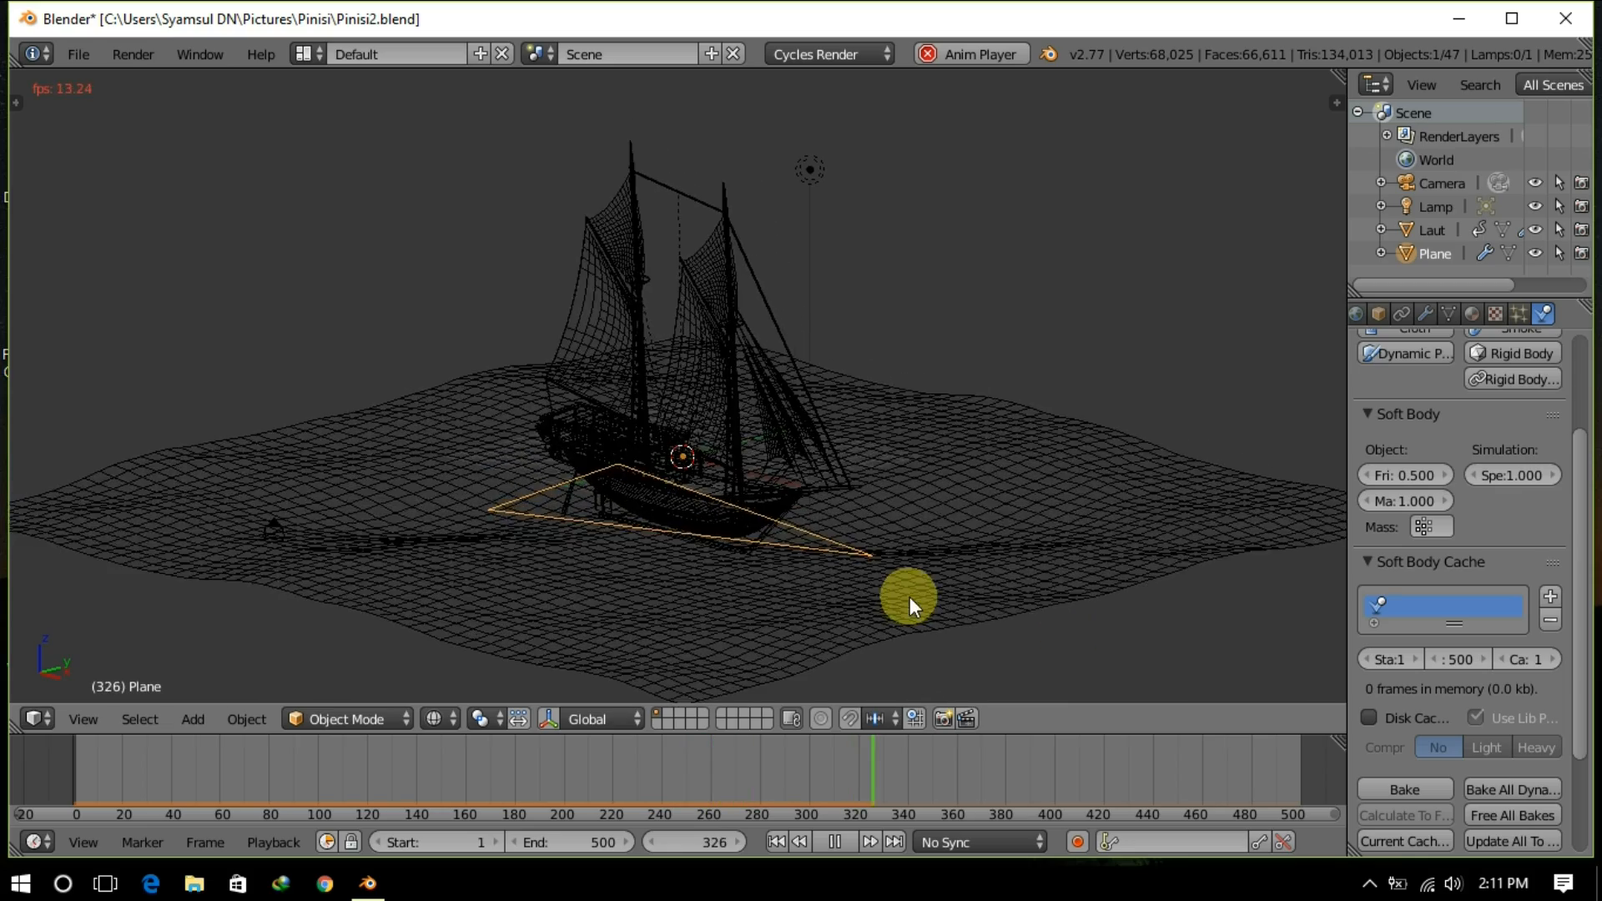
middle_click_drag(924, 599, 1014, 623)
middle_click_drag(912, 579, 1058, 587)
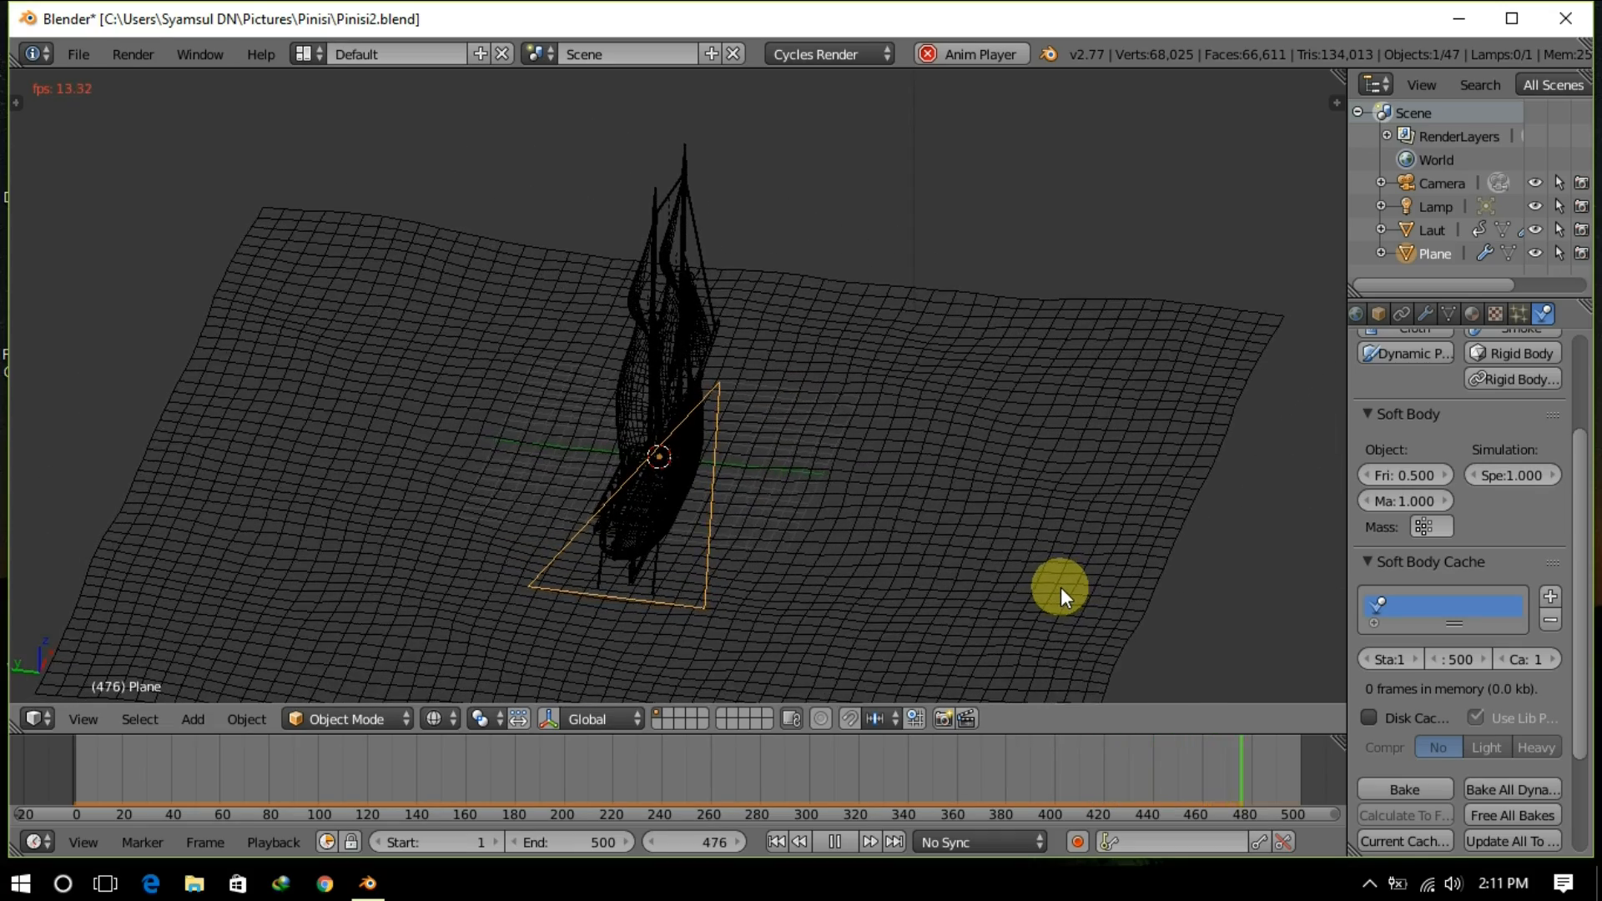
Step: Bake the plane's soft body cache and view the playing animation in solid shading
scroll(1470, 696, "down", 5)
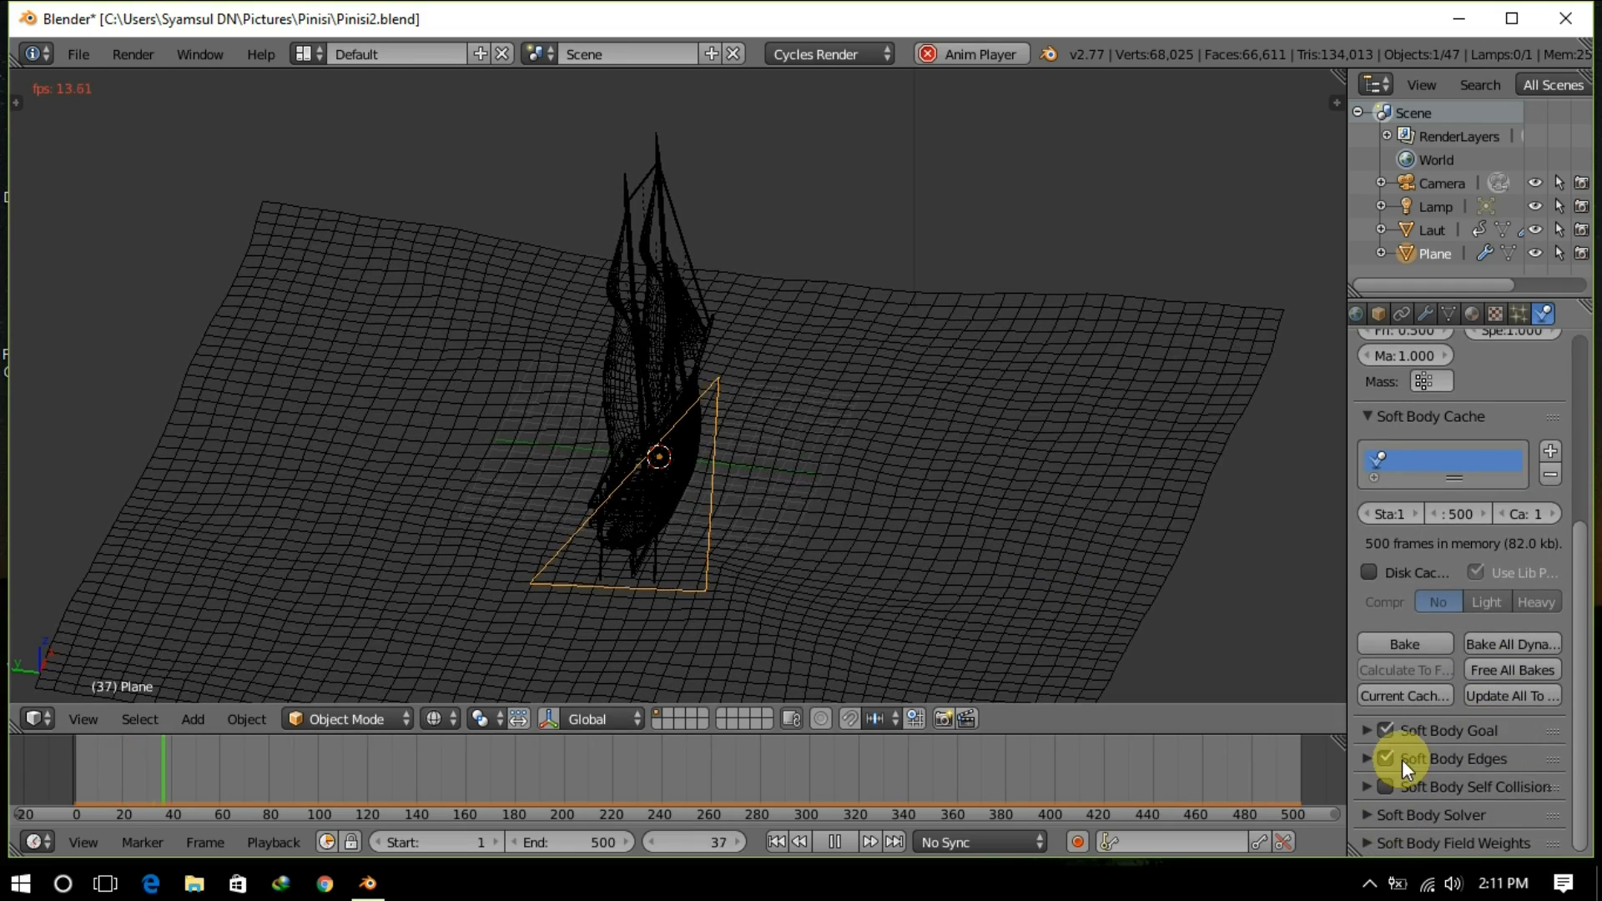
left_click(1405, 645)
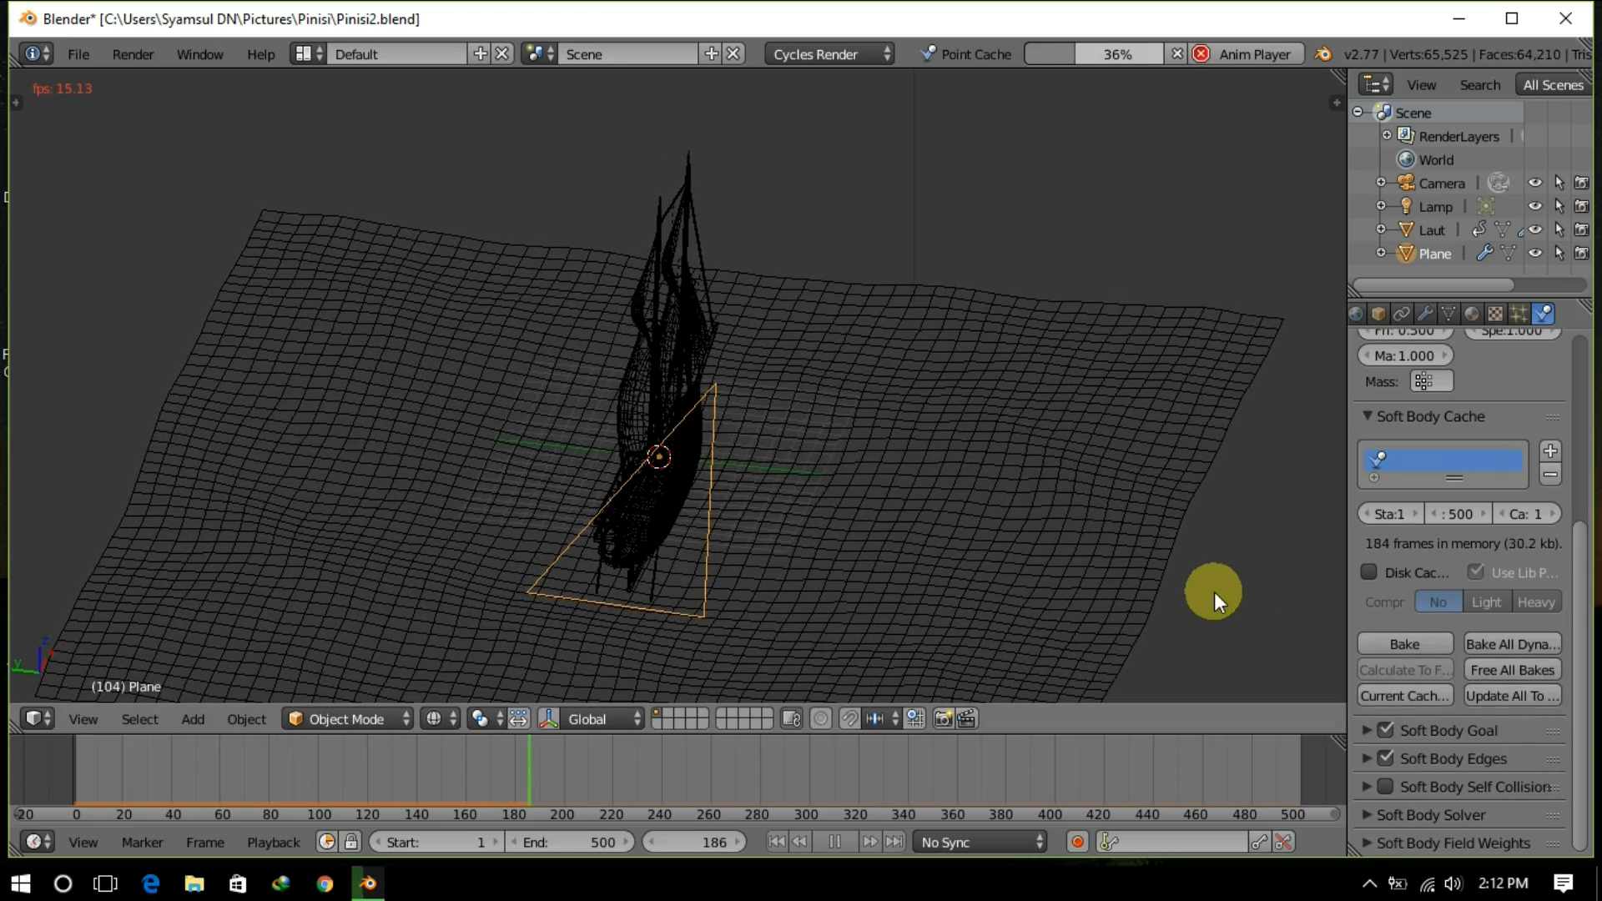
middle_click_drag(1085, 587, 928, 571)
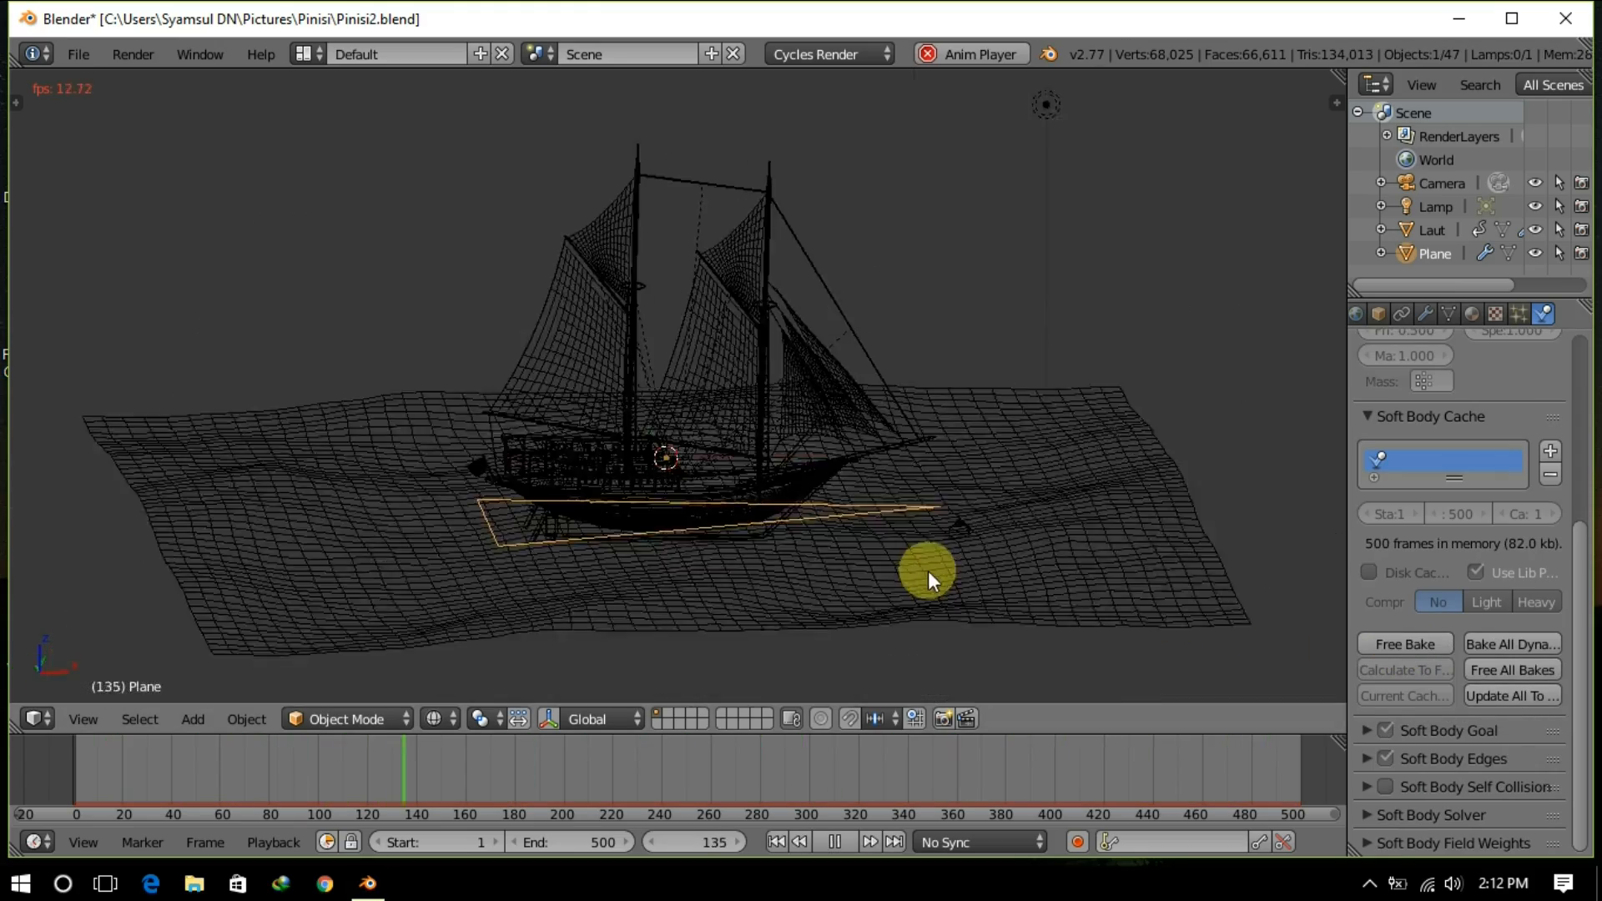
middle_click_drag(851, 667, 887, 483)
key("z")
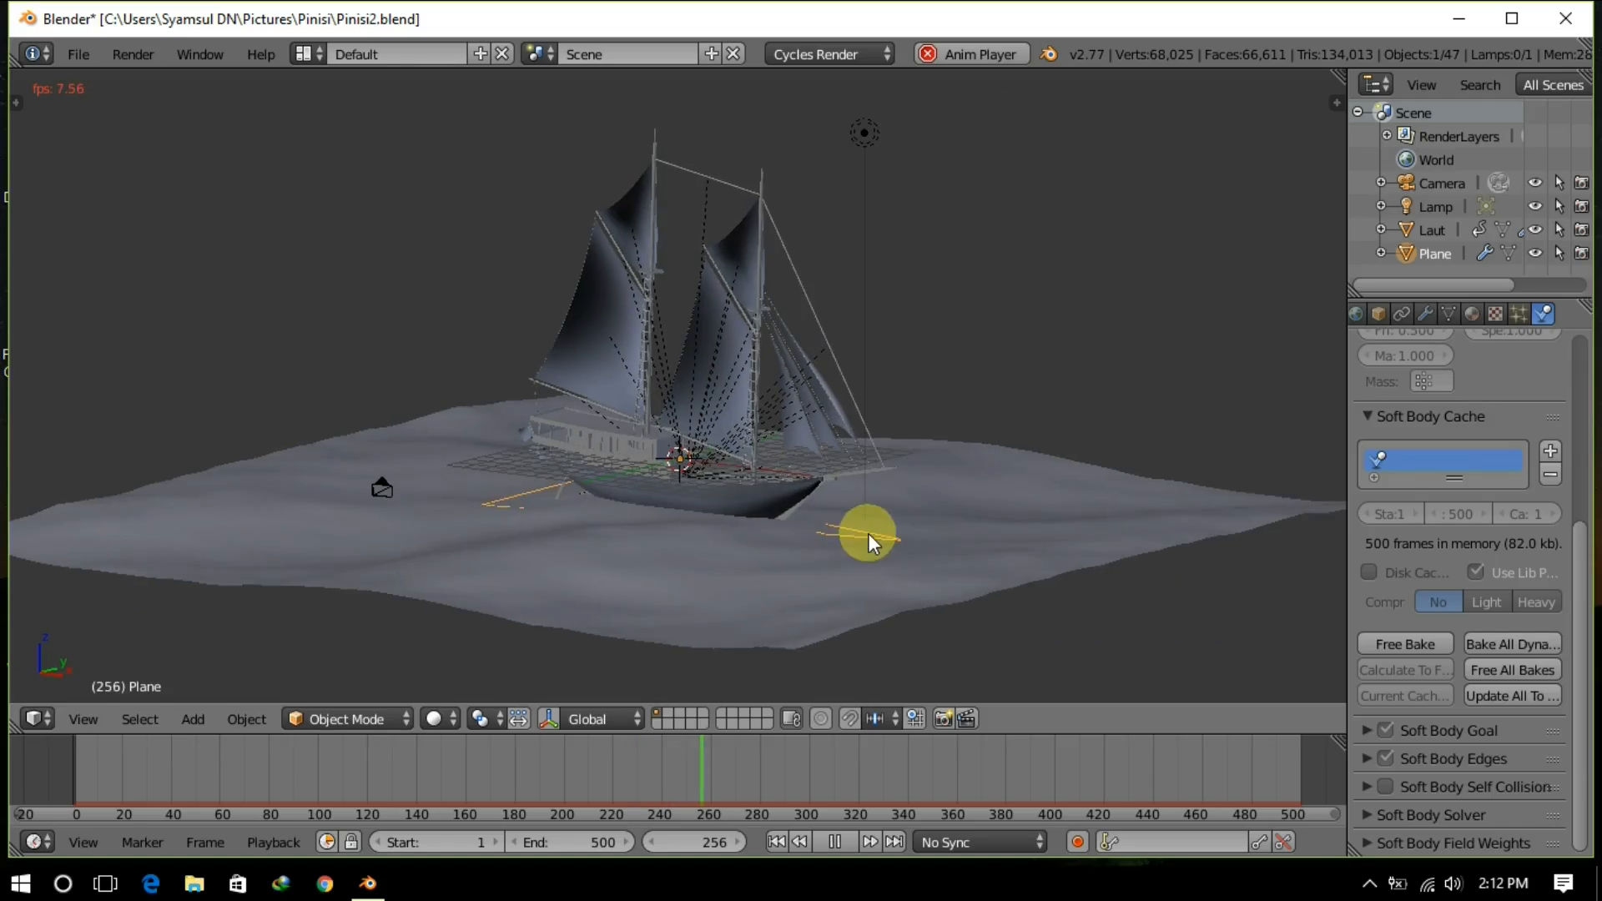
Step: Hide the triangular plane and turn off the viewport's grid floor and relationship lines
left_click(1535, 253)
middle_click_drag(835, 545, 912, 542)
key("n")
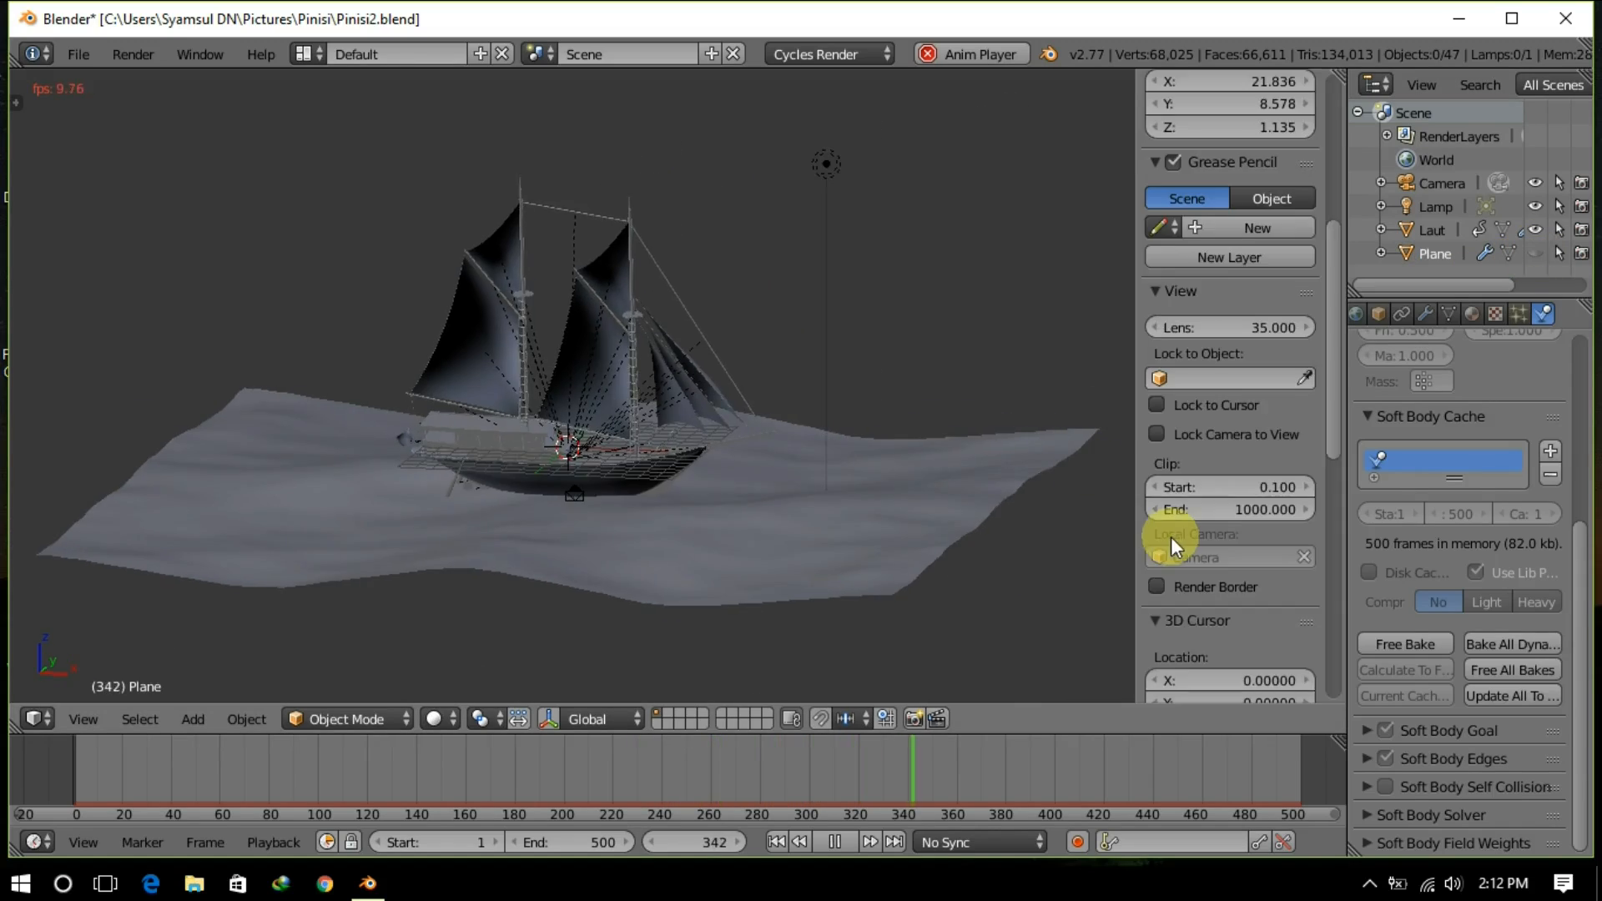
scroll(1170, 538, "down", 10)
left_click(1155, 605)
left_click(1156, 575)
middle_click_drag(1002, 584, 786, 548)
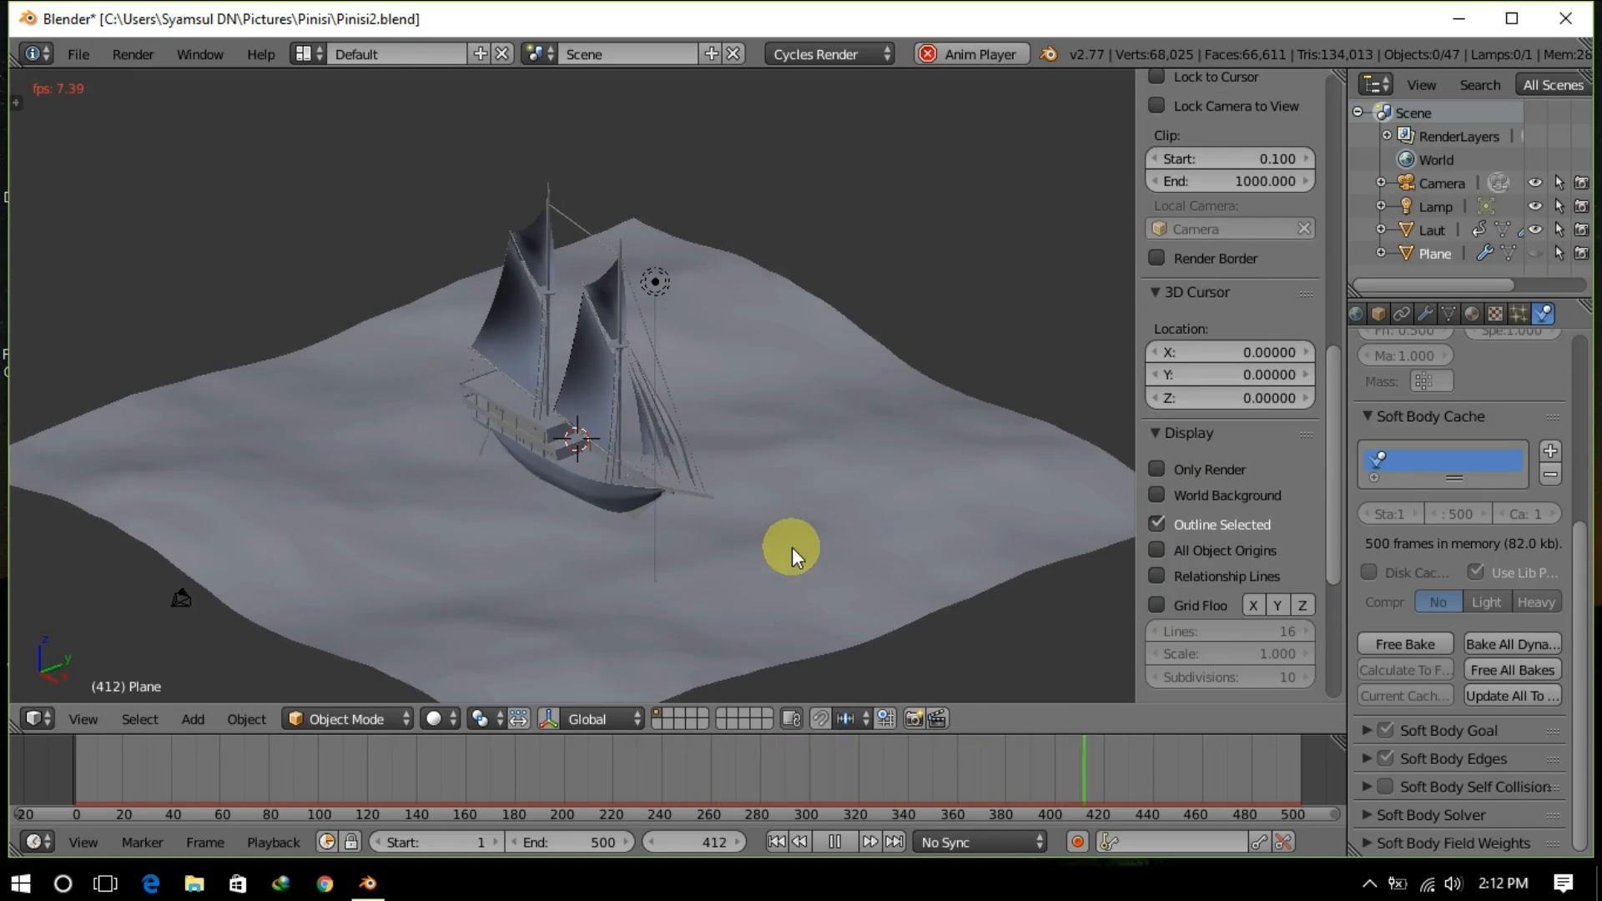
scroll(1168, 582, "down", 6)
left_click(1157, 201)
middle_click_drag(963, 567, 1088, 642)
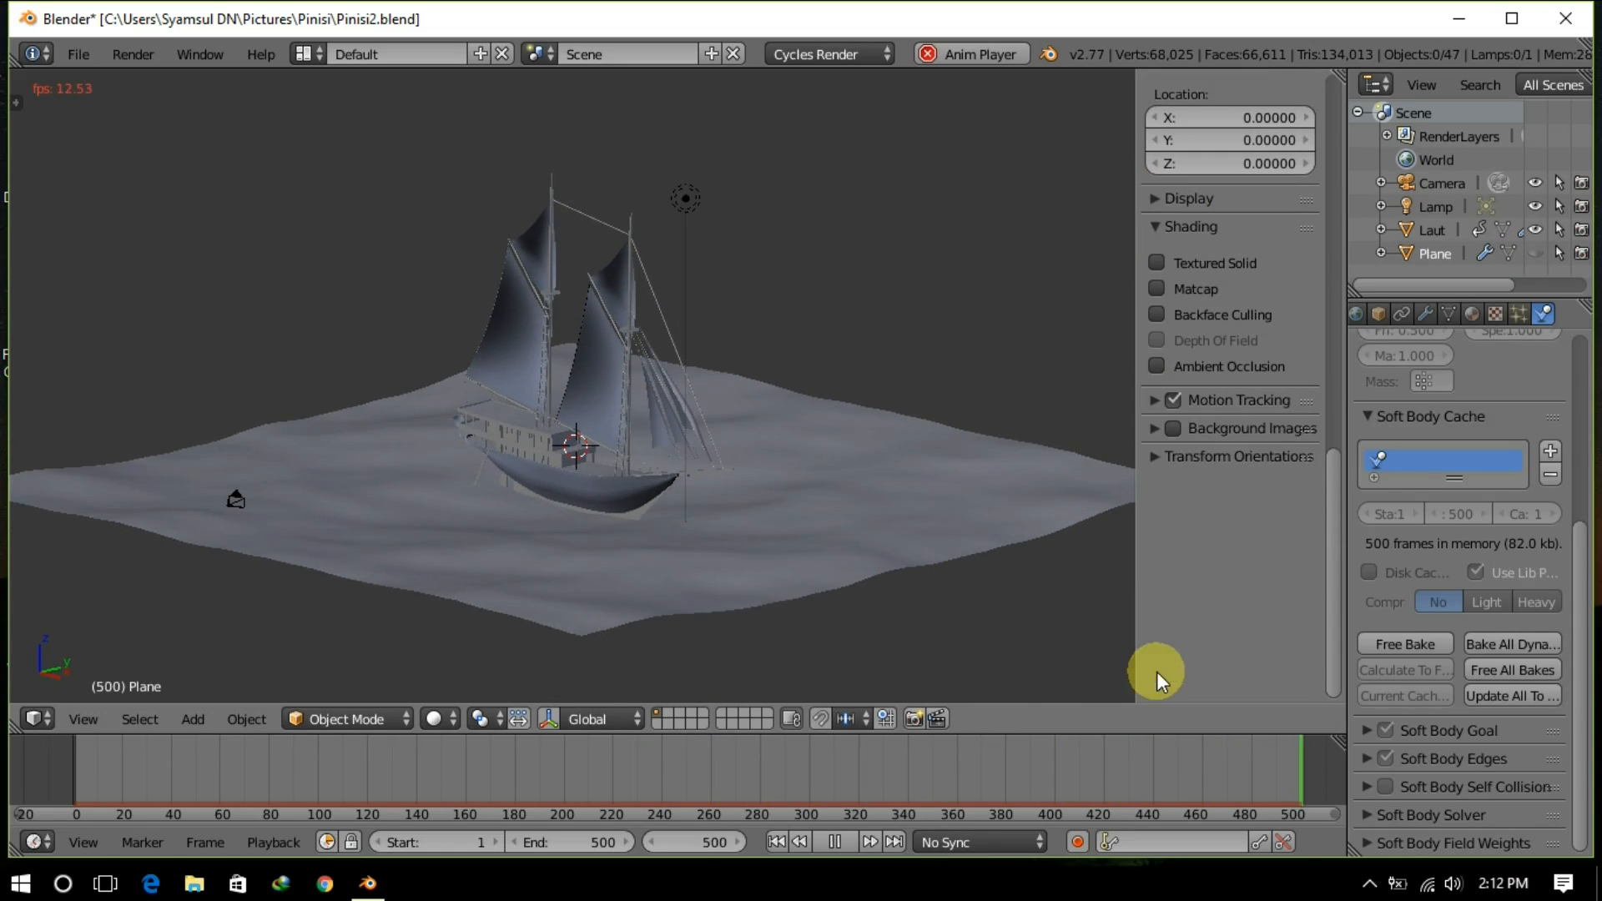
Step: Select the Laut ocean at frame 500 and set its Ocean modifier Time to 18
left_click(1295, 779)
right_click(832, 547)
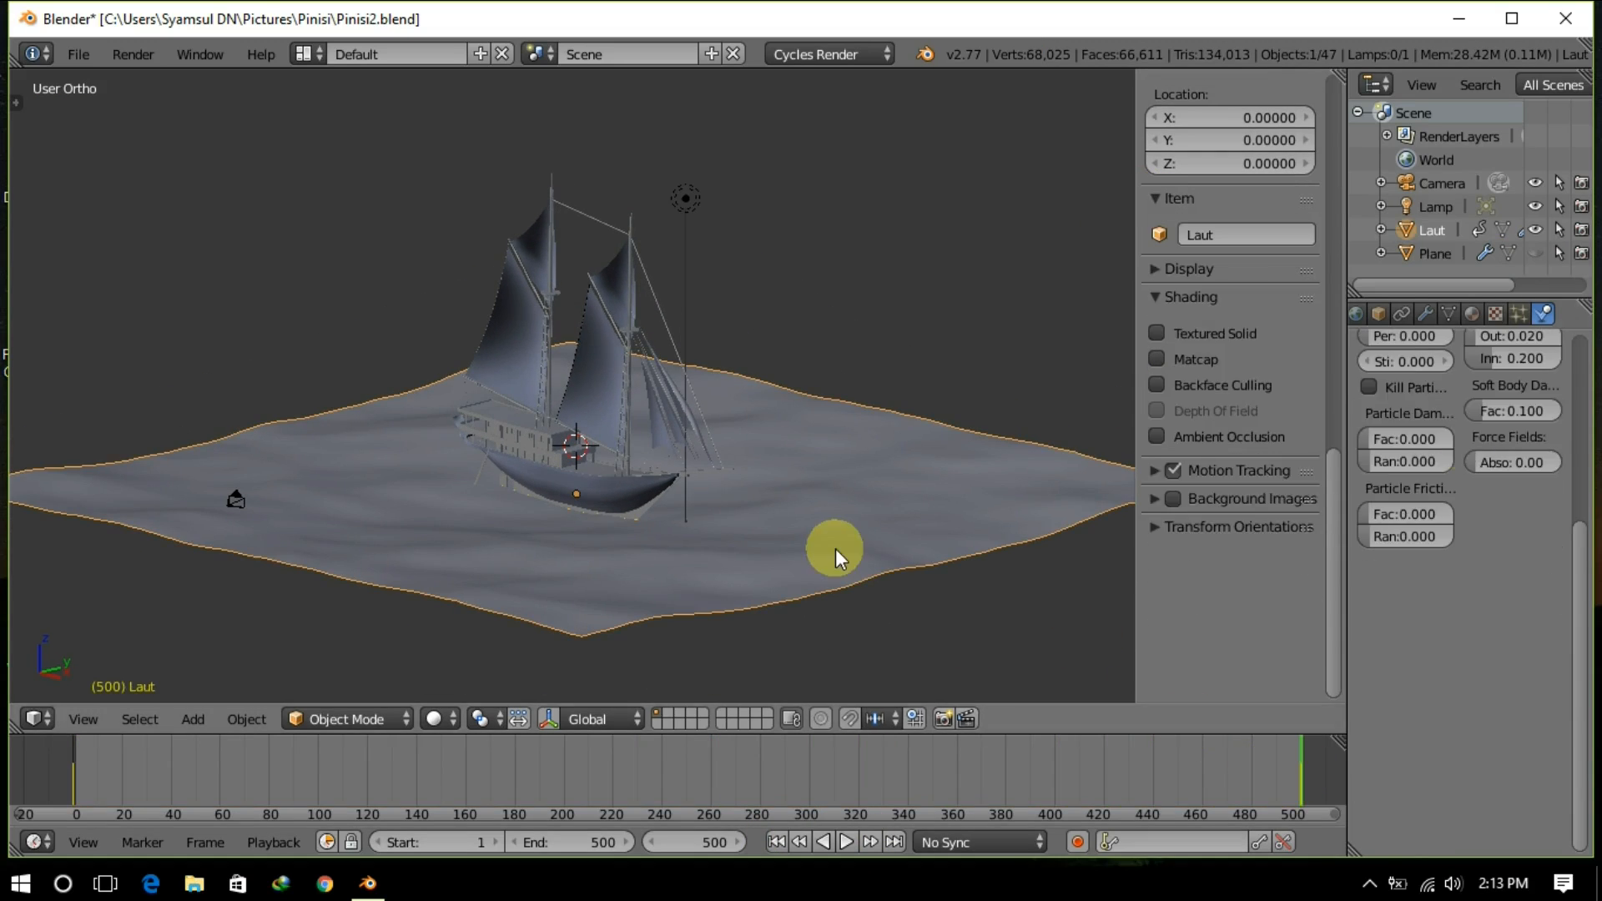
left_click(1425, 314)
left_click(1404, 518)
type("18")
key("Return")
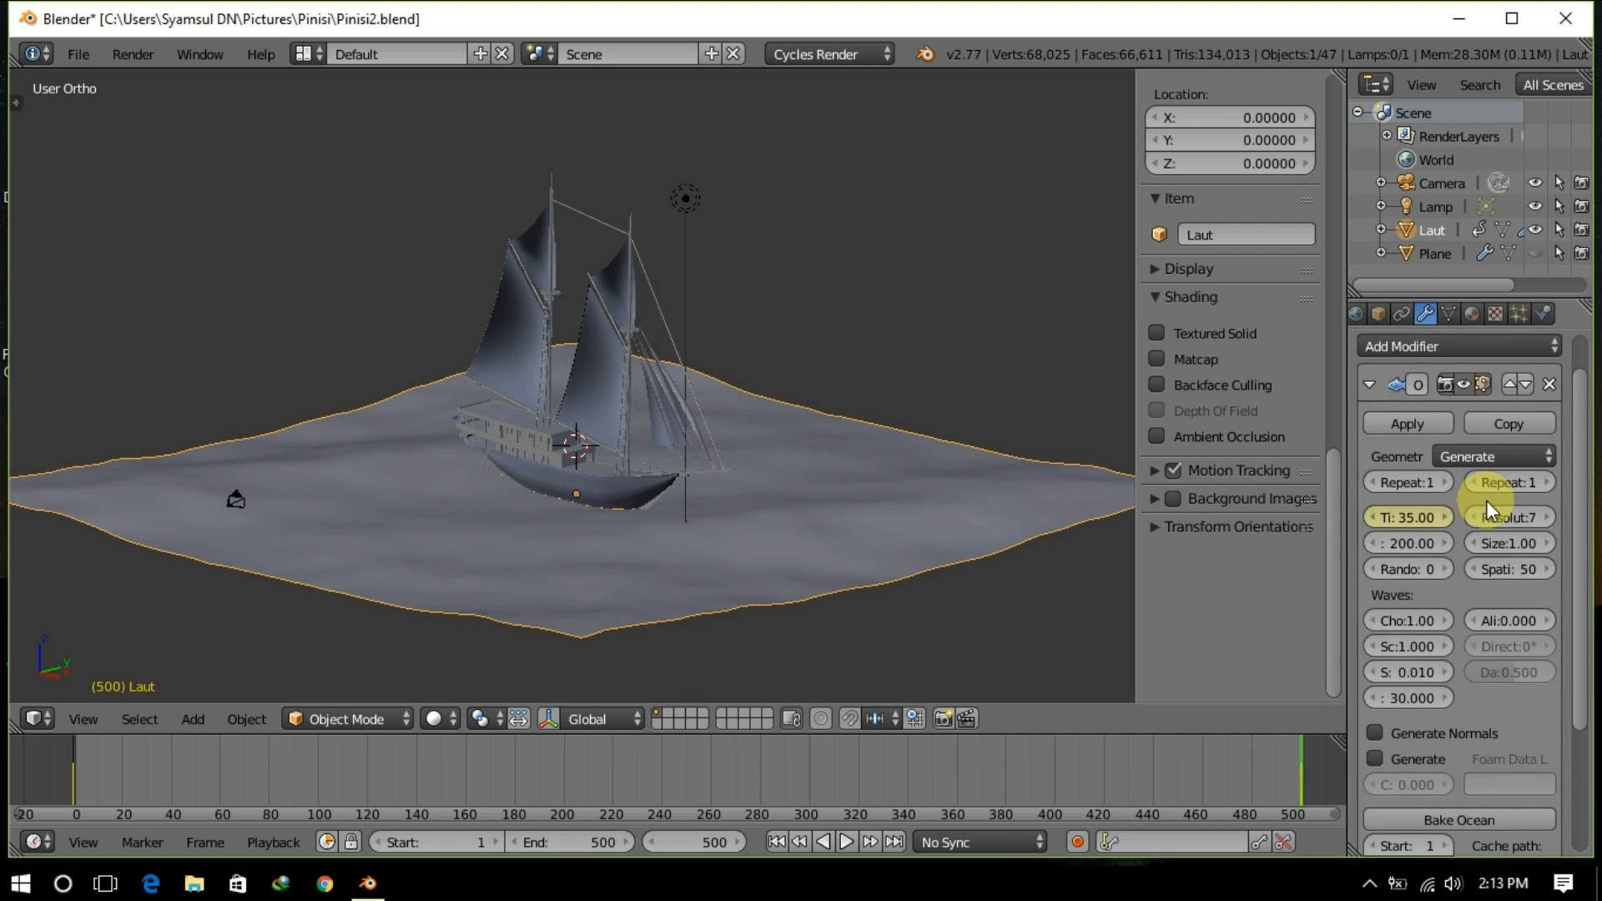
Step: Bake the Laut ocean simulation from its Ocean modifier
scroll(1484, 501, "down", 4)
left_click(1543, 314)
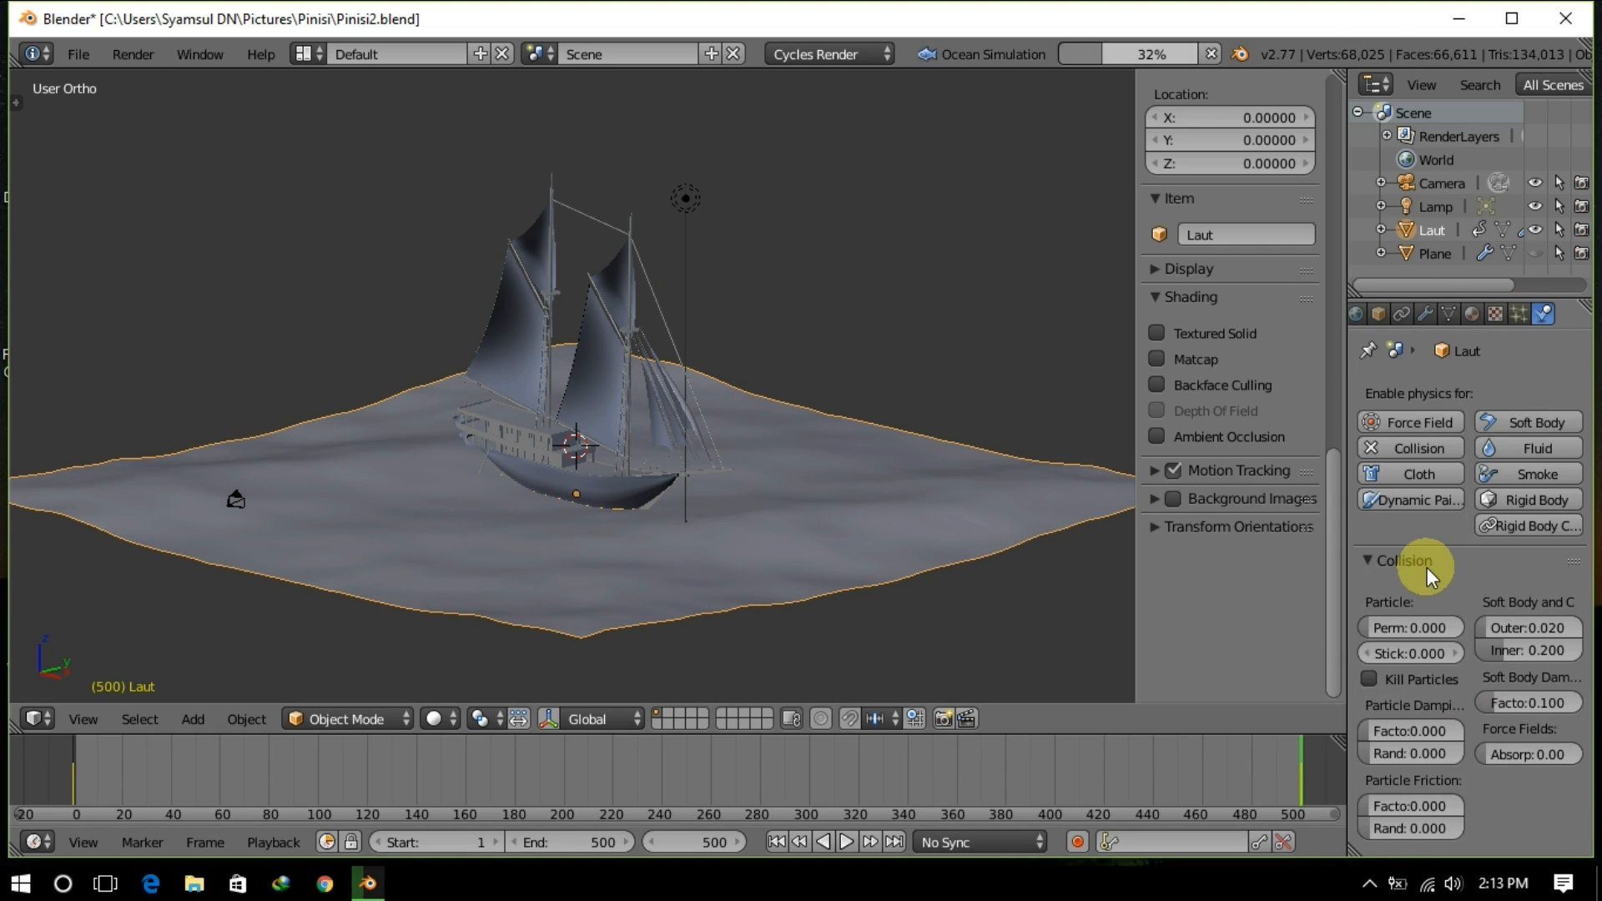
left_click(1427, 314)
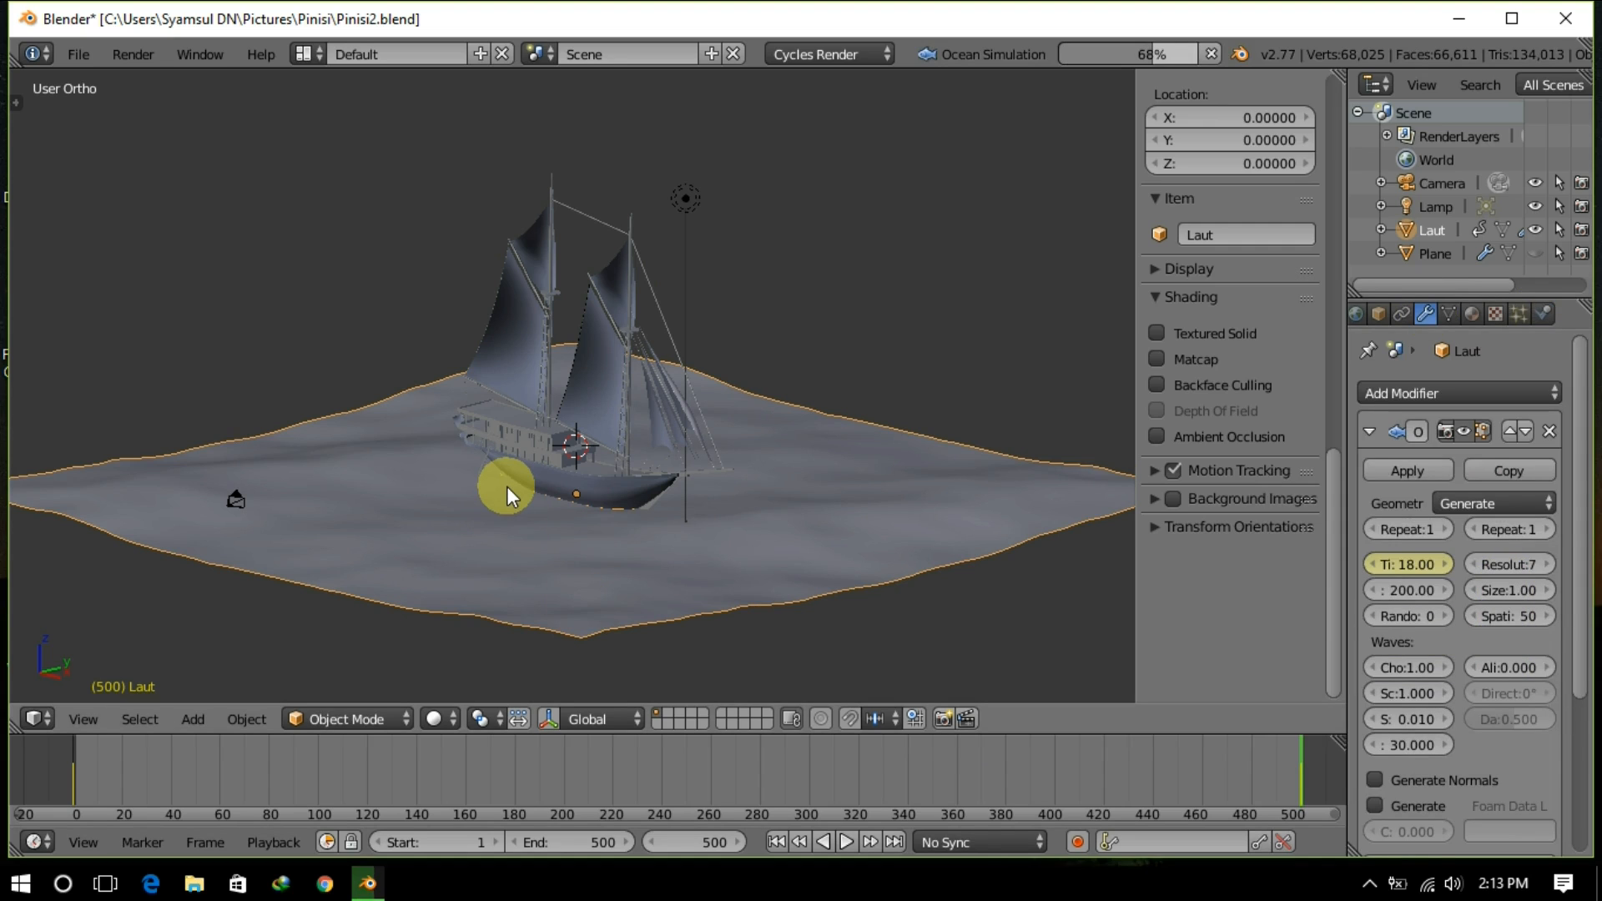
Step: Select the triangular plane and free its baked soft body cache
right_click(507, 487)
right_click(507, 487)
middle_click_drag(508, 487, 679, 565)
left_click(1435, 253)
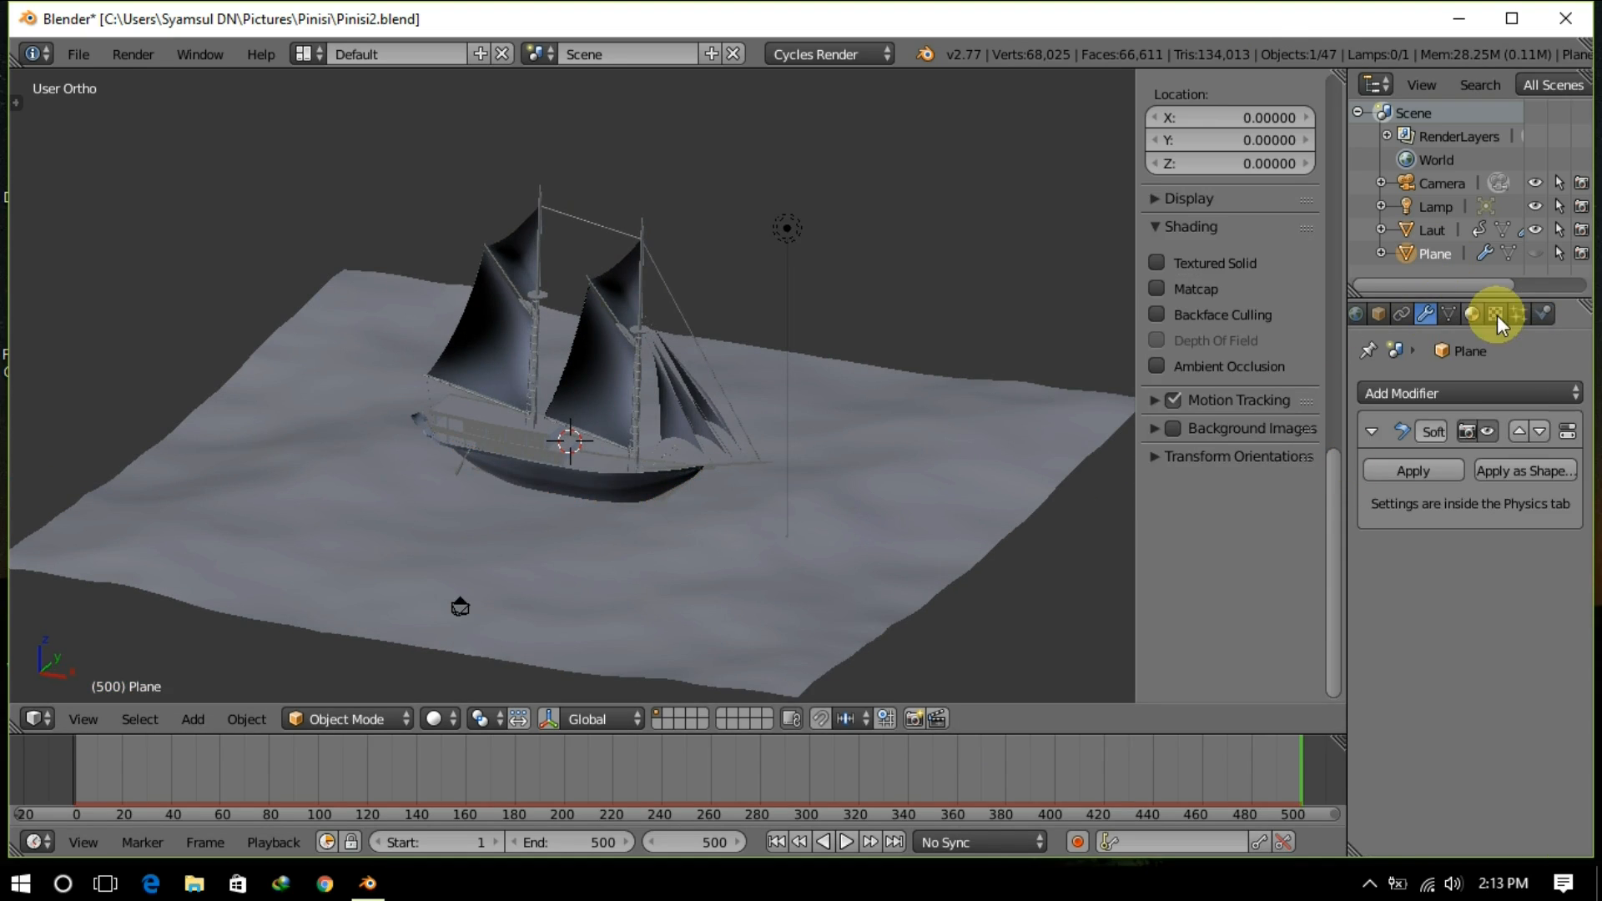
left_click(1544, 313)
scroll(1475, 523, "down", 3)
scroll(1477, 500, "up", 3)
scroll(1465, 503, "down", 5)
left_click(1437, 703)
Step: Play the animation and examine from several angles how the ship moves on the waves
left_click(845, 842)
key("h")
middle_click_drag(993, 538, 723, 619)
scroll(723, 619, "up", 3)
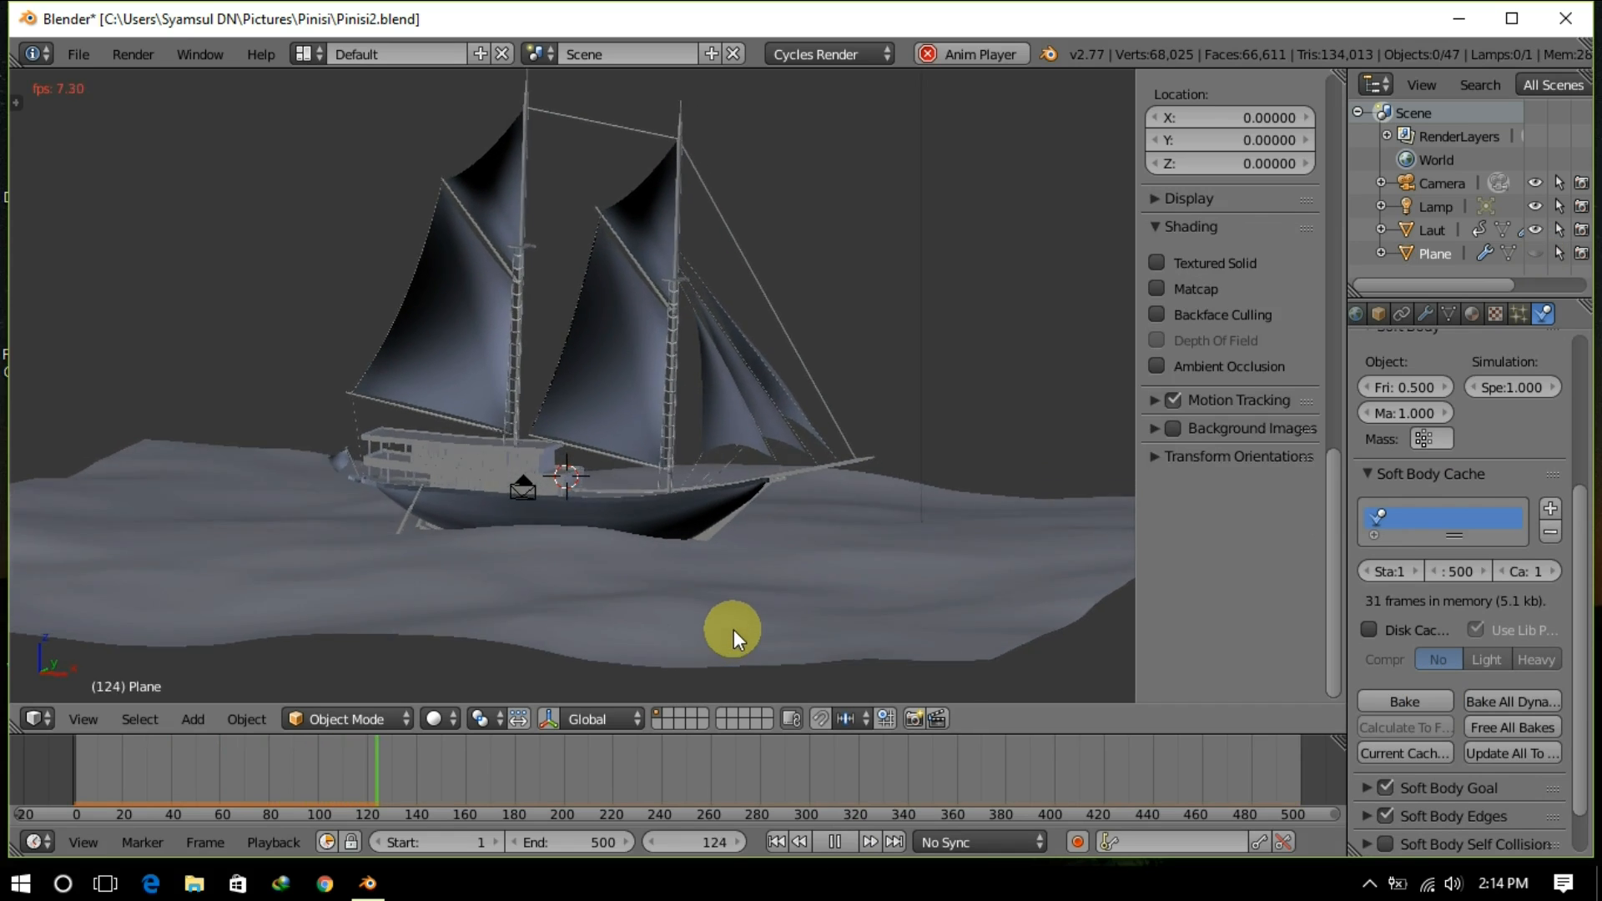
middle_click_drag(1118, 626, 684, 579)
key("KP_5")
key("Escape")
Step: Show the triangular plane, hide the Laut ocean and list the plane's child objects
key("h")
right_click(709, 538)
key("n")
left_click(1380, 253)
scroll(1414, 262, "down", 2)
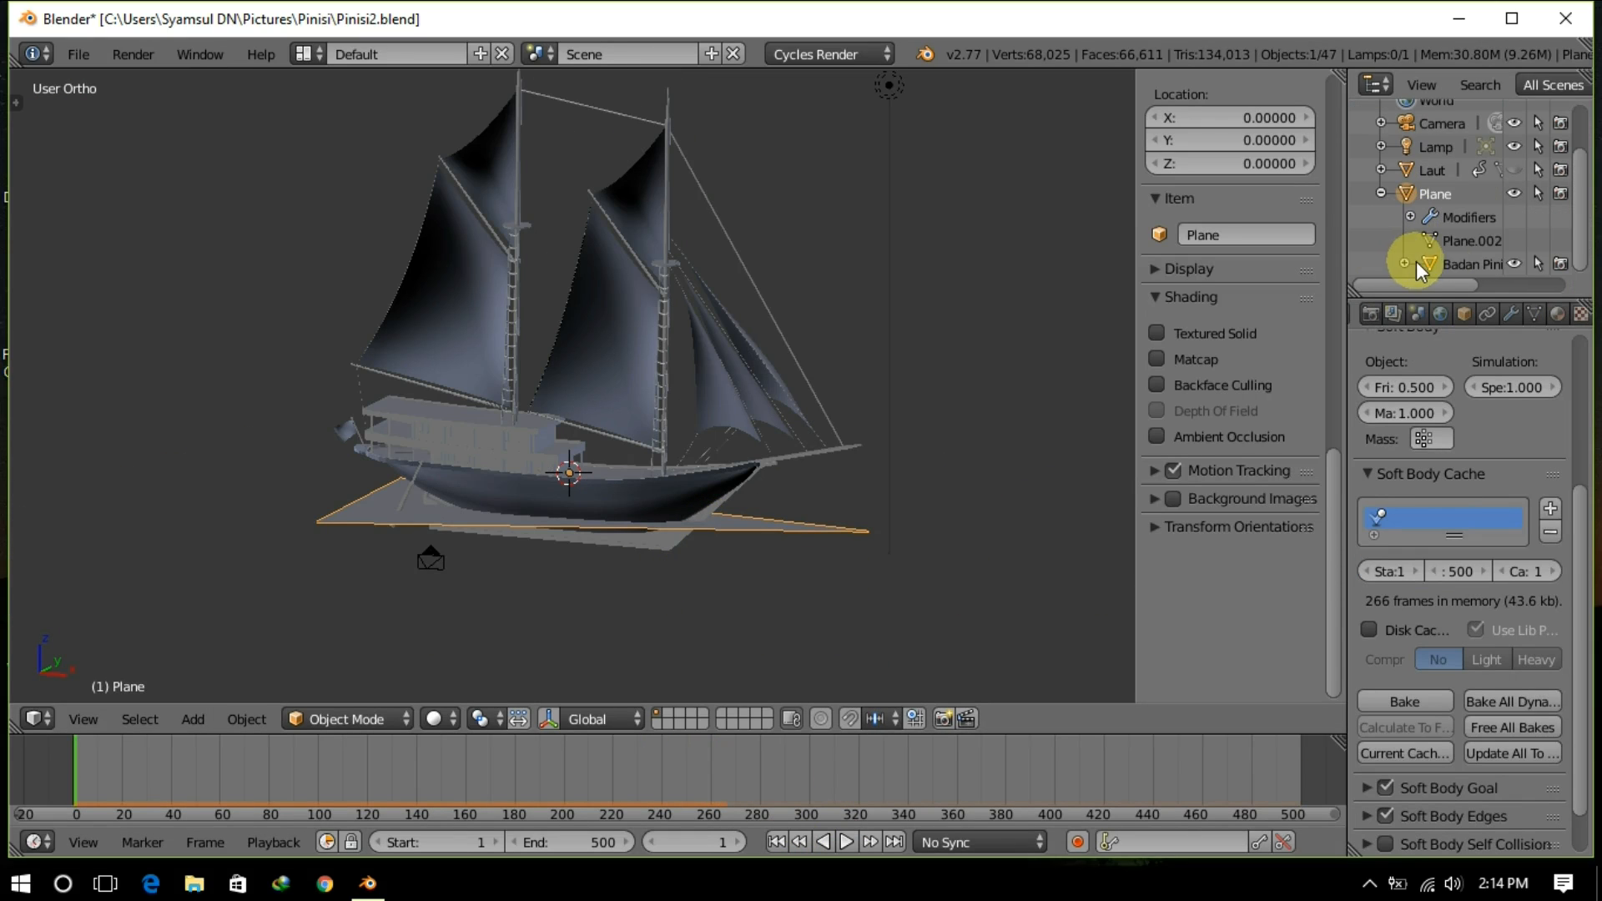
Step: Detach Badan Pinisi from the triangular plane and switch to the front view
key("Tab")
key("Tab")
key("KP_1")
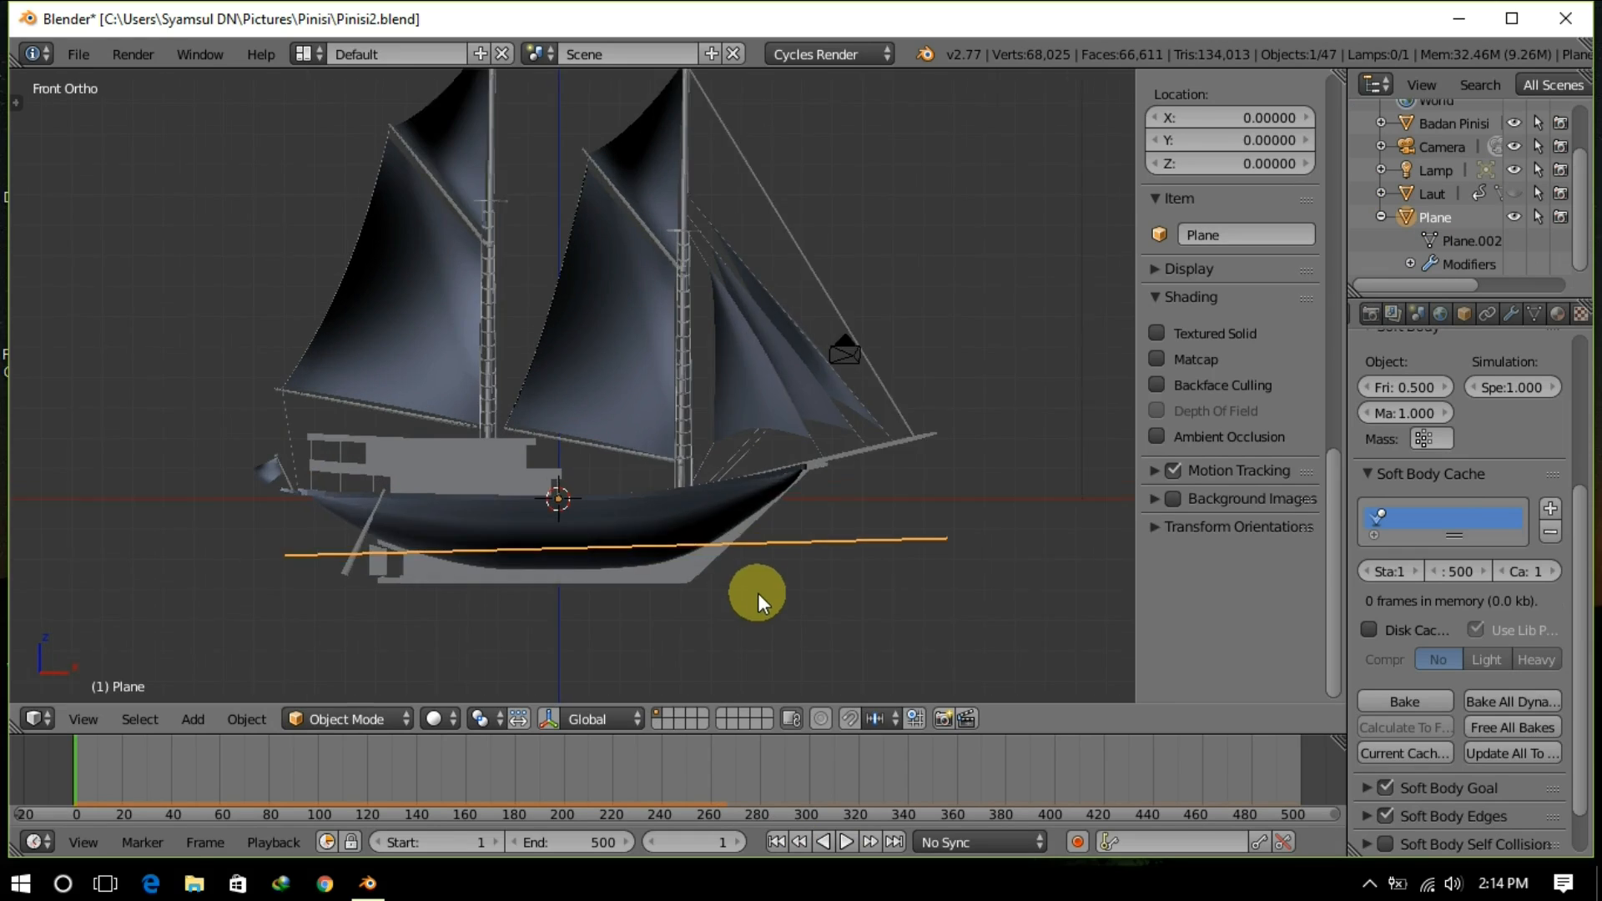
Step: Reposition the triangular plane under the hull in front view and reset its origin
scroll(792, 613, "up", 2)
key("g")
left_click(828, 613)
key("ctrl+shift+alt+c")
left_click(837, 619)
Step: Vertex-parent the Badan Pinisi hull to the three vertices of the triangular plane
middle_click_drag(886, 622, 767, 576)
right_click(751, 551, "shift")
right_click(834, 575, "shift")
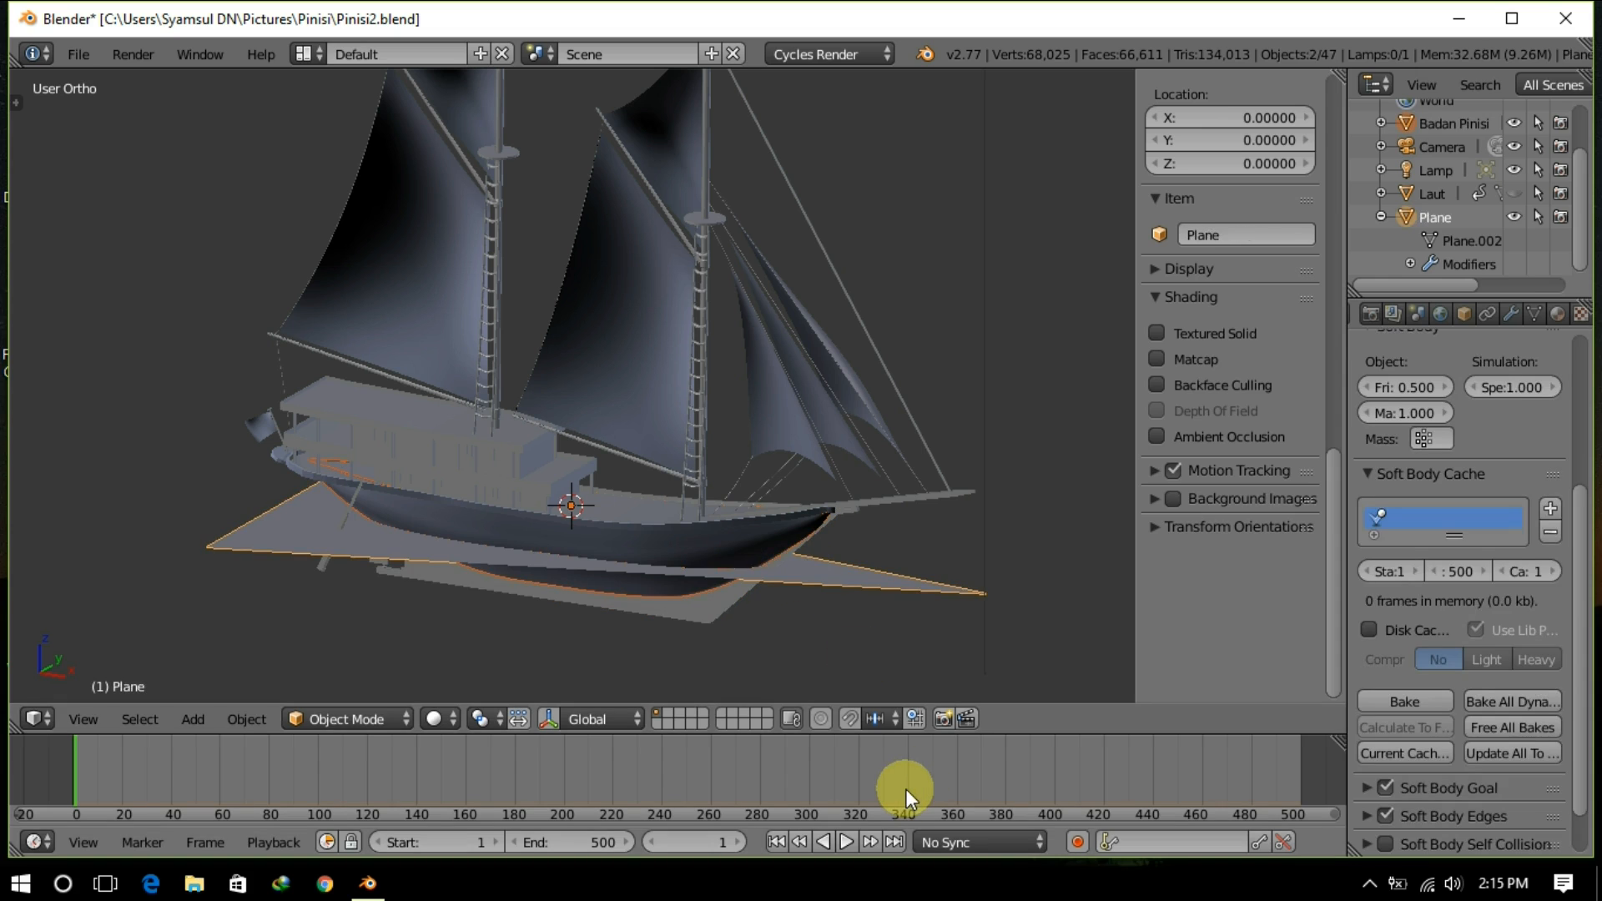
key("ctrl+p")
key("Tab")
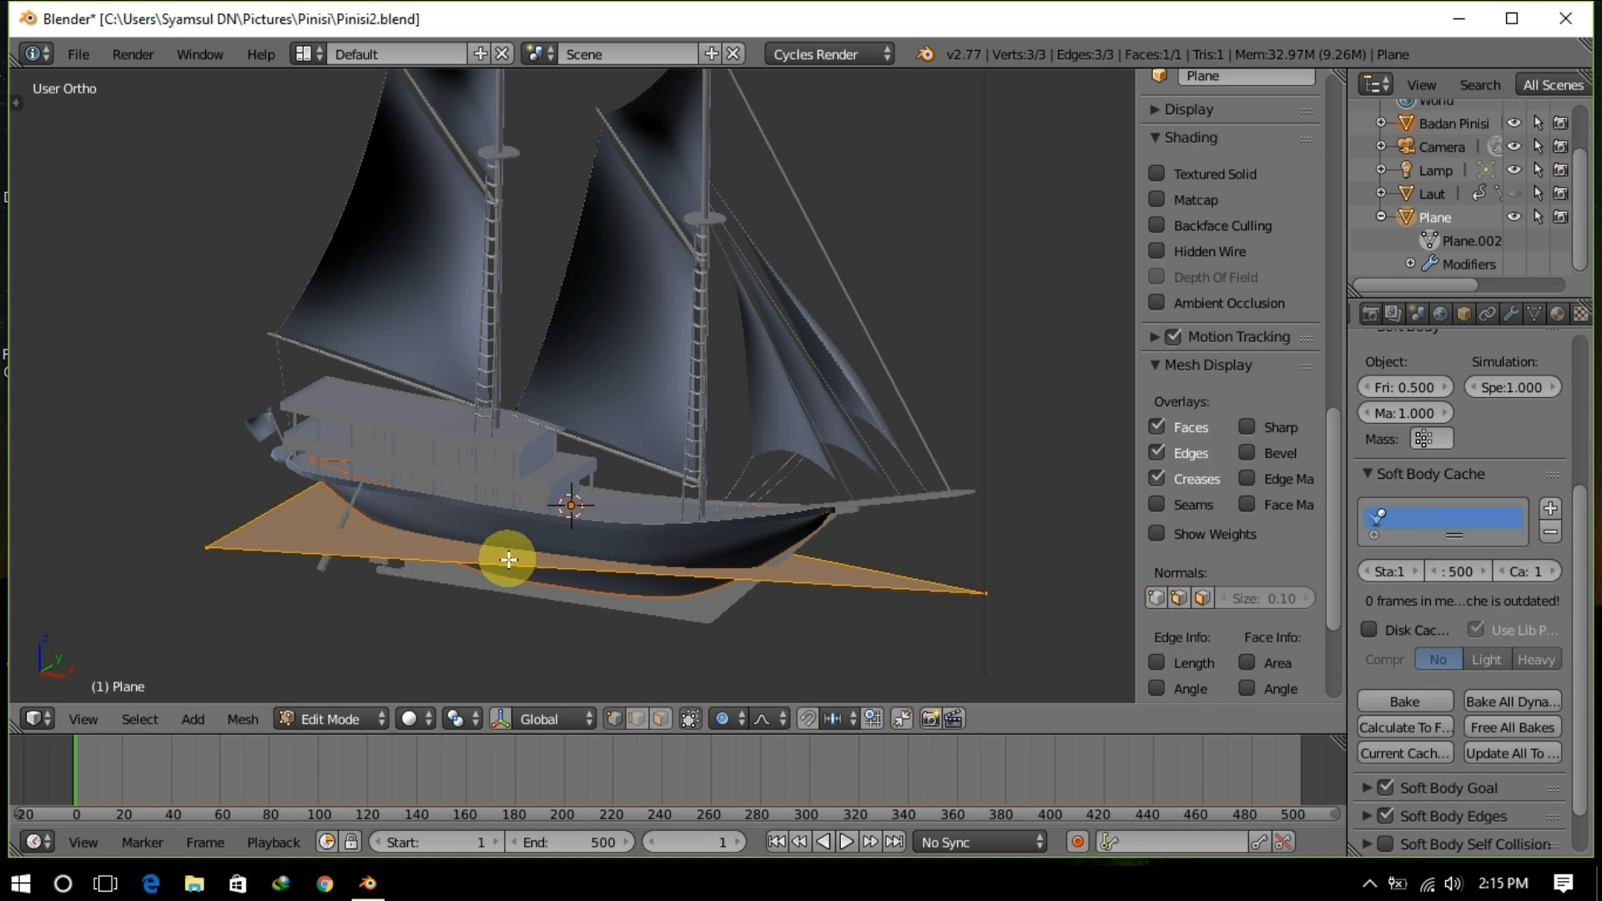
key("z")
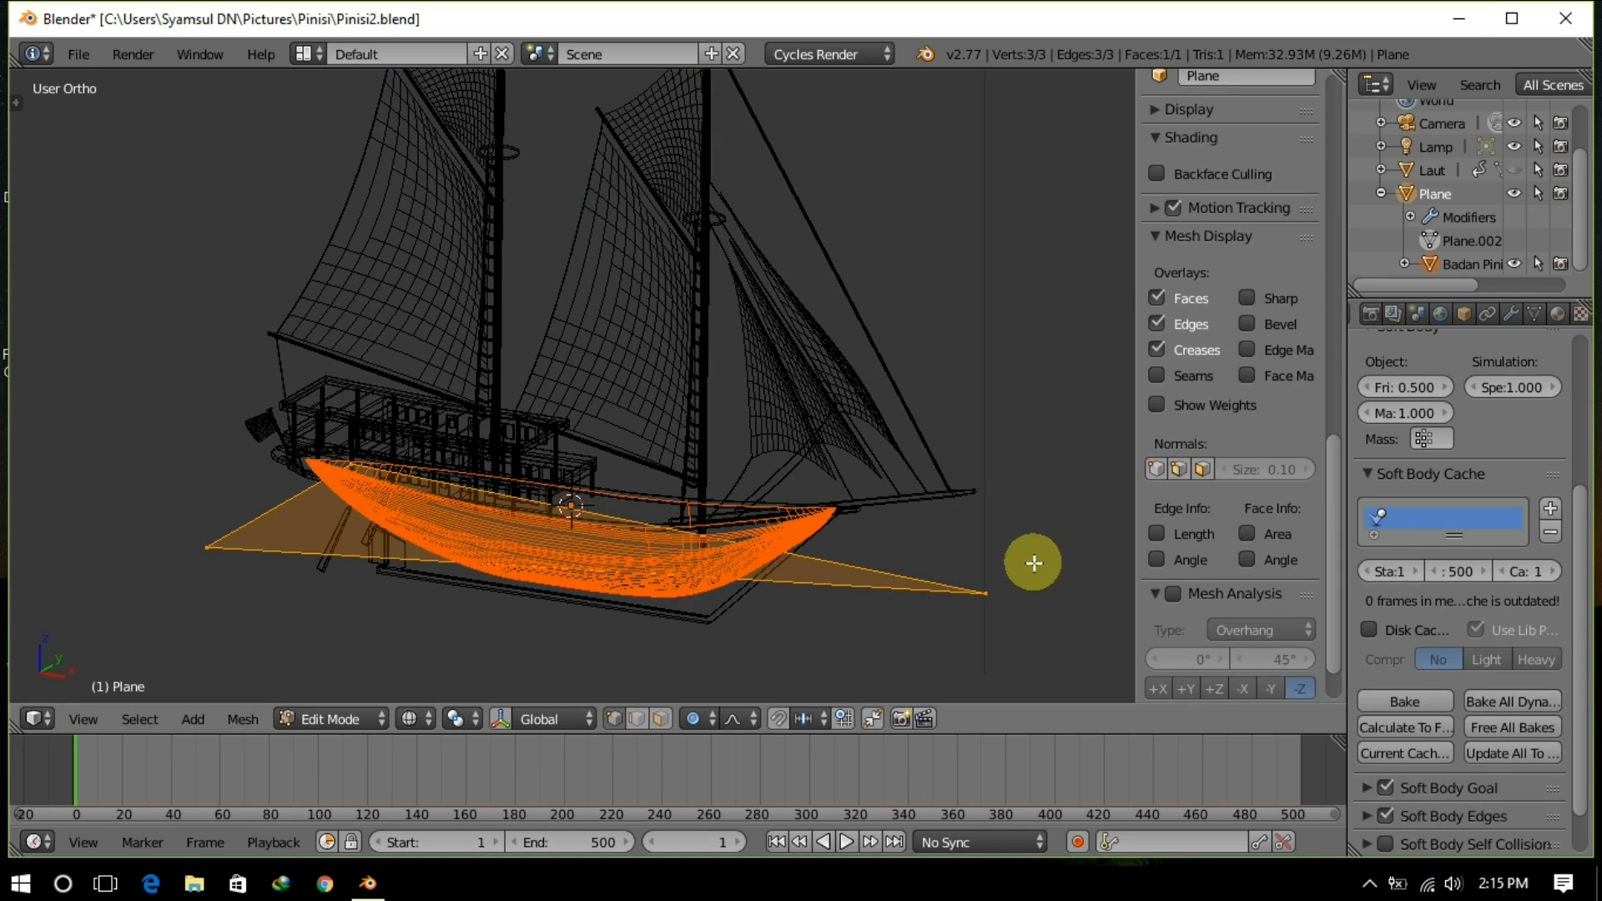
key("Tab")
Step: Play the animation in solid shading with the Laut ocean shown and the triangular plane hidden
key("alt+a")
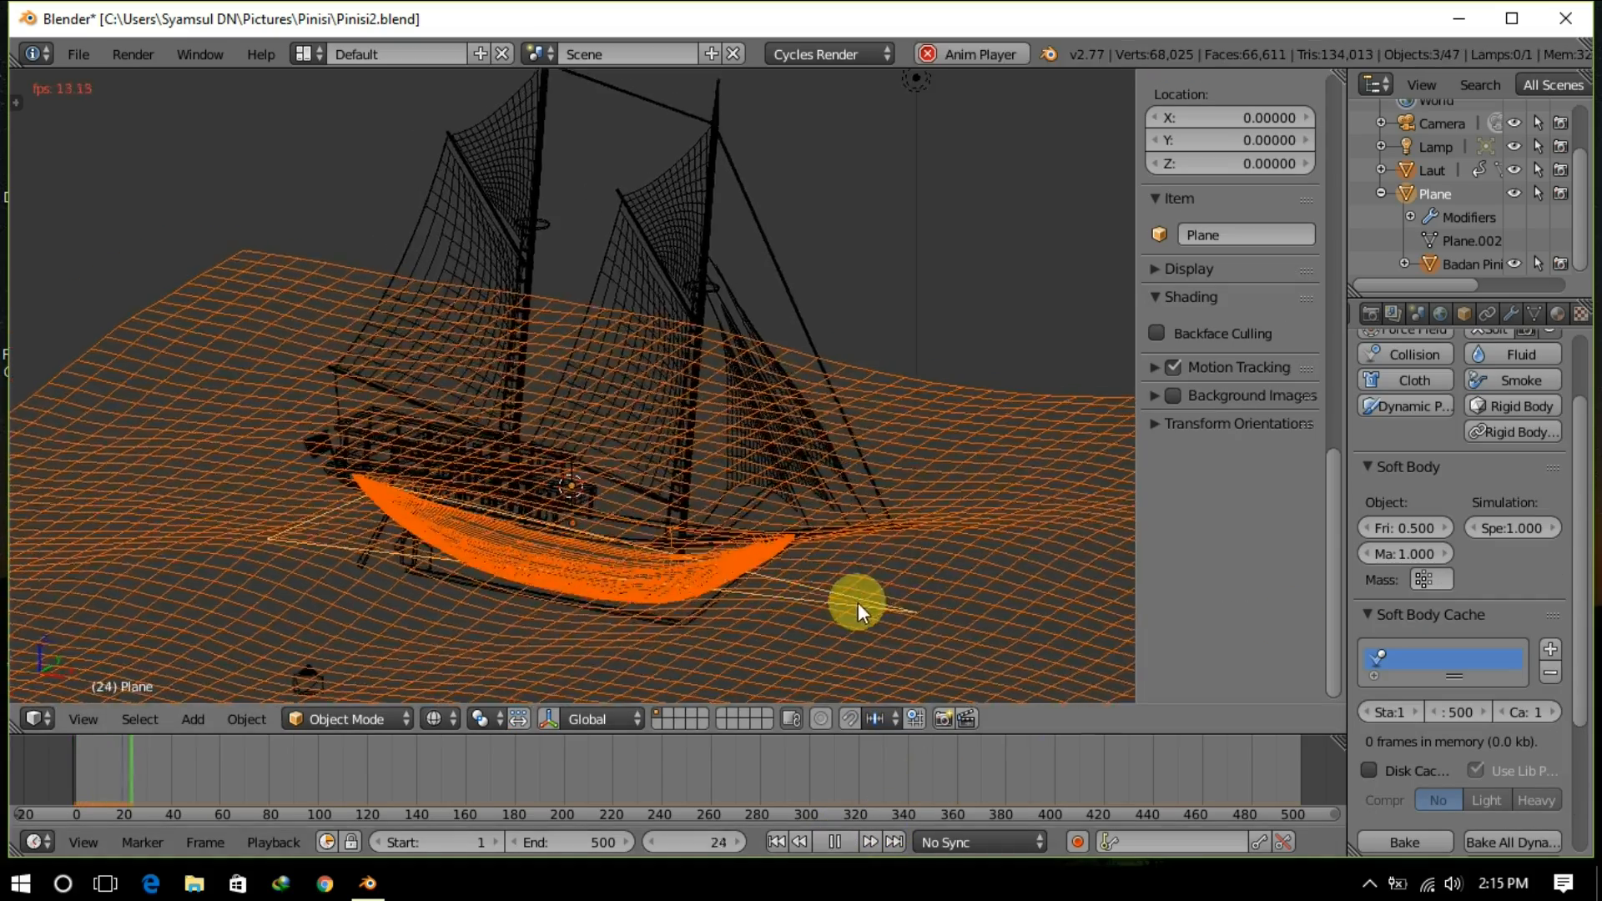
key("z")
left_click(1536, 253)
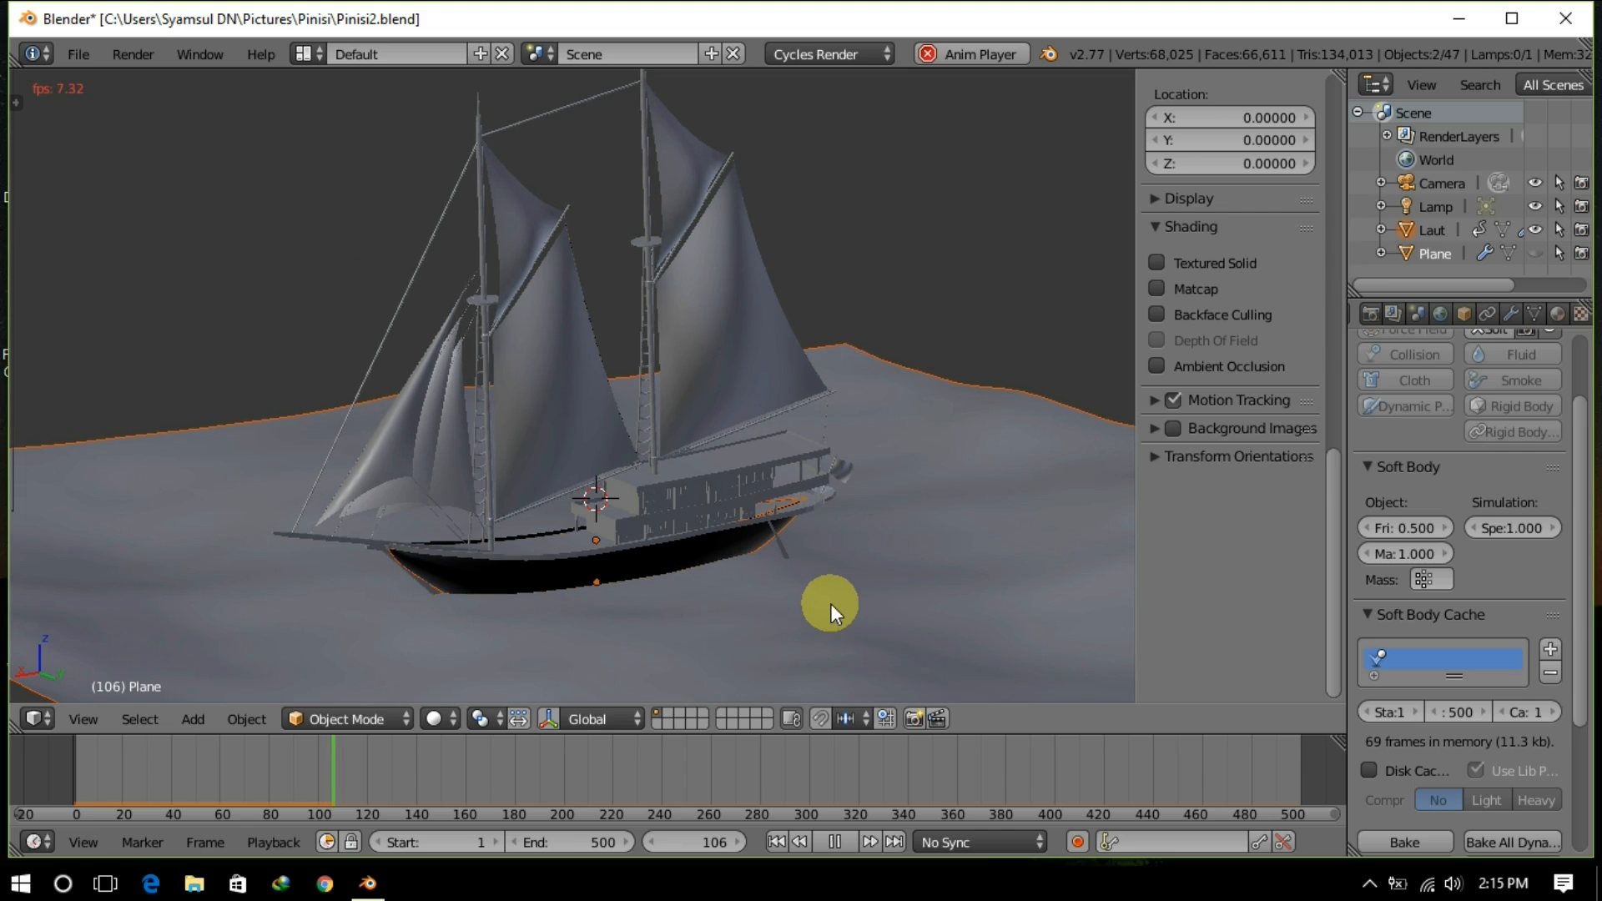
middle_click_drag(913, 603, 754, 579)
Step: Set the Laut Ocean modifier's random seed to 15 and play the animation
right_click(754, 579)
scroll(1466, 526, "up", 3)
left_click(1510, 315)
key("Escape")
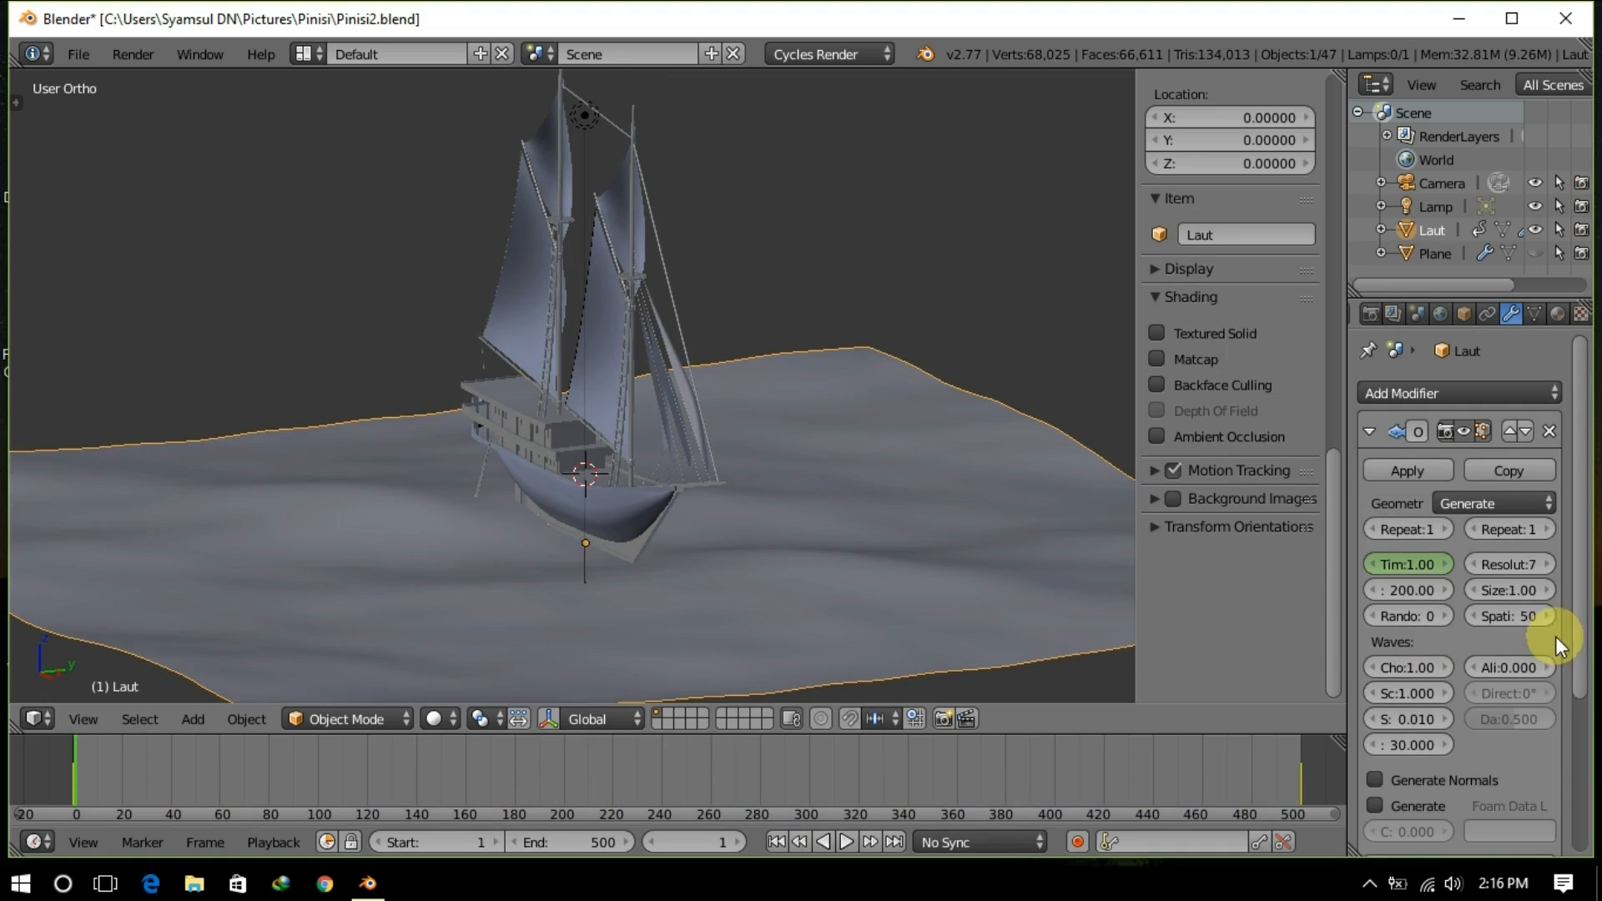
left_click_drag(1418, 619, 1445, 619)
left_click(846, 842)
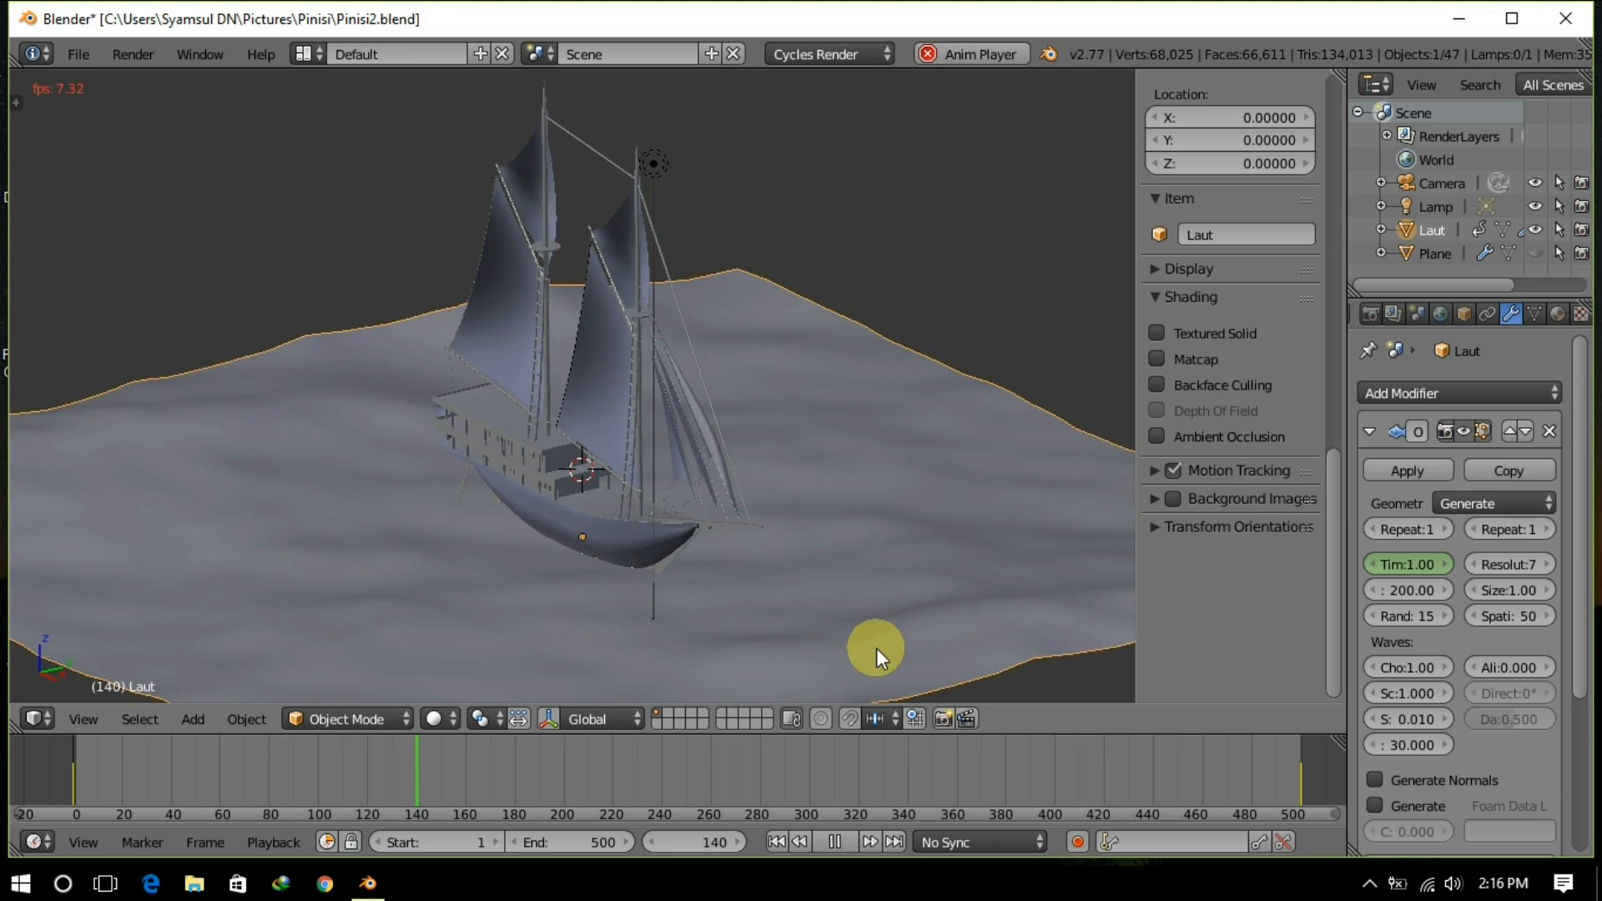
Step: Set the Laut waves' Alignment to 0.3 and Direction to 180°
key("Escape")
left_click_drag(1508, 670, 1527, 669)
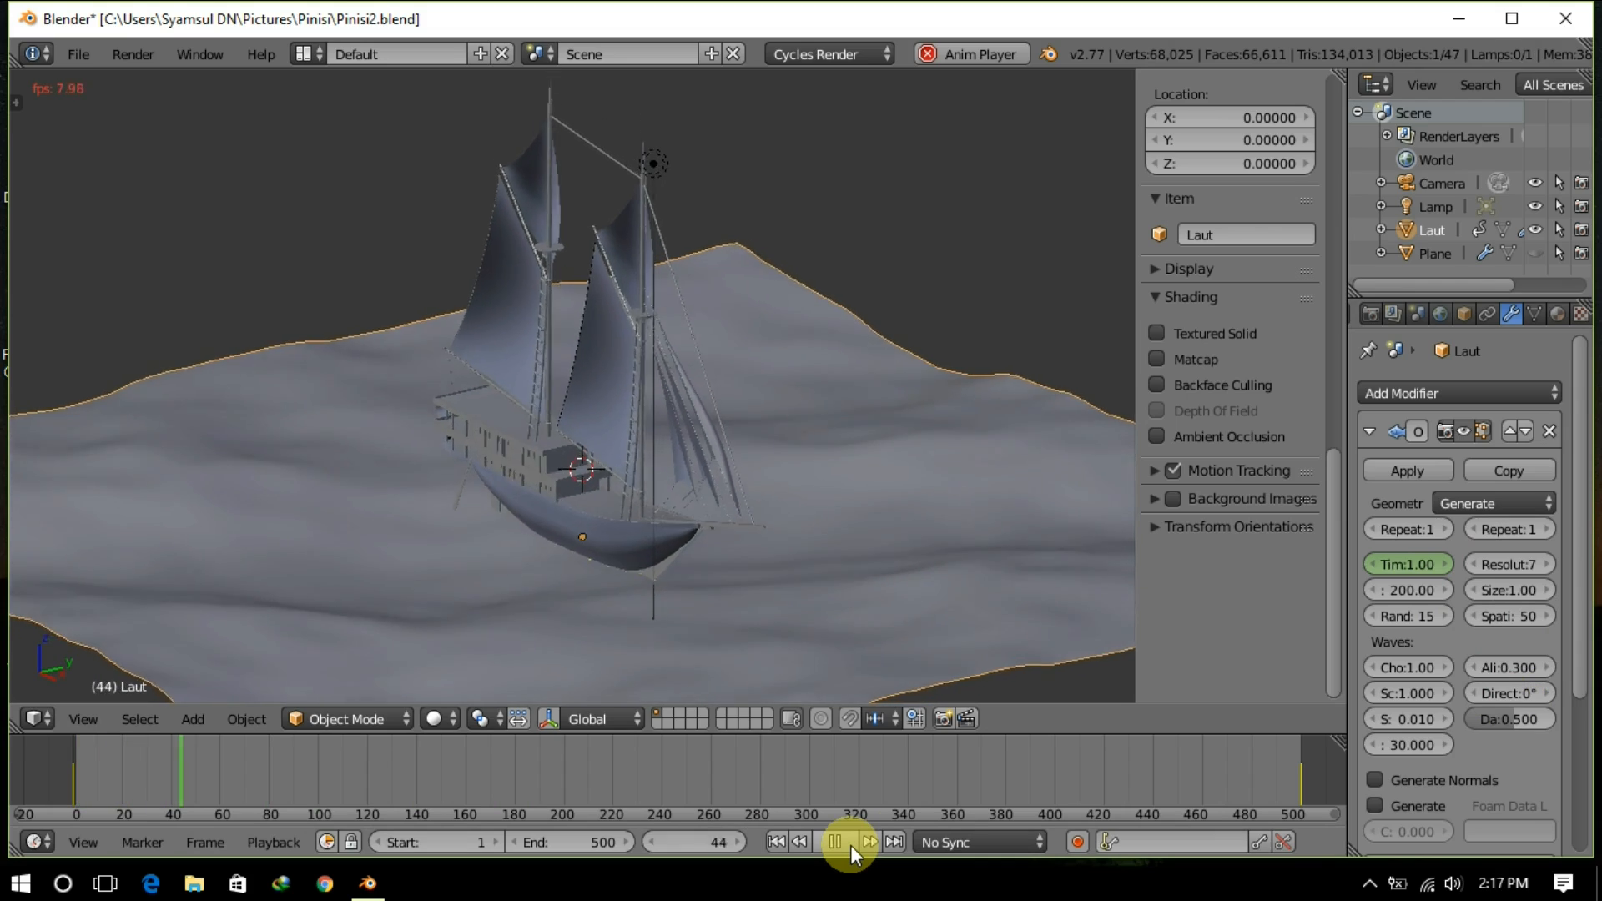
middle_click_drag(750, 591, 968, 584)
left_click(1507, 693)
type("180")
key("Return")
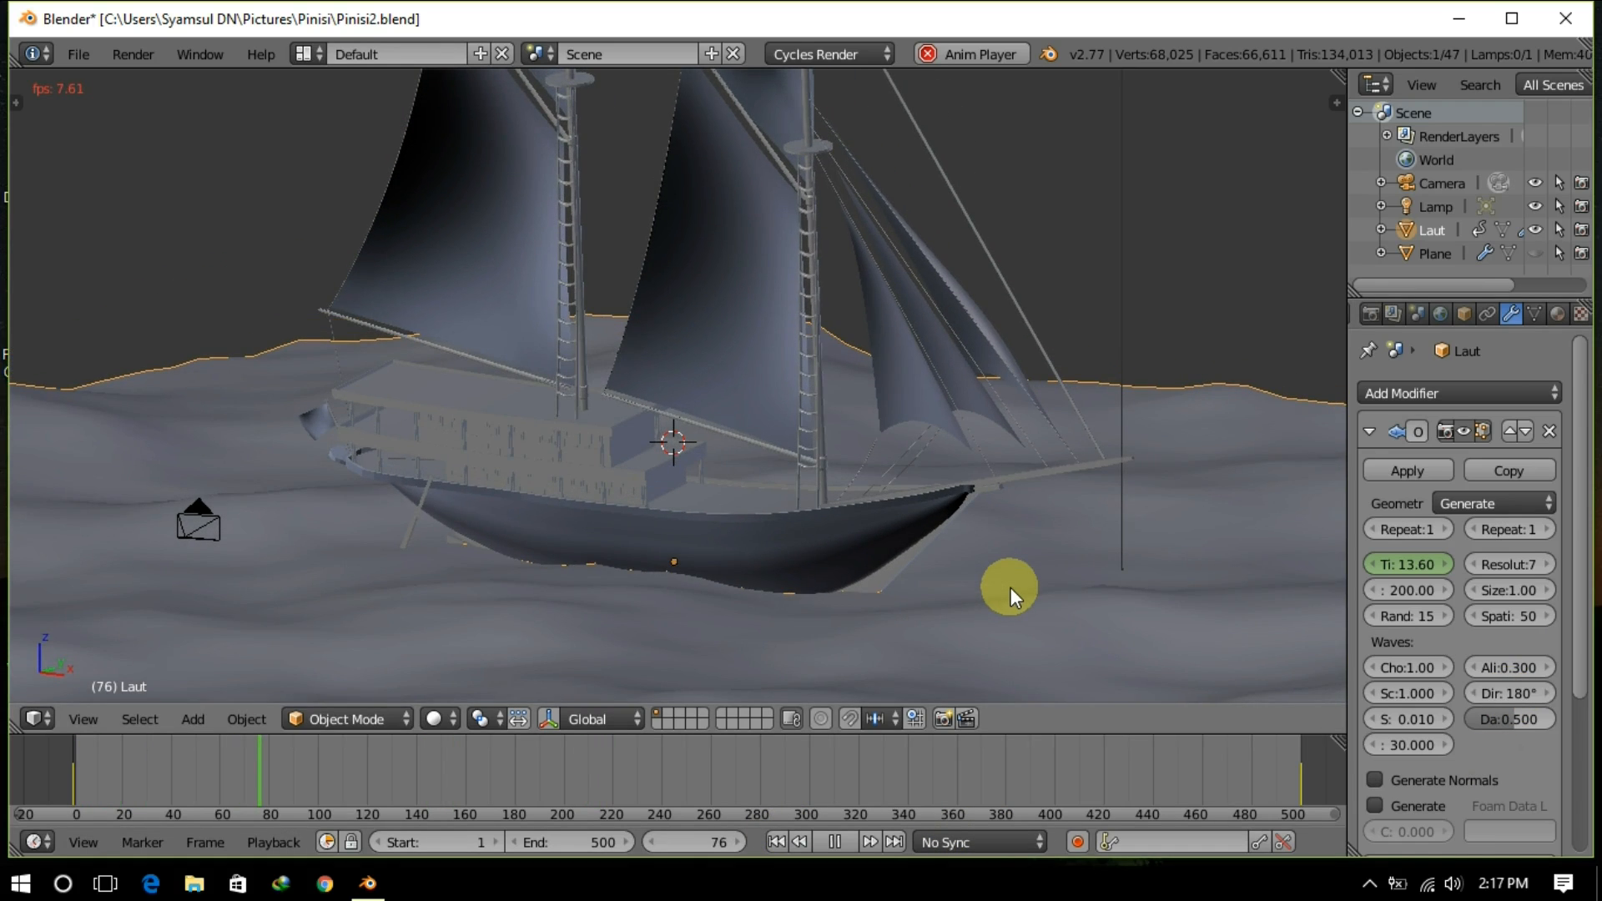
Step: Select the triangular plane and set its Soft Body Speed to 0.6 and Mass to 1.8
right_click(891, 588)
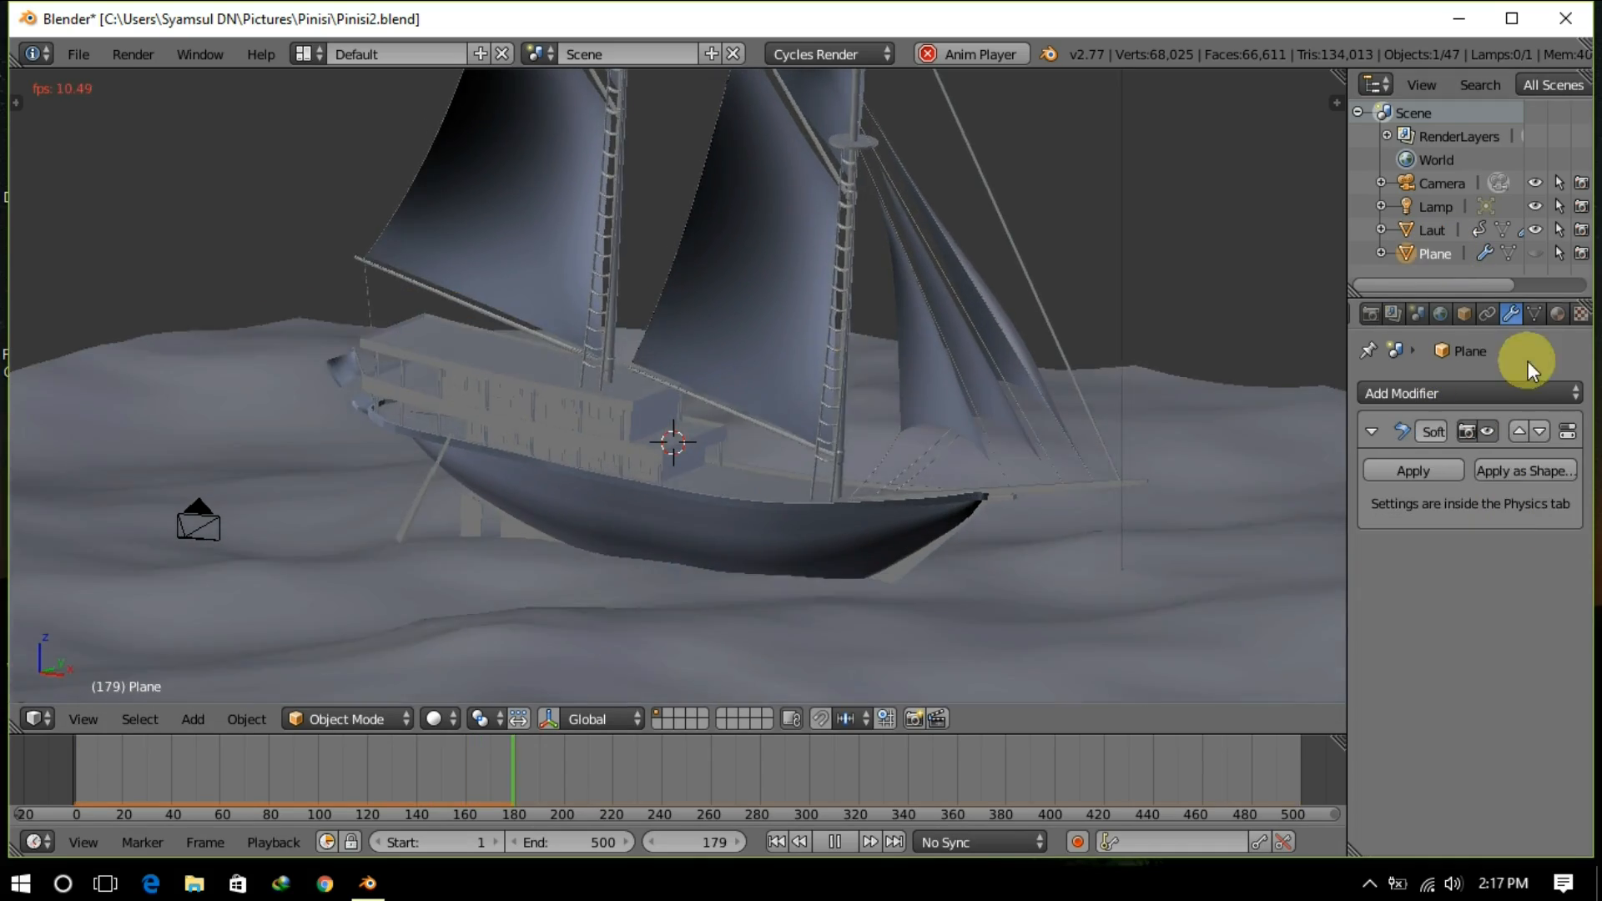
left_click(1579, 315)
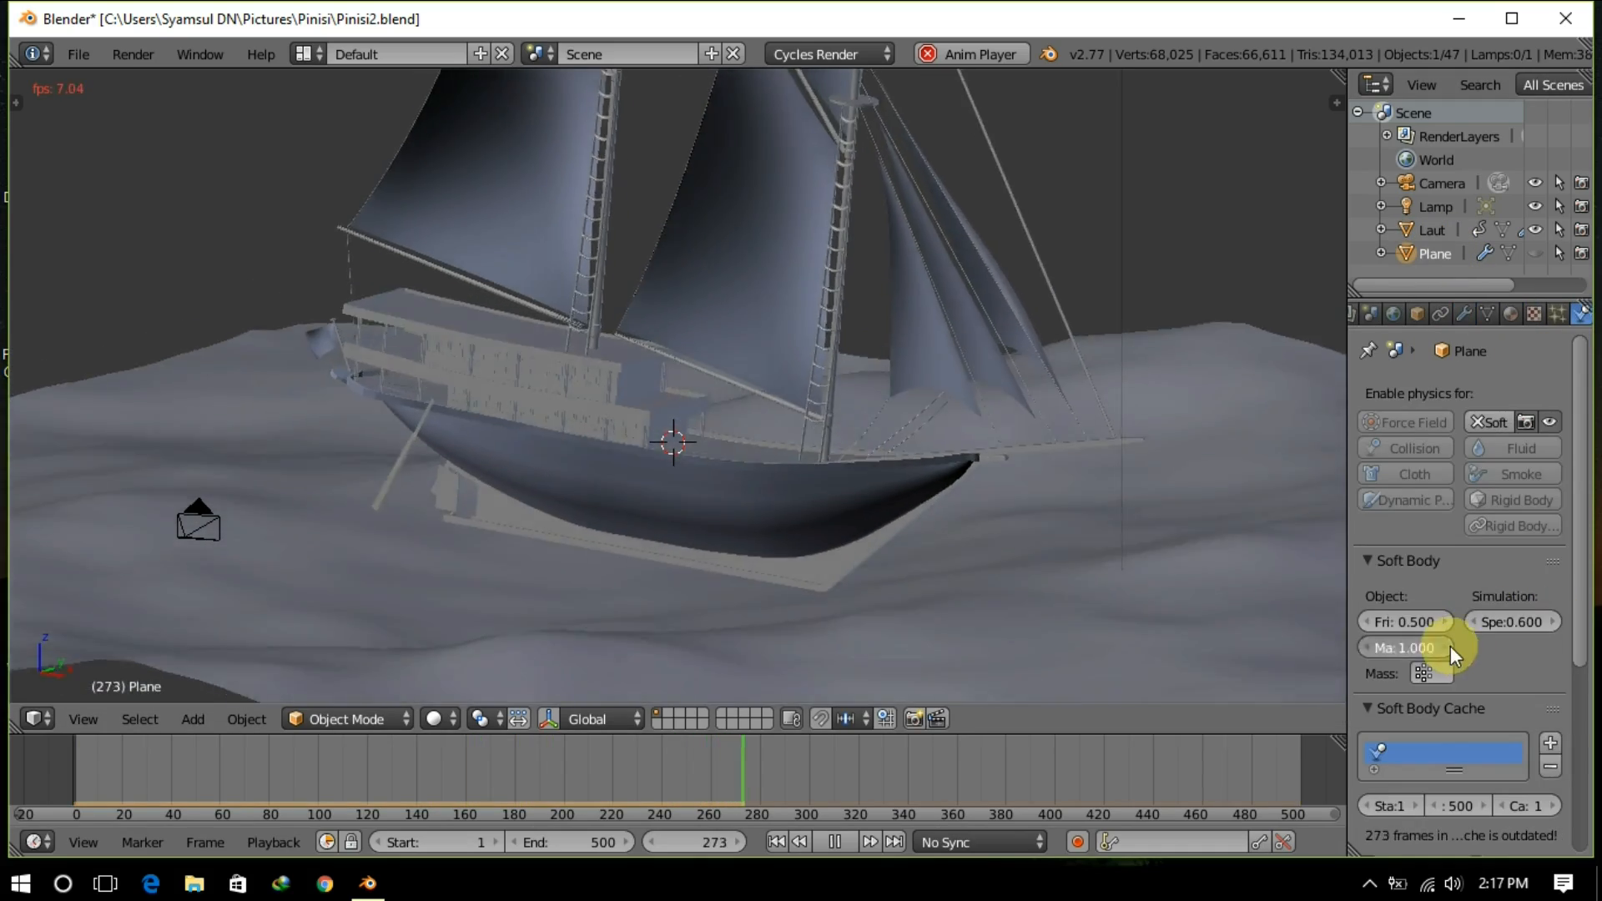
left_click(1446, 648)
left_click(1446, 647)
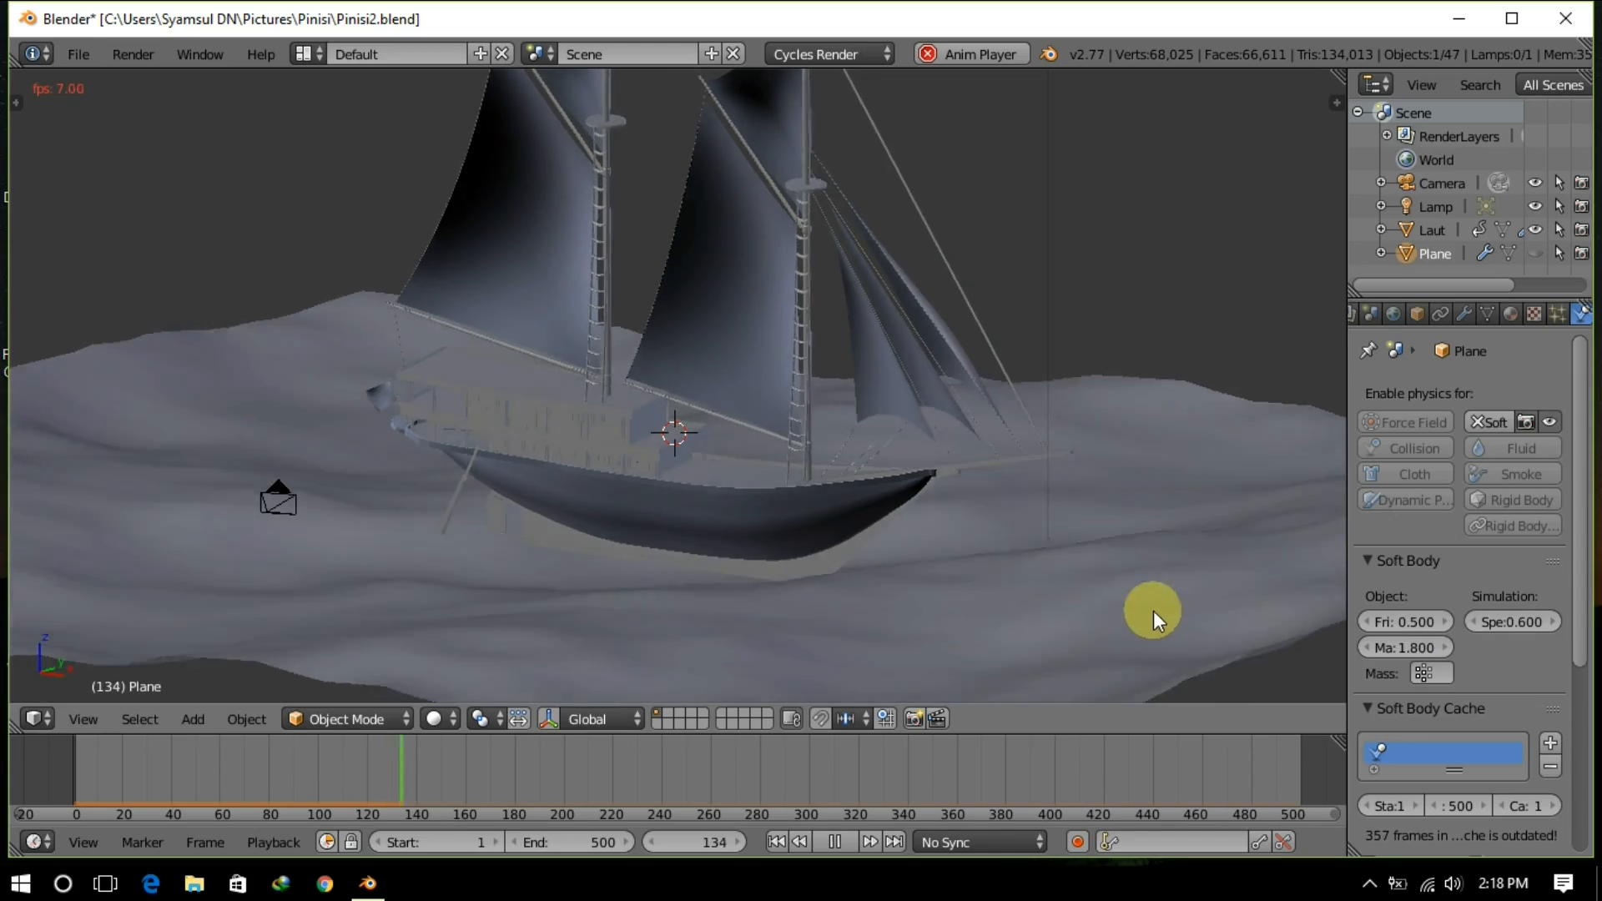
Step: Select the Laut ocean and set its soft body collision Outer thickness to 1 and Inner thickness to 0.001
right_click(1071, 607)
mouse_move(1488, 631)
left_mouse_down()
mouse_move(1570, 631)
mouse_move(1480, 651)
left_mouse_up()
middle_click_drag(1093, 576, 768, 576)
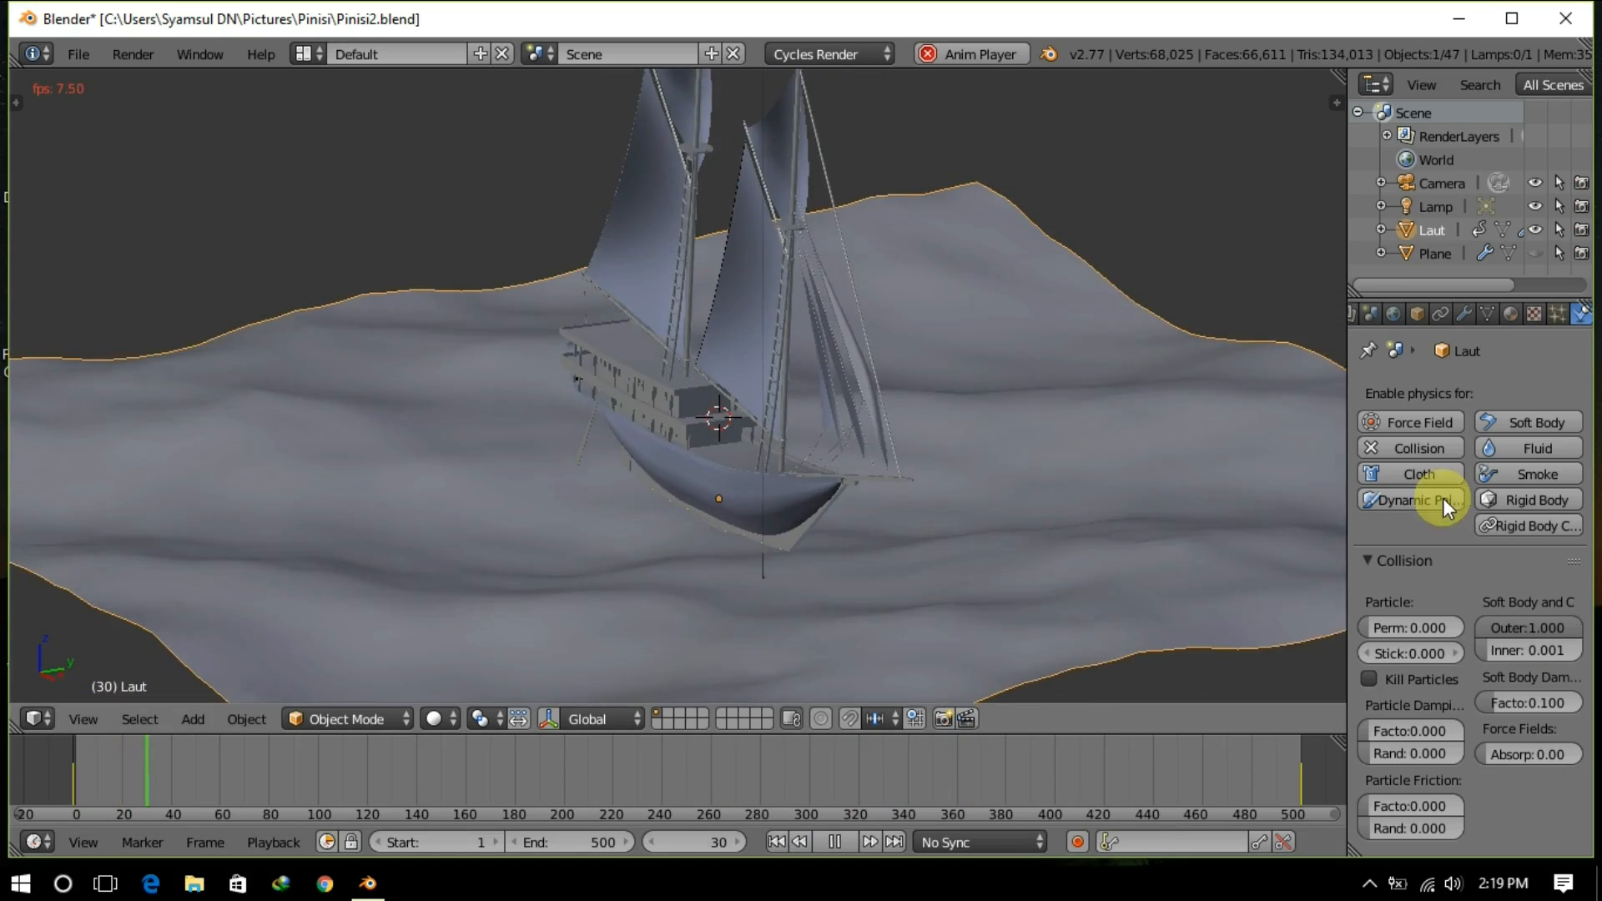
Step: Set the Laut Ocean modifier's wave Alignment to 1, Scale to 1.1 and smallest wave to 0
left_click(1464, 315)
middle_click_drag(1036, 638, 1108, 619)
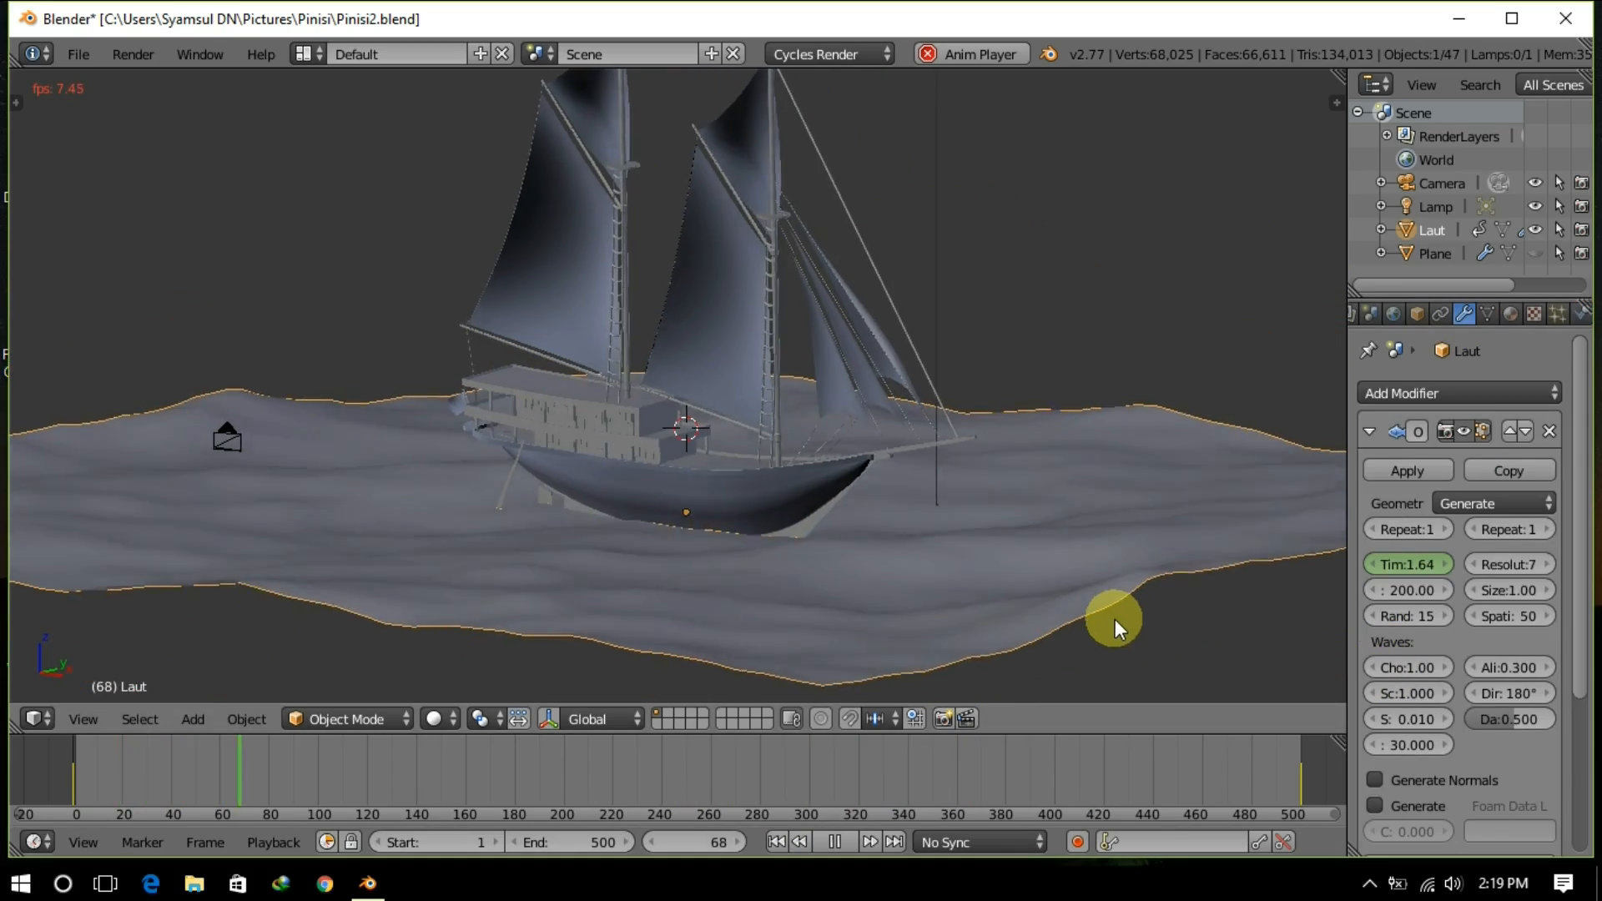
left_click(1547, 669)
left_click(1547, 669)
left_click(1547, 669)
left_click(1547, 669)
left_click(1547, 669)
left_click(1547, 669)
left_click(1547, 669)
left_click(1446, 693)
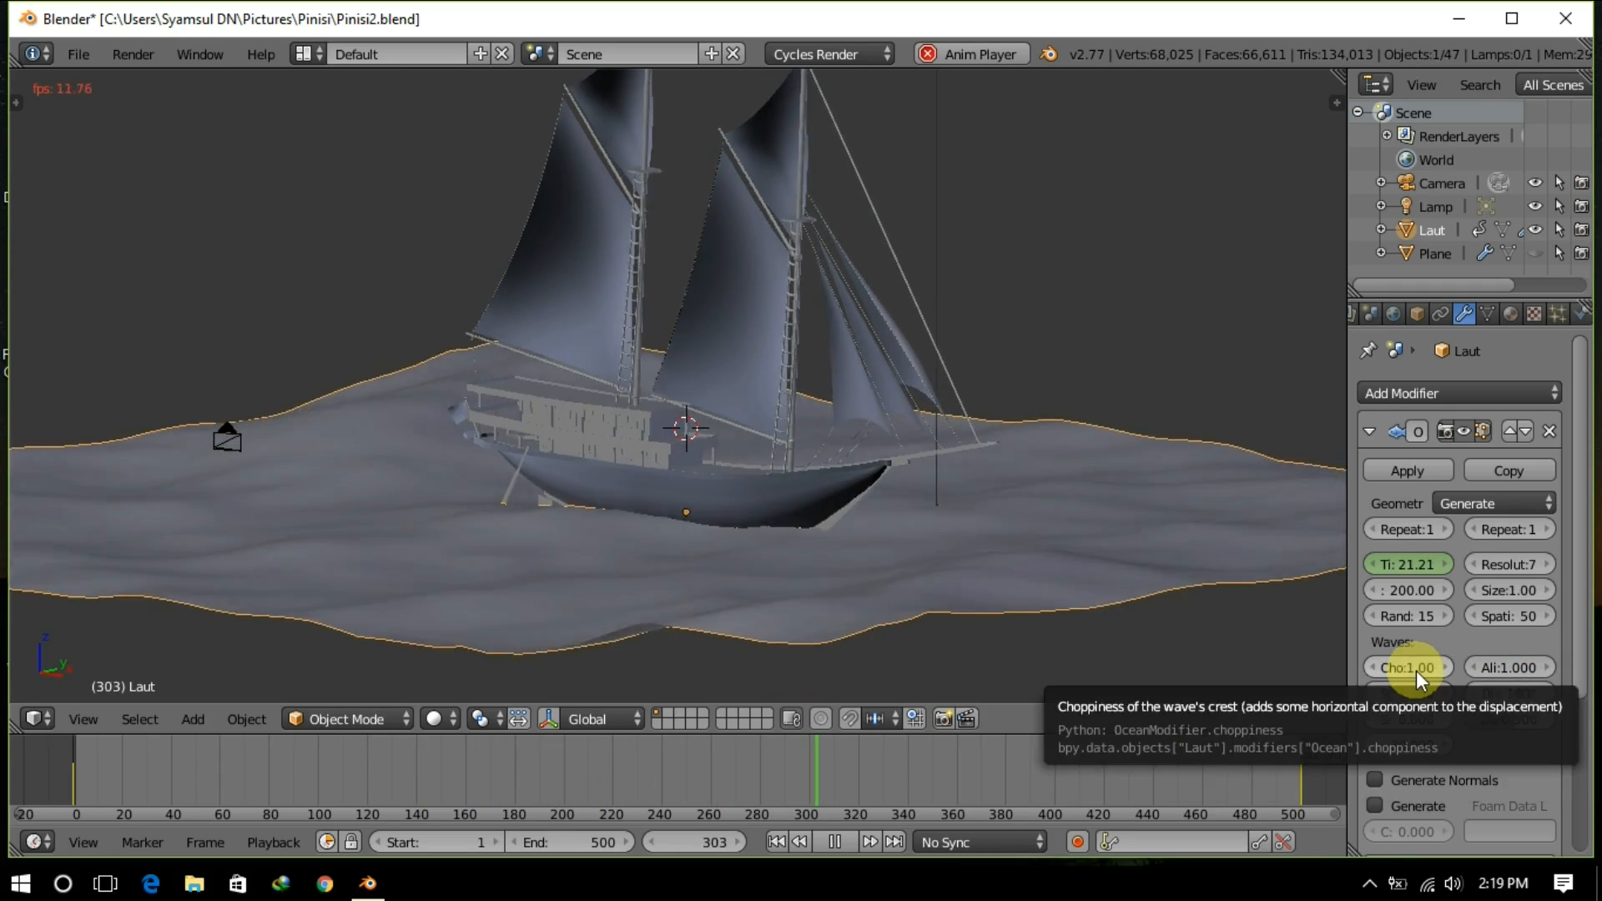
Step: Reduce the Laut waves' Scale to 0.6 and set their Damping to 0.152 while the animation plays
middle_click_drag(986, 612, 1051, 637)
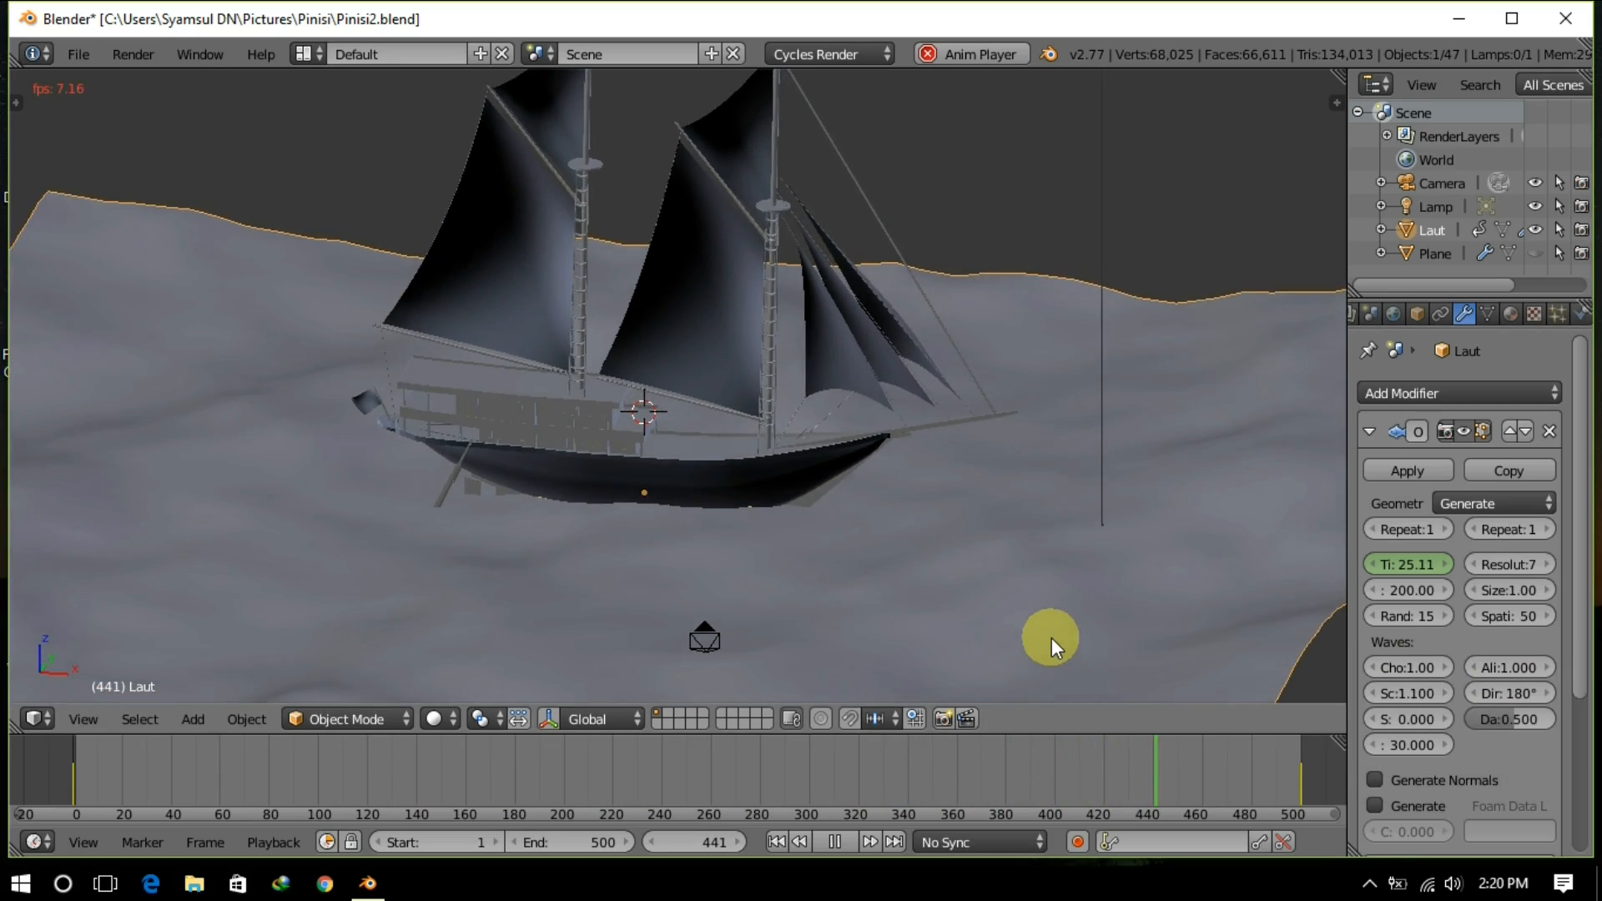
middle_click_drag(1051, 637, 962, 529)
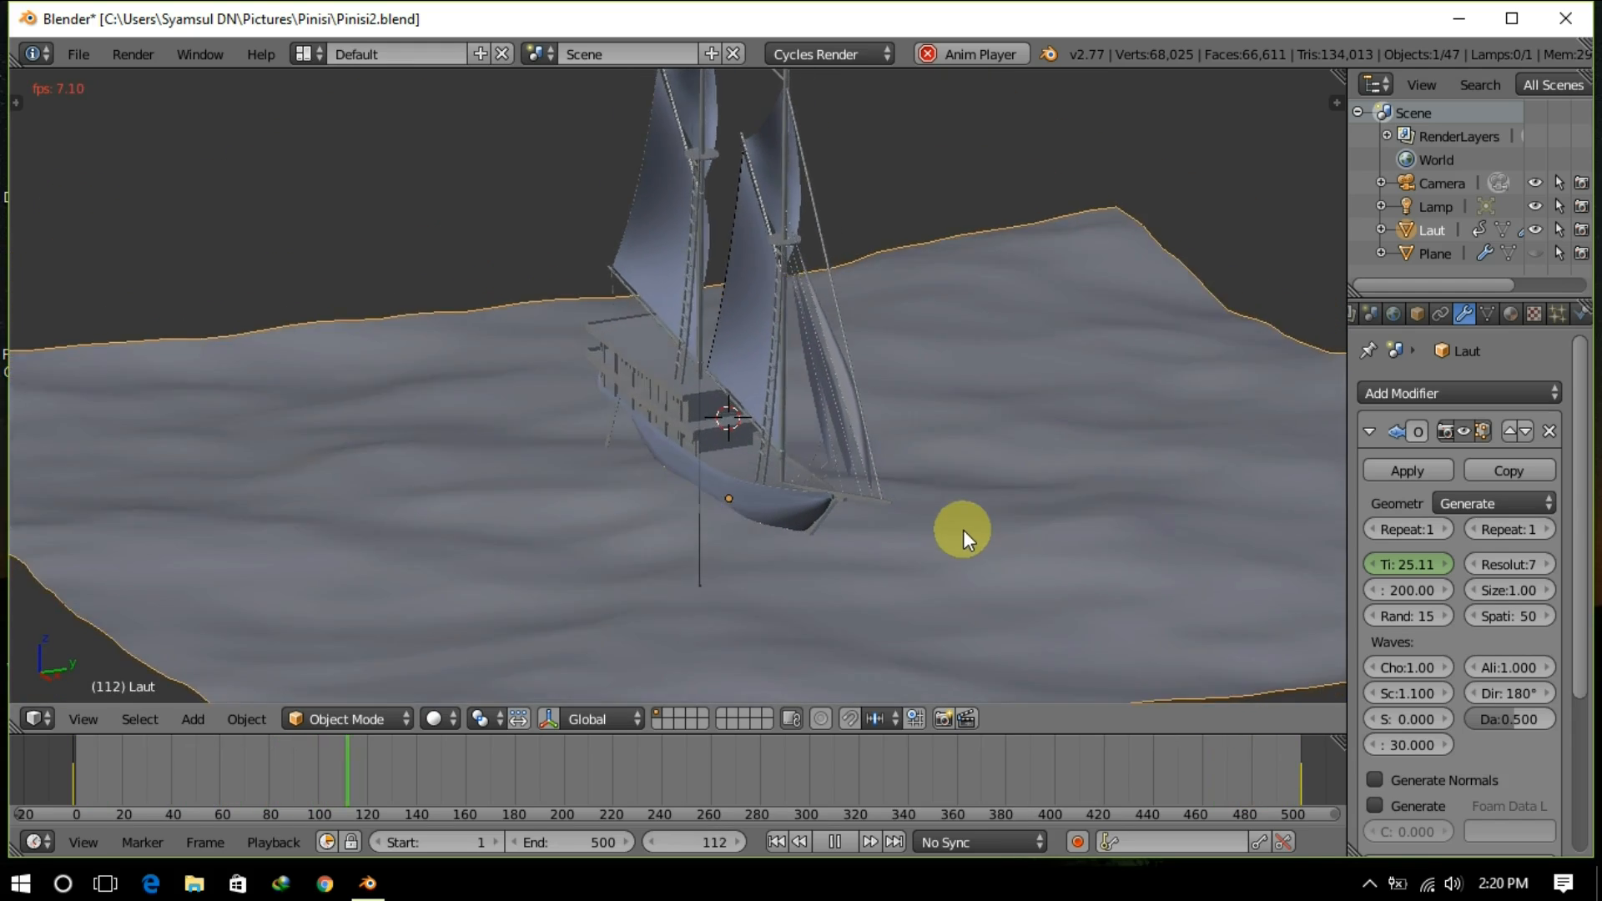
left_click_drag(1502, 719, 1393, 693)
middle_click_drag(1076, 636, 924, 613)
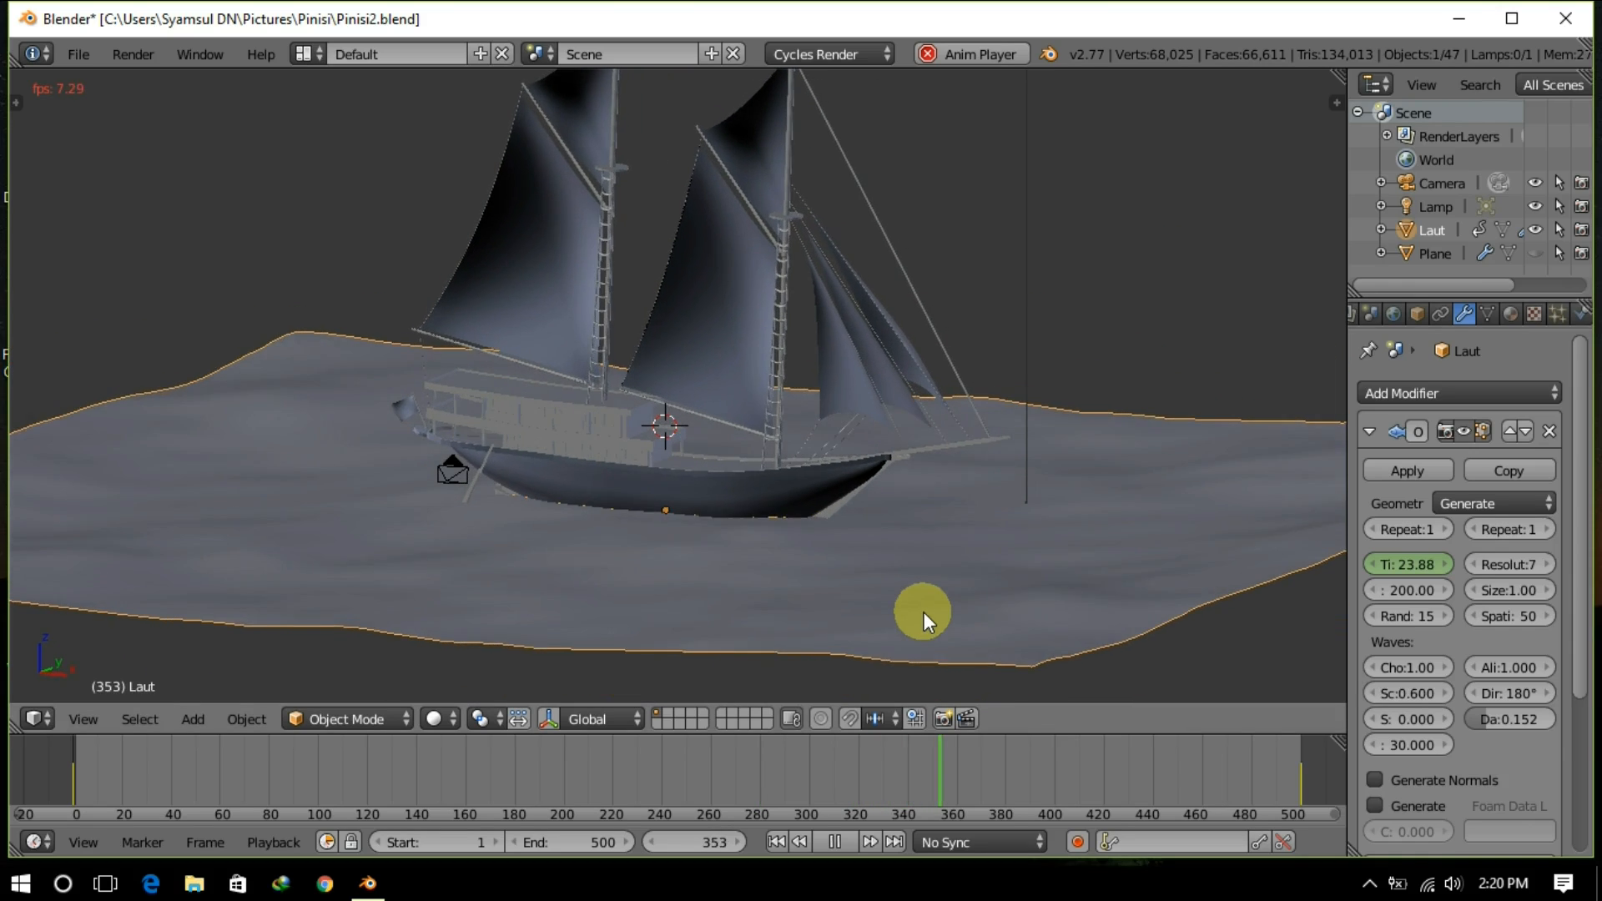
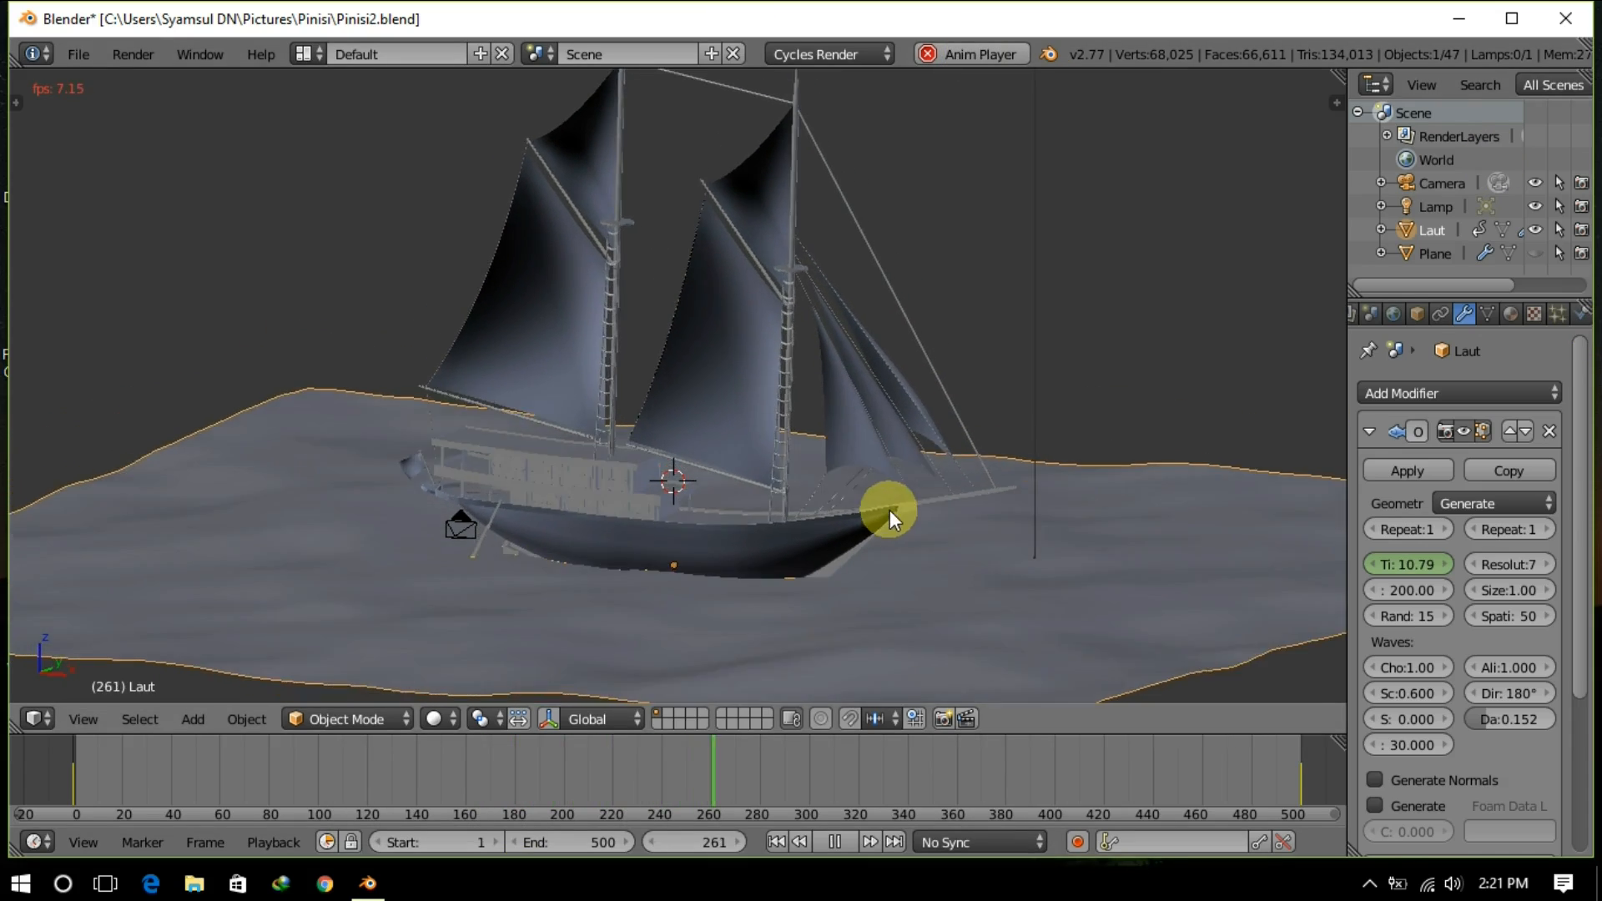
Step: Select the triangular plane, set its Soft Body Friction to 0 and widen the settings area
left_click(1437, 255)
left_click(1579, 314)
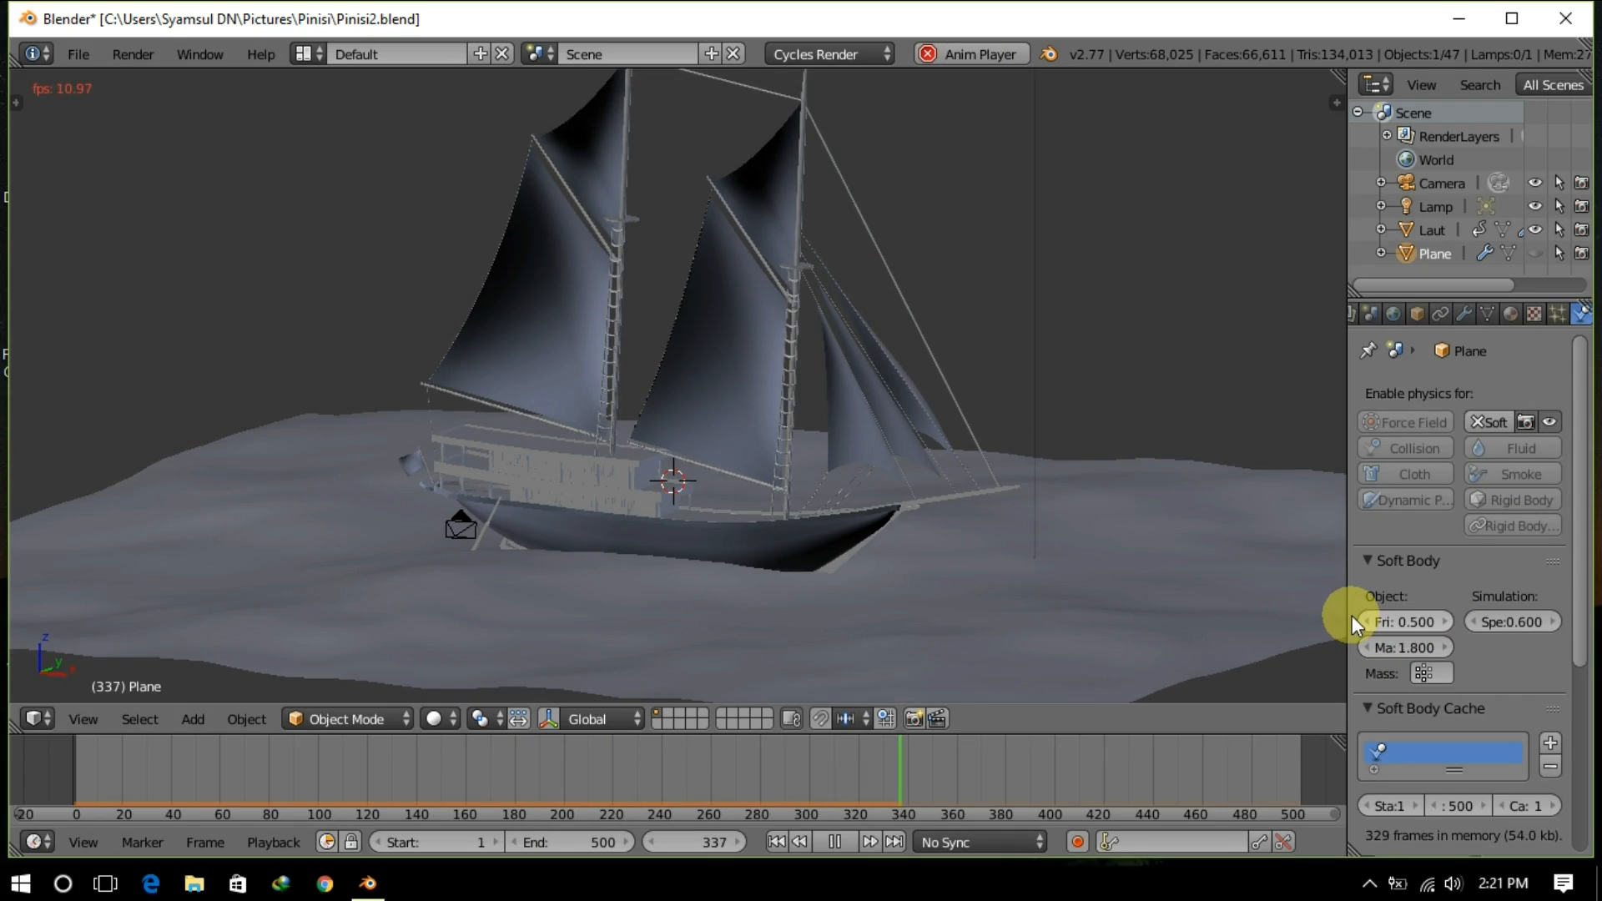
left_click_drag(1347, 626, 1289, 624)
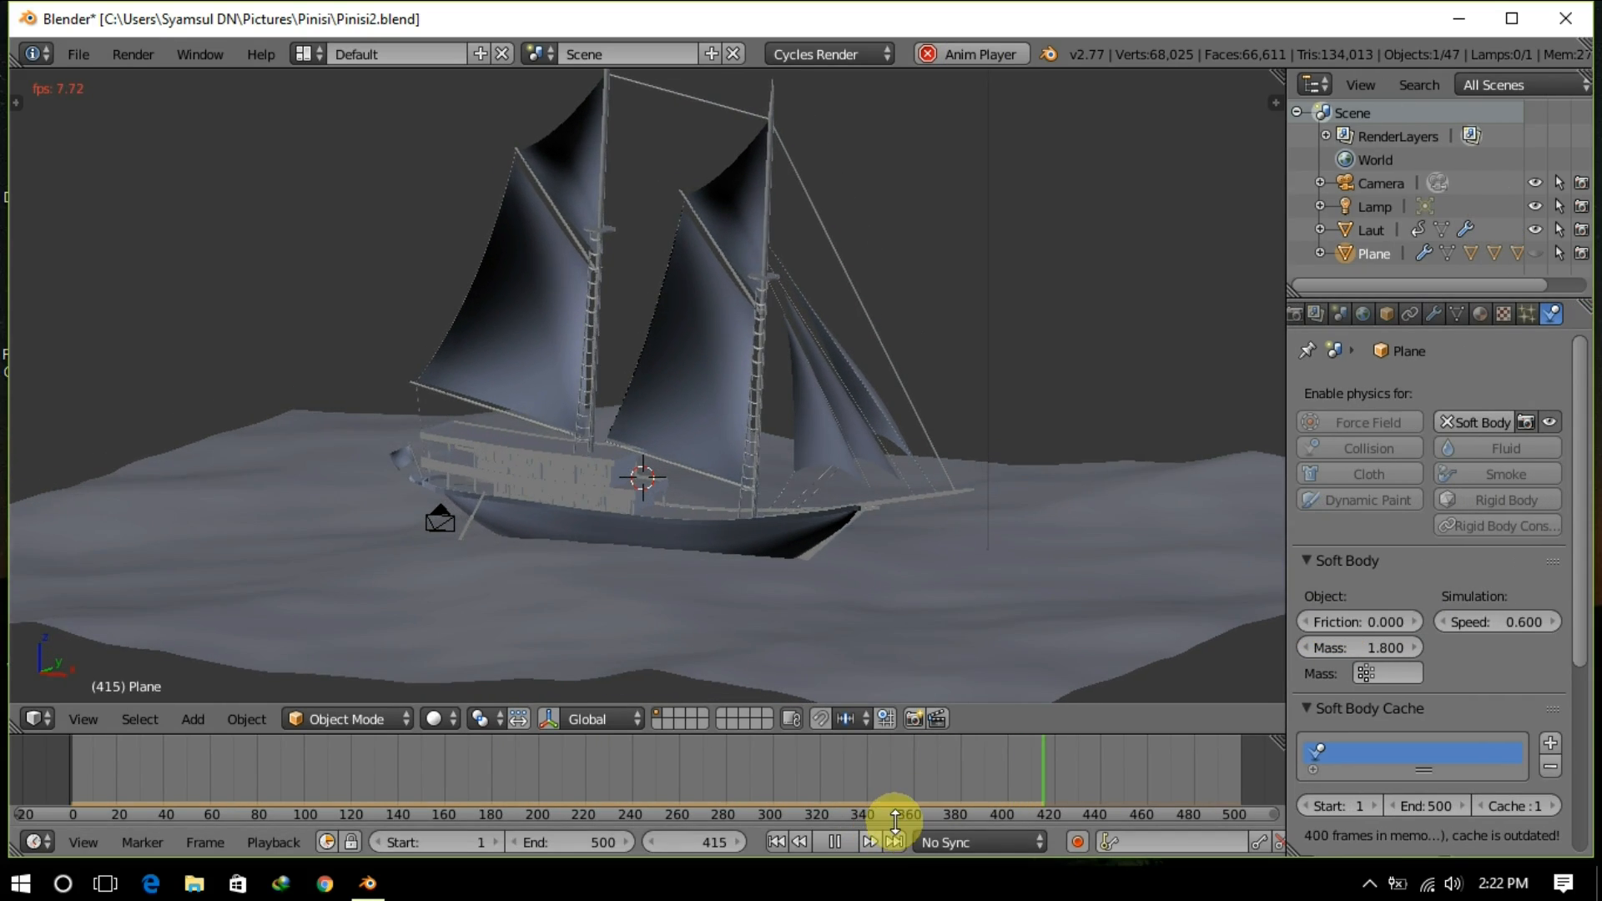
Step: Set the plane's Soft Body Goal default strength to 0 and restart the animation from the first frame
scroll(1433, 739, "down", 5)
scroll(1423, 745, "down", 4)
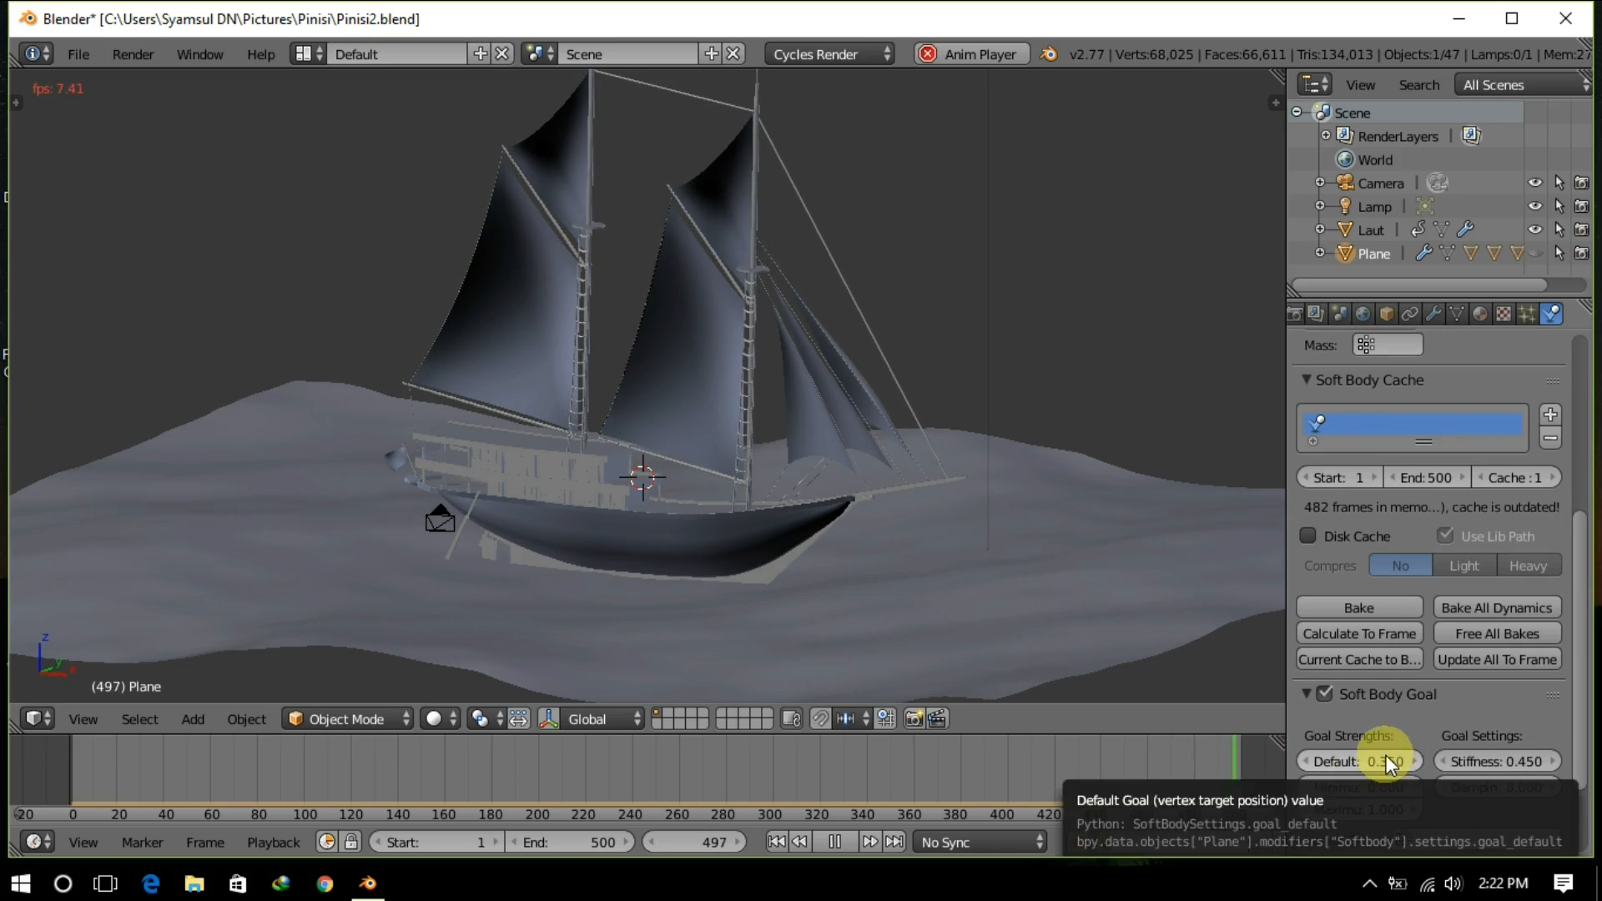
double_click(1381, 760)
type("0")
key("Return")
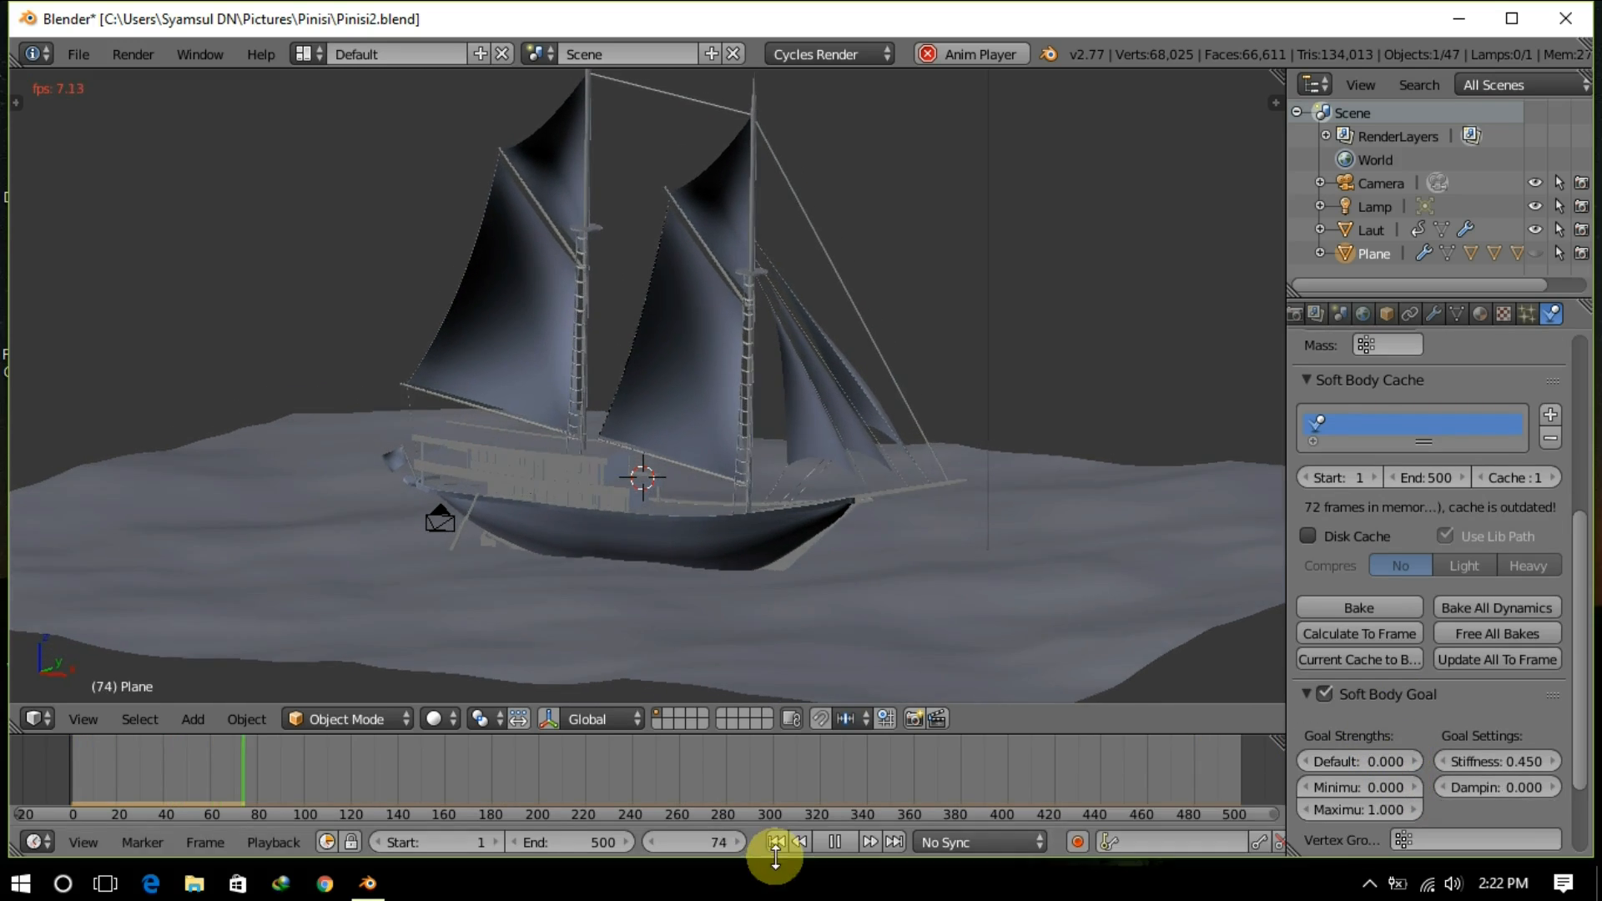
left_click(776, 842)
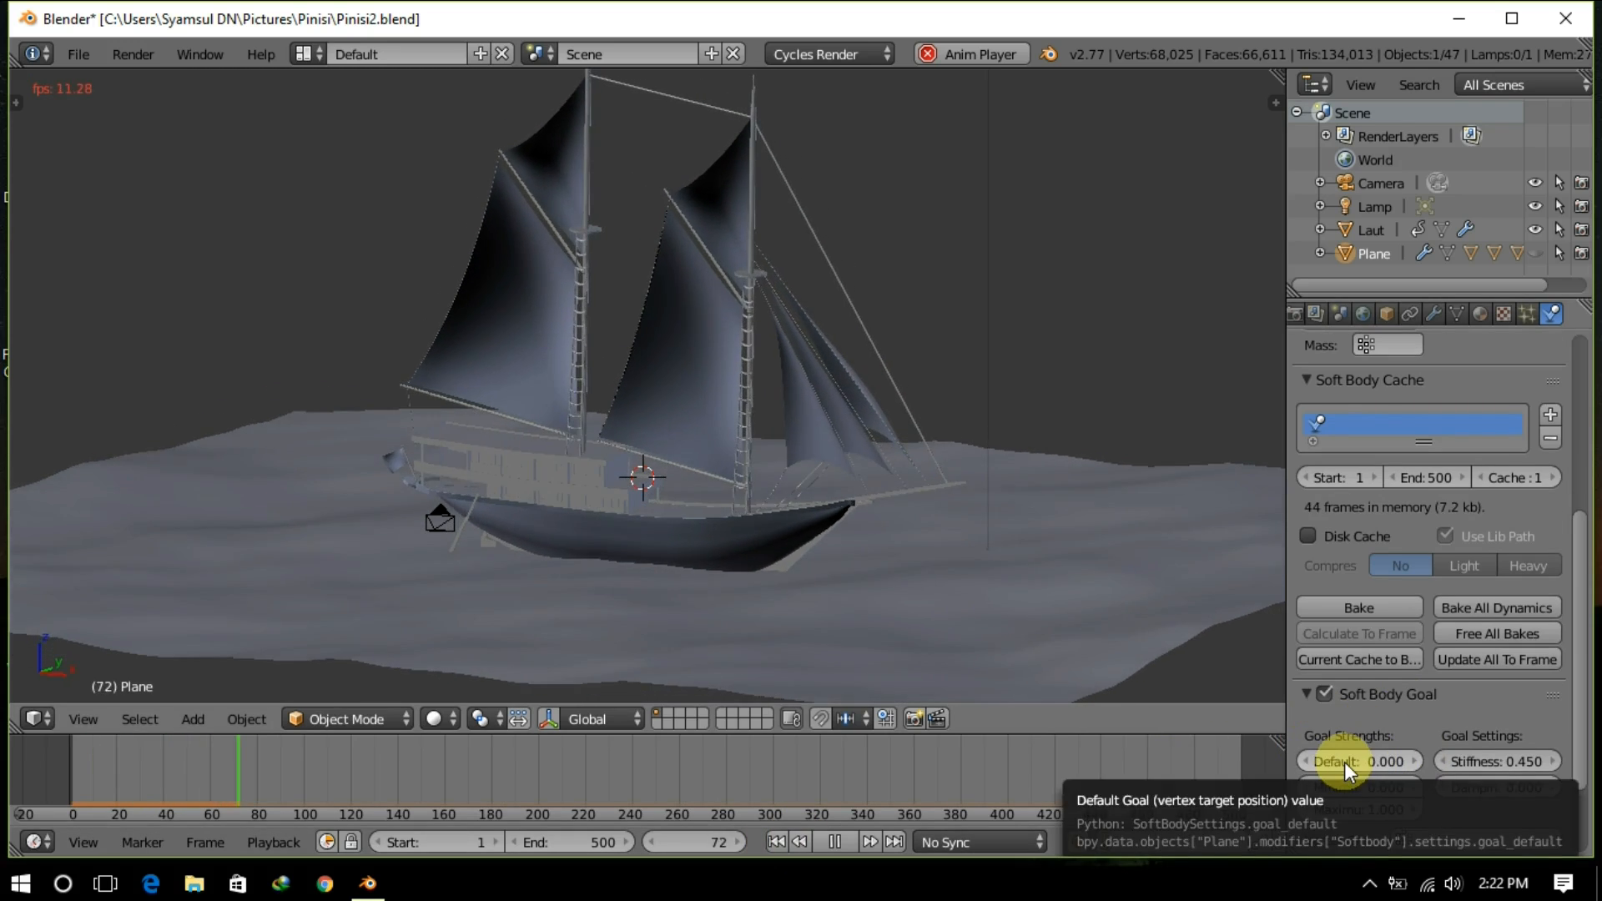
Step: Set the plane's Soft Body Goal Stiffness to 0.999 and replay the animation from the start
double_click(1486, 759)
type("1")
key("Return")
left_click(774, 841)
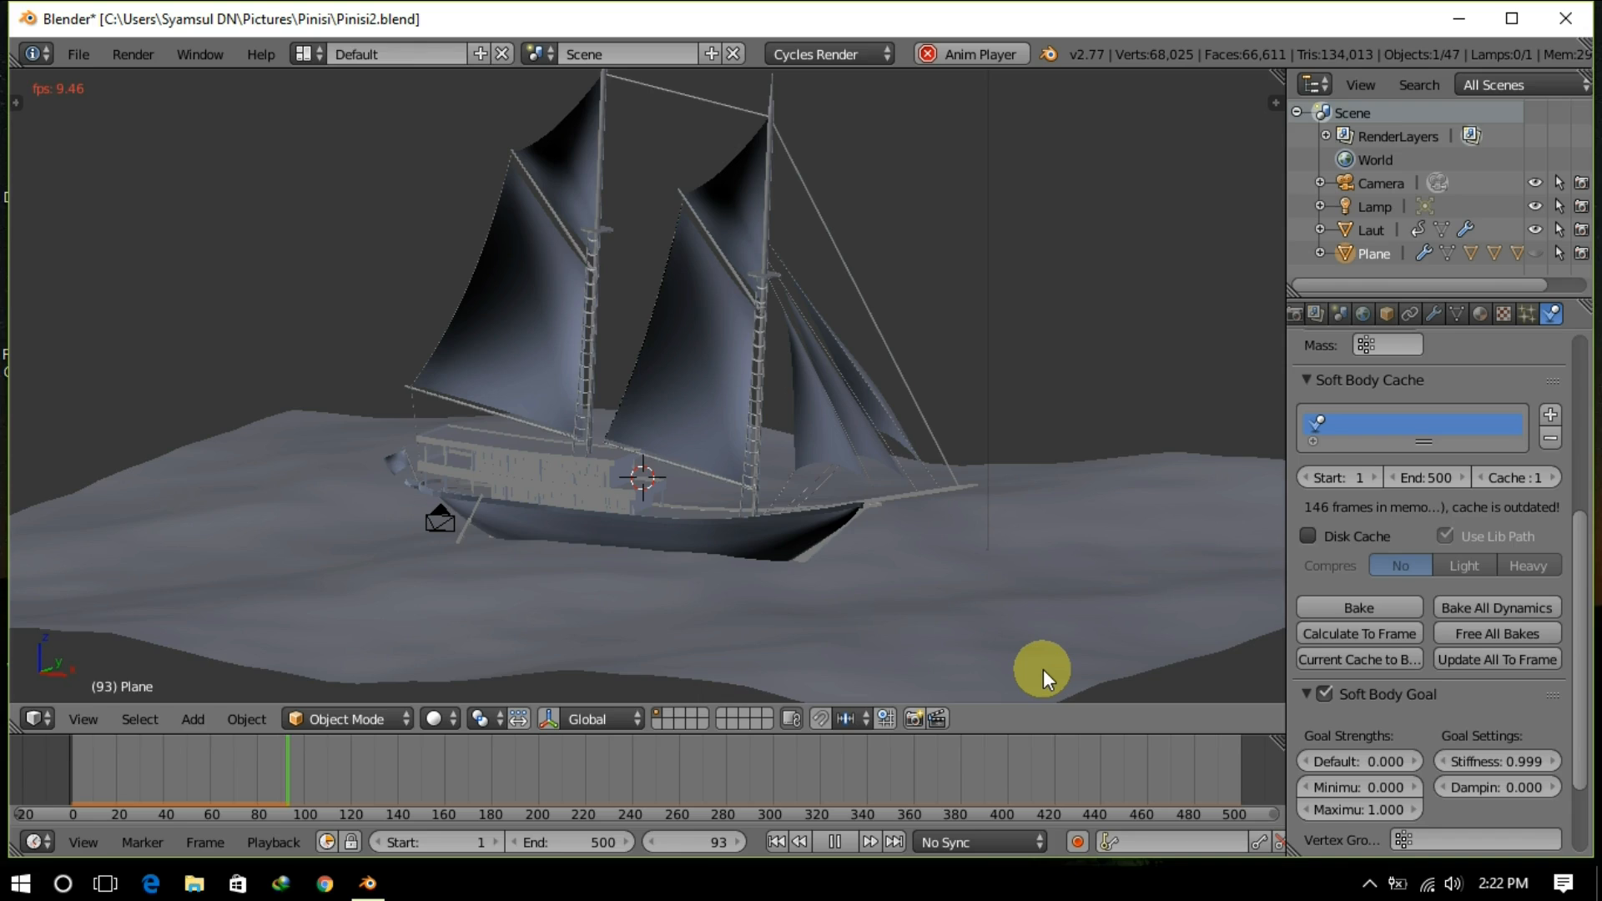
Step: Expand the plane's Soft Body Edges settings and set the Push spring to 0.999
scroll(1343, 807, "down", 5)
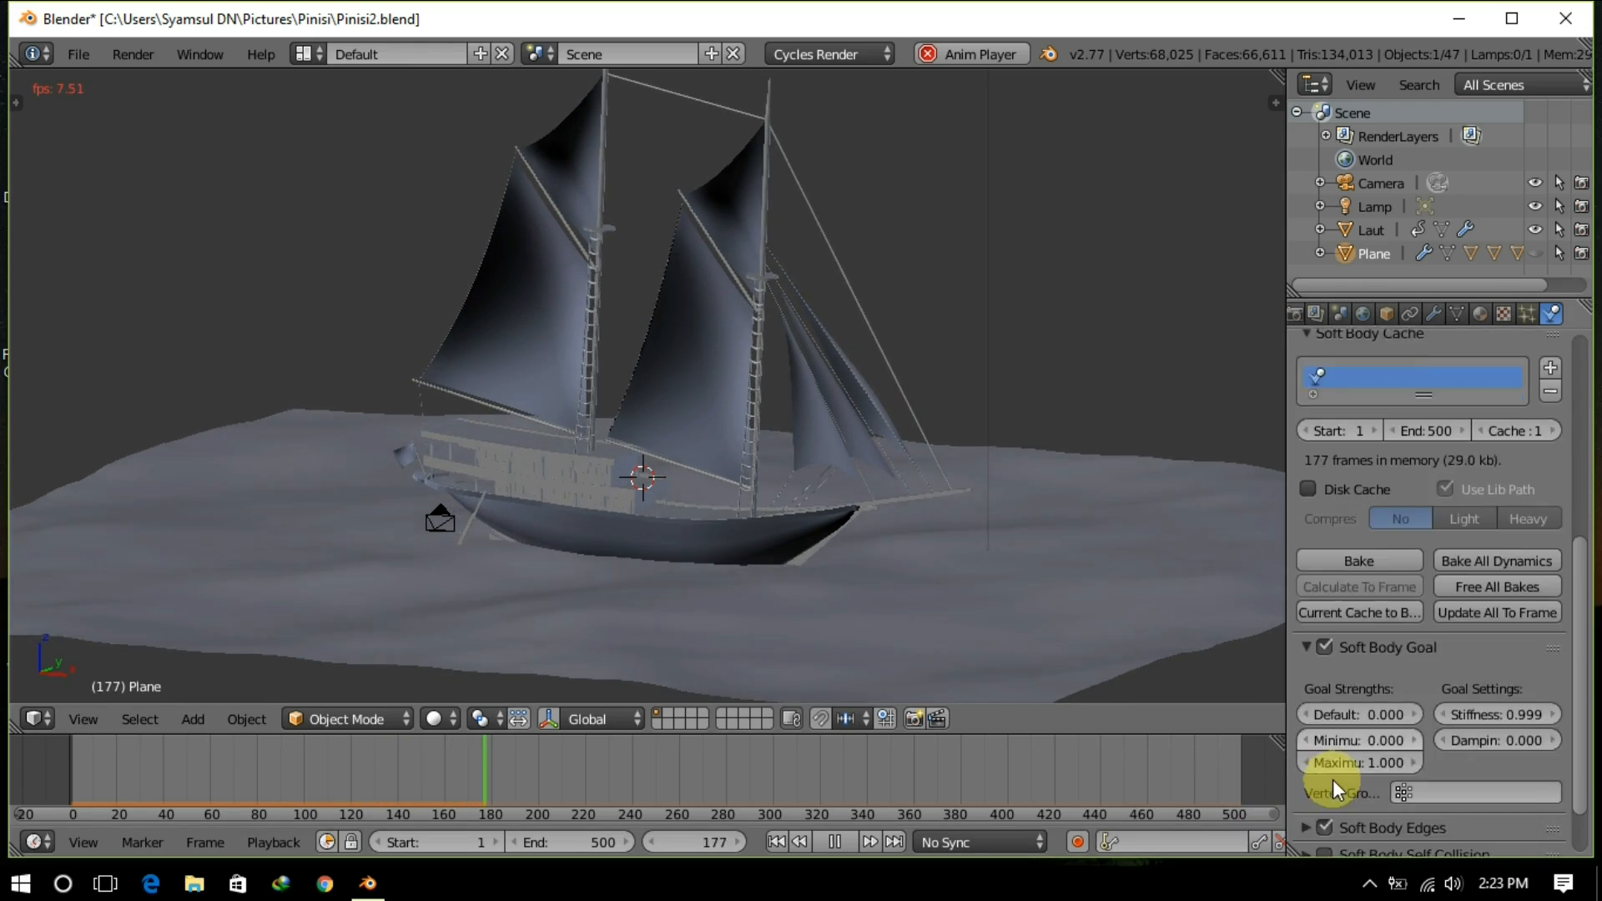
left_click_drag(1340, 774, 1502, 776)
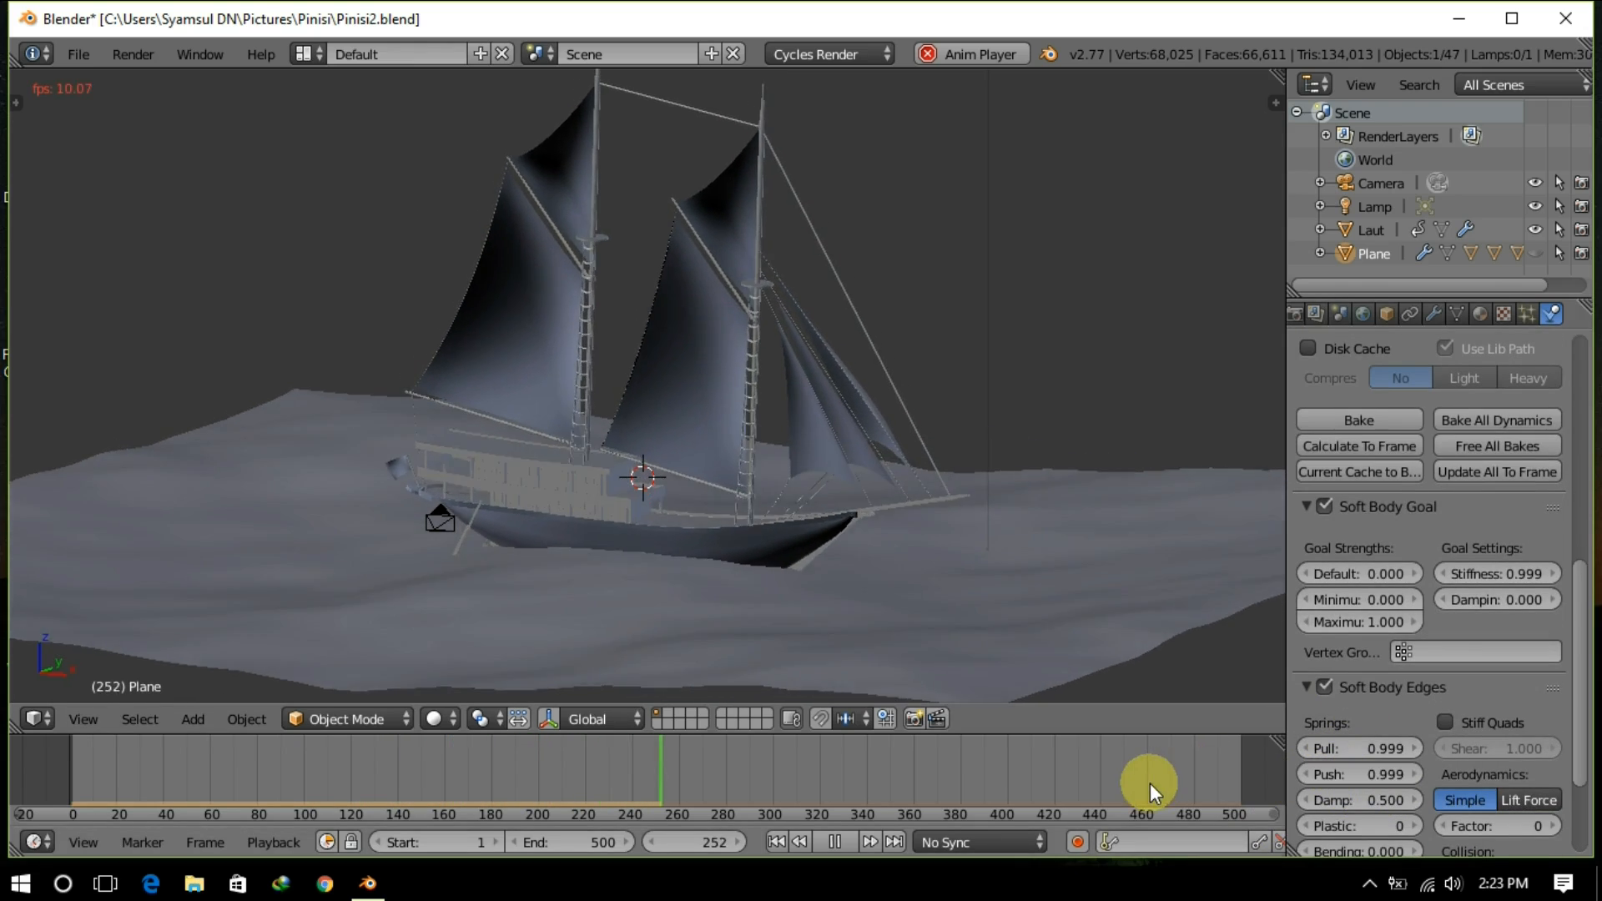
Step: Set the plane's Soft Body Edges Damp to 0.400 and collapse the Soft Body Goal and Edges settings
left_click_drag(1388, 806, 1426, 806)
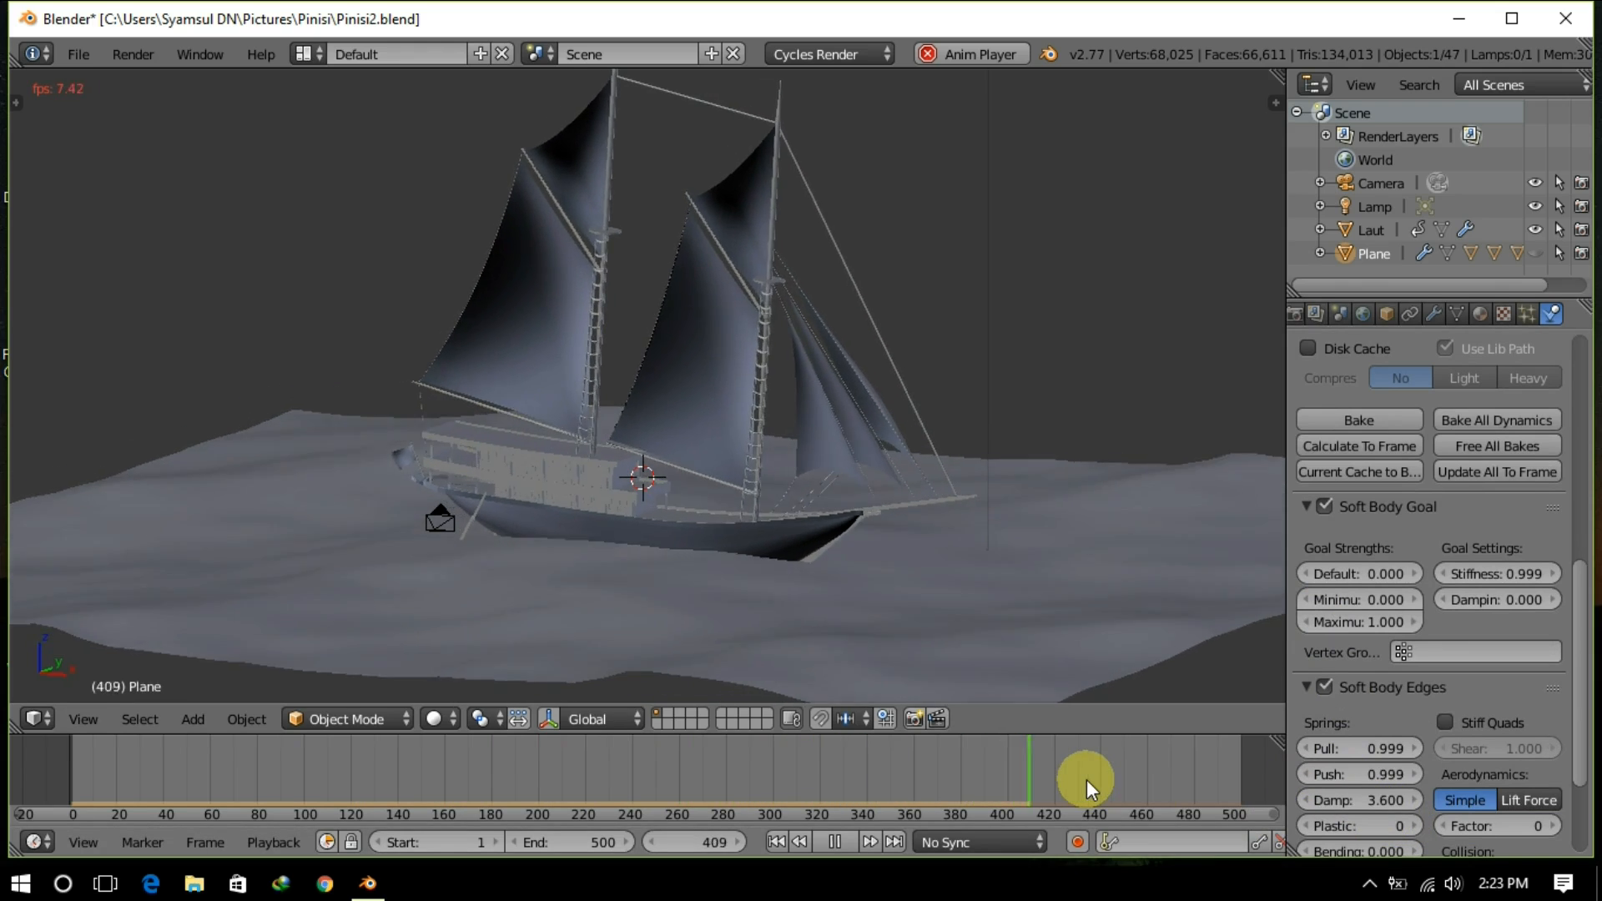
left_click_drag(1352, 797, 1268, 798)
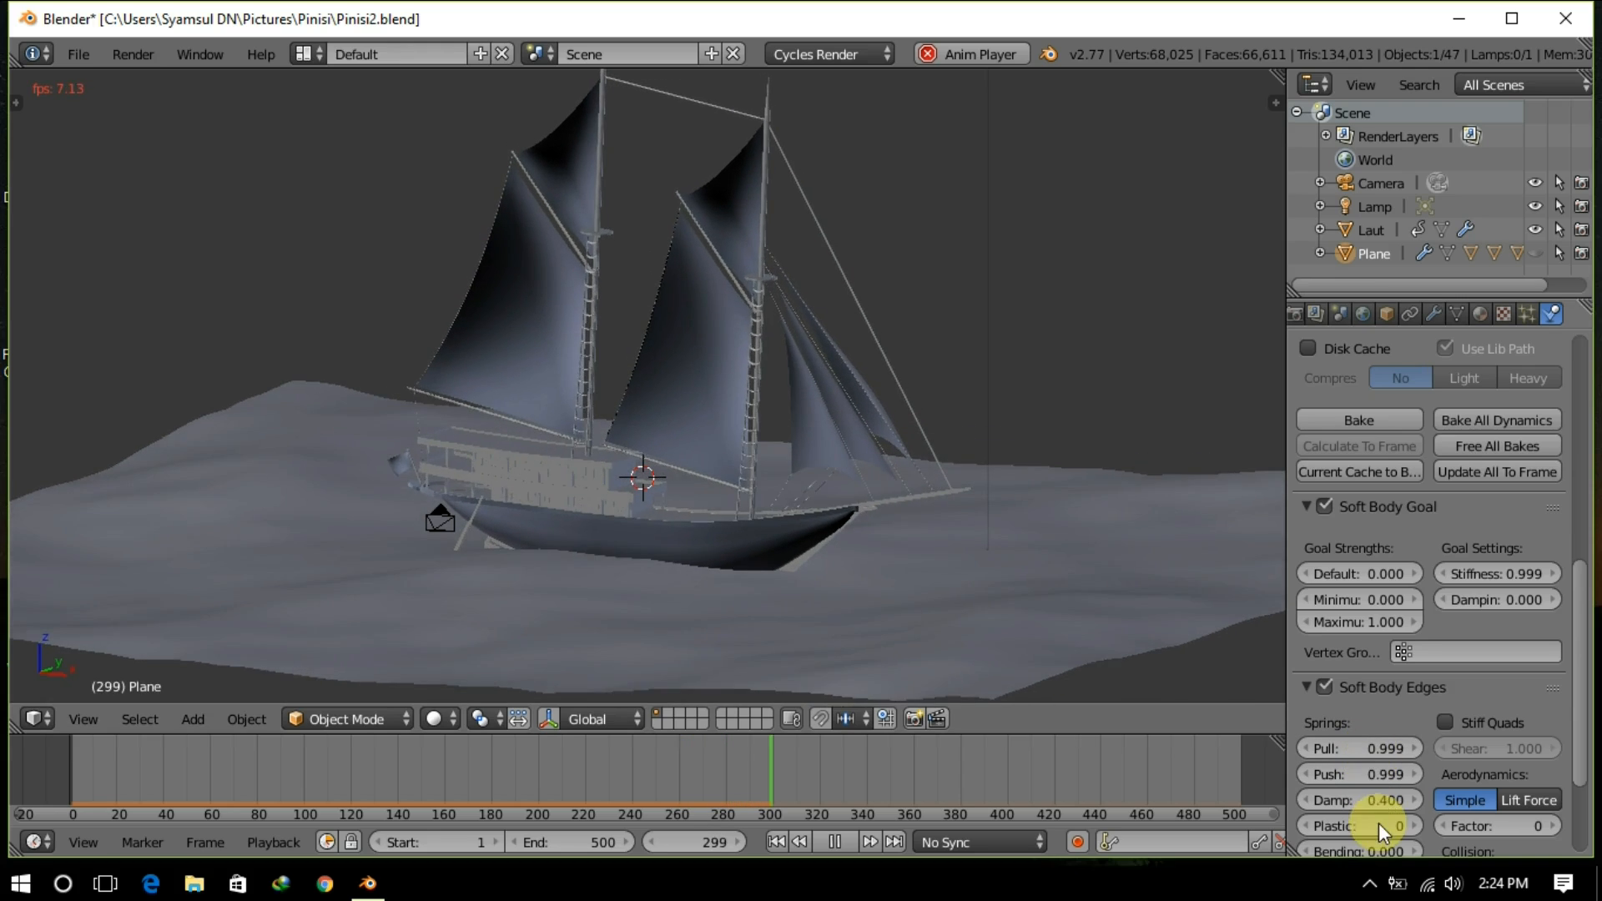
left_click(1307, 686)
left_click(1307, 506)
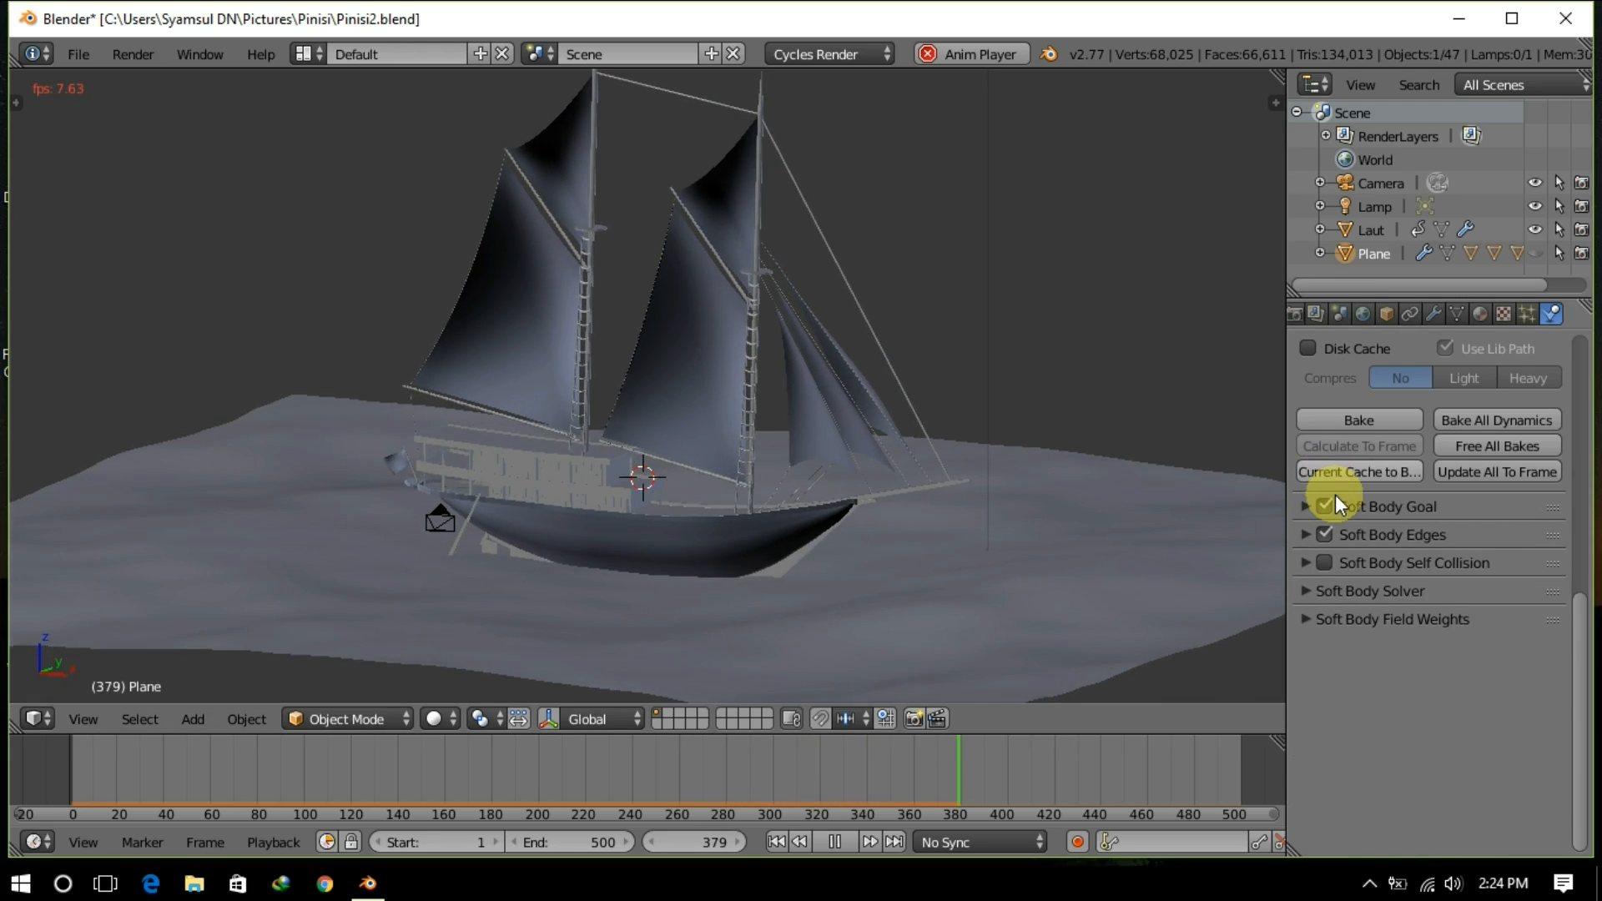
Step: Select the Laut ocean and set the Depth of its Ocean modifier to 1
scroll(1335, 494, "up", 2)
right_click(1156, 562)
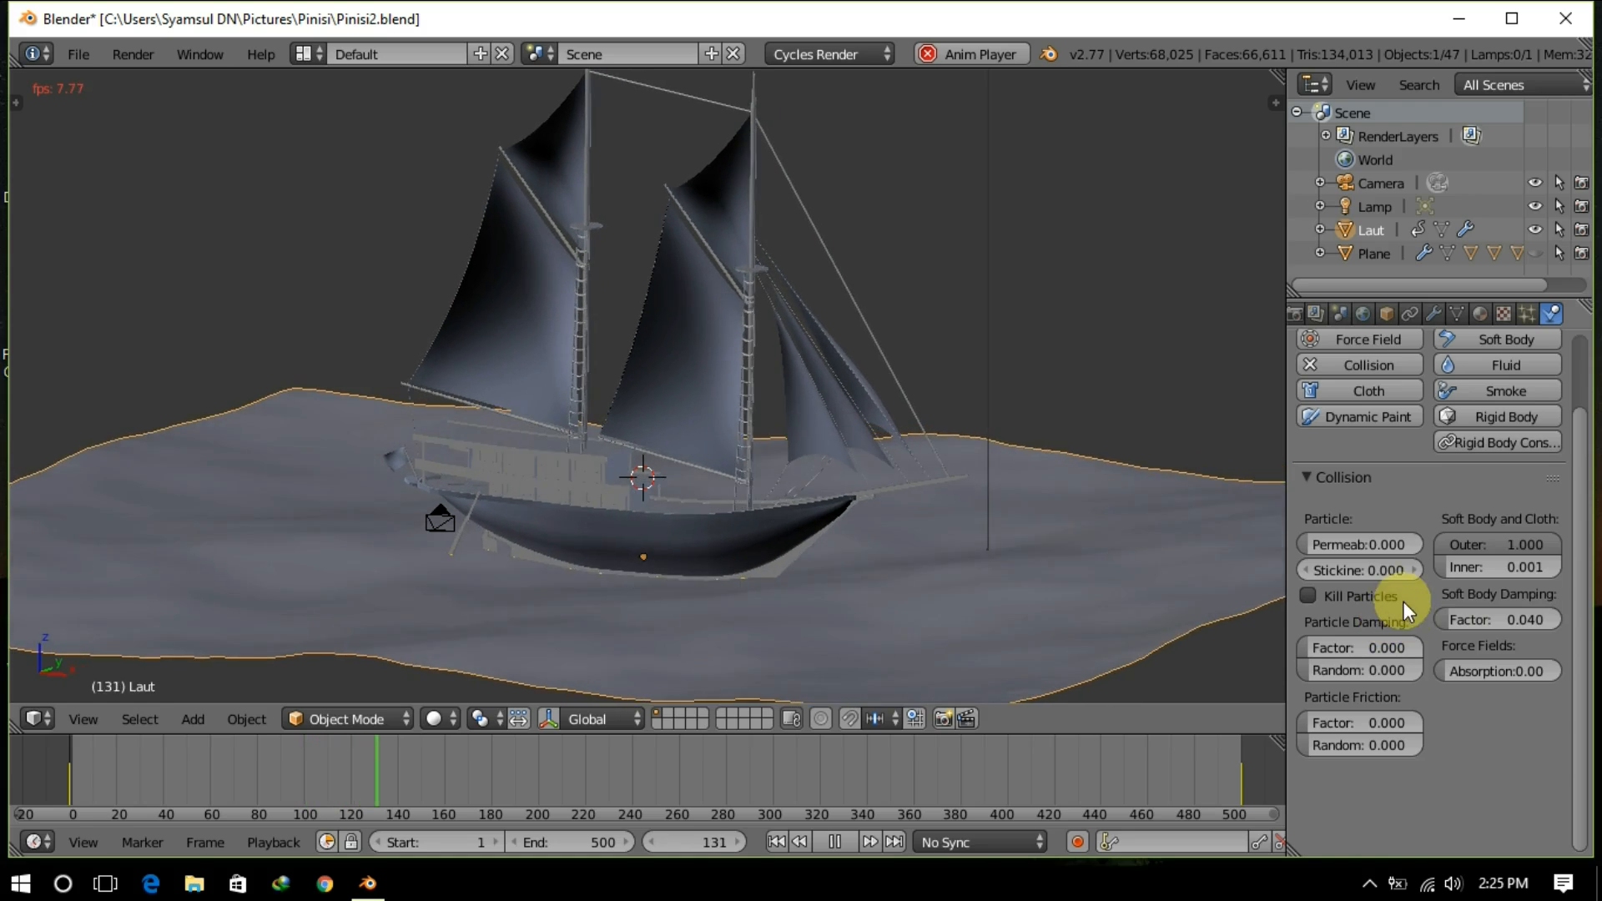
left_click(1434, 315)
double_click(1313, 593)
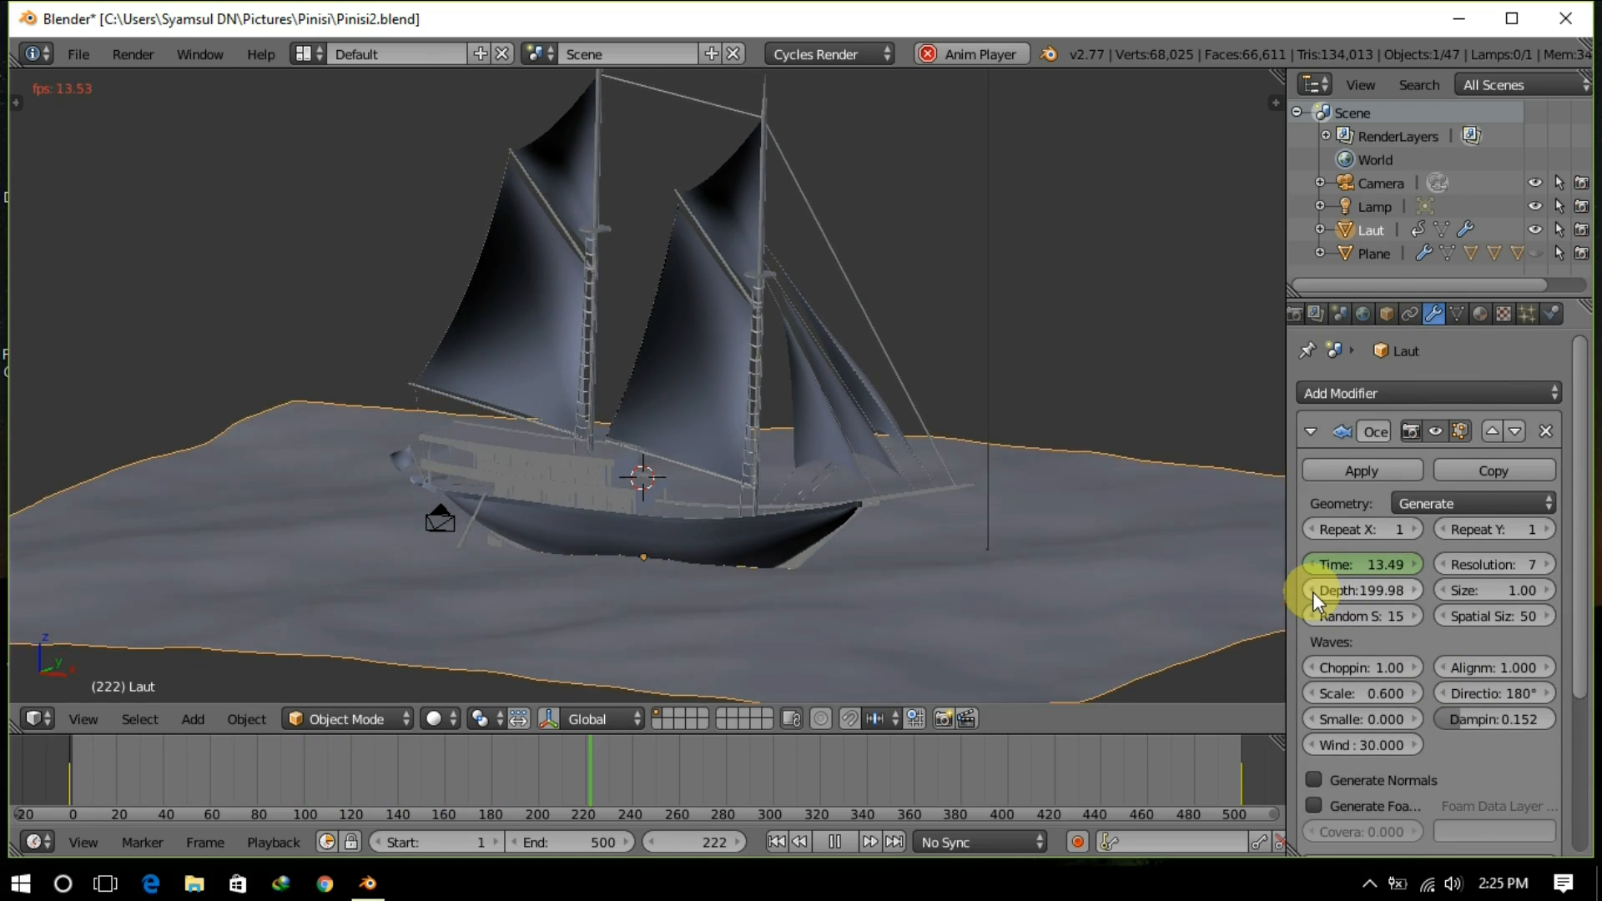
left_click(1313, 593)
left_click_drag(1313, 592, 1210, 592)
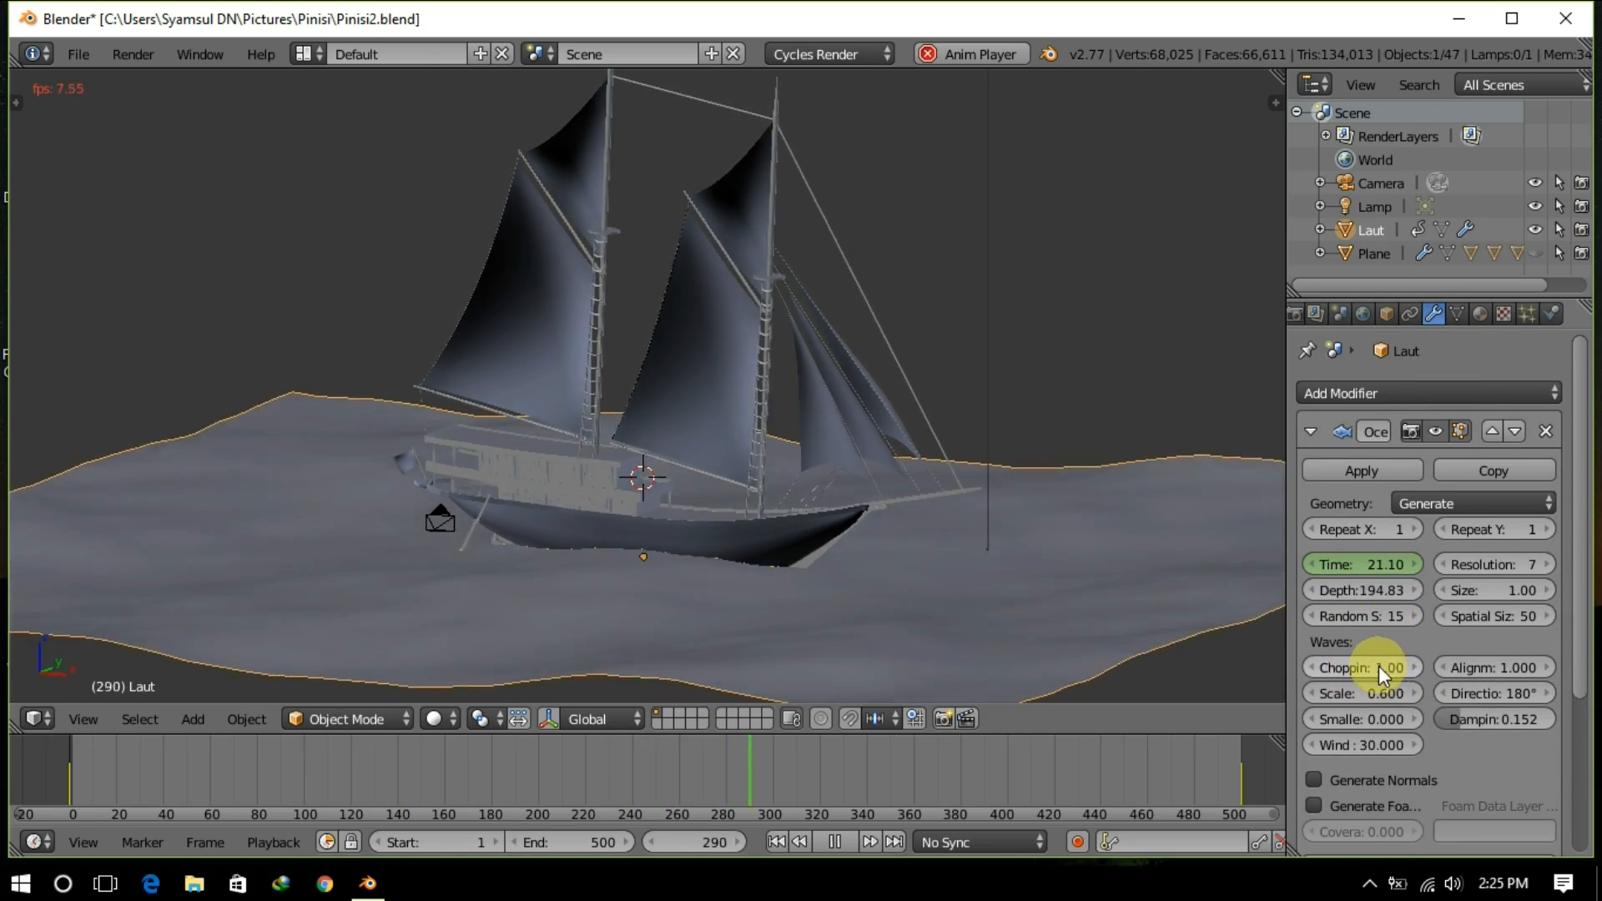
left_click_drag(1379, 590, 1332, 590)
left_click(1390, 593)
type("1")
key("Return")
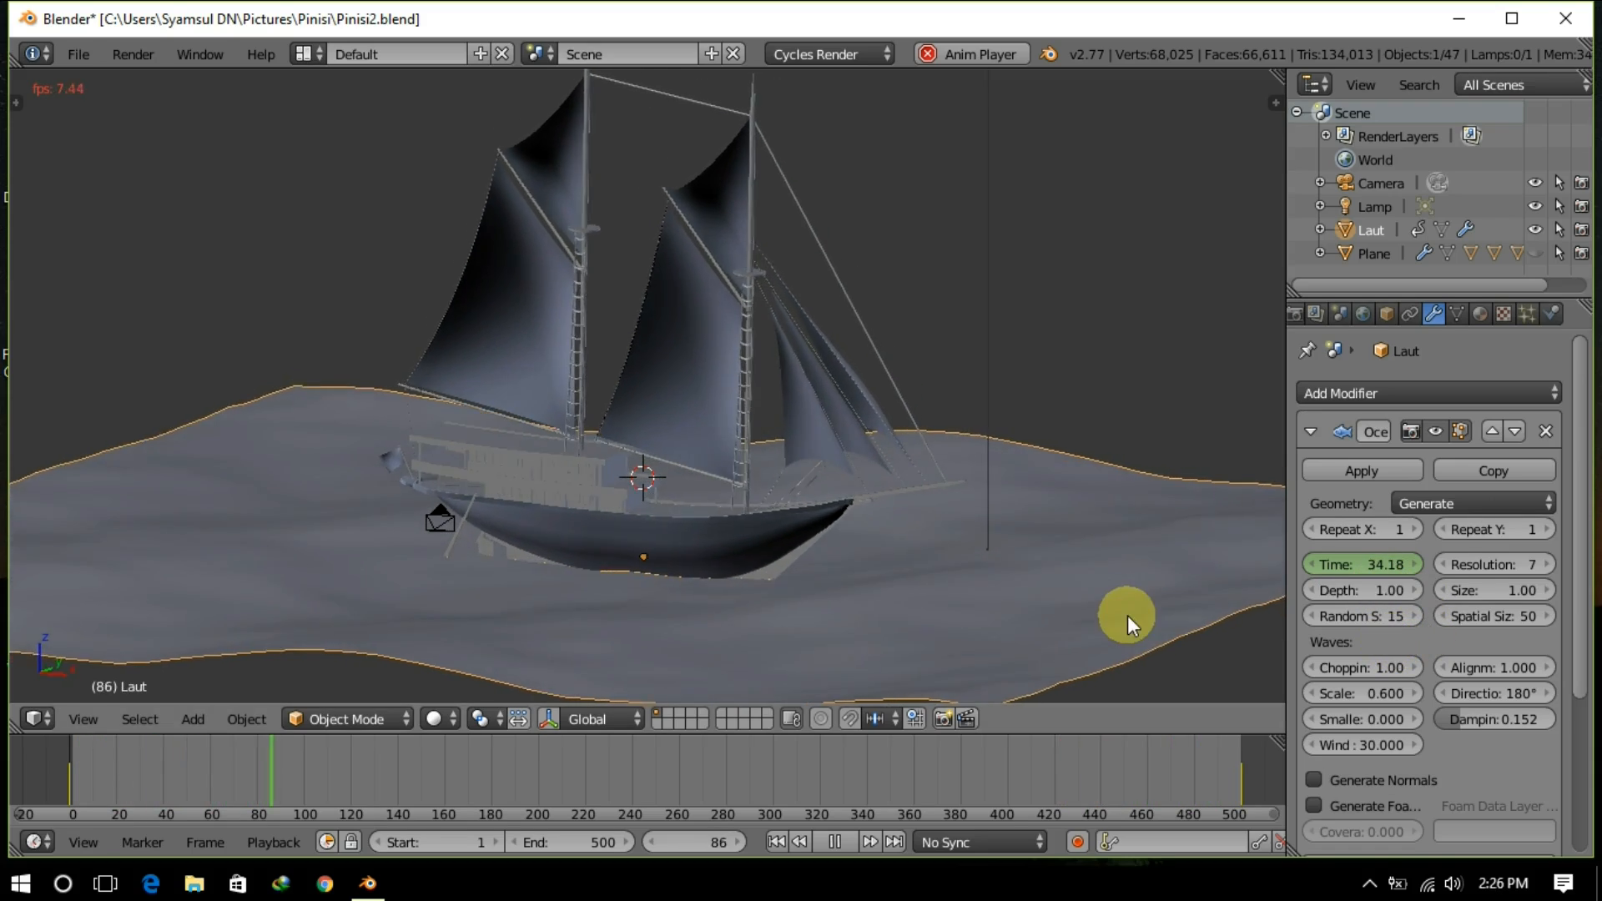
Step: Deselect everything and examine the moving ship and waves in wireframe from the front
key("z")
key("a")
middle_click_drag(989, 613, 841, 569)
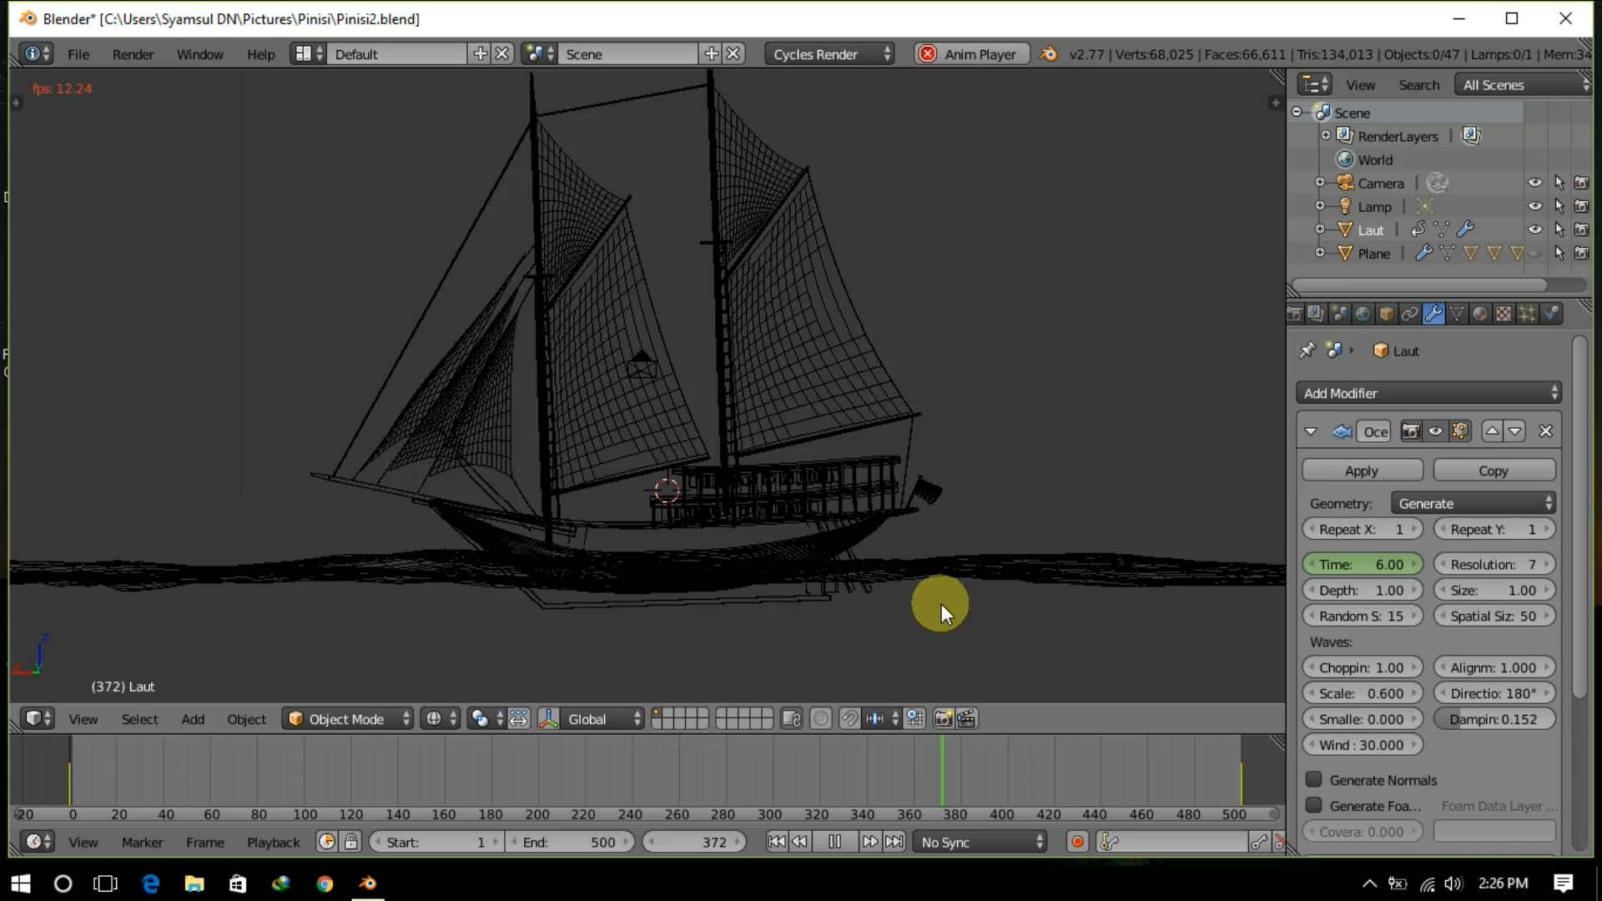
key("KP_1")
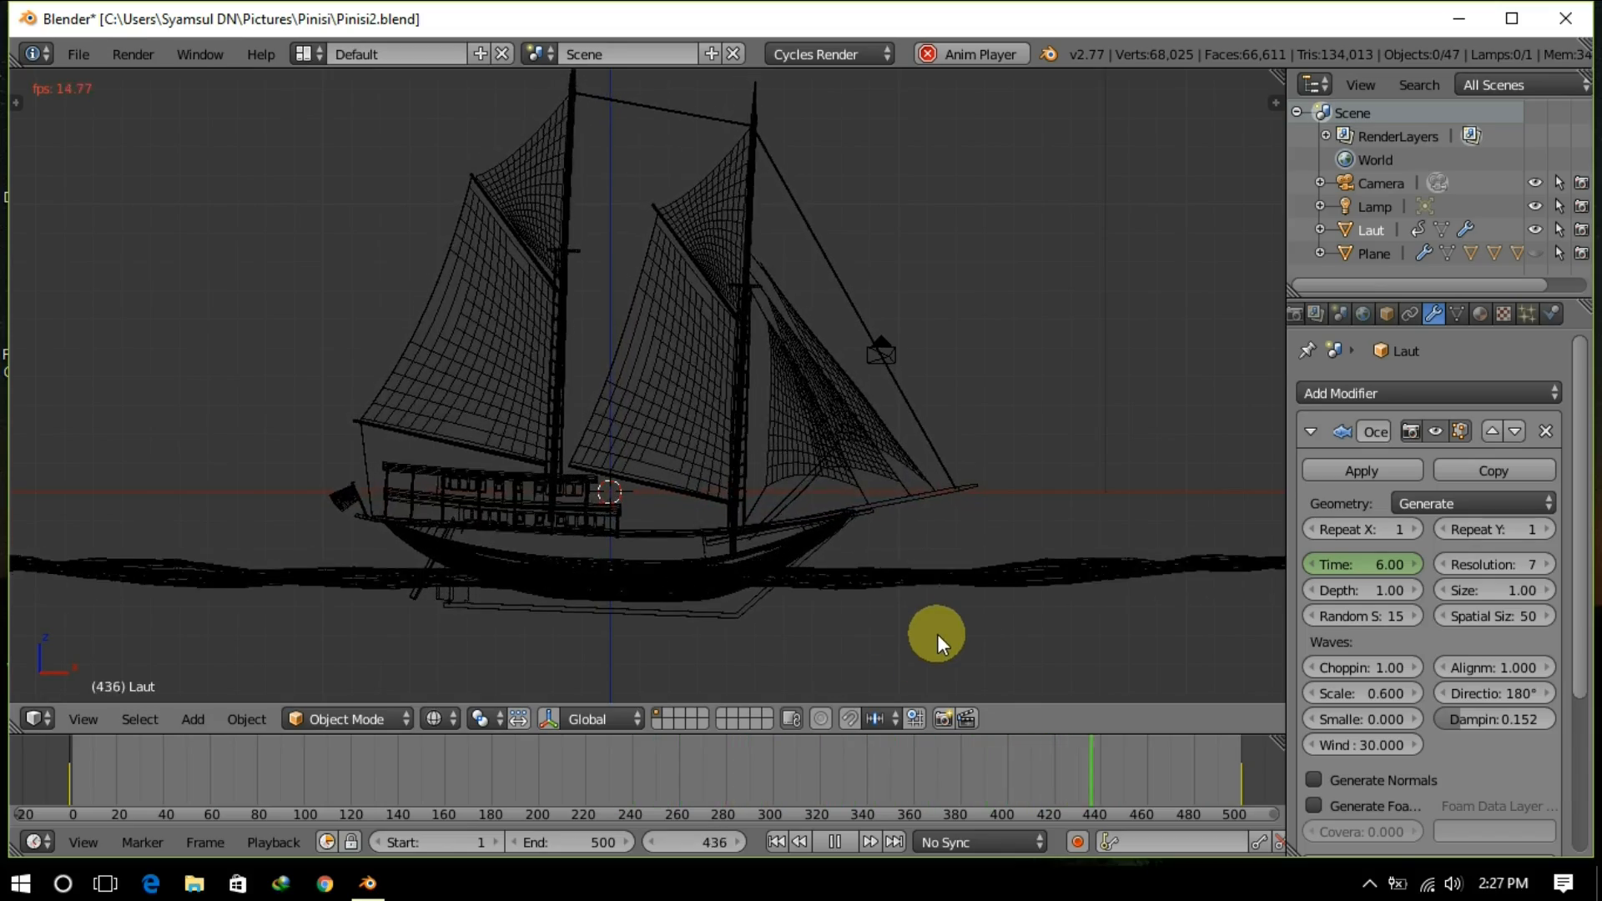
Step: Set the Ocean modifier's Random Seed to 28, Scale to 1.700 and Alignment to 1.400, and return to solid shading
left_click_drag(1399, 618, 1460, 618)
left_click_drag(1351, 693, 1443, 694)
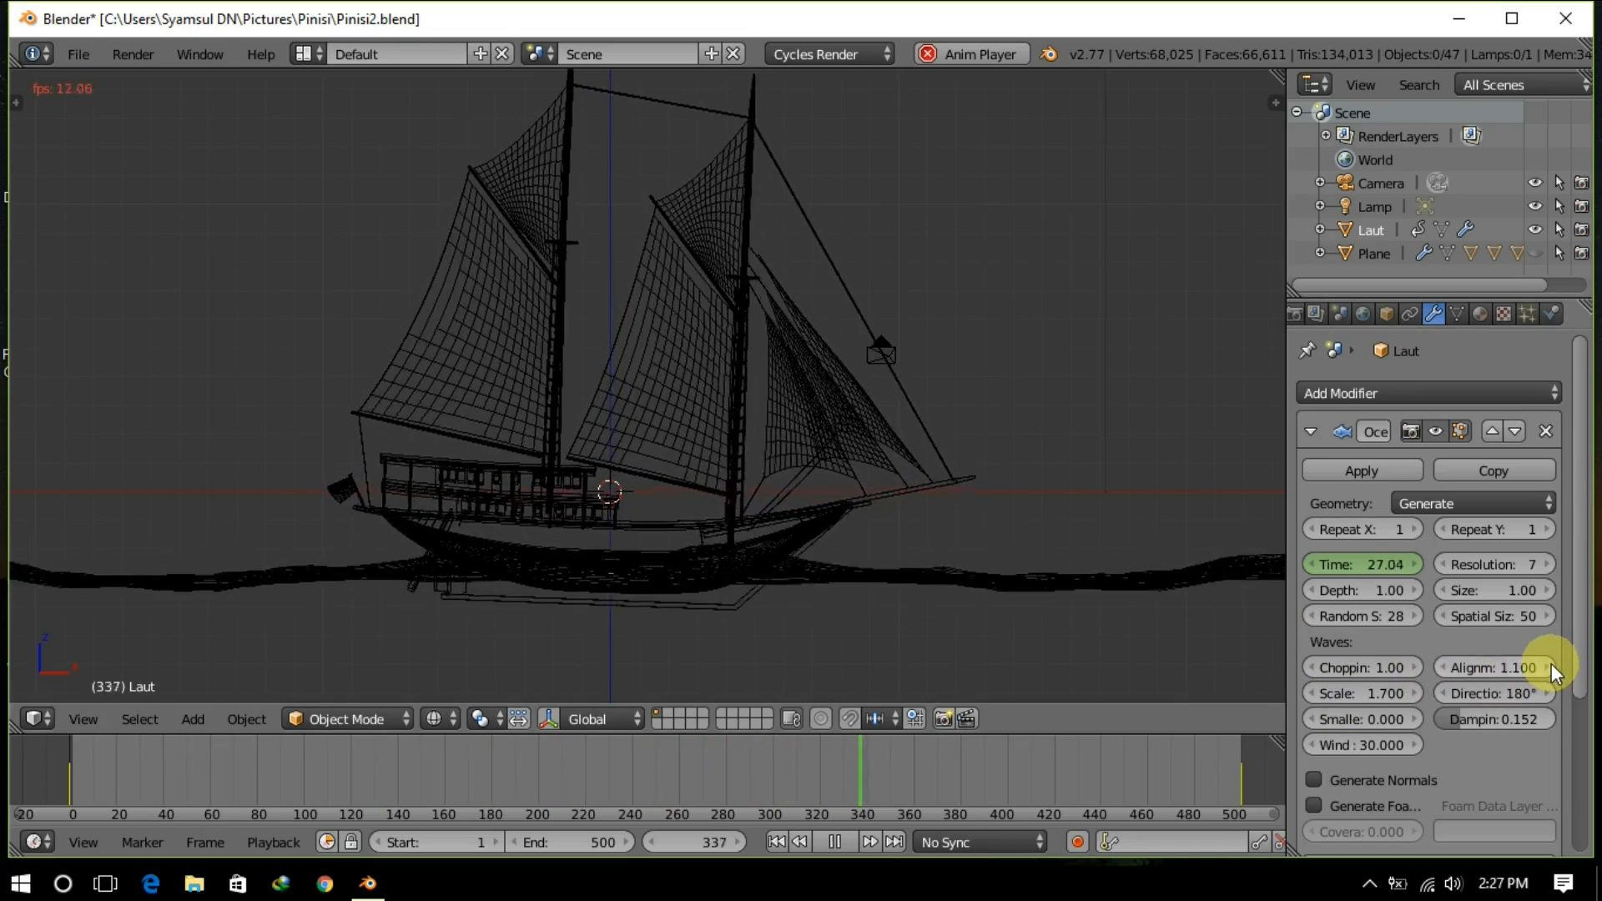
left_click(1549, 667)
mouse_move(1014, 663)
middle_mouse_down()
mouse_move(972, 679)
mouse_move(856, 656)
middle_mouse_up()
key("z")
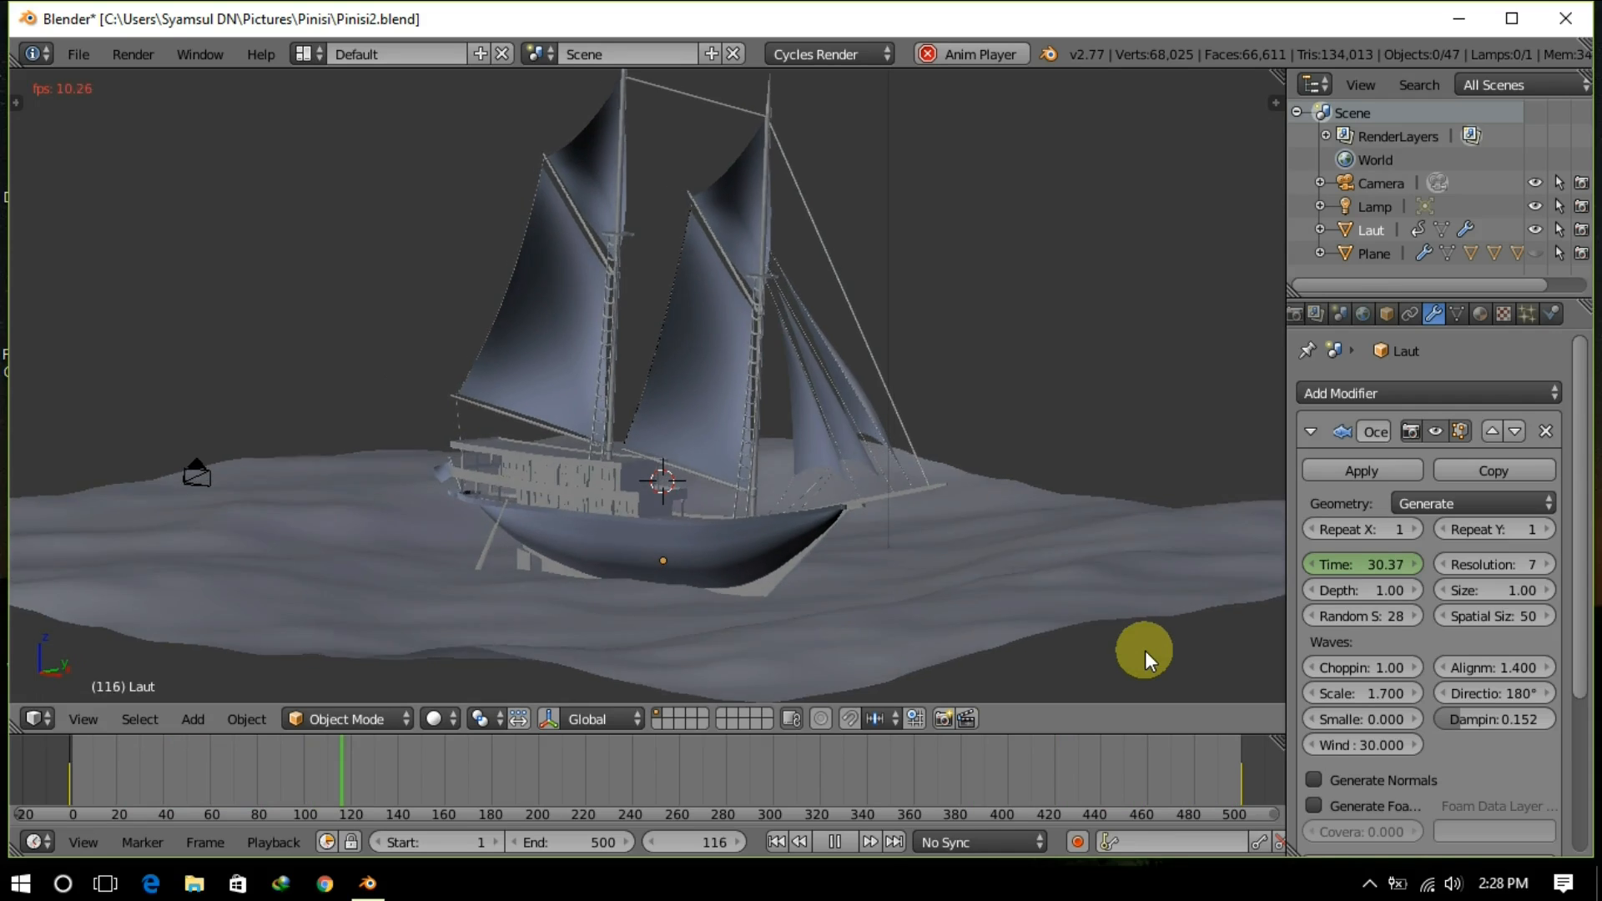
Step: Select the plane in the scene list and raise its Soft Body simulation Speed to 2.000
left_click(1476, 255)
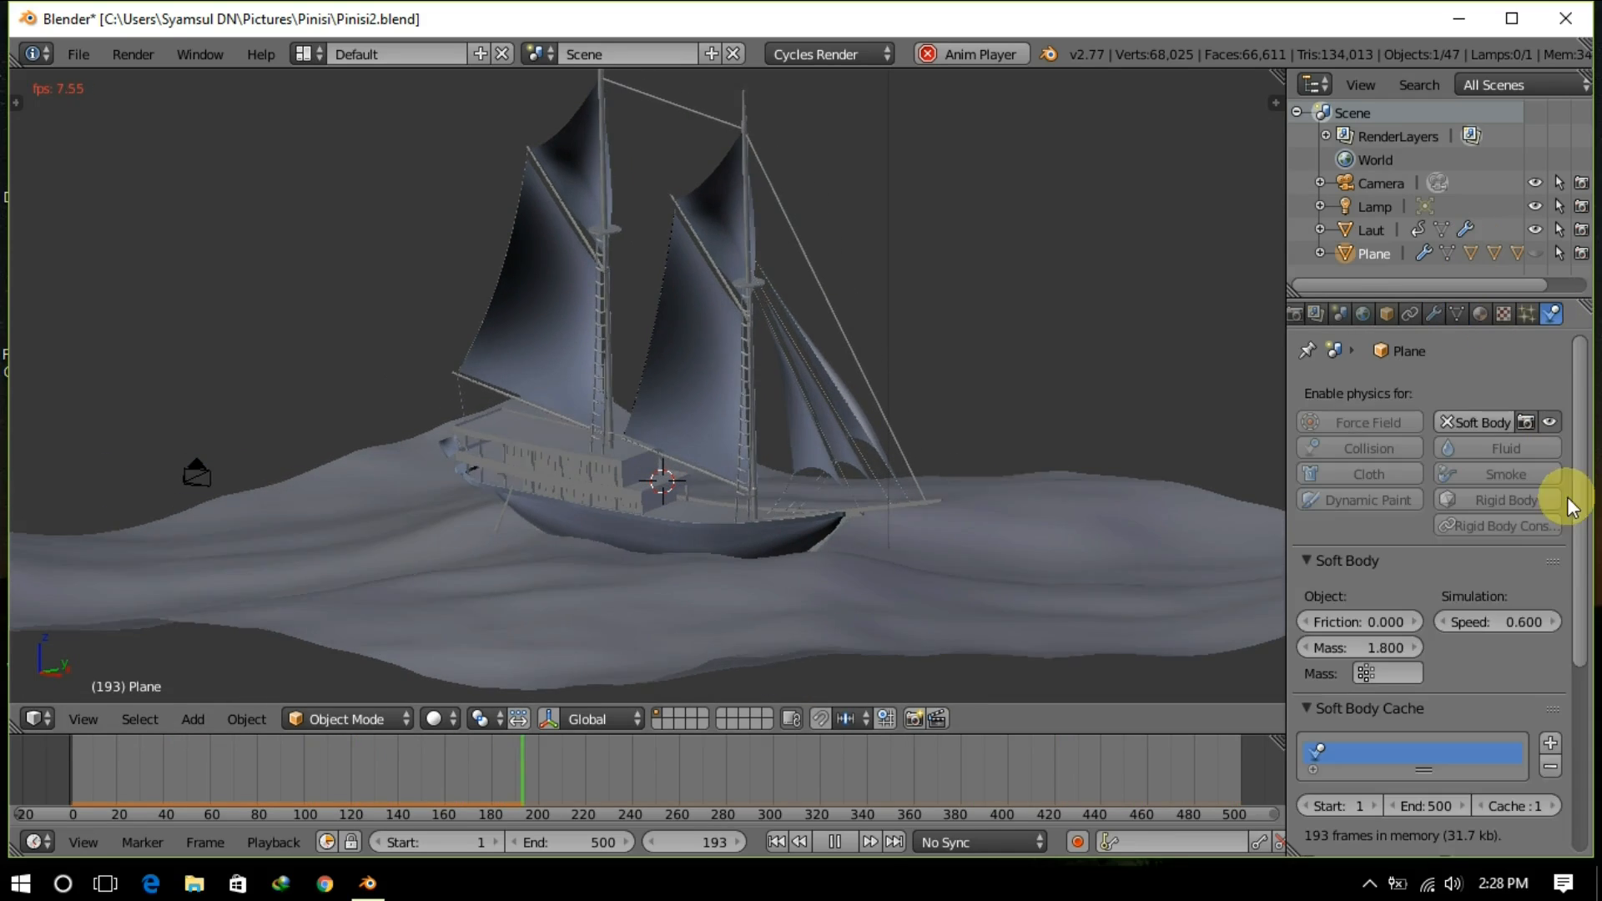
left_click(1550, 622)
left_click(1550, 623)
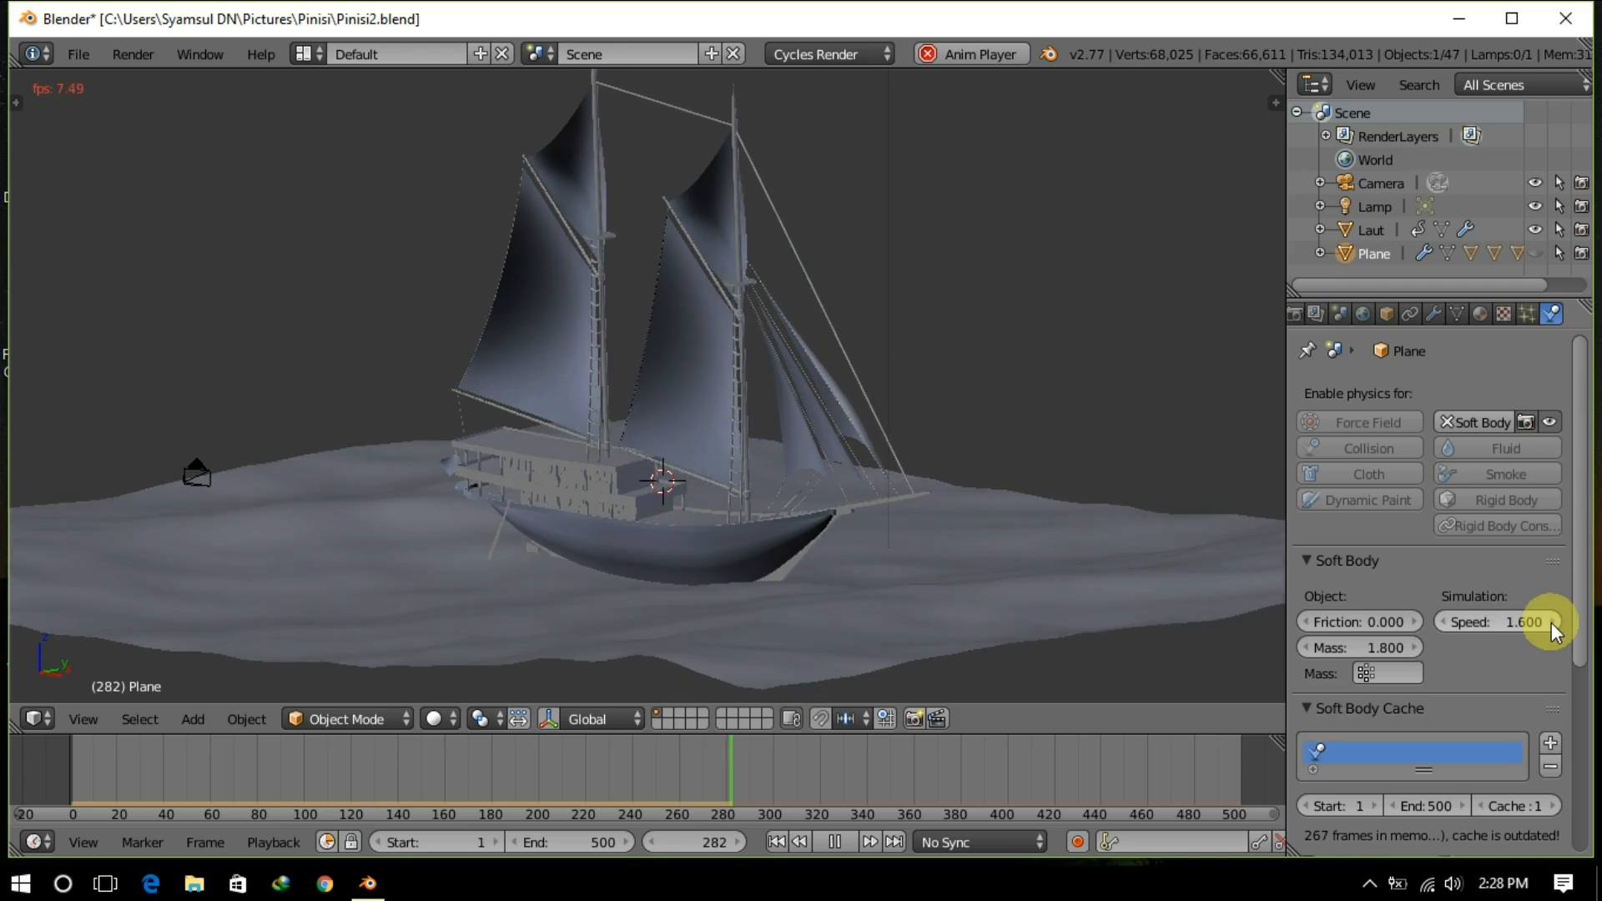
left_click(1550, 623)
left_click(1551, 622)
left_click(1551, 622)
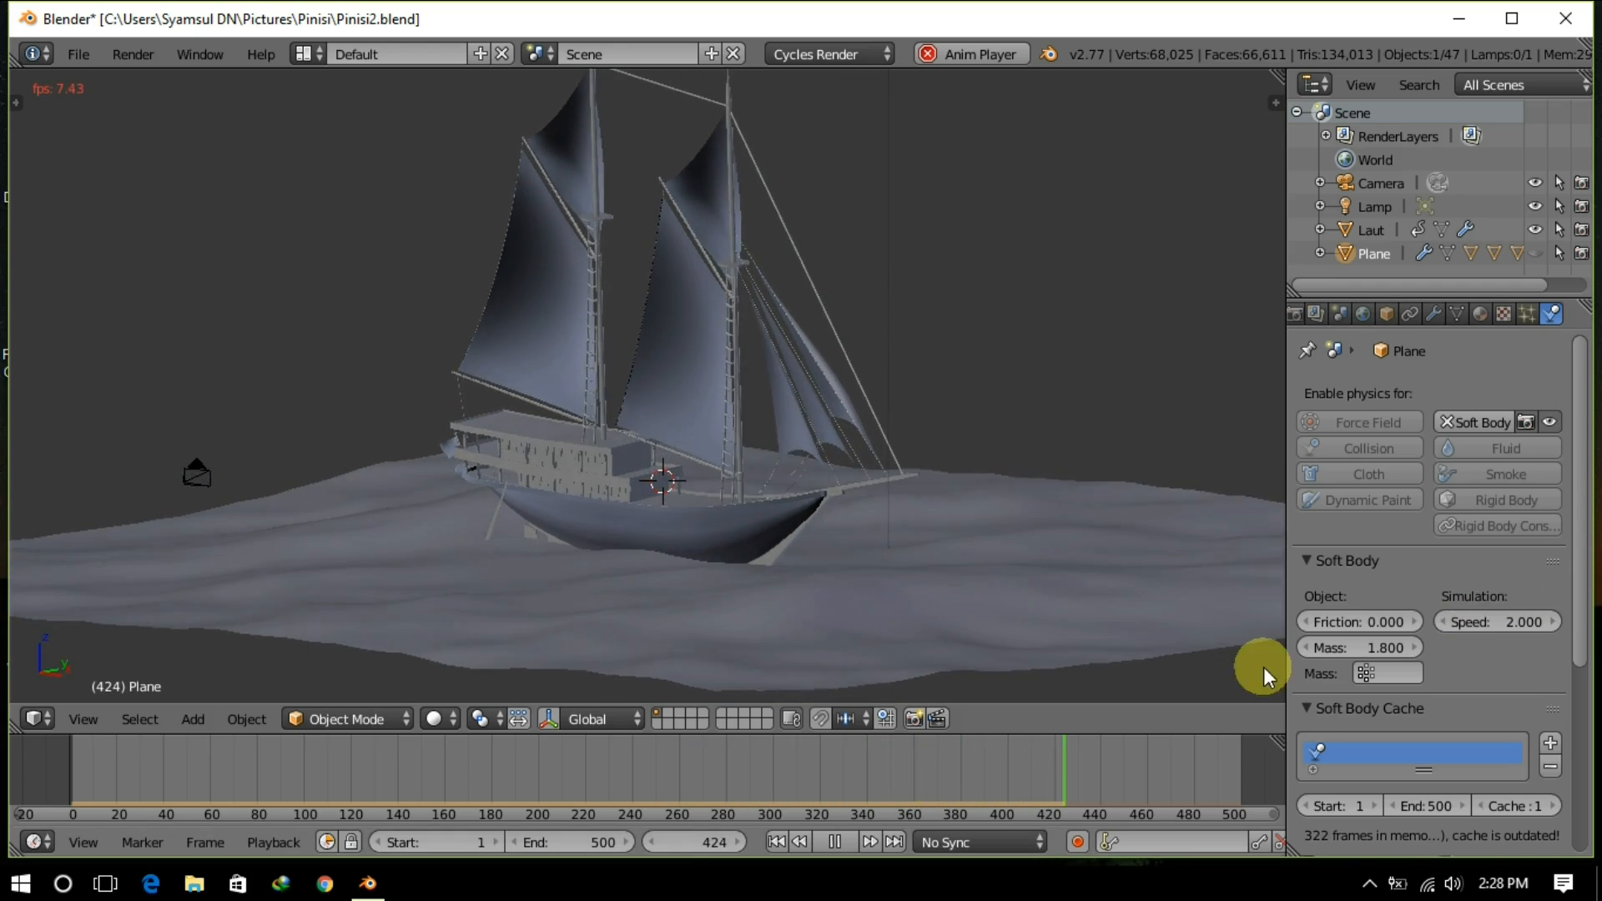
Step: Try a Soft Body Speed of 5.400 and a Mass of 2.900 on the plane, replaying from the first frame
key("z")
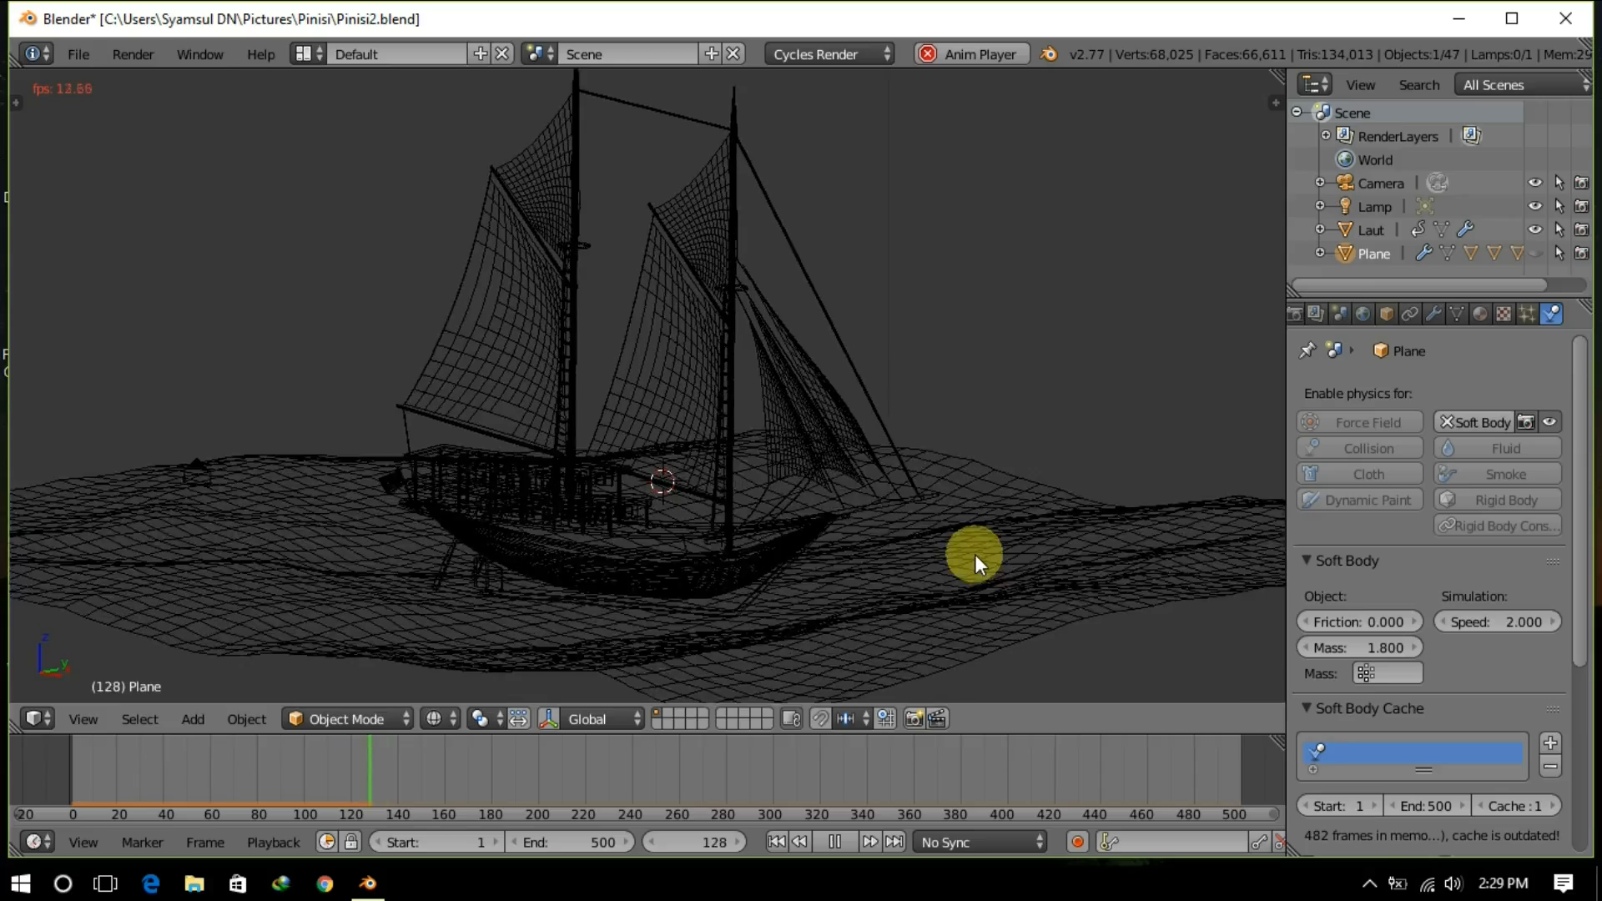
left_click_drag(1466, 626, 1502, 625)
left_click(779, 841)
left_click_drag(1316, 650, 1385, 651)
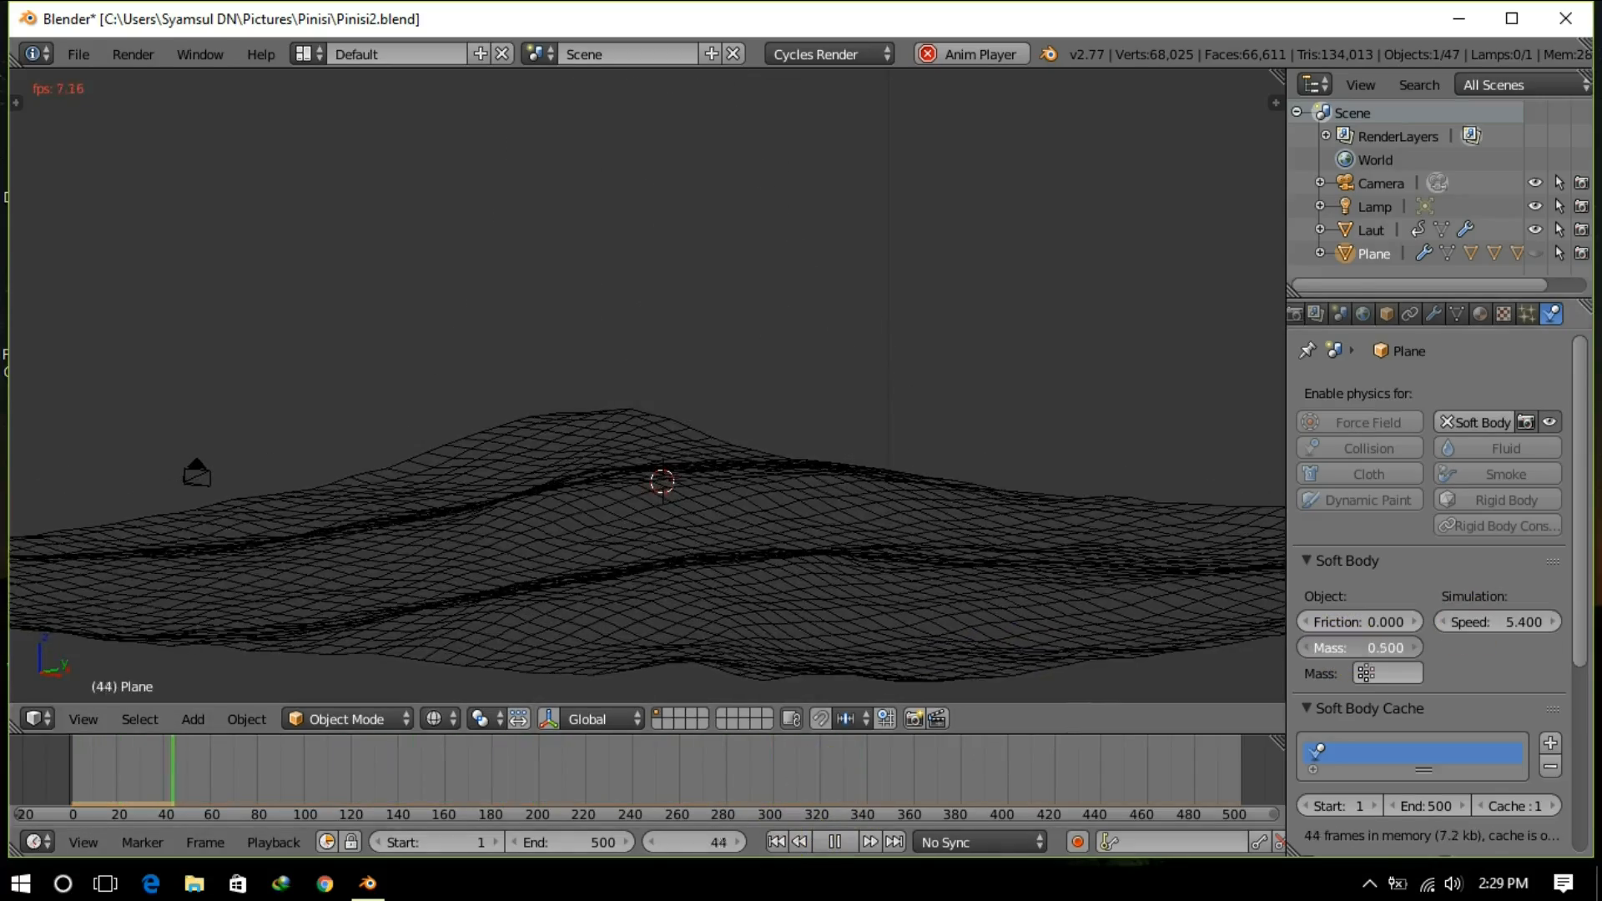
key("z")
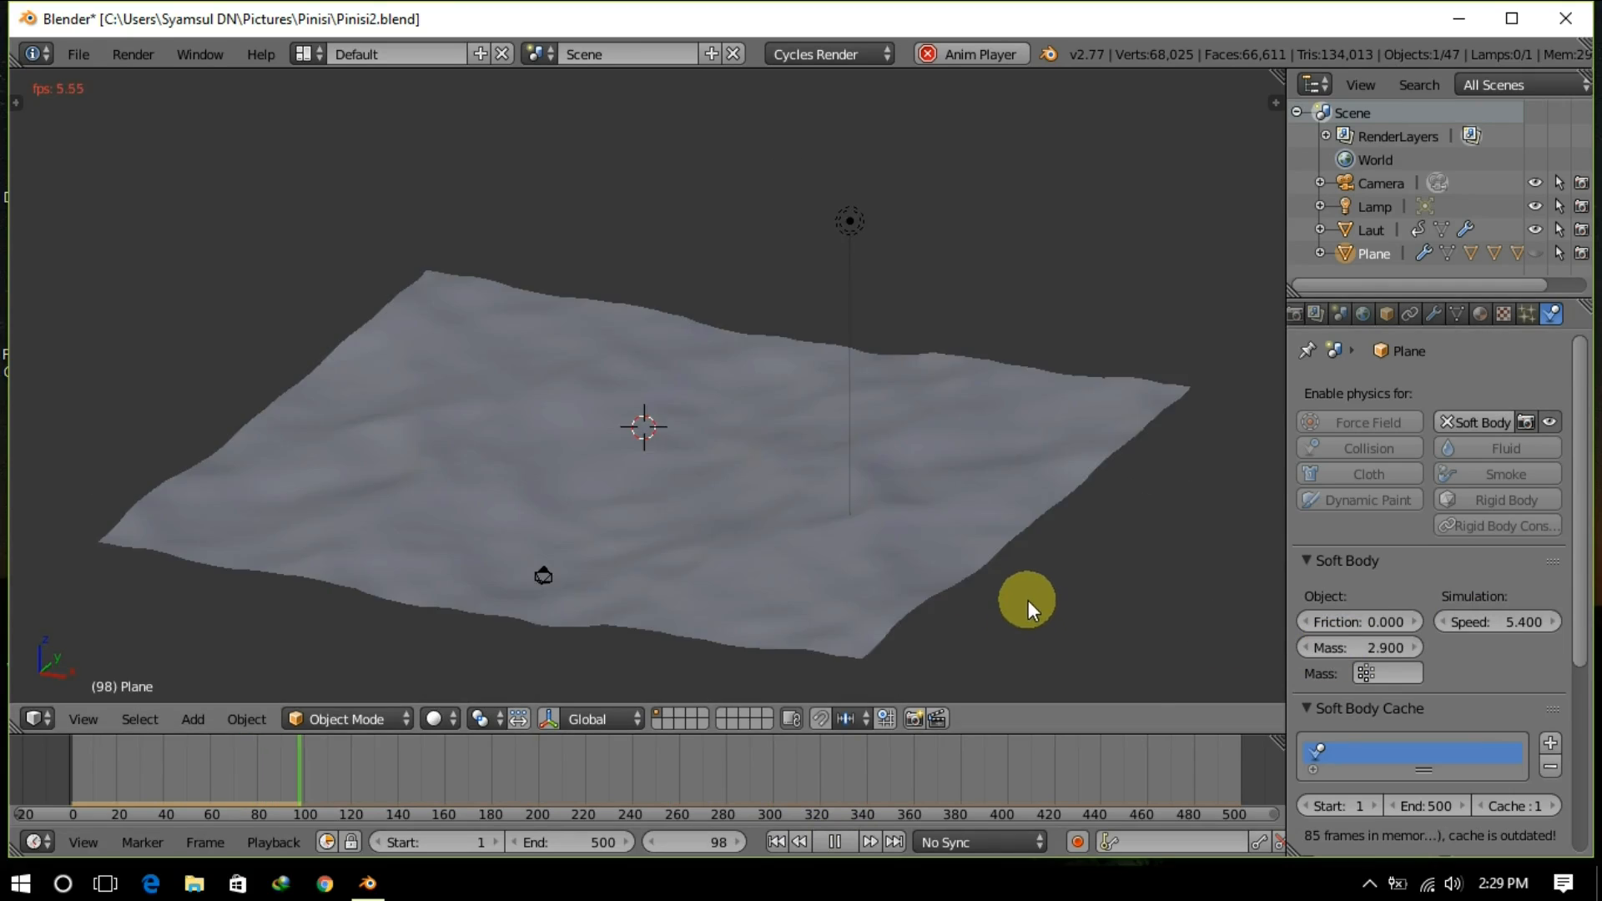
Step: Reset the plane's Soft Body Speed and Mass to 1.000 and restart the animation from the first frame
left_click(777, 842)
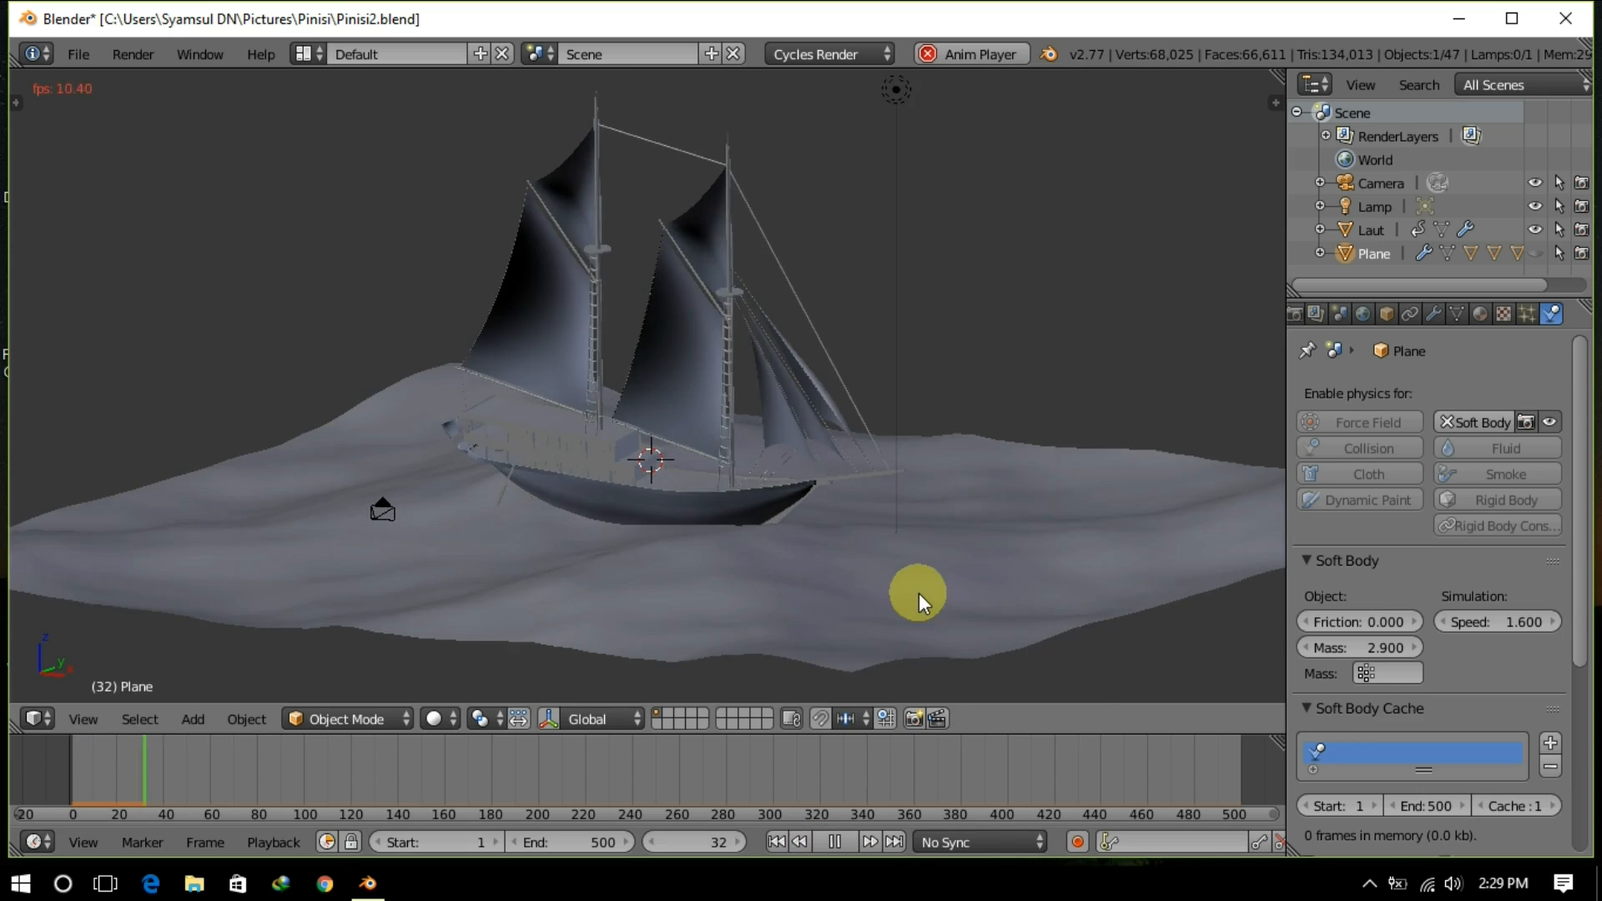
left_click_drag(1320, 648, 1208, 652)
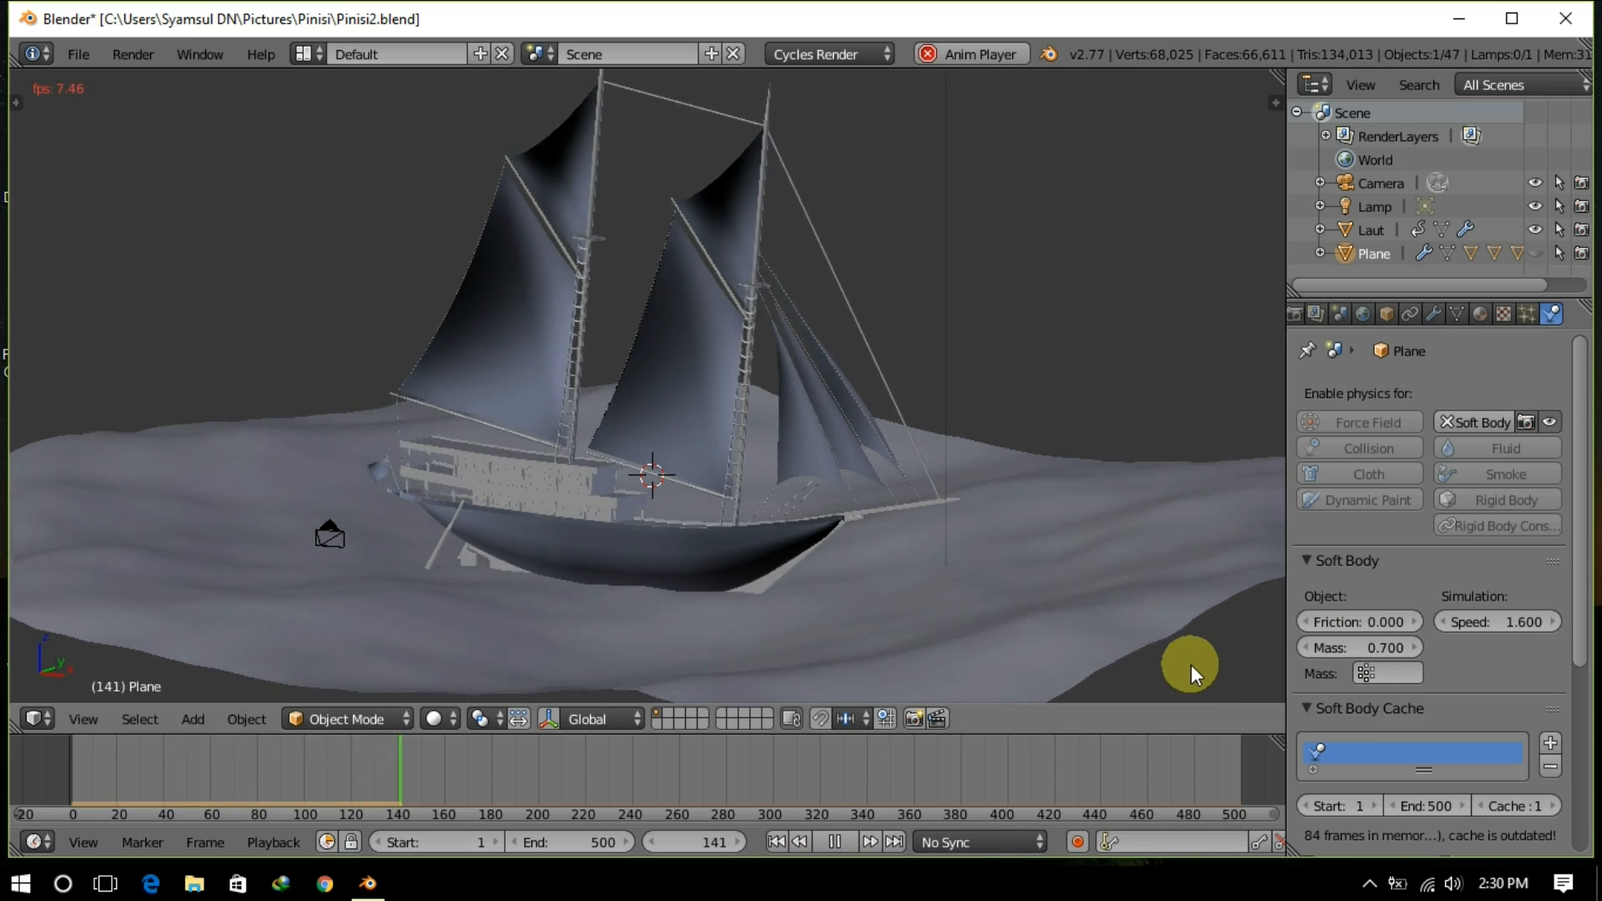
key("BackSpace")
key("BackSpace")
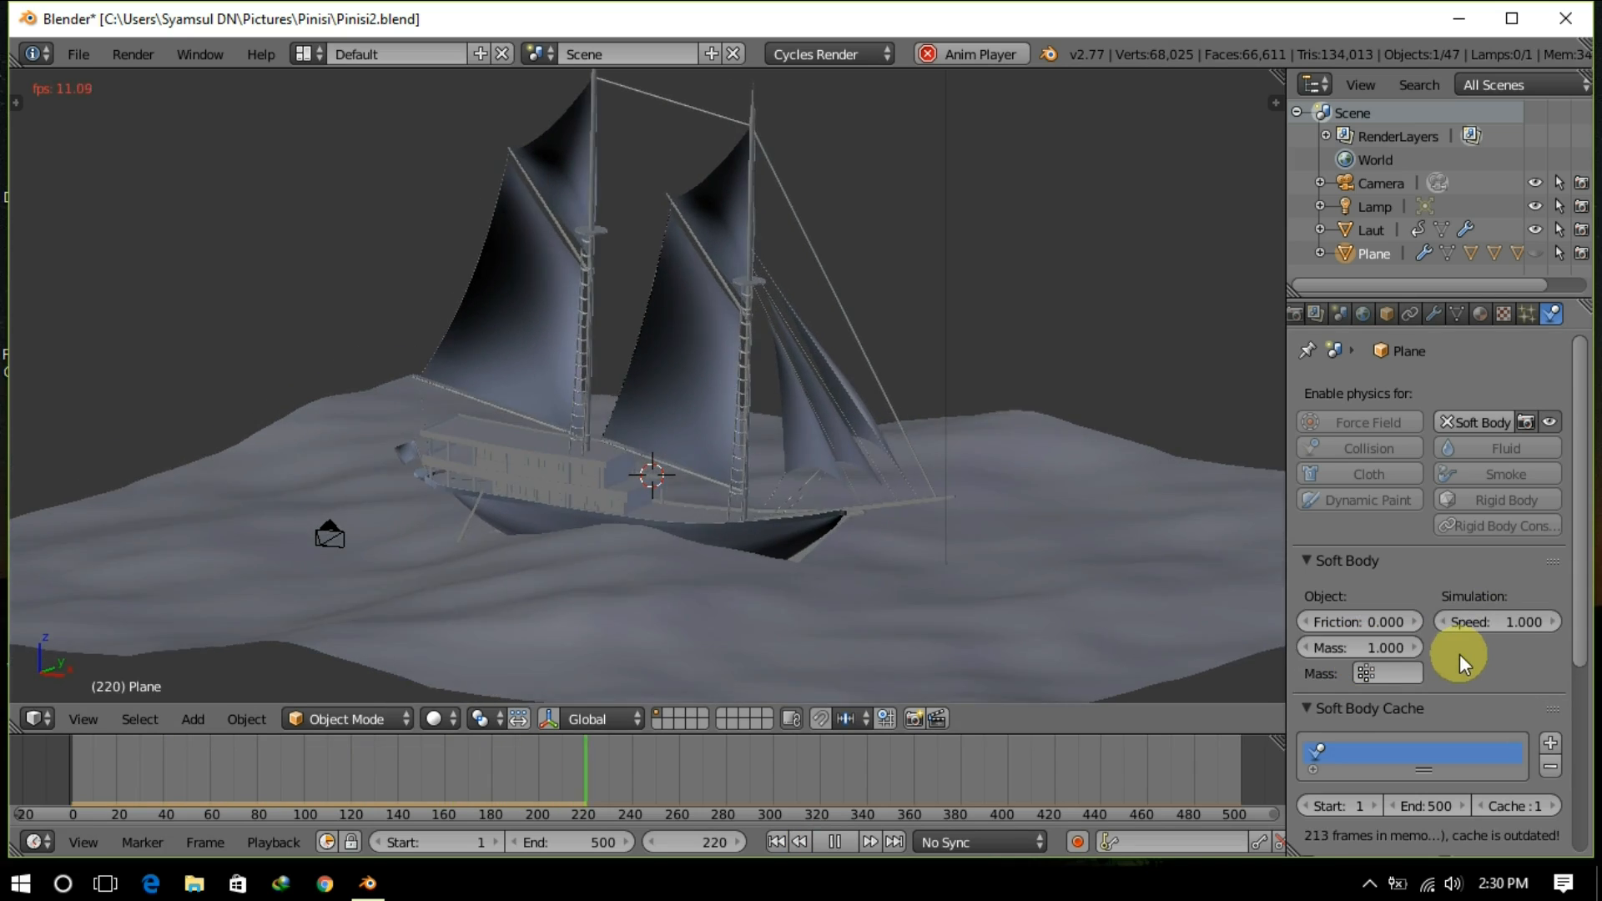
left_click(776, 841)
Step: Select the Laut ocean and set its Soft Body and Cloth collision Outer distance to 0.1, replaying the animation from the start
right_click(1266, 606)
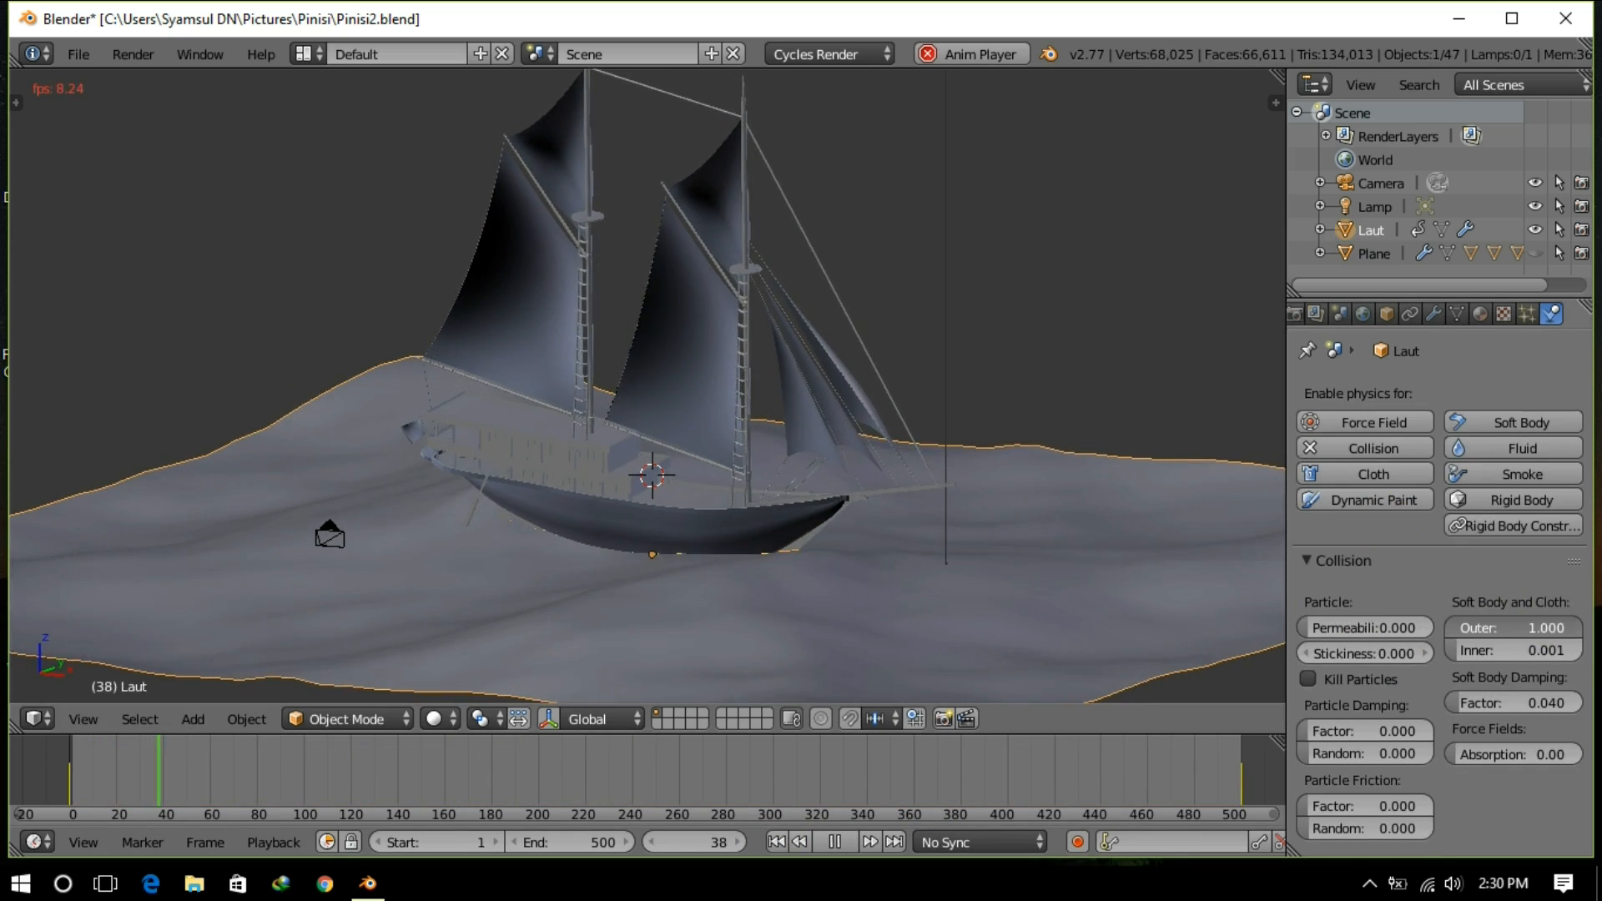
left_click_drag(1474, 626, 1527, 625)
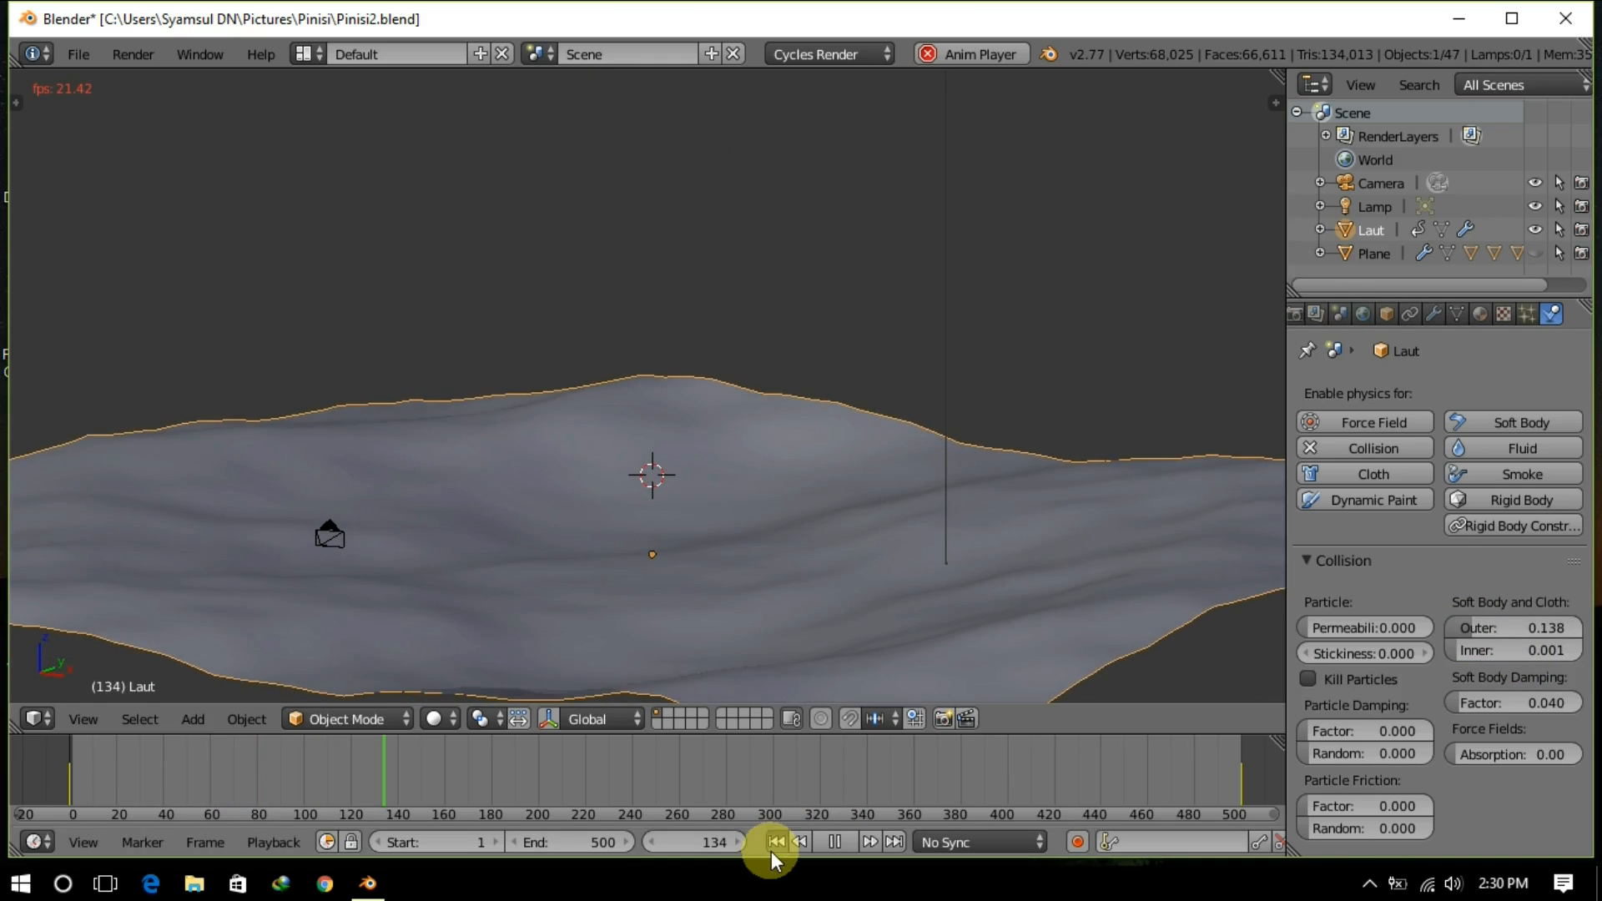
left_click(775, 843)
left_click(1485, 628)
type("0.1")
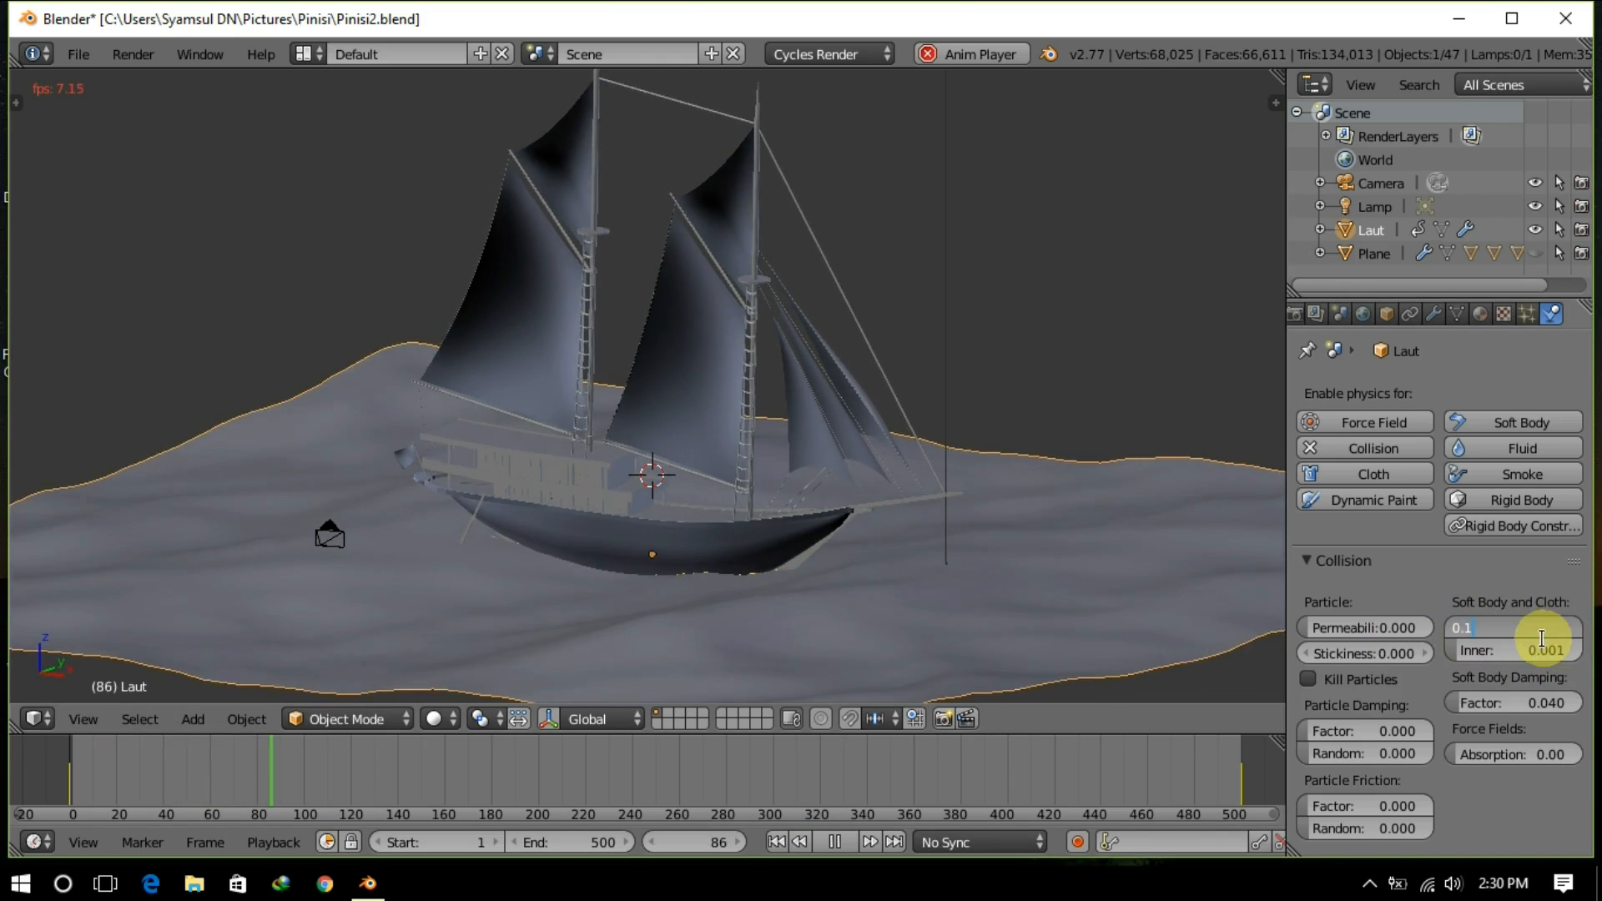
key("Return")
left_click(1462, 652)
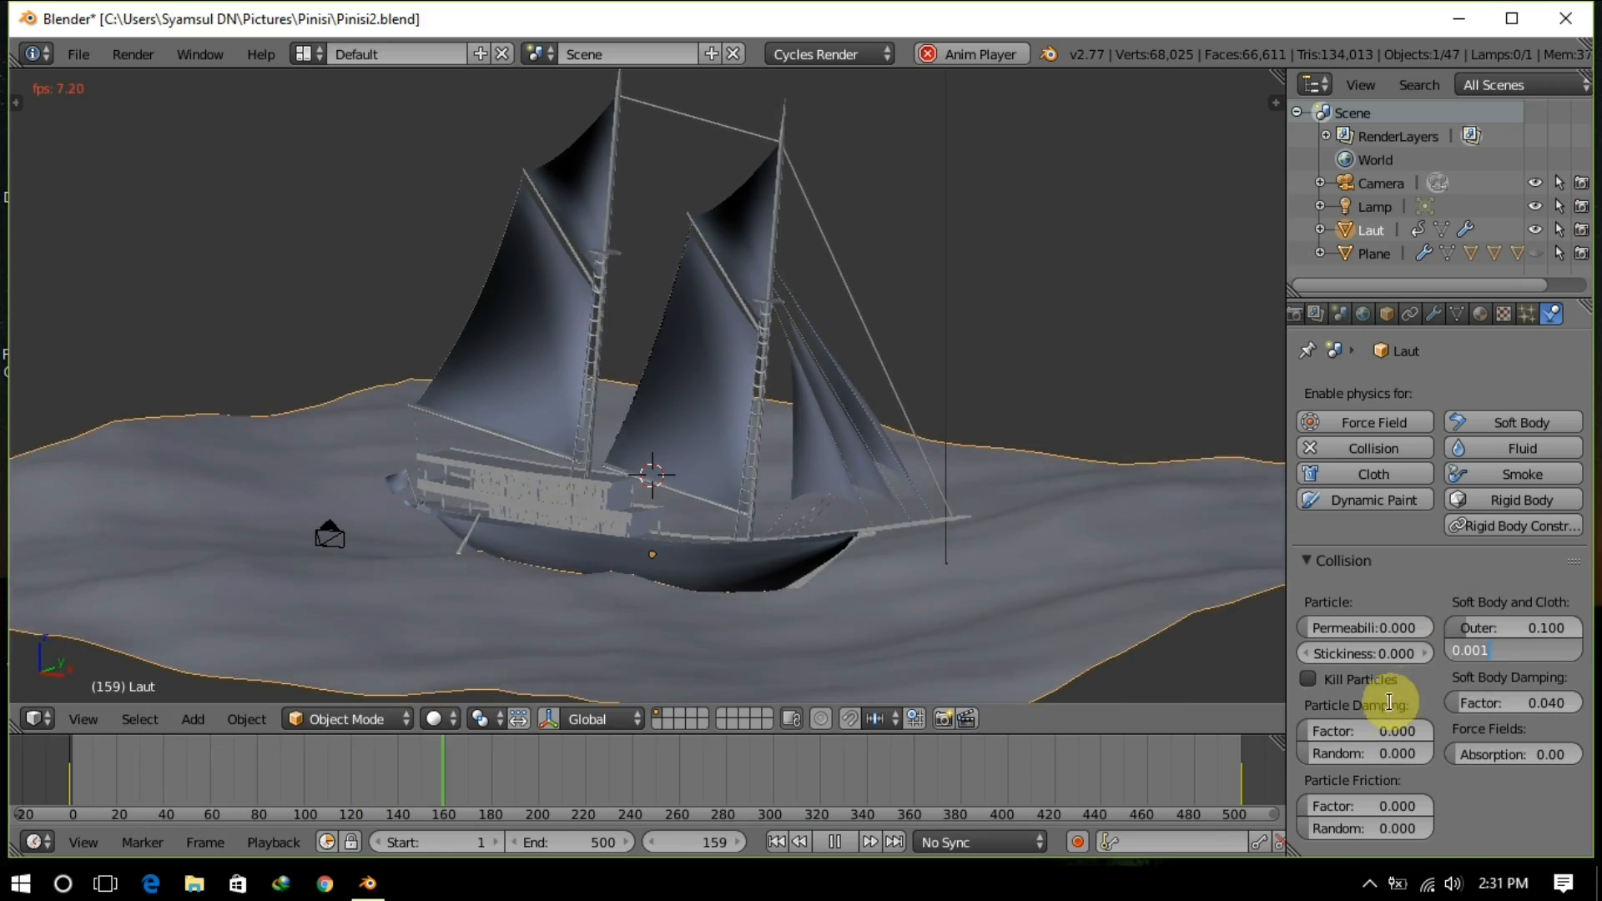
Step: Set the ocean's Soft Body and Cloth collision Outer distance to 0.5
left_click(1484, 628)
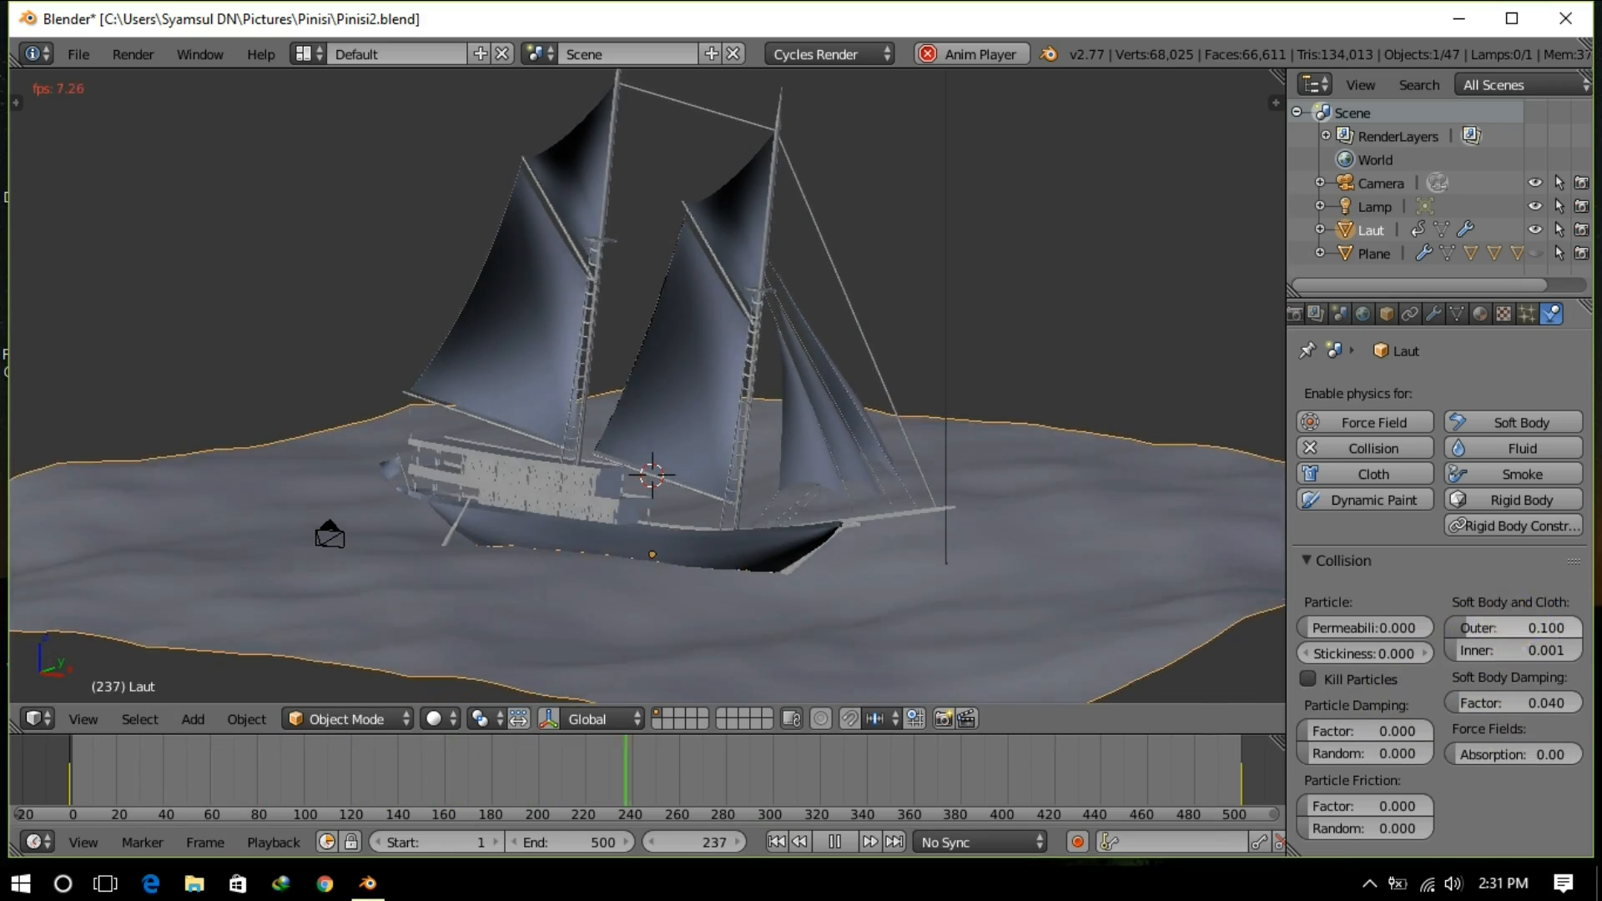
type("0.5")
key("Return")
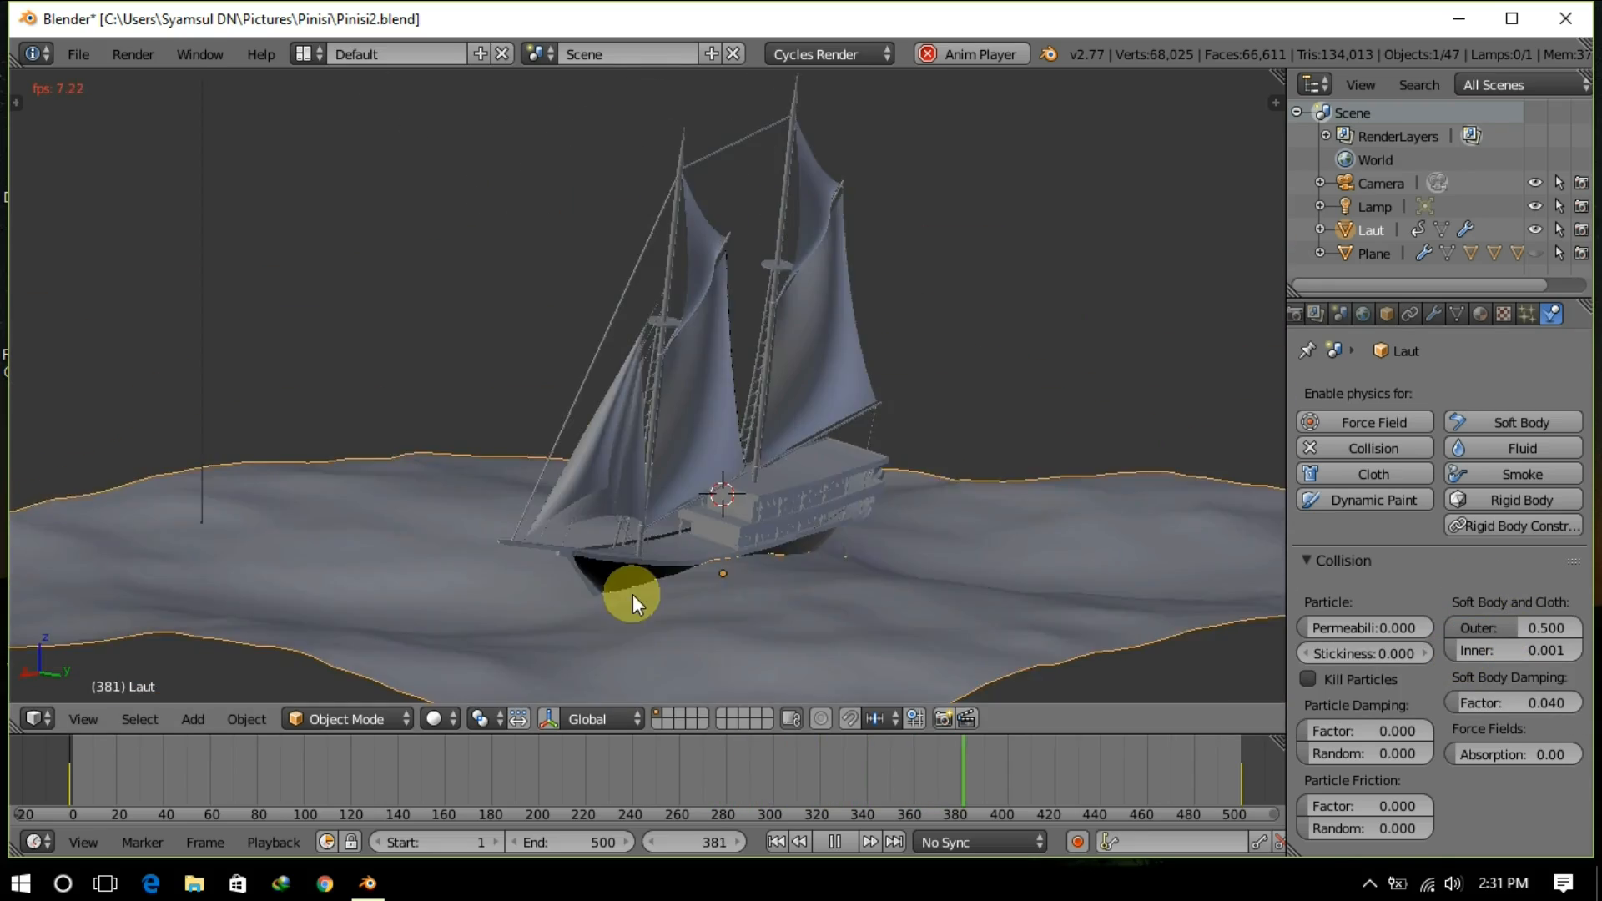
Step: Try a collision Outer distance of 0.7 on the ocean and return it to 0.500
left_click(1450, 628)
type("0.7")
key("Return")
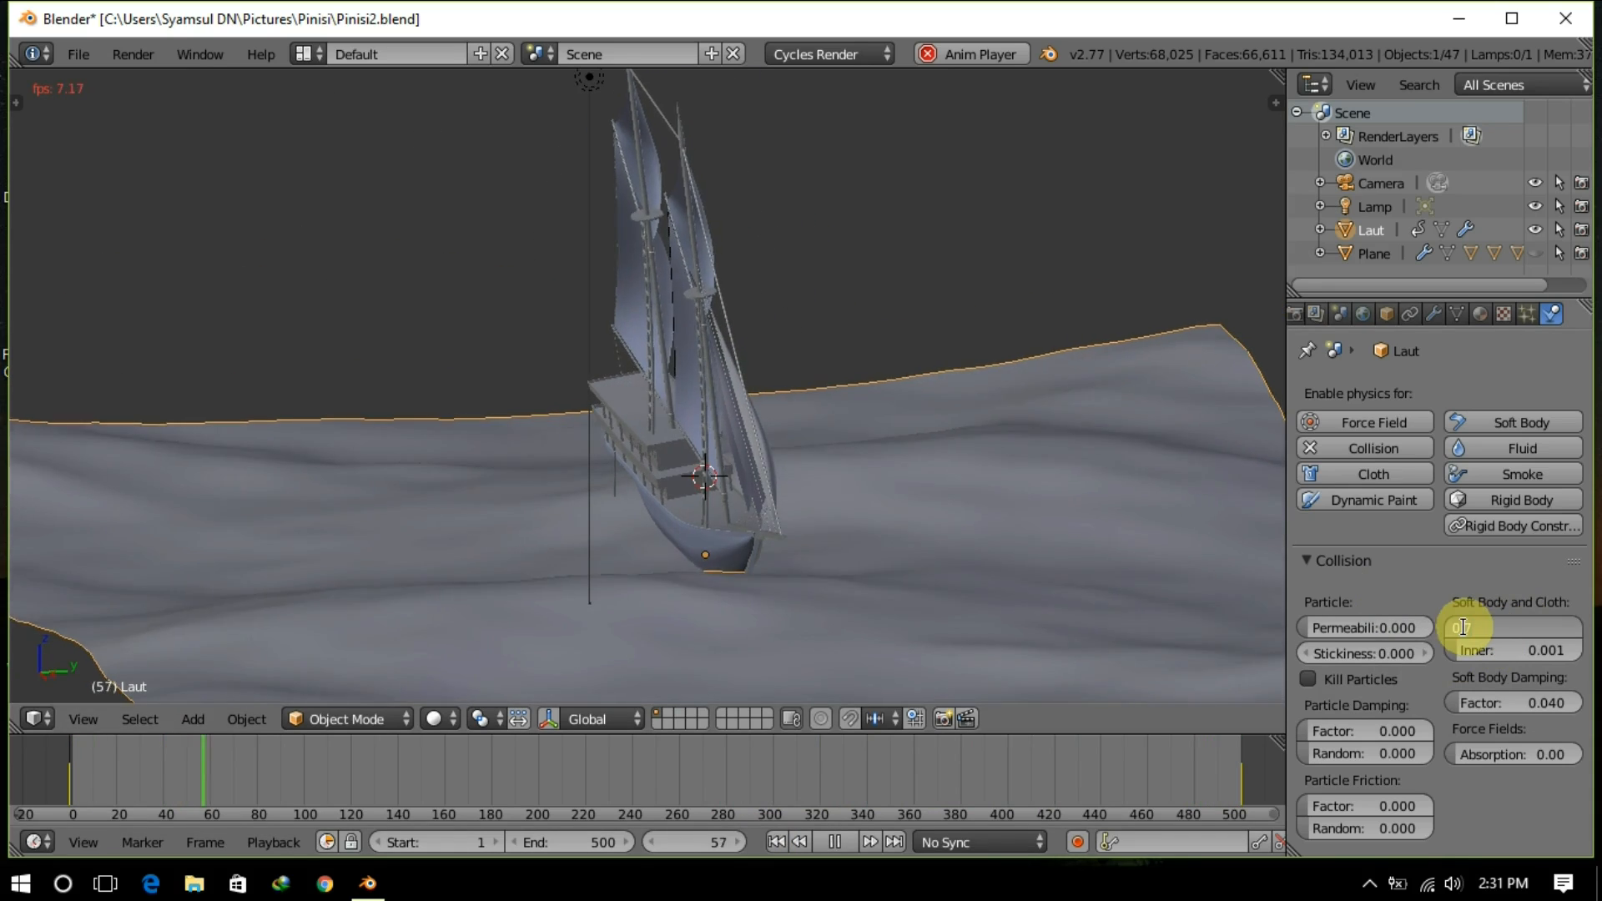
left_click(1453, 627)
left_click(1451, 627)
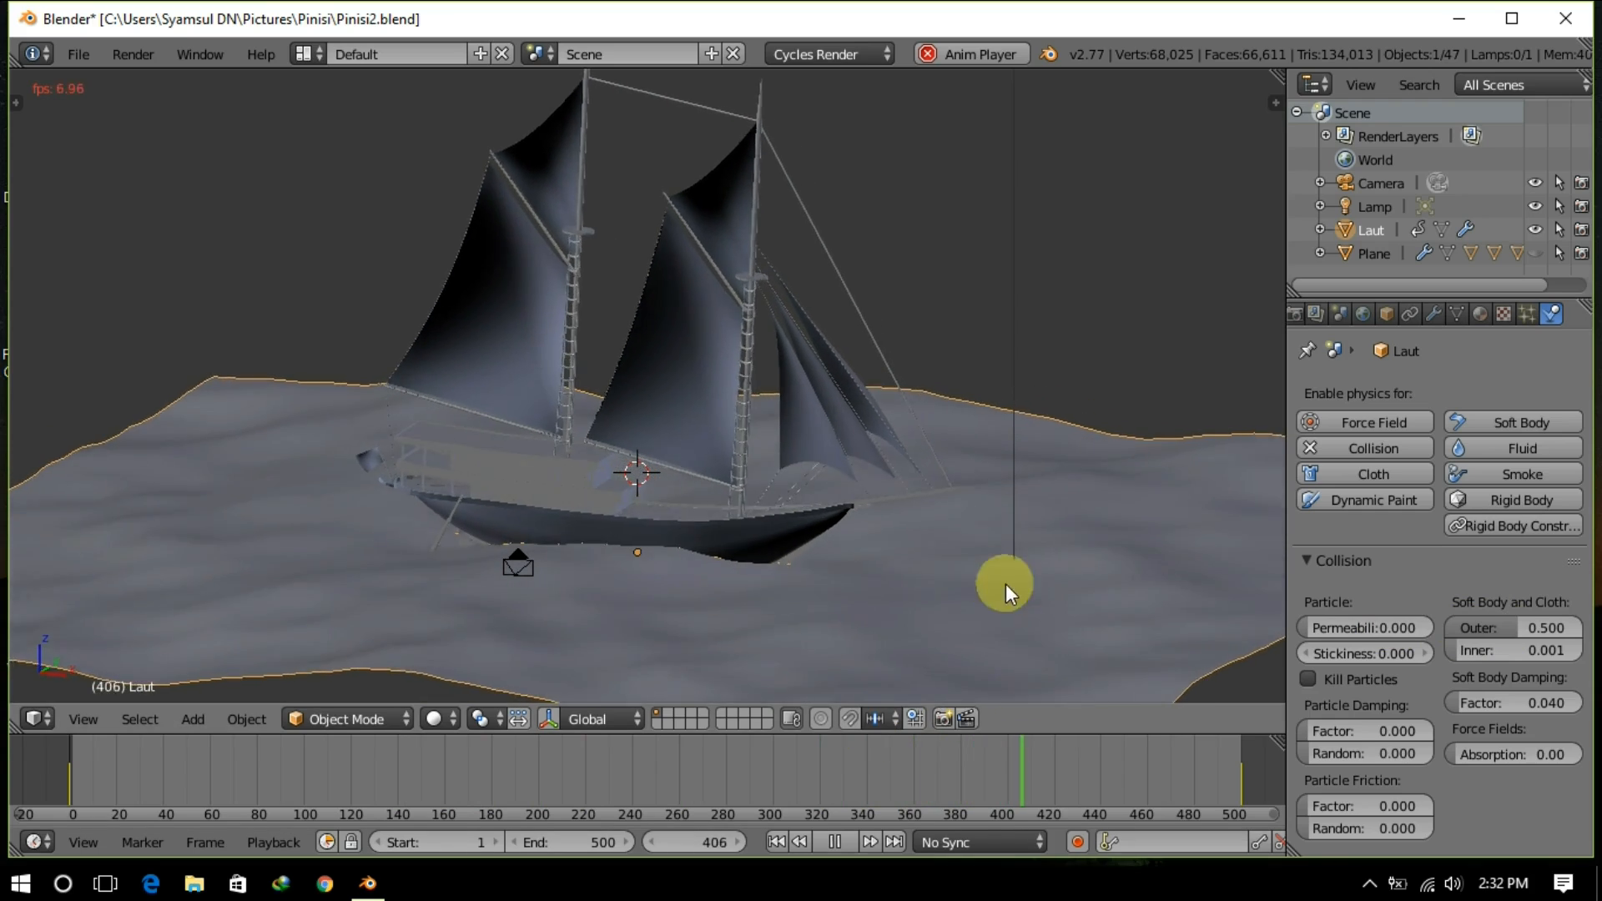
Step: Set the ocean's wave Alignment to 10.000 and Damping to 0.815, showing the scene in wireframe
left_click(1434, 313)
left_click_drag(1510, 665, 1585, 666)
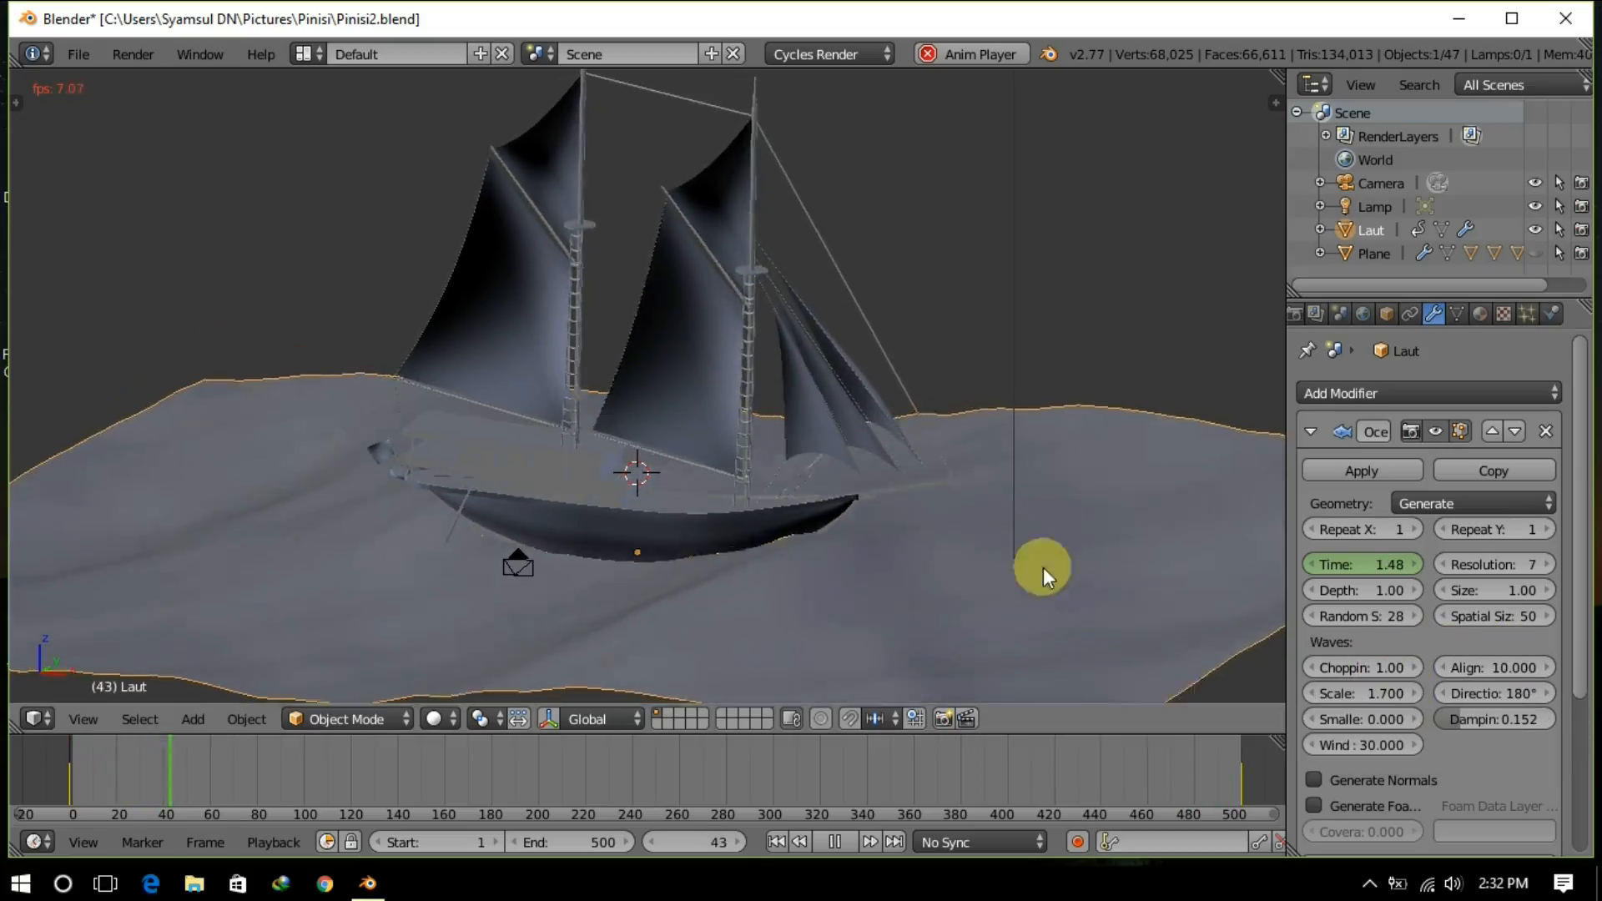
key("z")
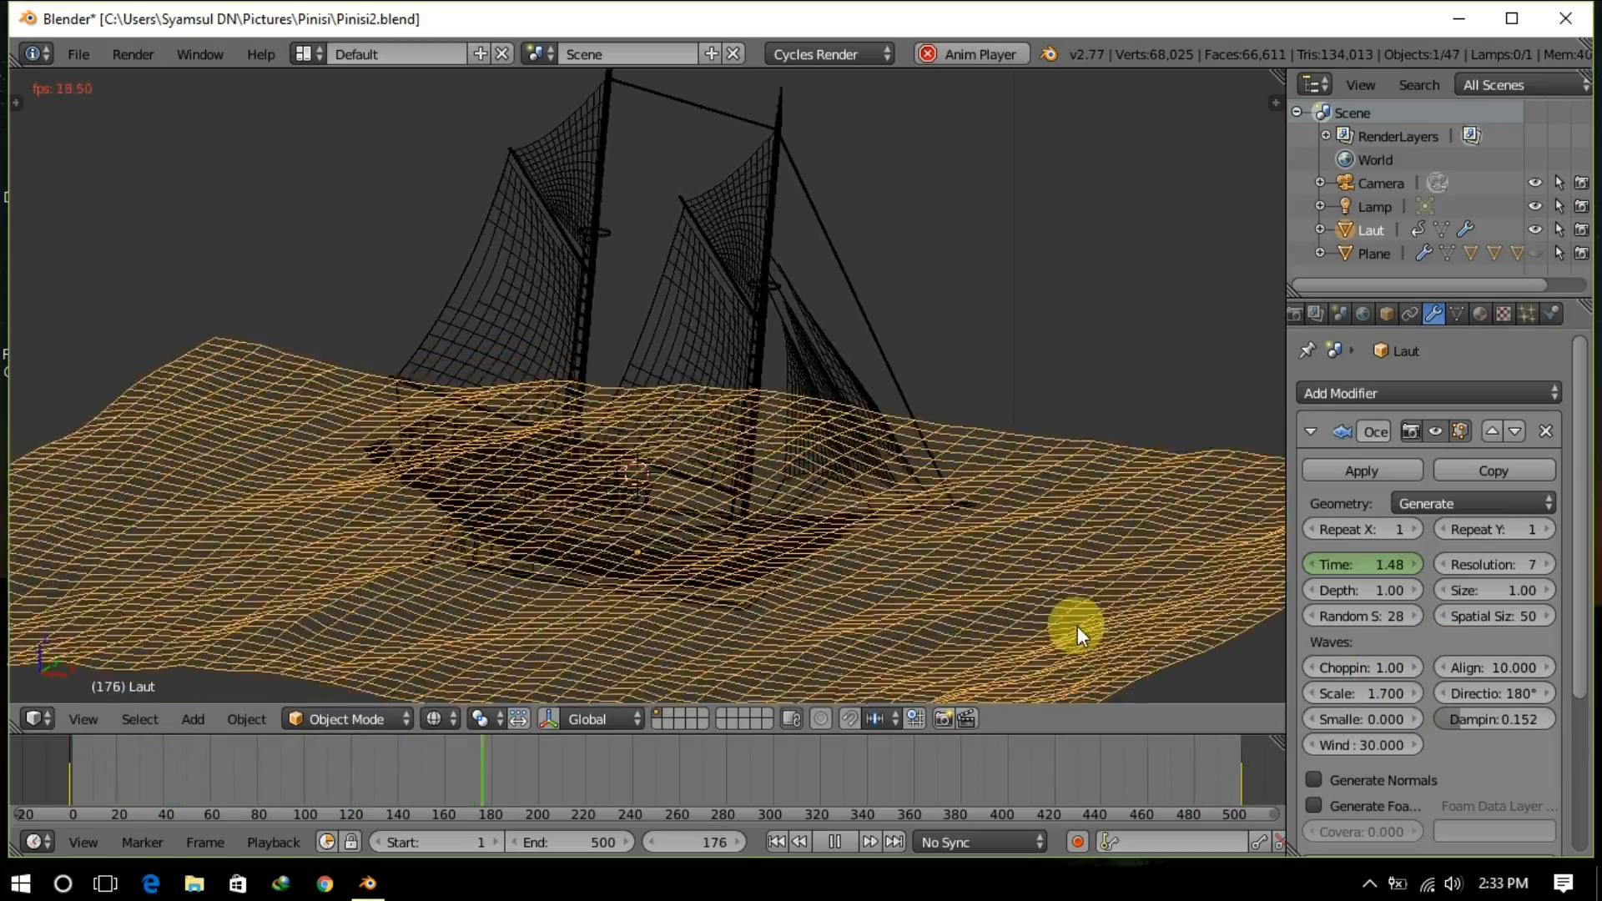
scroll(1455, 645, "down", 4)
left_click_drag(1457, 578, 1535, 577)
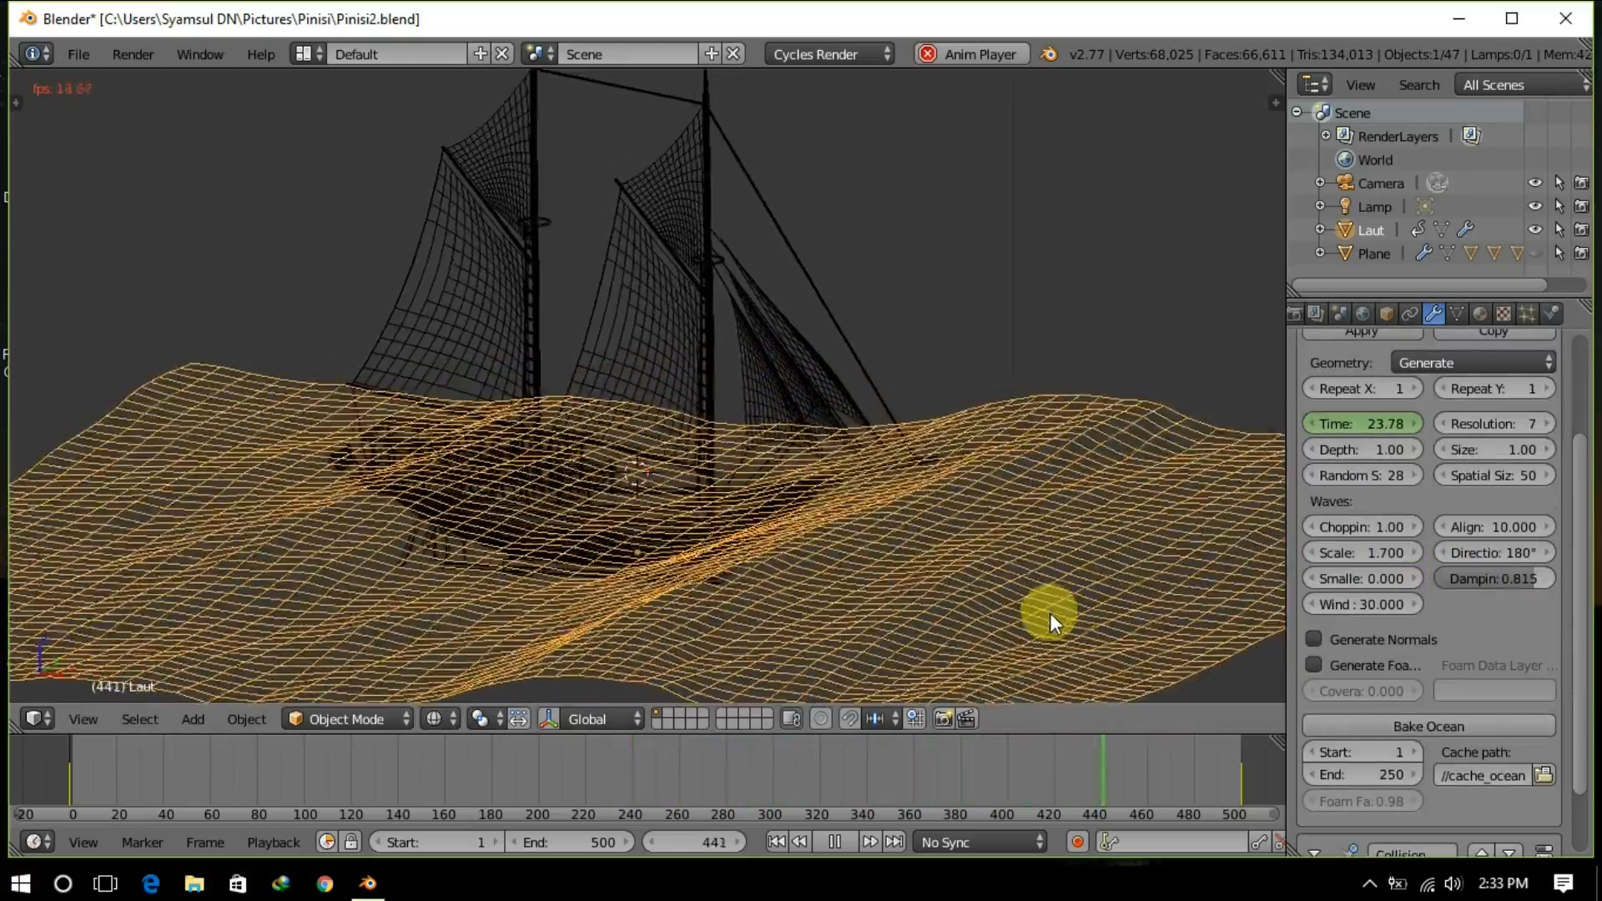
Step: Set the ocean bake End frame to 500 and the Wind velocity to 52.100
left_click(1368, 776)
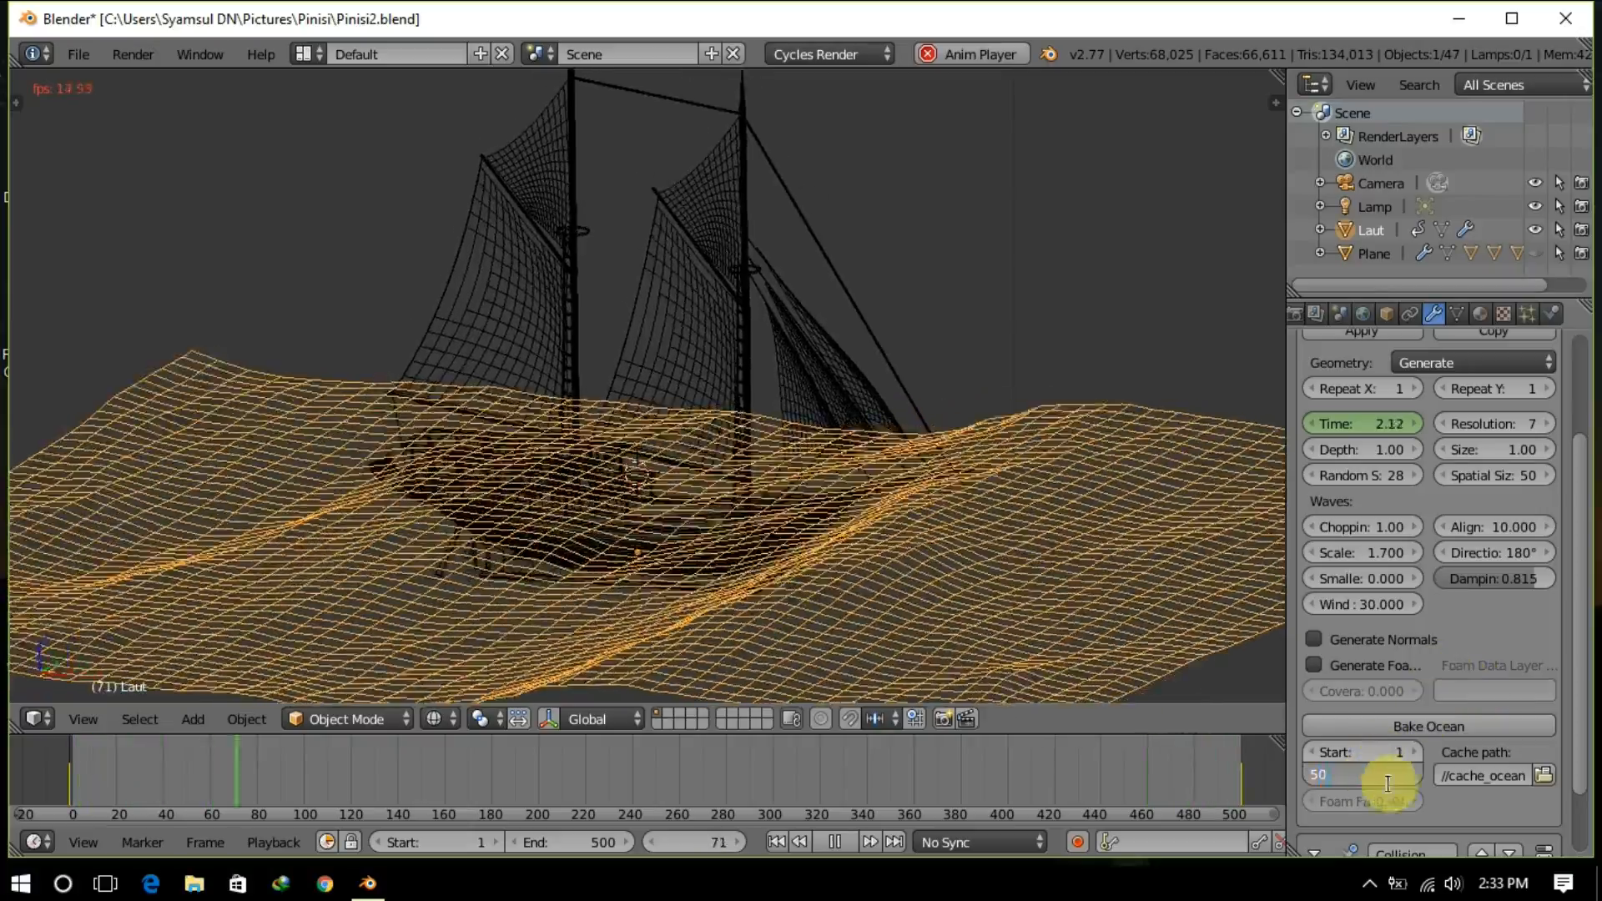
scroll(1418, 601, "up", 4)
left_click_drag(1344, 744, 1451, 744)
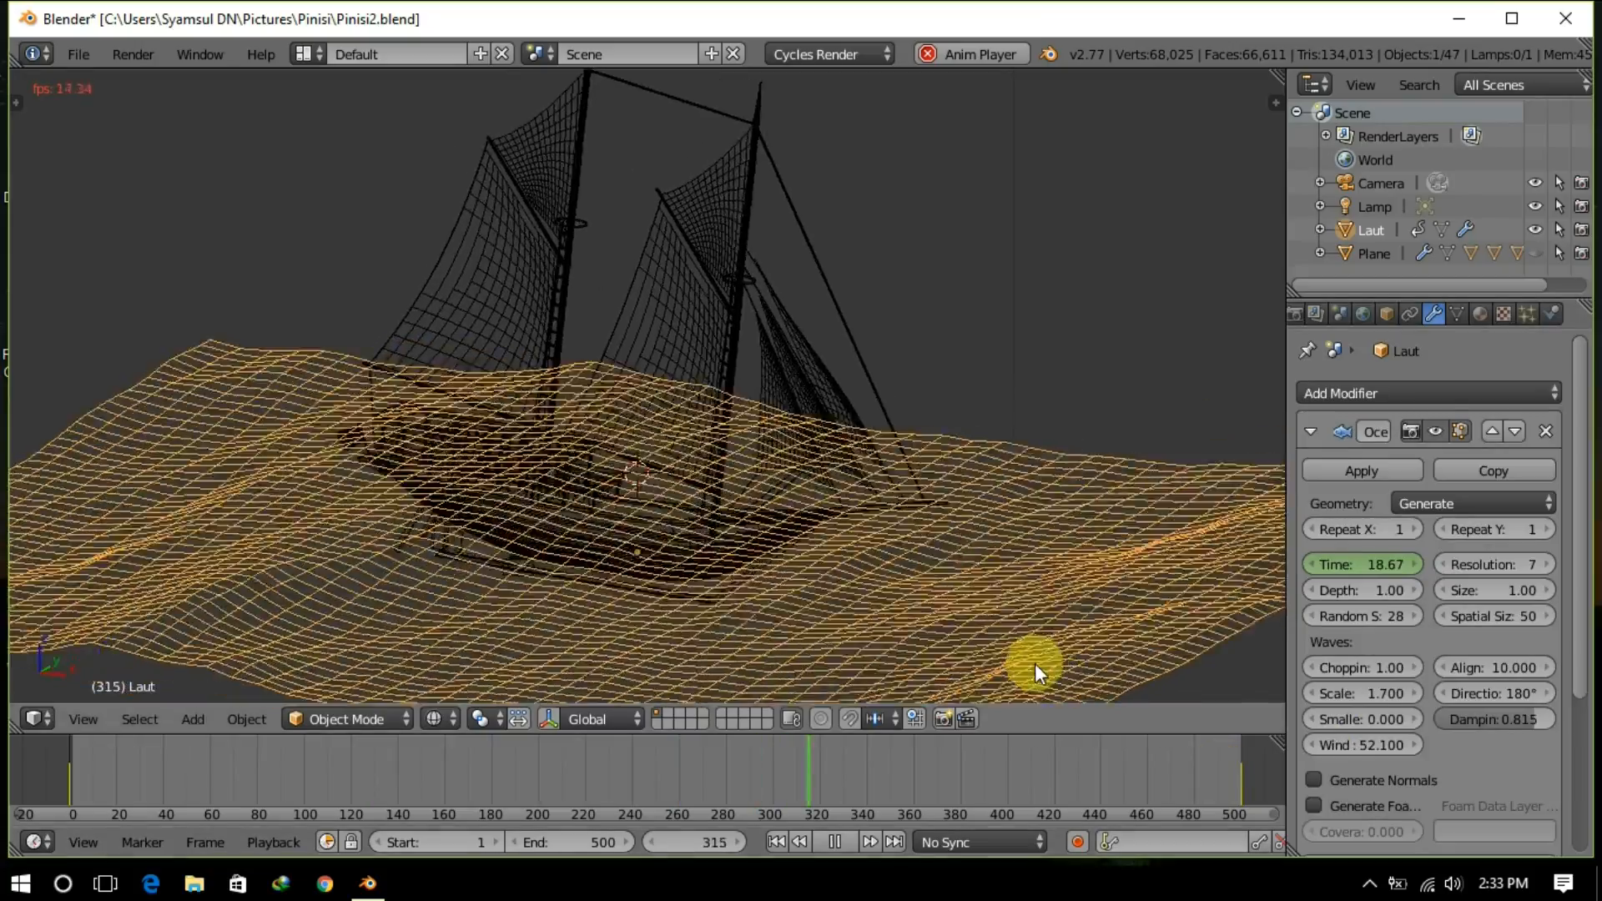
Step: Keyframe the Laut ocean's Time at 40.00 at the end of the animation and lower its Wind velocity to 6.900
key("a")
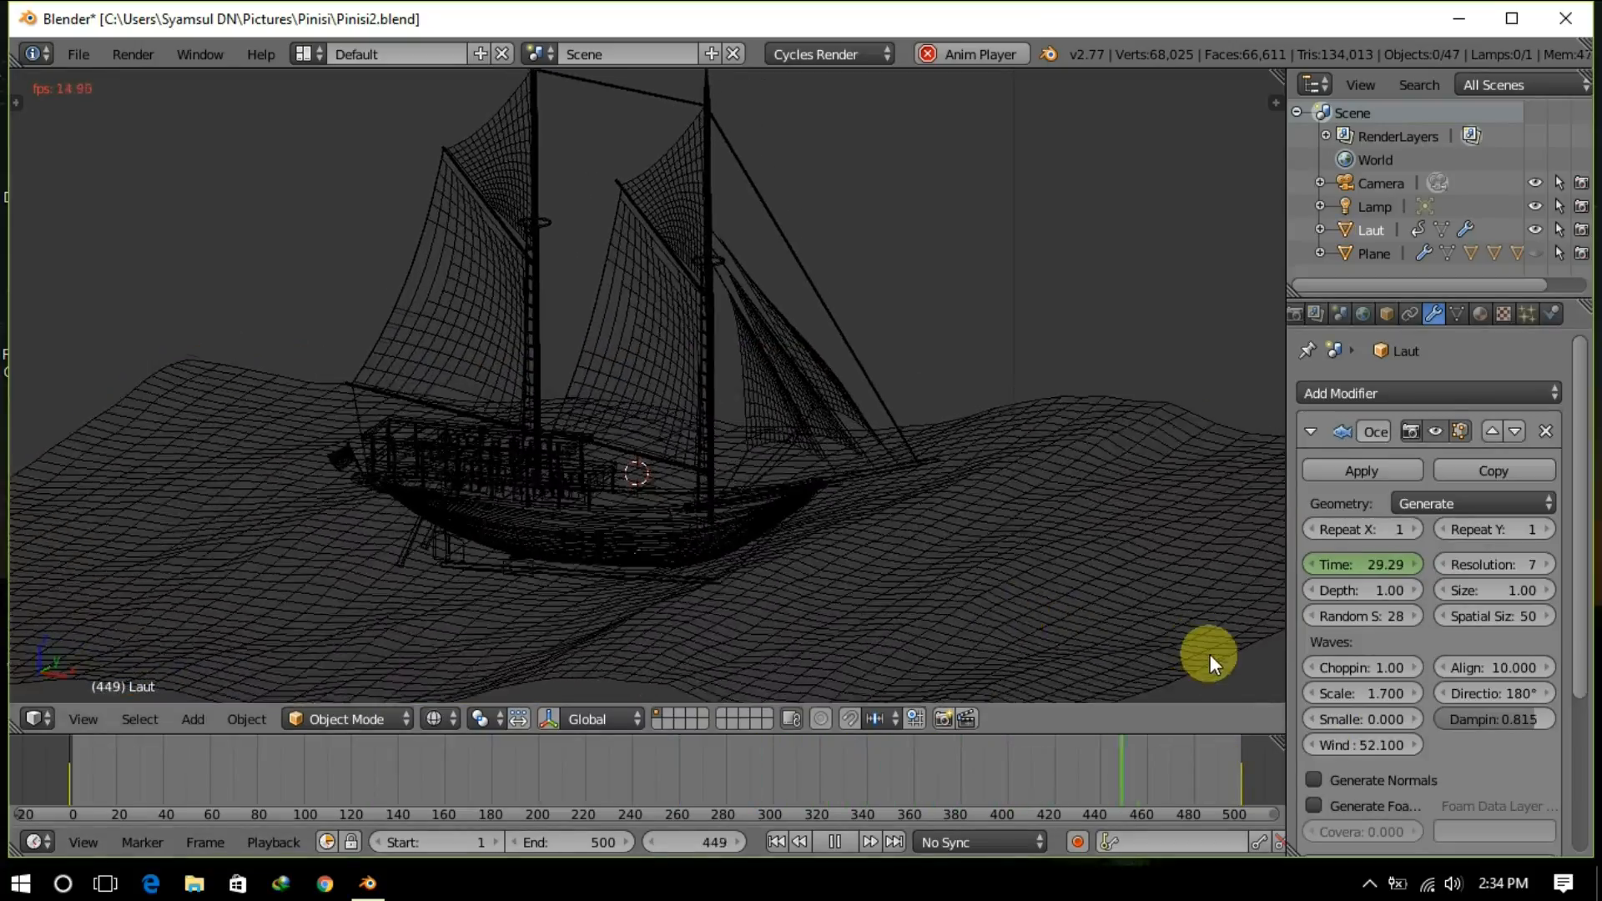
right_click(1214, 580)
scroll(1462, 643, "down", 4)
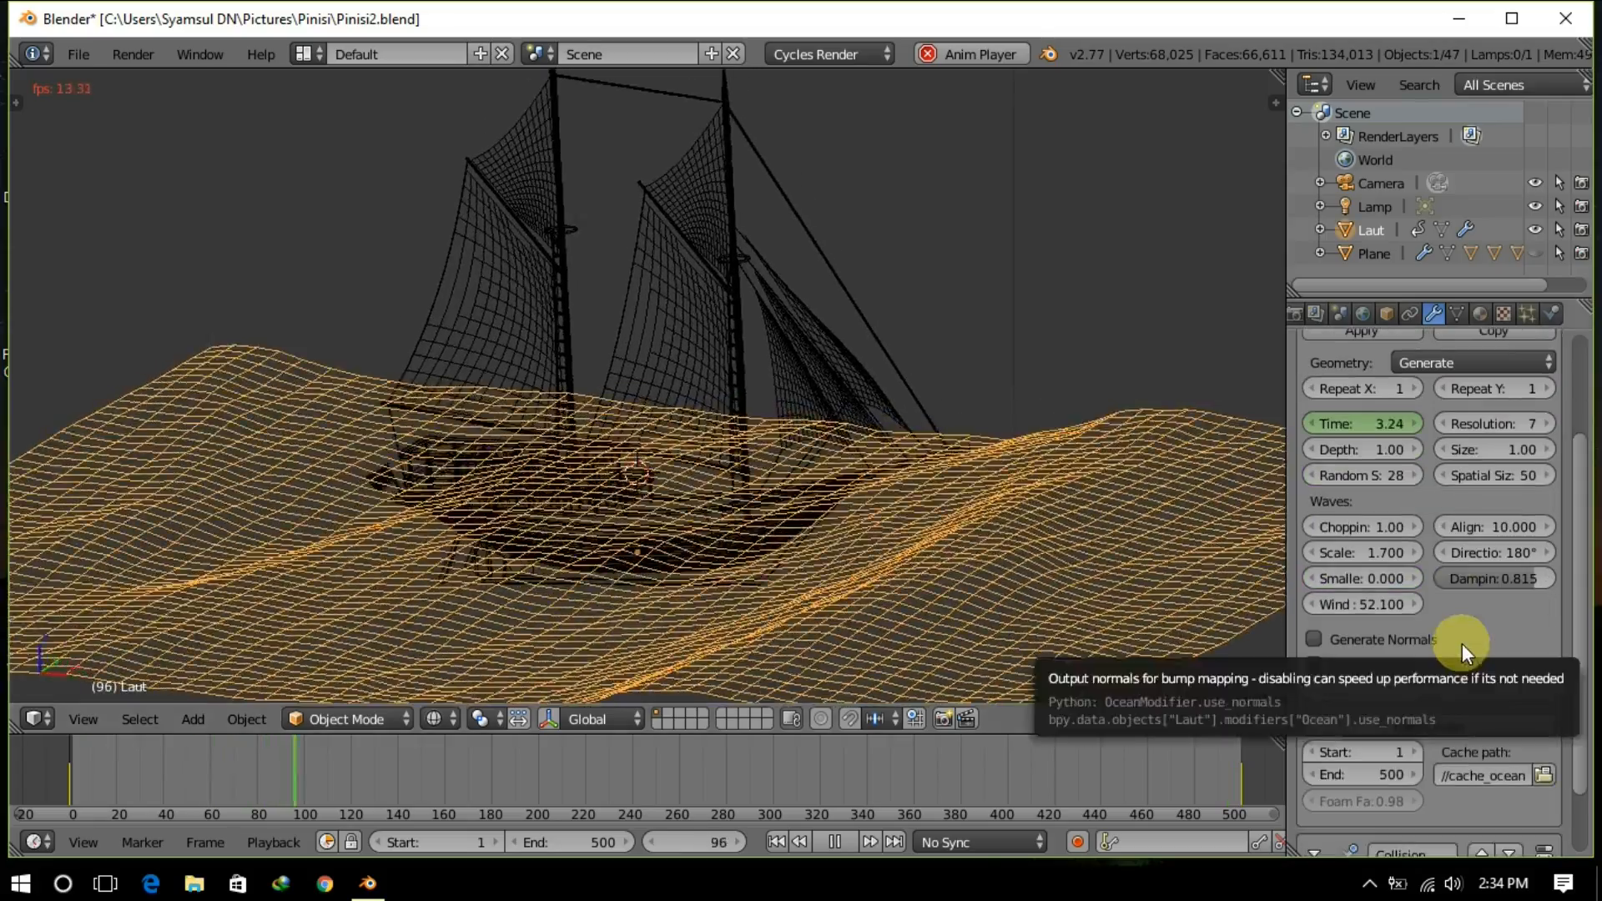
key("alt+a")
left_click(1243, 776)
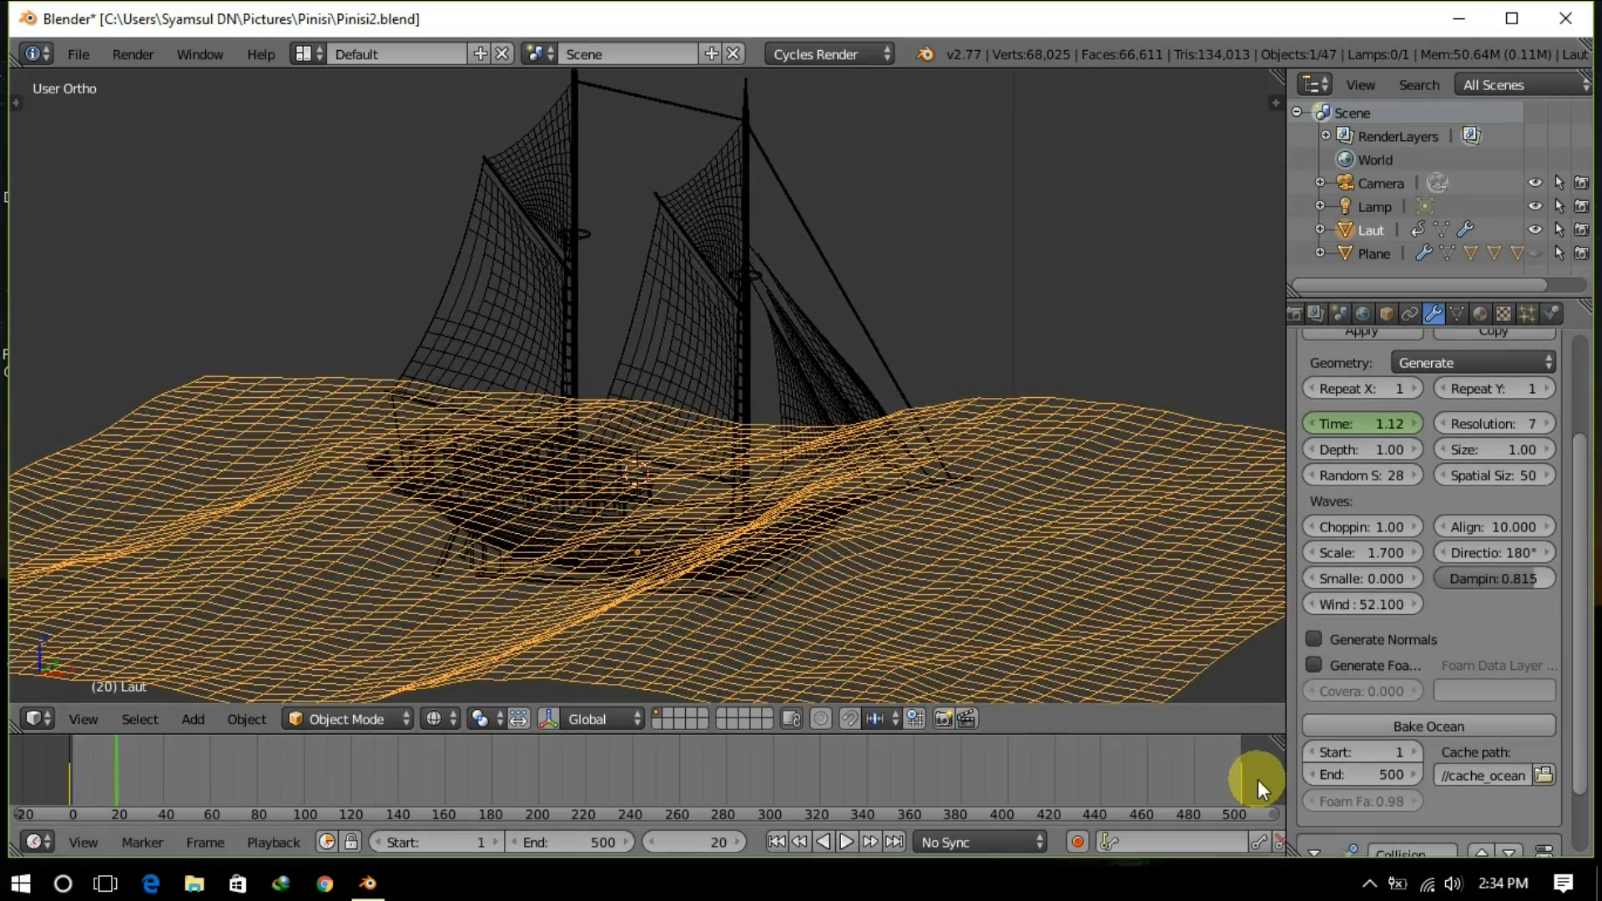
key("i")
right_click(1391, 422)
left_click(1393, 415)
left_click(844, 842)
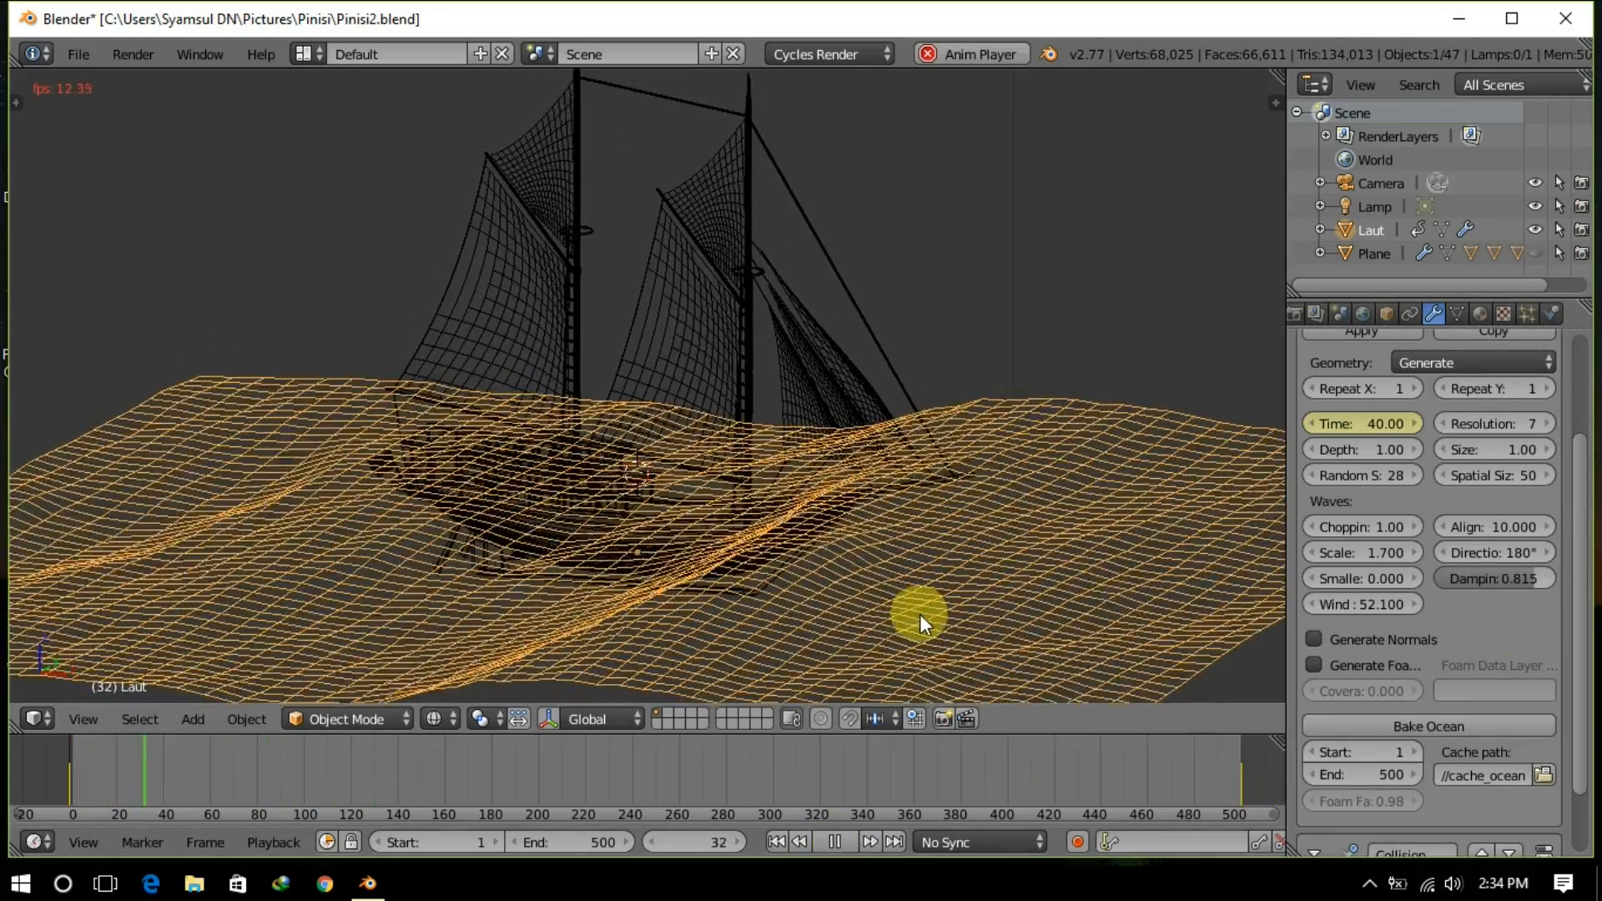
left_click_drag(1376, 604, 1392, 604)
left_click(781, 838)
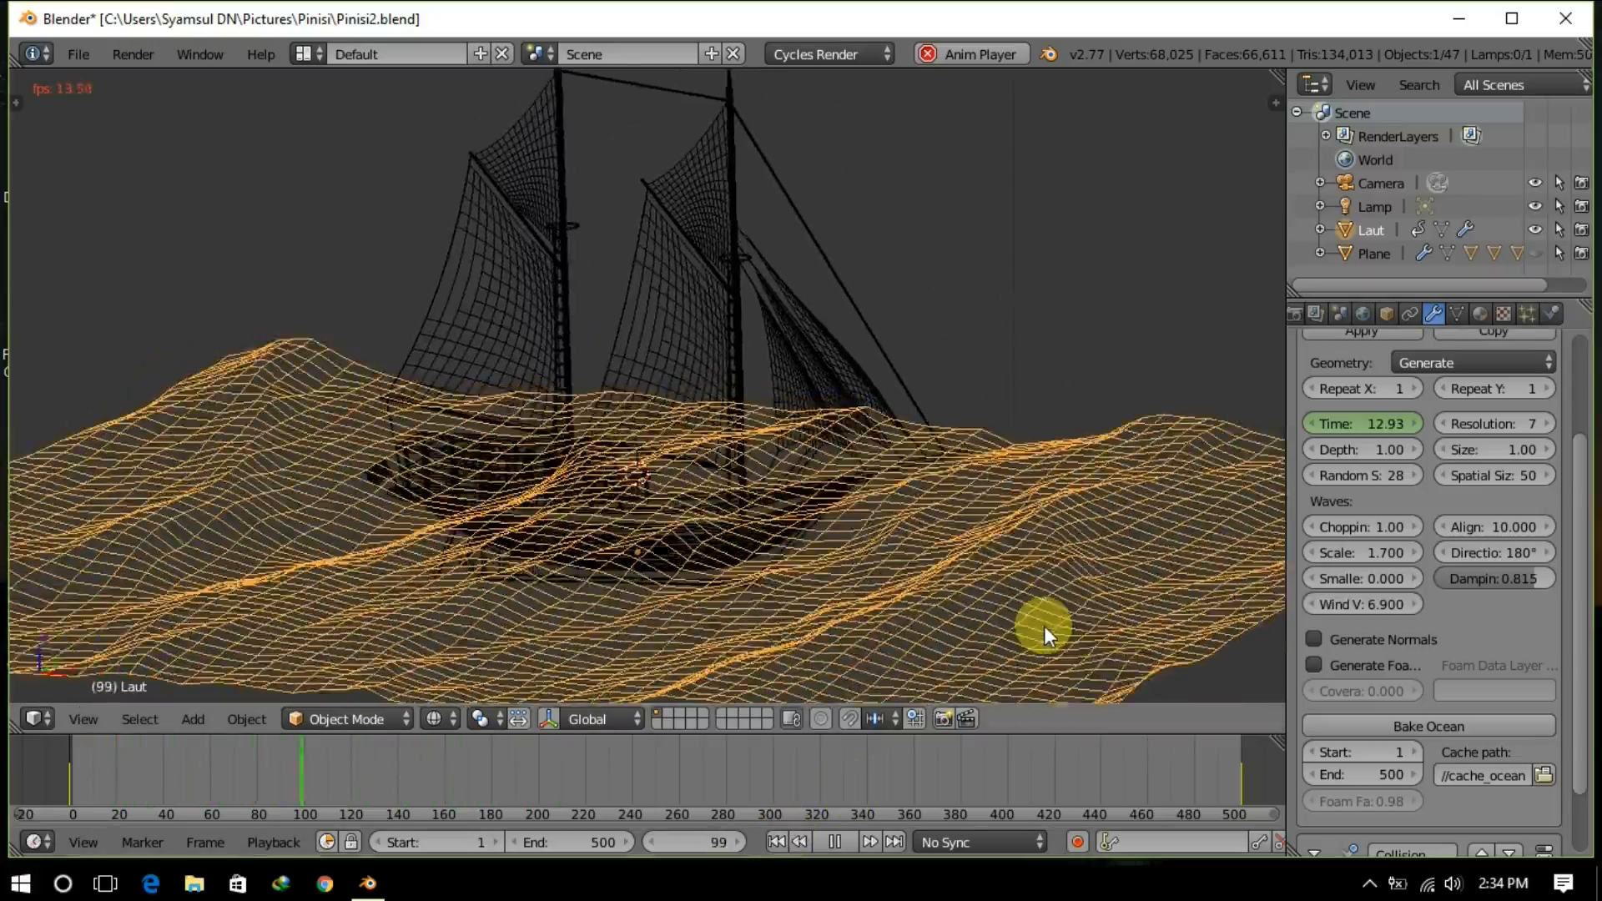
Step: Bring up the Plane's soft body physics settings and display the scene in solid shading
right_click(963, 619)
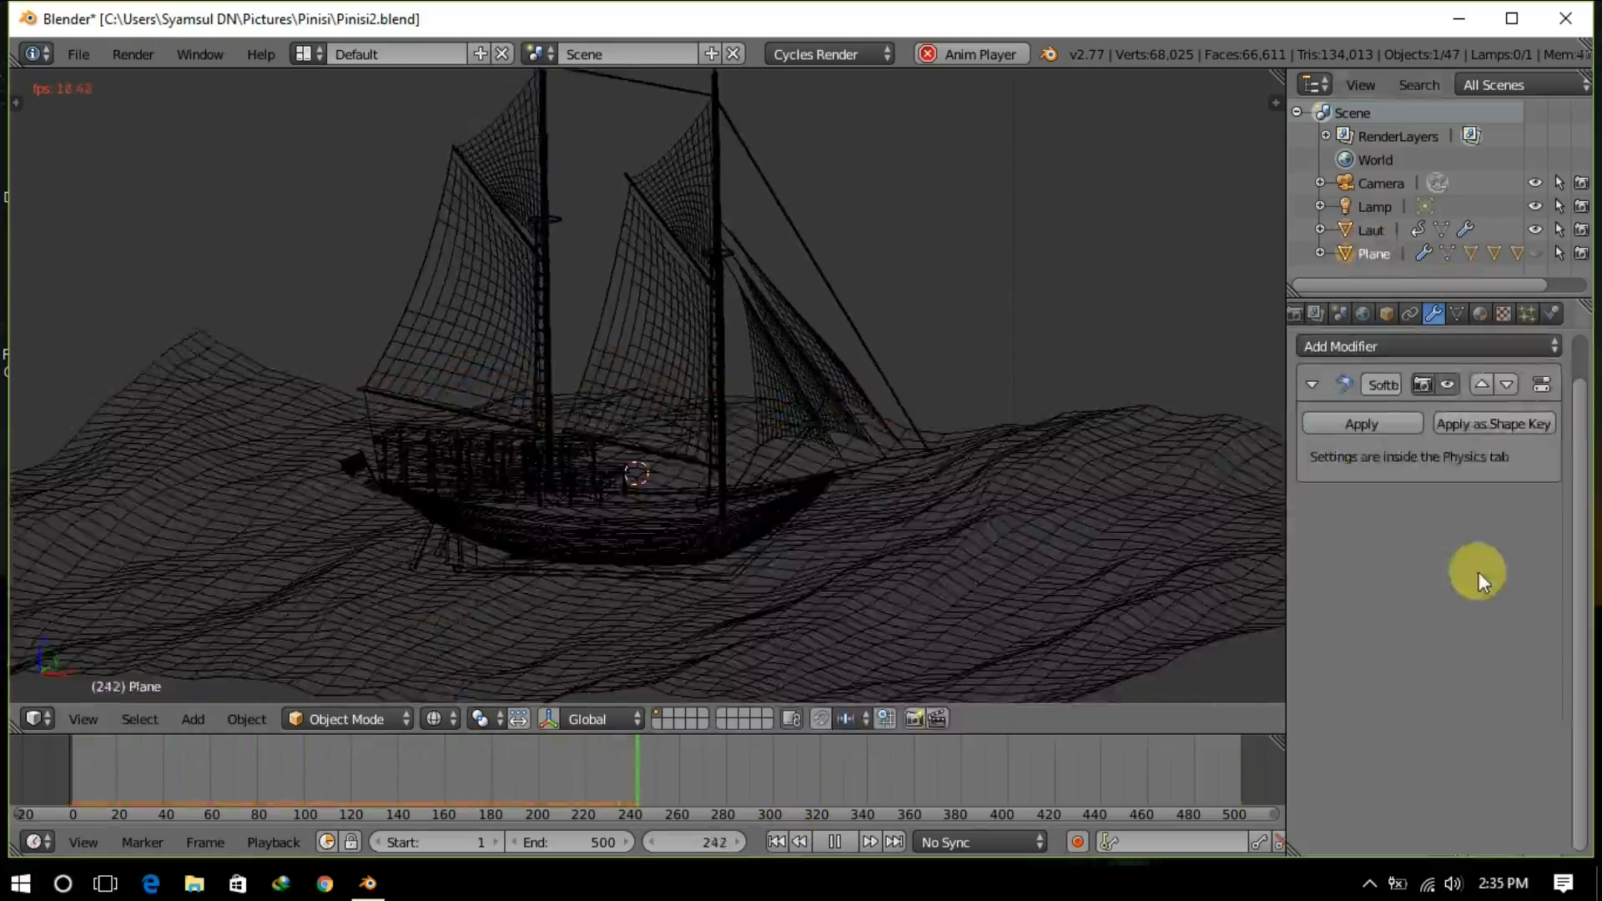
left_click(1551, 314)
left_click_drag(1442, 620, 1408, 644)
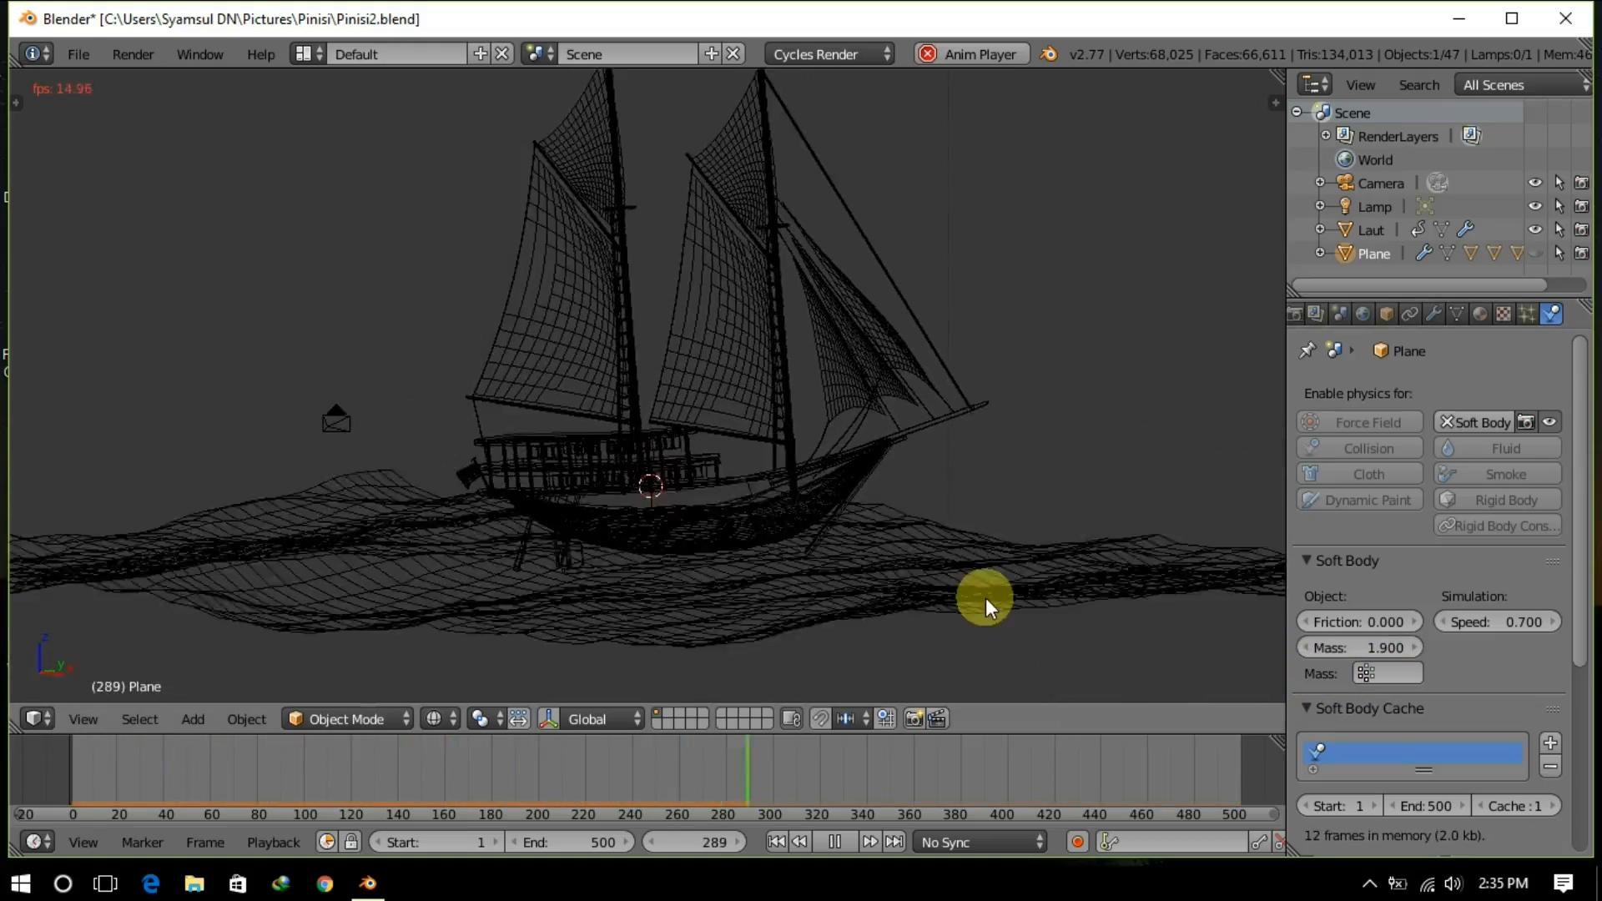
key("z")
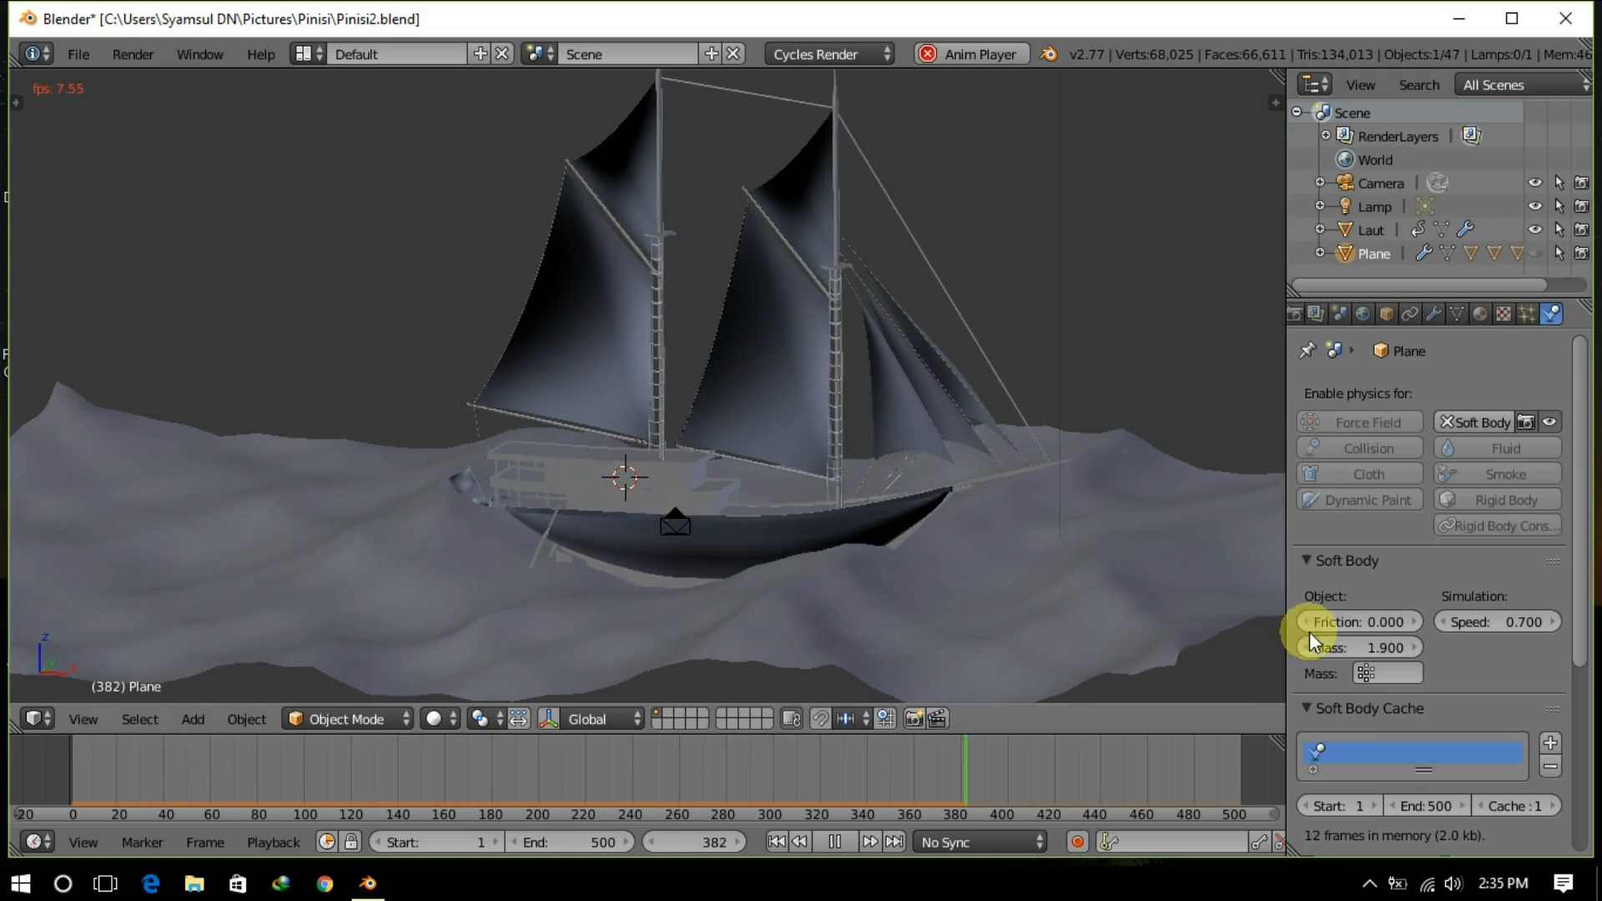
Step: Reduce the Laut ocean's wave Scale to 1.200 in its Ocean modifier
right_click(1053, 600)
left_click(1433, 313)
left_click(1311, 647)
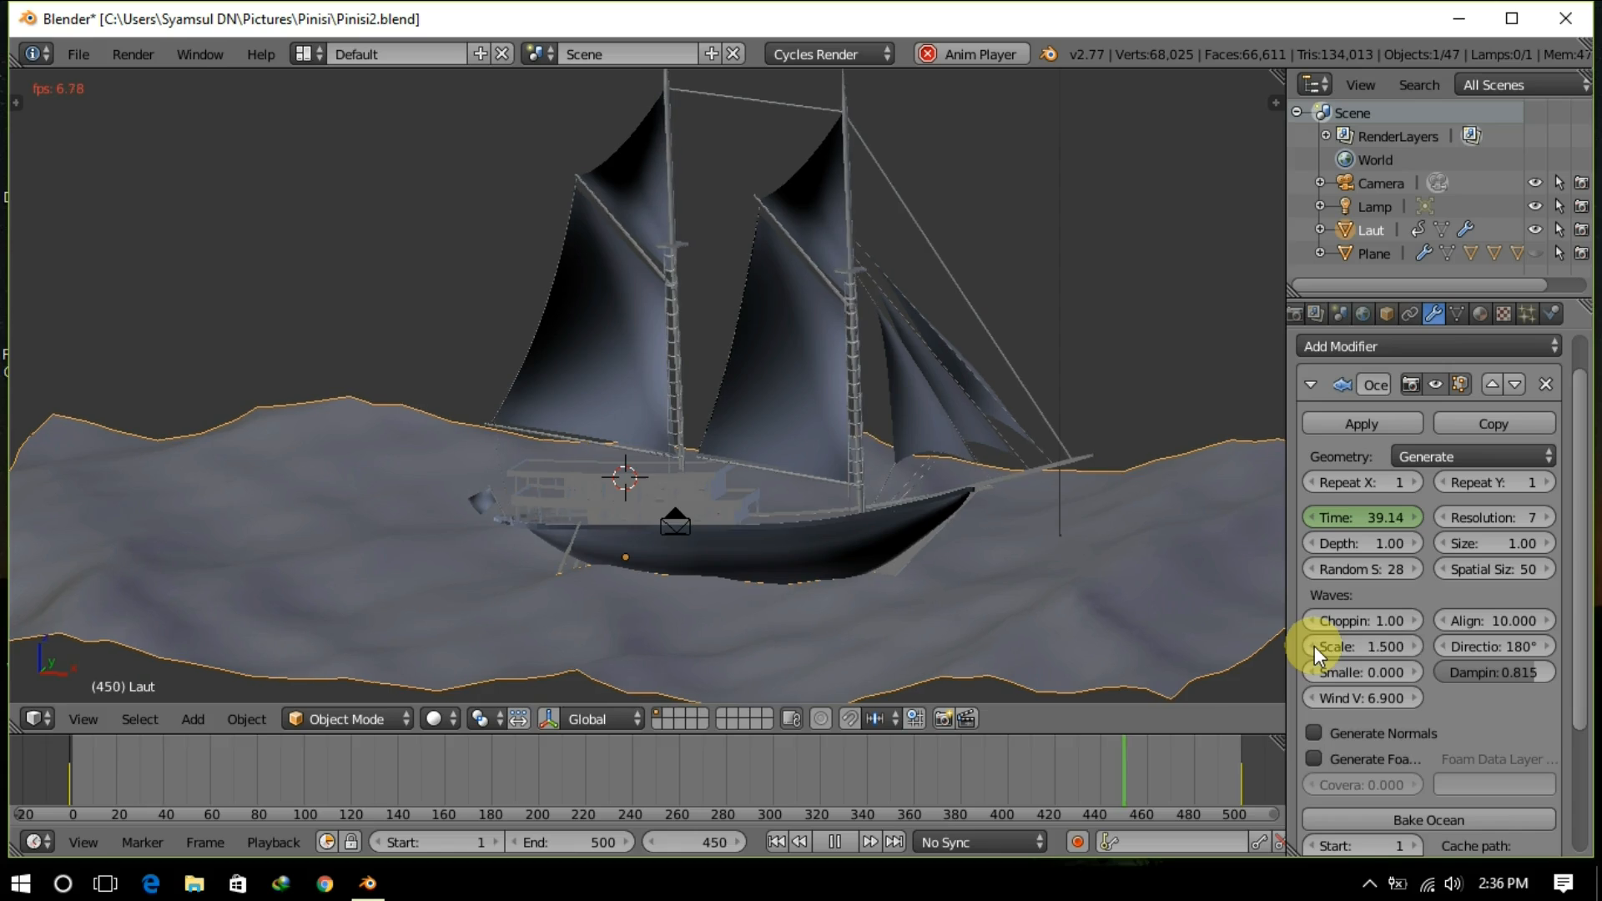
left_click(1311, 646)
left_click(1311, 646)
left_click(1311, 647)
left_click(1311, 646)
middle_click_drag(1098, 612, 1039, 633)
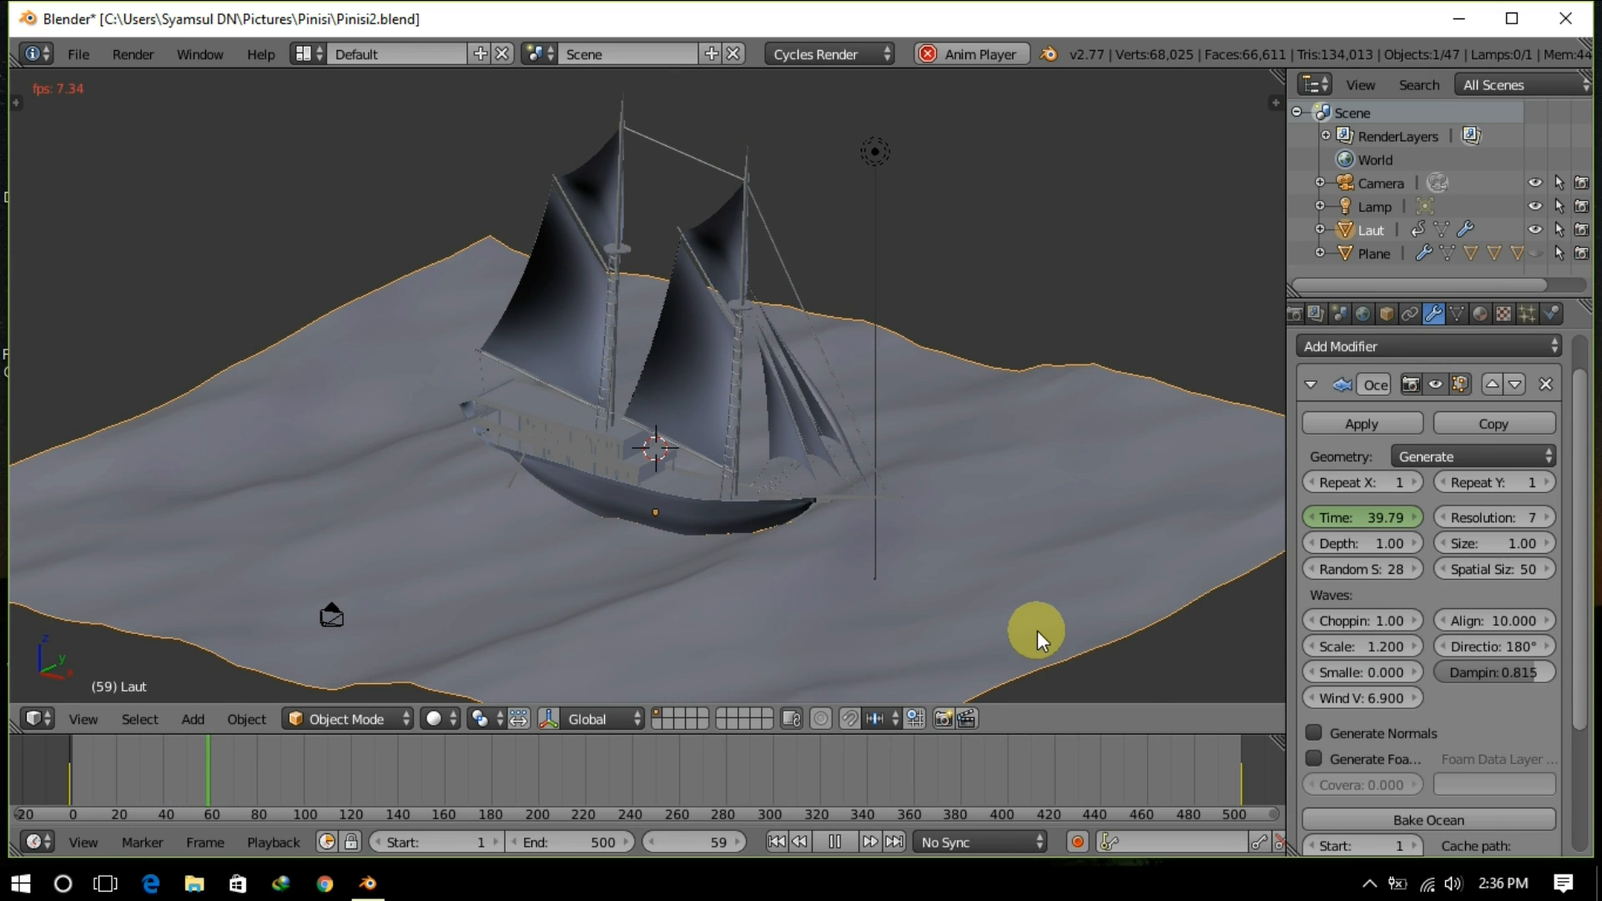
Step: Select the camera, look through it at frame 1 with playback stopped, and enable Lock Camera to View
right_click(338, 618)
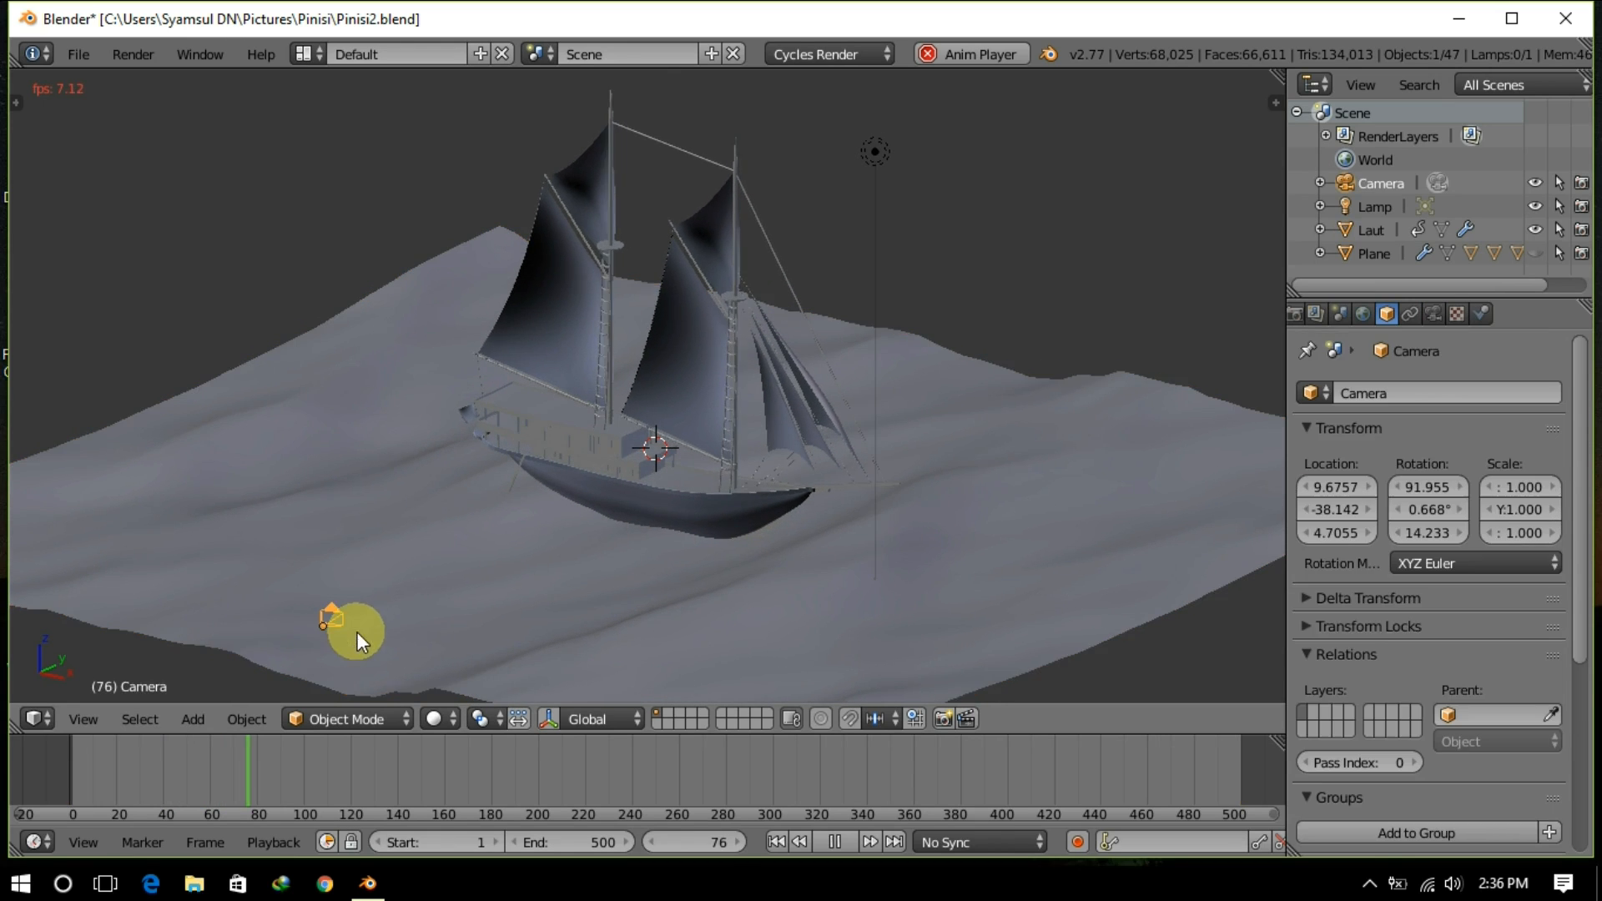
left_click(835, 844)
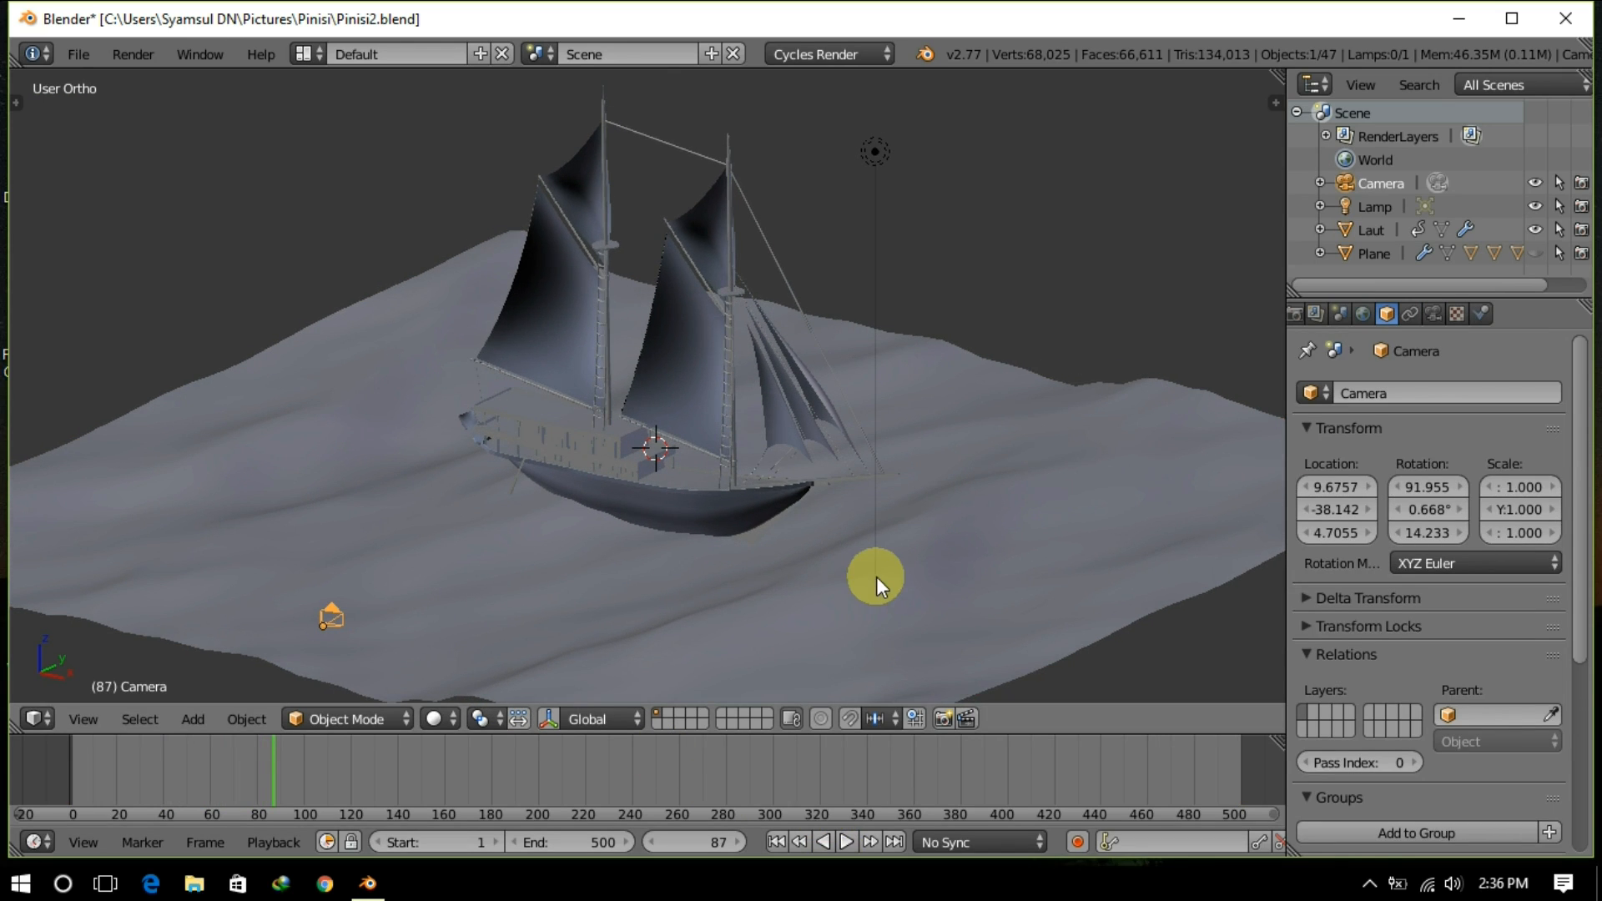
left_click(778, 842)
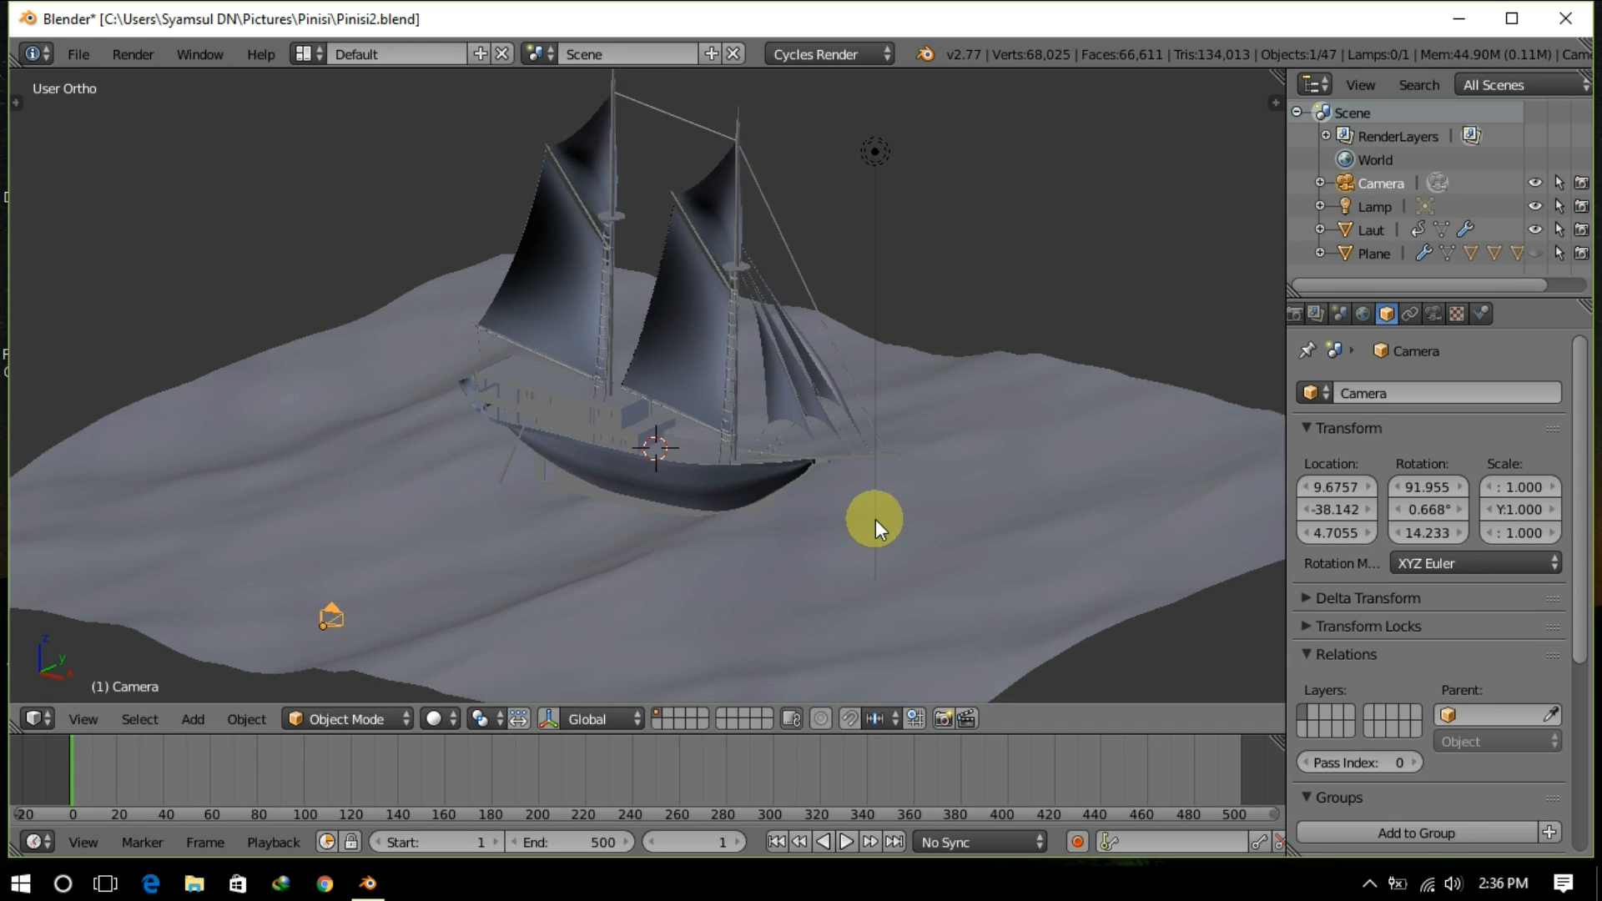
key("KP_0")
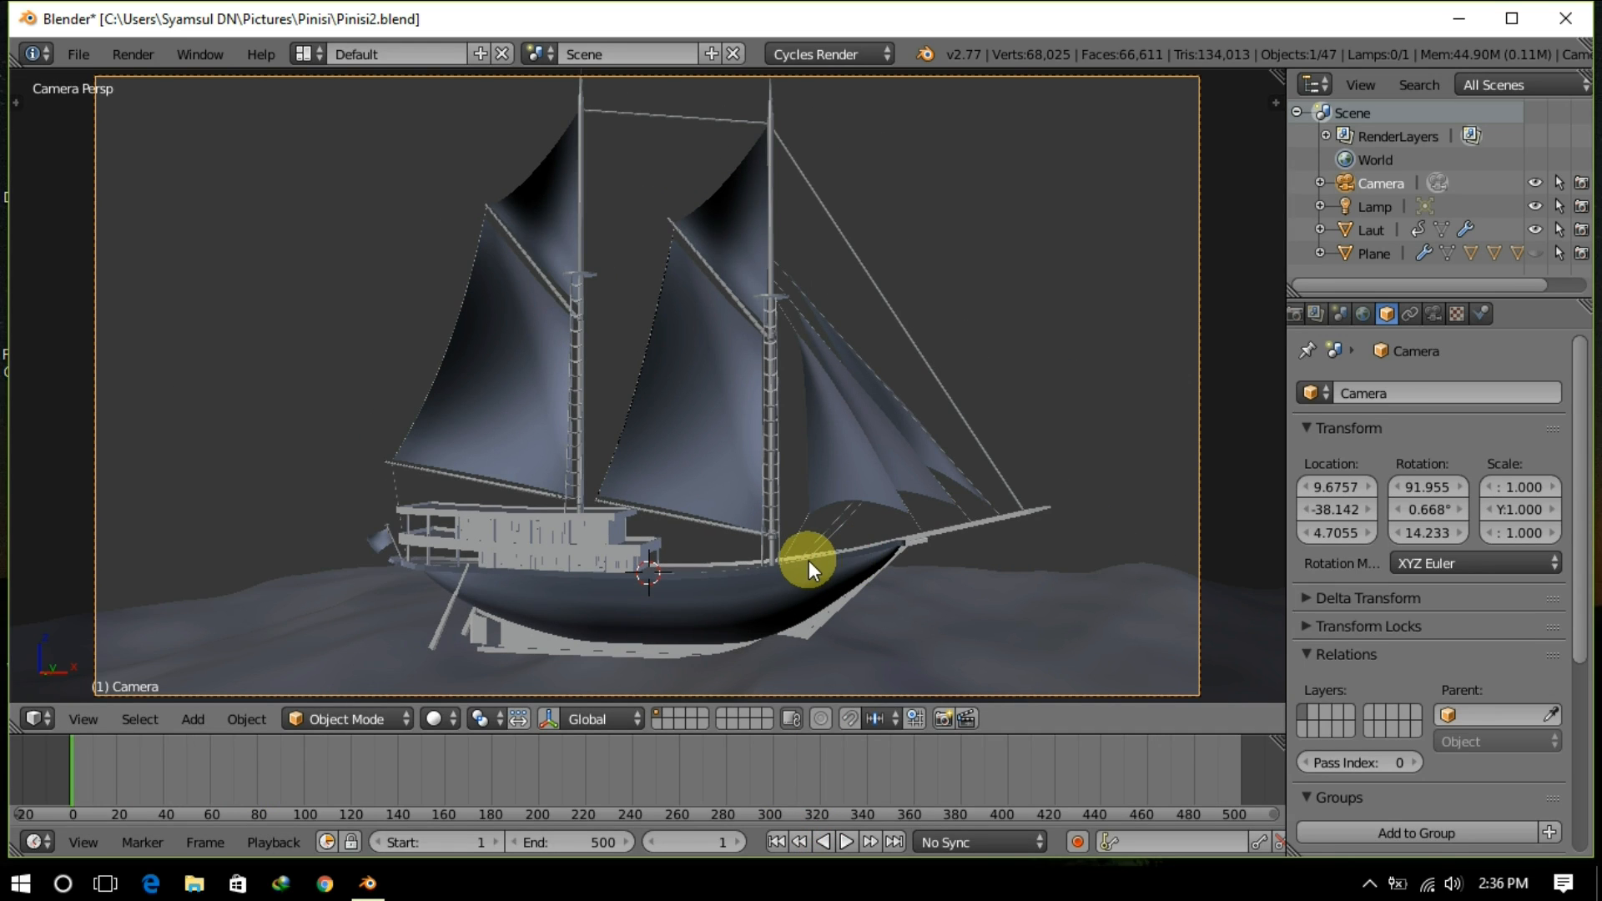
key("n")
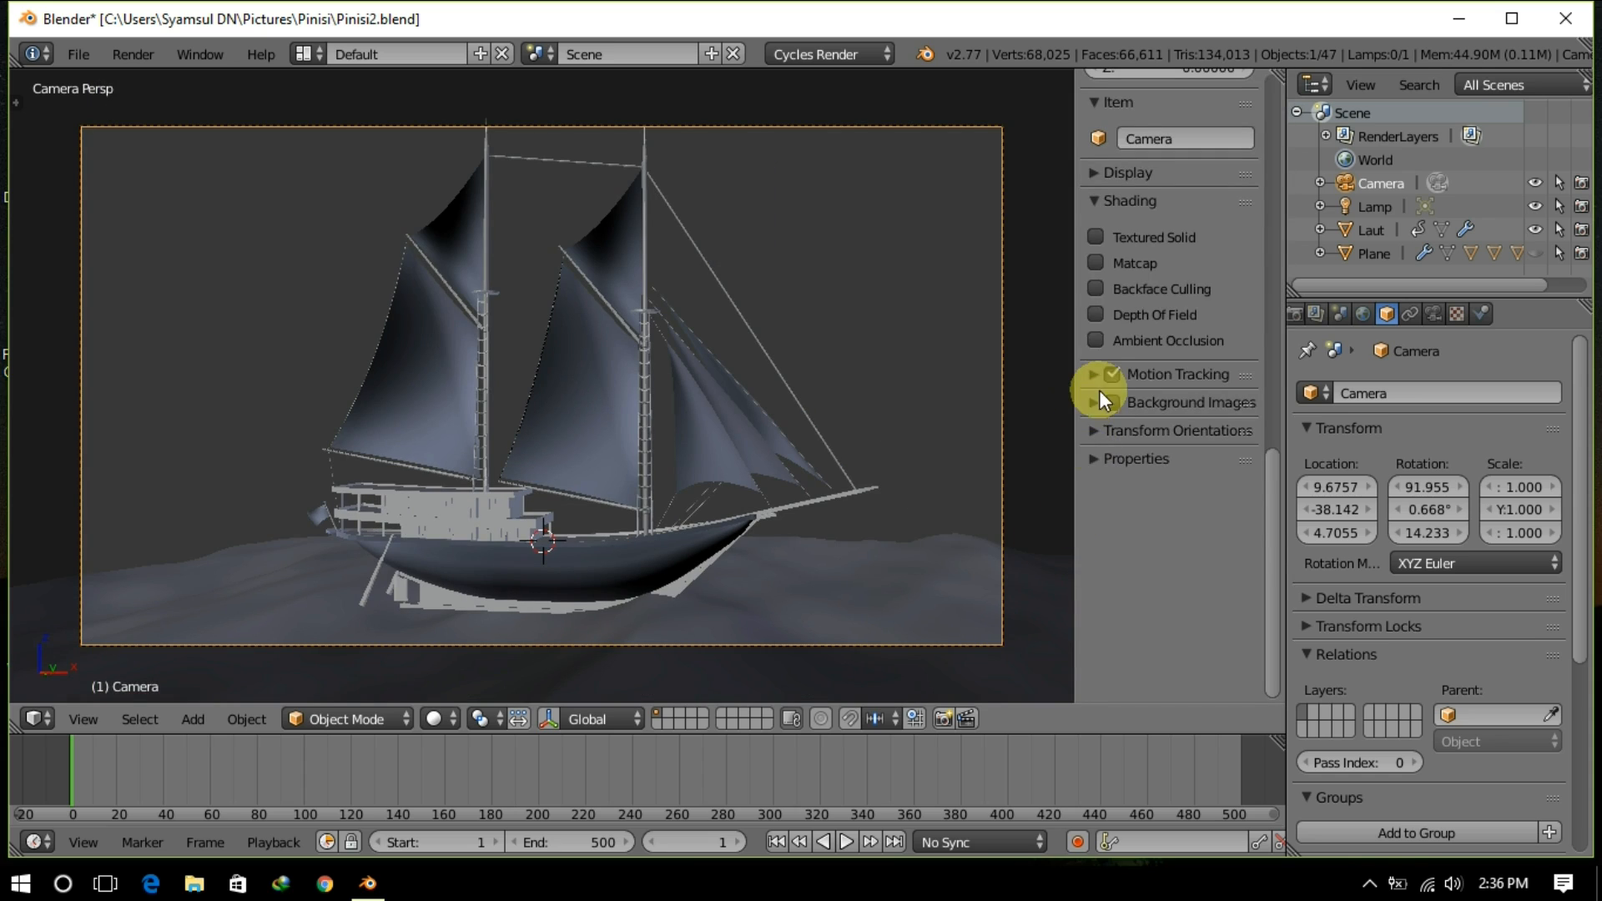
scroll(1098, 369, "up", 12)
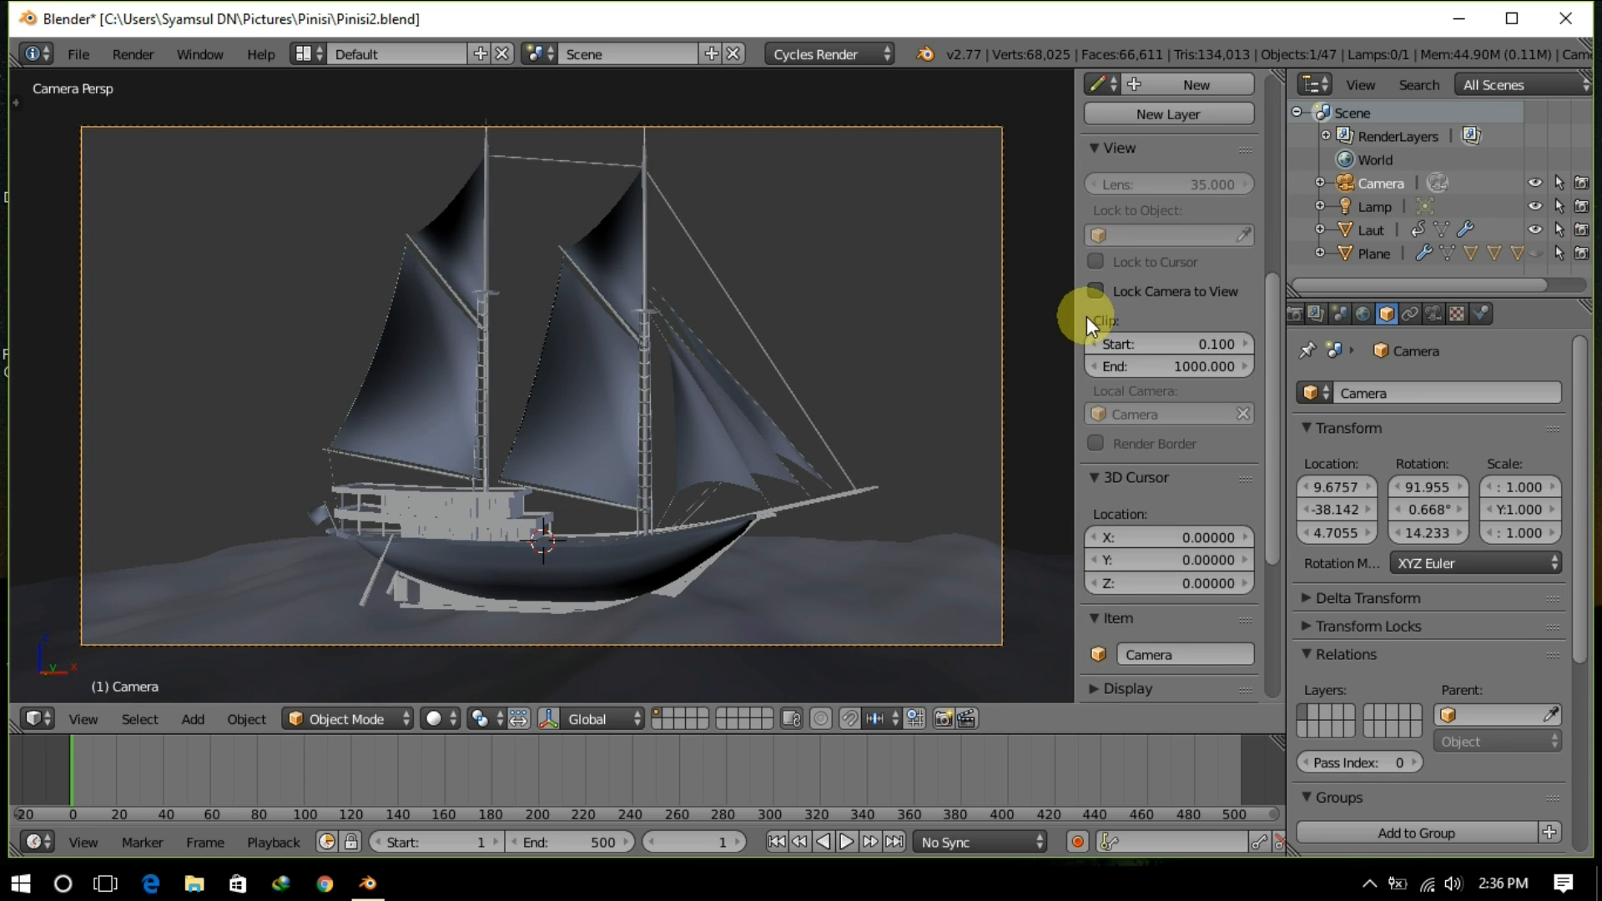
left_click(1096, 291)
Step: Swing the camera to a low angle near the waterline and keyframe its location and rotation at frame 1
middle_click_drag(633, 522, 869, 529)
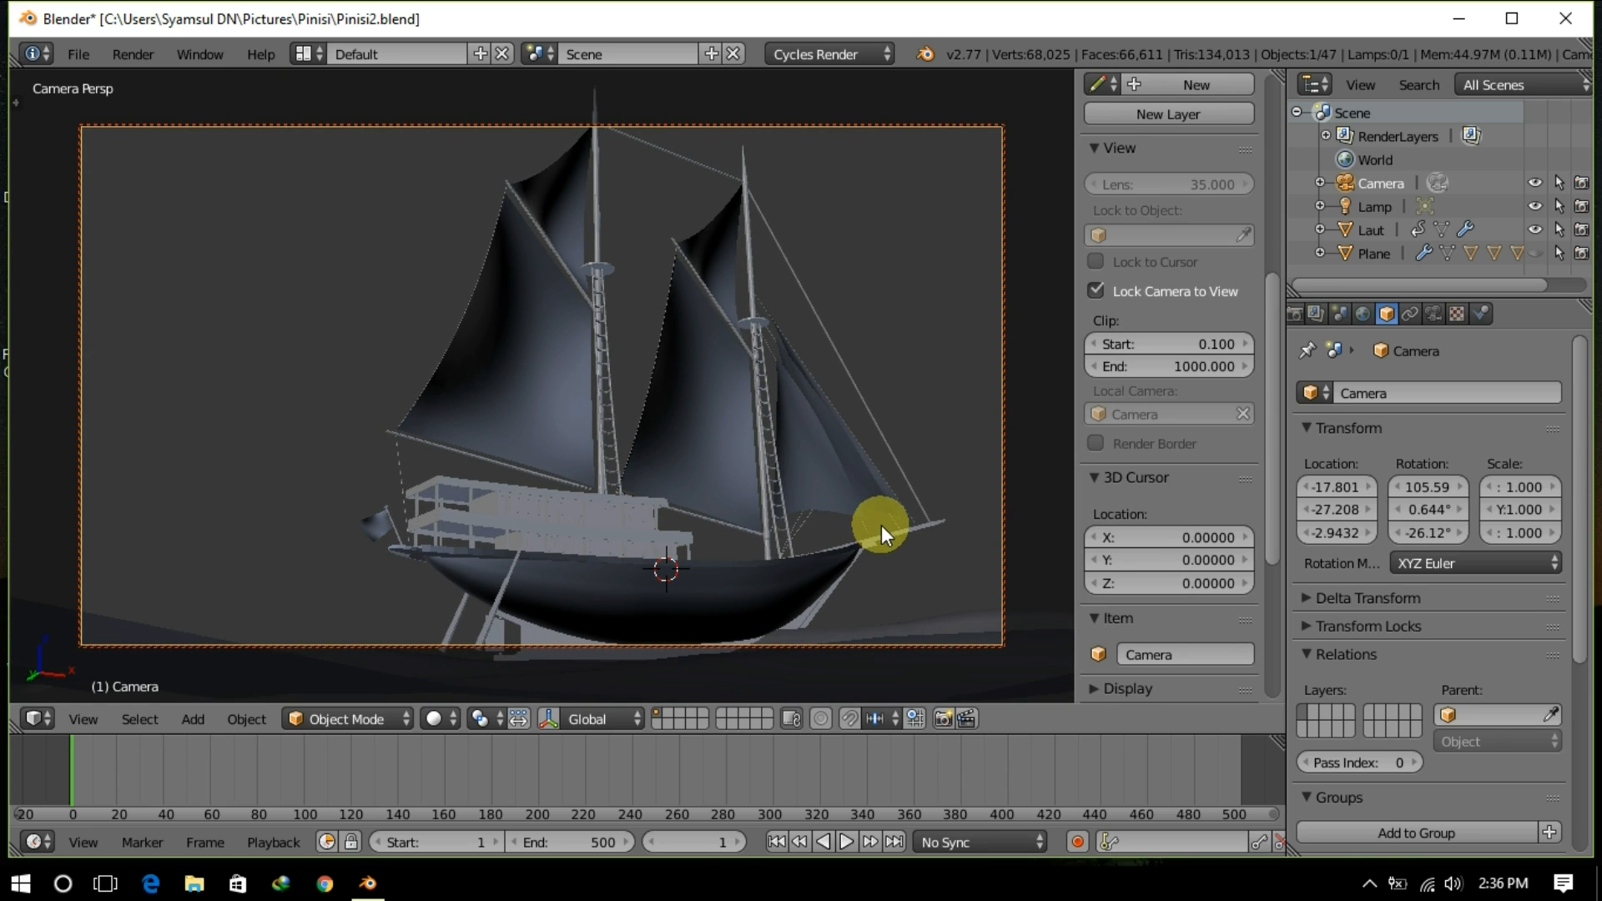
middle_click_drag(844, 549, 797, 553, "shift")
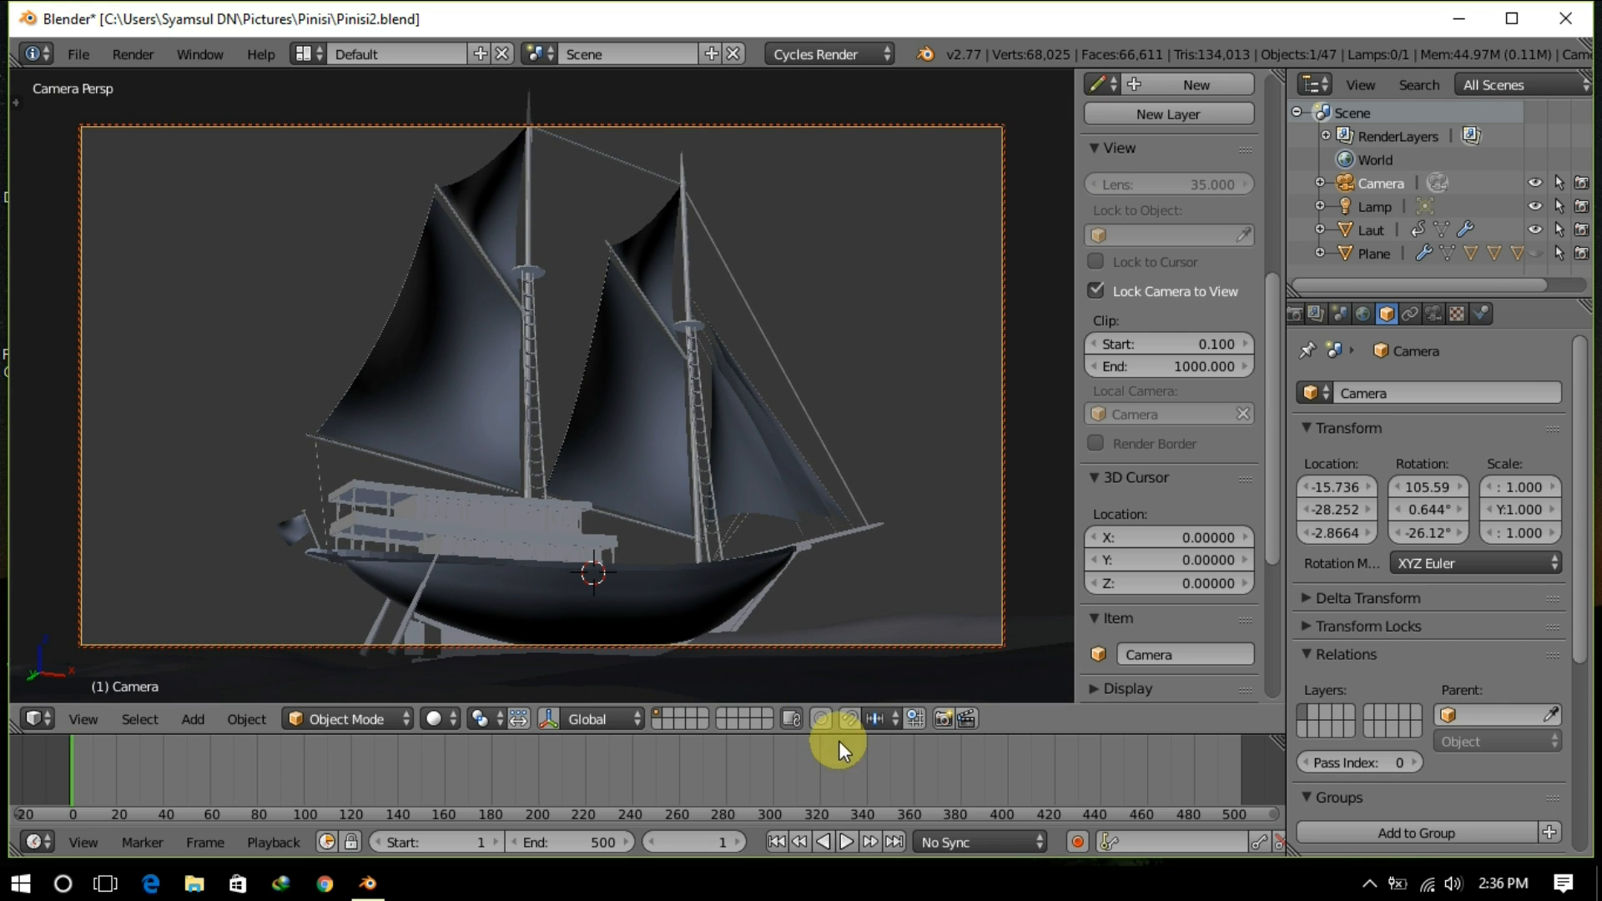
scroll(1135, 500, "up", 10)
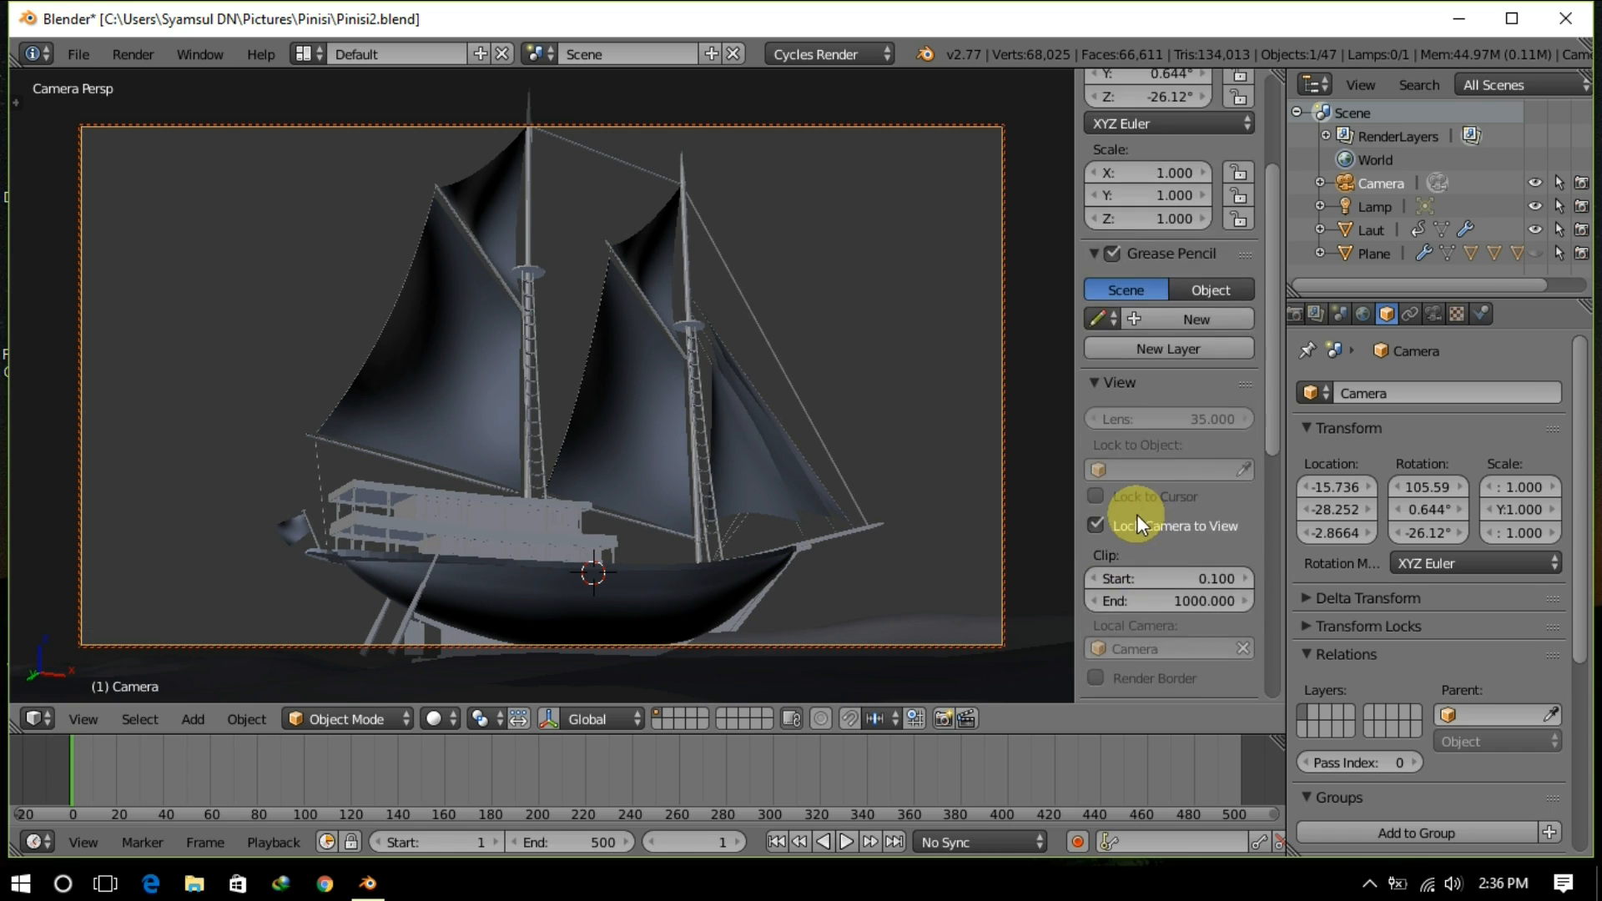
right_click(1153, 177)
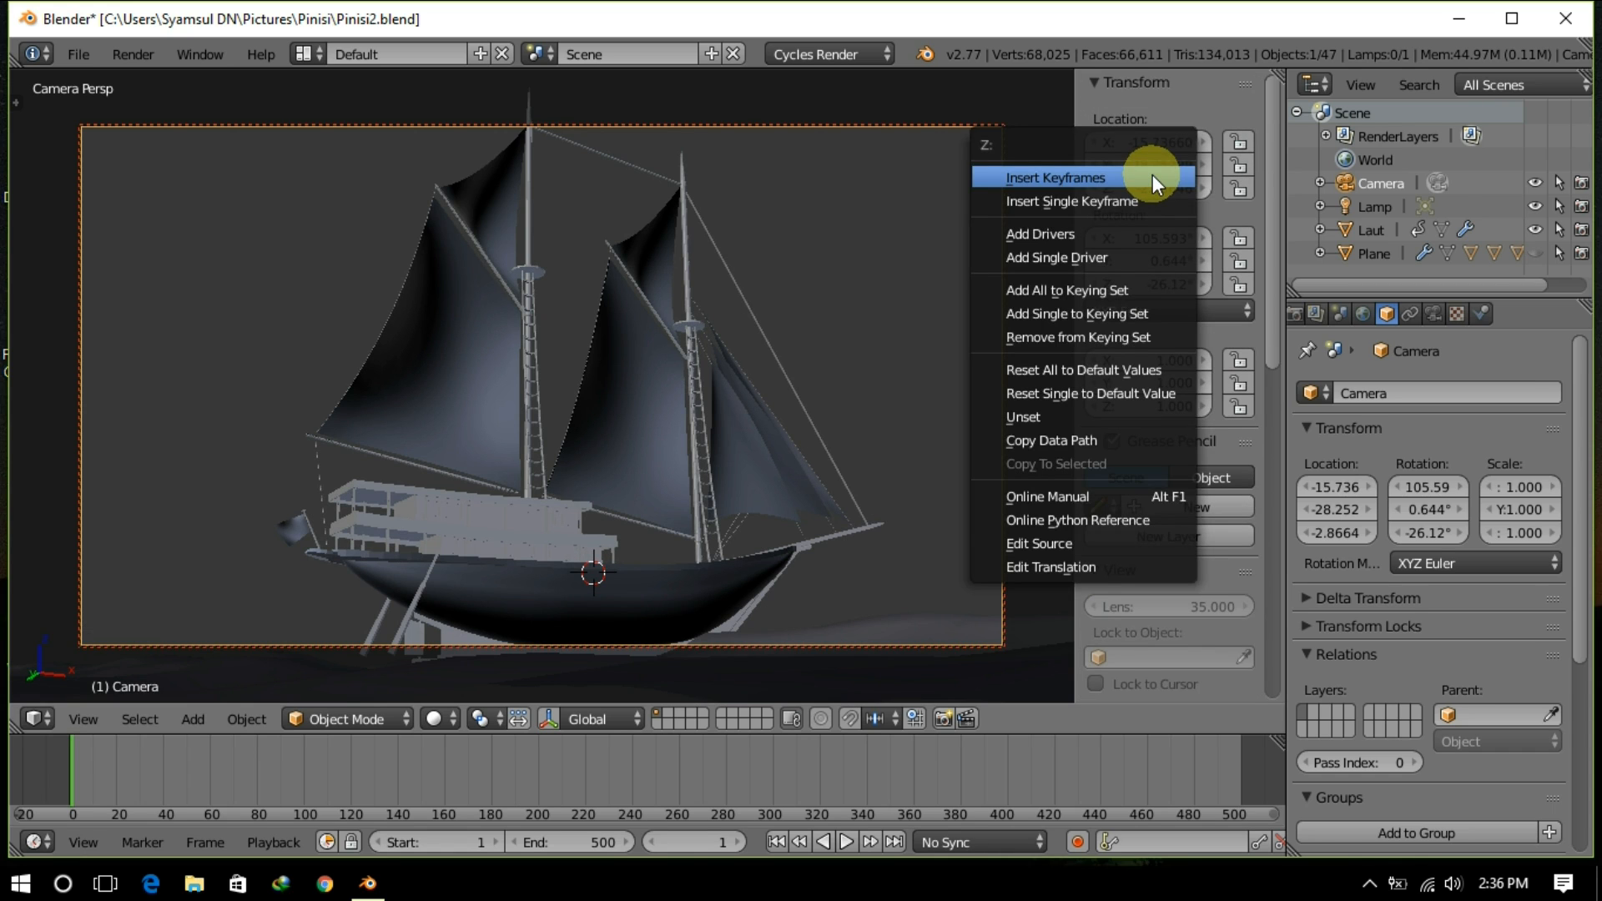
left_click(1153, 177)
right_click(1146, 257)
left_click(1146, 258)
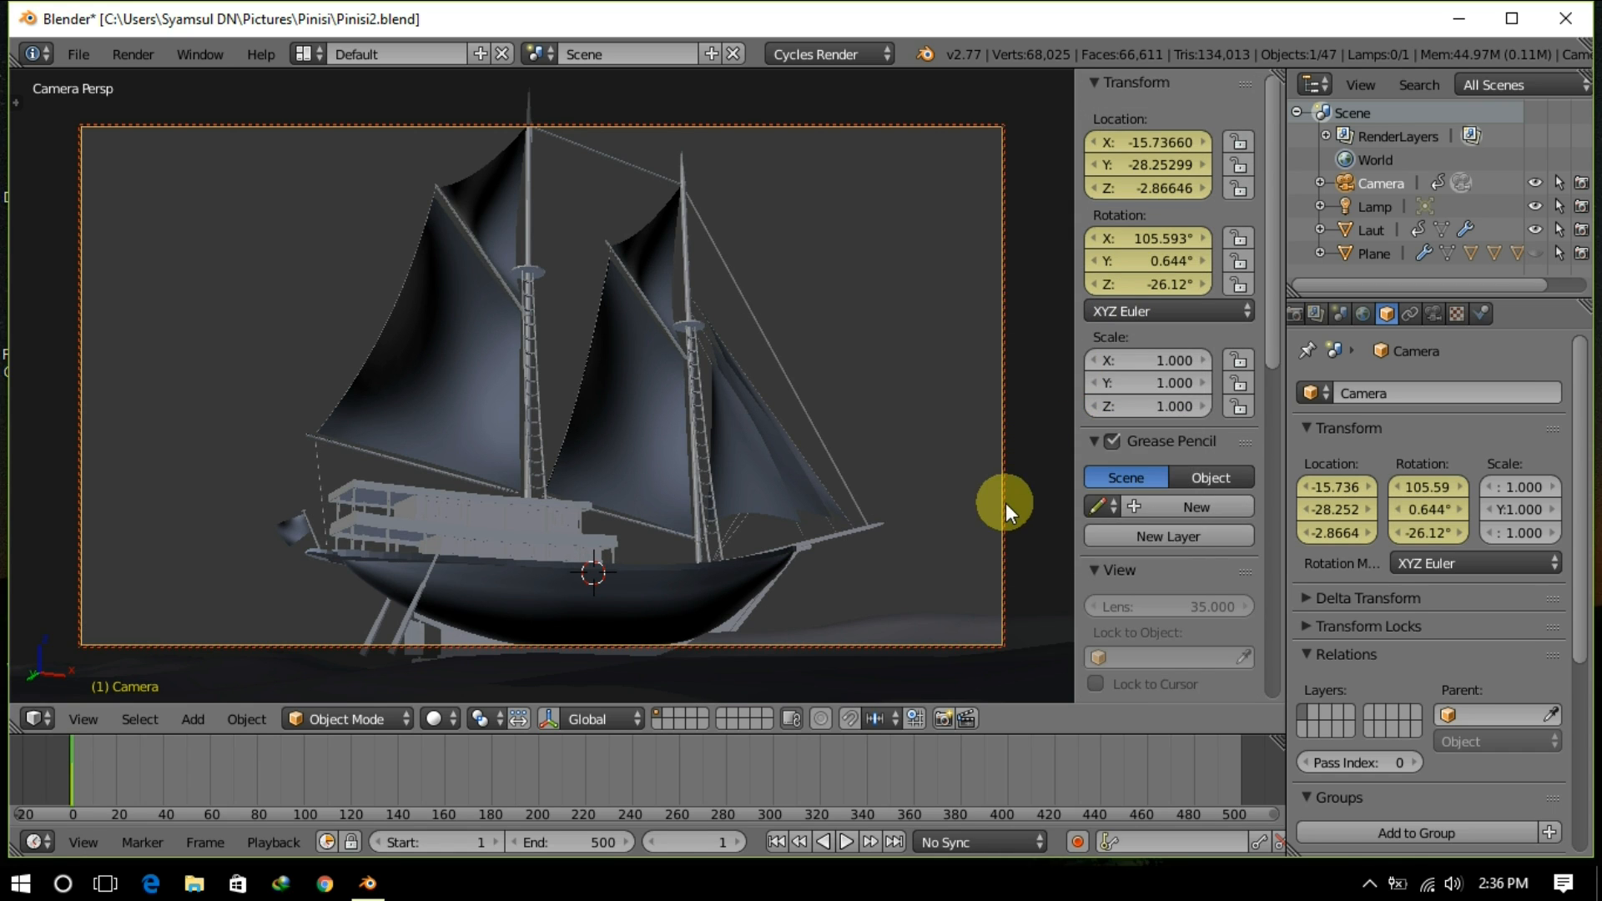
Step: At frame 133, reposition the camera for a full side view of the ship and keyframe its location and rotation
key("alt+a")
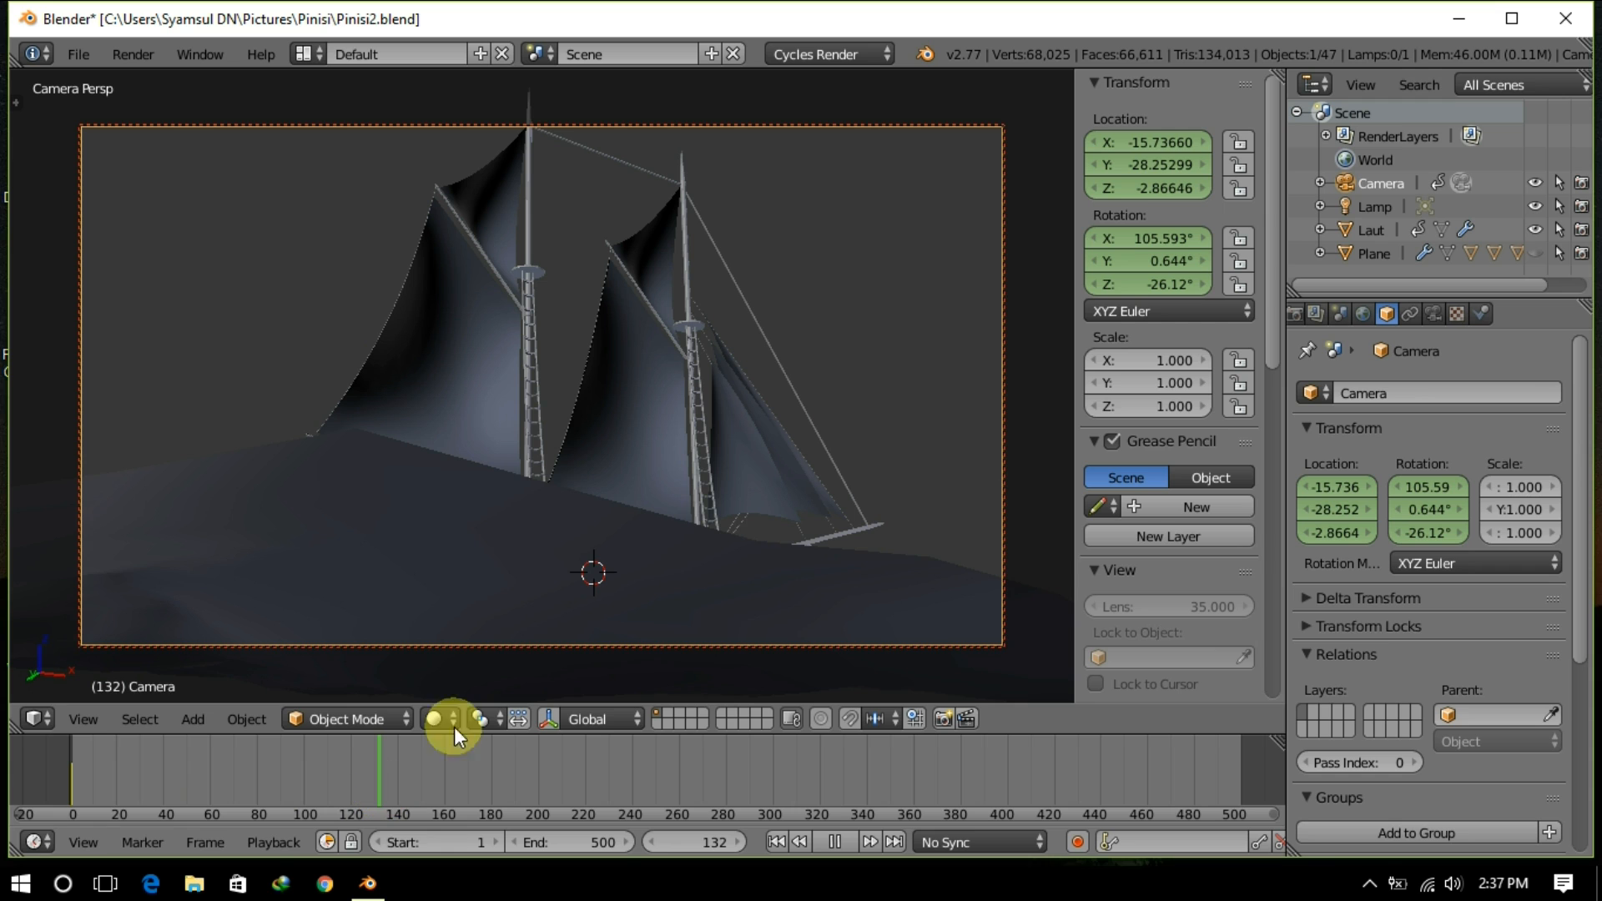
key("alt+a")
middle_click_drag(764, 560, 658, 588)
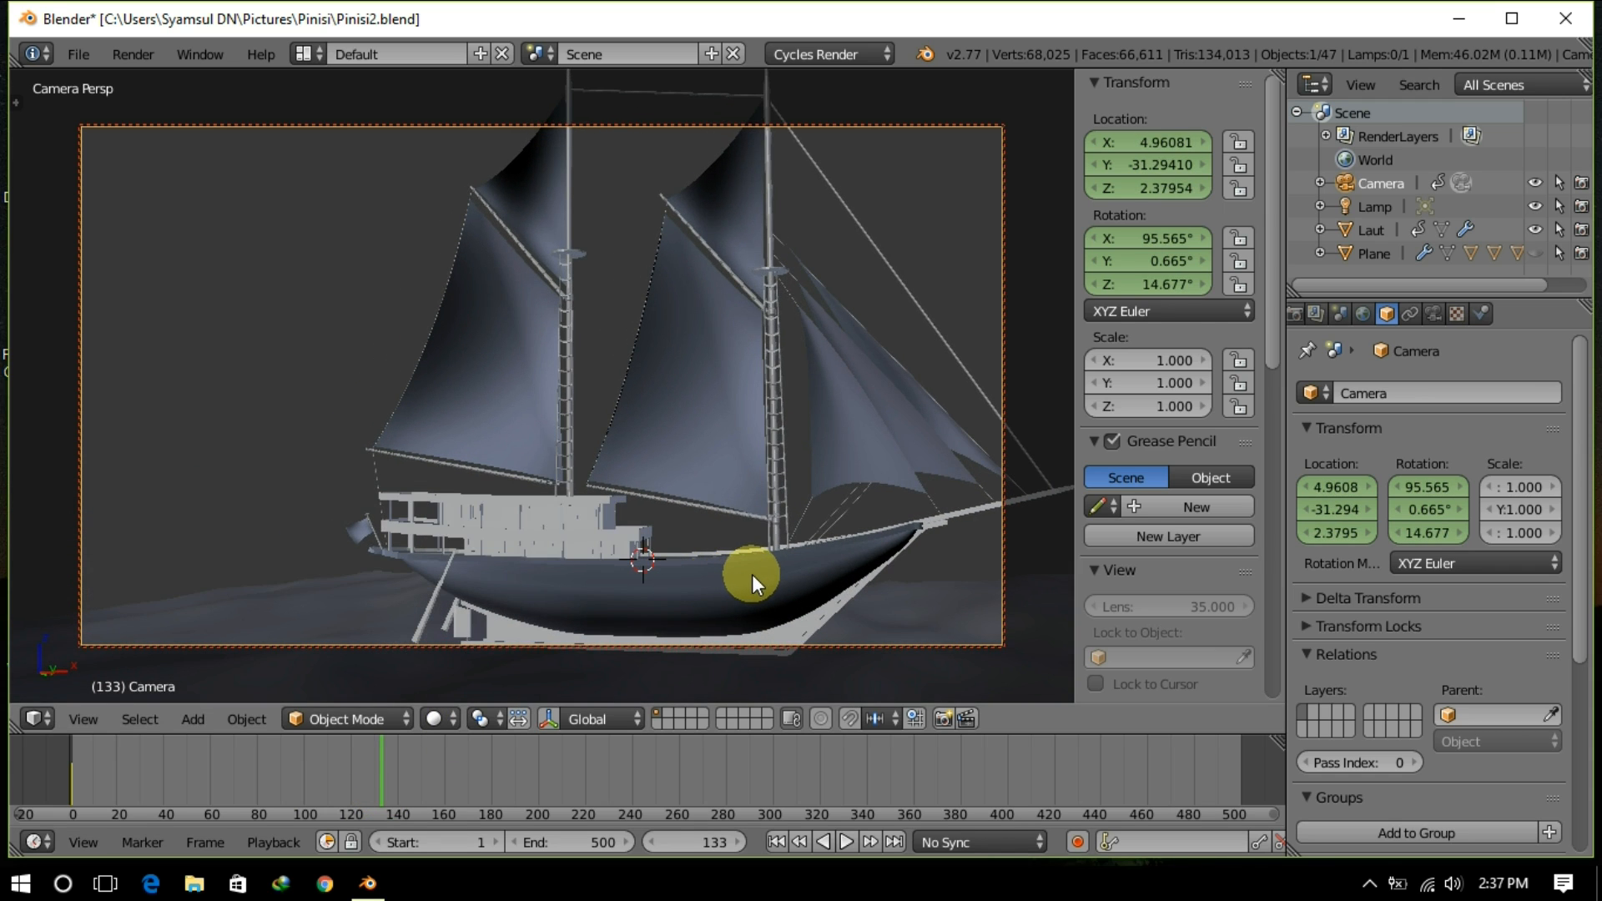
mouse_move(779, 564)
middle_mouse_down("shift")
mouse_move(740, 582)
mouse_move(755, 561)
middle_mouse_up("shift")
right_click(1174, 182)
left_click(1174, 183)
right_click(1156, 280)
left_click(1158, 282)
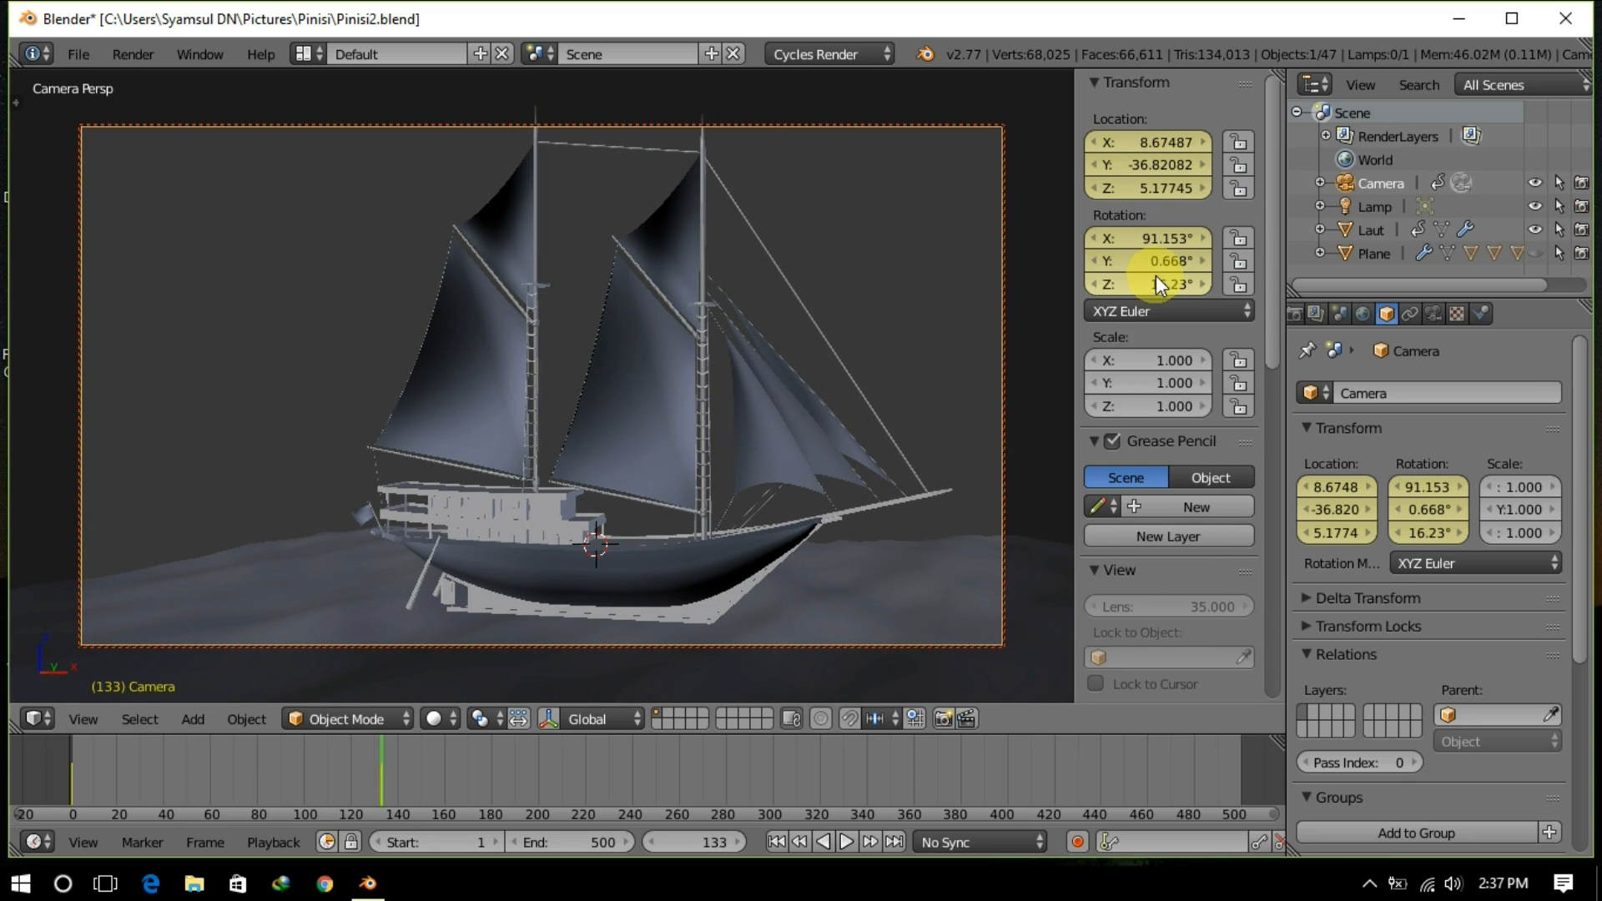
Step: At frame 237, orbit the camera to a high view over the ship's bow and keyframe its location
key("alt+a")
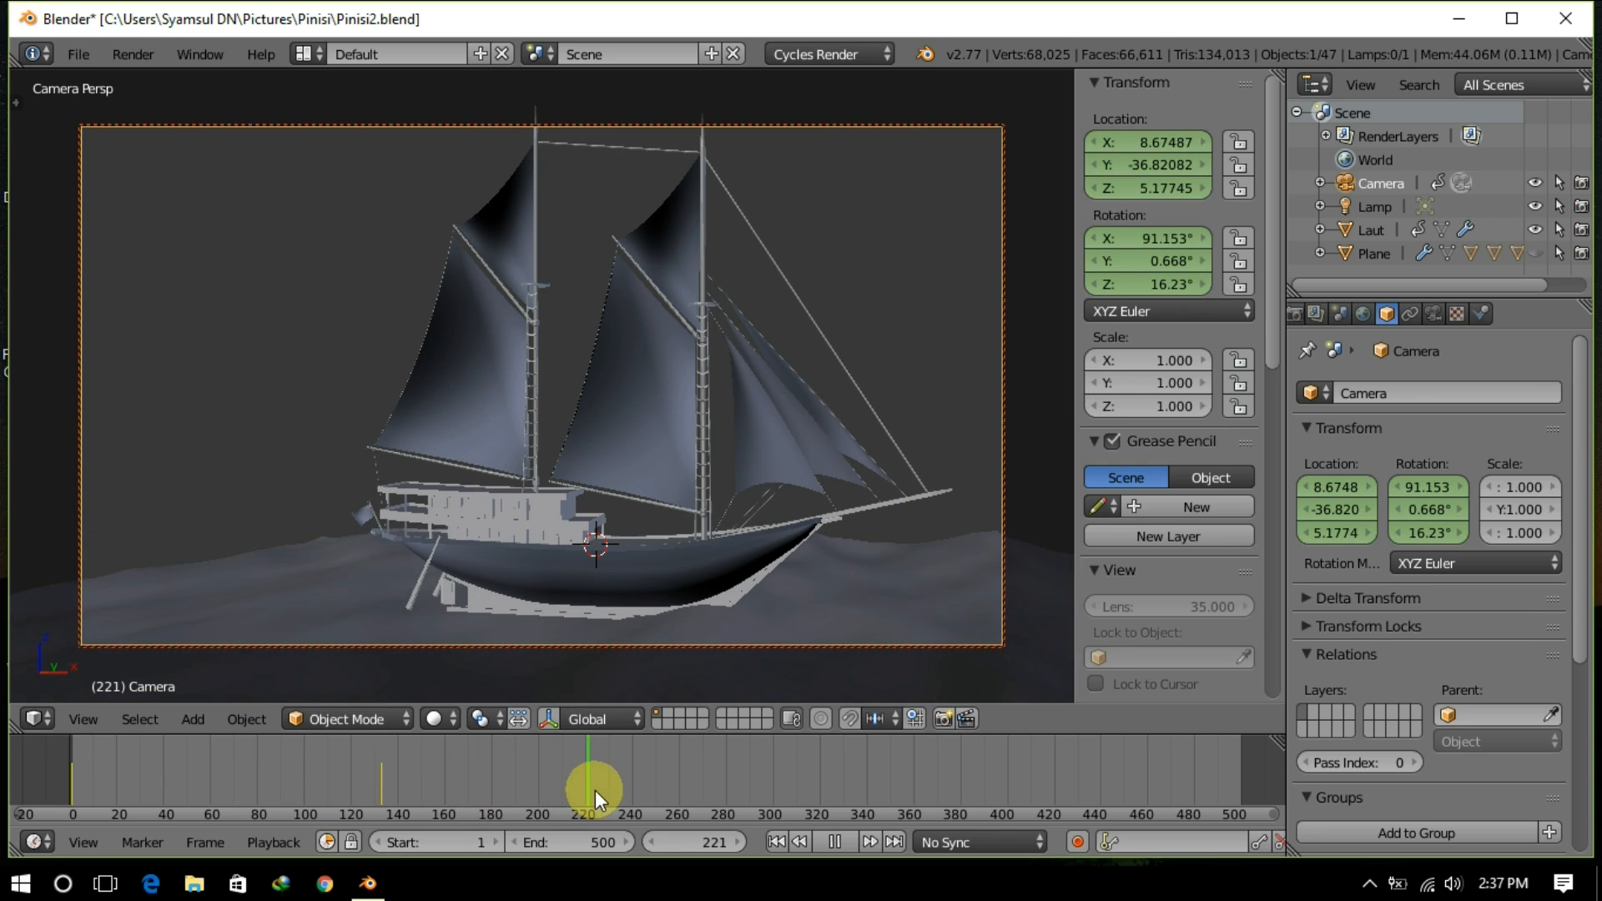
left_click(622, 789)
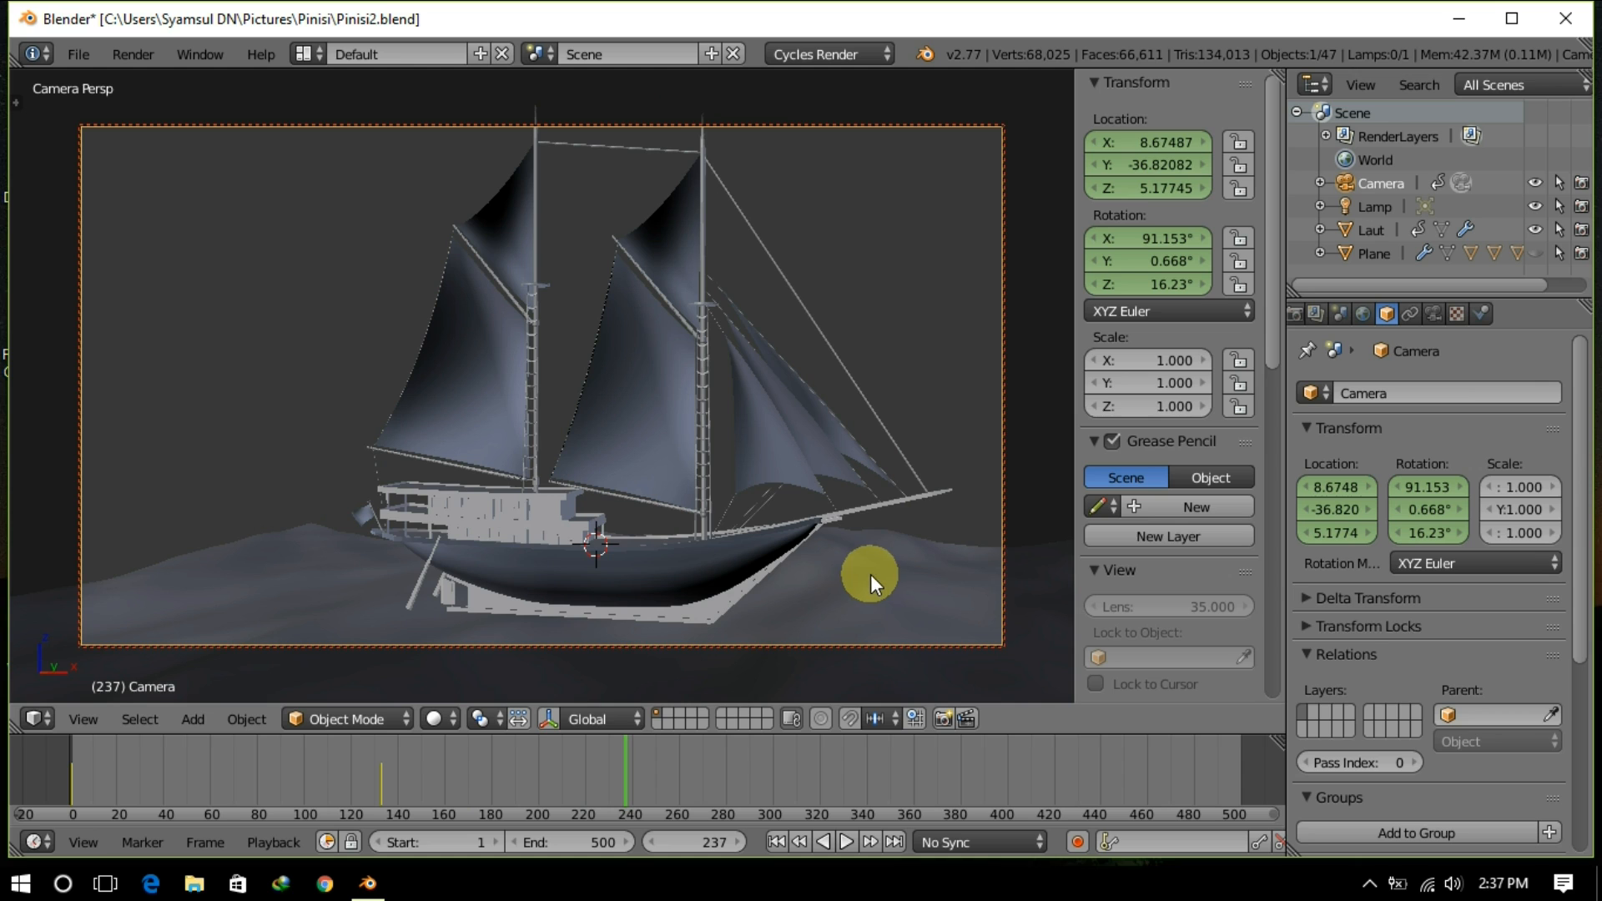
middle_click_drag(846, 586, 743, 645)
middle_click_drag(760, 579, 780, 574)
middle_click_drag(781, 573, 1139, 249)
right_click(1148, 183)
left_click(1148, 180)
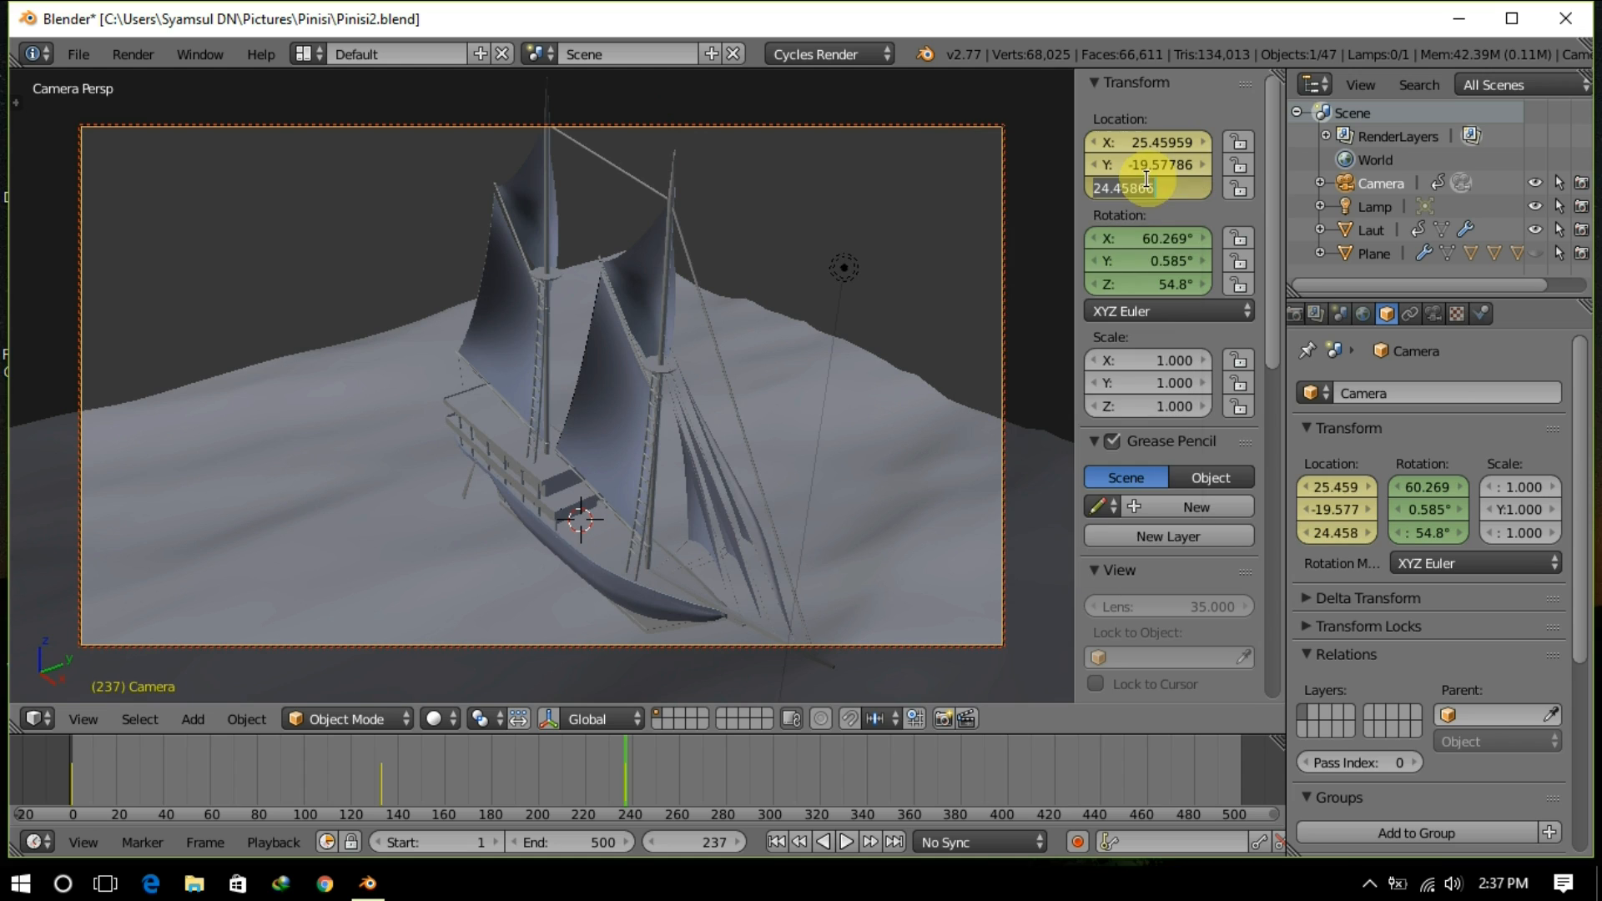
right_click(1153, 244)
left_click(1153, 243)
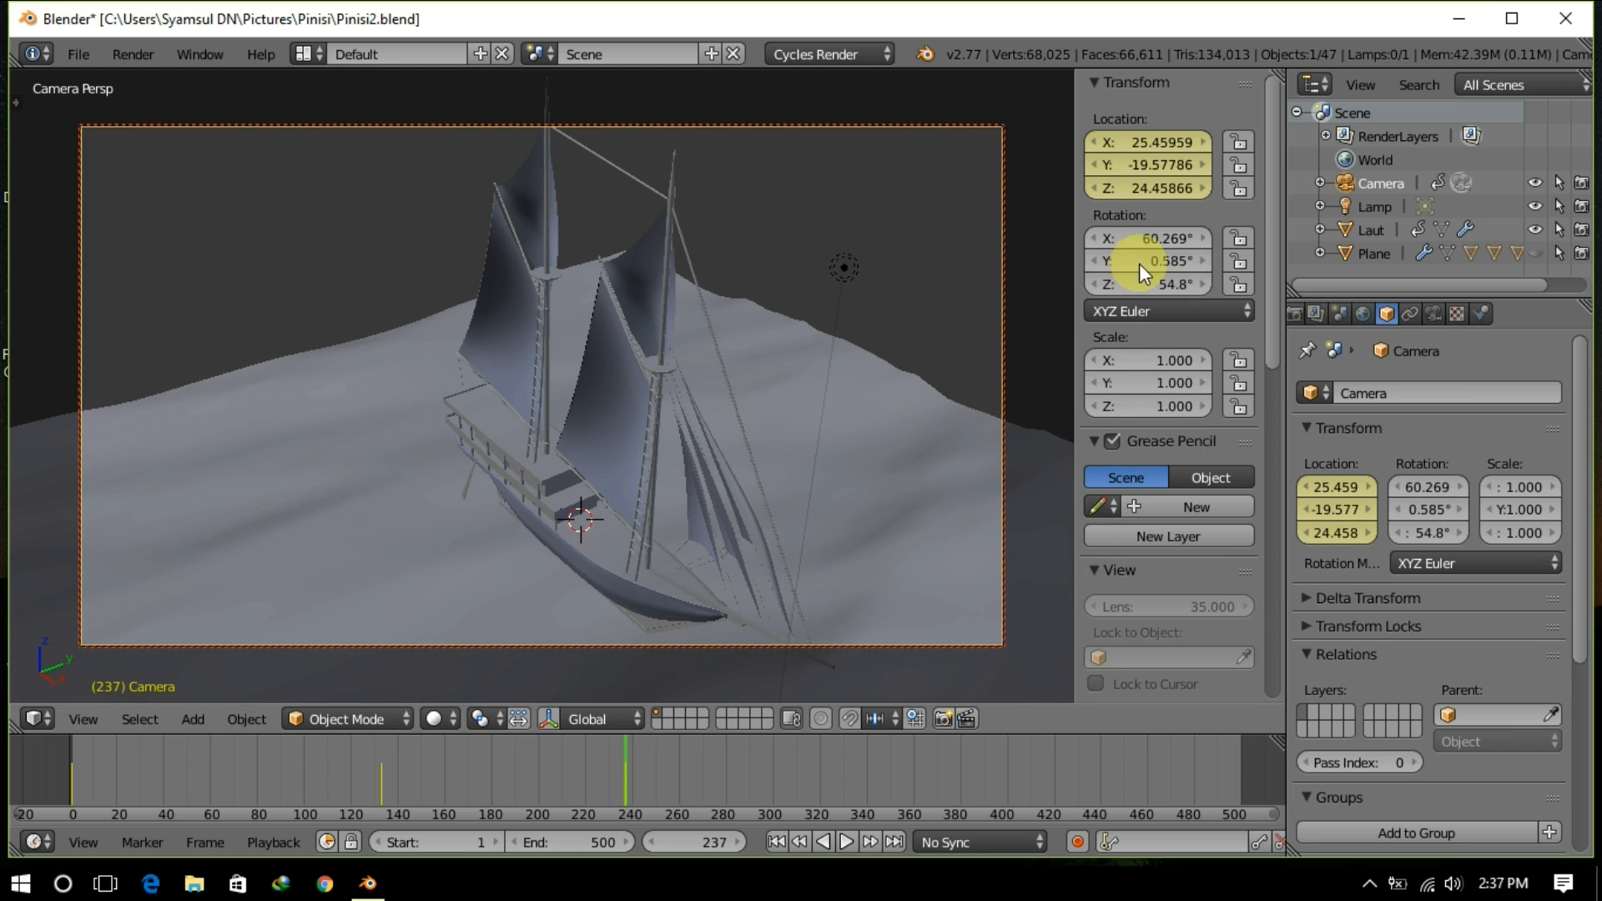
key("ctrl+z")
key("ctrl+z")
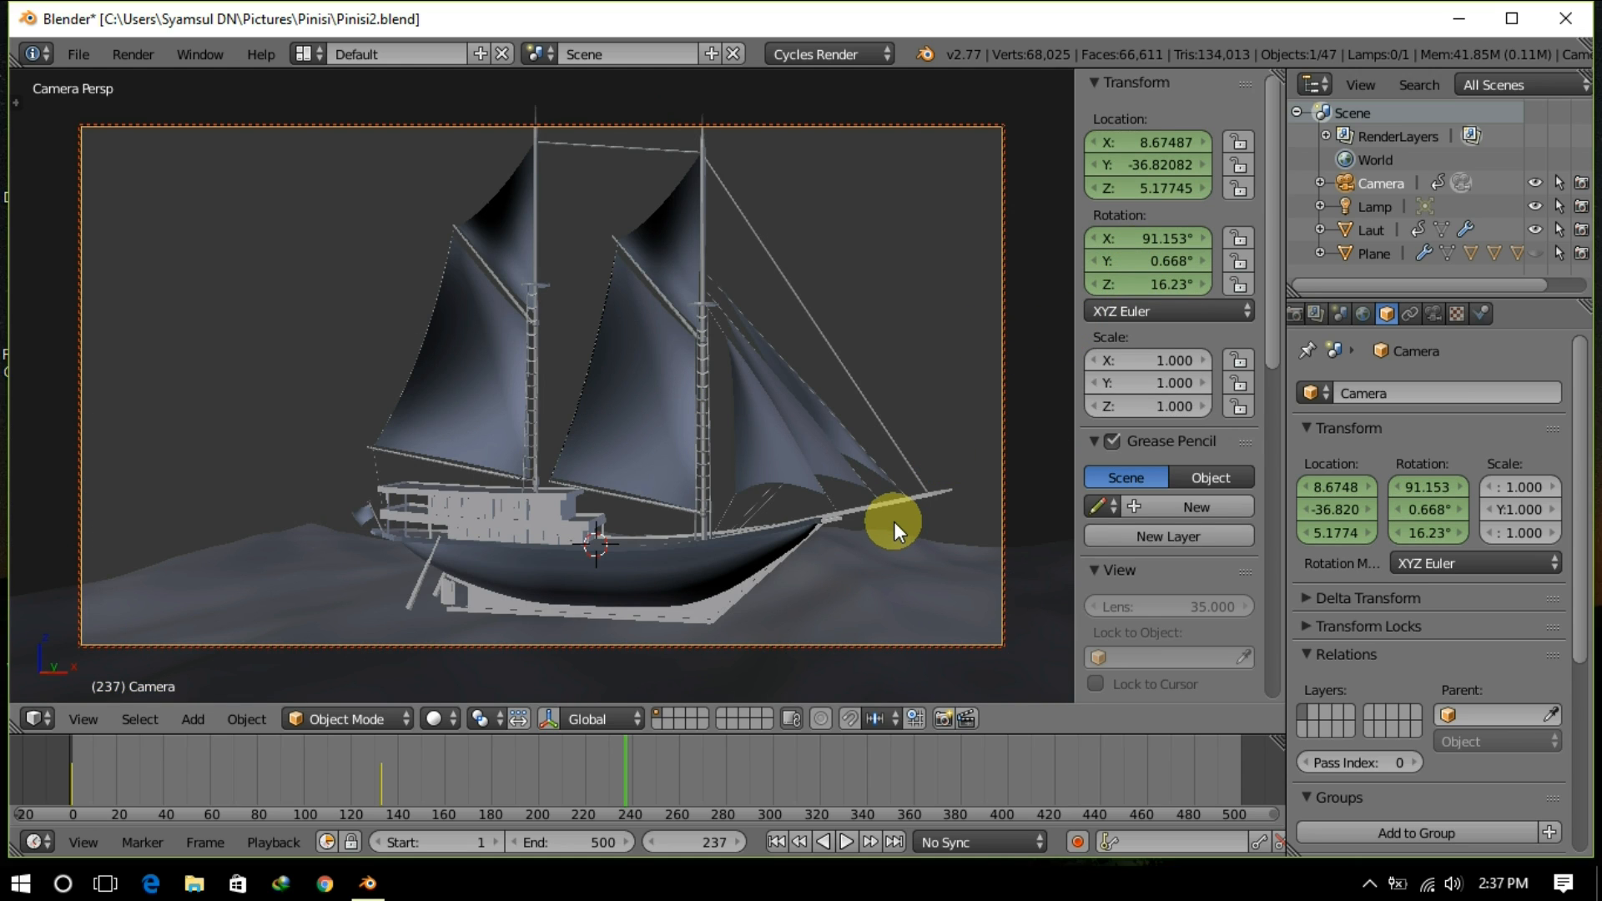
key("ctrl+z")
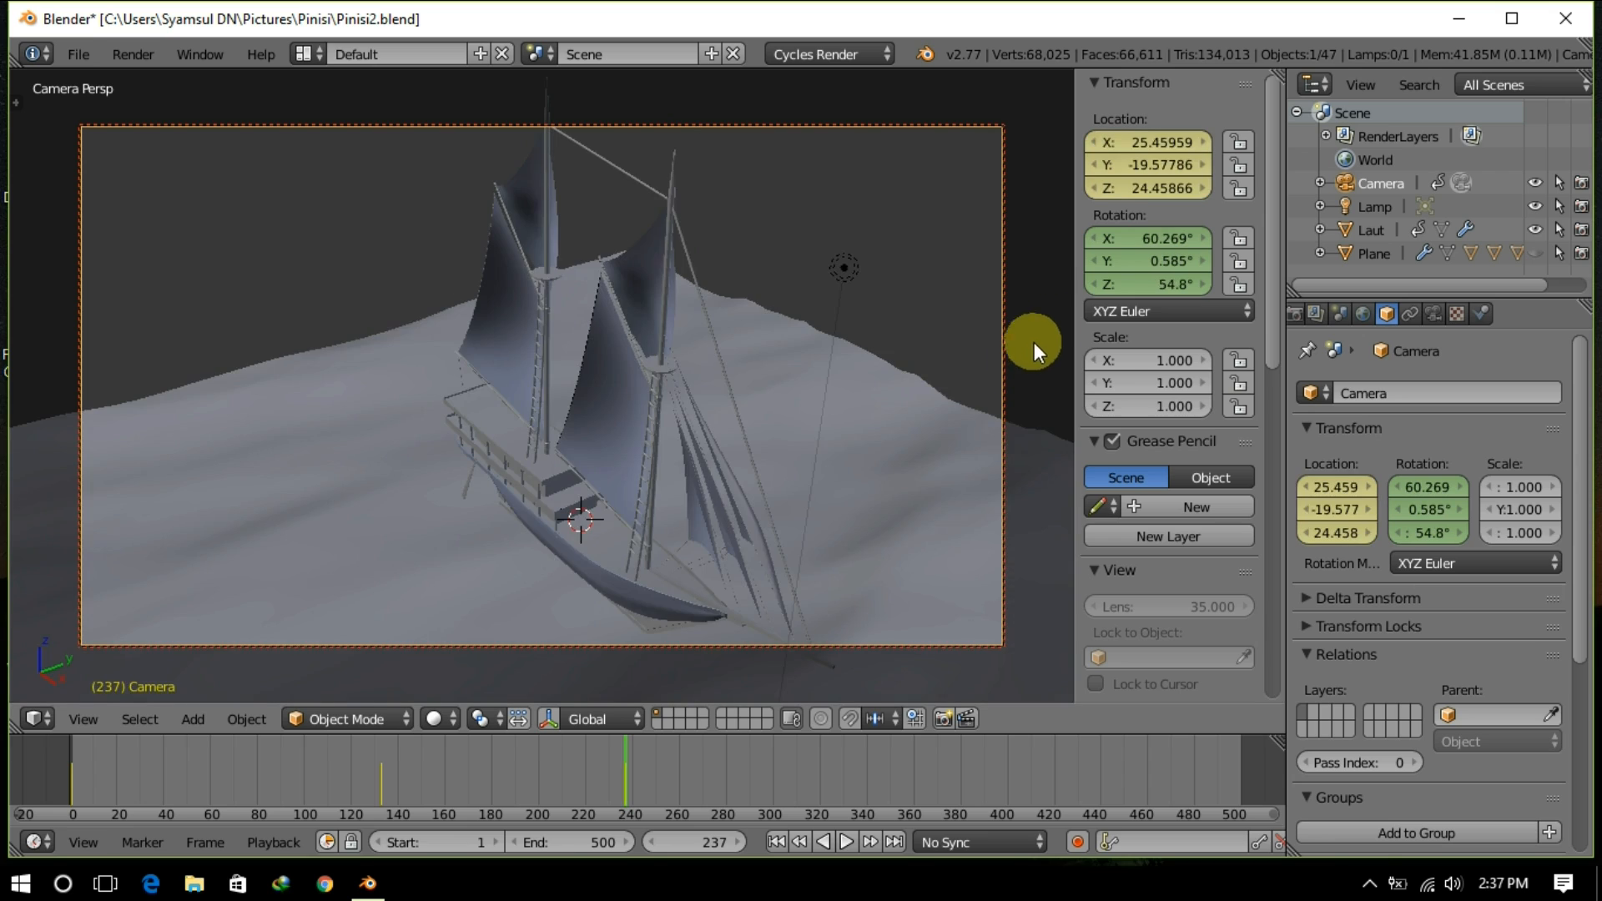
Step: Keyframe the camera's rotation at frame 237
right_click(1134, 267)
left_click(1135, 267)
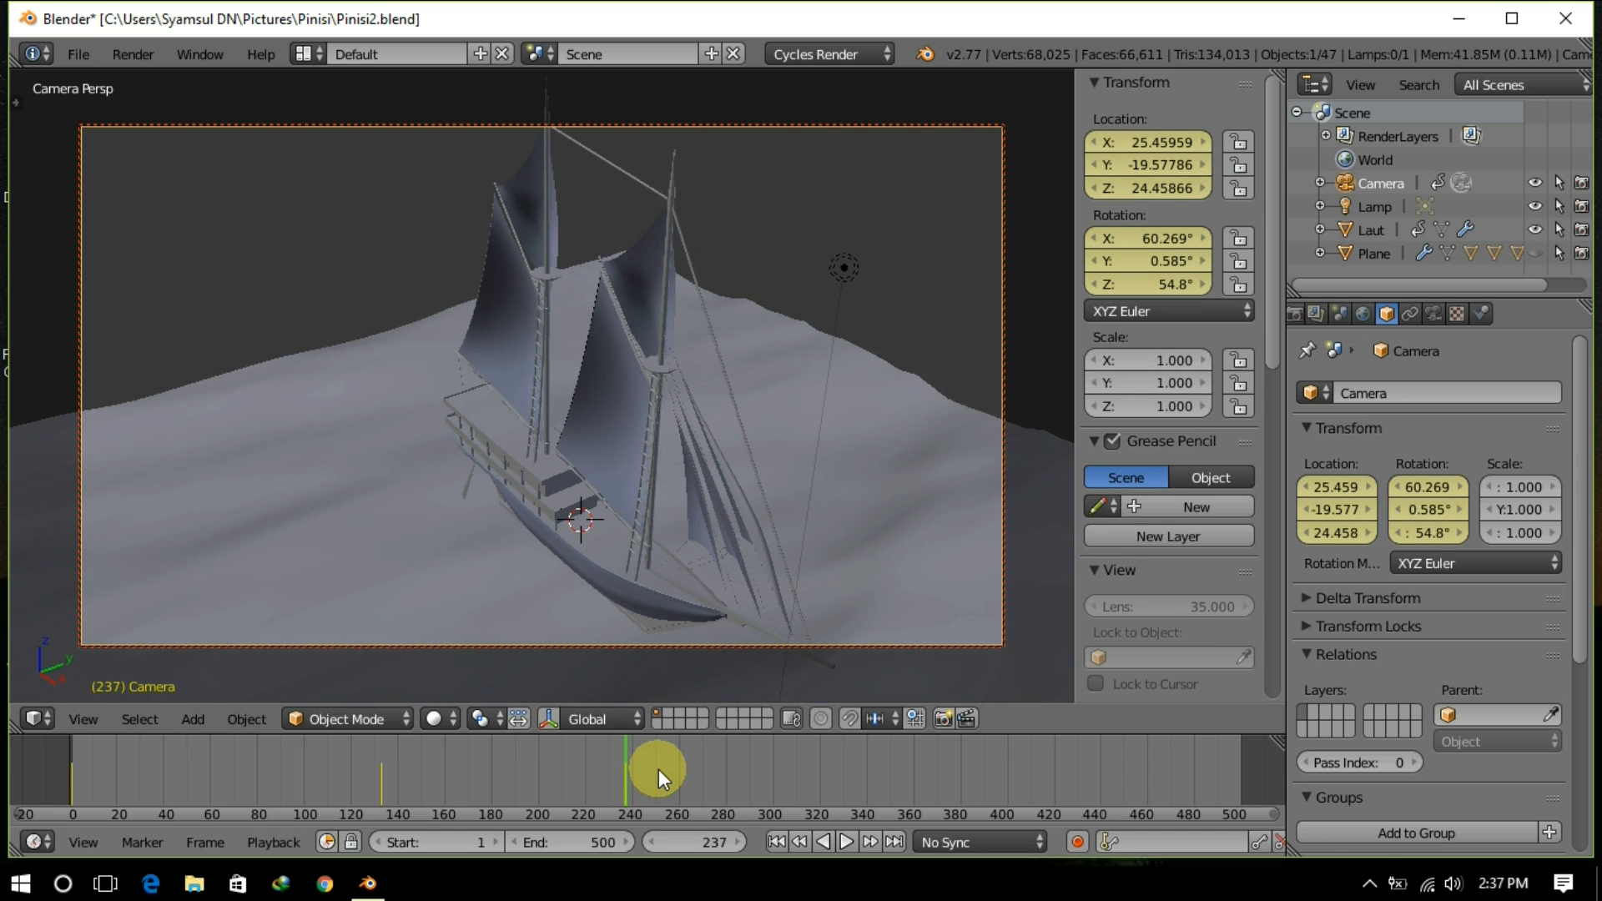
Step: At frame 337, orbit the camera to a high view of the ship's opposite side and keyframe its location
left_click_drag(658, 768, 859, 783)
middle_click_drag(870, 552, 677, 547)
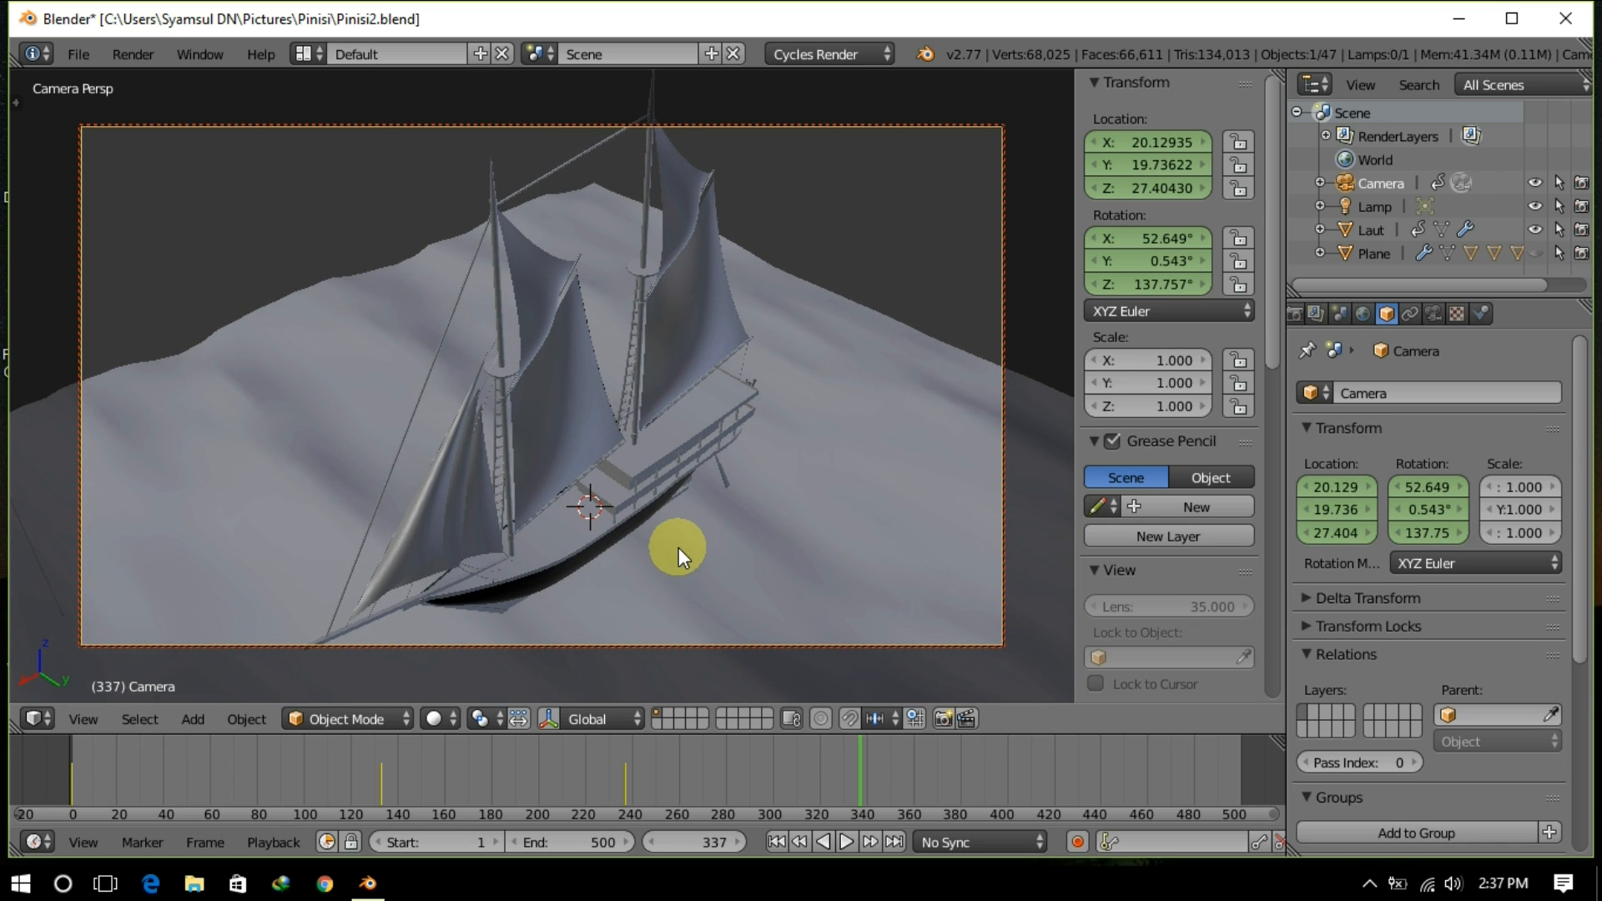
right_click(1125, 175)
left_click(1125, 175)
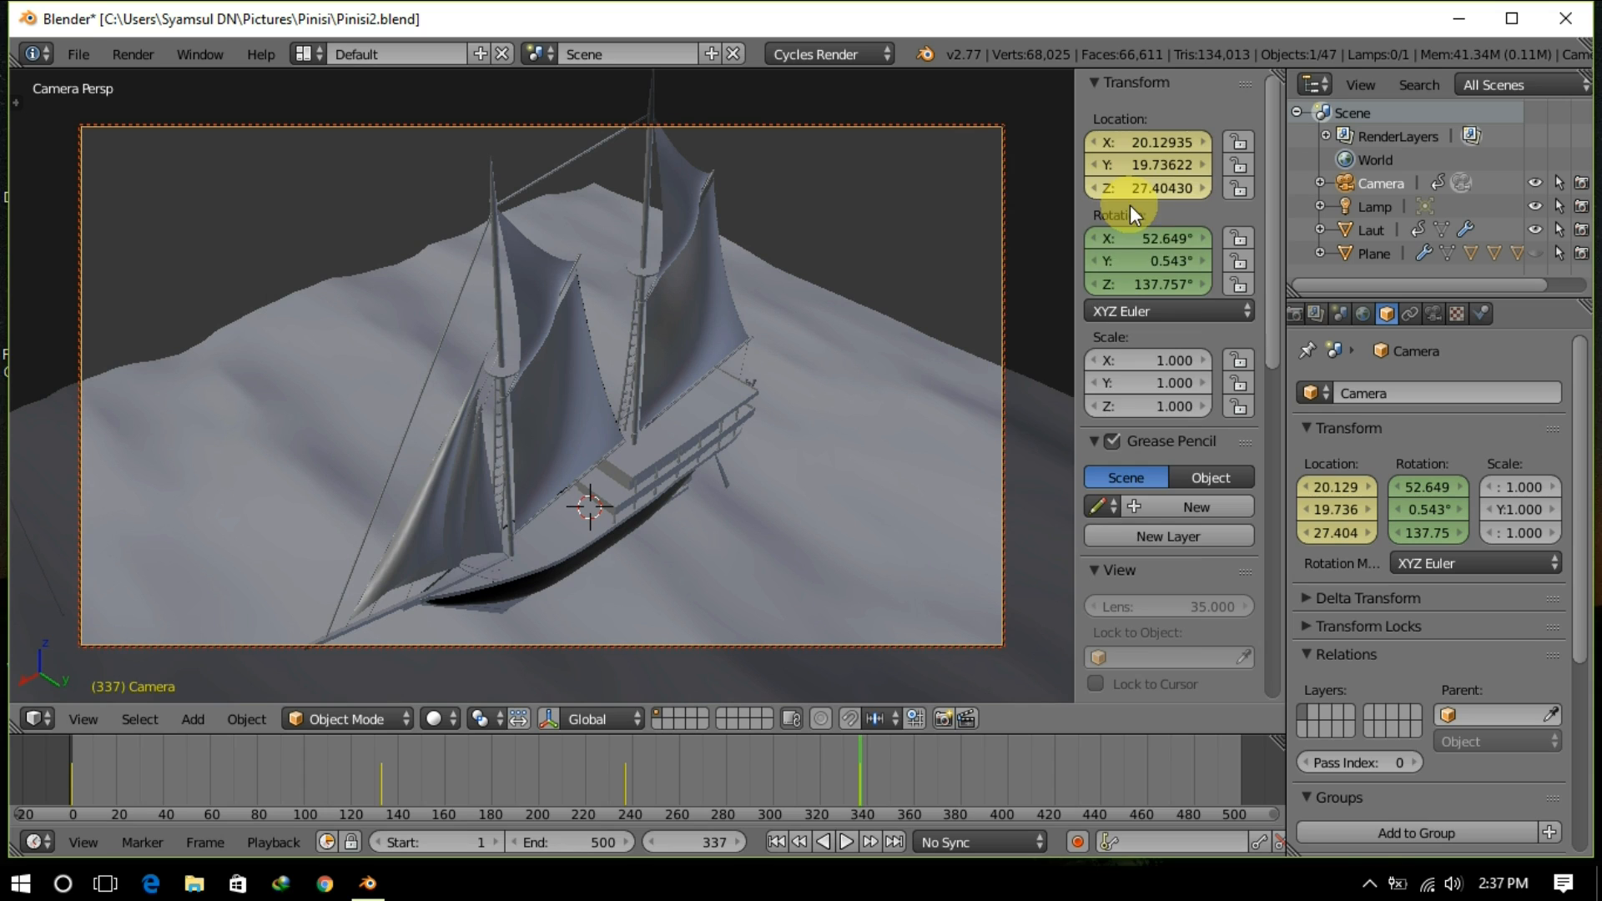
Step: Keyframe the camera's rotation at frame 337
right_click(1130, 204)
left_click(1146, 247)
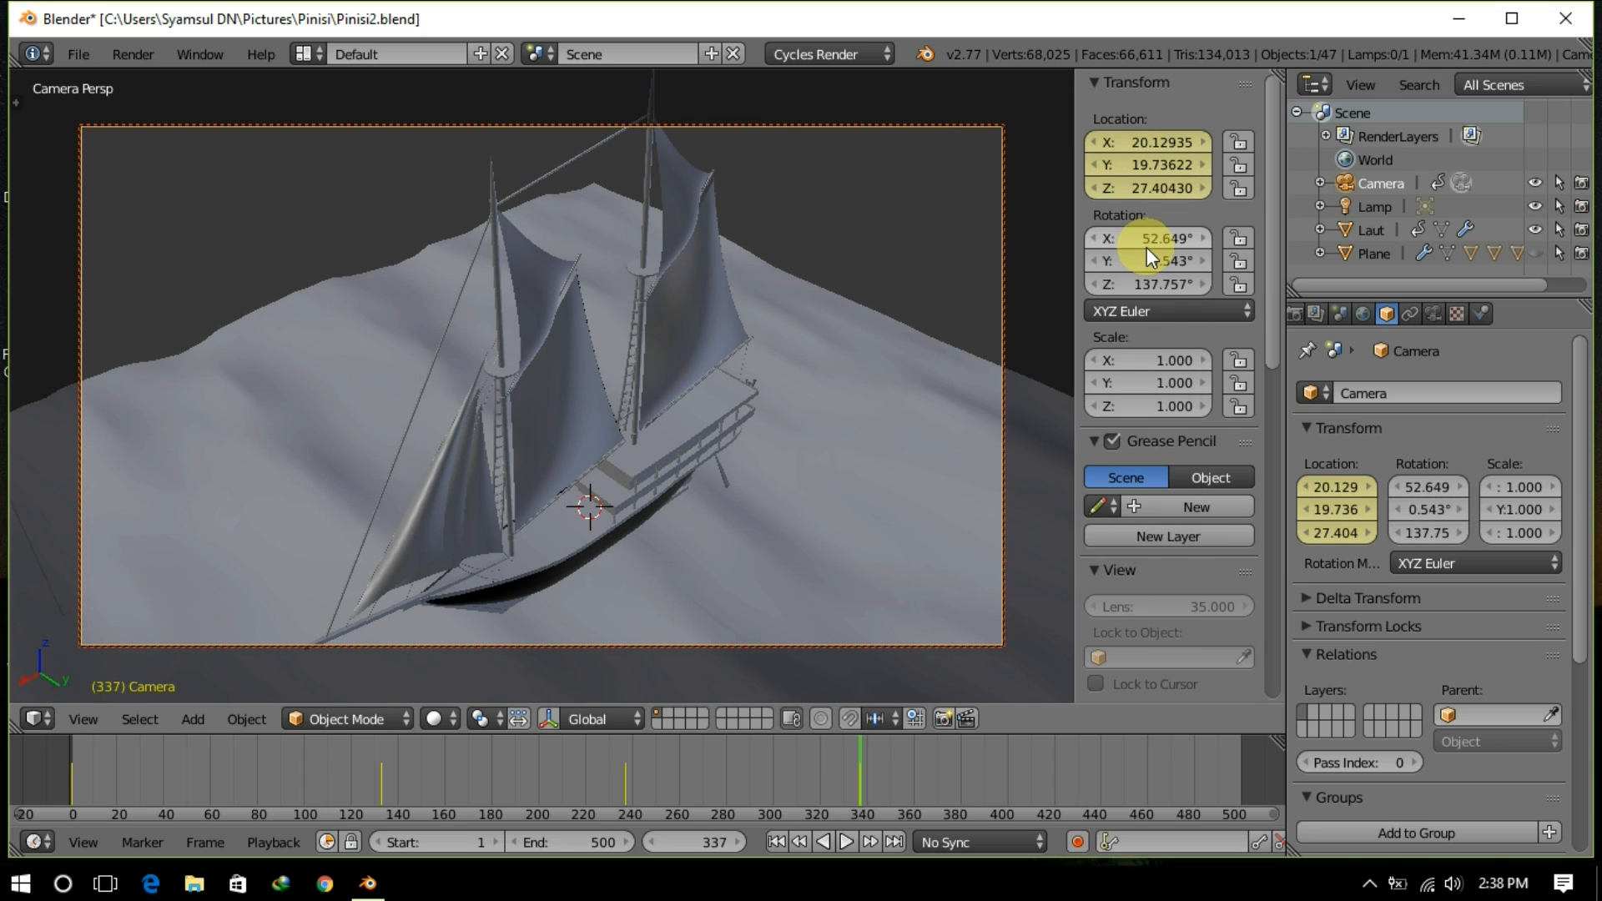
key("i")
right_click(1154, 242)
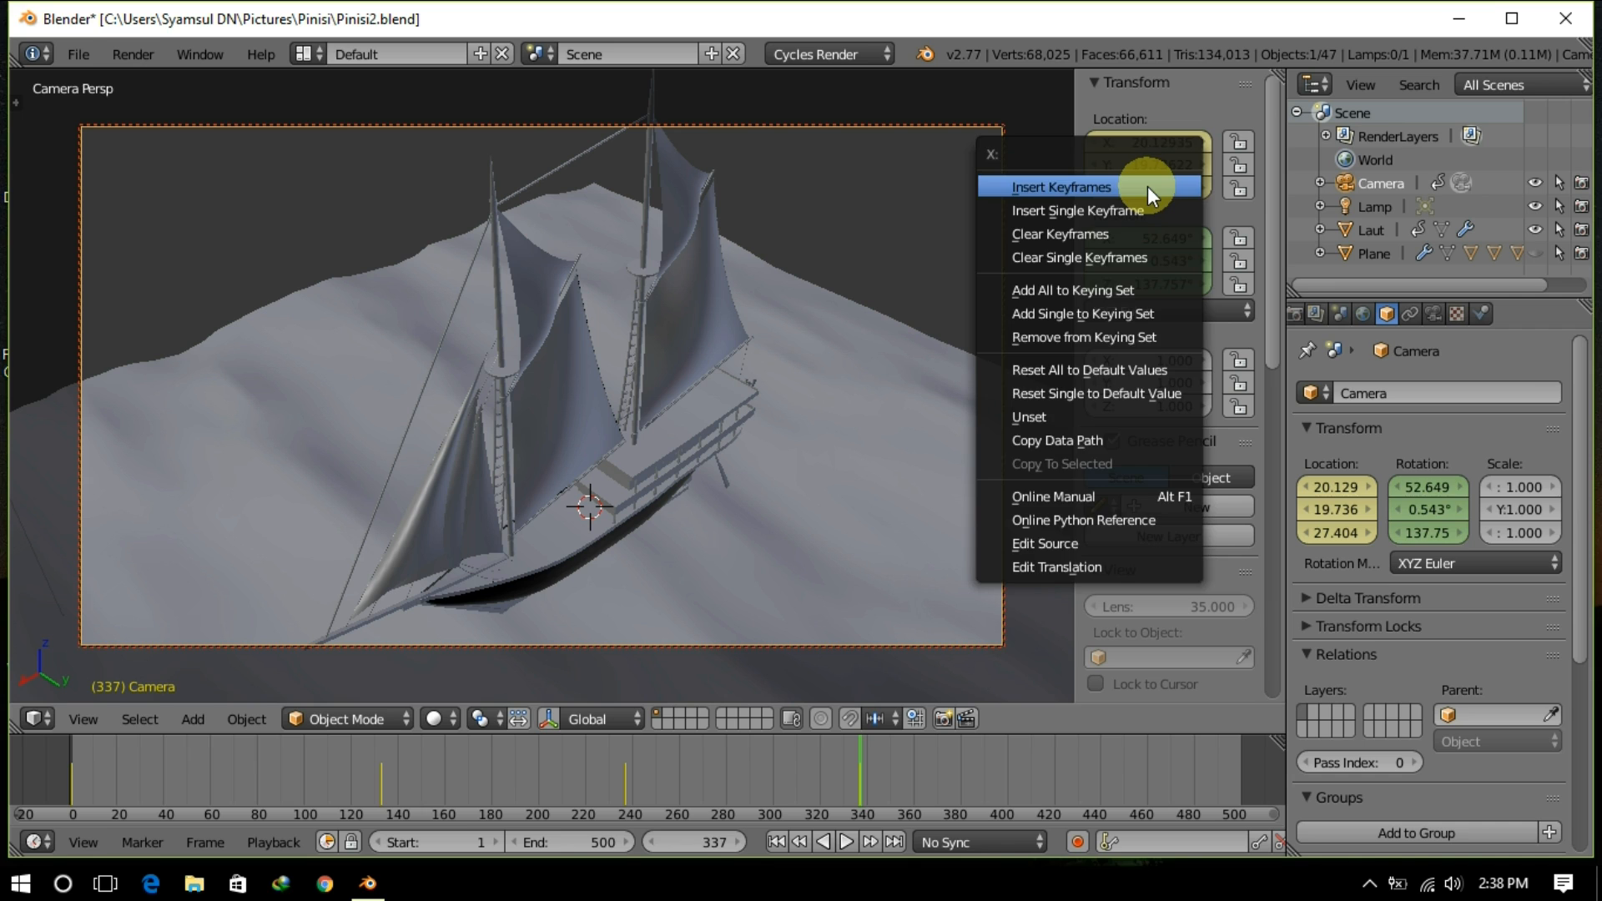
left_click(1148, 187)
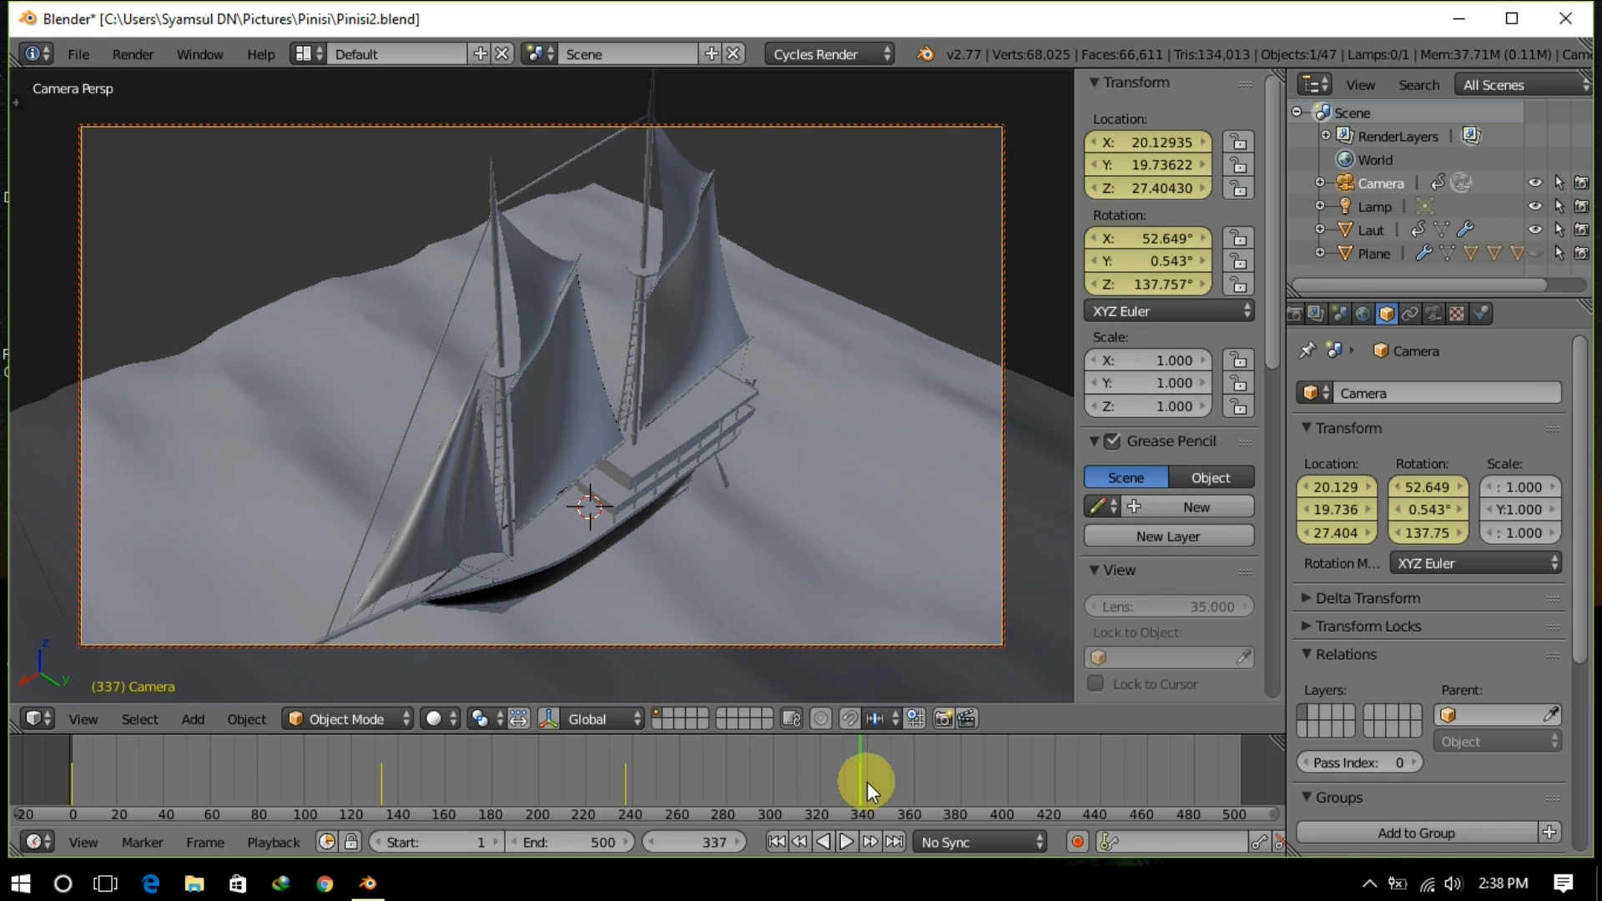
Step: At frame 422, orbit the camera to a high side view of the ship and keyframe its location and rotation
key("alt+a")
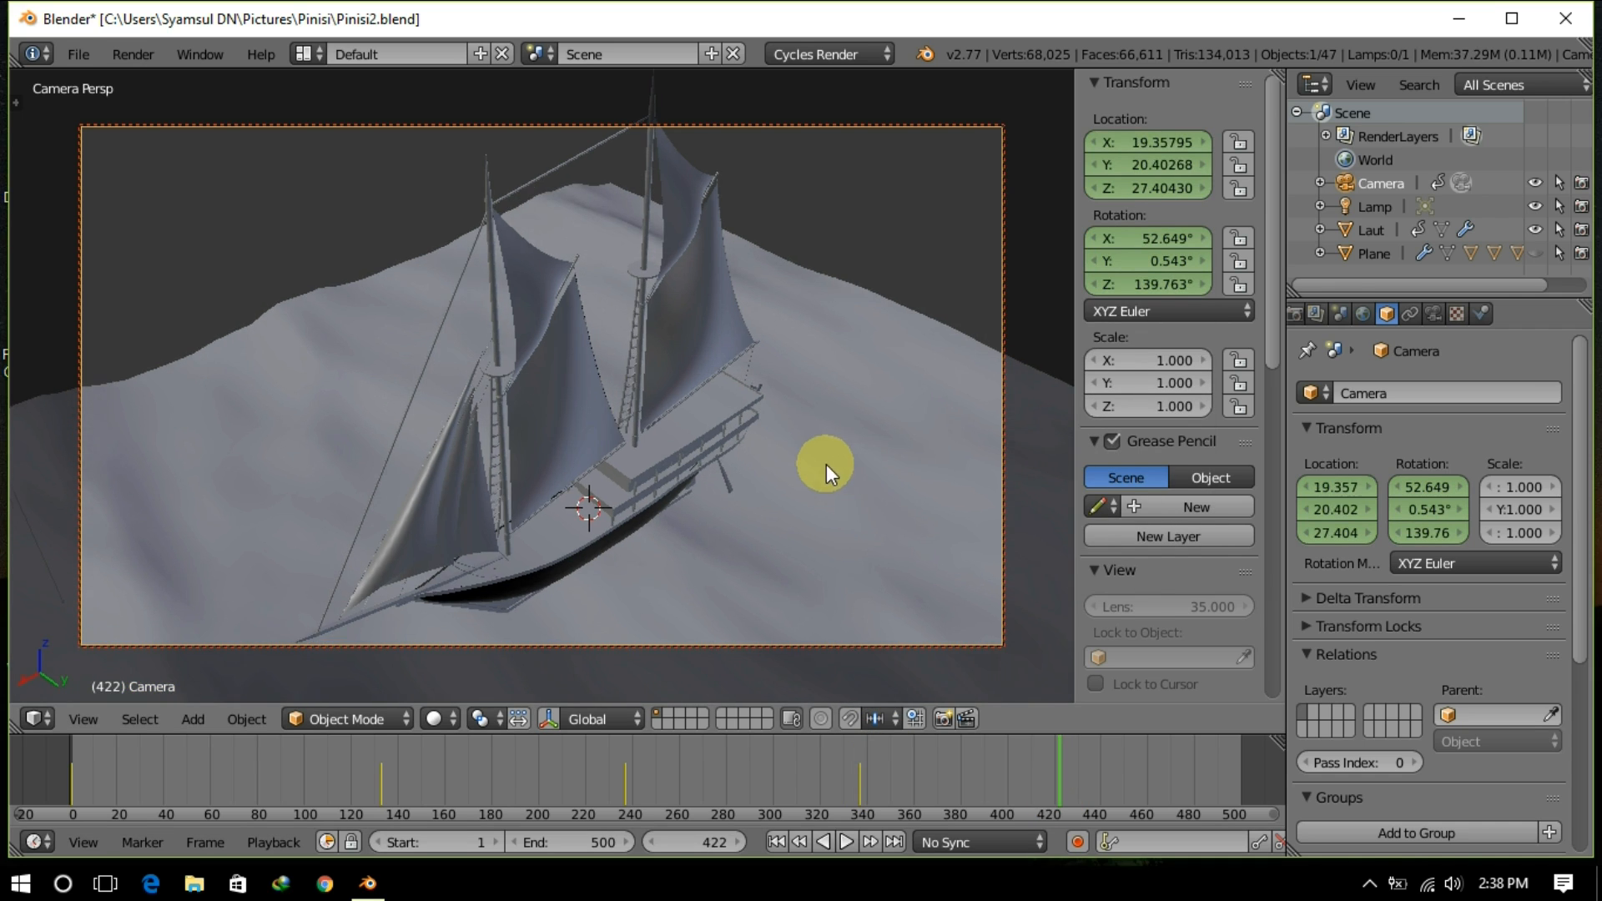
middle_click_drag(798, 480, 733, 494)
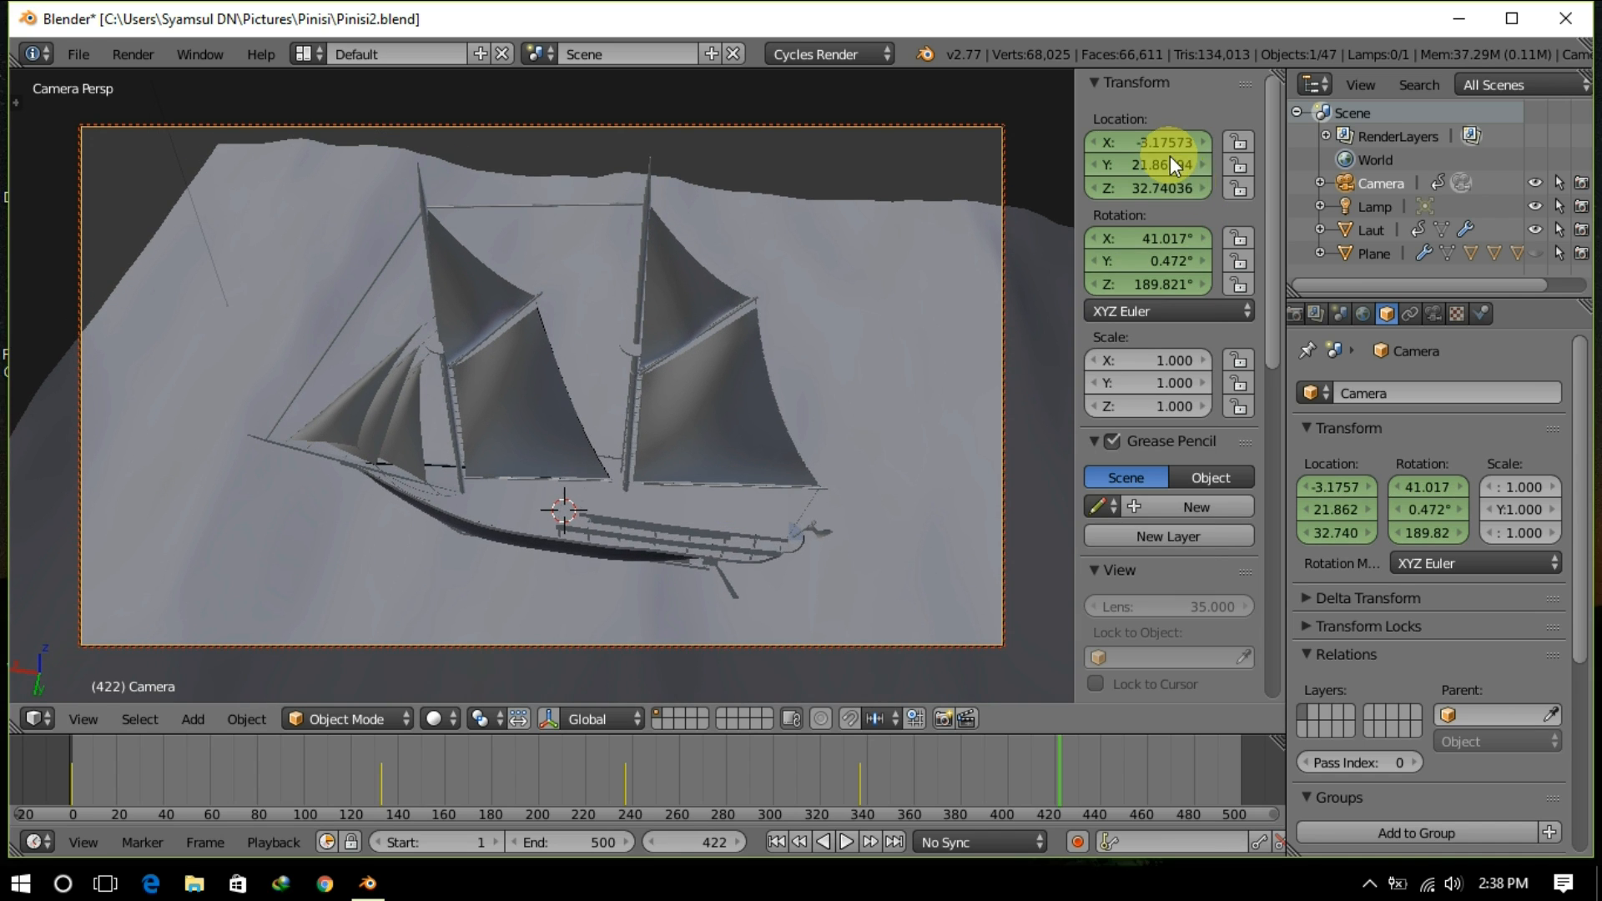
right_click(1169, 155)
left_click(1168, 153)
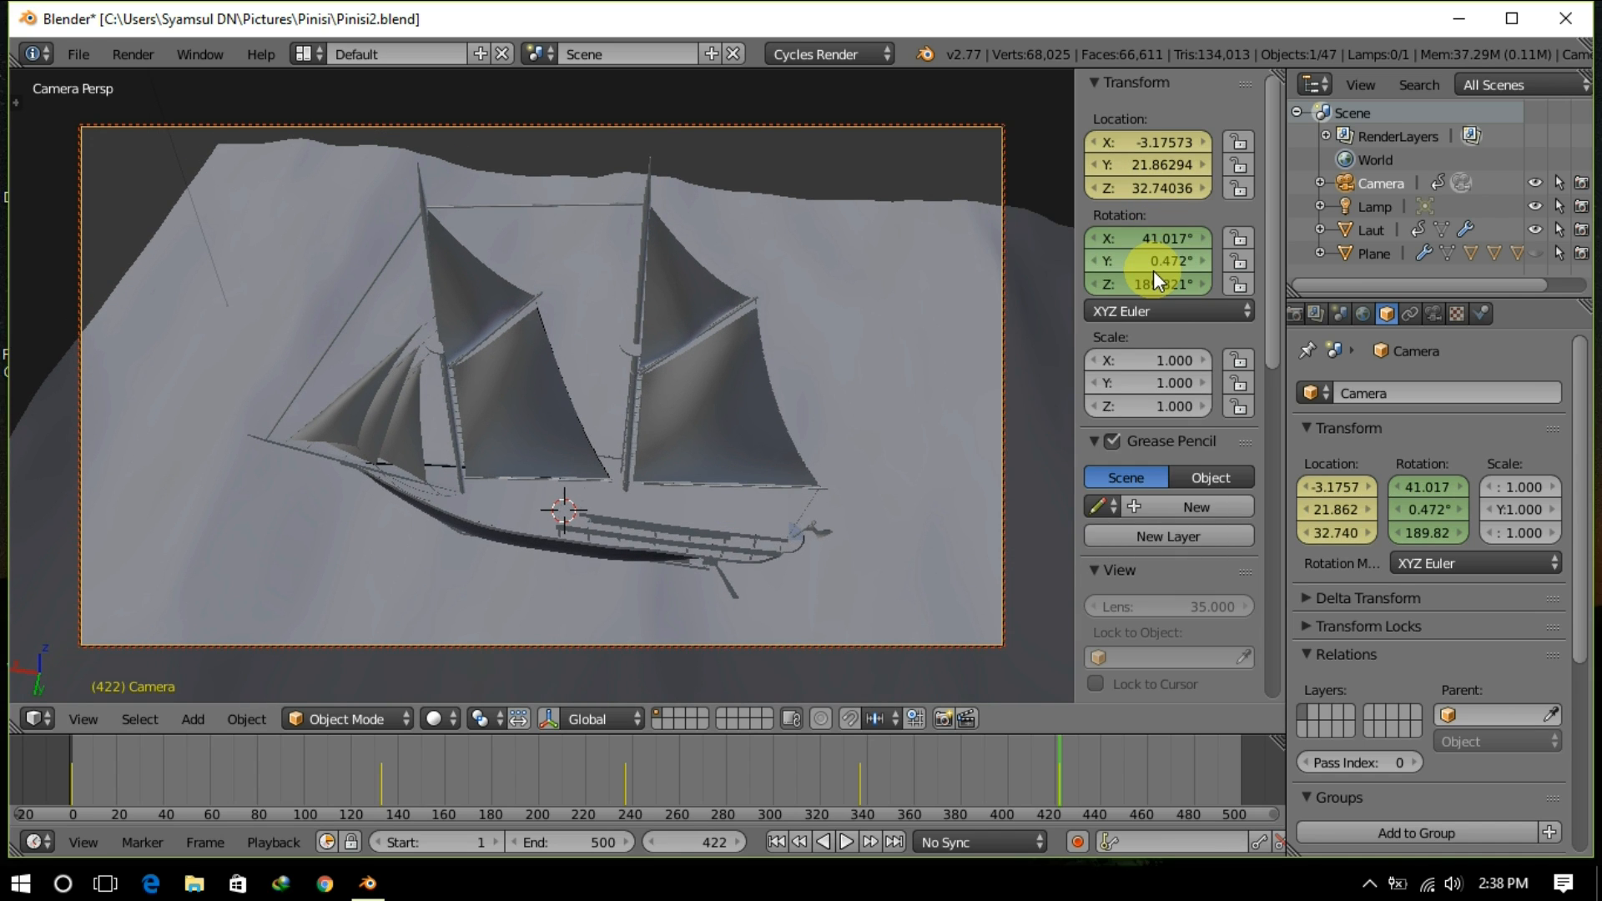
key("i")
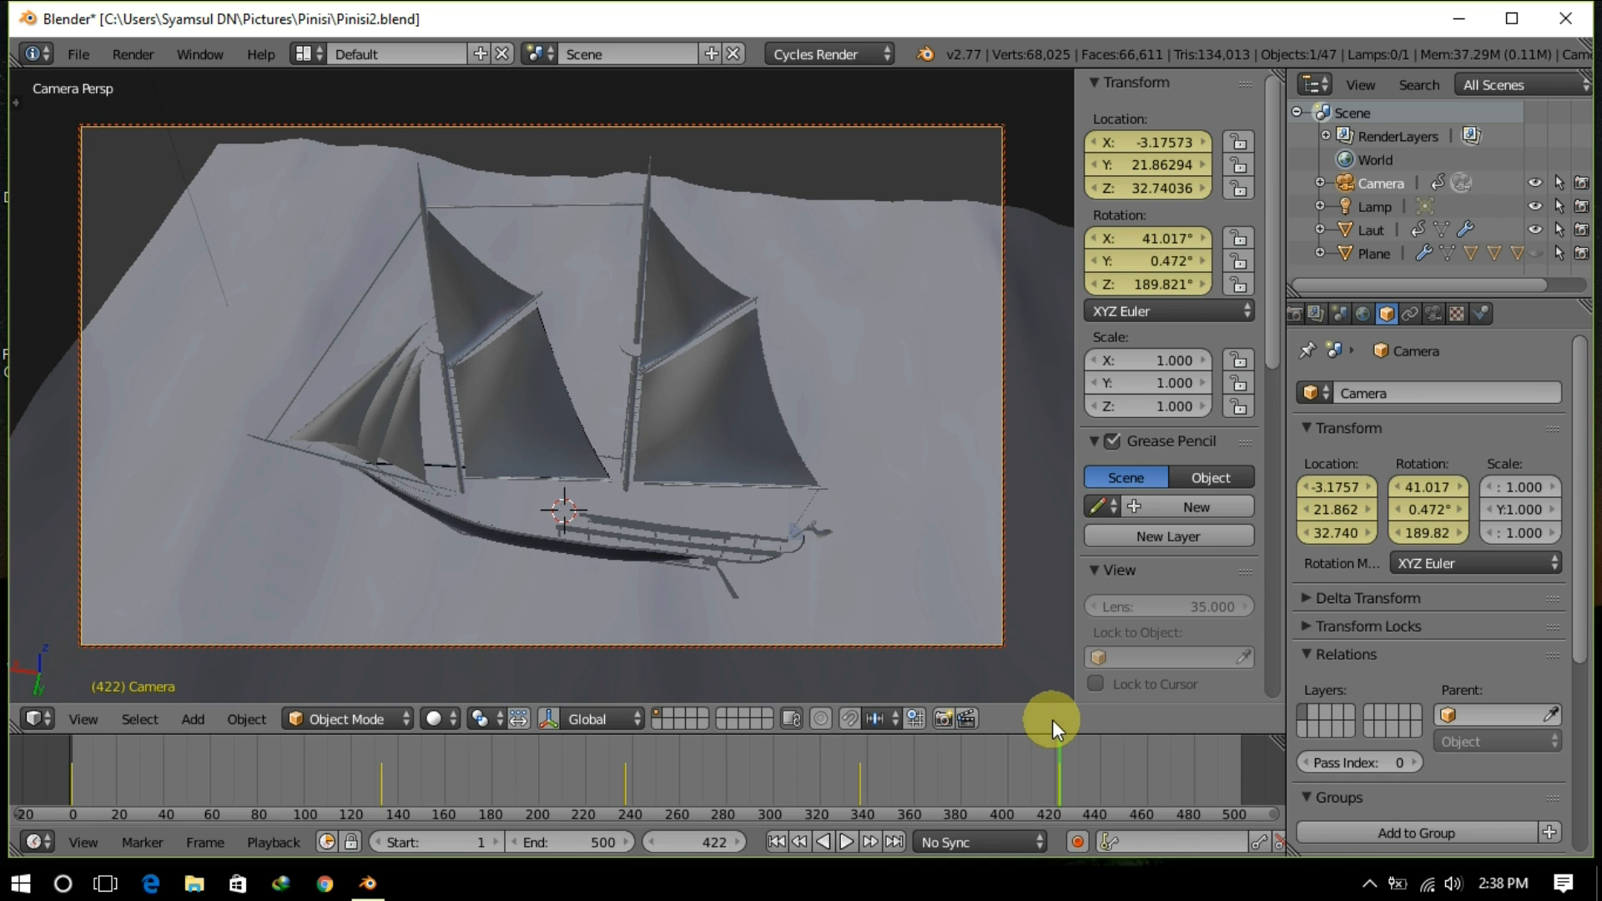
Step: At frame 499, orbit the camera to a lower rear-side view of the ship and keyframe its location and rotation
key("alt+a")
key("alt+a")
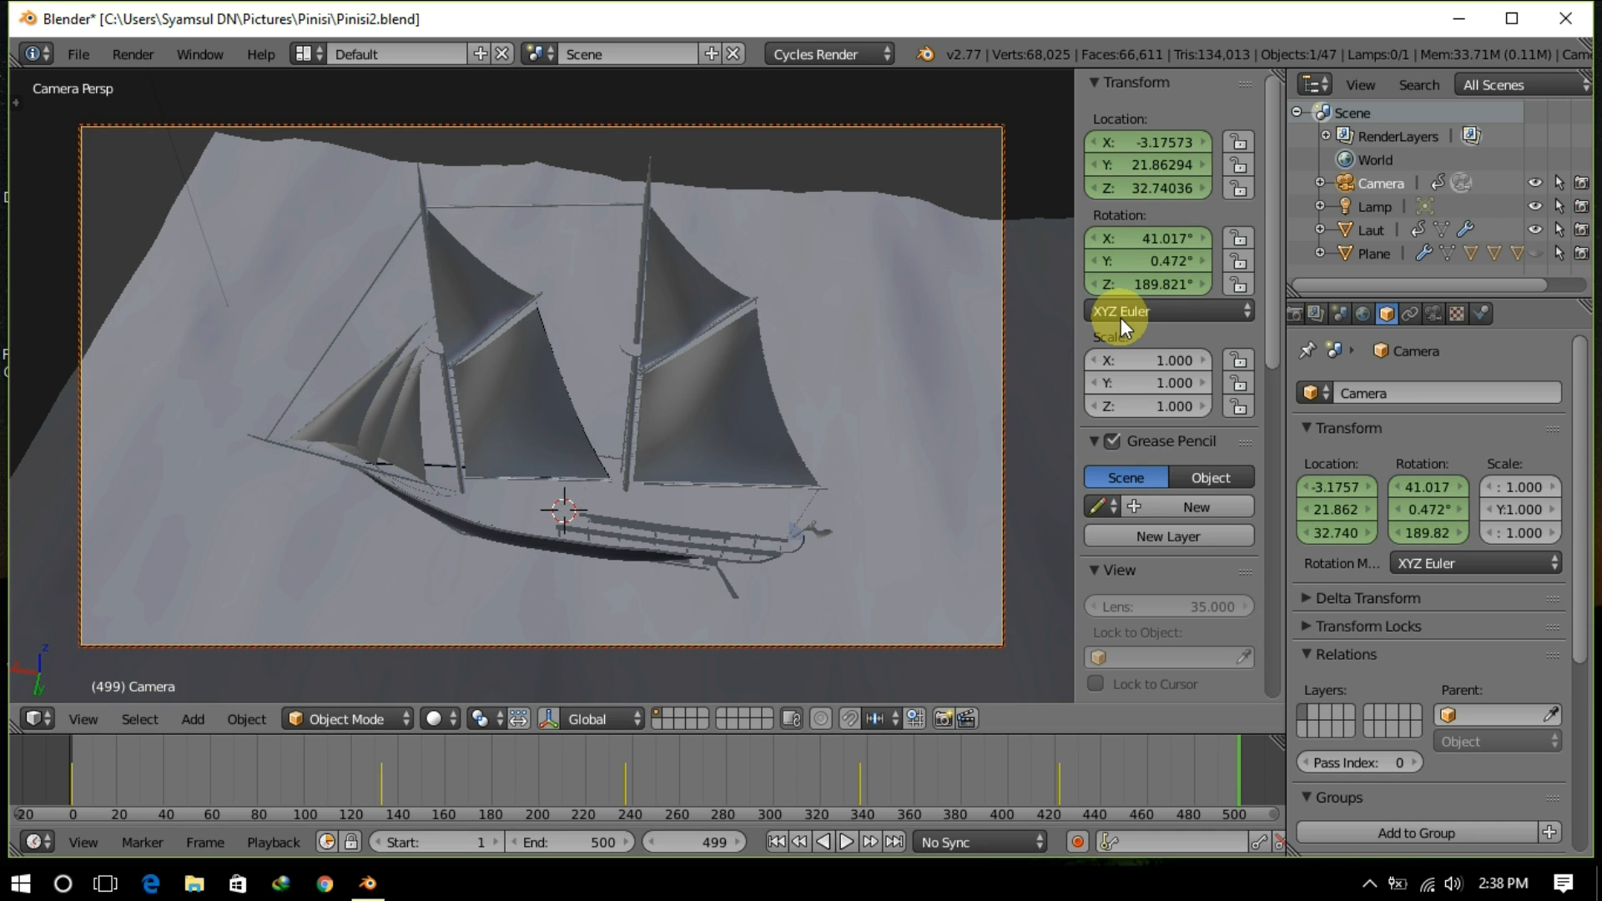
middle_click_drag(835, 401, 799, 341)
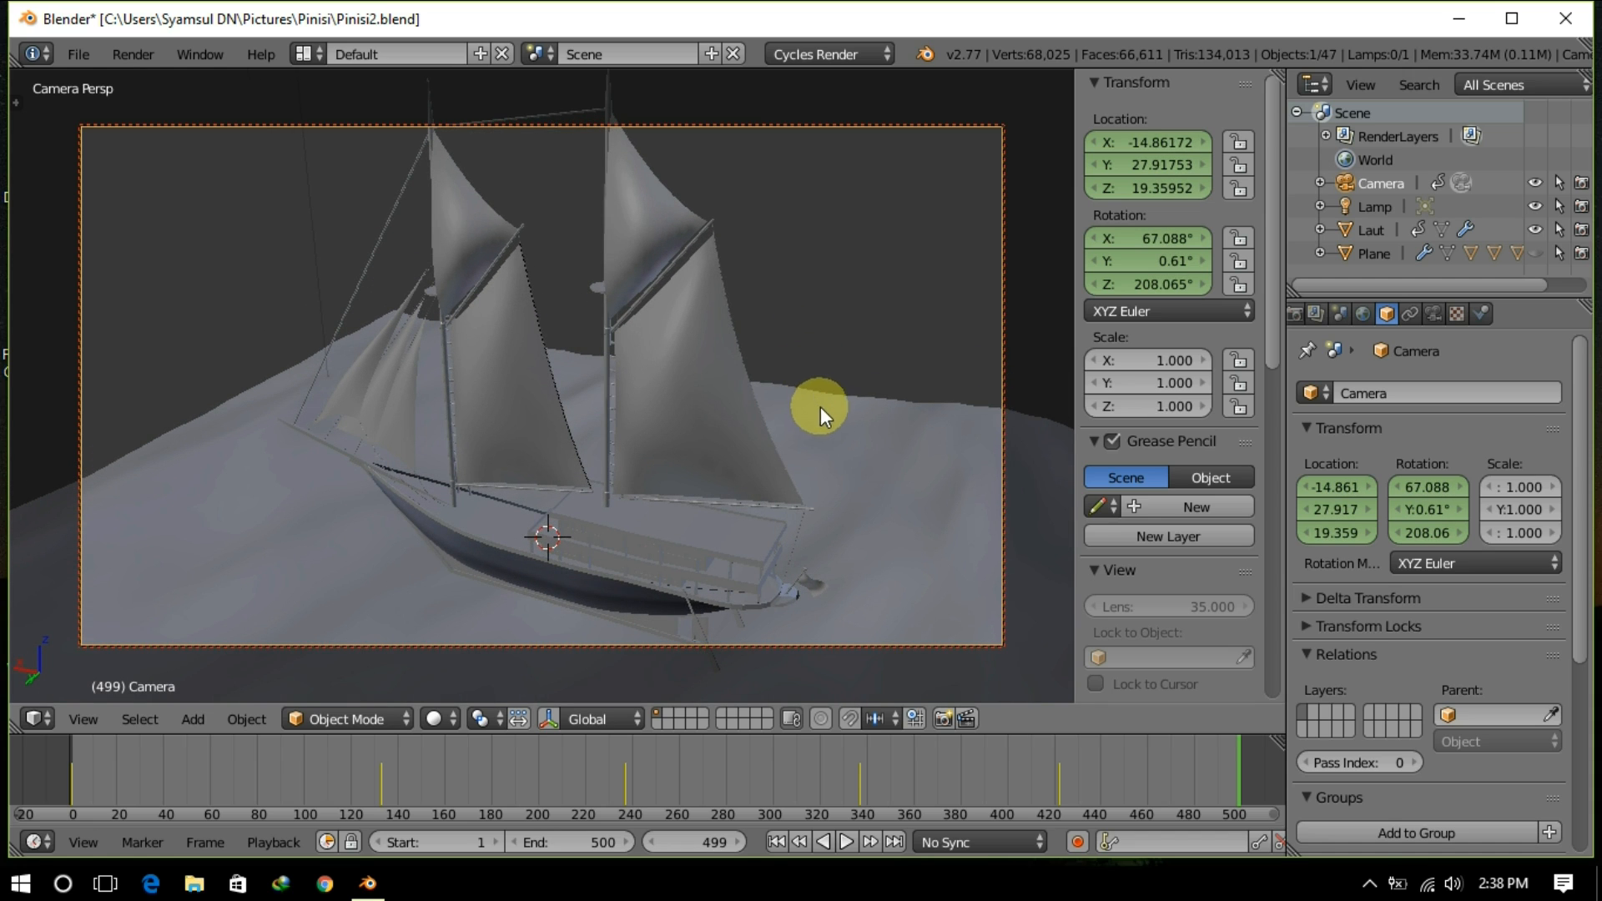
middle_click_drag(819, 407, 829, 418, "shift")
right_click(1119, 188)
left_click(1120, 188)
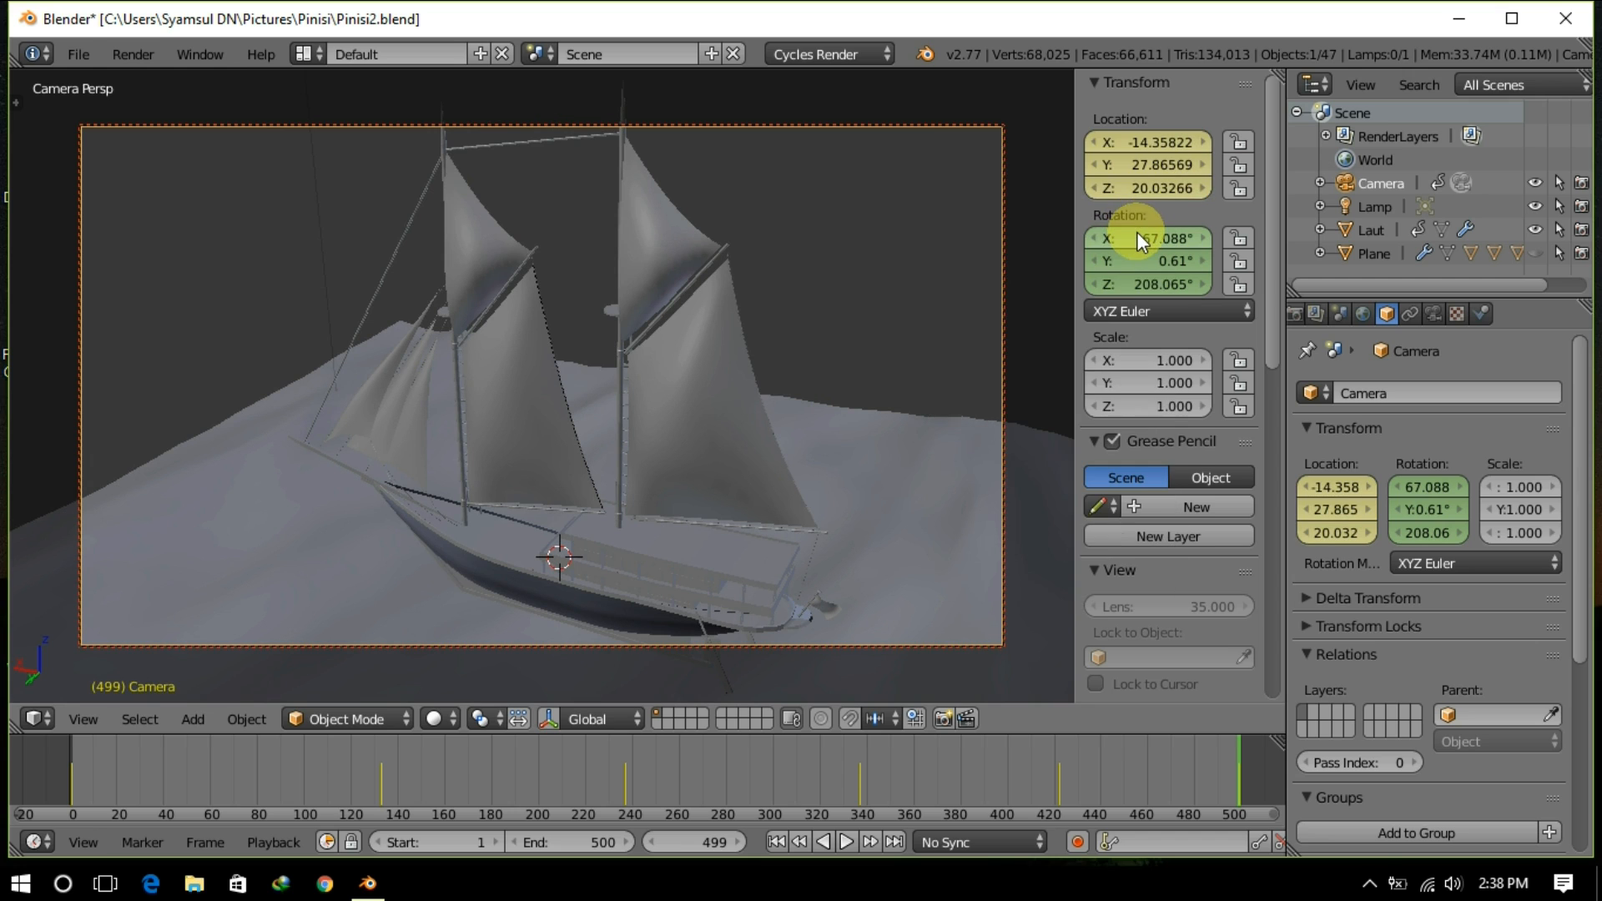
key("i")
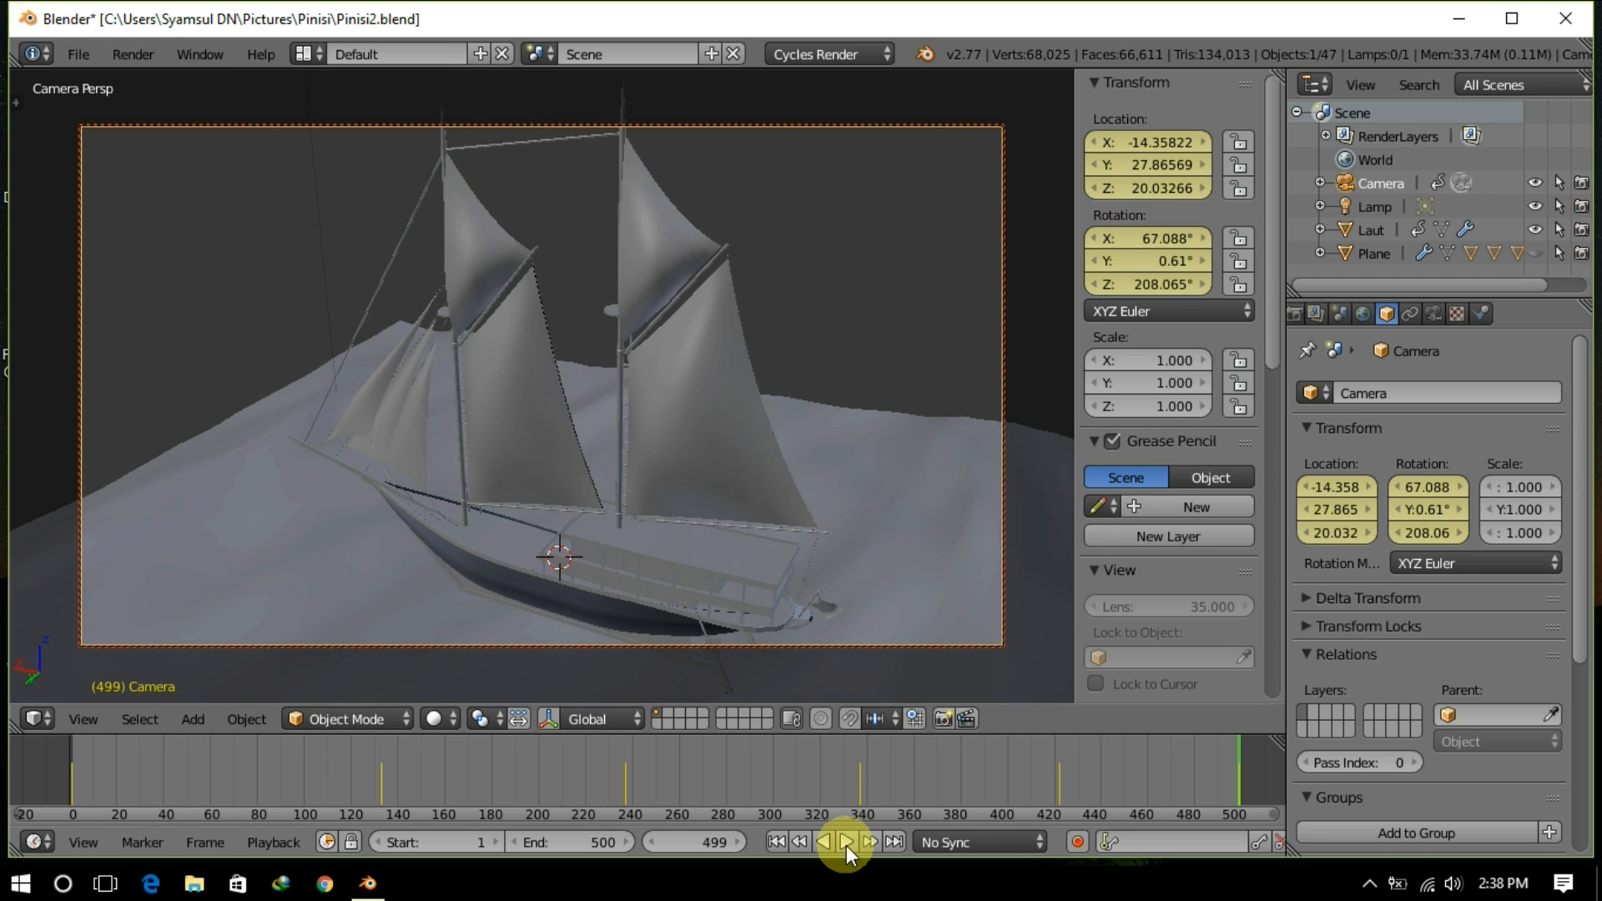
Step: Play the camera animation and scrub between frames 248 and 288 to check how the ship is framed
left_click(846, 841)
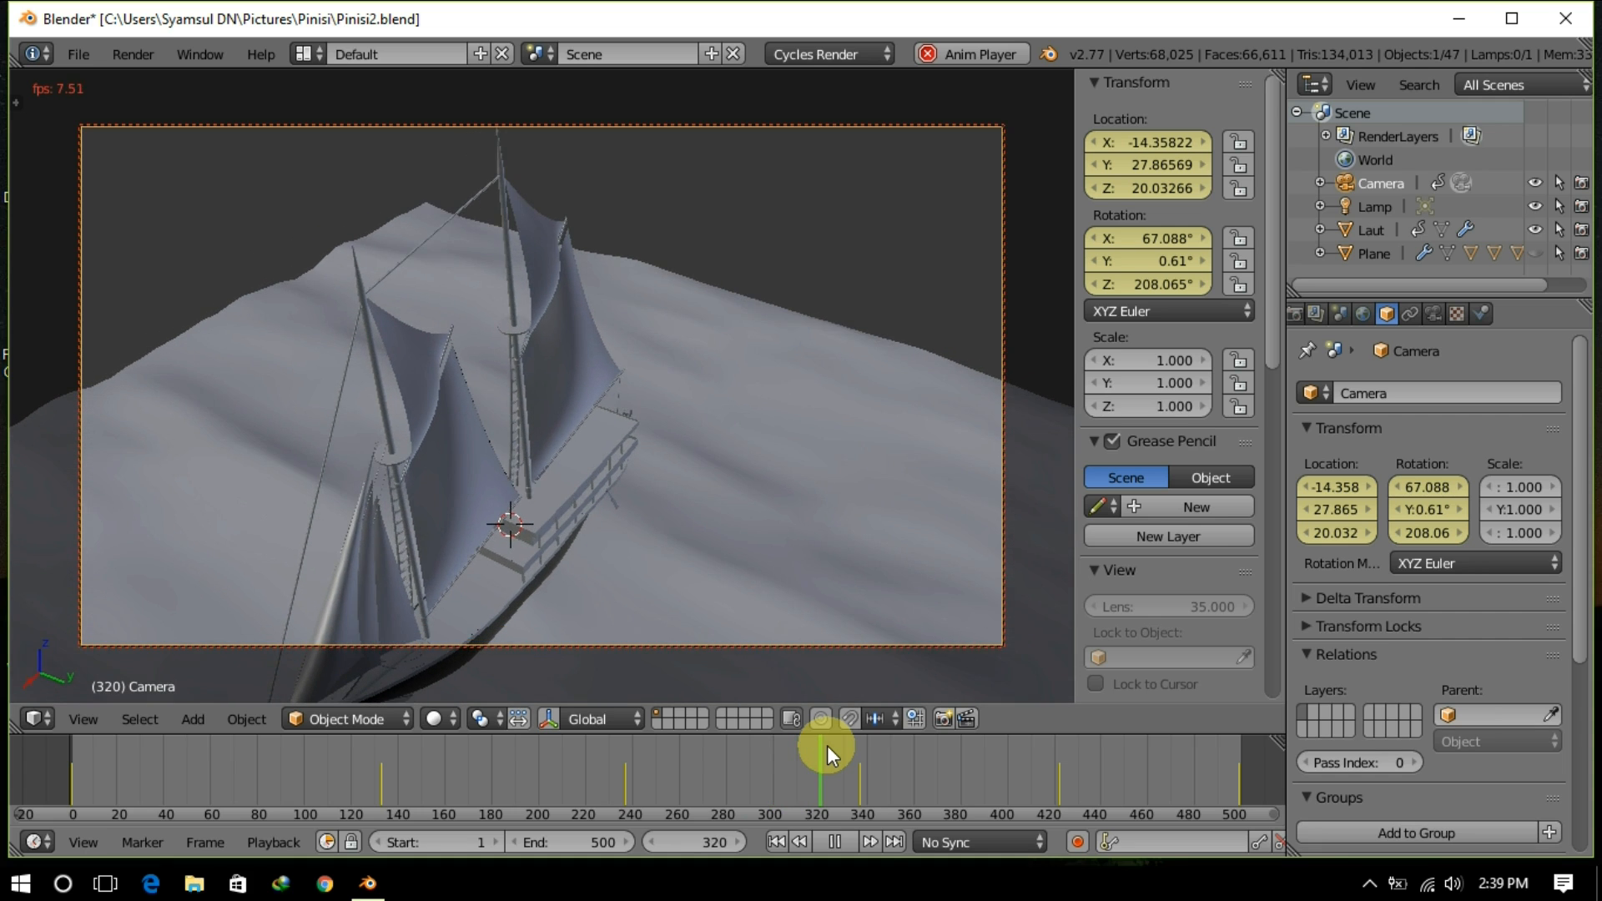
left_click_drag(808, 783, 643, 789)
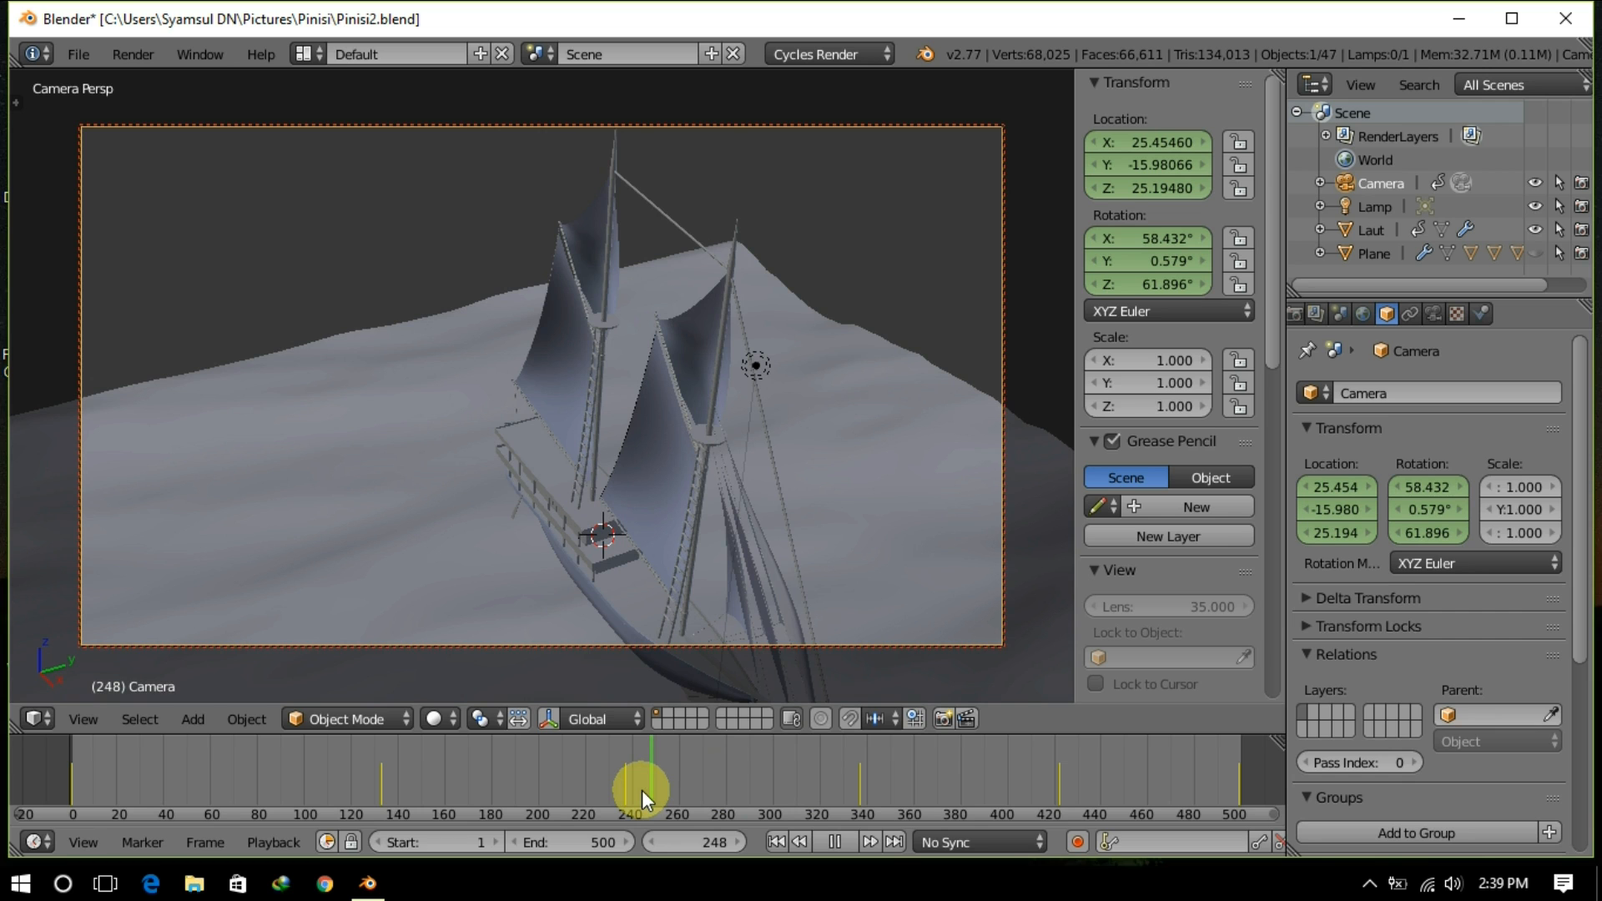
left_click_drag(643, 790, 743, 793)
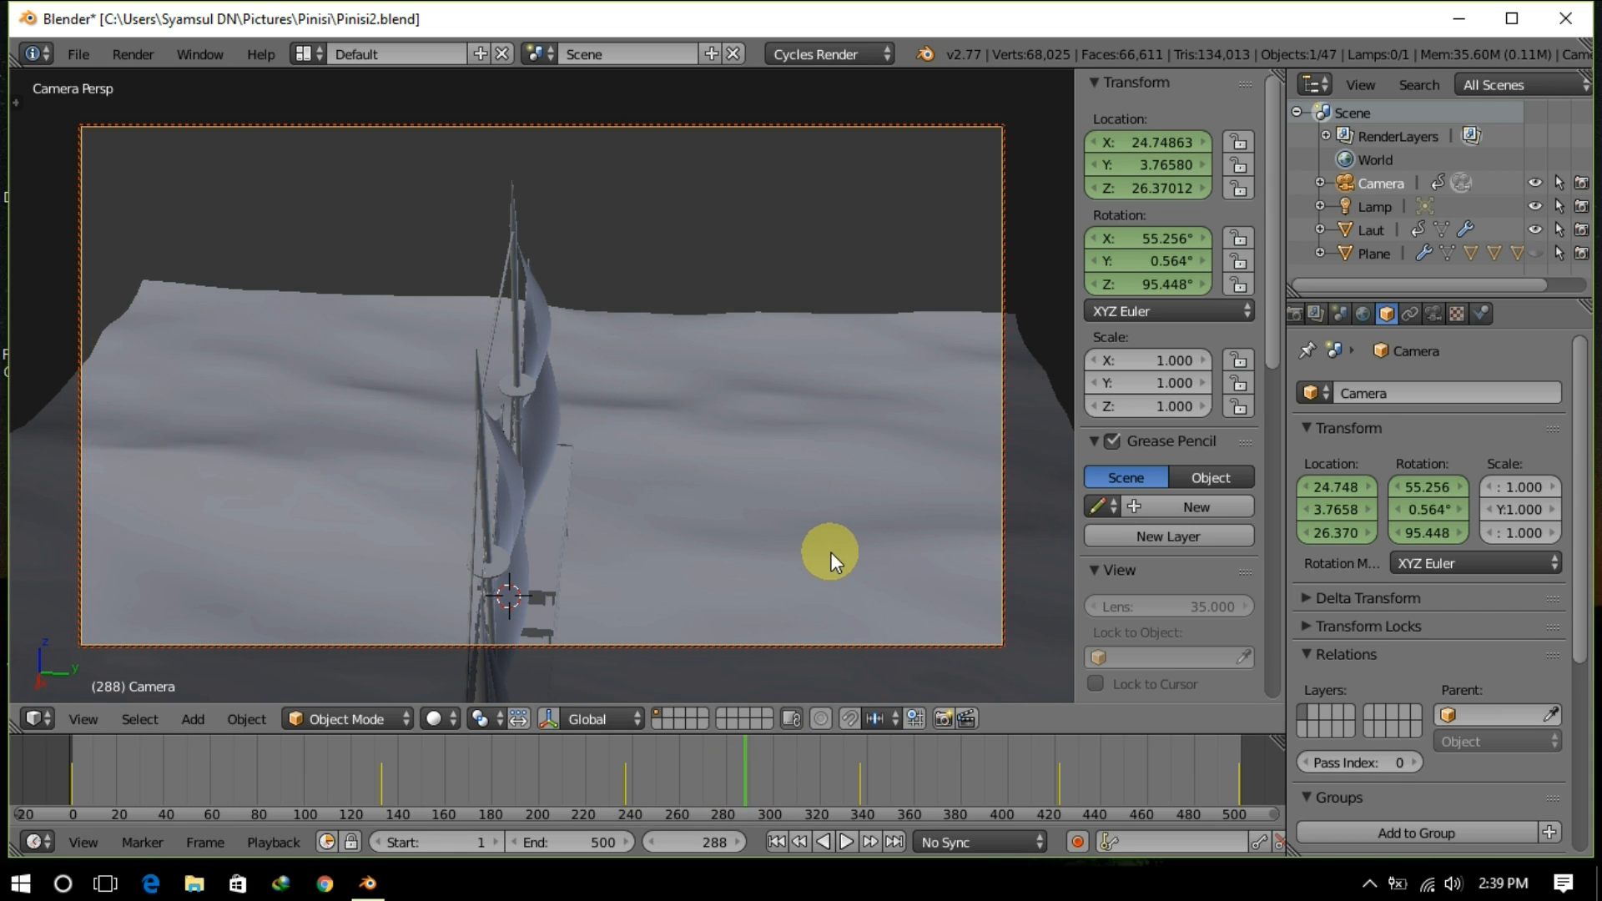
Step: At frame 288, pull the camera back and up to frame the whole ship, and keyframe its location and rotation
scroll(830, 553, "down", 1)
middle_click_drag(830, 553, 825, 486, "shift")
middle_click_drag(825, 486, 792, 459)
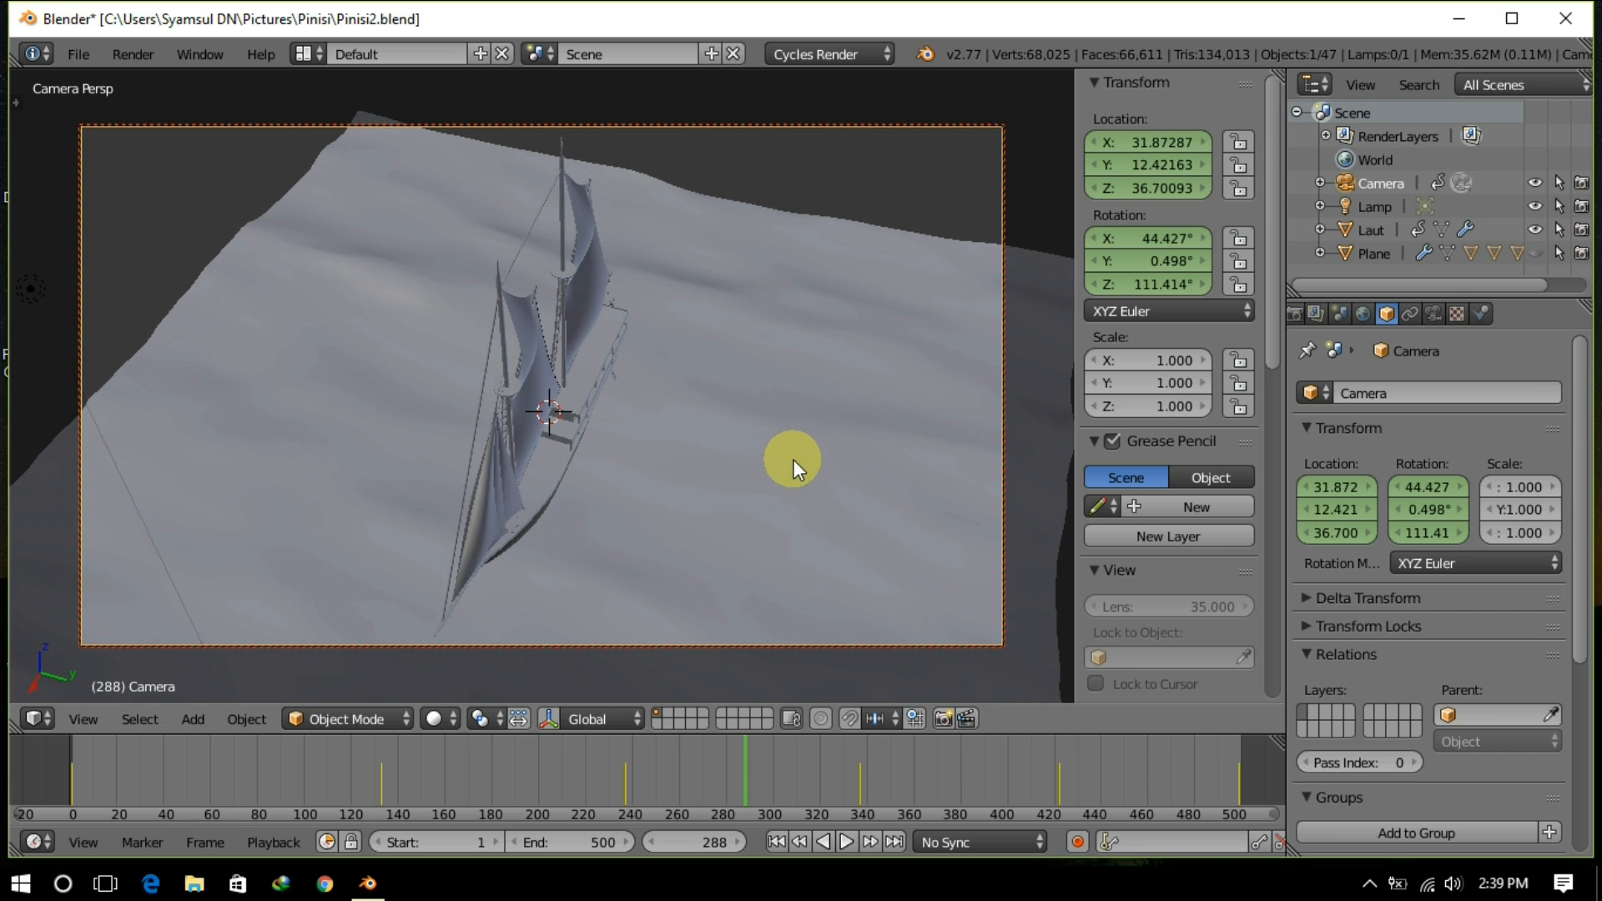
right_click(1150, 187)
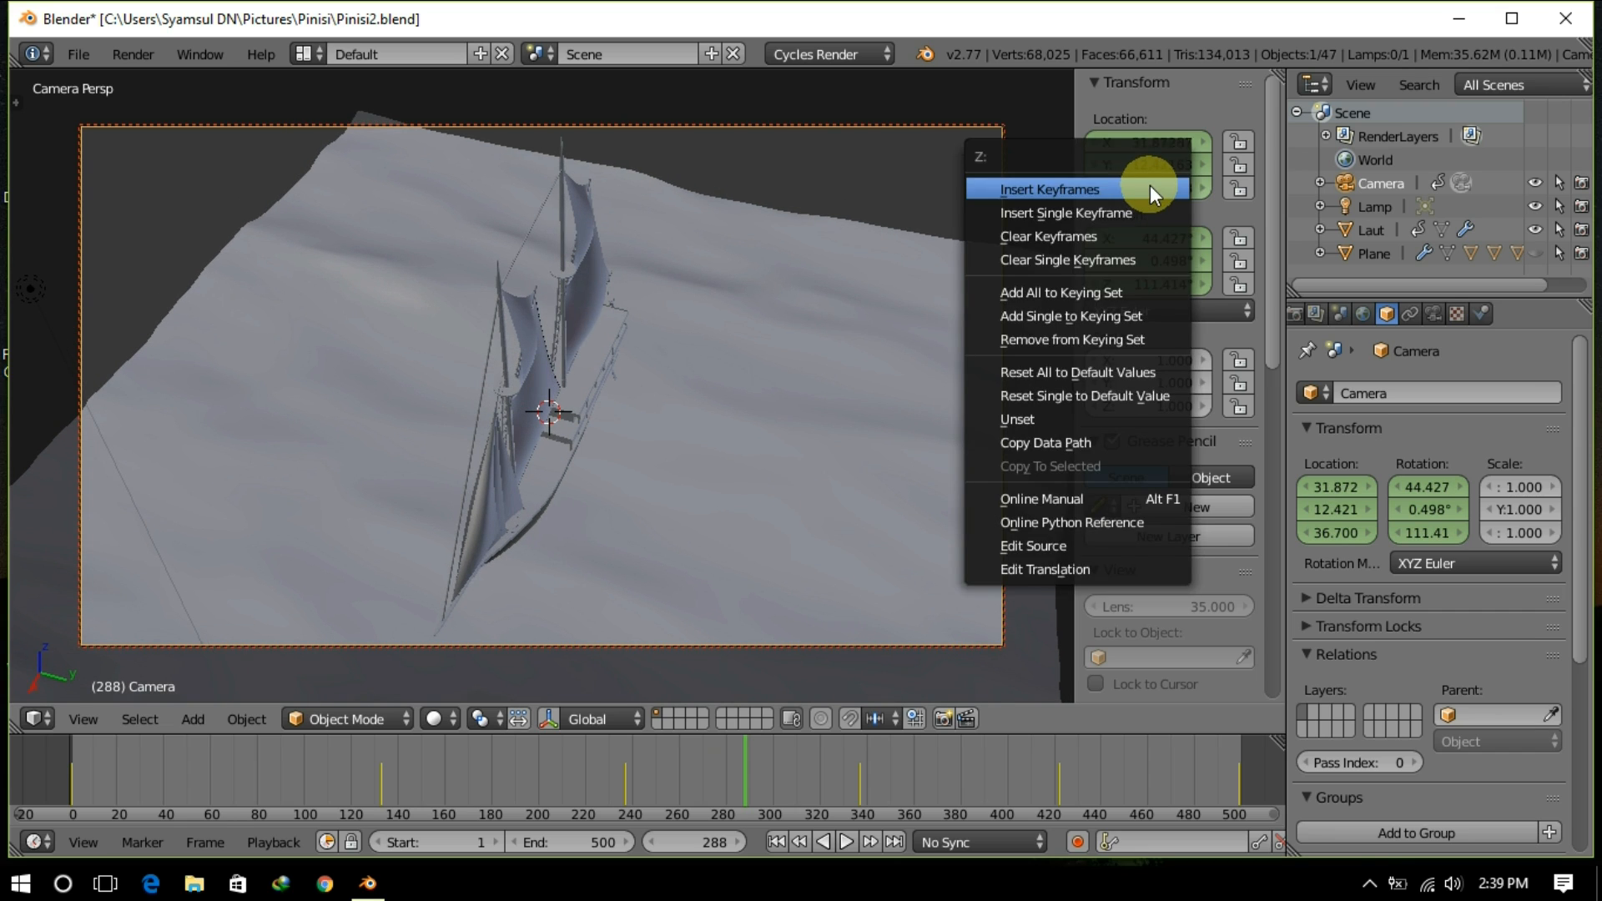
left_click(1149, 185)
right_click(1163, 238)
left_click(1163, 241)
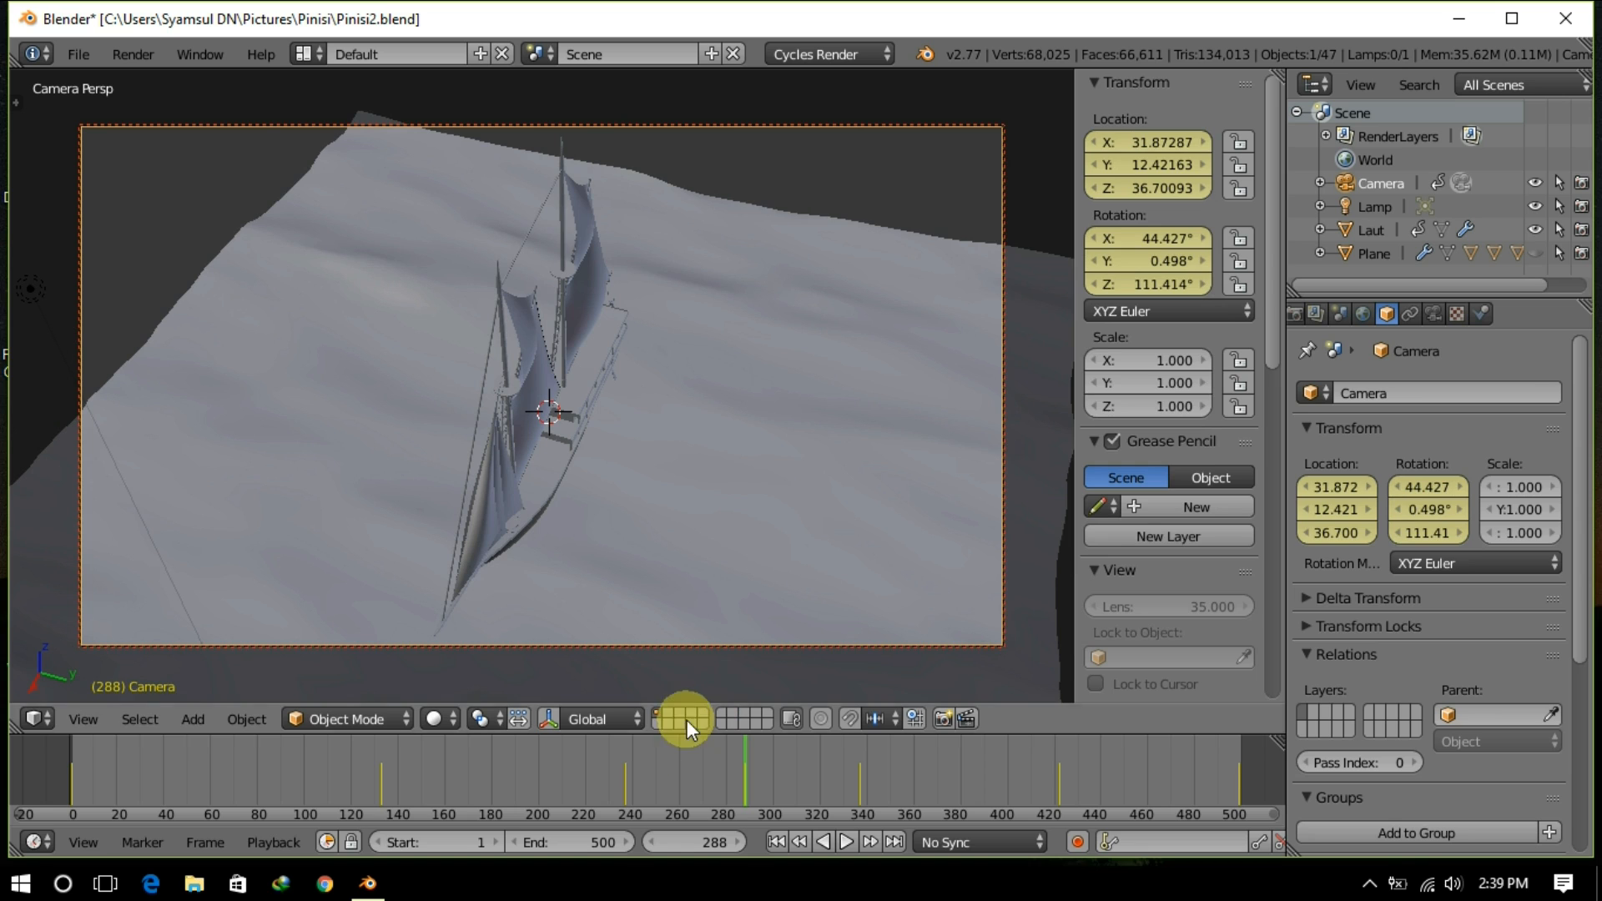
Step: Play the animation from frame 235 to review the camera move toward frame 288
left_click(619, 777)
key("alt+a")
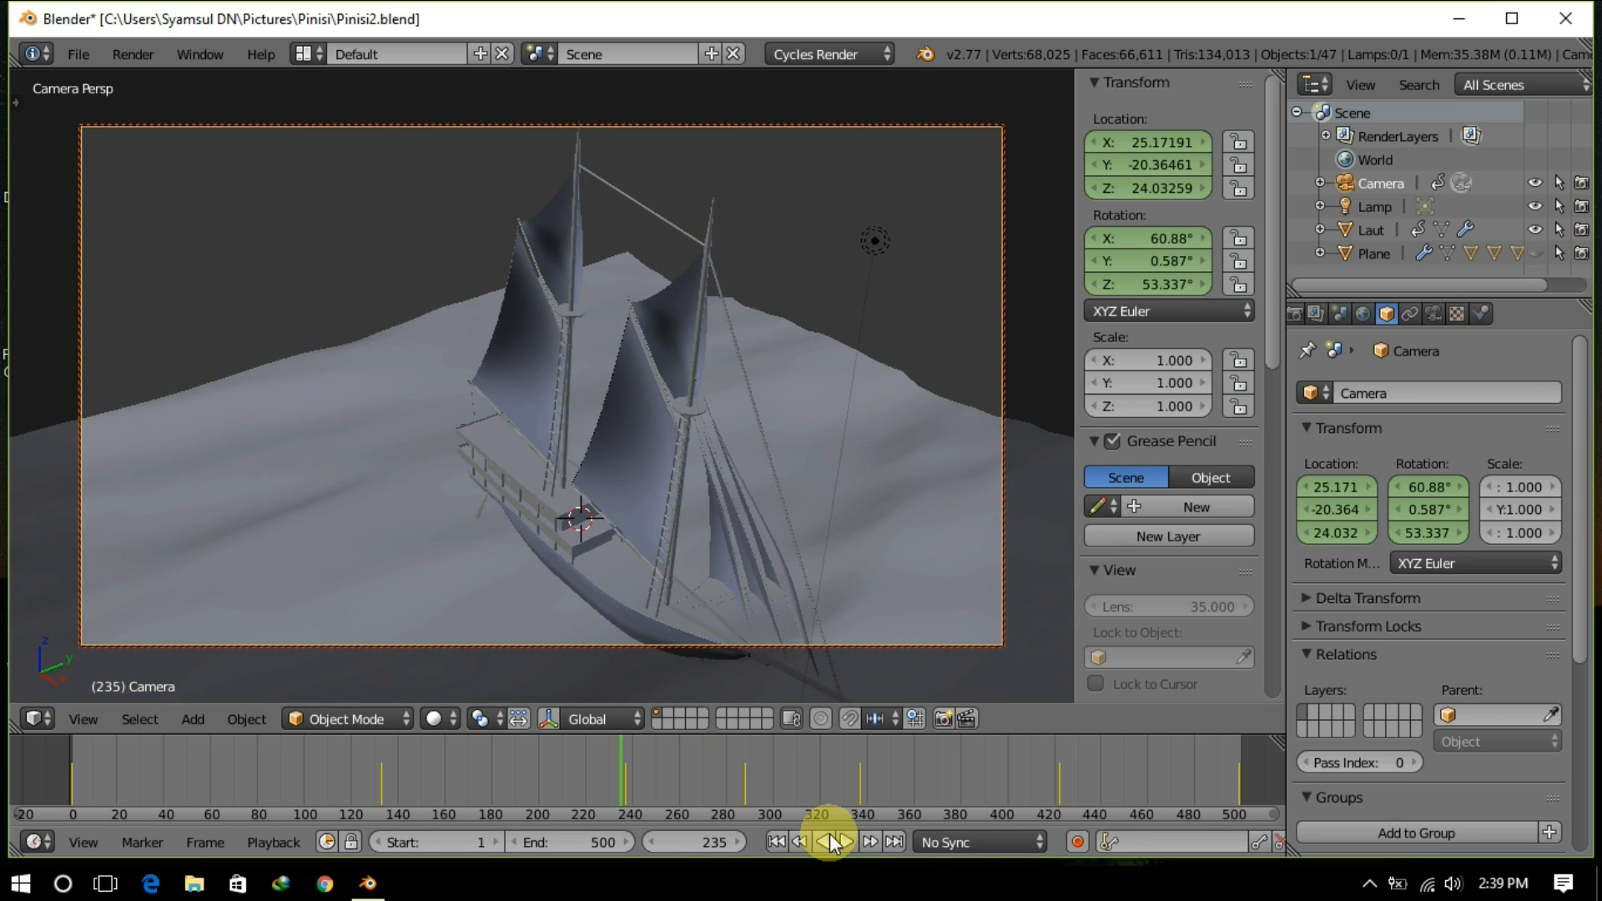
left_click(830, 836)
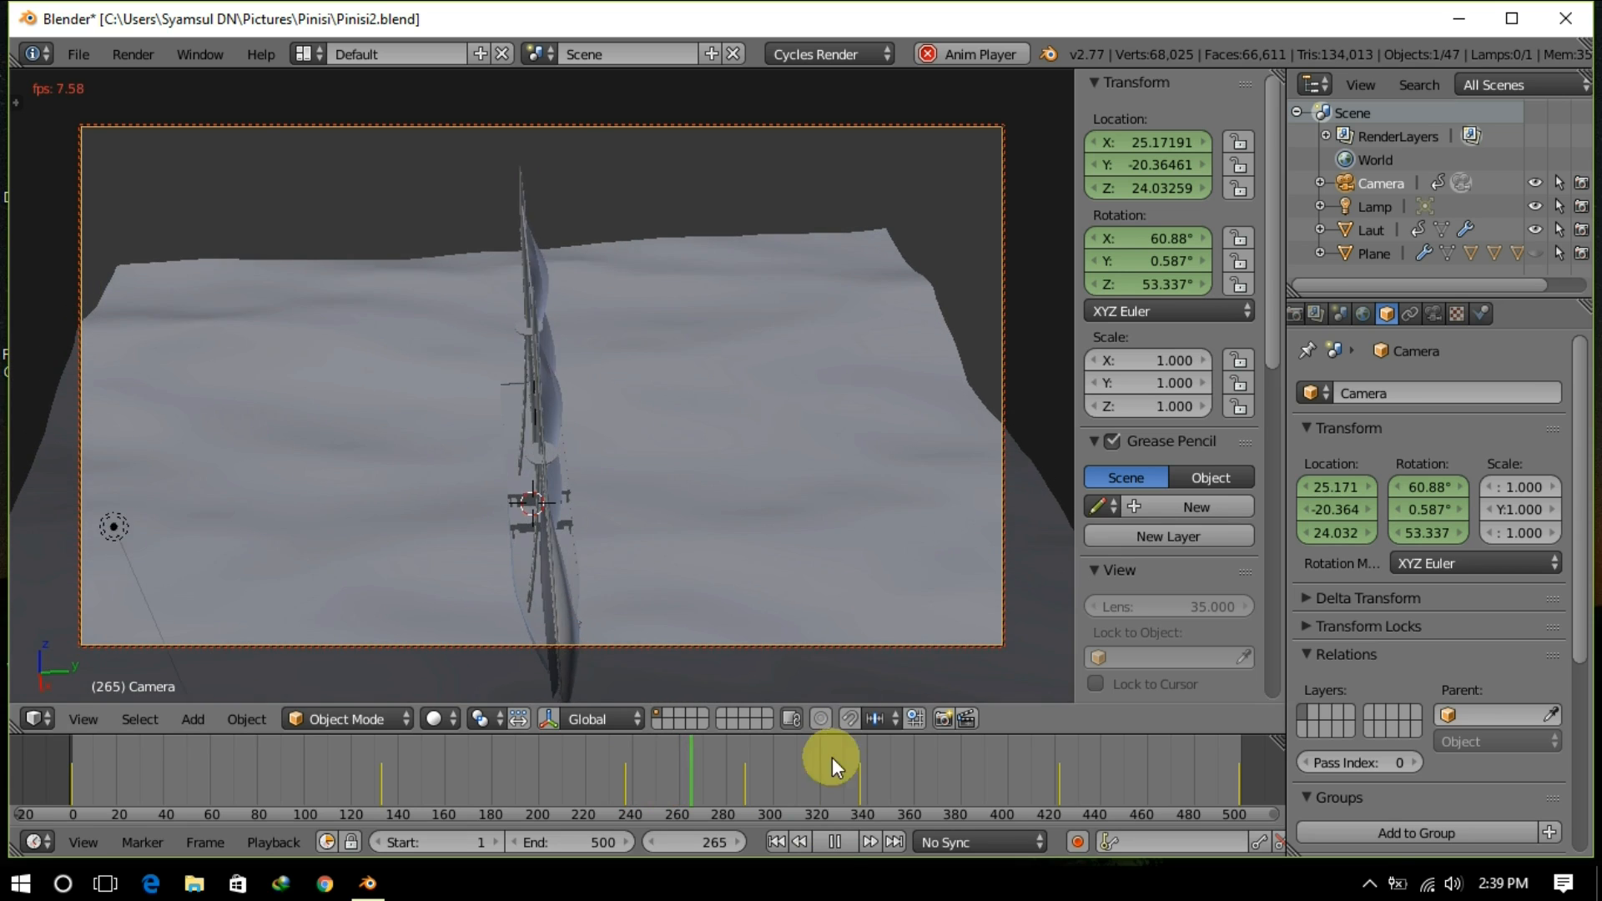
left_click(835, 841)
Step: At frame 237, pan and pull back the camera to fit the whole ship, and replace its location and rotation keyframes
left_click(628, 791)
left_click_drag(628, 791, 624, 791)
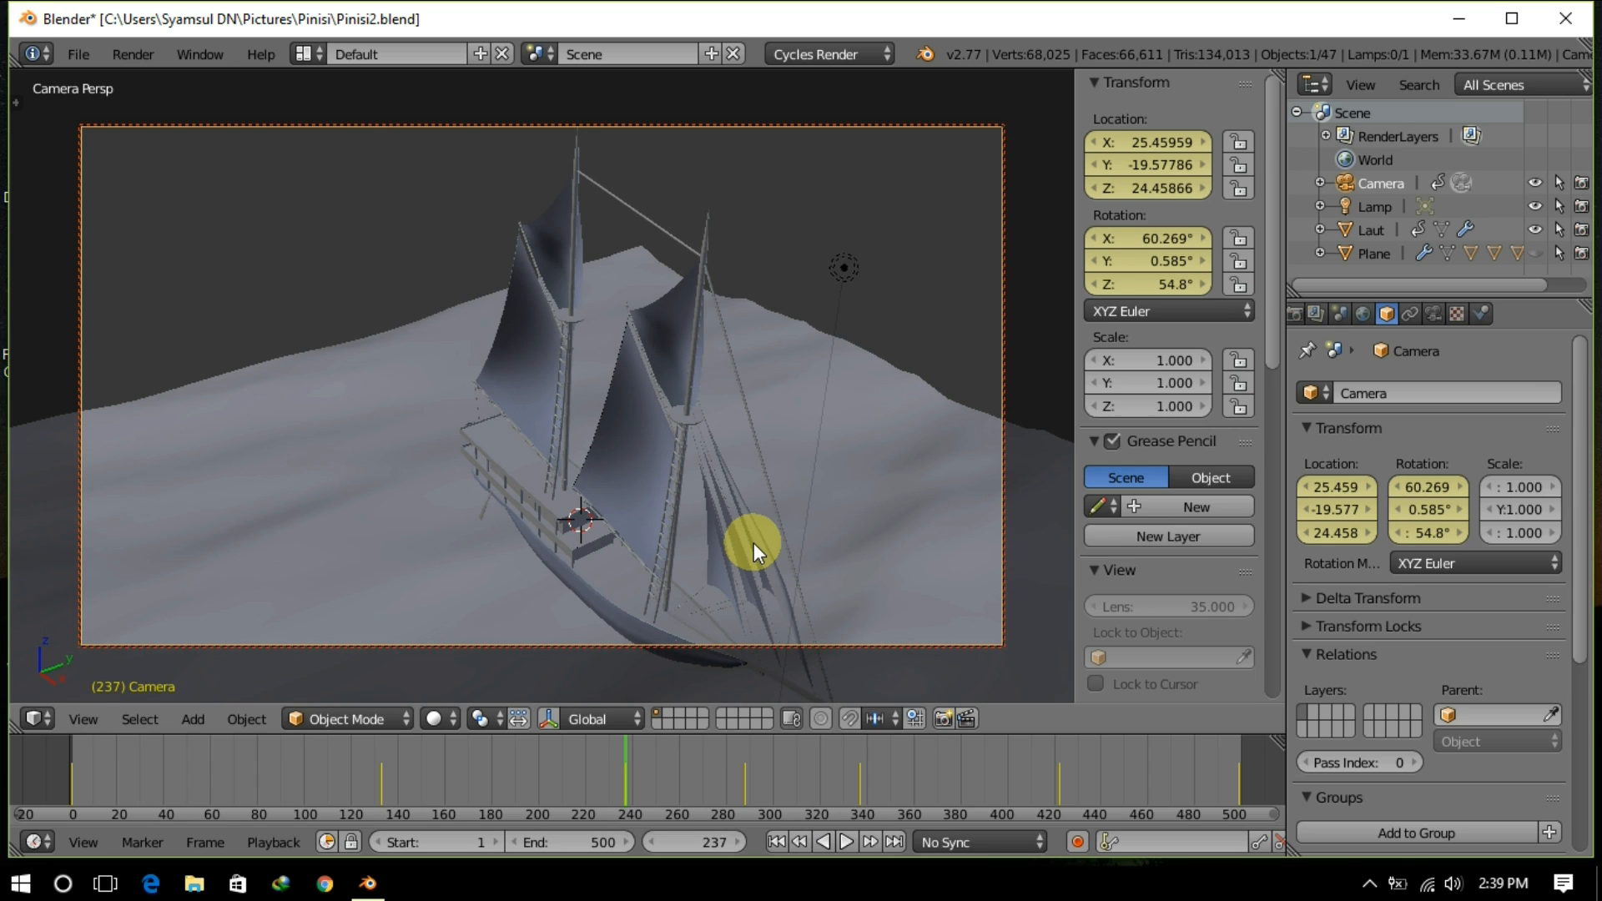
middle_click_drag(753, 542, 724, 504, "shift")
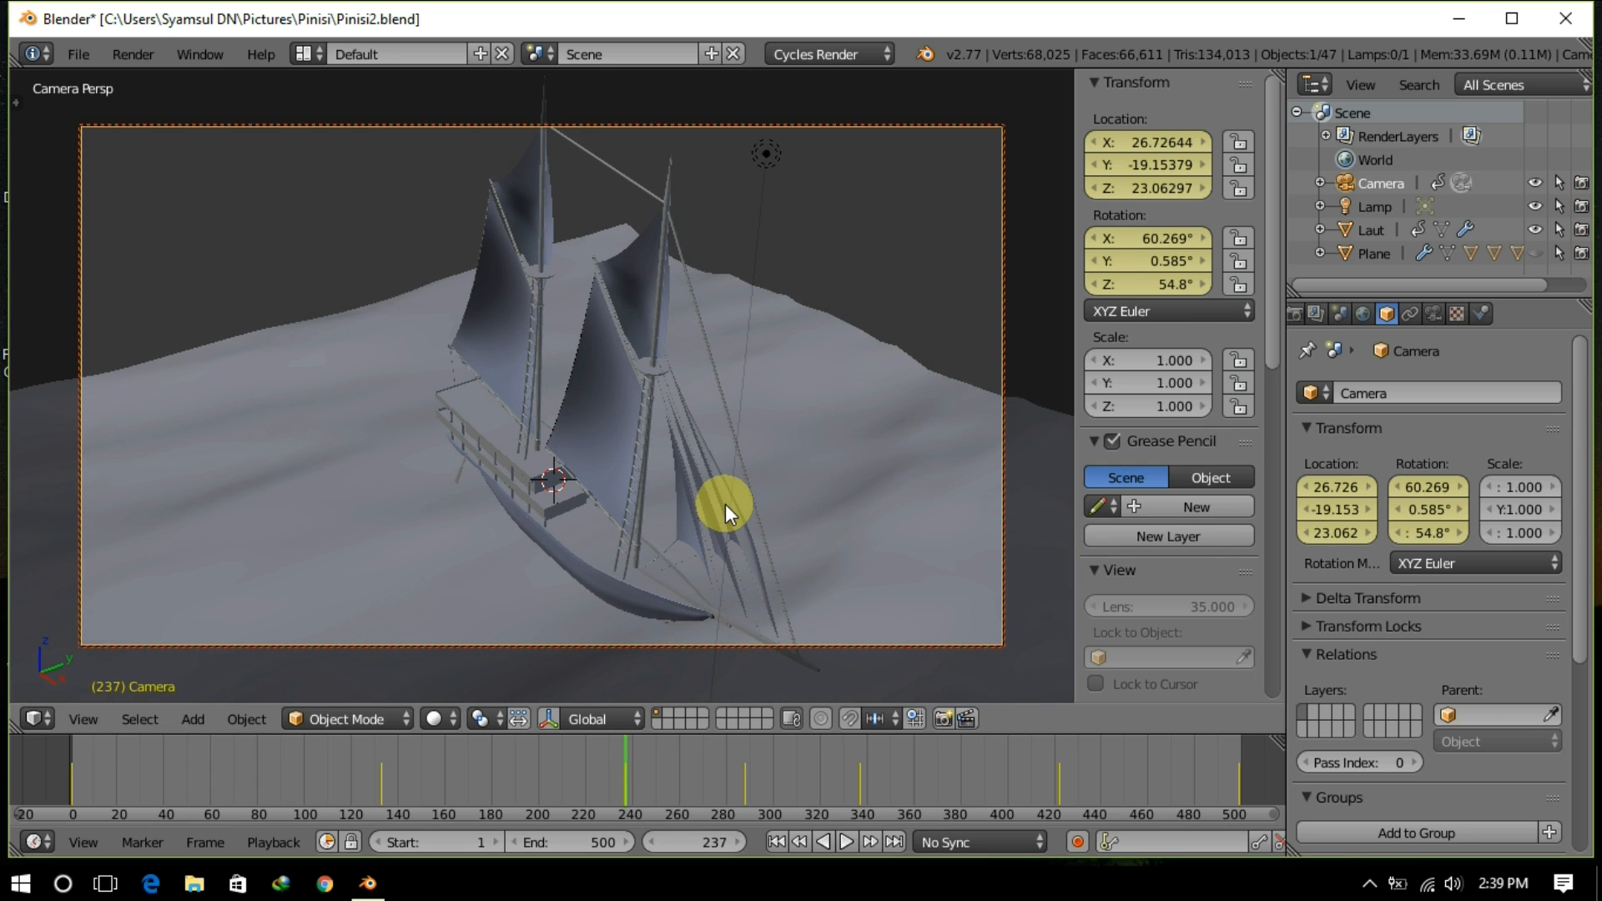
scroll(725, 503, "down", 2)
right_click(1167, 193)
left_click(1165, 197)
right_click(1142, 238)
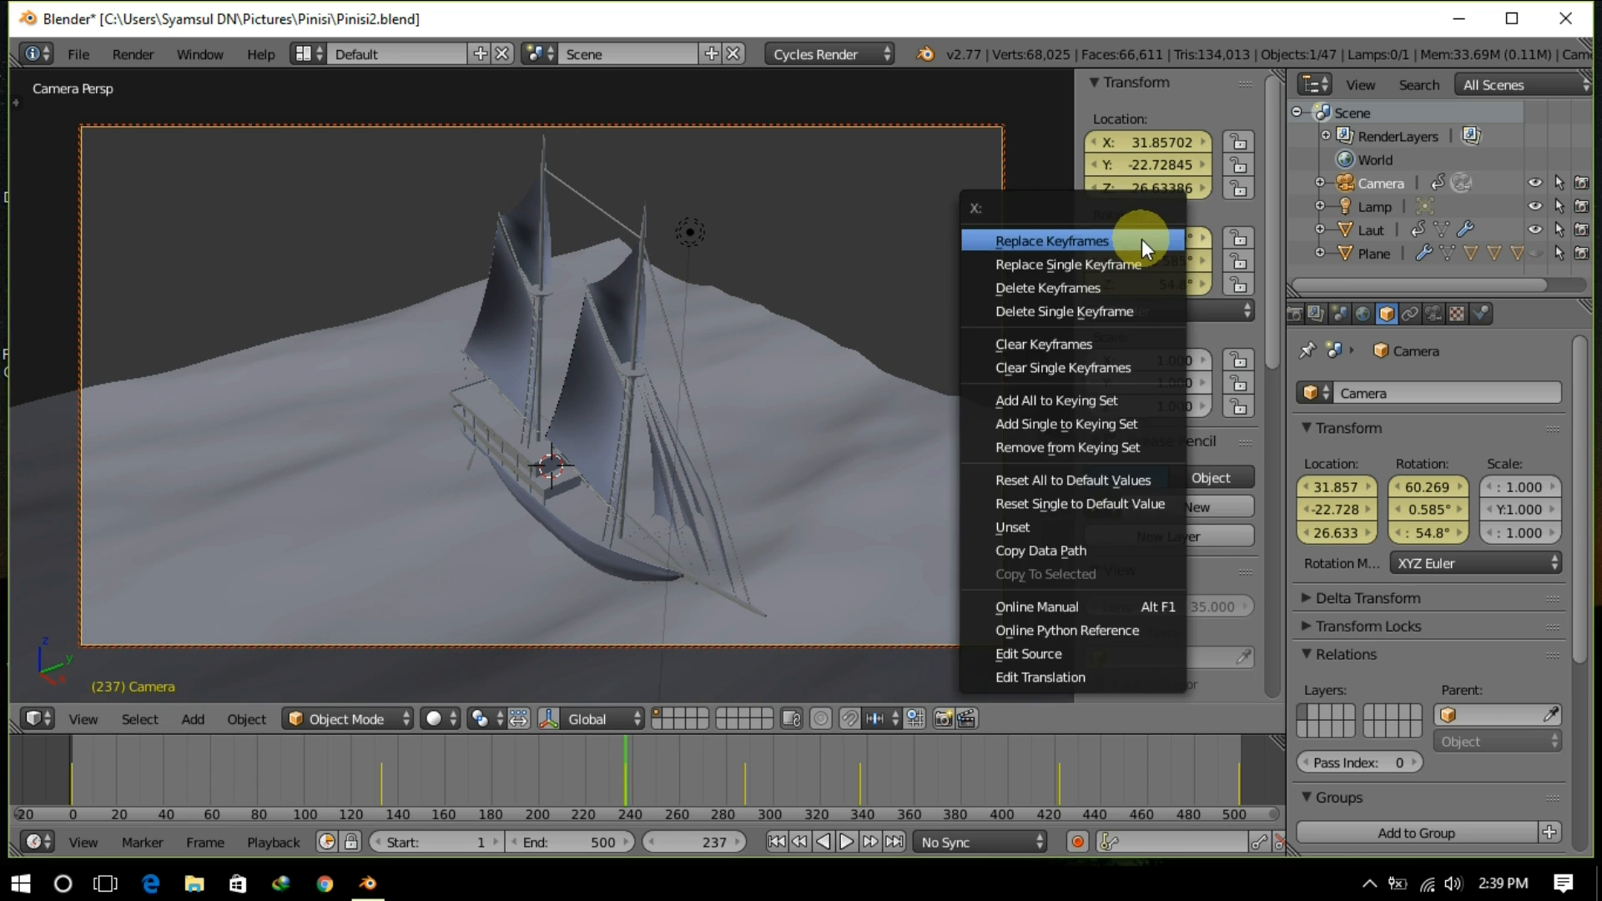
left_click(1141, 240)
Step: Review the playback, and at frame 337 pan the camera to fit the whole ship and replace its location and rotation keyframes
left_click(846, 843)
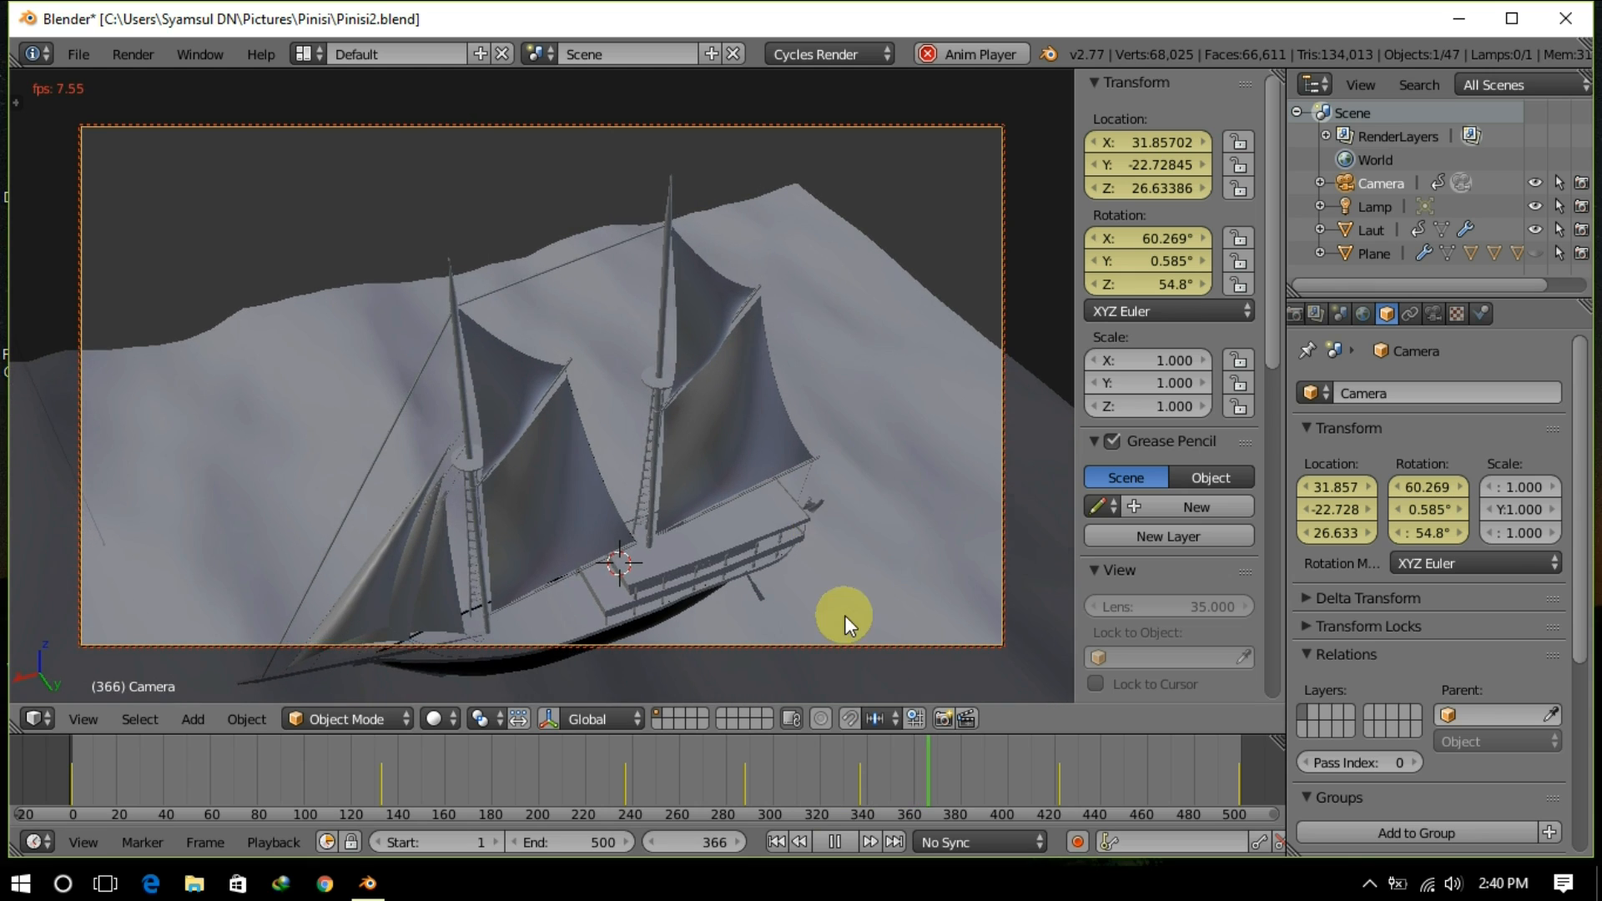
left_click(831, 846)
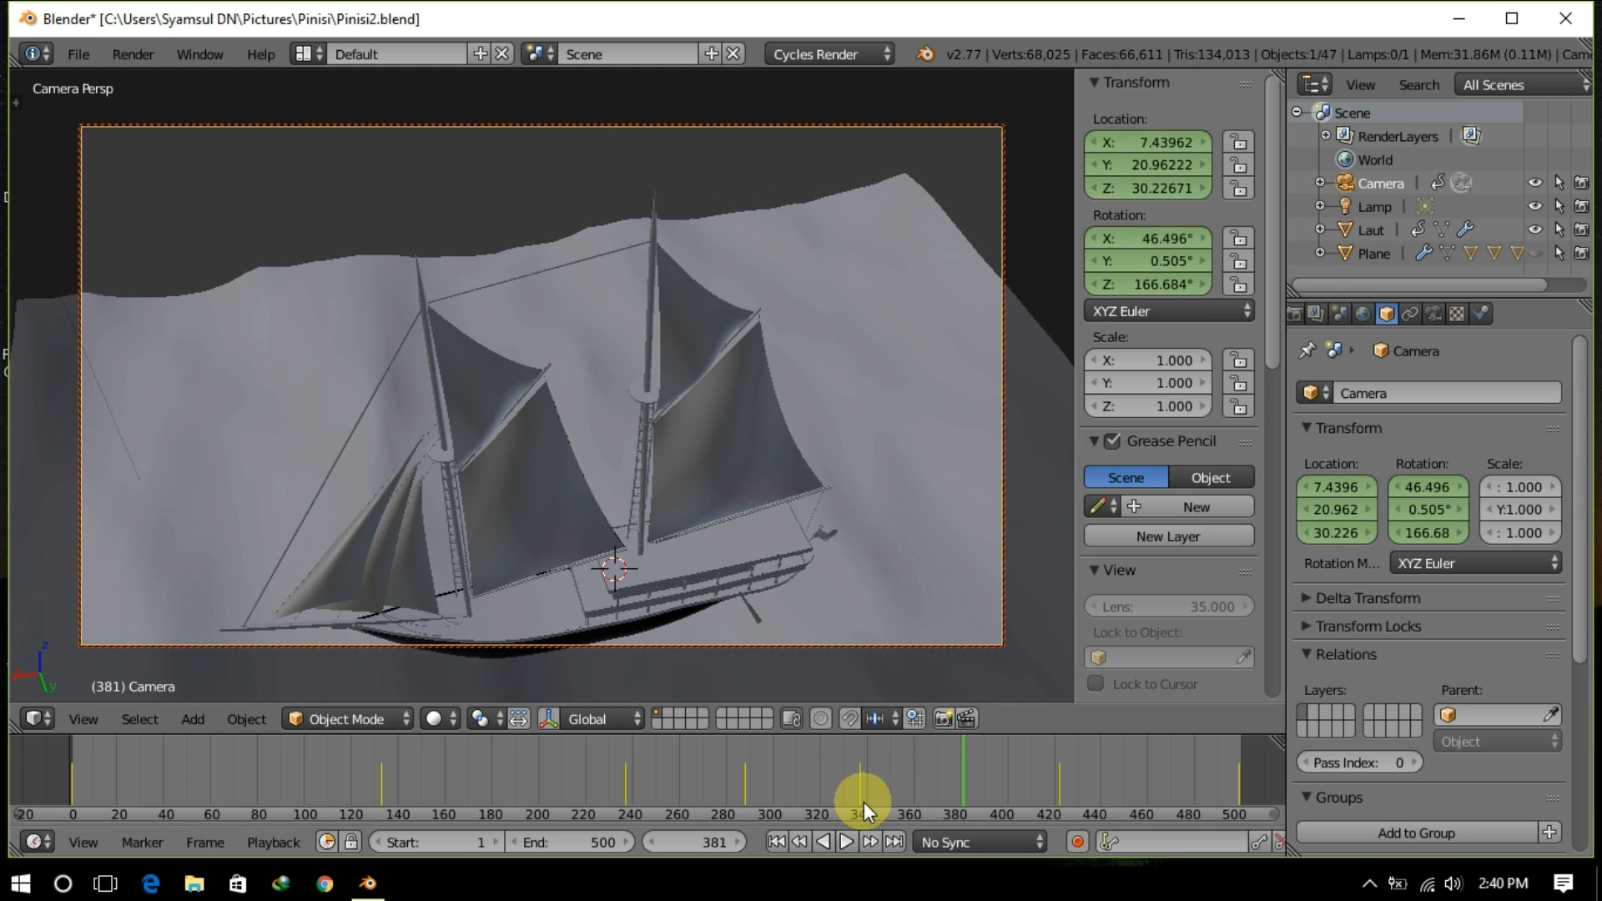
left_click(863, 803)
left_click_drag(861, 794, 858, 794)
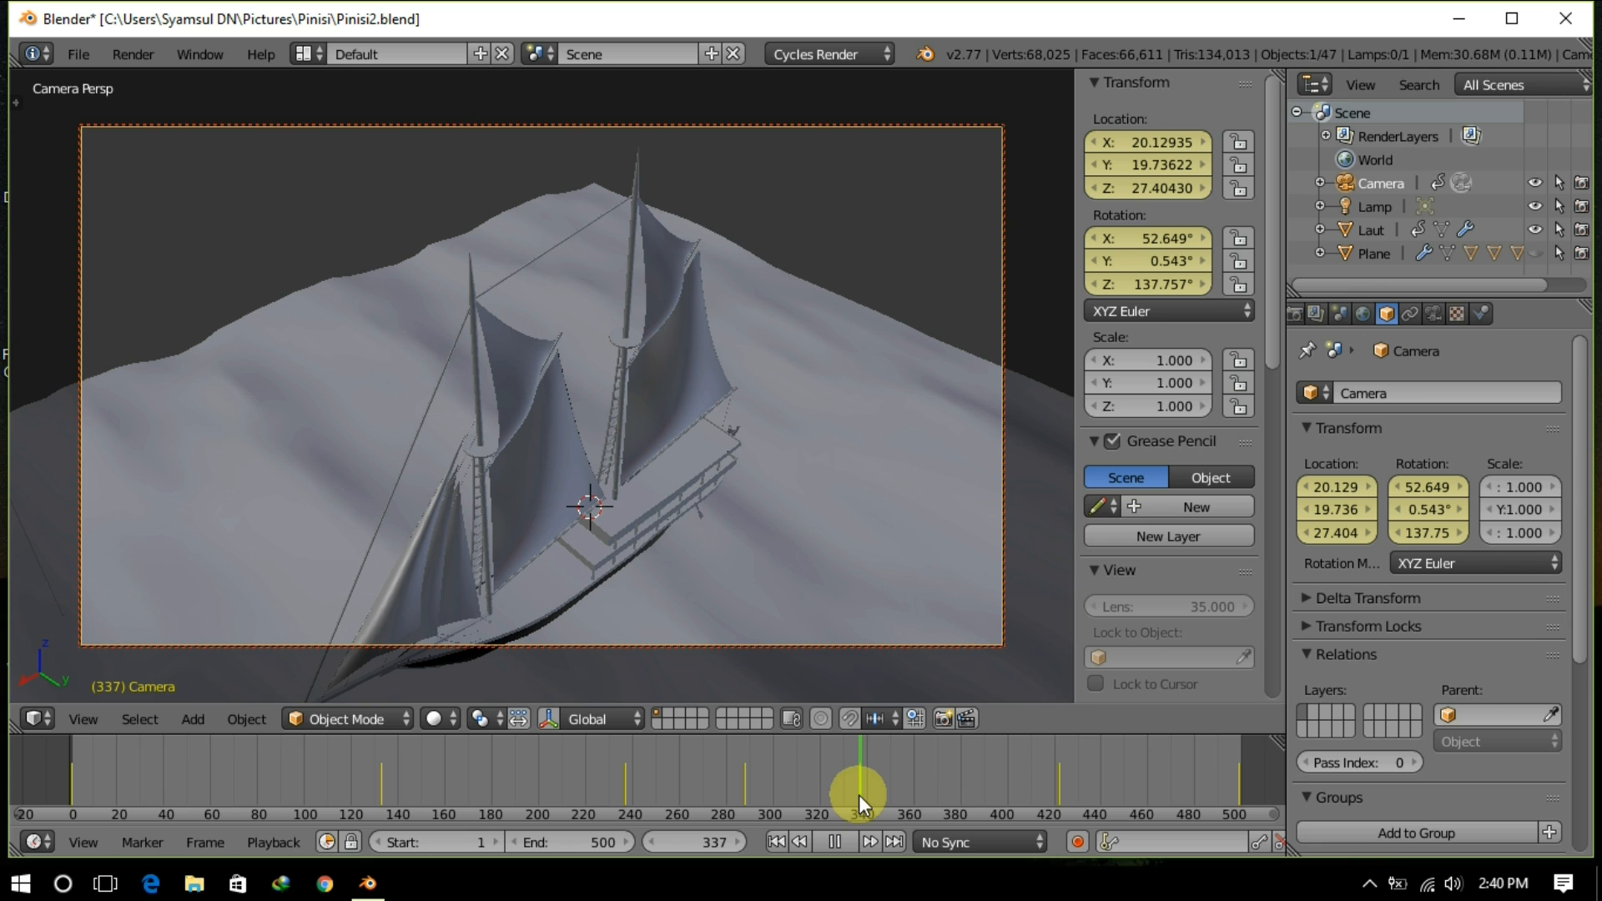
middle_click_drag(856, 517, 850, 550, "shift")
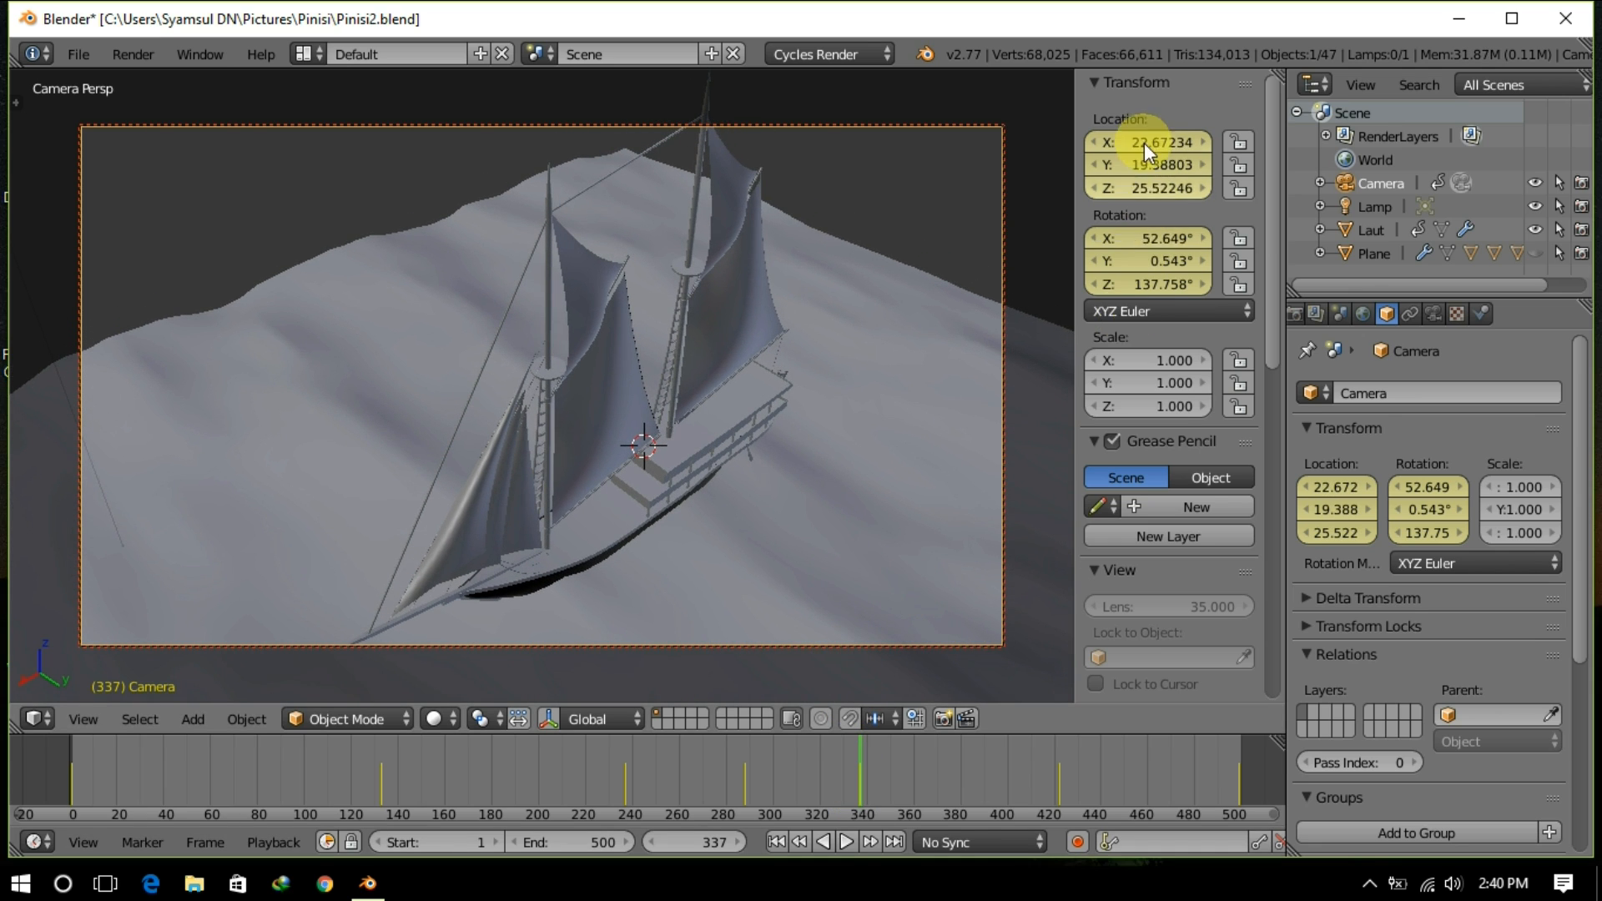
right_click(1144, 143)
left_click(1146, 139)
right_click(1166, 237)
left_click(1166, 249)
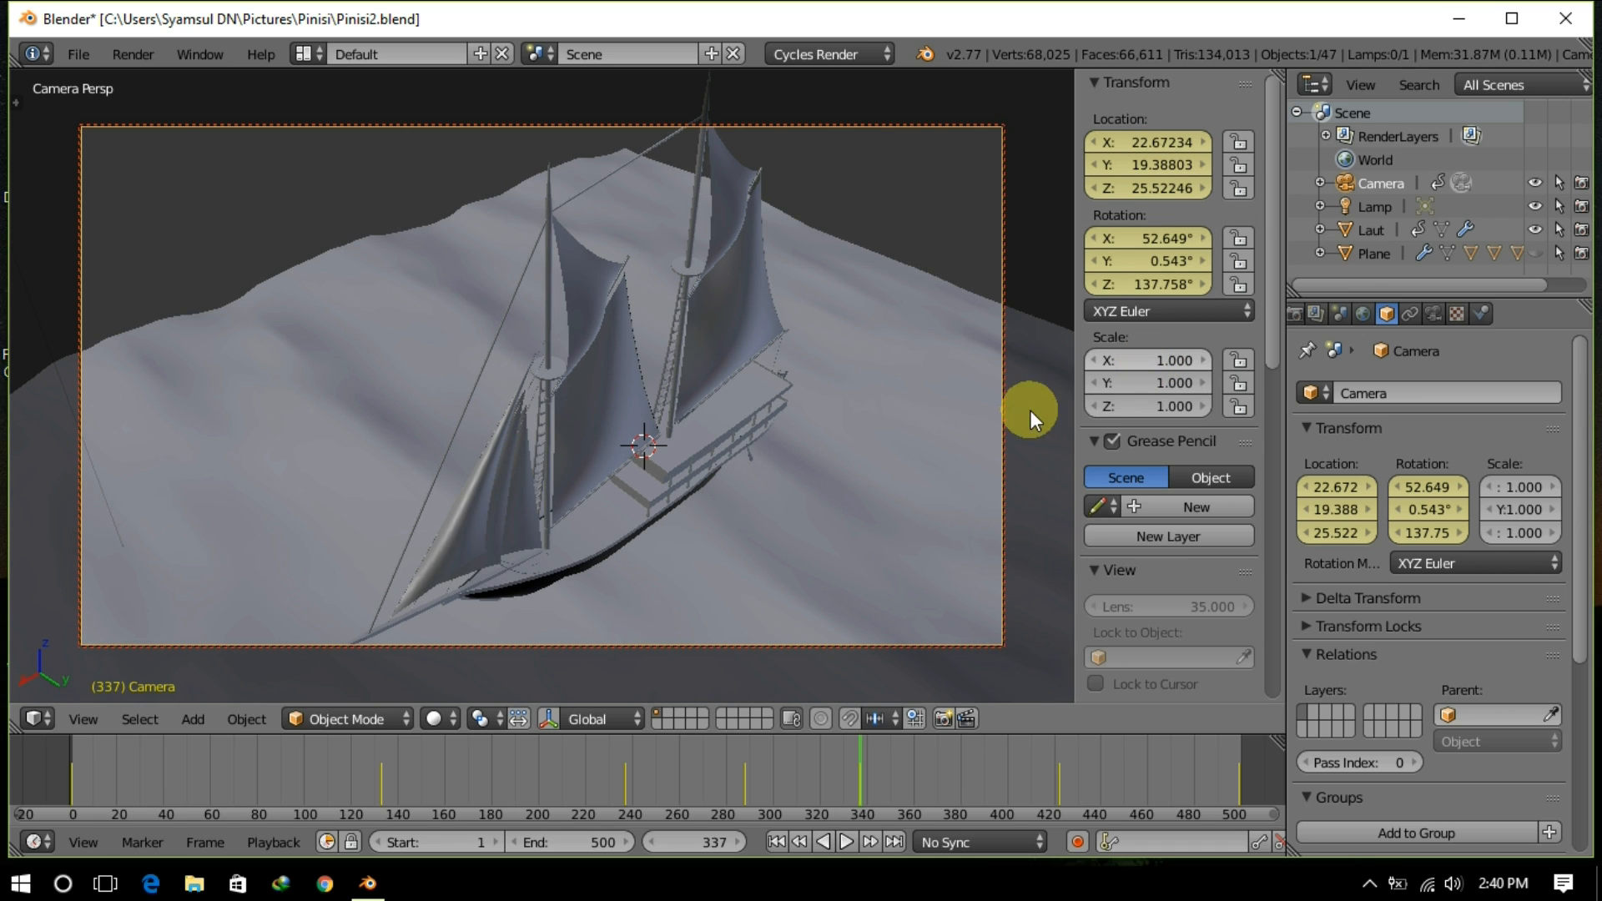
Step: Play the animation from frame 337 to review the remaining camera moves, and go to frame 499
left_click(844, 844)
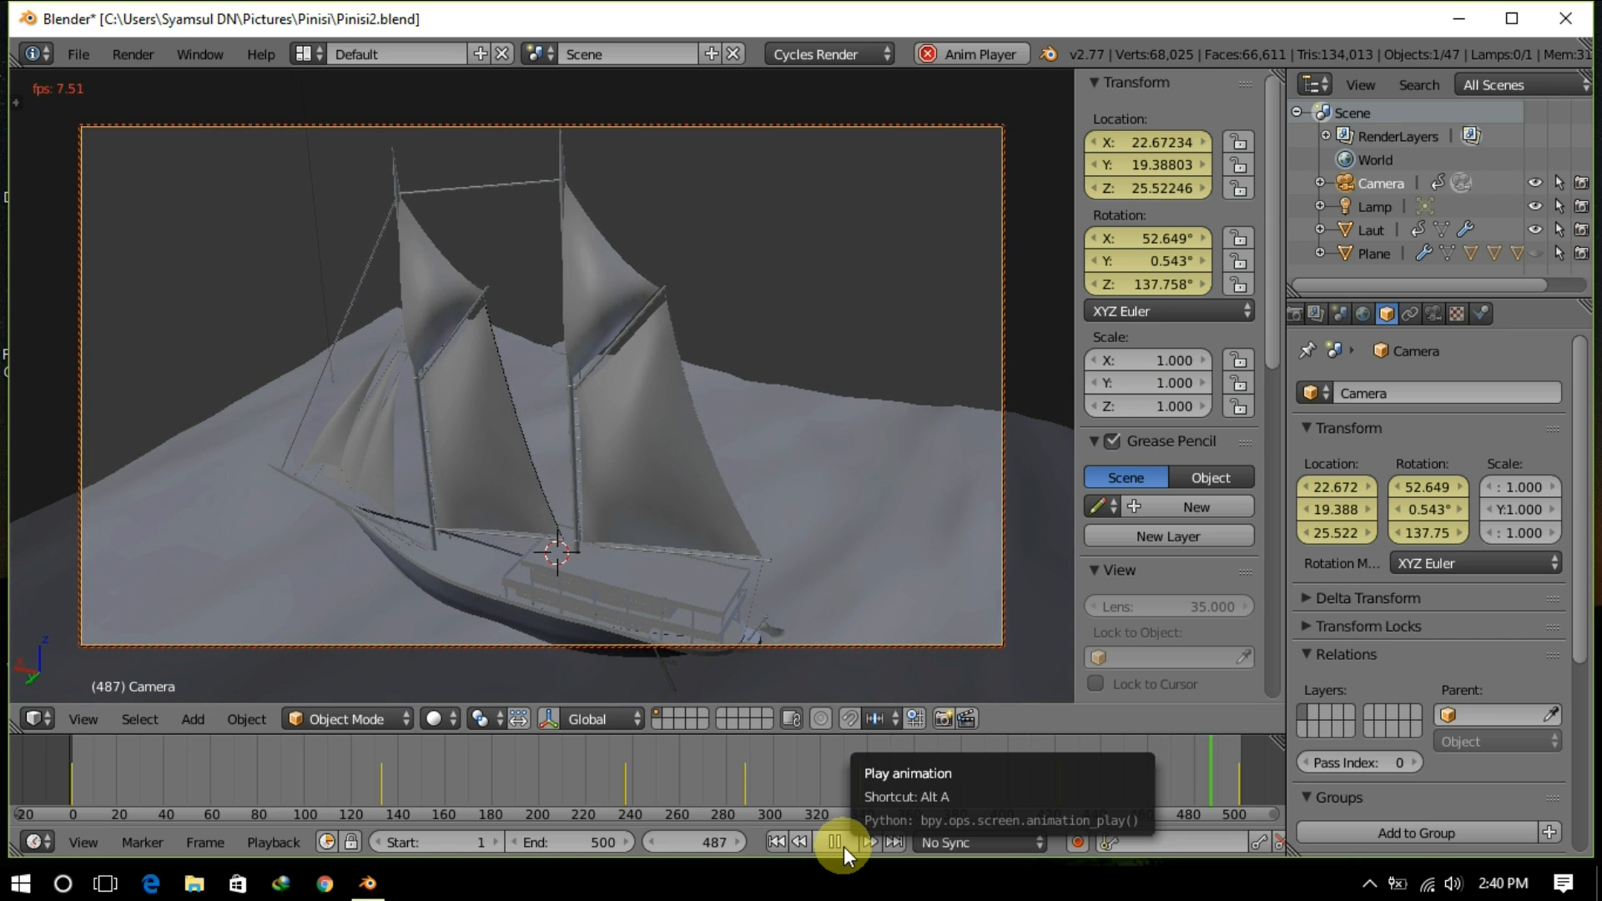
left_click(841, 843)
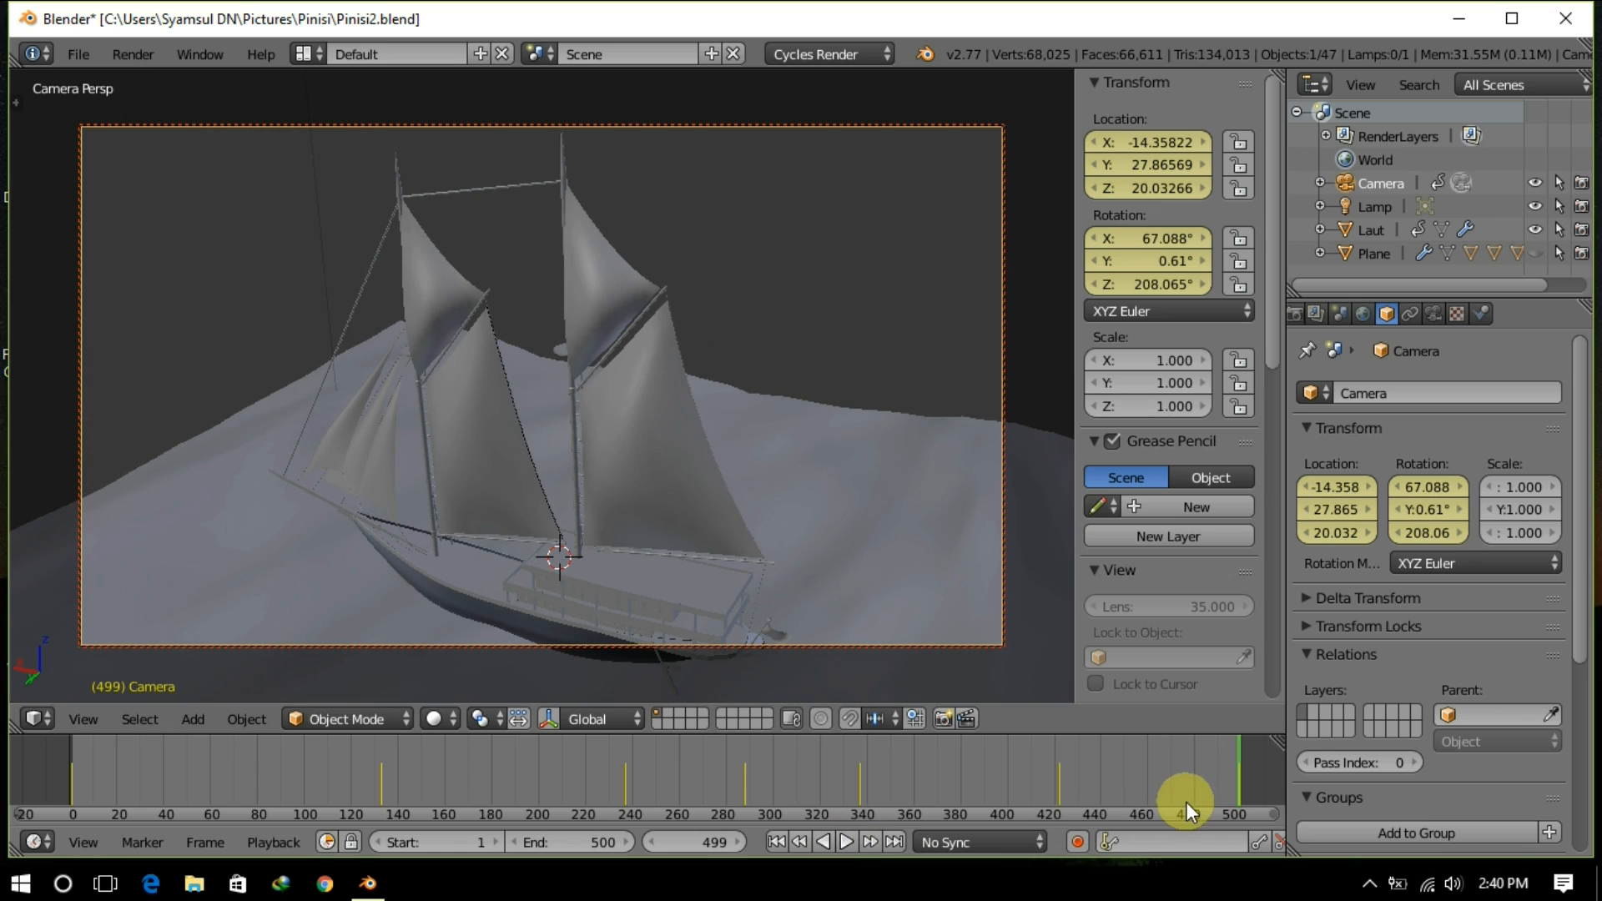
left_click_drag(1229, 779, 1238, 785)
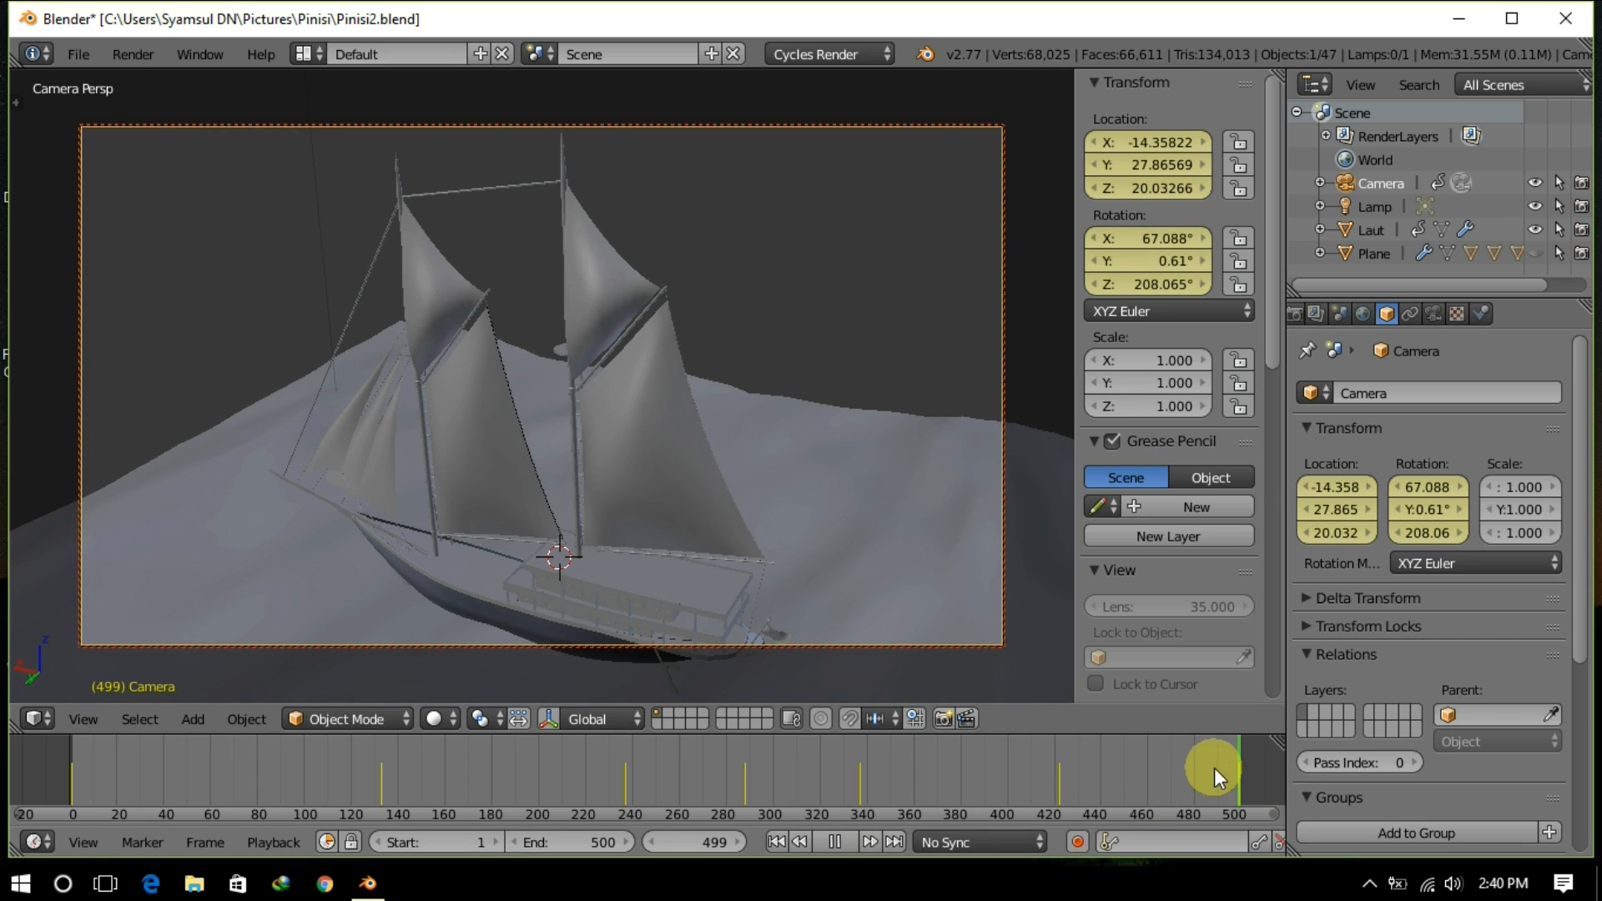
Step: At frame 499, orbit and zoom the camera to a low, close view of the ship's side, and replace its location and rotation keyframes
scroll(862, 589, "up", 4)
middle_click_drag(828, 563, 783, 443)
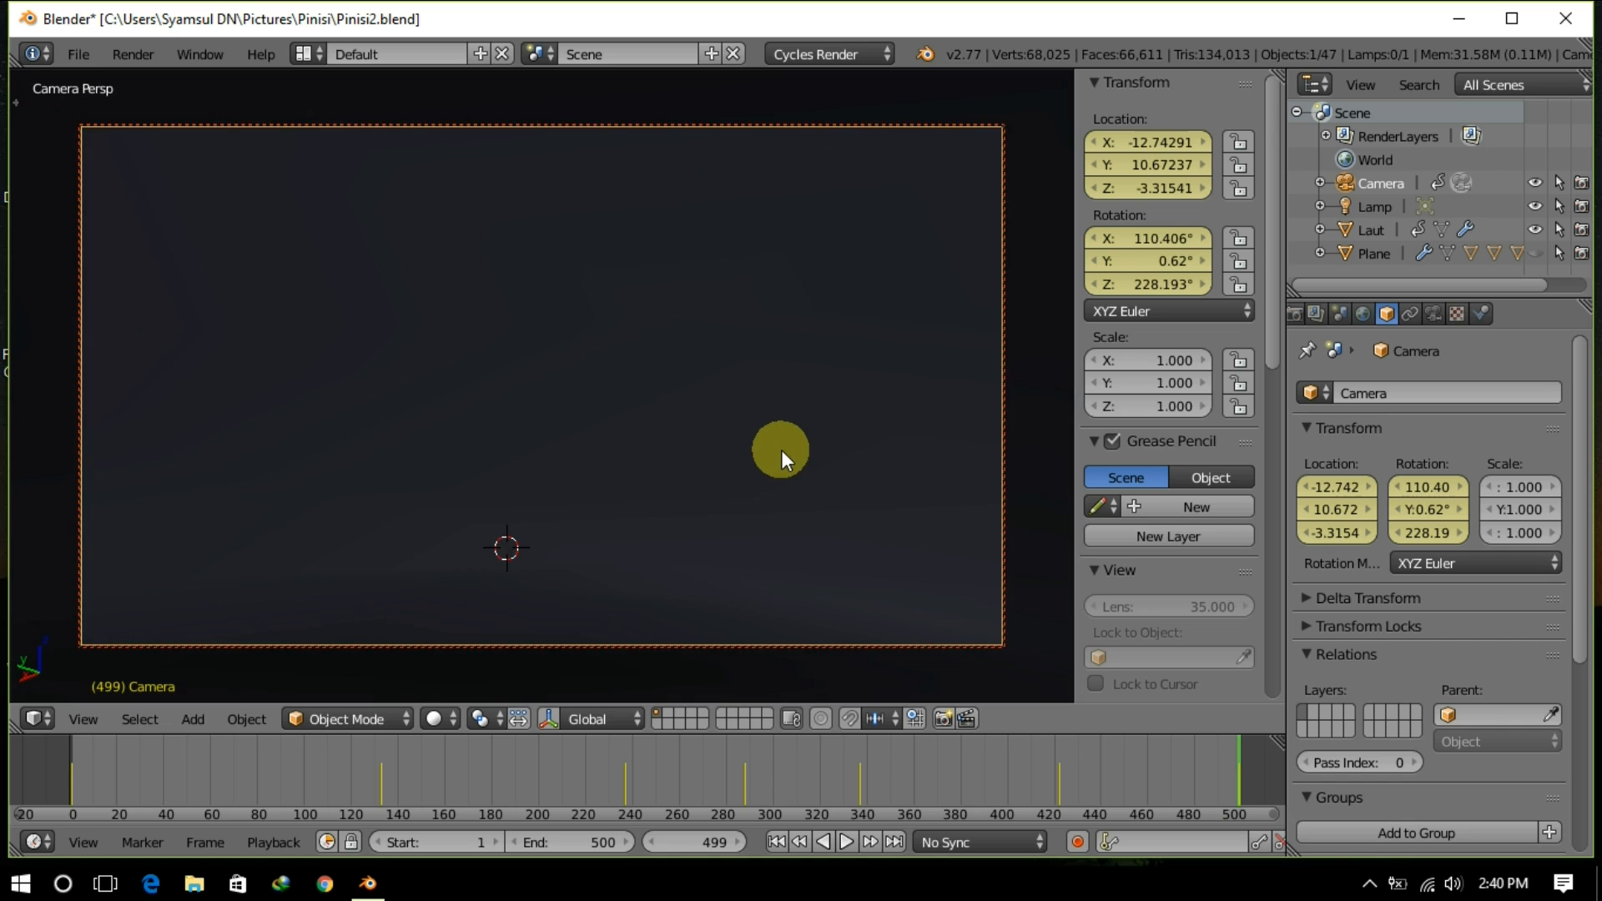
middle_click_drag(782, 452, 854, 363)
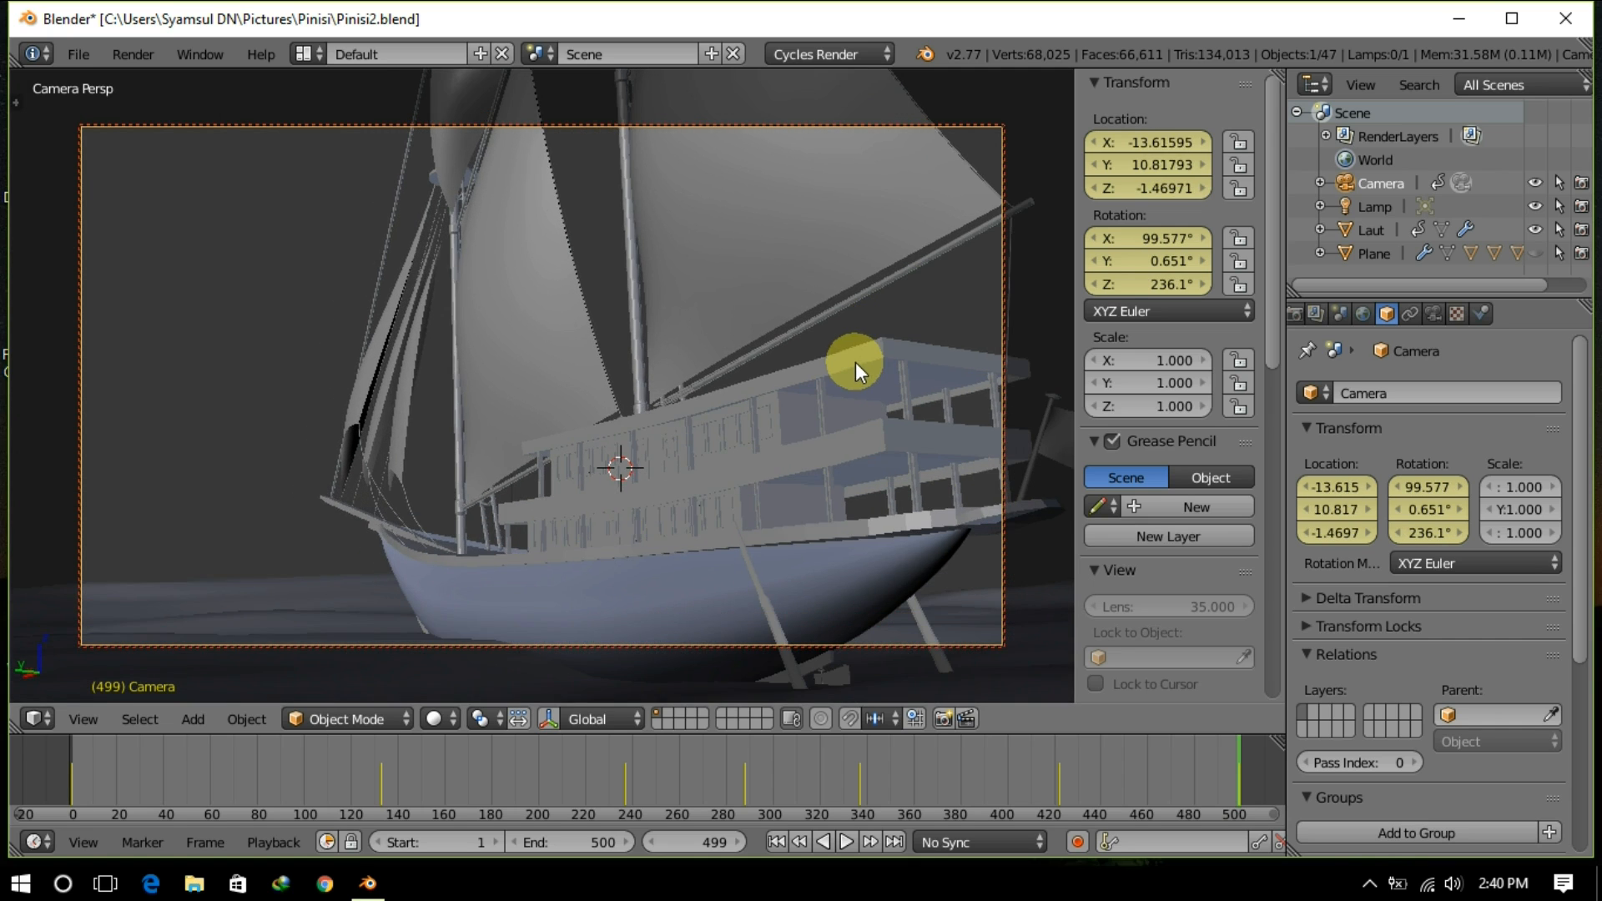
mouse_move(833, 501)
middle_mouse_down()
mouse_move(815, 497)
mouse_move(818, 465)
mouse_move(809, 534)
mouse_move(873, 513)
mouse_move(889, 526)
mouse_move(865, 493)
middle_mouse_up()
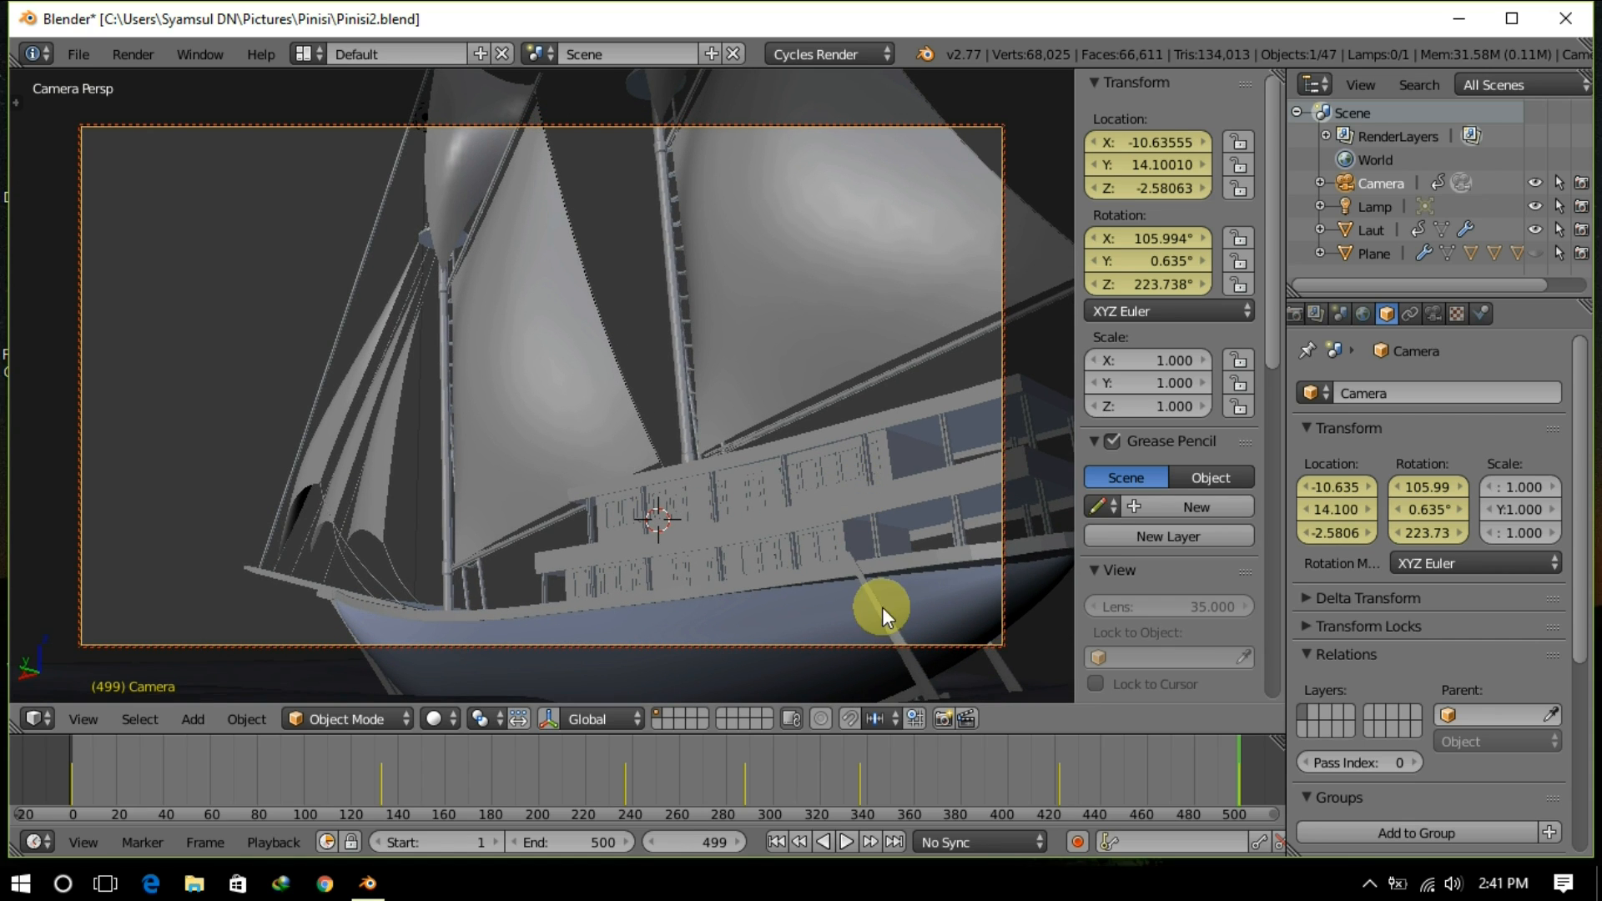
right_click(1138, 176)
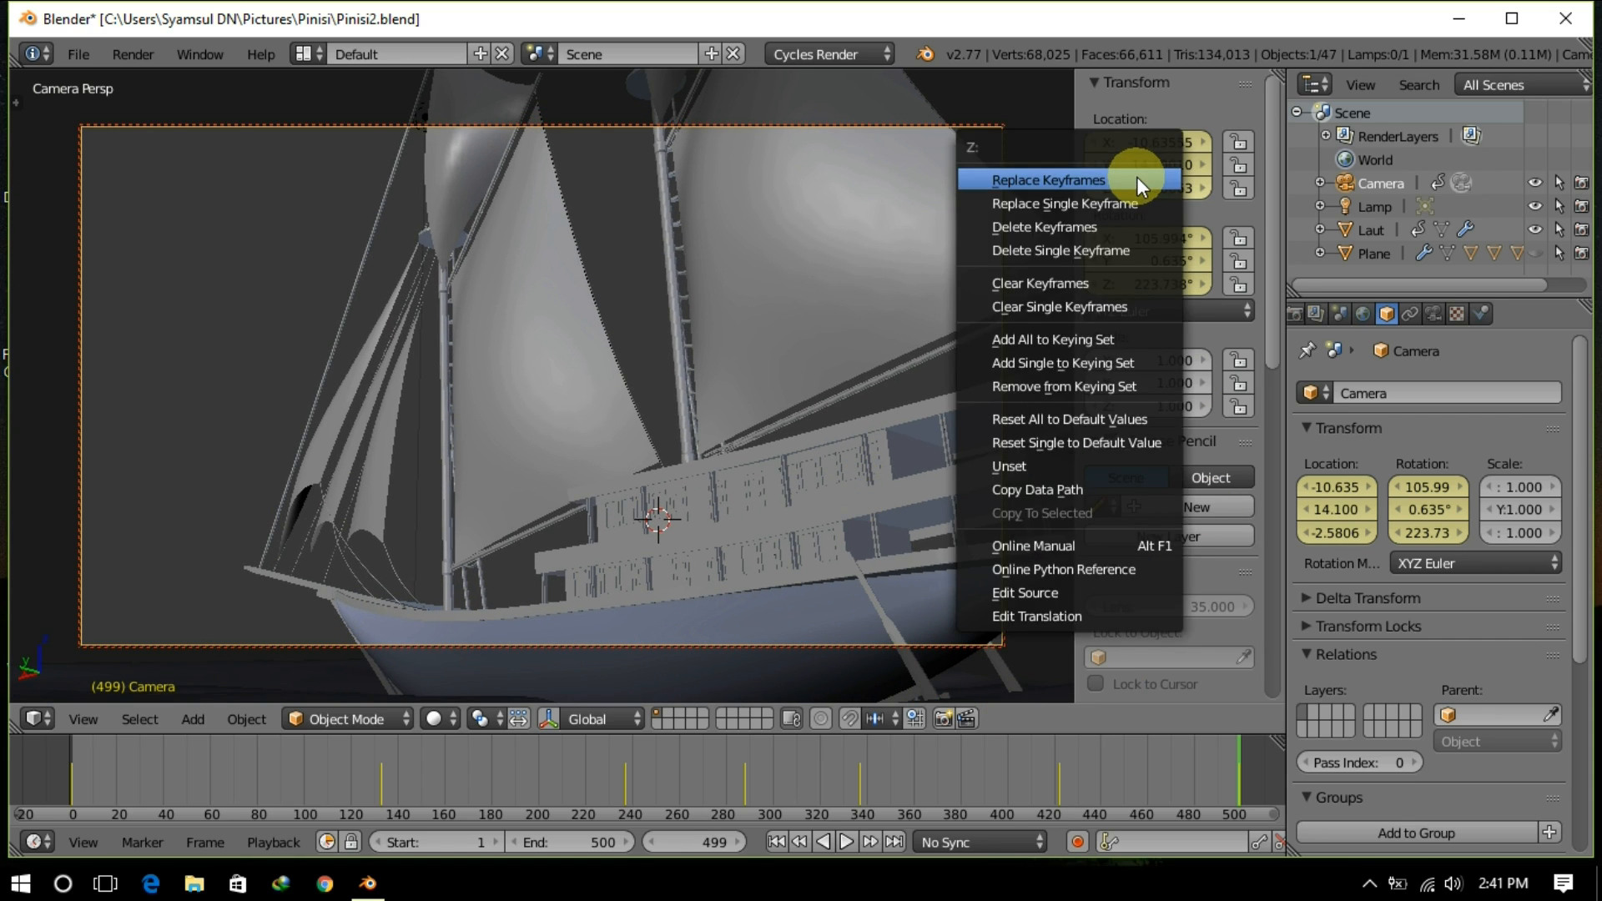
left_click(1137, 176)
right_click(1140, 364)
right_click(1133, 238)
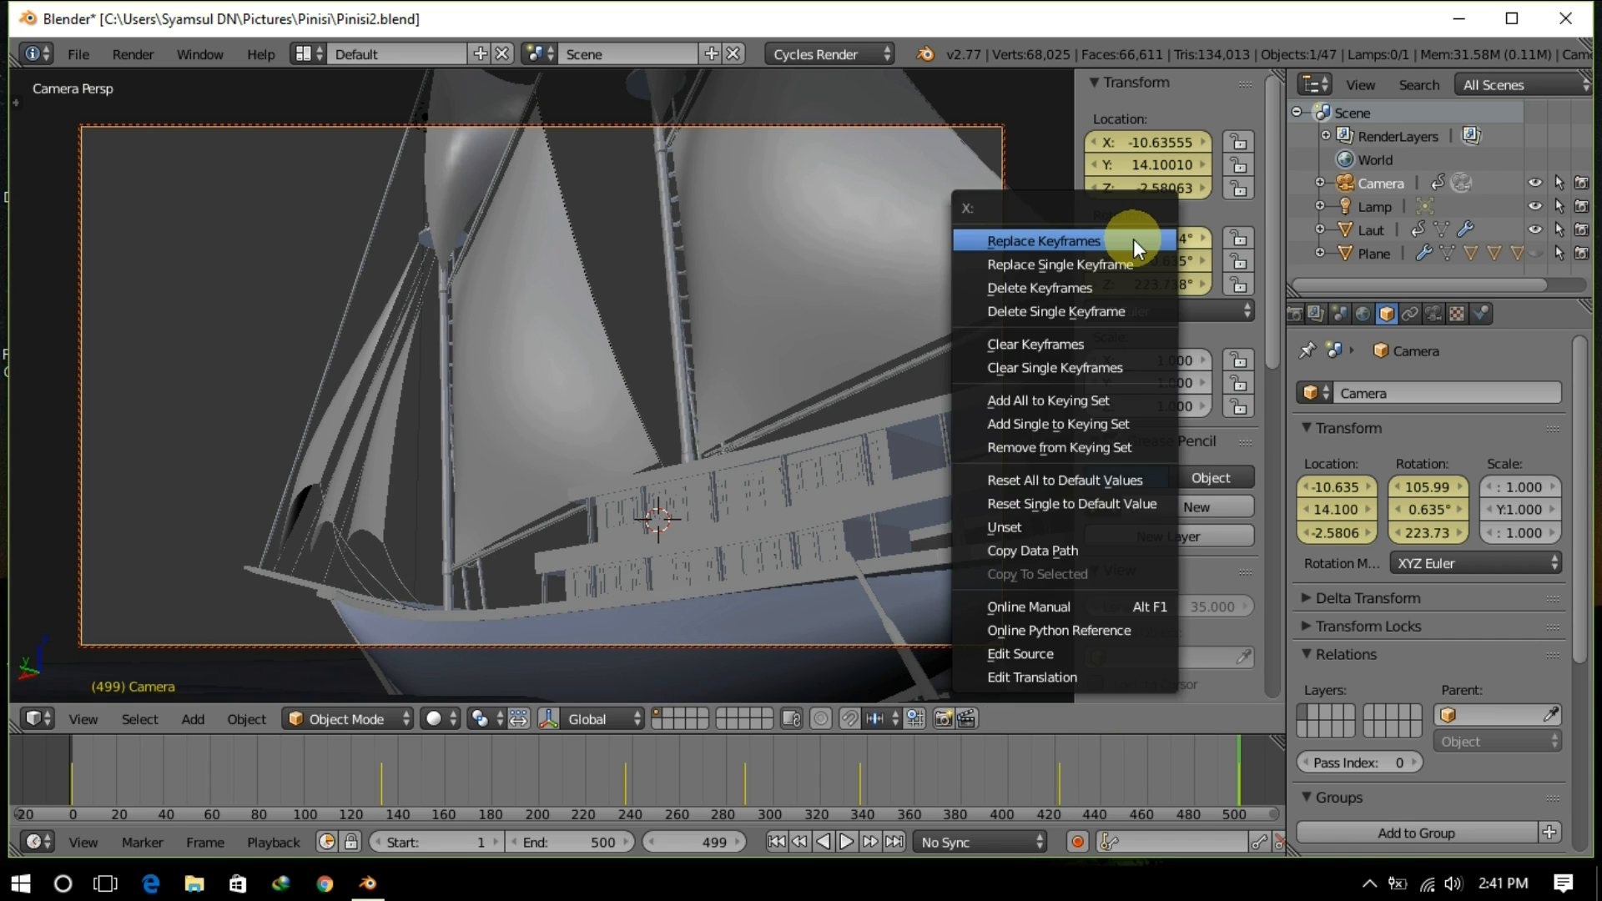
left_click(1133, 239)
Step: Play the animation from frame 418 to review the whole camera move, hiding the viewport's transform properties for a larger view
left_click(1047, 776)
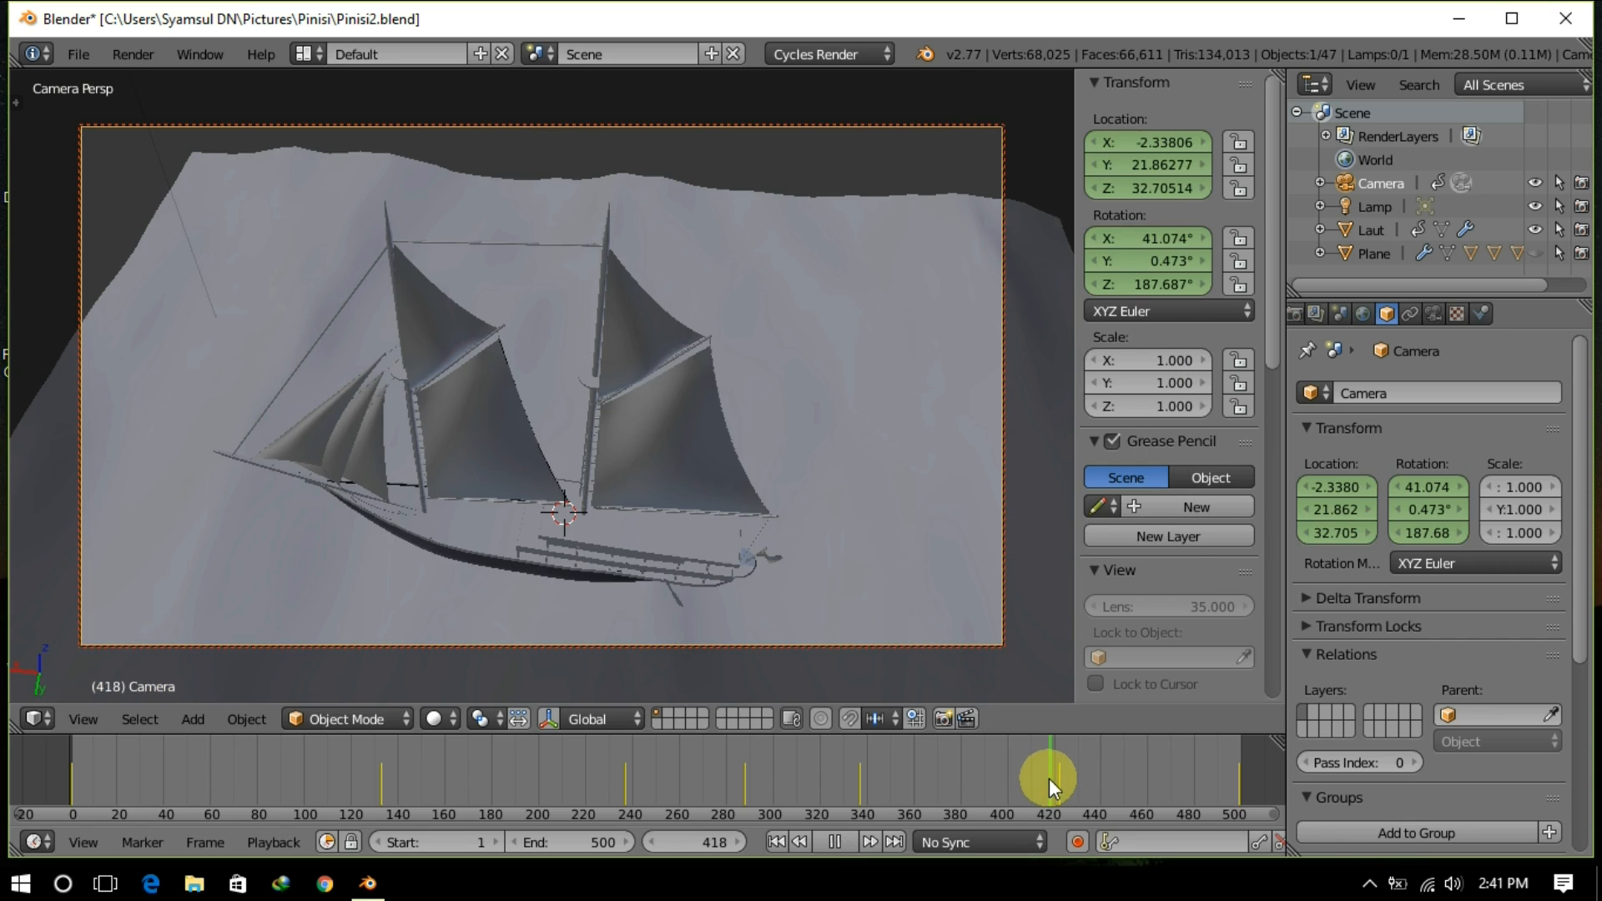
left_click(846, 842)
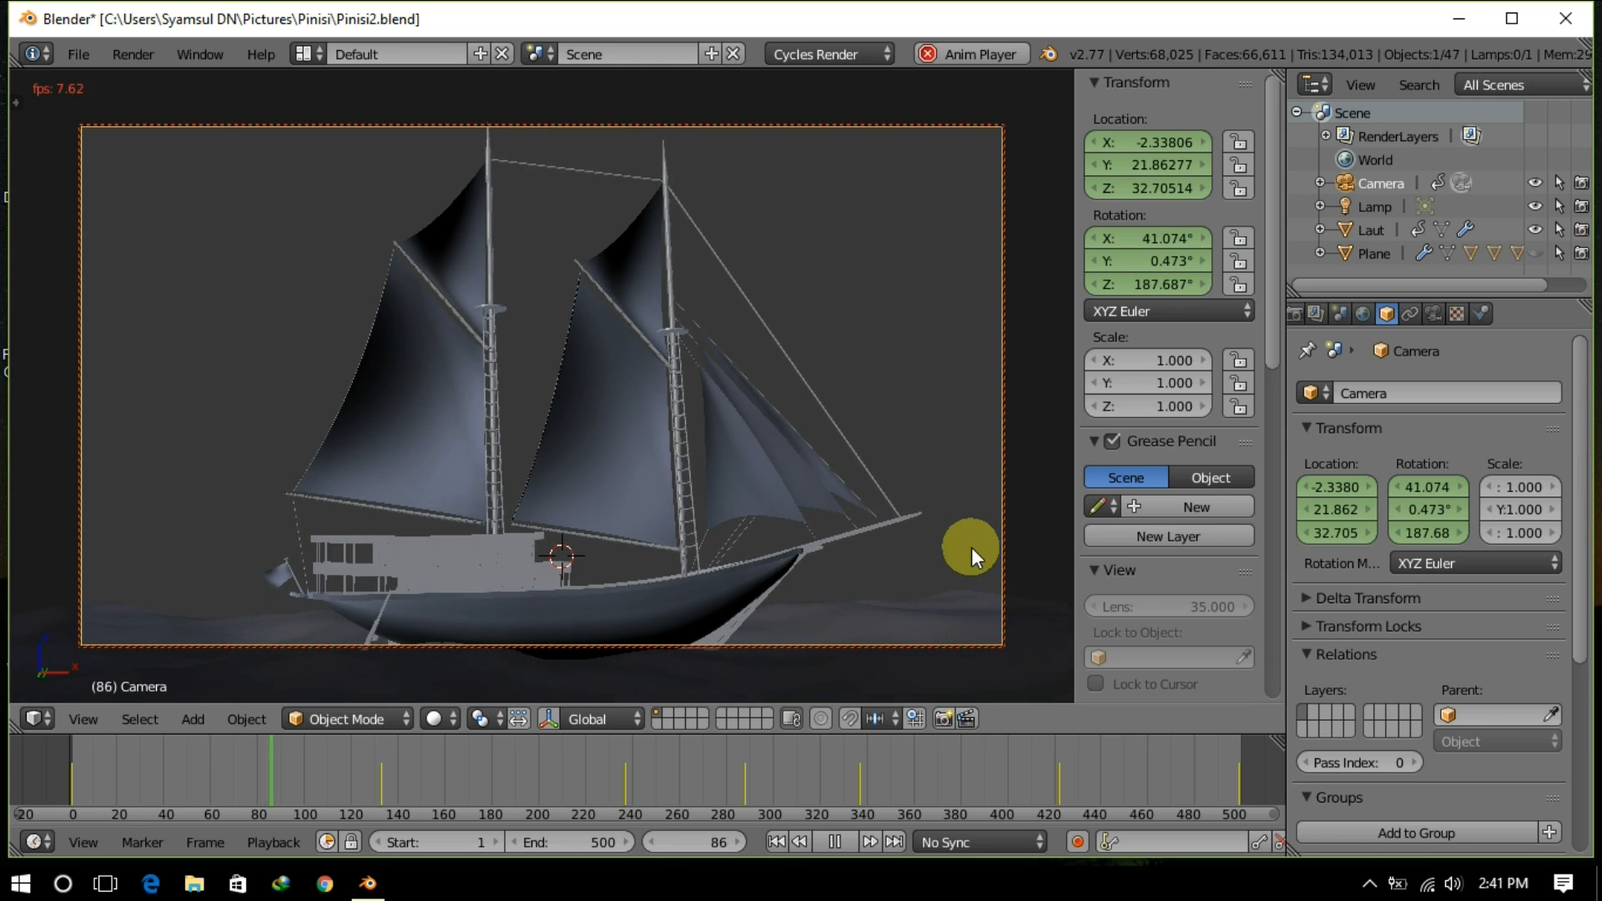
key("n")
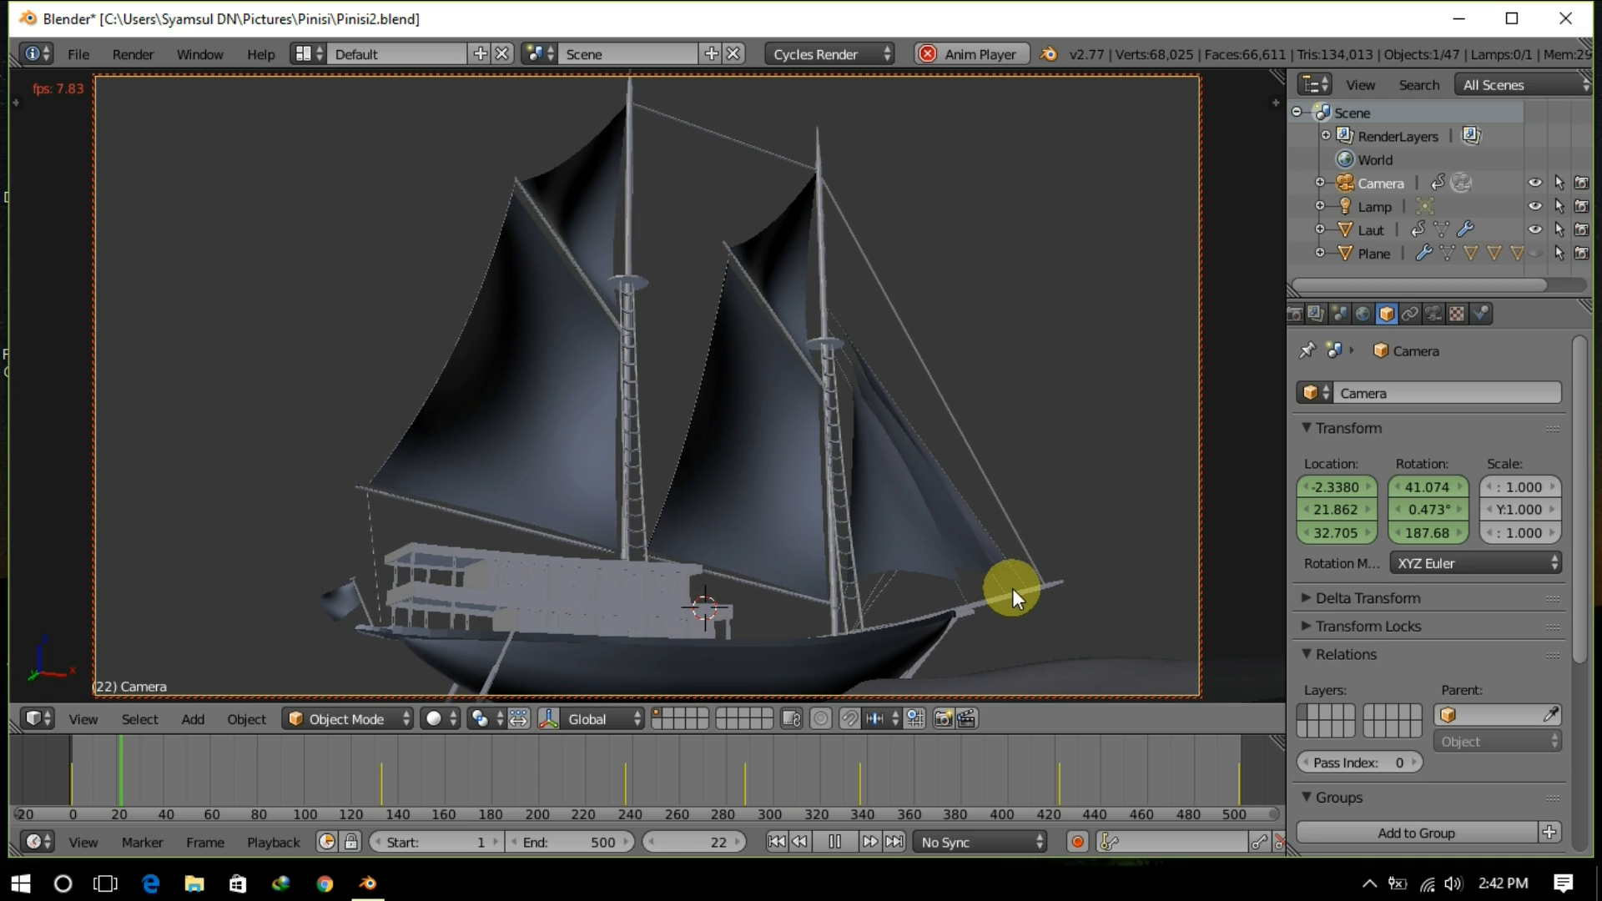
Step: Save the scene over the existing Pinisi2.blend file and close the program
key("ctrl+s")
left_click(1005, 587)
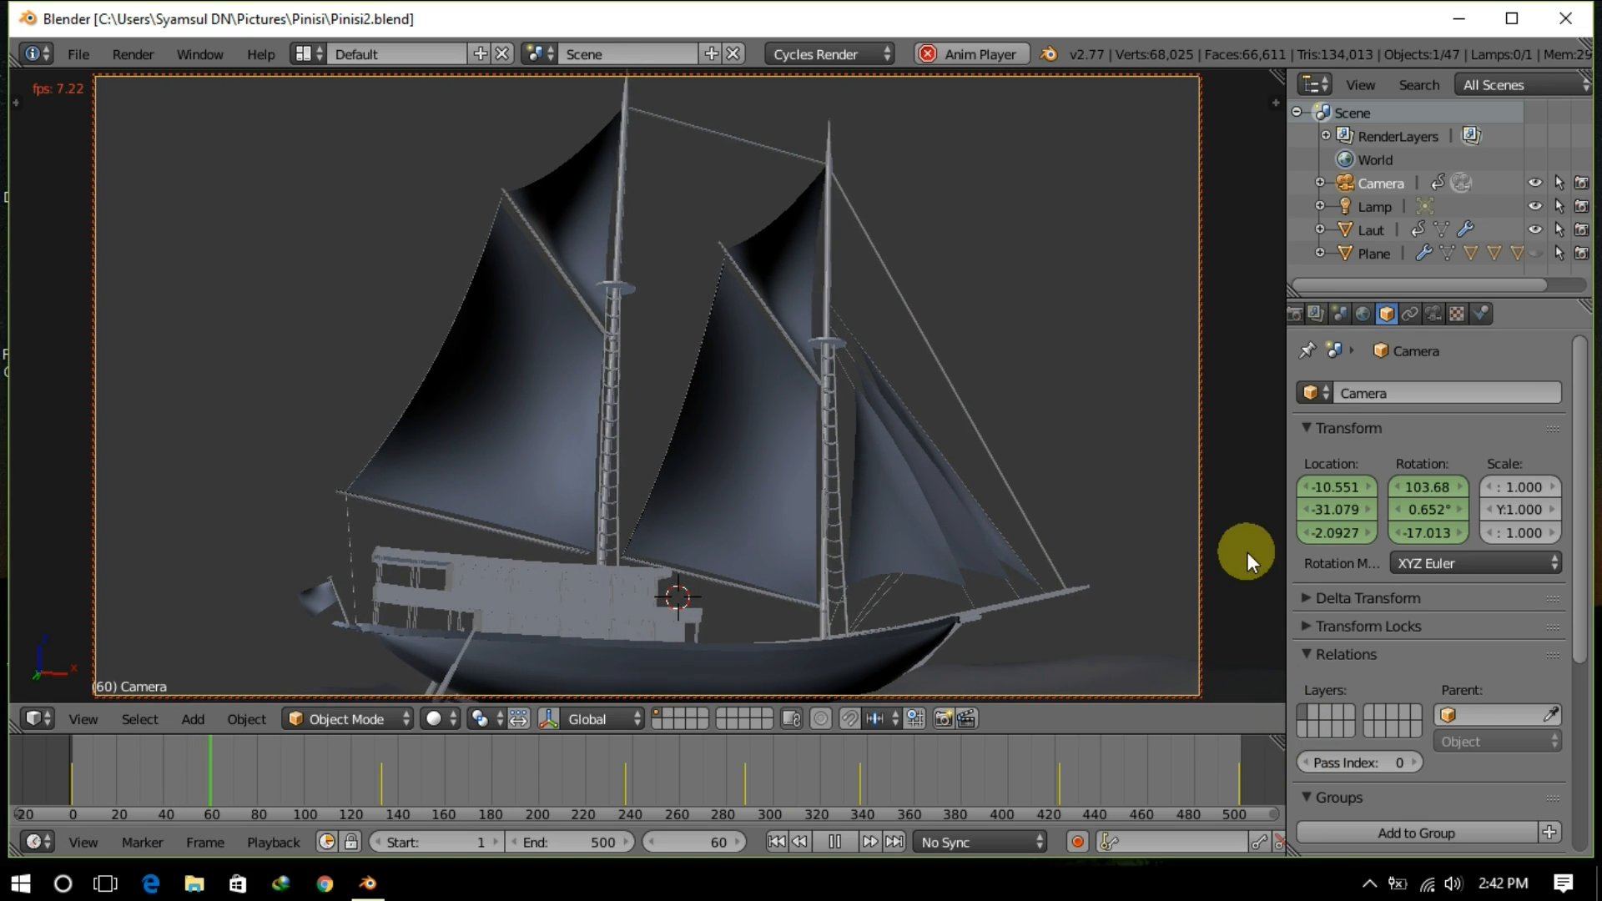
left_click(1575, 26)
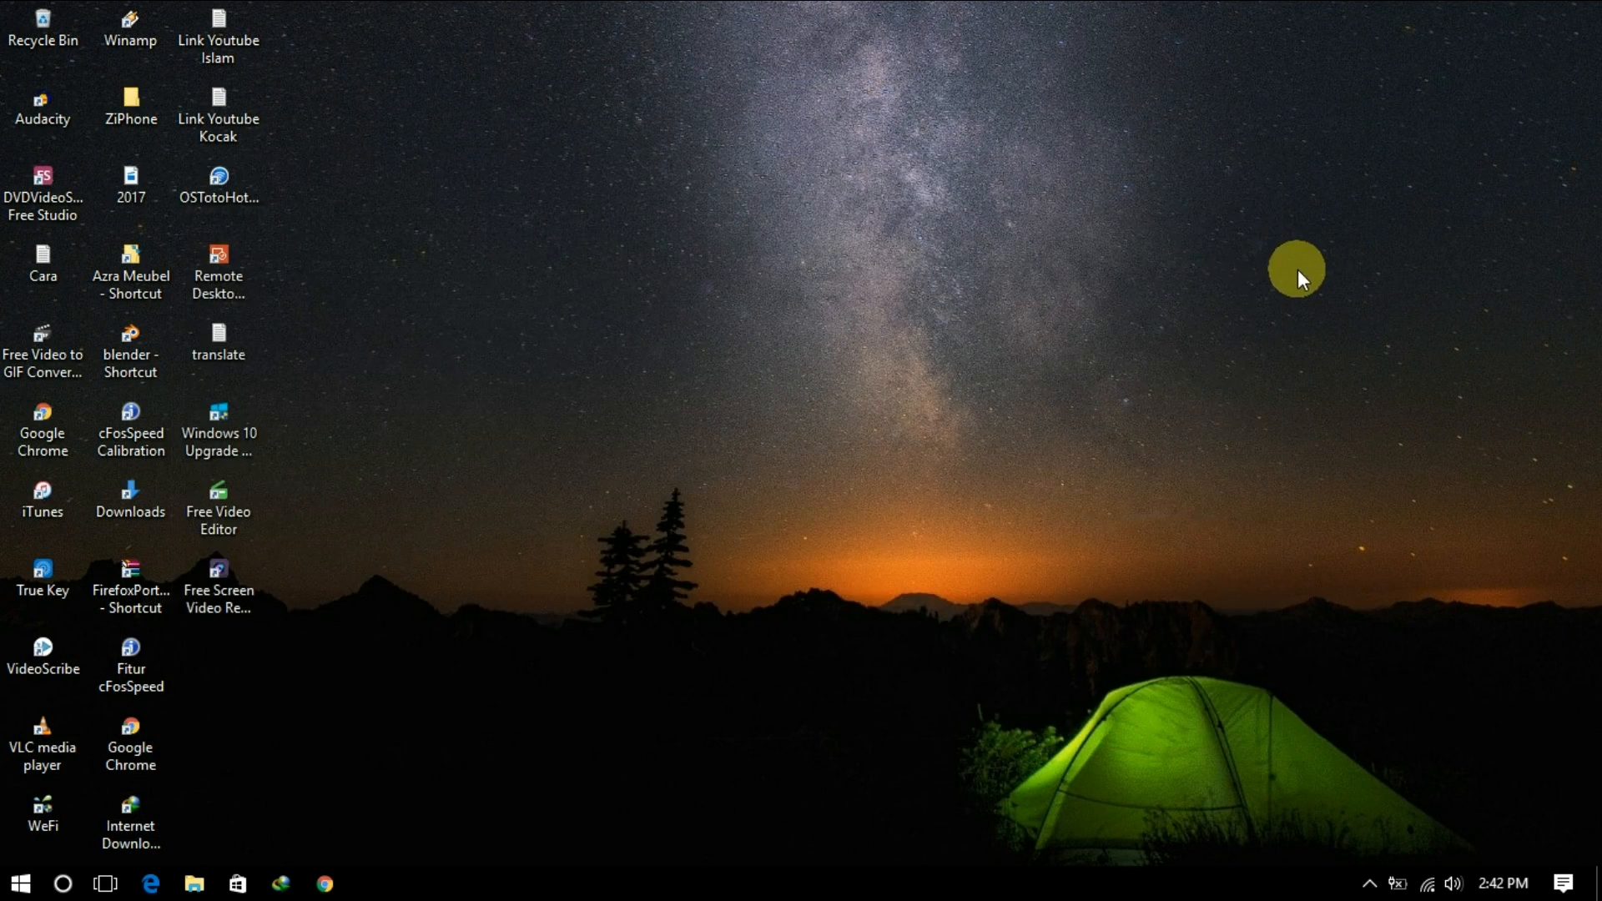
left_click(1369, 886)
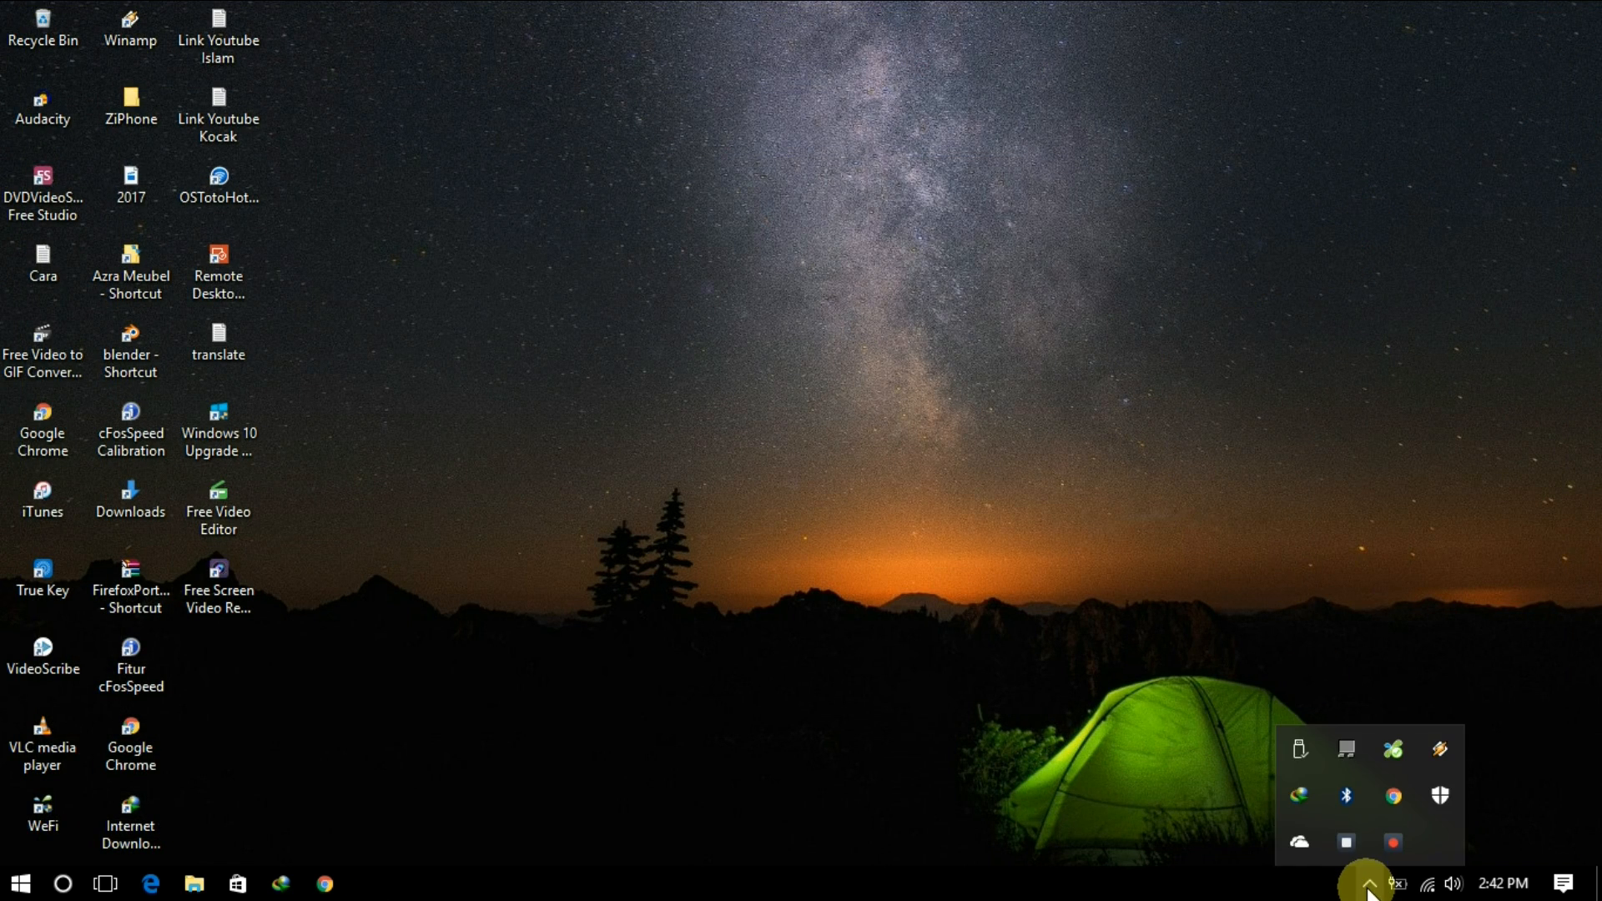
left_click(1351, 846)
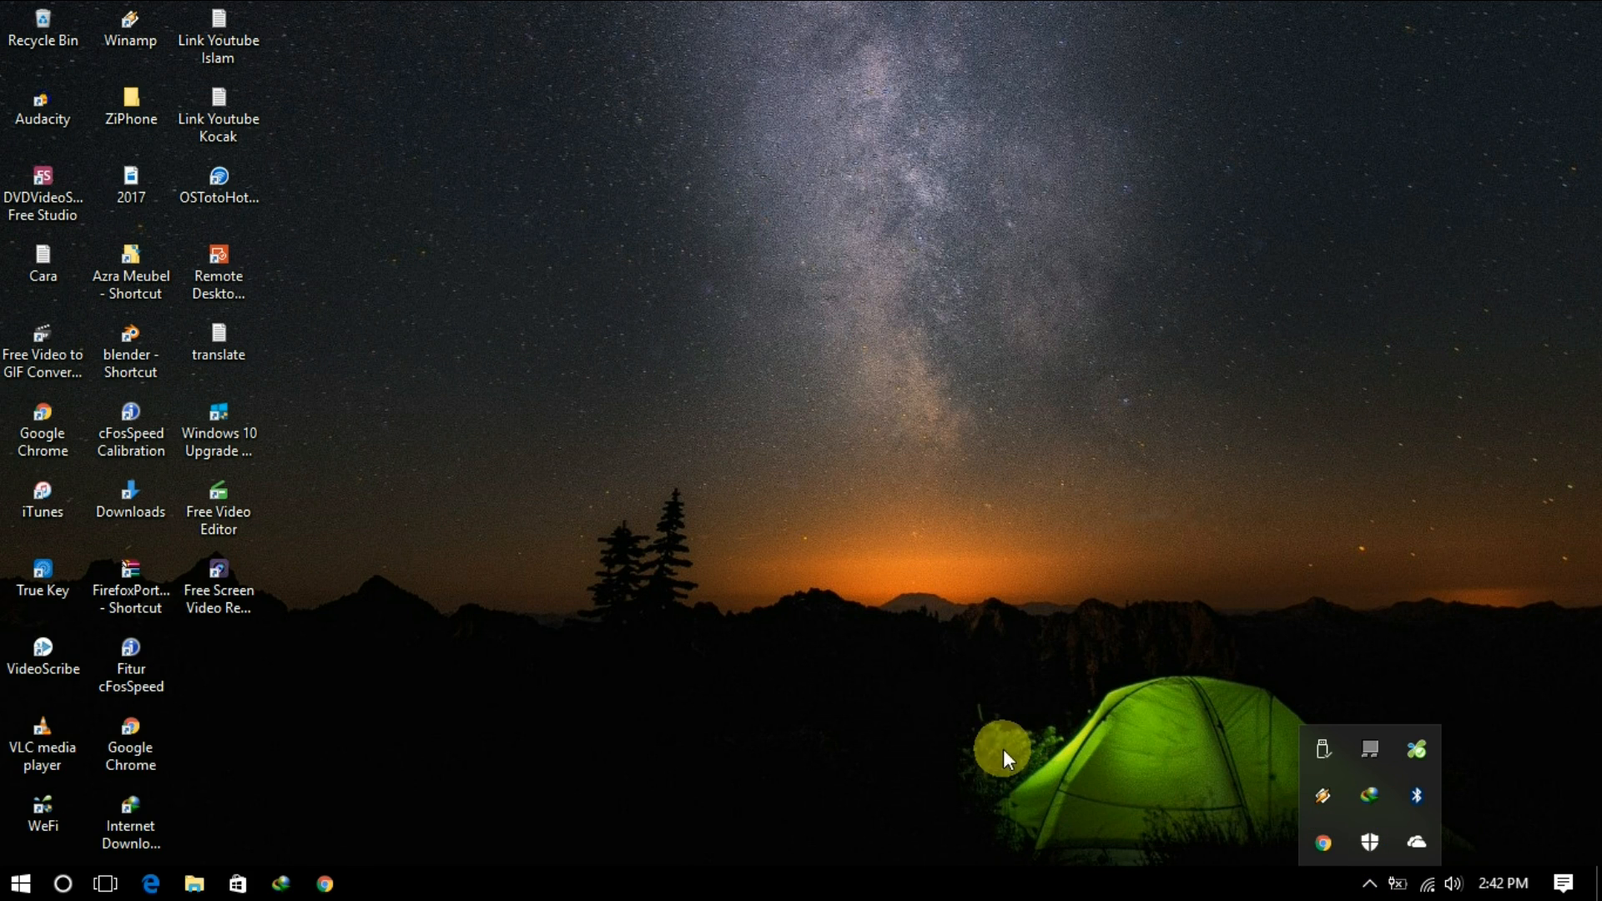